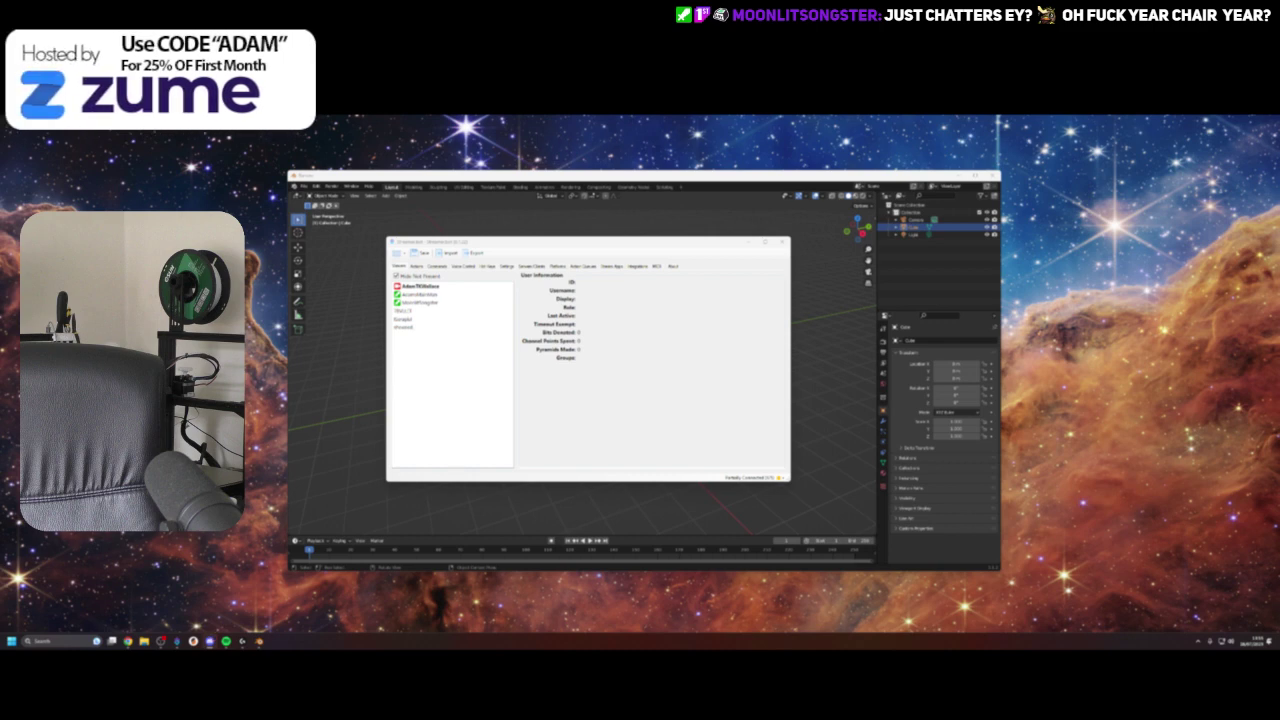
pyautogui.click(417, 266)
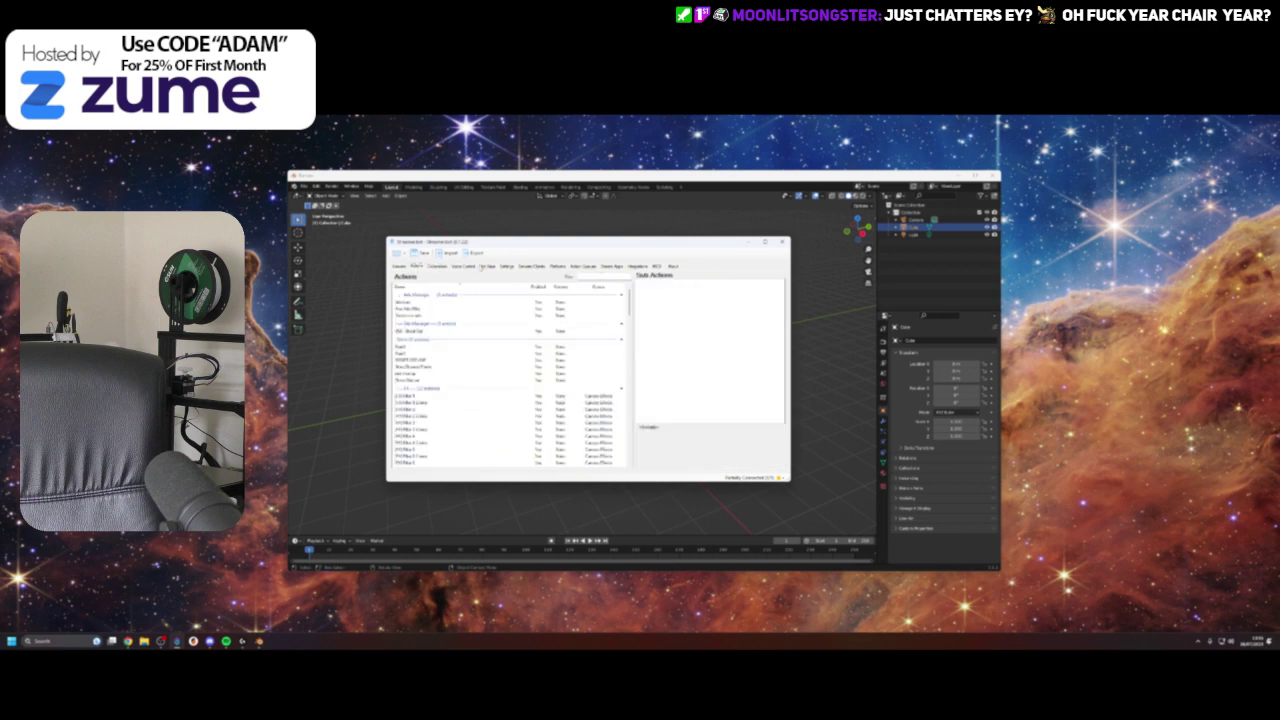
pyautogui.click(485, 267)
pyautogui.click(531, 266)
pyautogui.click(507, 266)
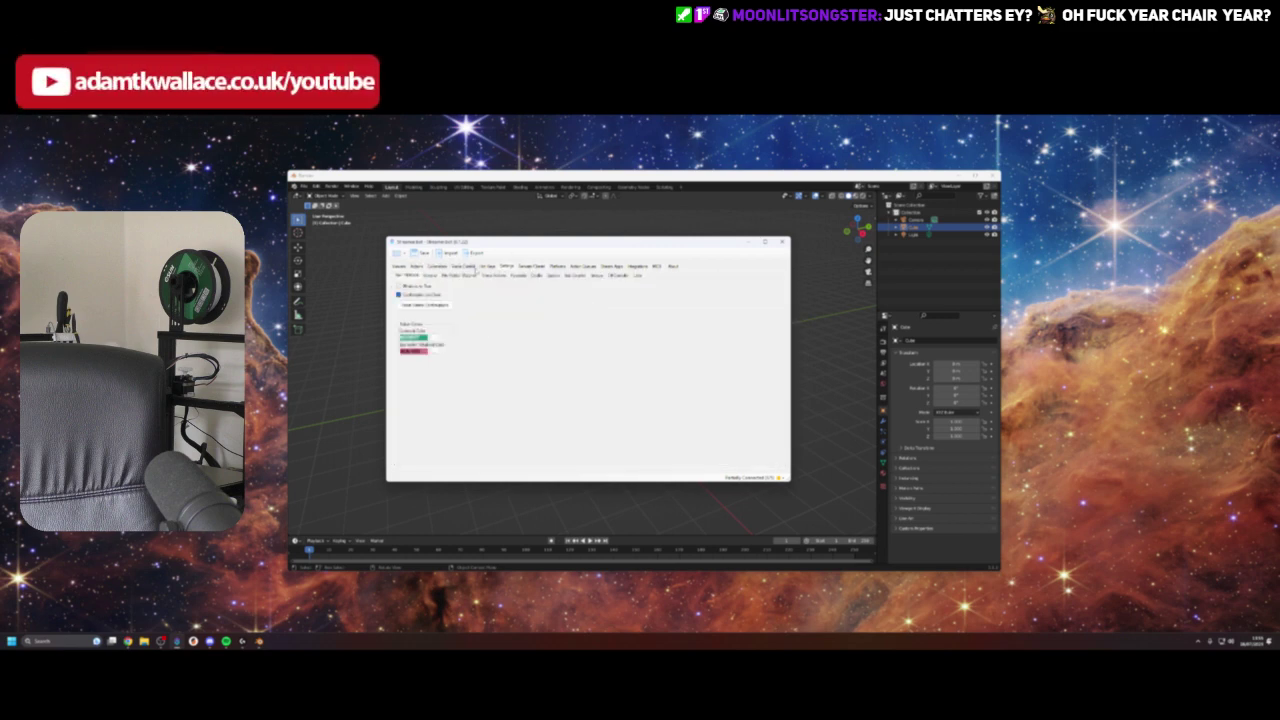
pyautogui.click(472, 267)
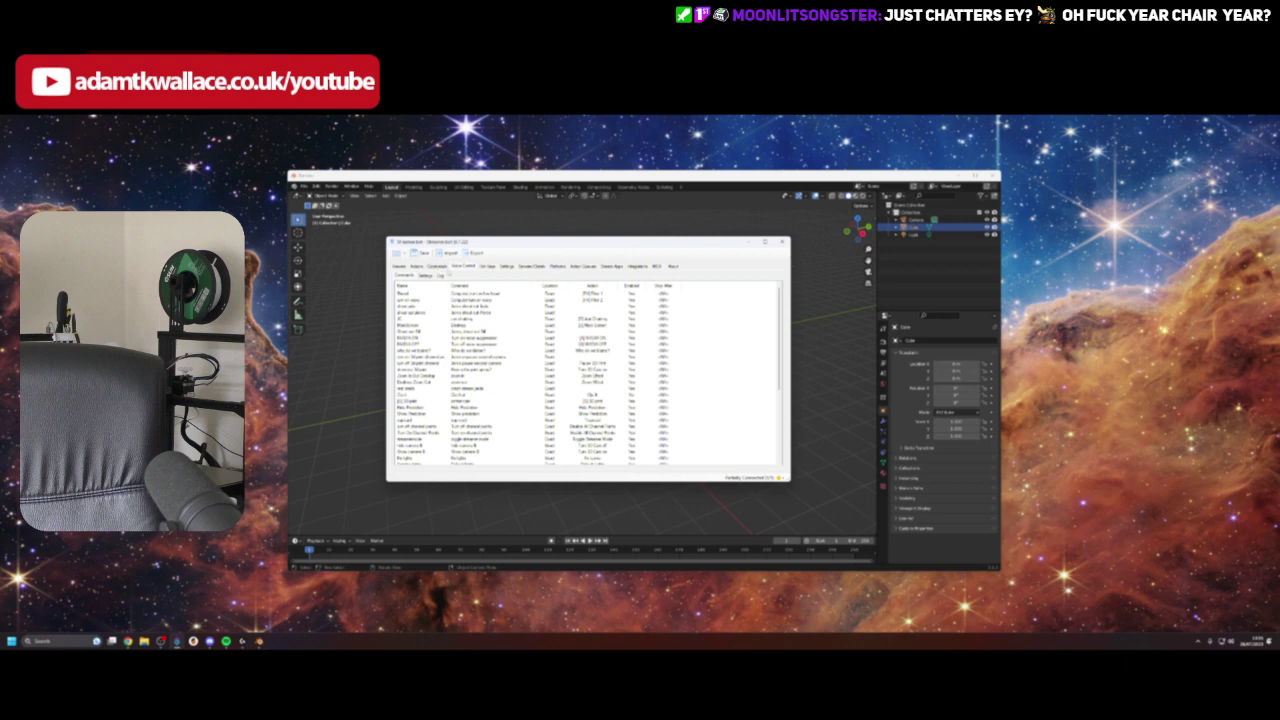
pyautogui.click(506, 266)
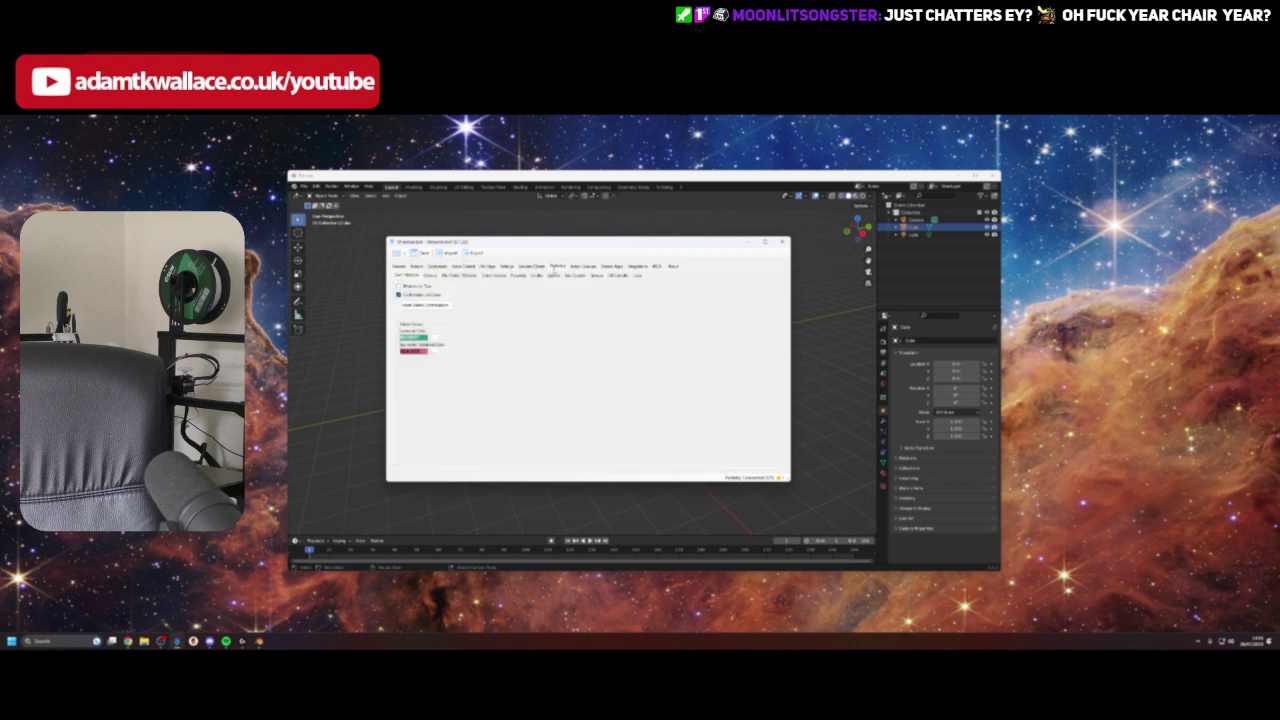
pyautogui.click(556, 267)
pyautogui.click(434, 284)
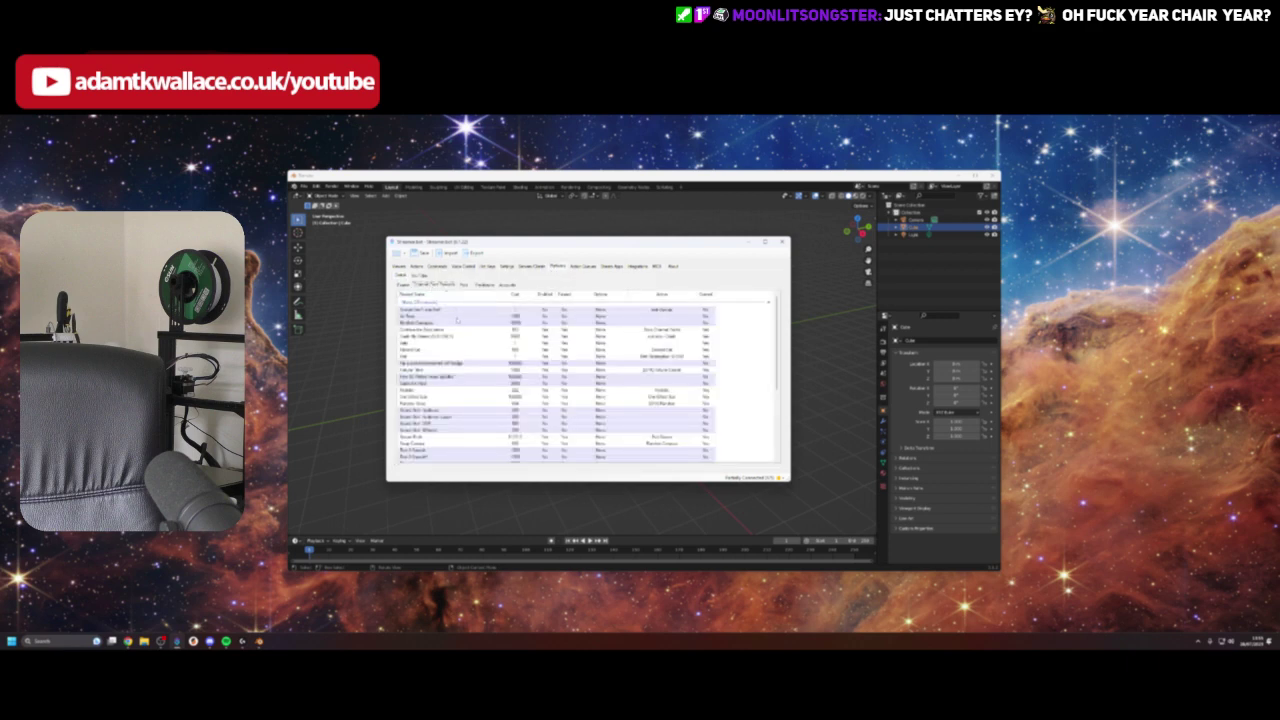
# Step: Delete the first three channel point rewards in the ungrouped list
pyautogui.click(452, 311)
pyautogui.rightClick(452, 311)
pyautogui.click(483, 335)
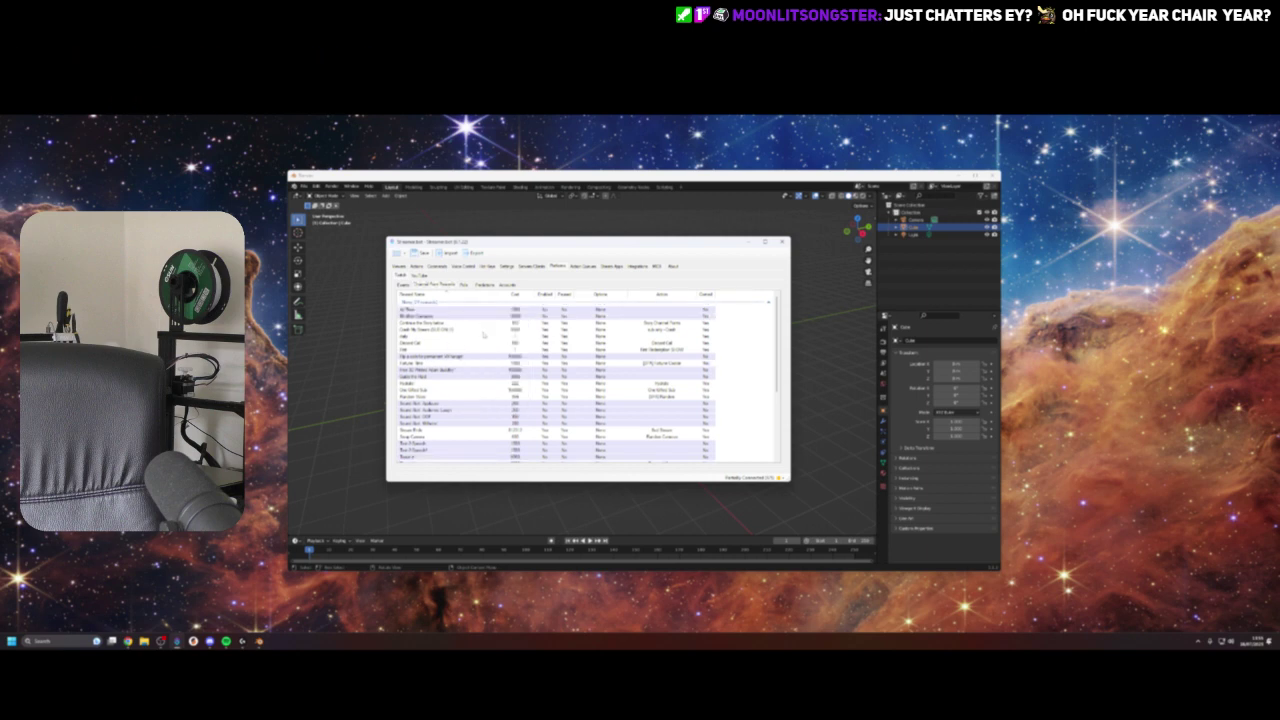
pyautogui.click(418, 310)
pyautogui.rightClick(418, 310)
pyautogui.click(450, 333)
pyautogui.click(433, 310)
pyautogui.rightClick(433, 310)
pyautogui.click(450, 332)
# Step: Examine the remaining channel point rewards in both groups and the bulk options available for the ungrouped ones
pyautogui.click(440, 343)
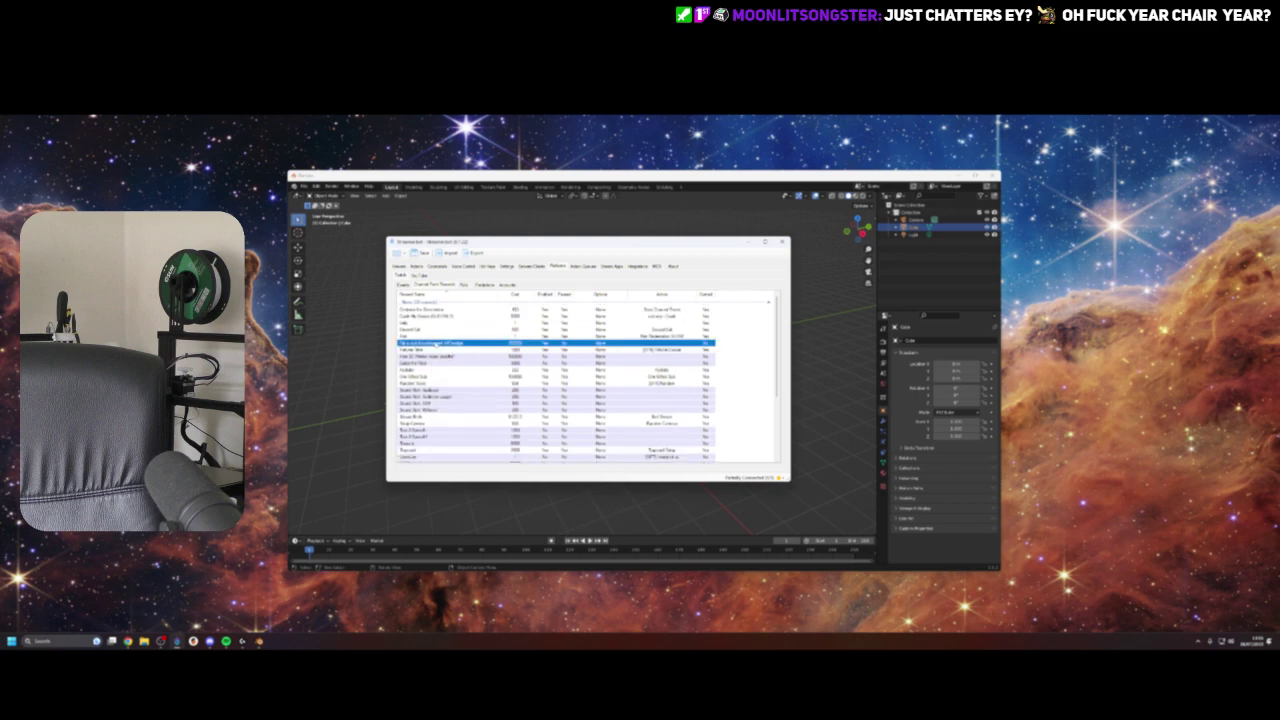
pyautogui.click(450, 357)
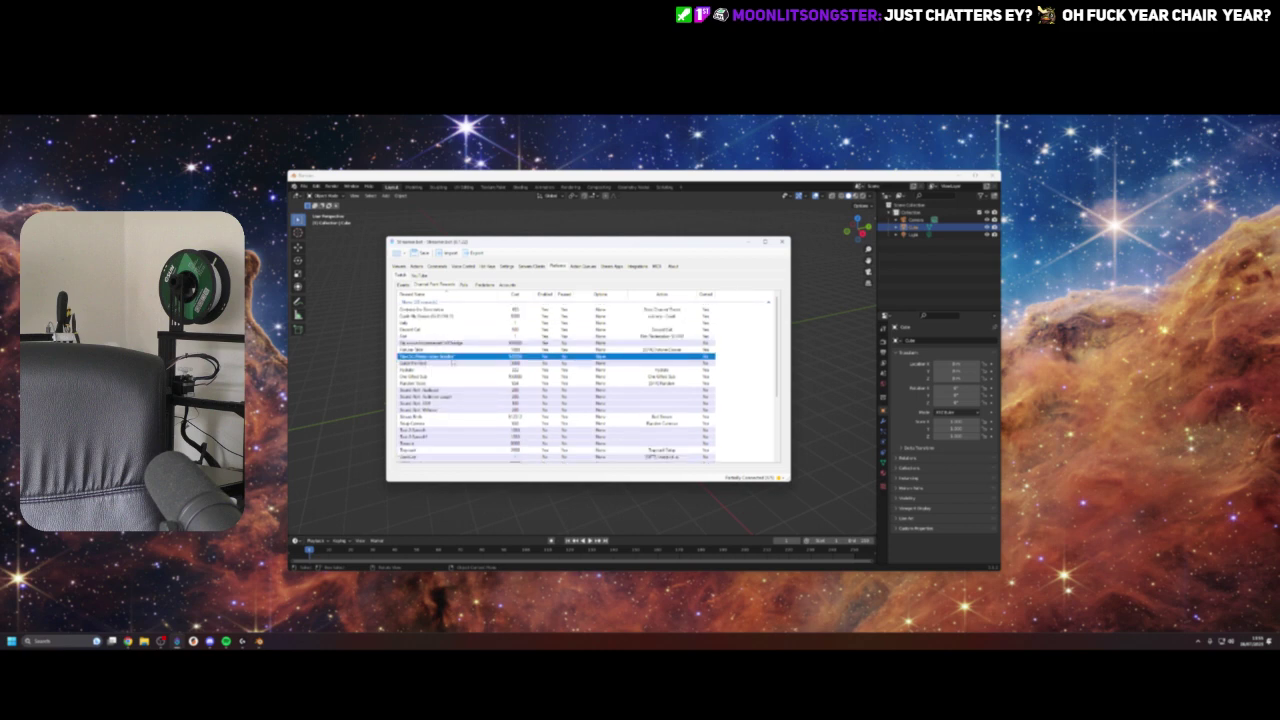
pyautogui.scroll(-5, 450, 357)
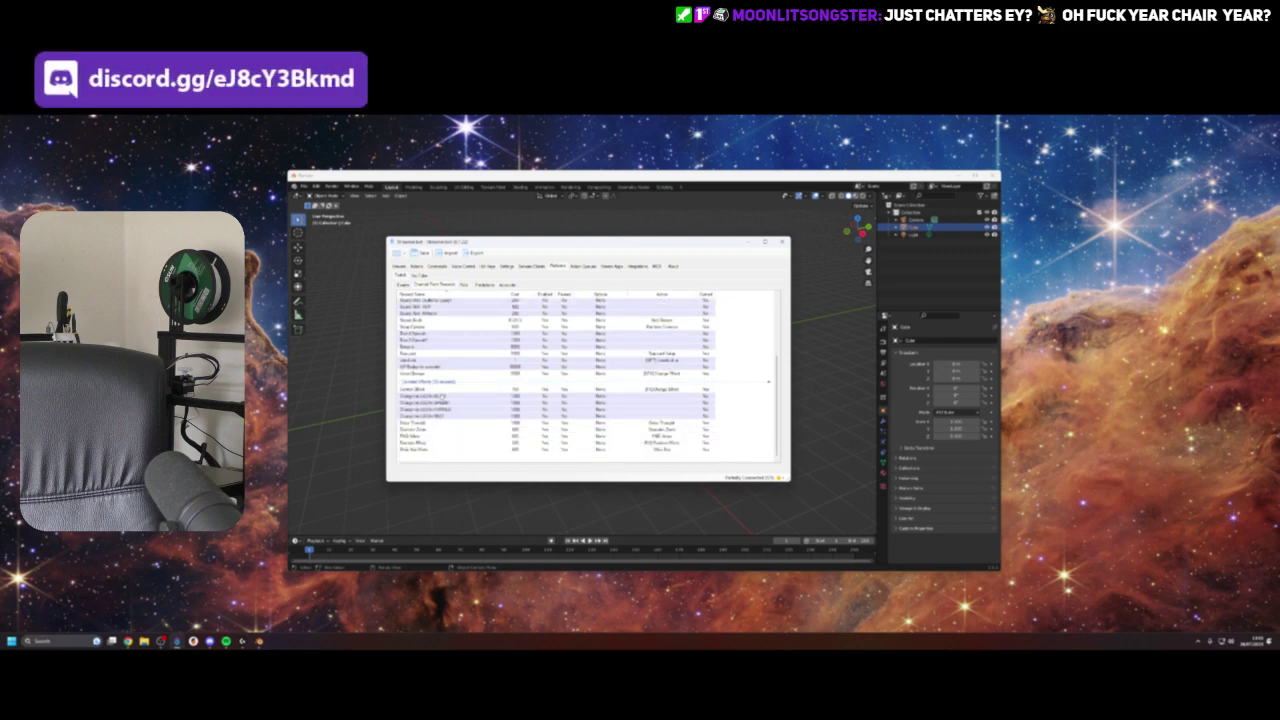
pyautogui.scroll(5, 450, 357)
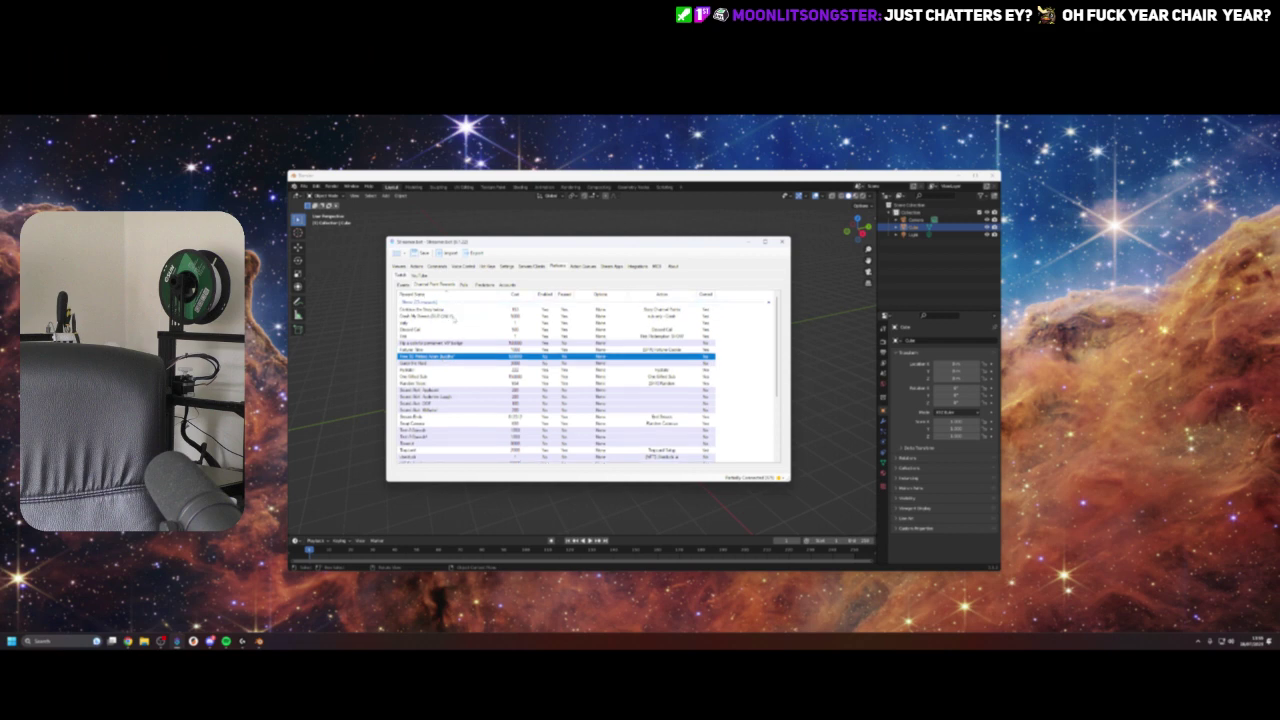
pyautogui.rightClick(431, 303)
pyautogui.moveTo(452, 317)
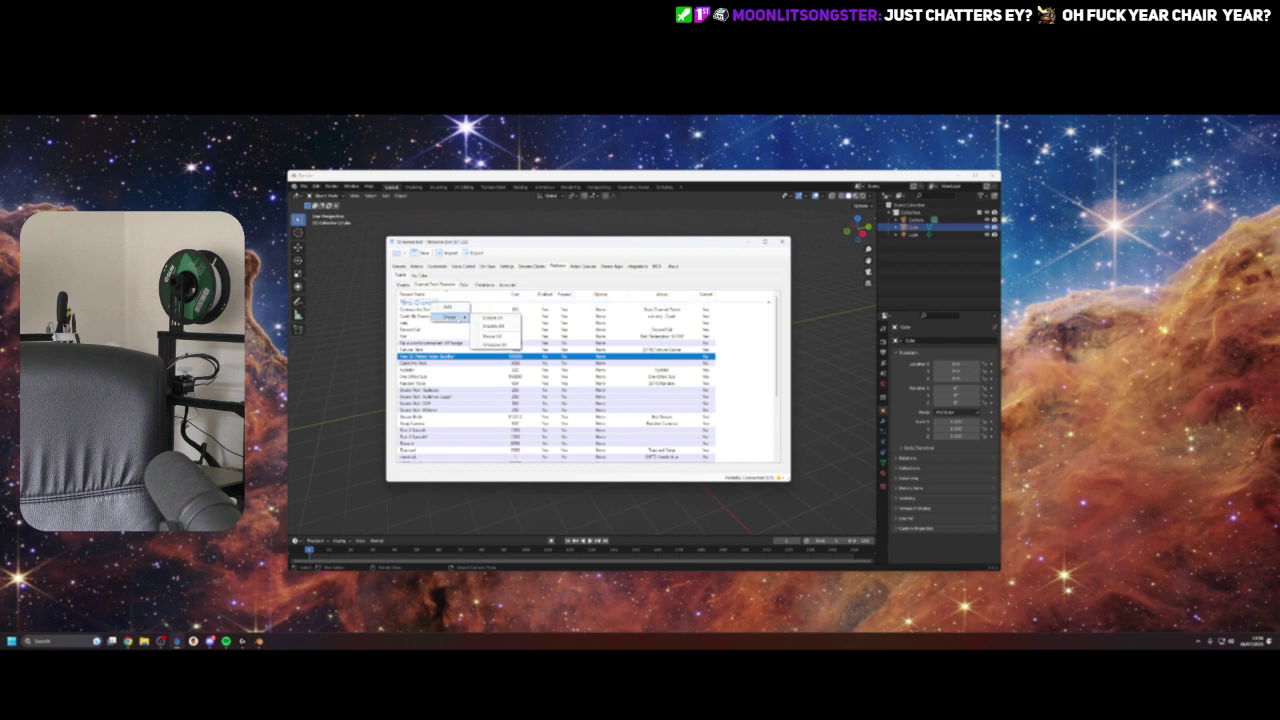
pyautogui.click(810, 397)
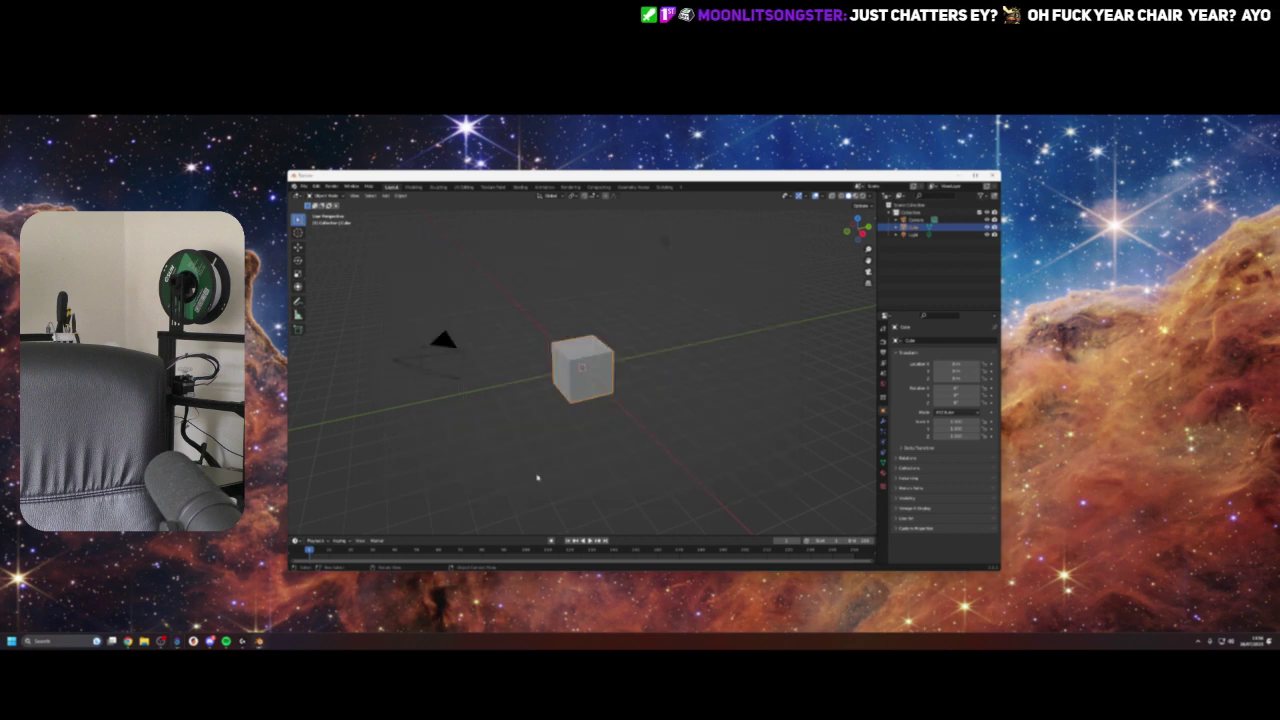
pyautogui.click(177, 641)
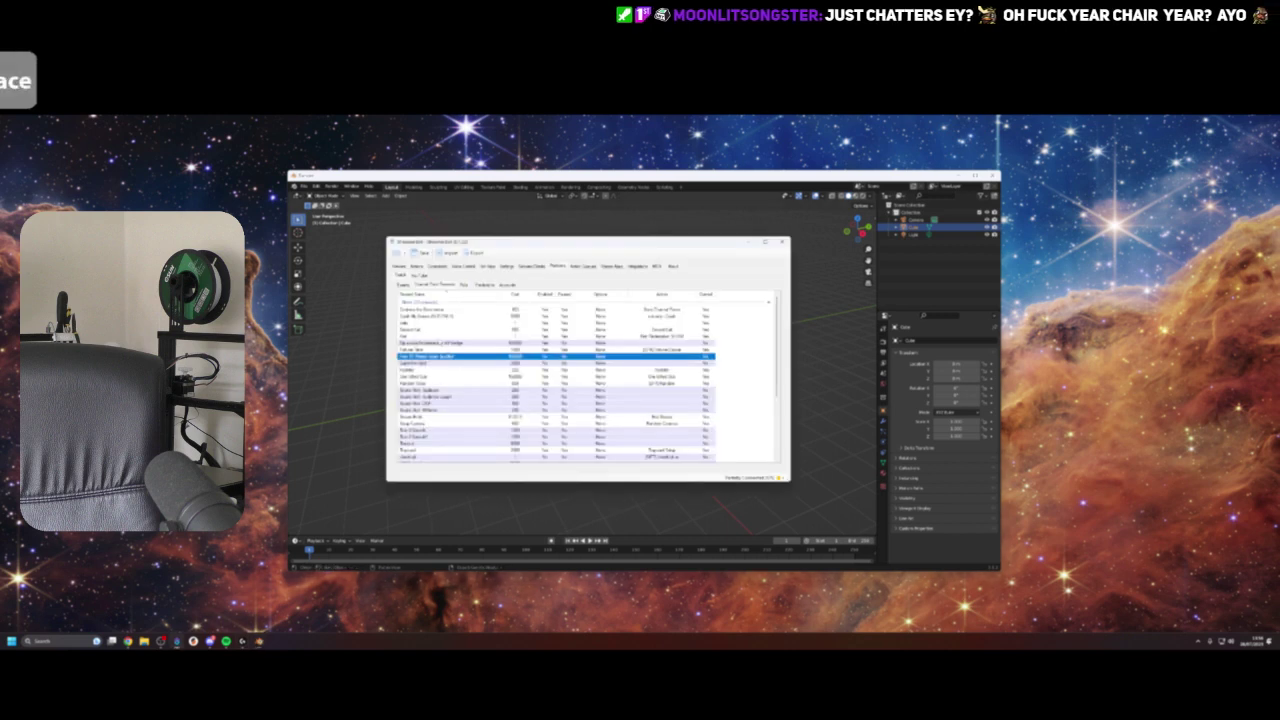
# Step: Delete the first ungrouped reward and the reward directly below Crash My Stream
pyautogui.click(430, 310)
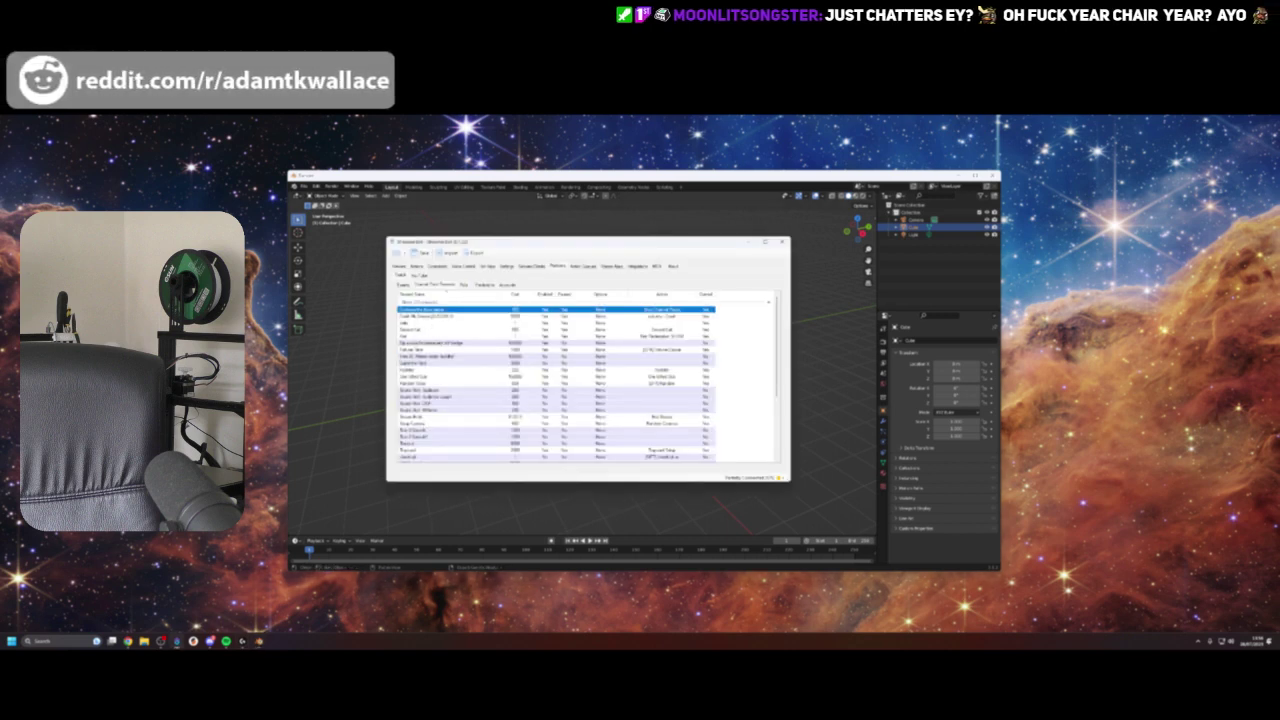
pyautogui.rightClick(429, 311)
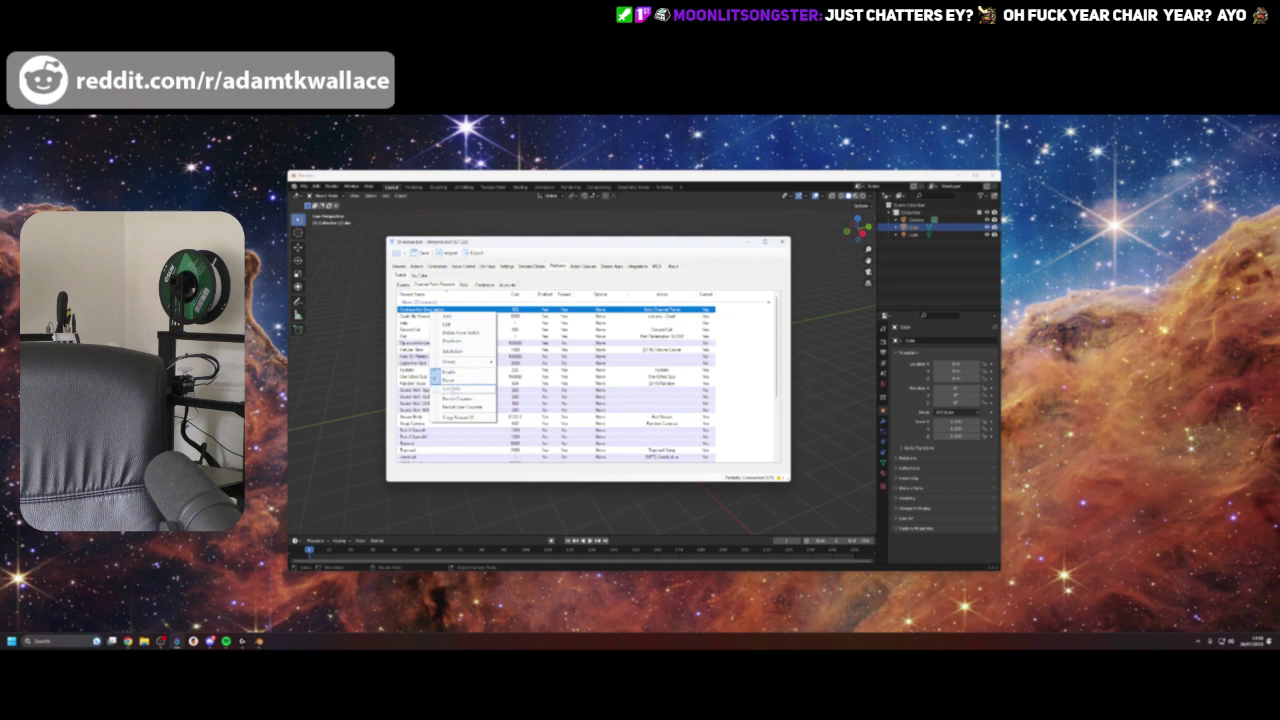
pyautogui.click(458, 333)
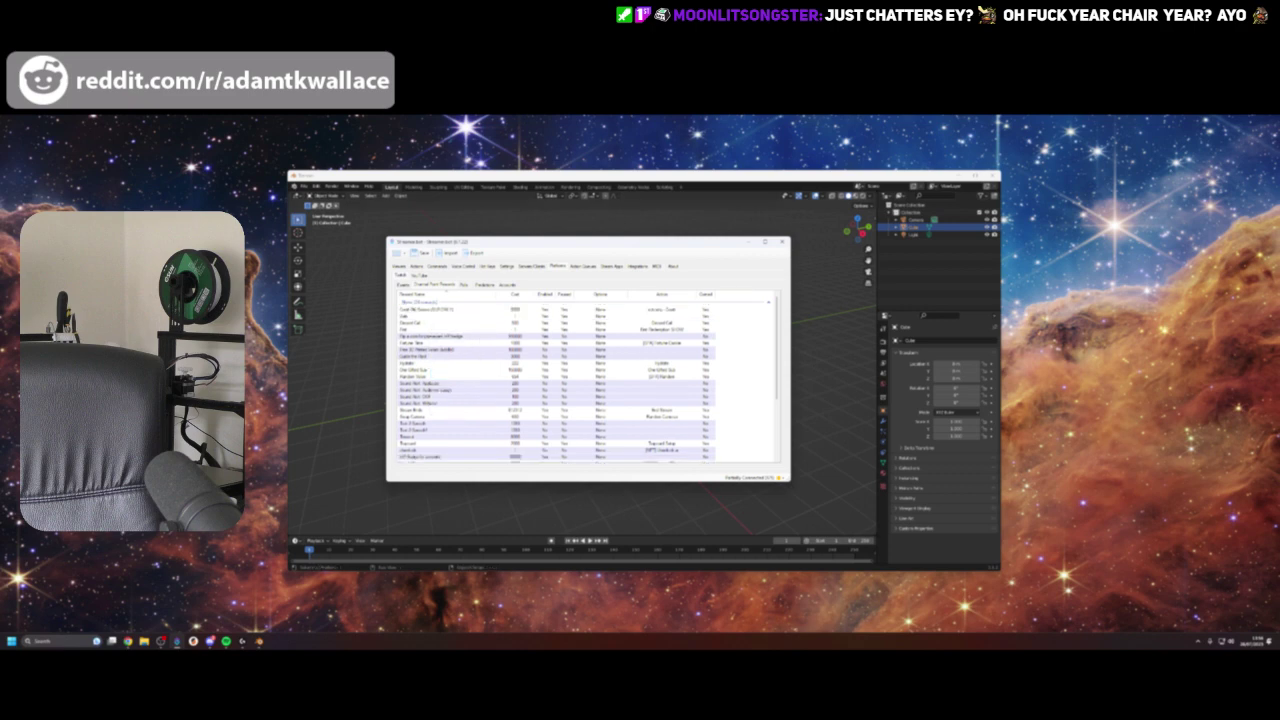
pyautogui.rightClick(420, 317)
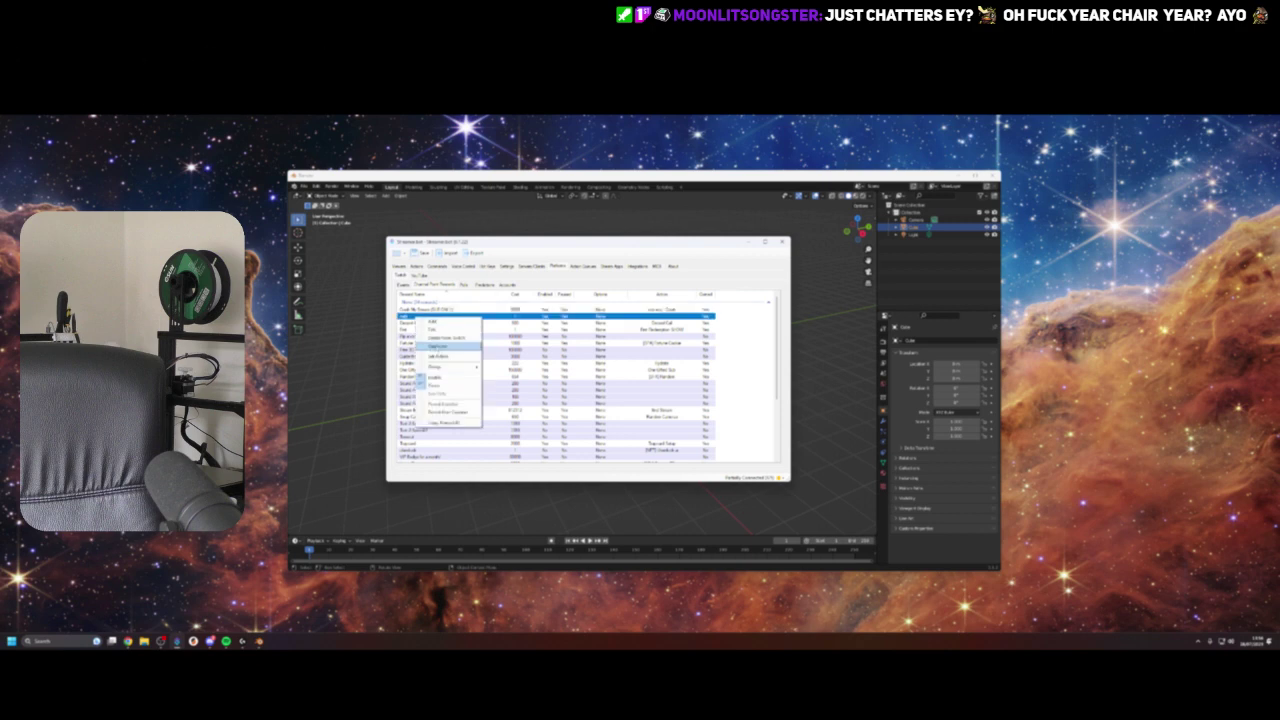
pyautogui.click(447, 337)
# Step: Delete the four Sound Alert rewards from the ungrouped list
pyautogui.click(430, 324)
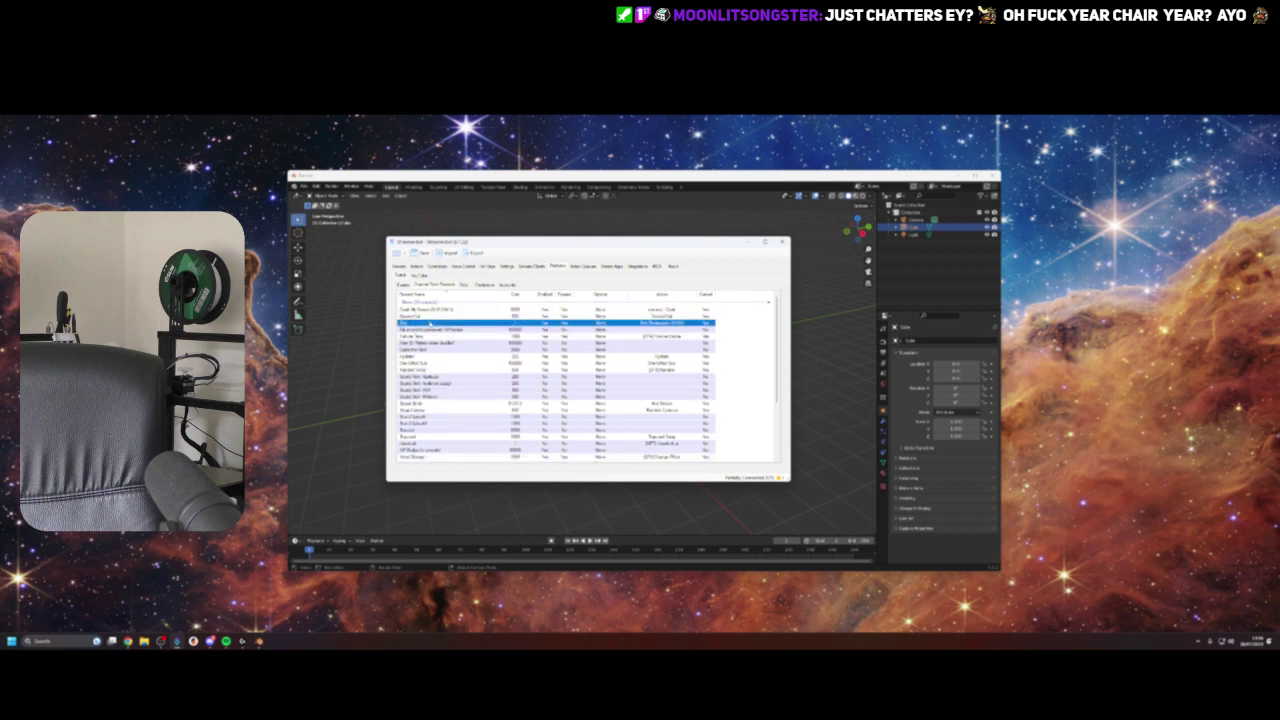
pyautogui.click(437, 329)
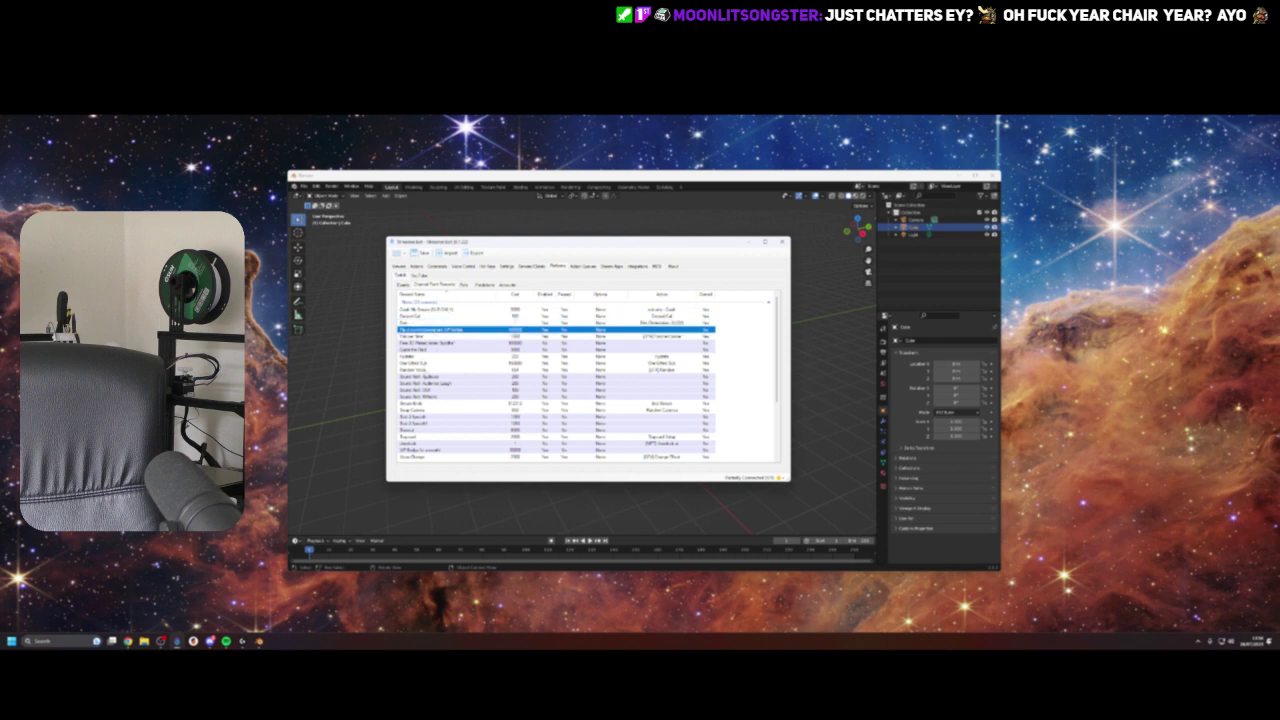
pyautogui.click(433, 397)
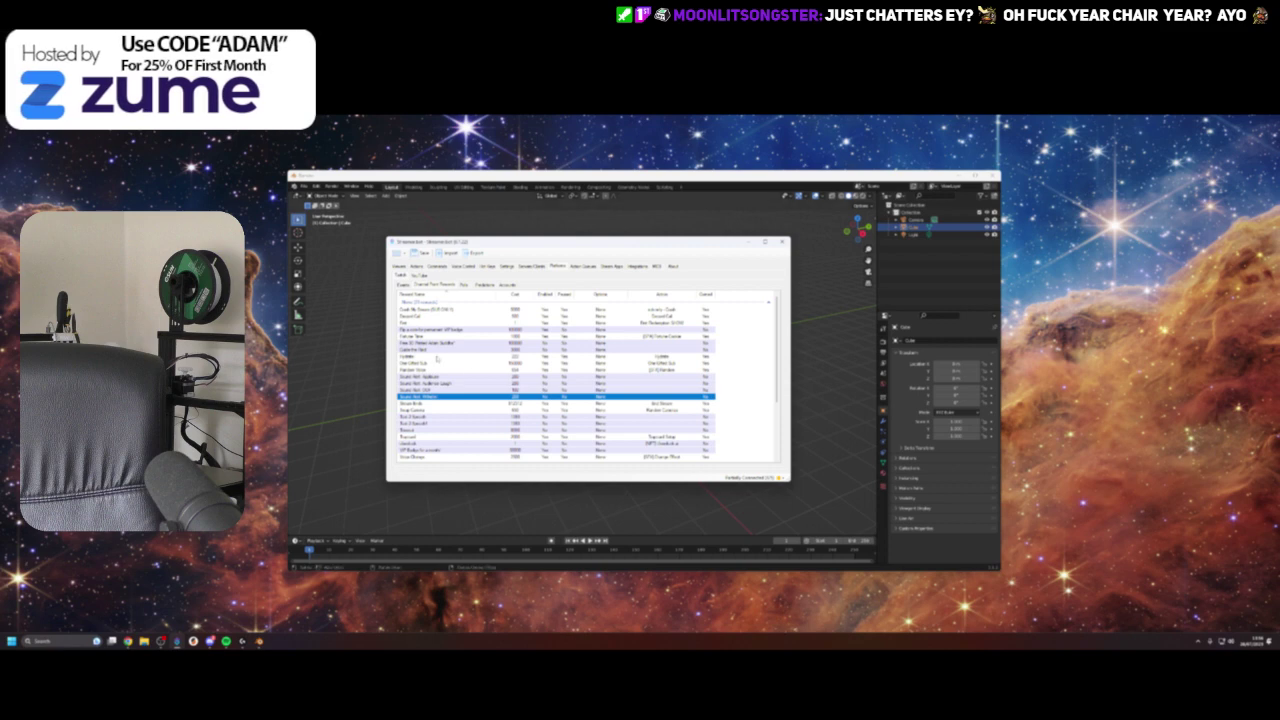
pyautogui.rightClick(428, 377)
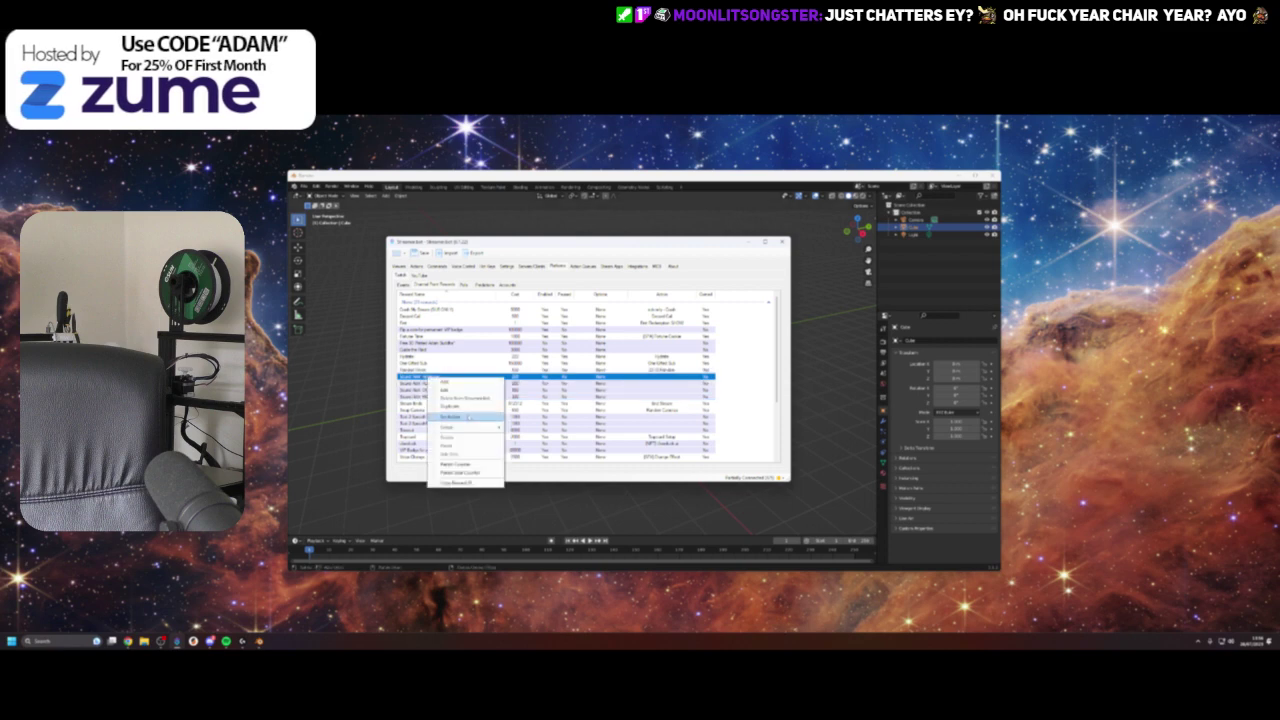
pyautogui.click(470, 401)
pyautogui.rightClick(434, 377)
pyautogui.click(458, 399)
pyautogui.rightClick(434, 377)
pyautogui.rightClick(432, 377)
pyautogui.click(463, 403)
pyautogui.rightClick(434, 378)
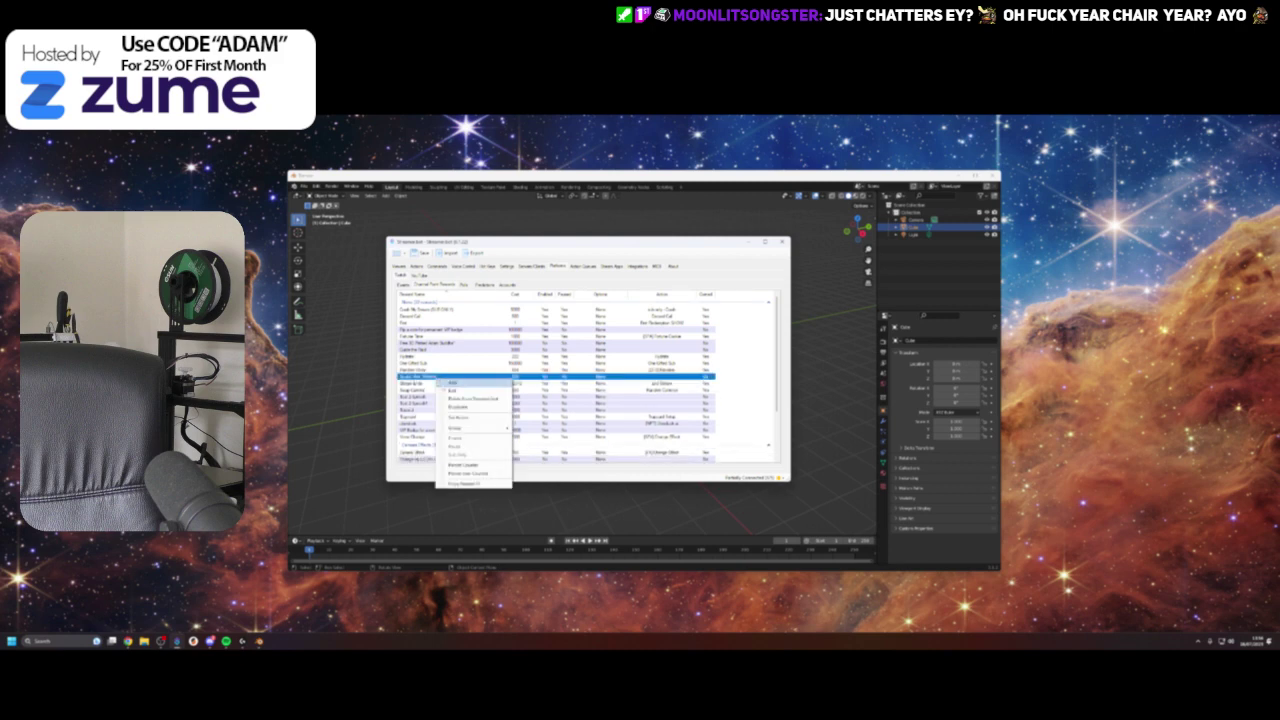
pyautogui.click(463, 403)
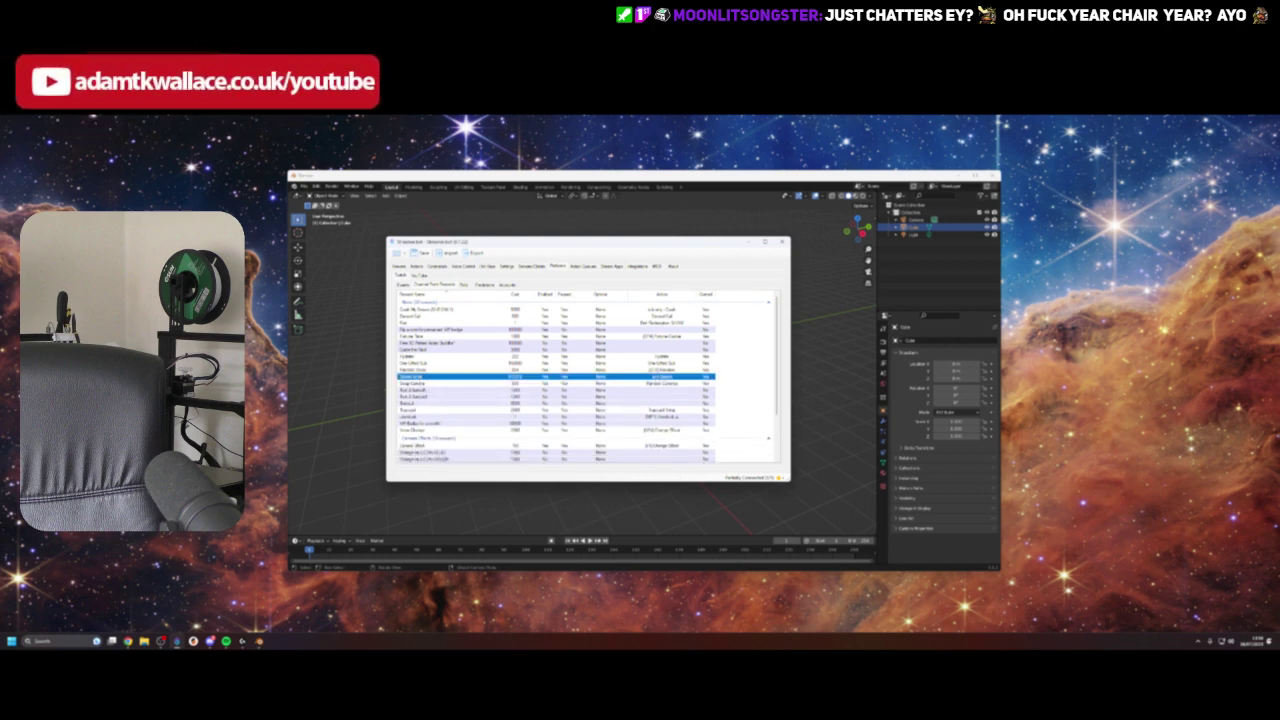
# Step: Delete the two rewards directly below Swap Camera, the Timeout reward and the reward directly below Trapcard
pyautogui.rightClick(432, 391)
pyautogui.click(463, 410)
pyautogui.rightClick(433, 391)
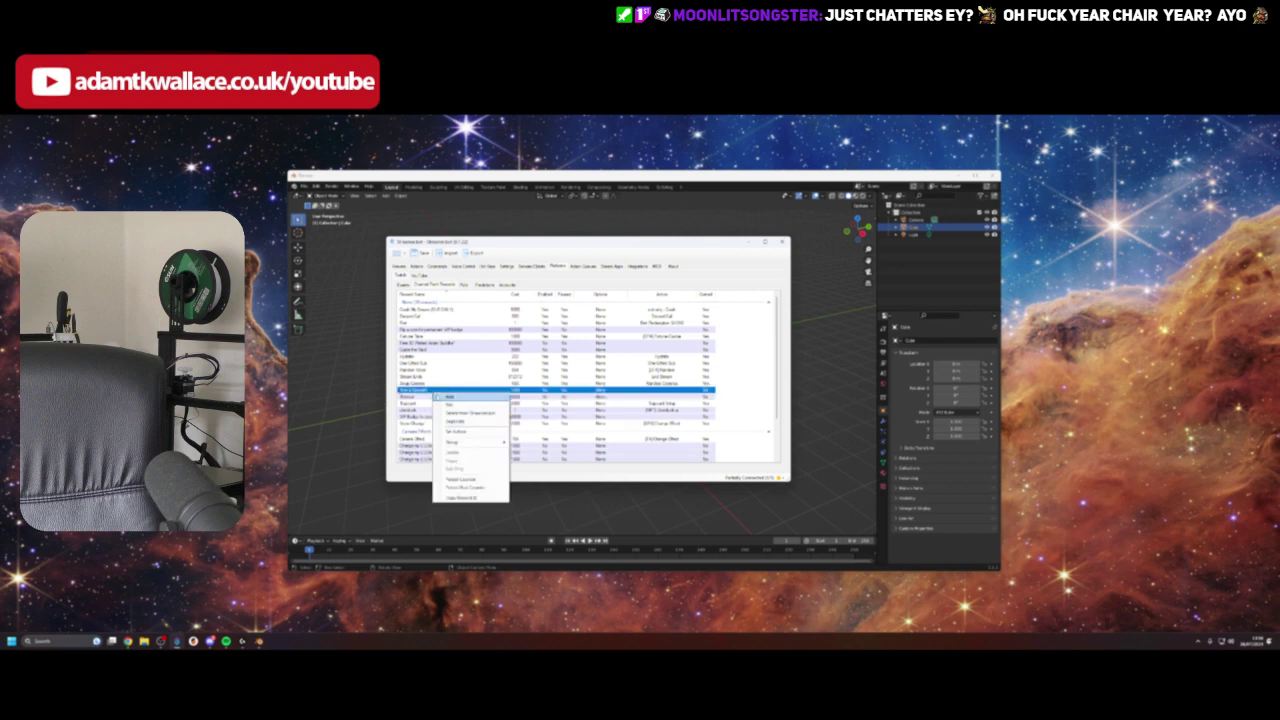
pyautogui.click(461, 412)
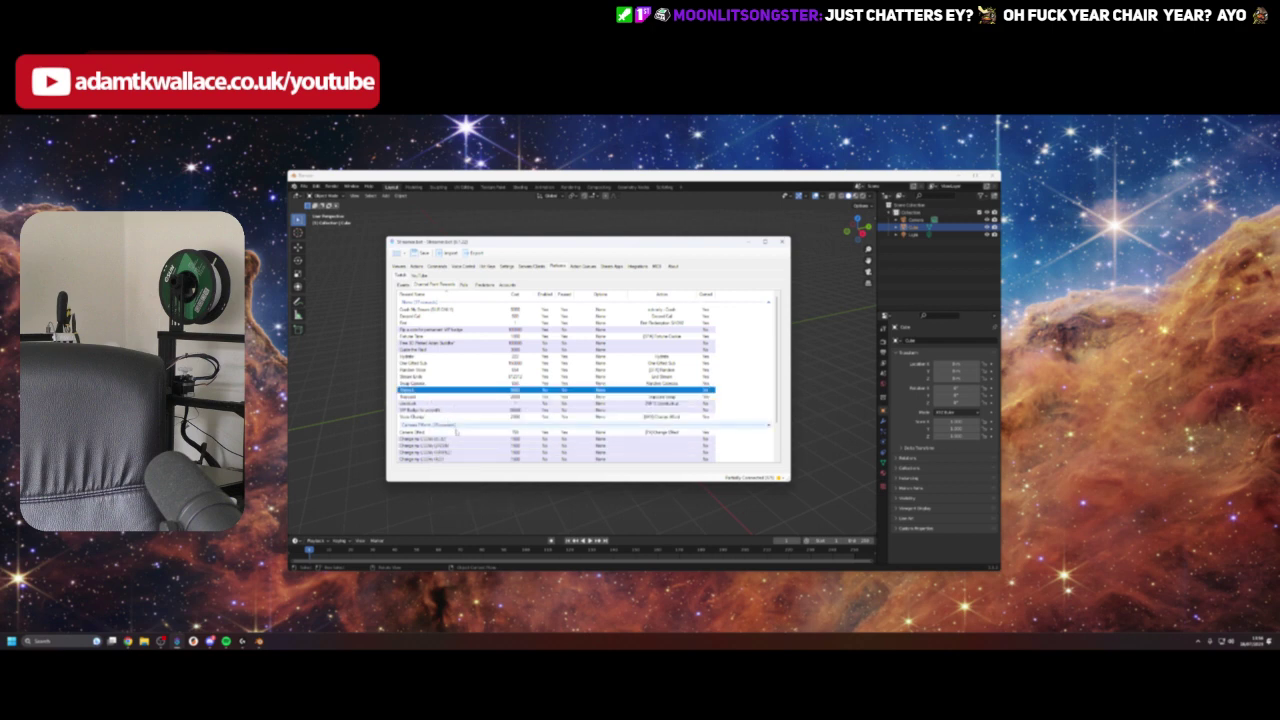
pyautogui.rightClick(433, 391)
pyautogui.click(463, 411)
pyautogui.rightClick(439, 396)
pyautogui.click(462, 415)
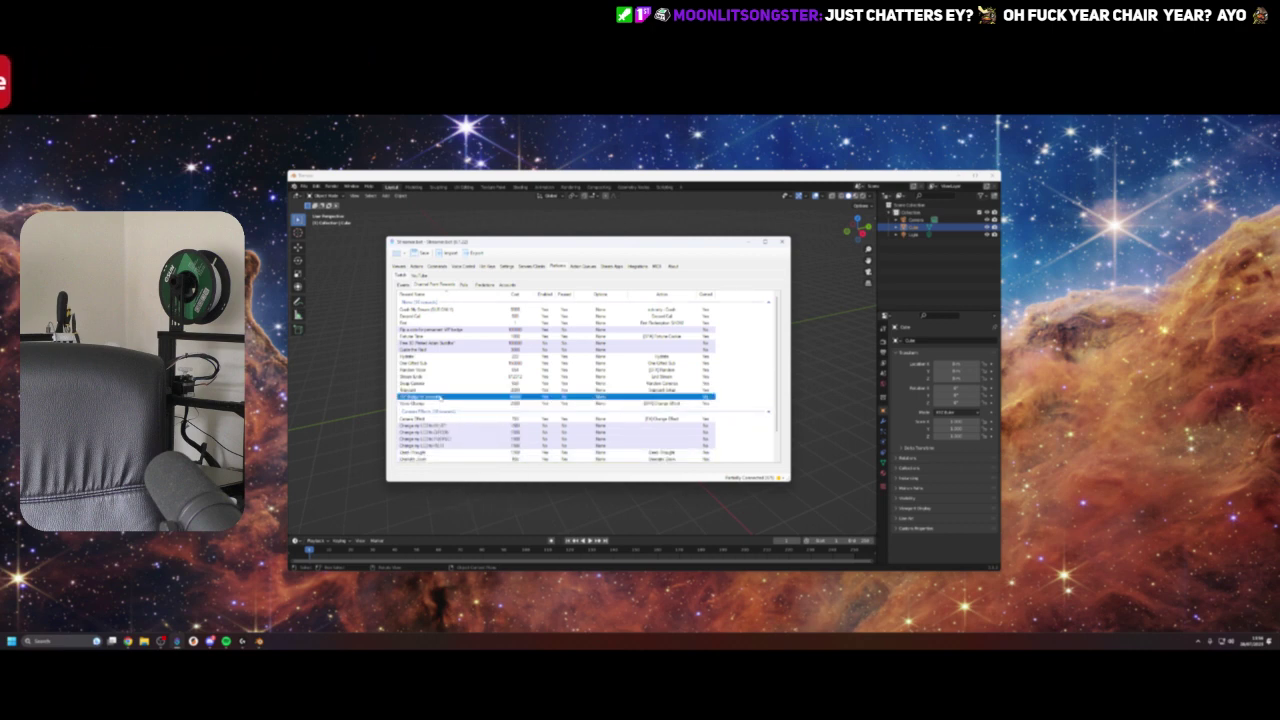
# Step: Delete the four "Change to" rewards from the Camera Effects group
pyautogui.click(440, 426)
pyautogui.rightClick(440, 426)
pyautogui.click(462, 445)
pyautogui.rightClick(440, 426)
pyautogui.click(462, 445)
pyautogui.rightClick(440, 426)
pyautogui.click(462, 445)
pyautogui.rightClick(444, 426)
pyautogui.click(488, 446)
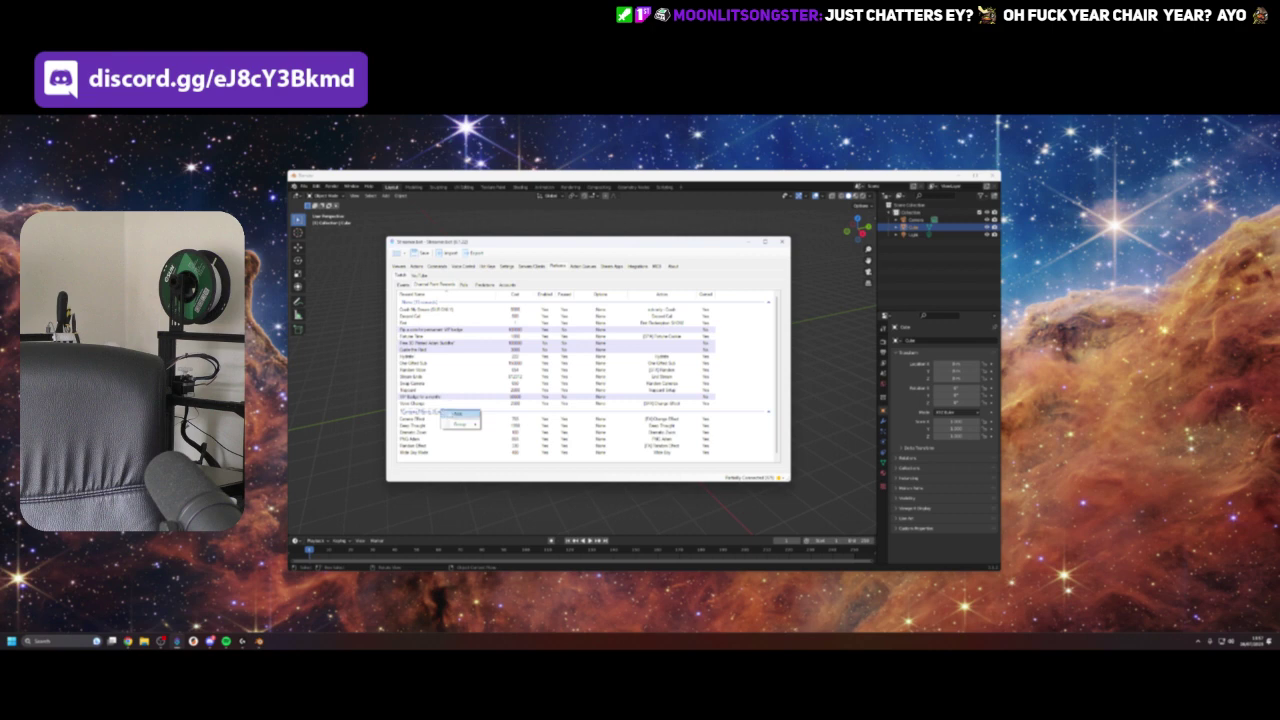
# Step: Assign the Camera Effect reward to a new group and move the Deep Thought reward into the same group
pyautogui.doubleClick(420, 421)
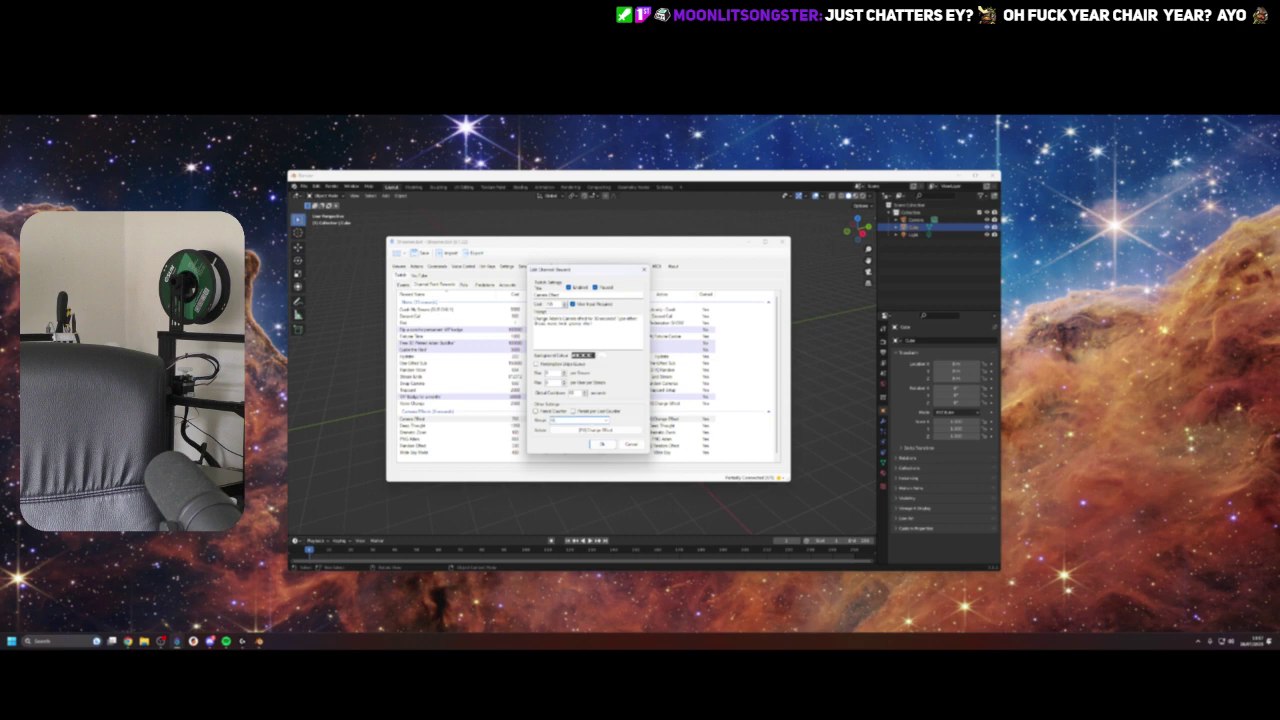
pyautogui.press('Return')
pyautogui.doubleClick(412, 435)
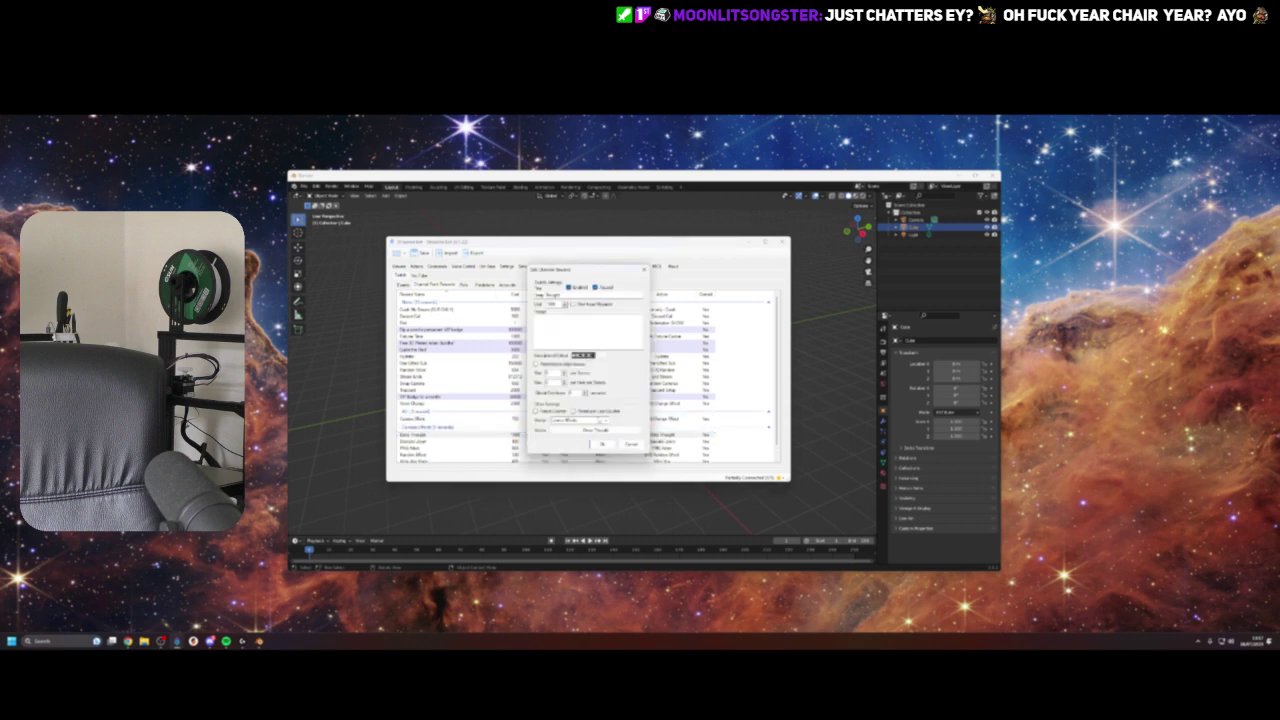
pyautogui.click(605, 420)
pyautogui.click(596, 428)
pyautogui.click(602, 444)
# Step: Change the group of the Dramatic Zoom and PNG Adam rewards from Camera Effects to the new group
pyautogui.doubleClick(412, 441)
pyautogui.click(604, 421)
pyautogui.click(578, 428)
pyautogui.click(602, 444)
pyautogui.doubleClick(412, 448)
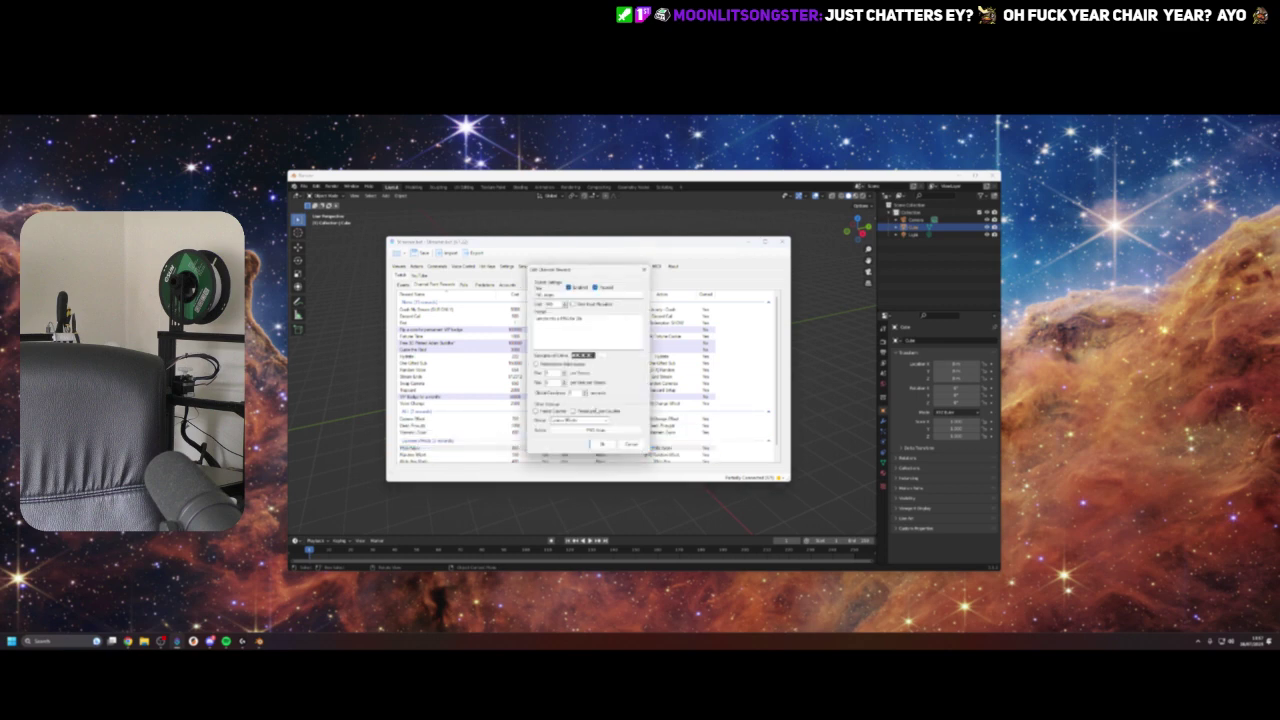
pyautogui.click(604, 421)
pyautogui.click(578, 428)
pyautogui.click(602, 444)
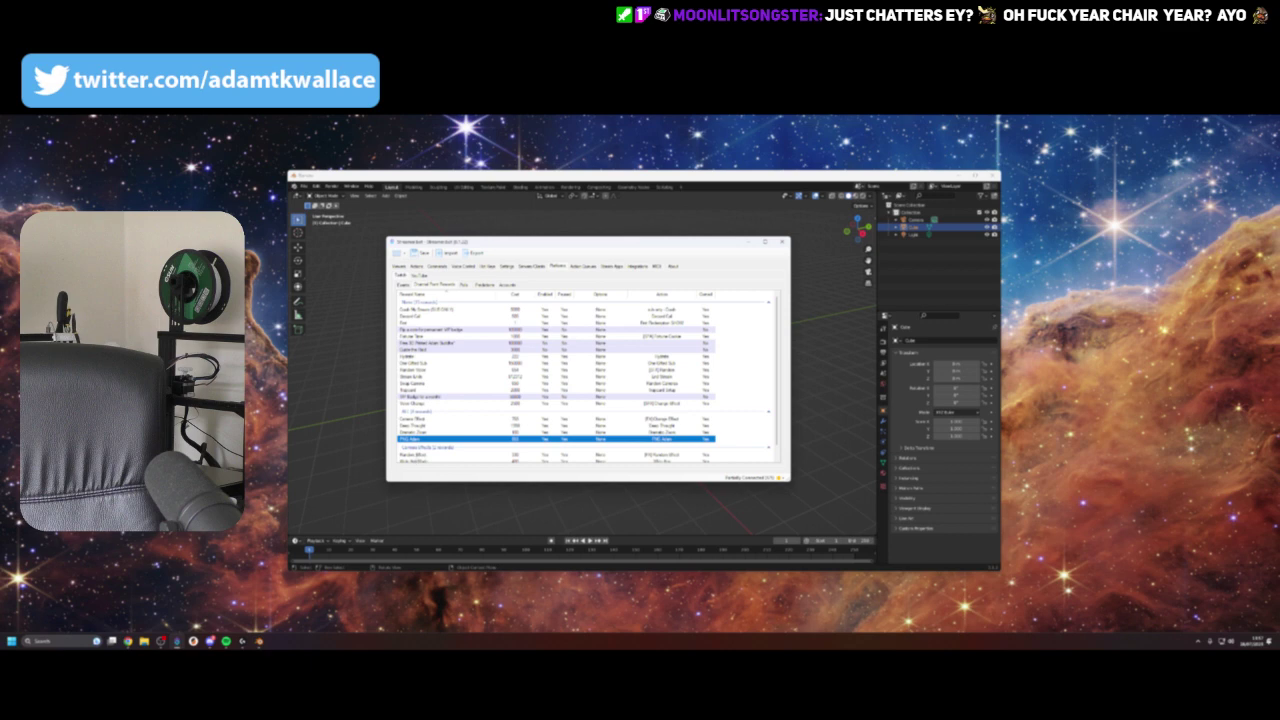
# Step: Move the last two Camera Effects rewards, Random Effect and the one below it, into the new group
pyautogui.rightClick(414, 455)
pyautogui.moveTo(440, 513)
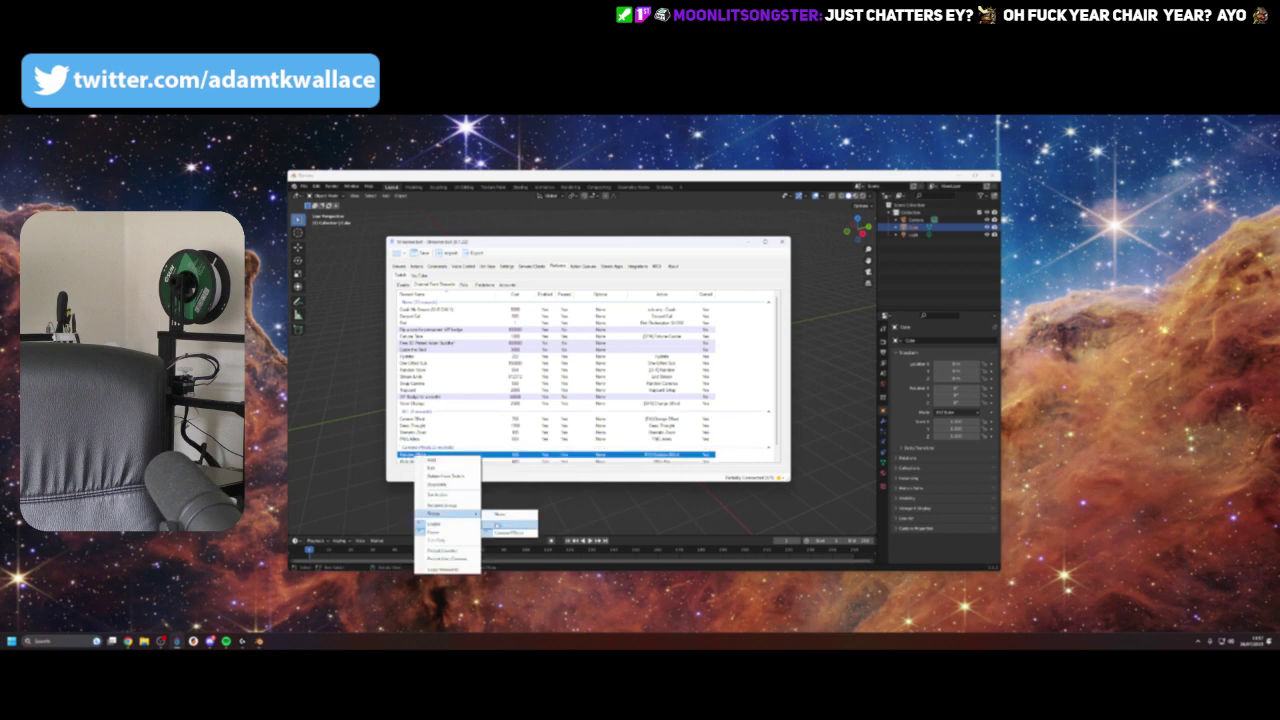
pyautogui.click(510, 522)
pyautogui.rightClick(431, 450)
pyautogui.moveTo(487, 512)
pyautogui.click(530, 526)
pyautogui.rightClick(431, 455)
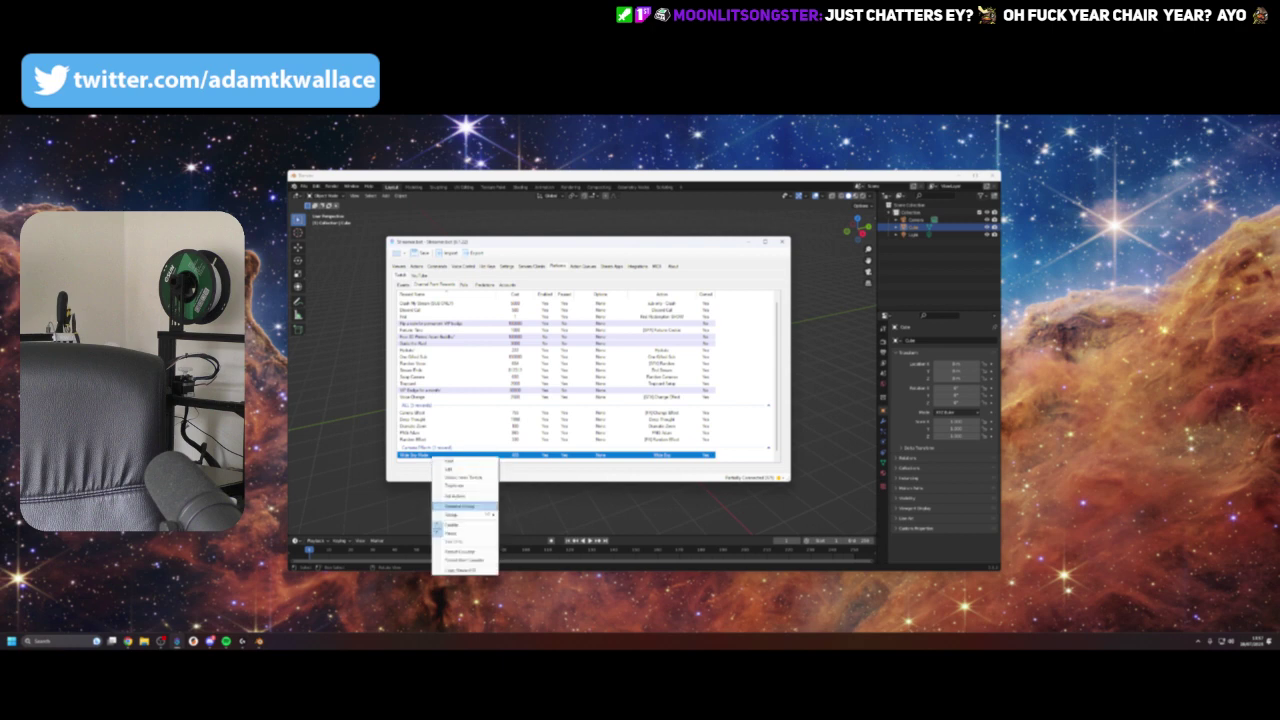
pyautogui.moveTo(480, 512)
pyautogui.click(527, 527)
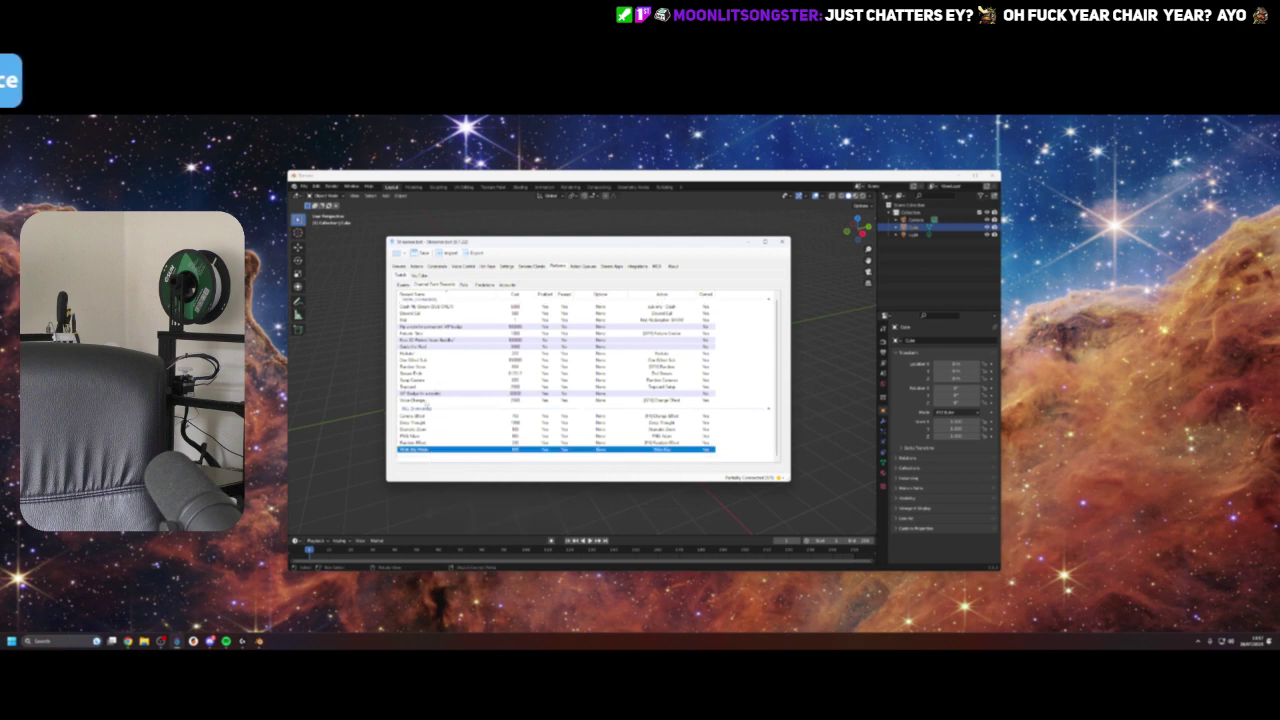
# Step: Move the ungrouped Voice Change reward and the VIP Badge reward above it into the new group
pyautogui.click(427, 400)
pyautogui.rightClick(427, 401)
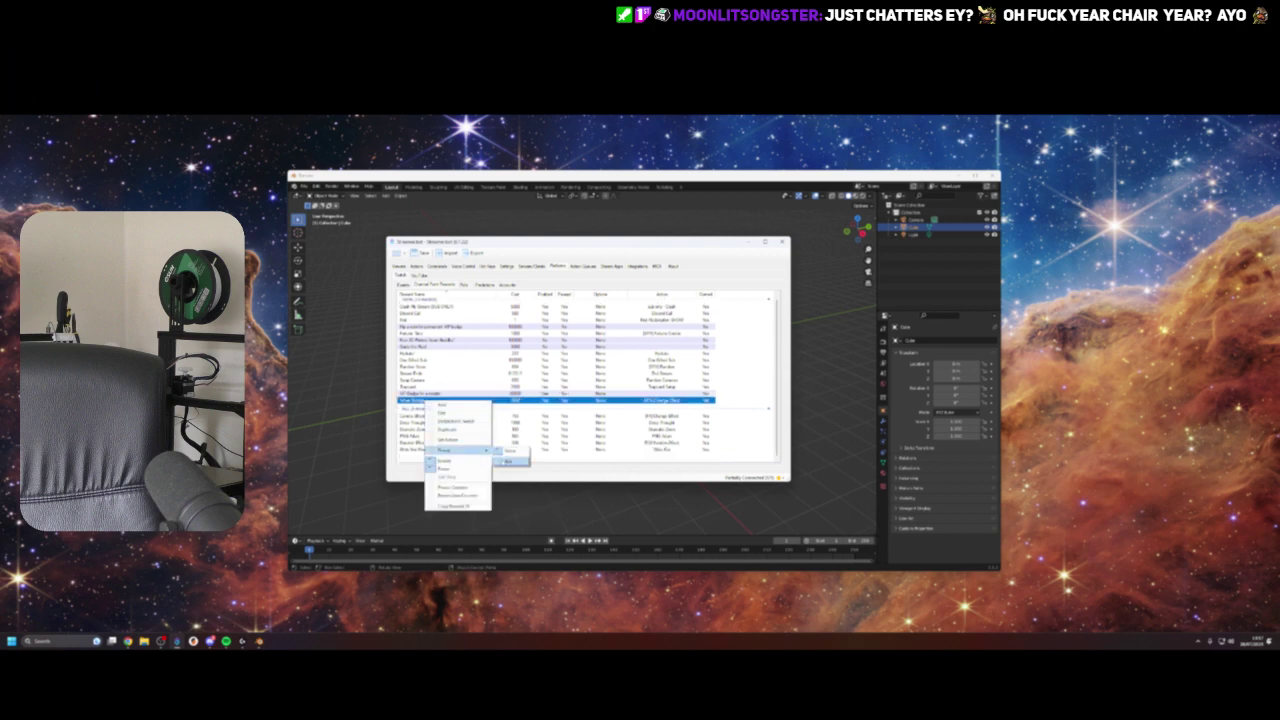
pyautogui.click(513, 462)
pyautogui.rightClick(427, 397)
pyautogui.moveTo(475, 444)
pyautogui.click(512, 458)
pyautogui.rightClick(573, 440)
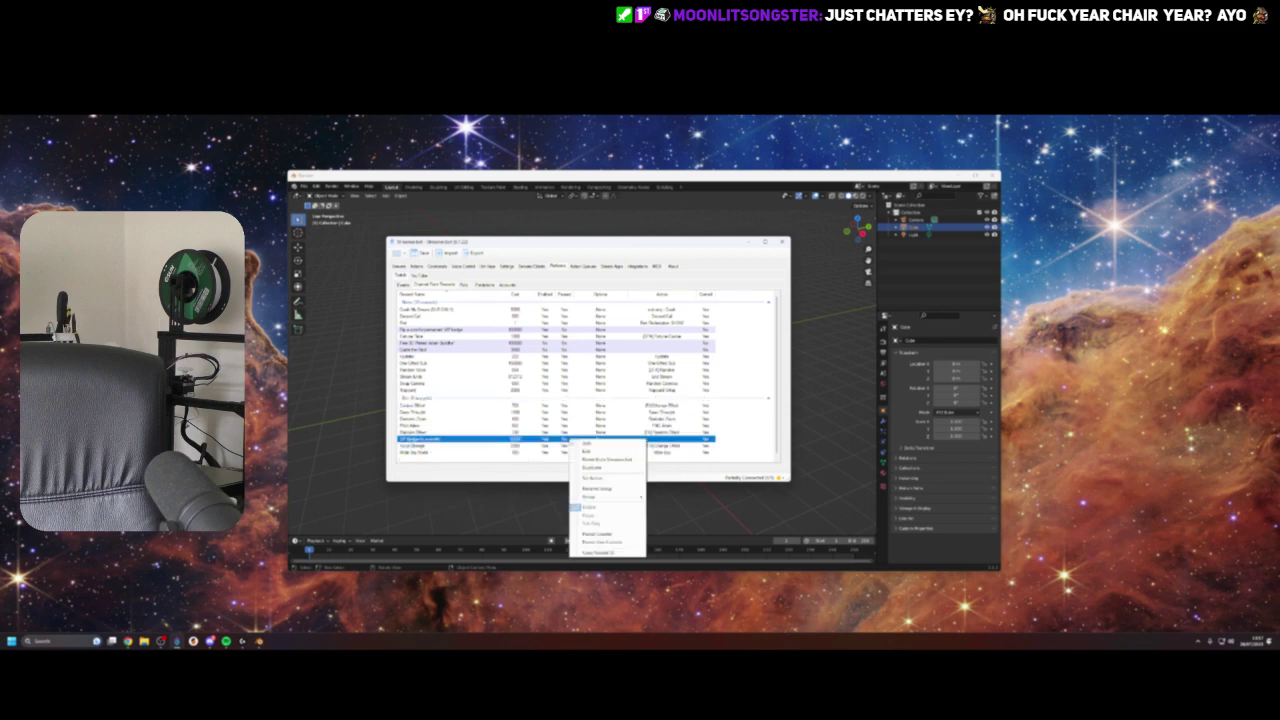
pyautogui.click(575, 507)
# Step: Assign the Swap Camera reward and the one below it to the new group
pyautogui.rightClick(412, 386)
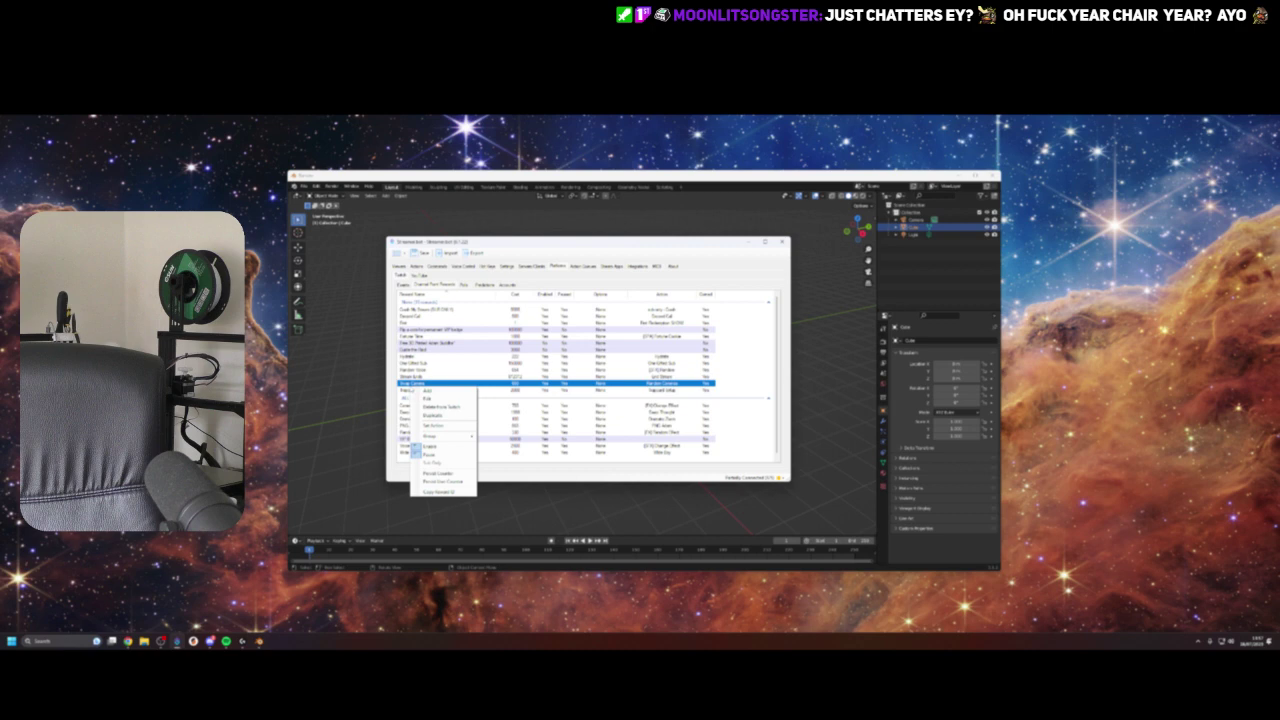
pyautogui.moveTo(446, 437)
pyautogui.click(500, 446)
pyautogui.rightClick(425, 383)
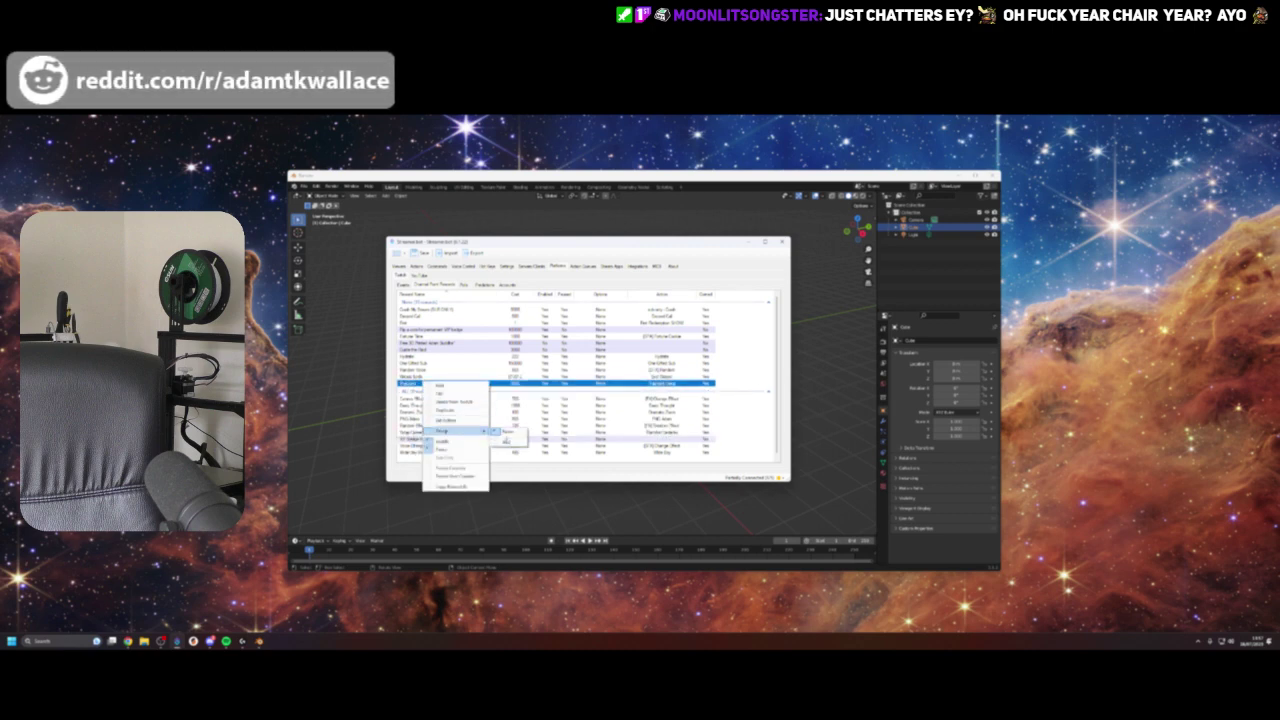
pyautogui.click(505, 443)
# Step: Change the group of the last two ungrouped rewards, ending with Random Voice, to the new group
pyautogui.rightClick(426, 380)
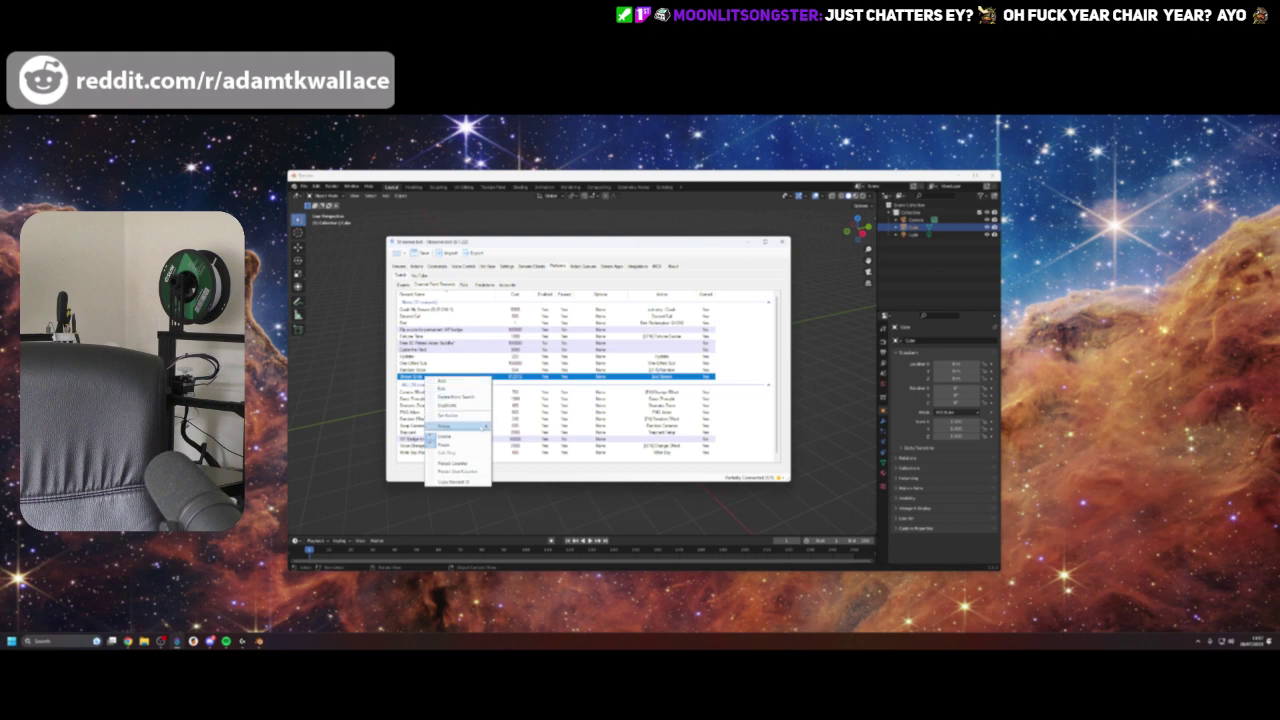
pyautogui.click(505, 440)
pyautogui.rightClick(436, 370)
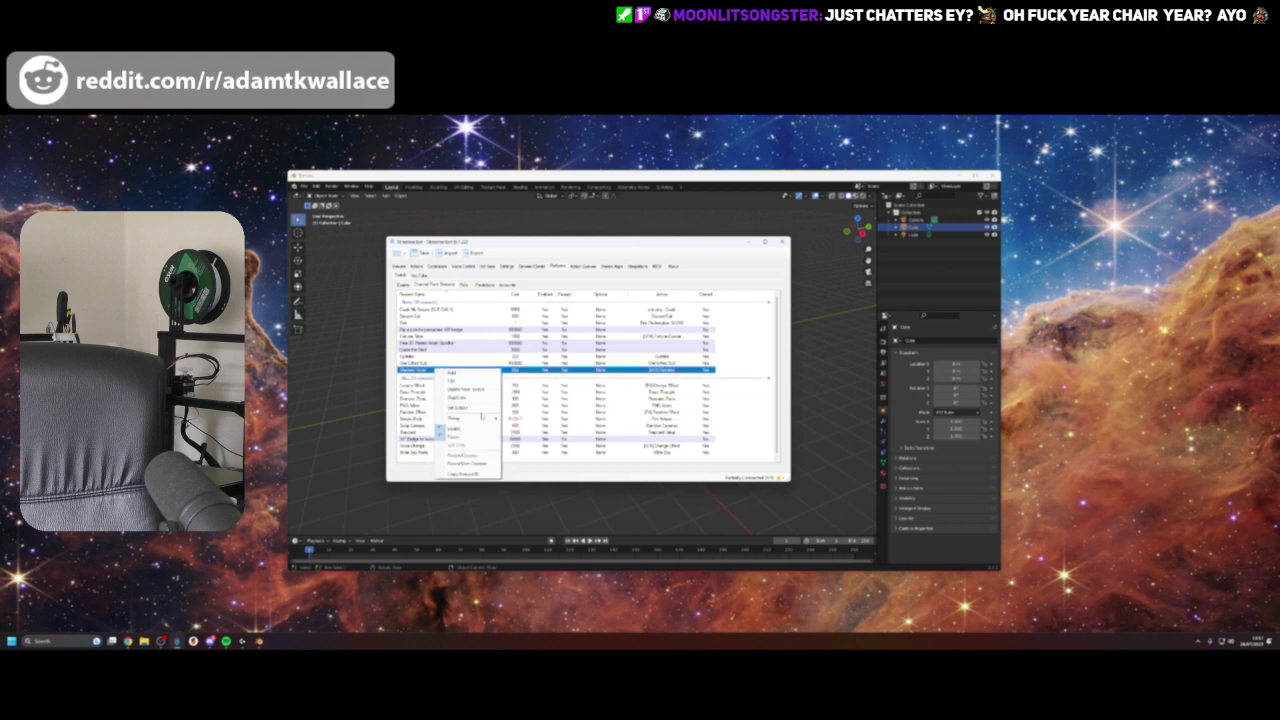
pyautogui.click(511, 429)
# Step: Move the One Effect Sub reward and the Hydrate reward above it into the new group
pyautogui.click(430, 363)
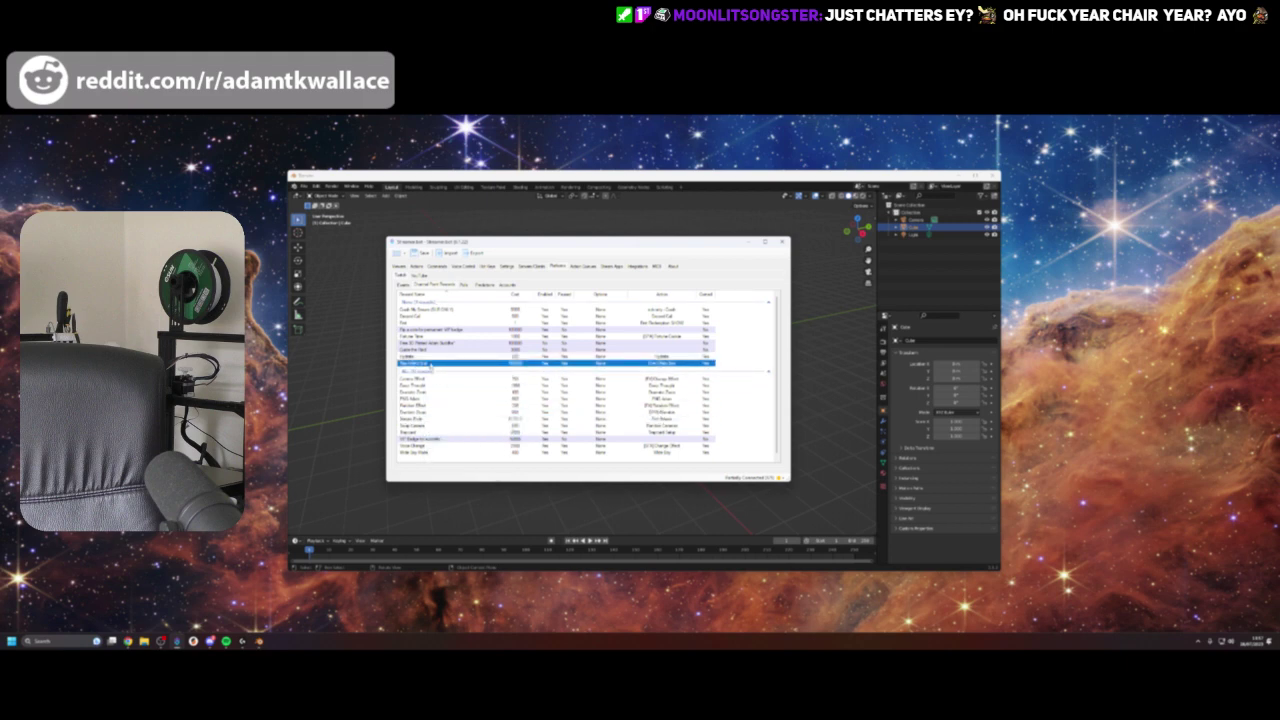
pyautogui.rightClick(430, 363)
pyautogui.moveTo(461, 411)
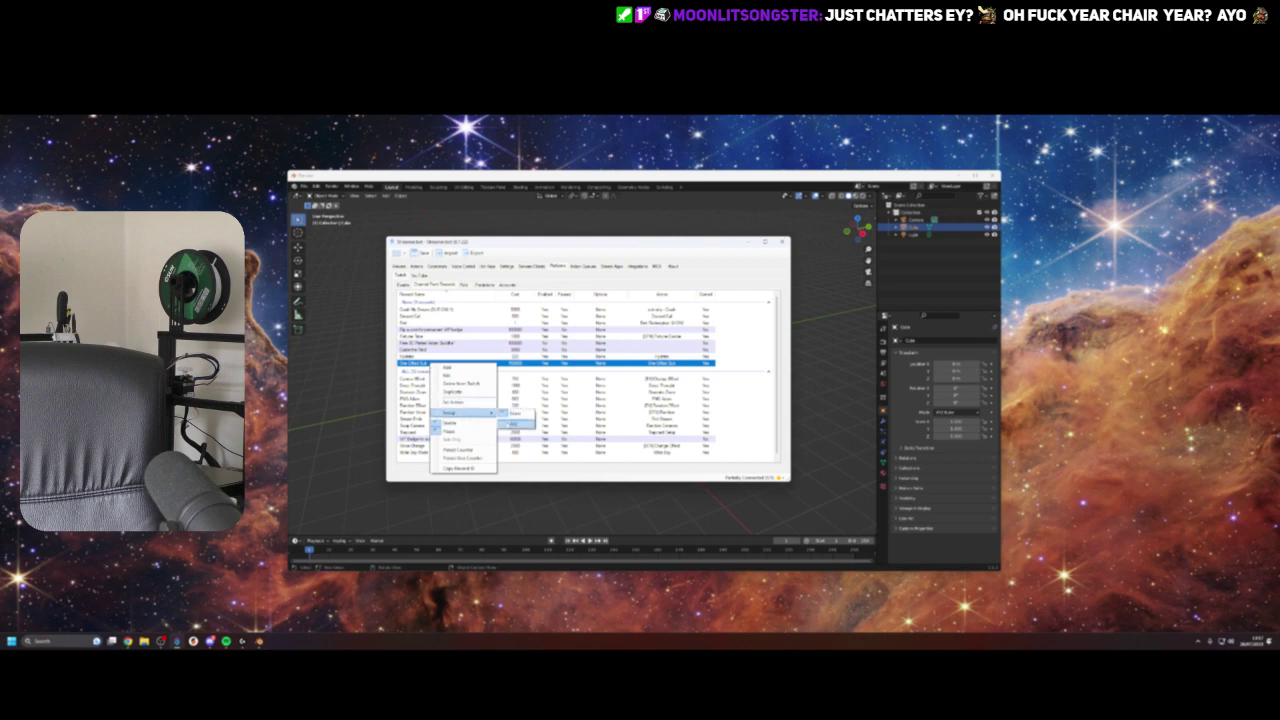
pyautogui.click(515, 425)
pyautogui.rightClick(426, 357)
pyautogui.moveTo(462, 405)
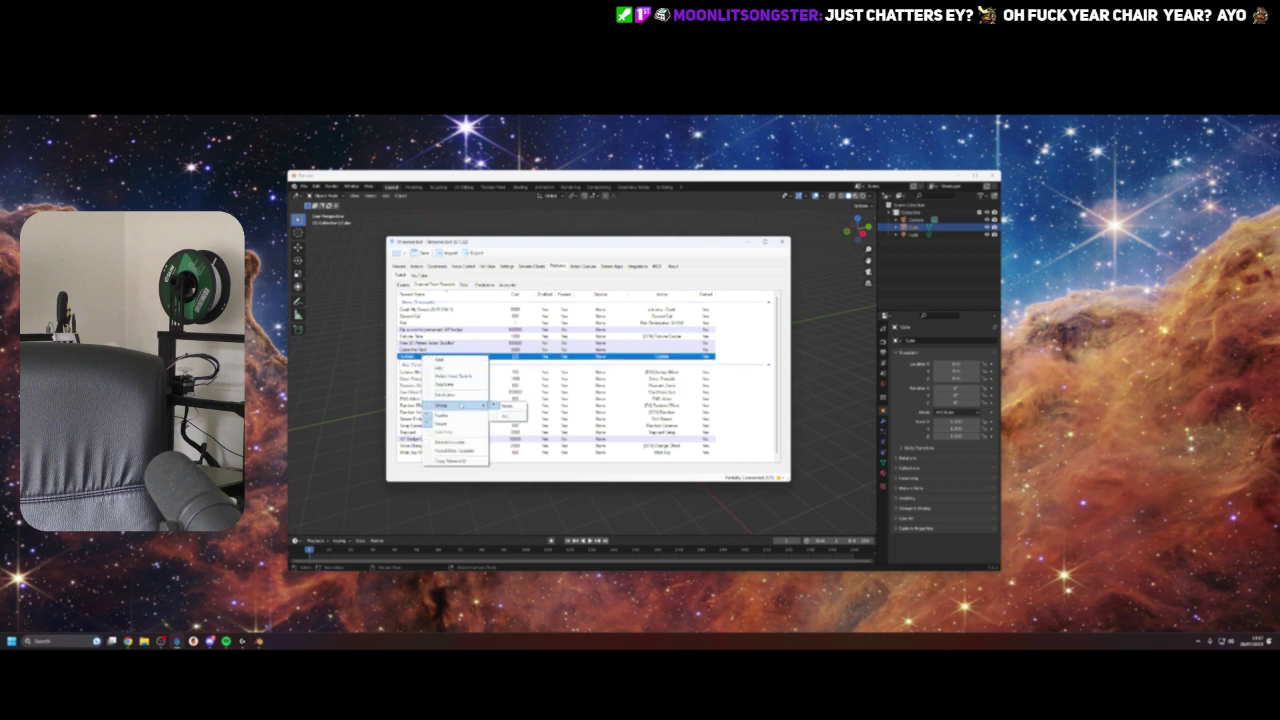
pyautogui.click(510, 417)
# Step: Delete the ungrouped Free 3D Printed reward and the purple-highlighted reward below it
pyautogui.click(424, 350)
pyautogui.rightClick(423, 350)
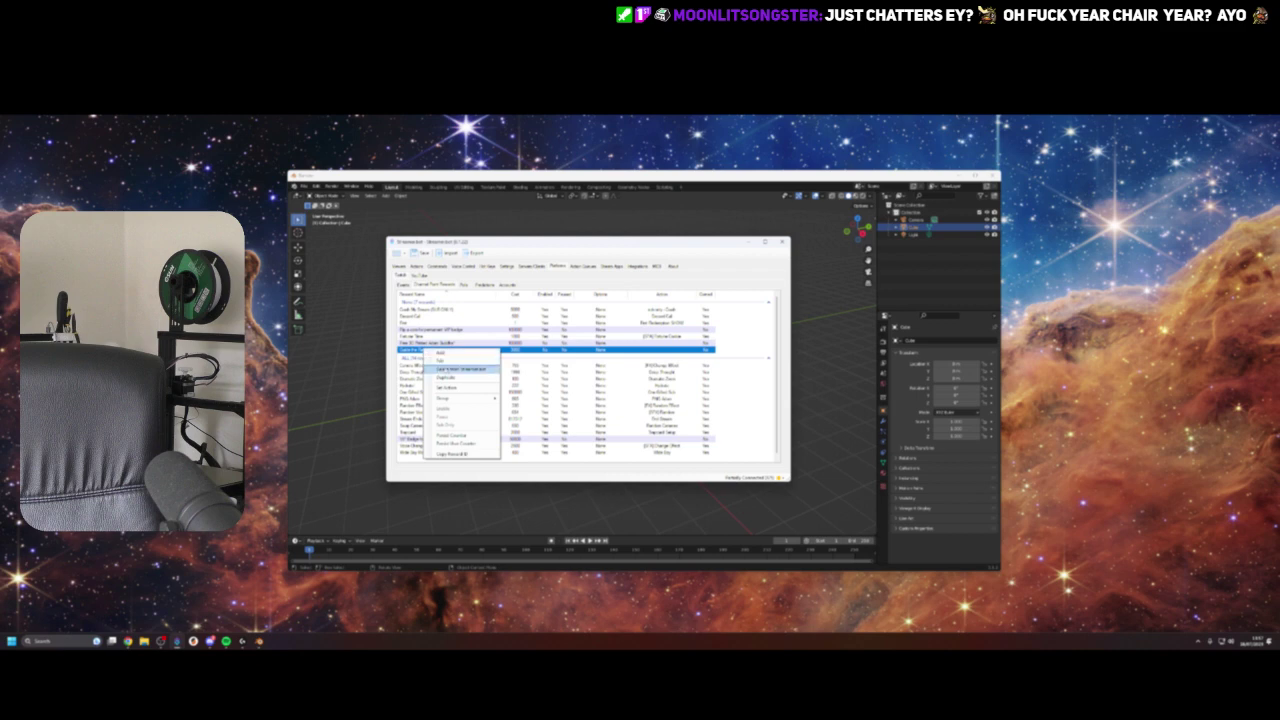
pyautogui.click(450, 369)
pyautogui.click(424, 345)
pyautogui.rightClick(425, 344)
pyautogui.click(458, 365)
# Step: Move the Fortune reward and the permanent VIP Badge reward into the new group
pyautogui.click(433, 336)
pyautogui.rightClick(433, 336)
pyautogui.moveTo(465, 388)
pyautogui.click(512, 398)
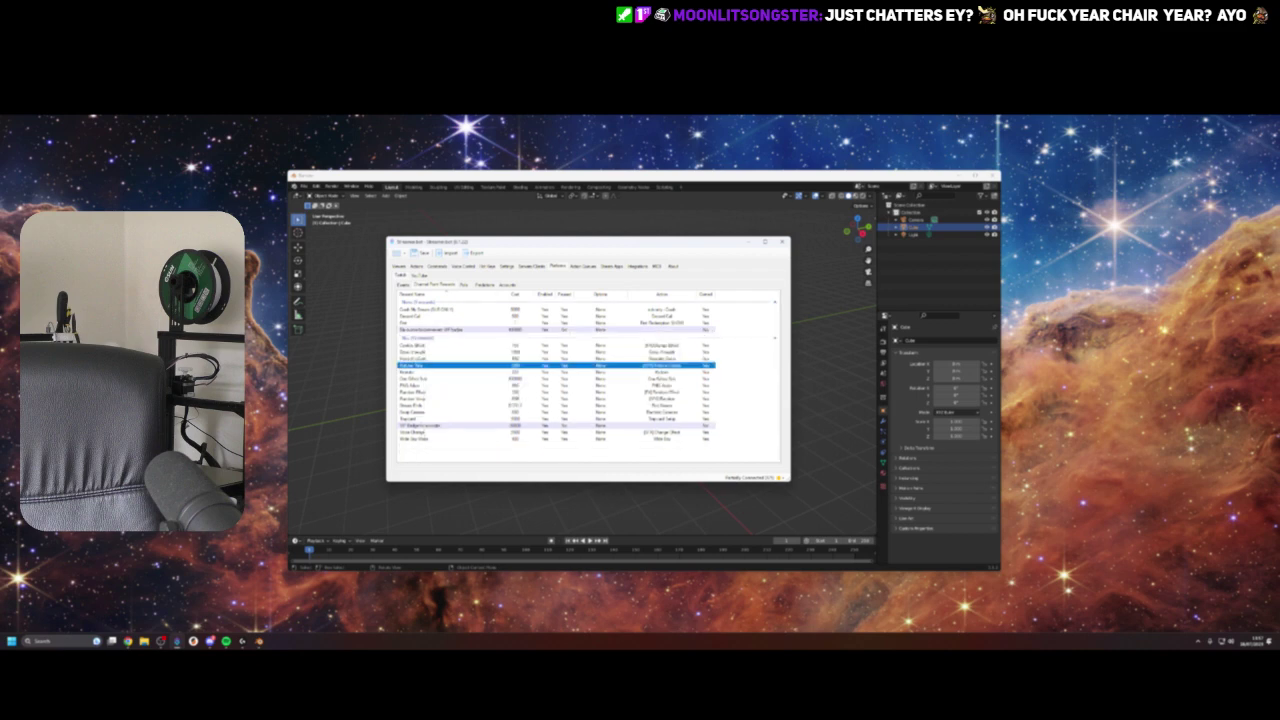
pyautogui.click(437, 329)
pyautogui.rightClick(437, 329)
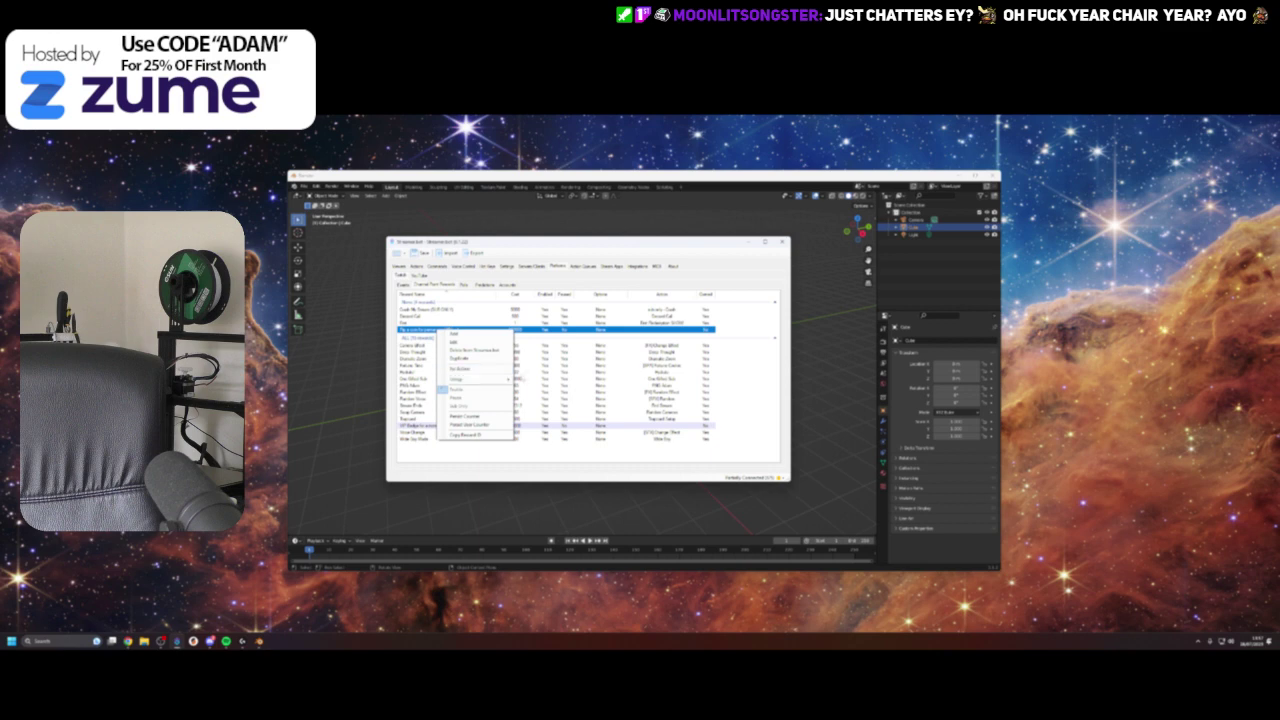
pyautogui.moveTo(485, 379)
pyautogui.click(528, 389)
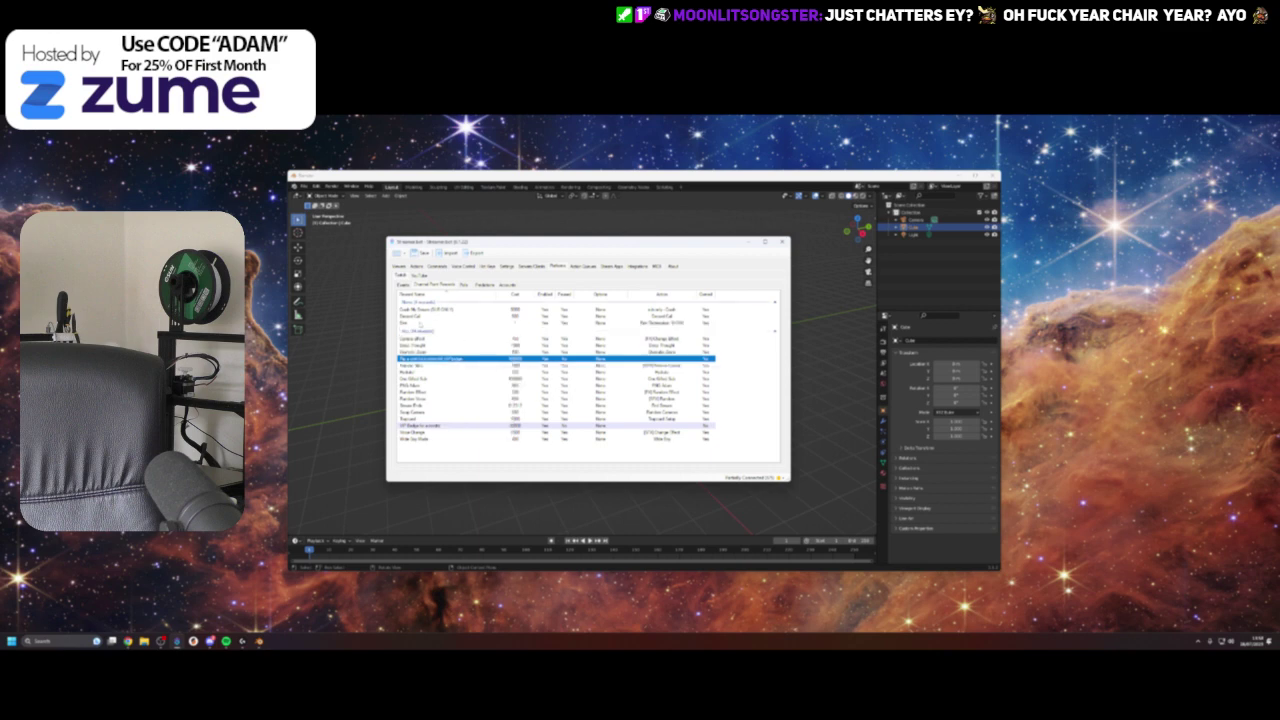
# Step: Assign the three remaining ungrouped rewards, from First up to Crash My Stream, to the new group
pyautogui.rightClick(420, 325)
pyautogui.moveTo(466, 373)
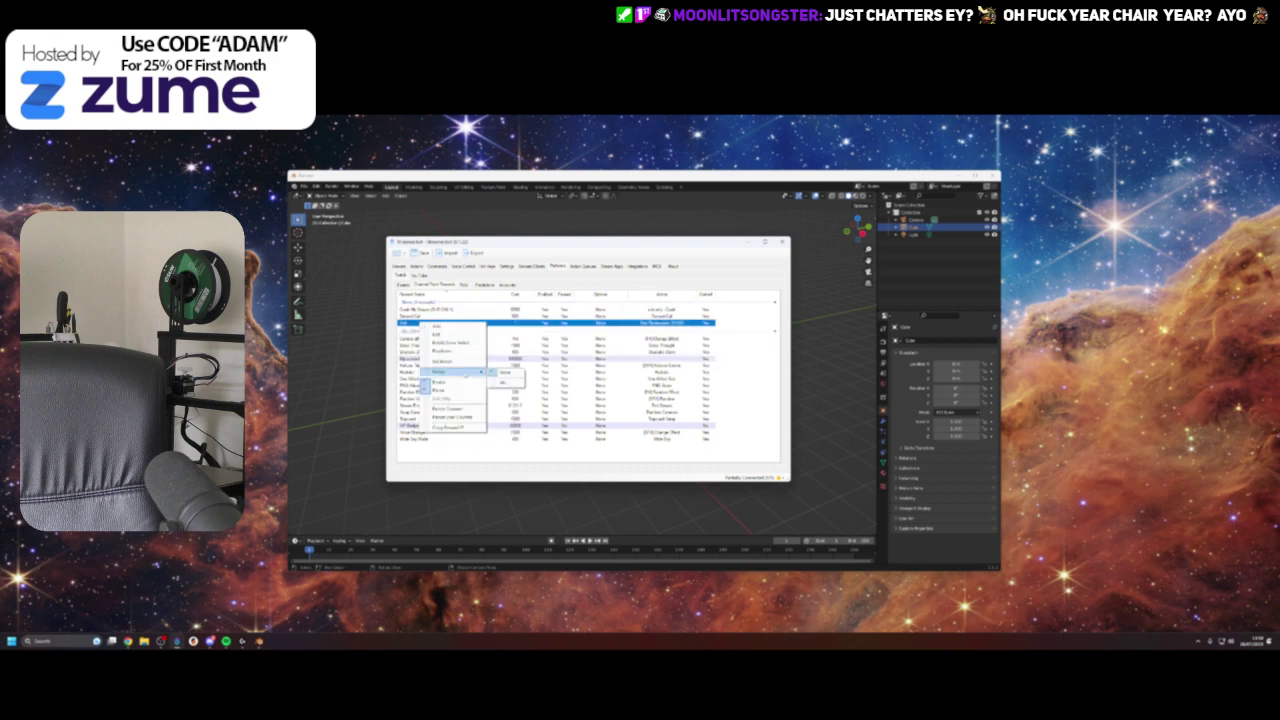
pyautogui.click(505, 383)
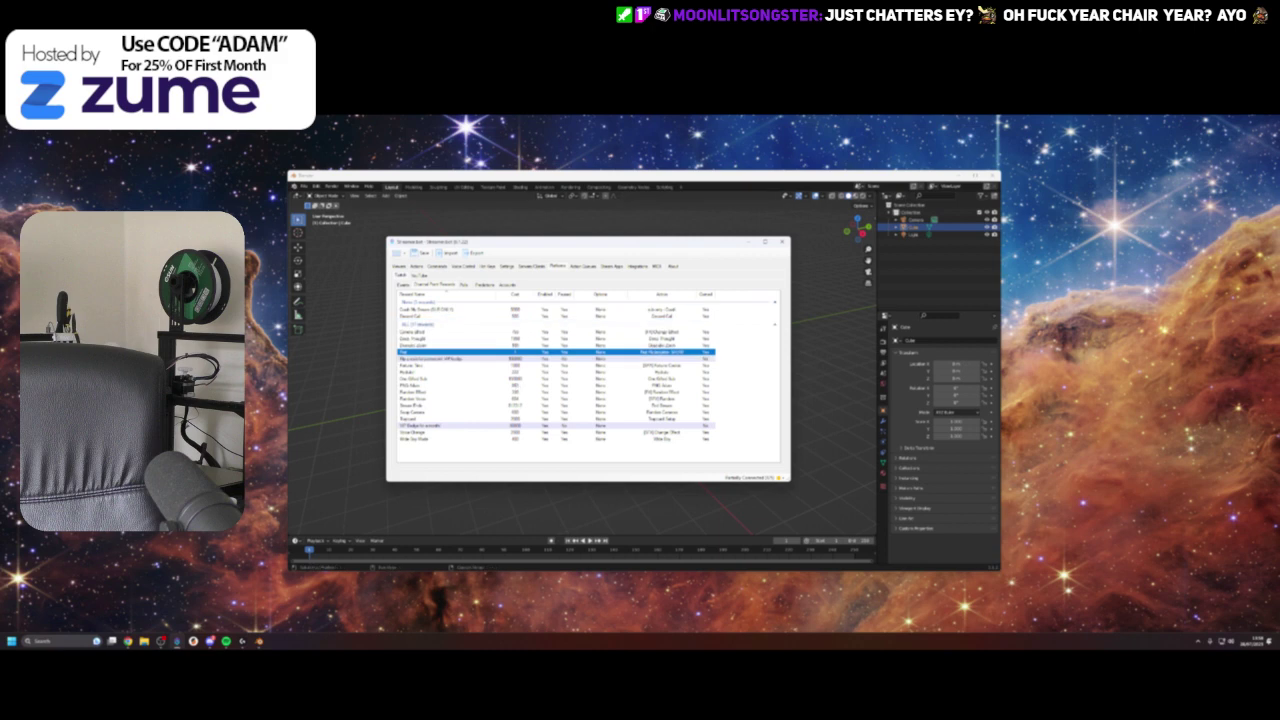
pyautogui.rightClick(424, 316)
pyautogui.moveTo(452, 368)
pyautogui.click(506, 372)
pyautogui.rightClick(420, 310)
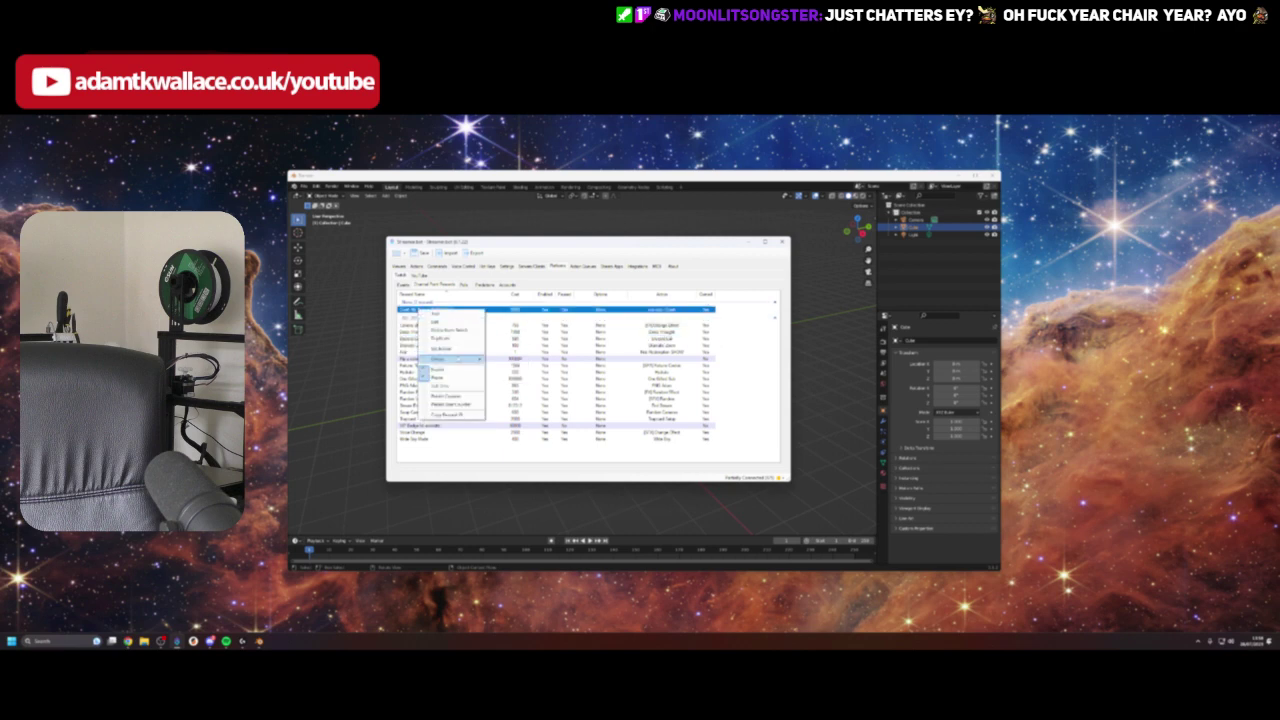
pyautogui.click(502, 370)
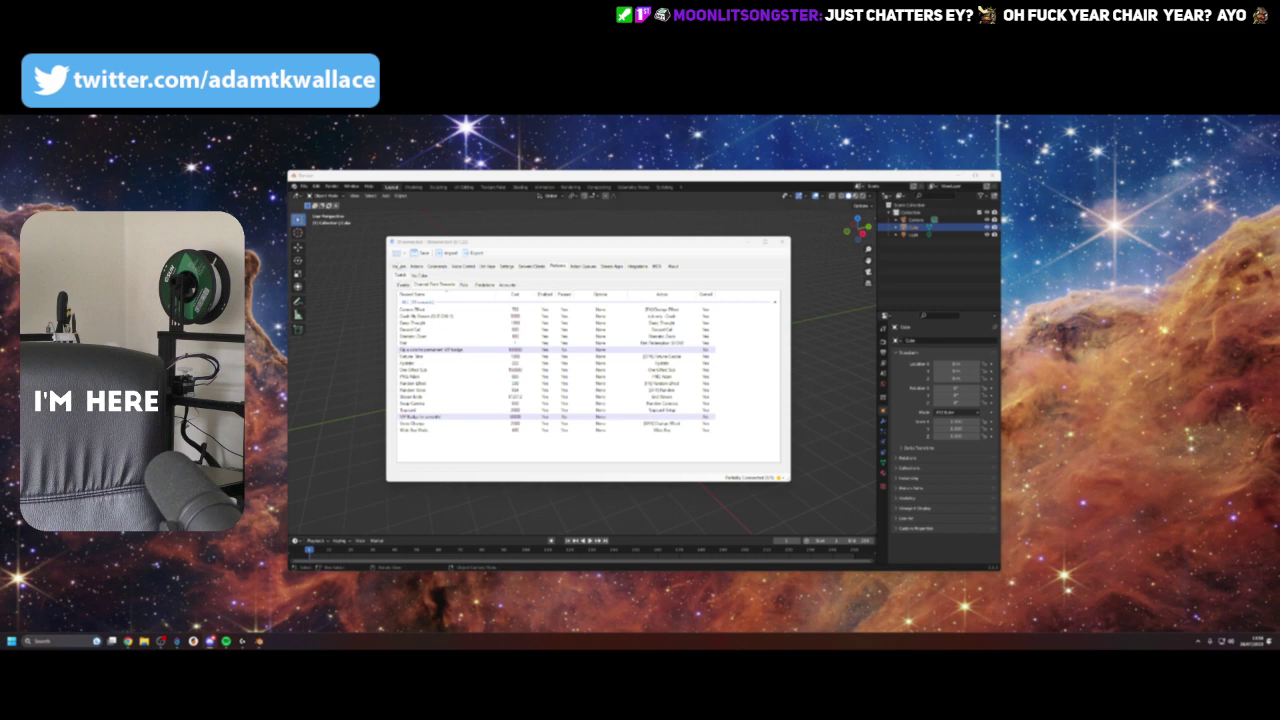
# Step: Filter the actions by "chan" and open the Configure Rewards sub-action of Enable All Channel Points
pyautogui.click(415, 266)
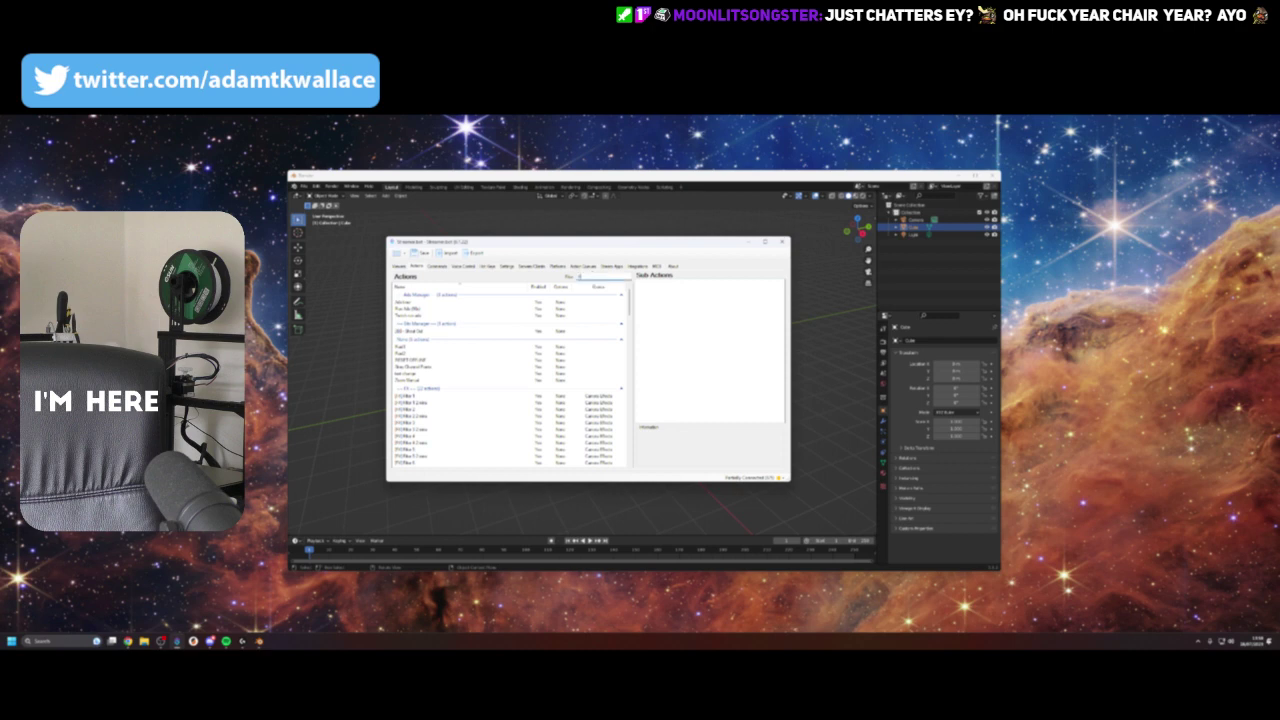
pyautogui.write('chan')
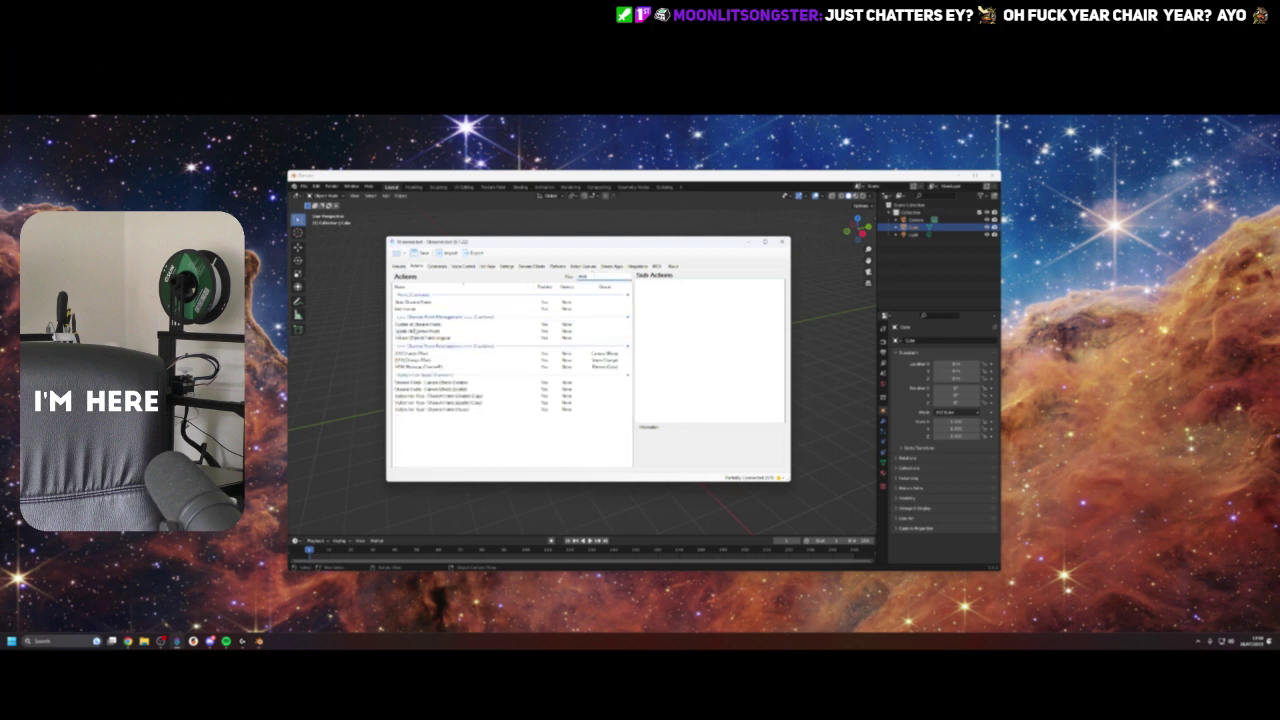
pyautogui.click(415, 331)
pyautogui.click(683, 283)
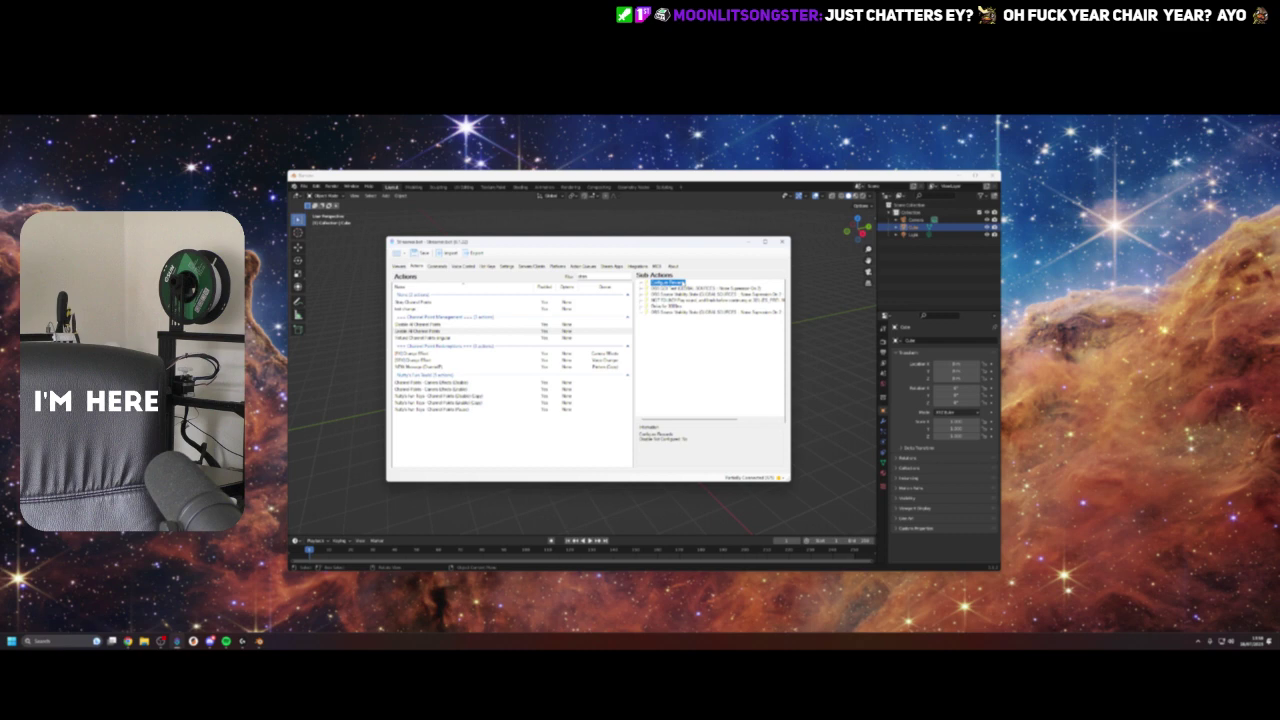
pyautogui.doubleClick(683, 283)
pyautogui.scroll(-5, 574, 357)
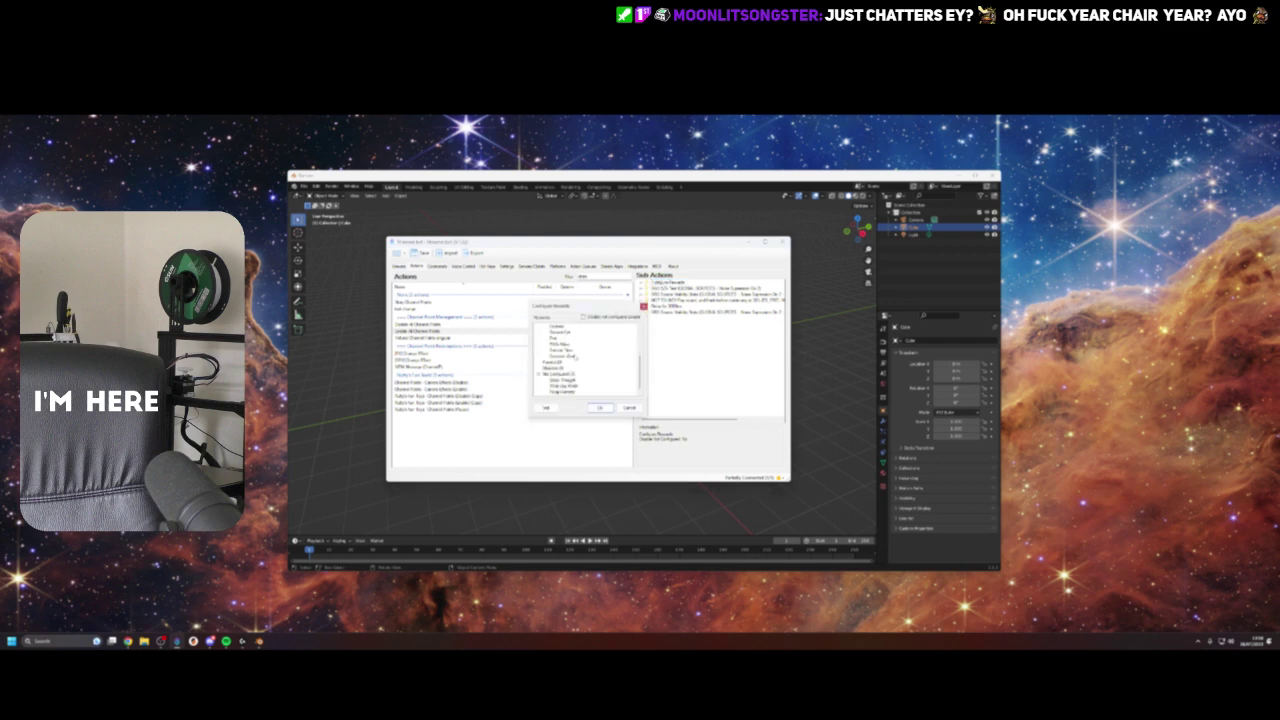
# Step: Set the three Not Configured rewards, starting with Deep Thought, to Enabled and save the reward configuration
pyautogui.rightClick(560, 380)
pyautogui.moveTo(590, 393)
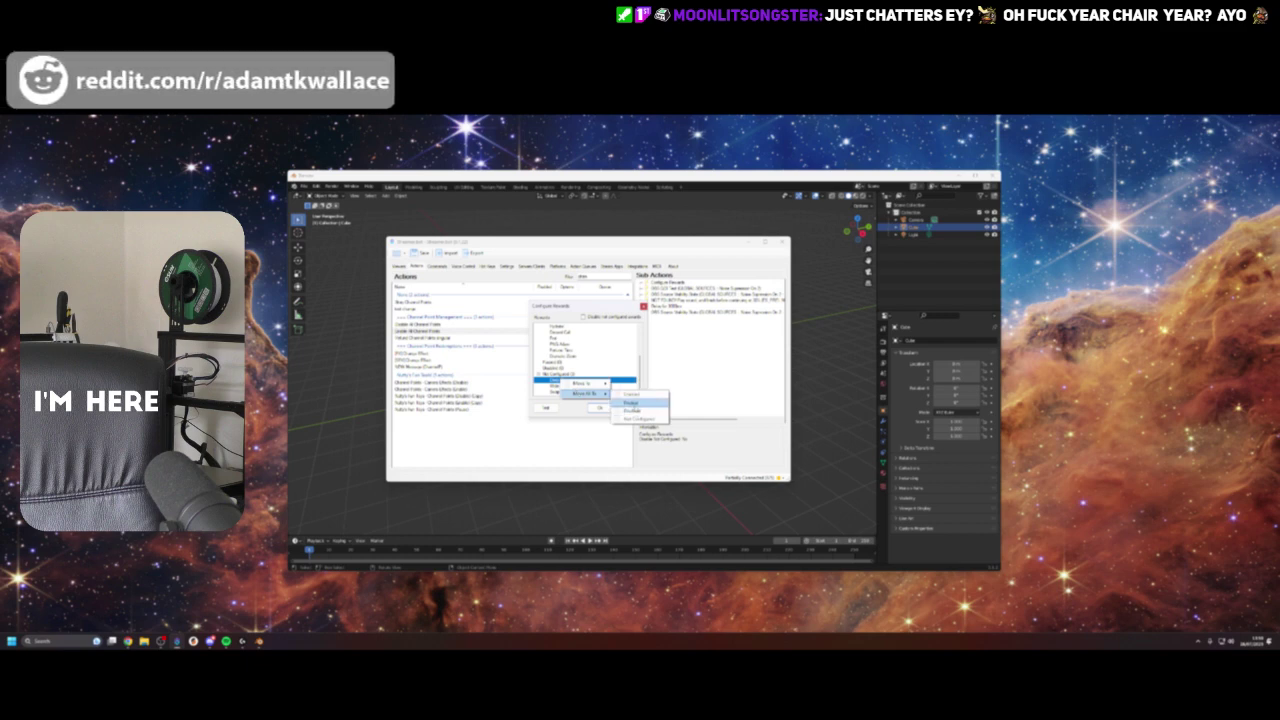
pyautogui.click(631, 410)
pyautogui.rightClick(561, 380)
pyautogui.moveTo(590, 387)
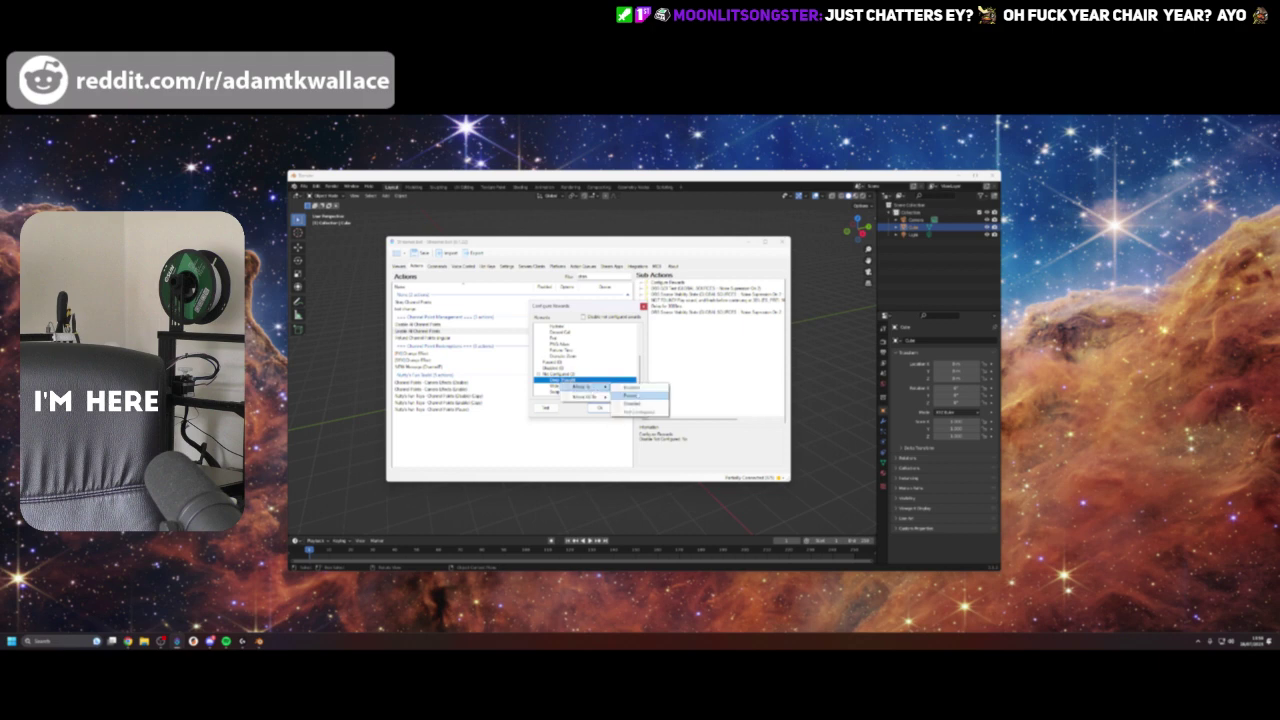
pyautogui.click(634, 388)
pyautogui.rightClick(586, 391)
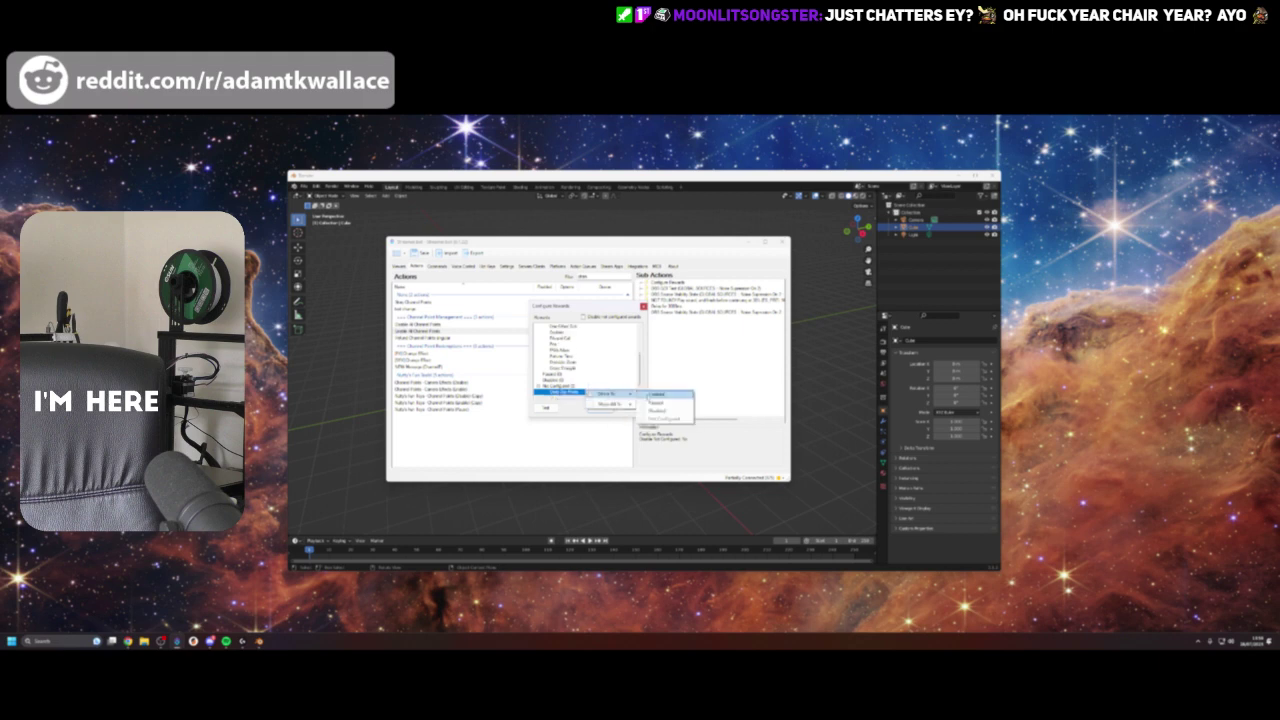
pyautogui.click(648, 395)
pyautogui.scroll(-1, 590, 392)
pyautogui.rightClick(579, 392)
pyautogui.click(645, 396)
pyautogui.scroll(4, 598, 380)
pyautogui.scroll(-4, 575, 350)
pyautogui.click(600, 408)
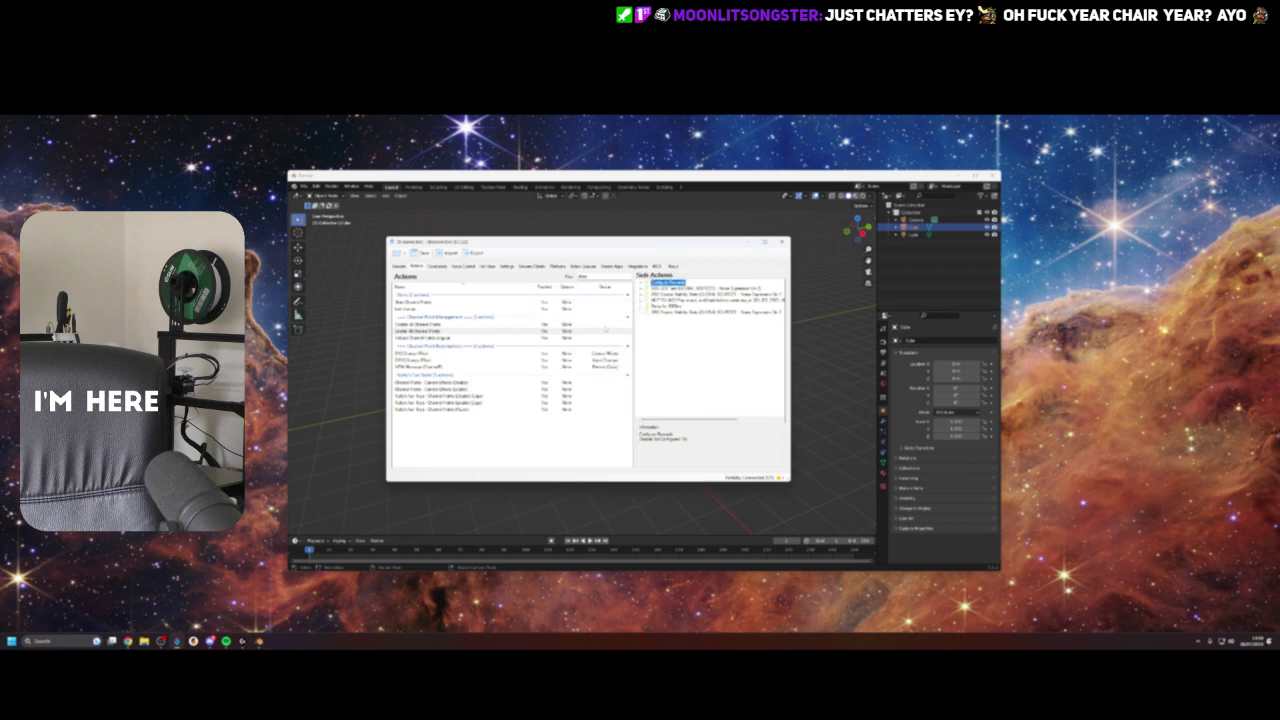
# Step: Review the Configure Rewards sub-action of Disable All Channel Points and confirm its reward list
pyautogui.click(459, 325)
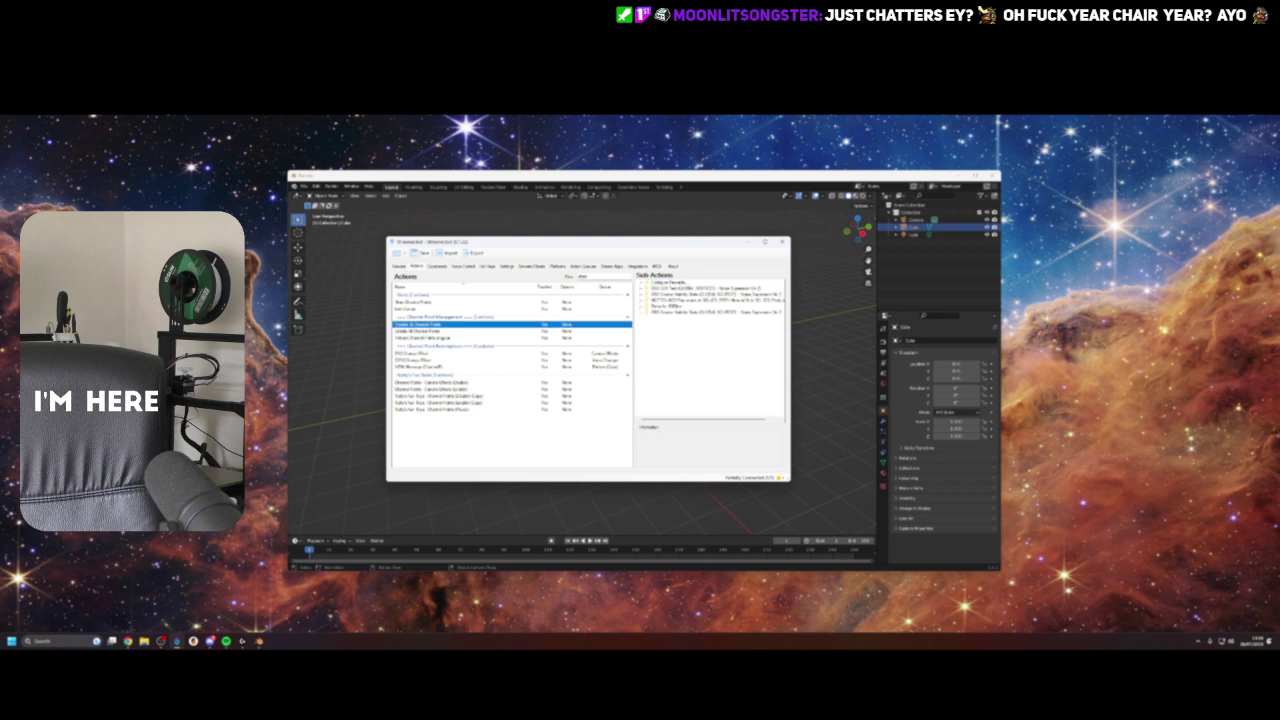
pyautogui.doubleClick(685, 283)
pyautogui.scroll(-5, 571, 361)
pyautogui.scroll(5, 571, 361)
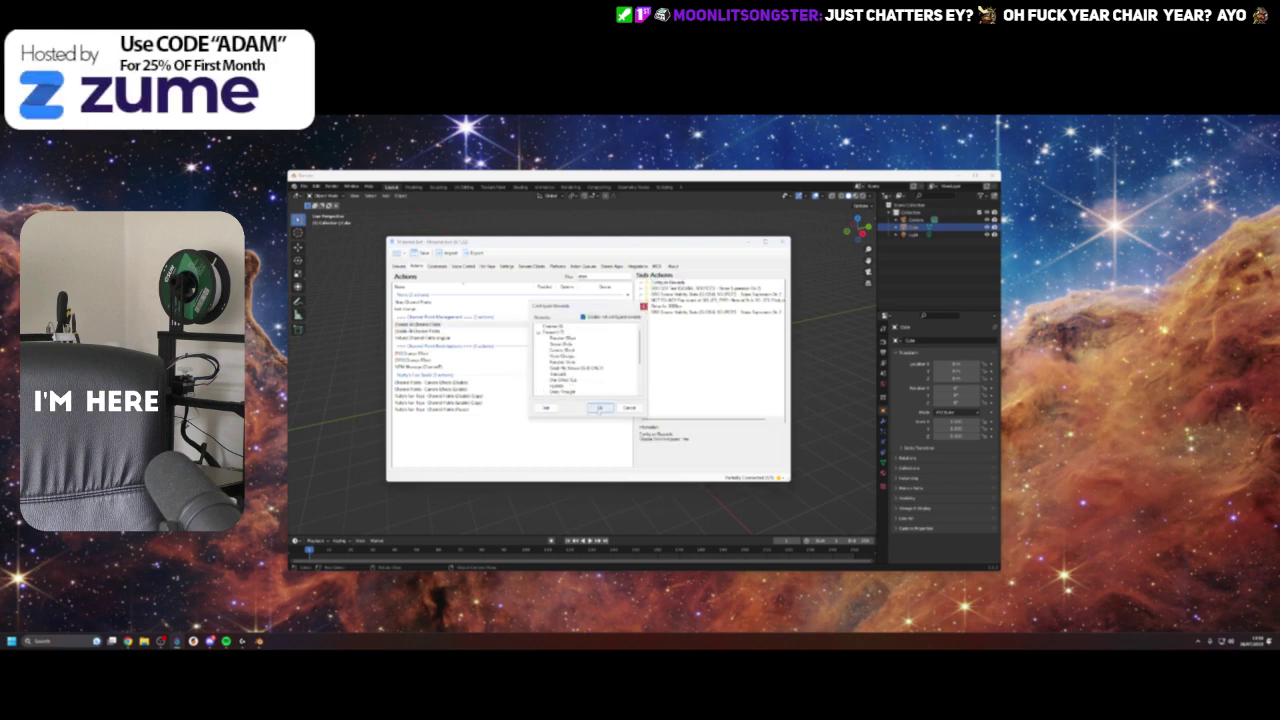
pyautogui.click(600, 408)
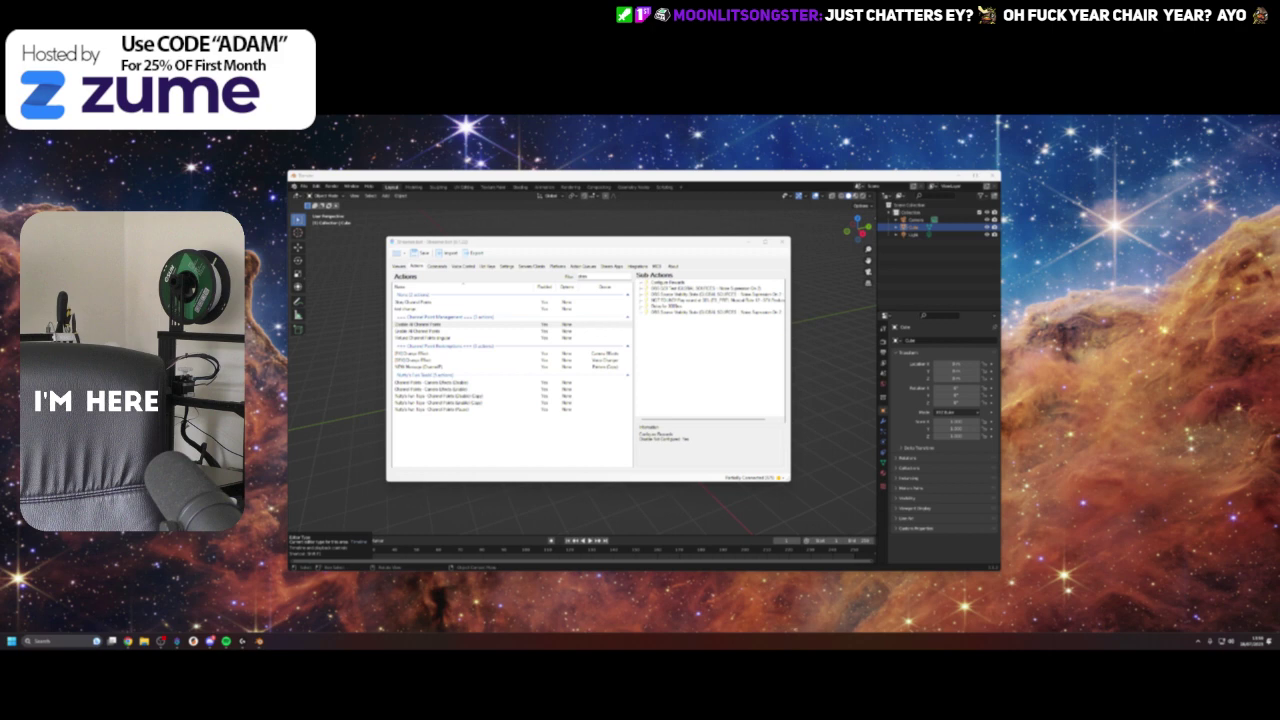
# Step: Switch to Stream Deck and check which actions the Disable and Enable channel point keys on page 2 run
pyautogui.hotkey('alt', 'Tab')
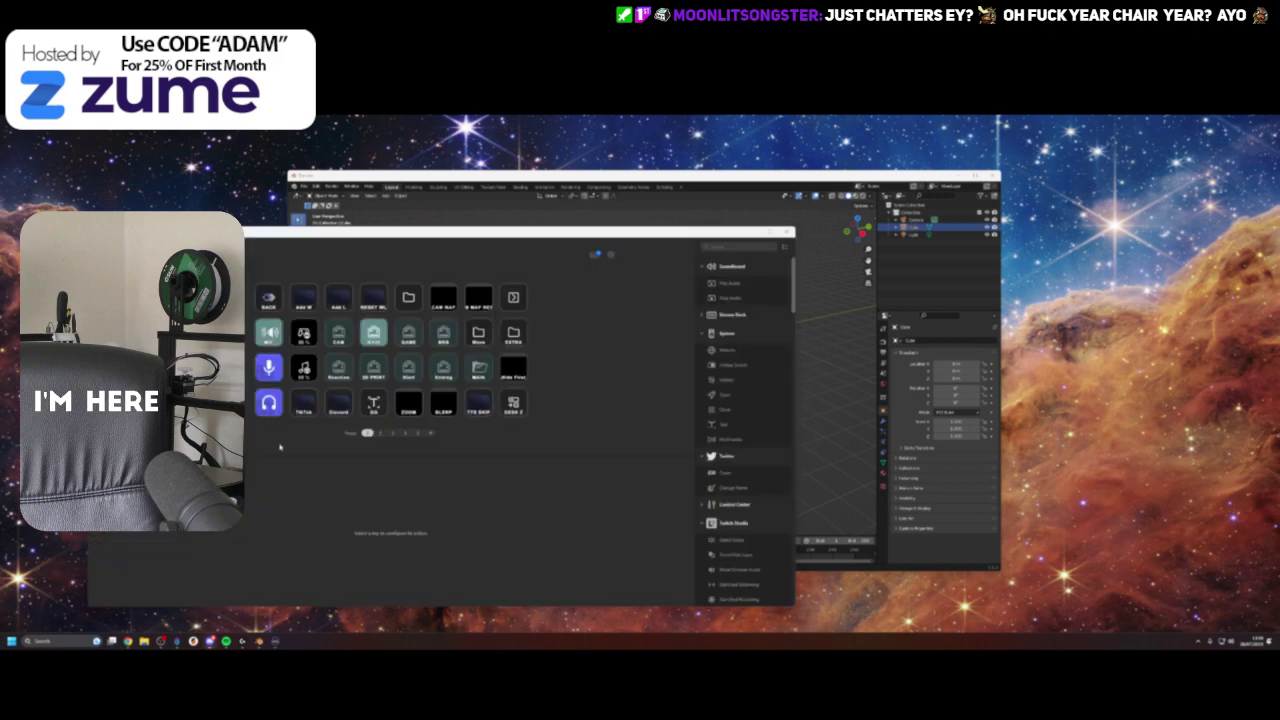
pyautogui.click(513, 297)
pyautogui.click(408, 400)
pyautogui.click(418, 499)
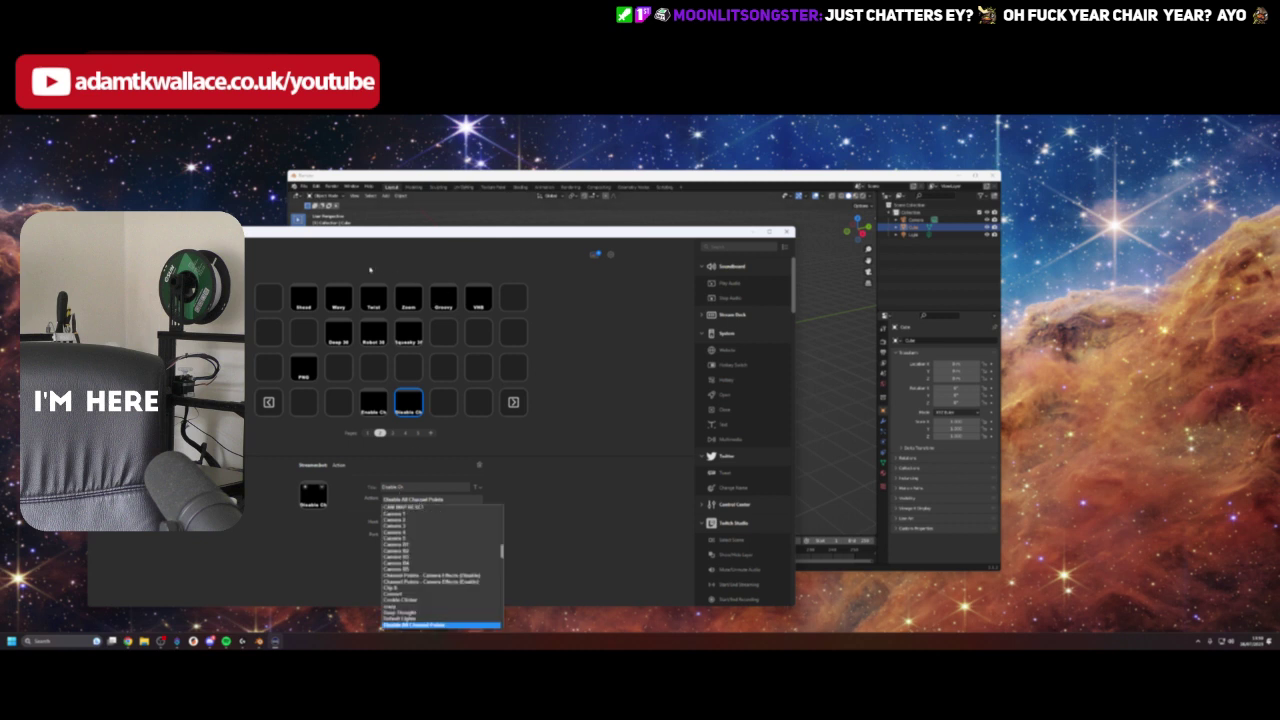
pyautogui.click(275, 251)
pyautogui.moveTo(543, 234); pyautogui.dragTo(857, 224)
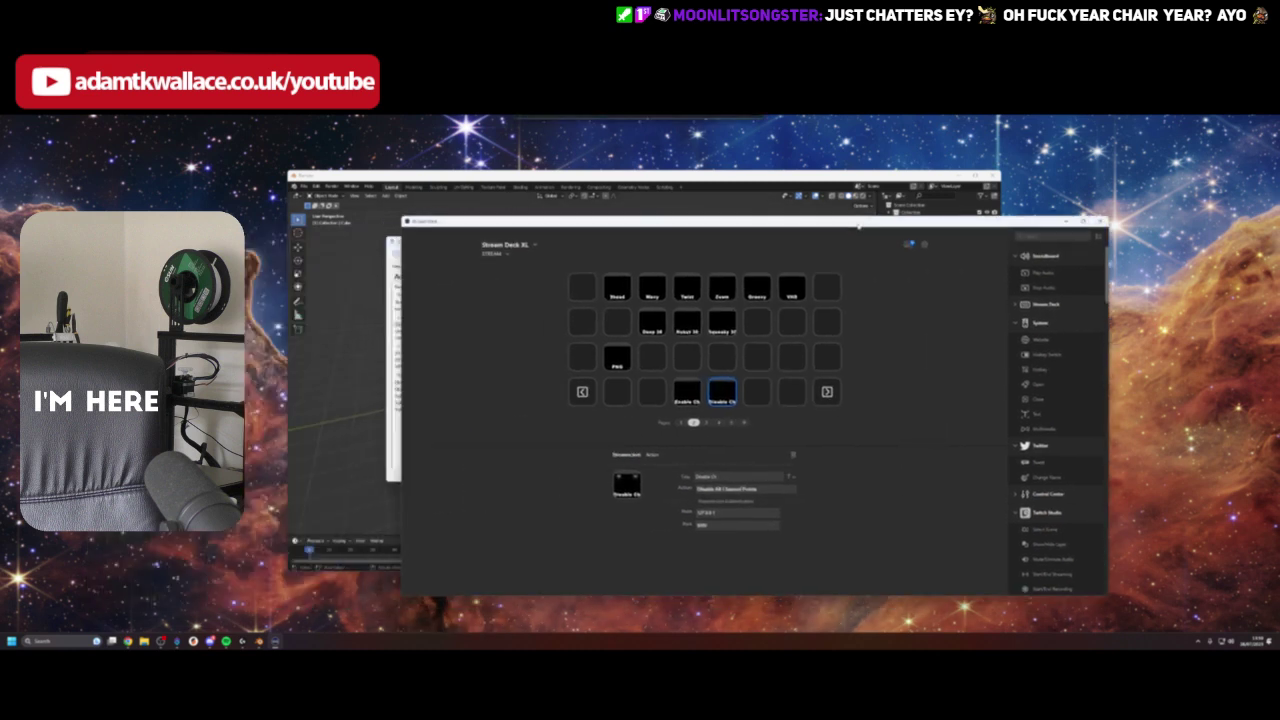
pyautogui.click(397, 325)
pyautogui.click(837, 503)
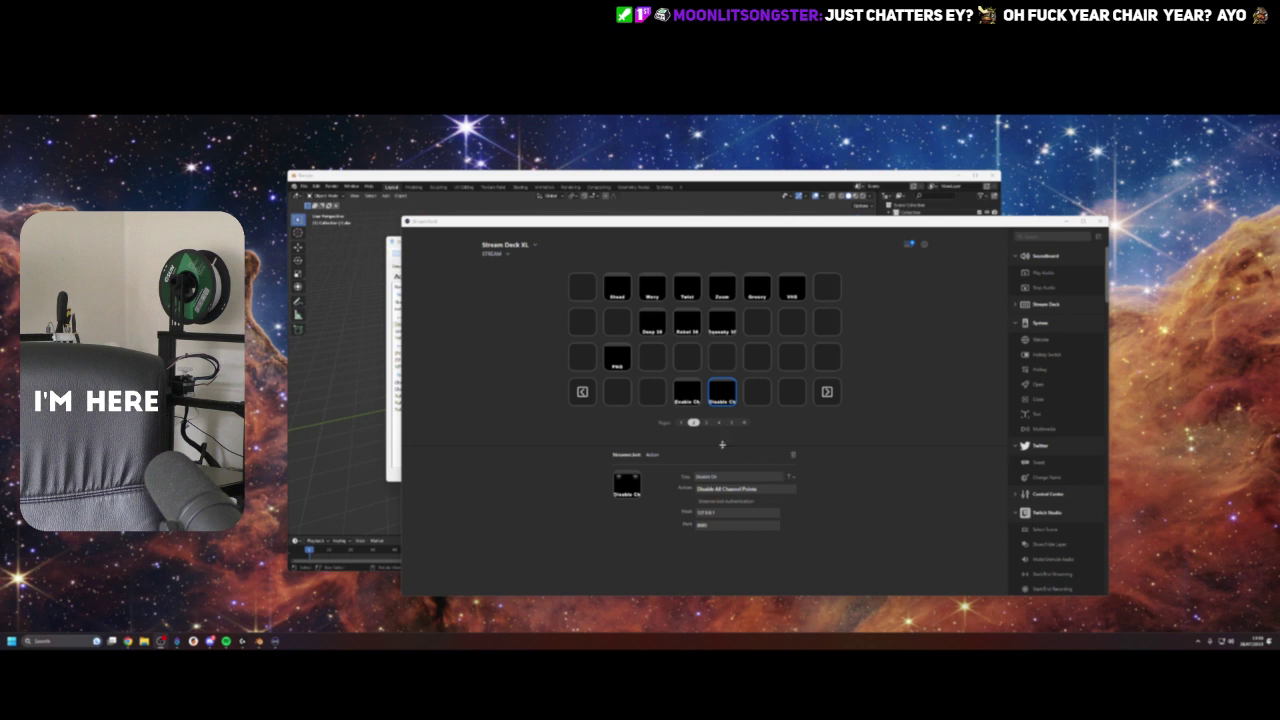
pyautogui.click(685, 396)
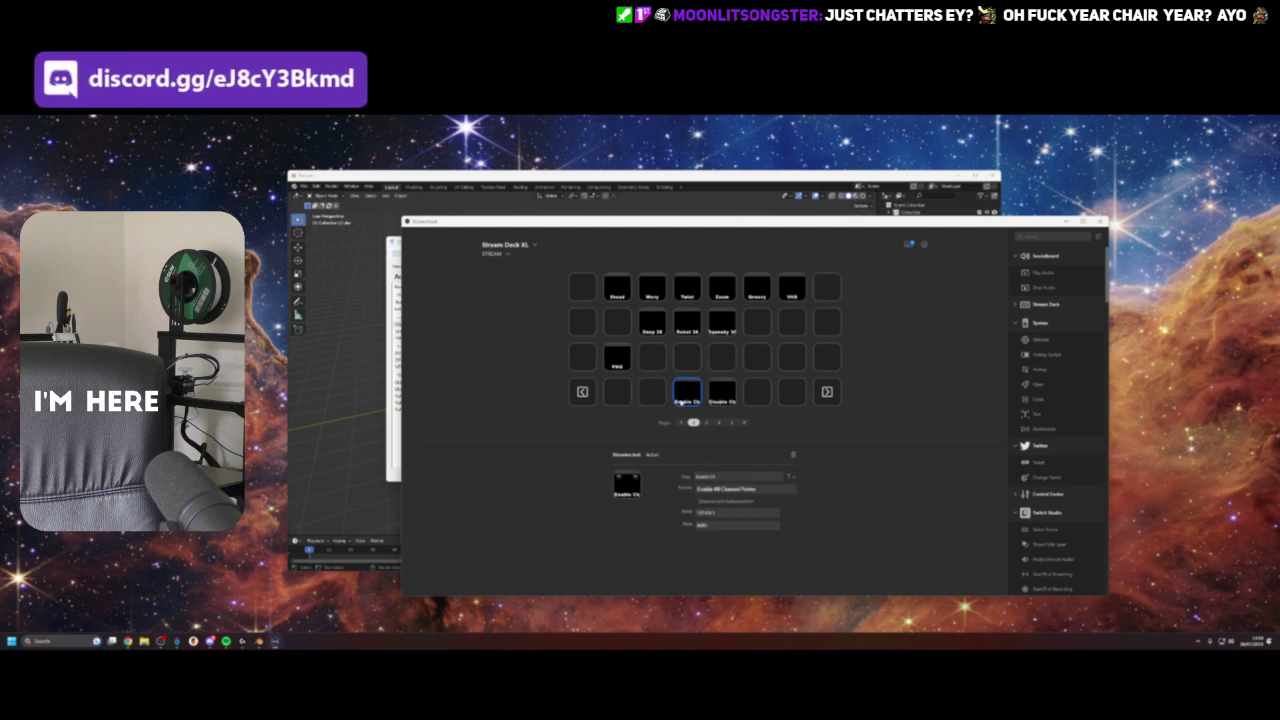
# Step: Switch to Streamer.bot and move all Paused rewards to Disabled in the Configure Rewards sub-action of Disable All Channel Points
pyautogui.hotkey('alt', 'Tab')
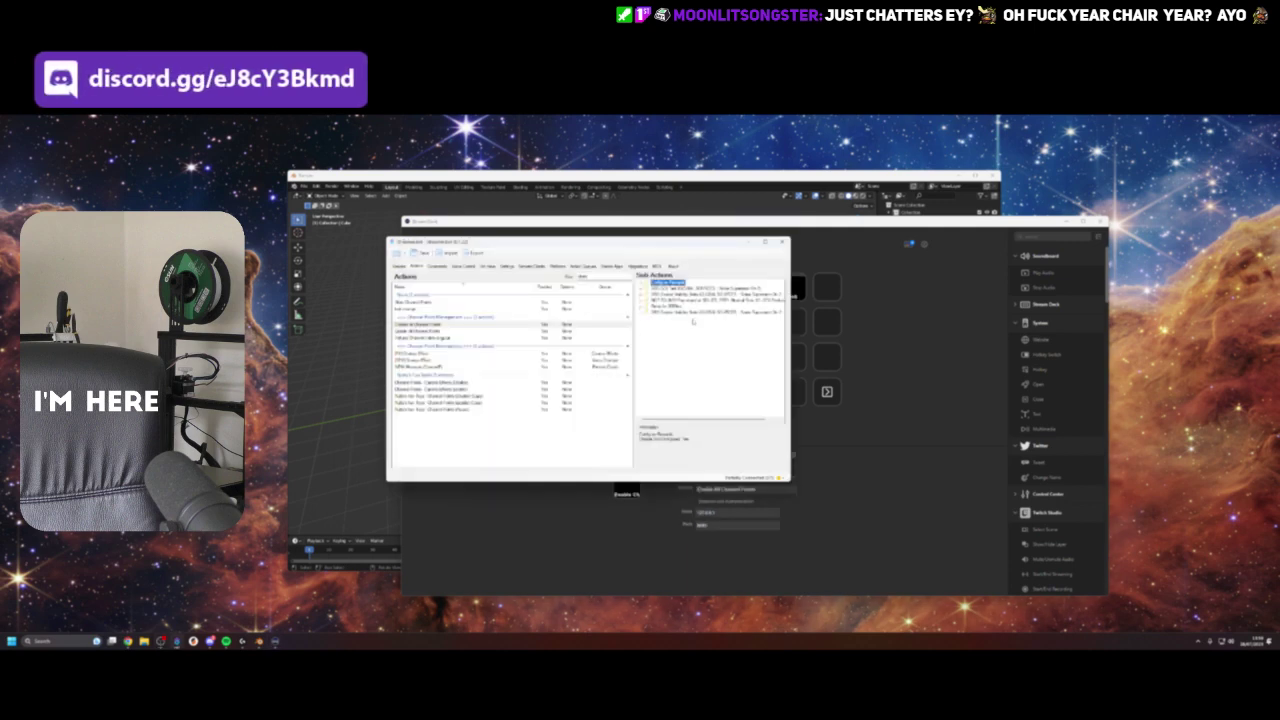
pyautogui.click(700, 312)
pyautogui.doubleClick(672, 282)
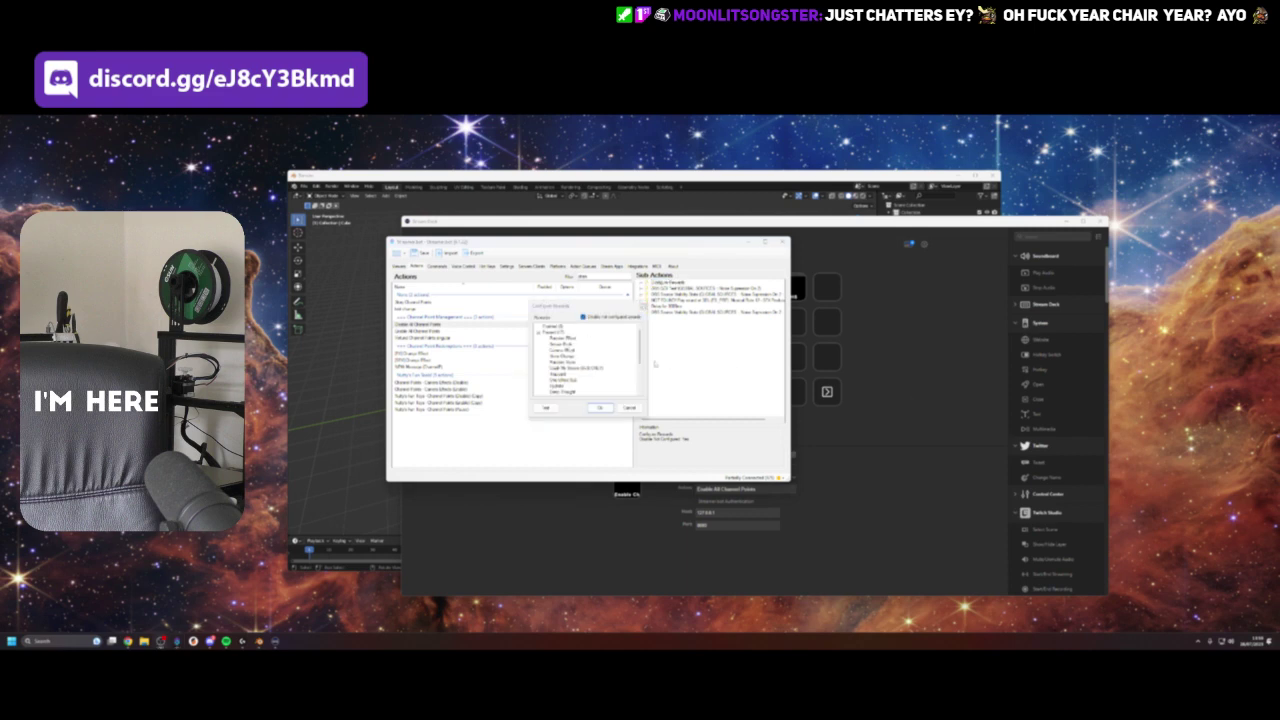
pyautogui.scroll(-3, 586, 362)
pyautogui.rightClick(558, 379)
pyautogui.moveTo(596, 394)
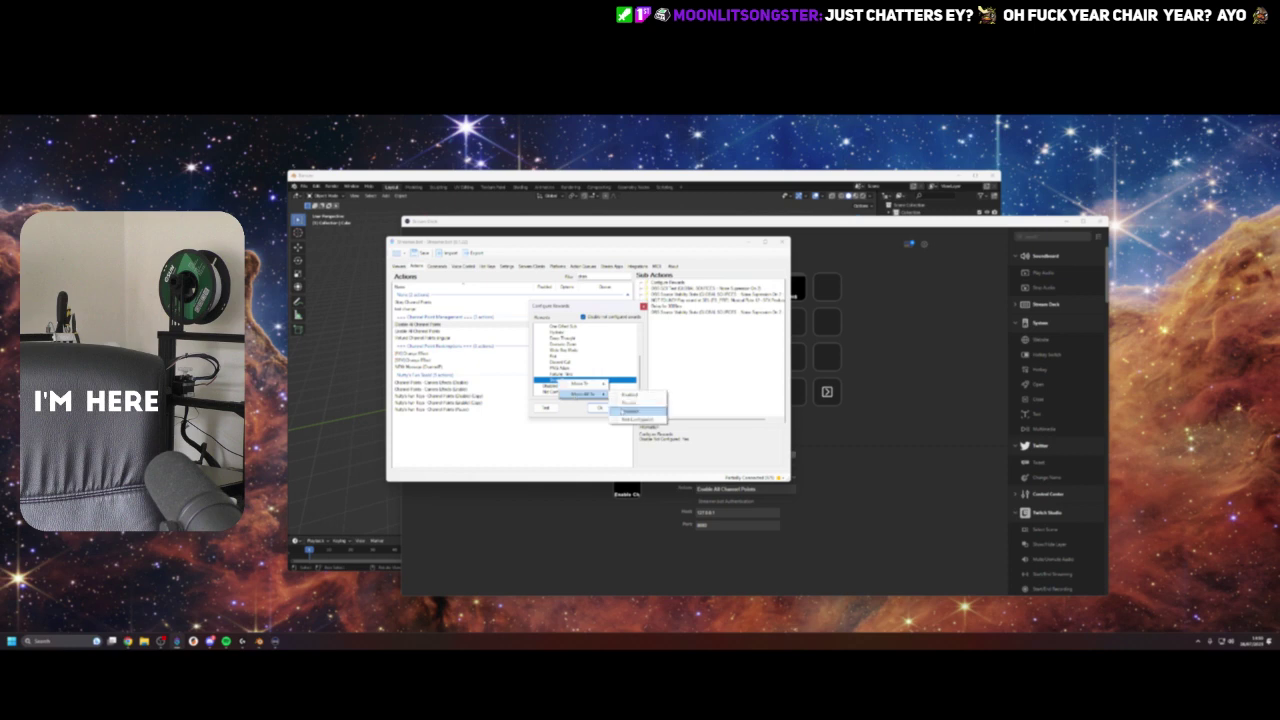
pyautogui.click(625, 411)
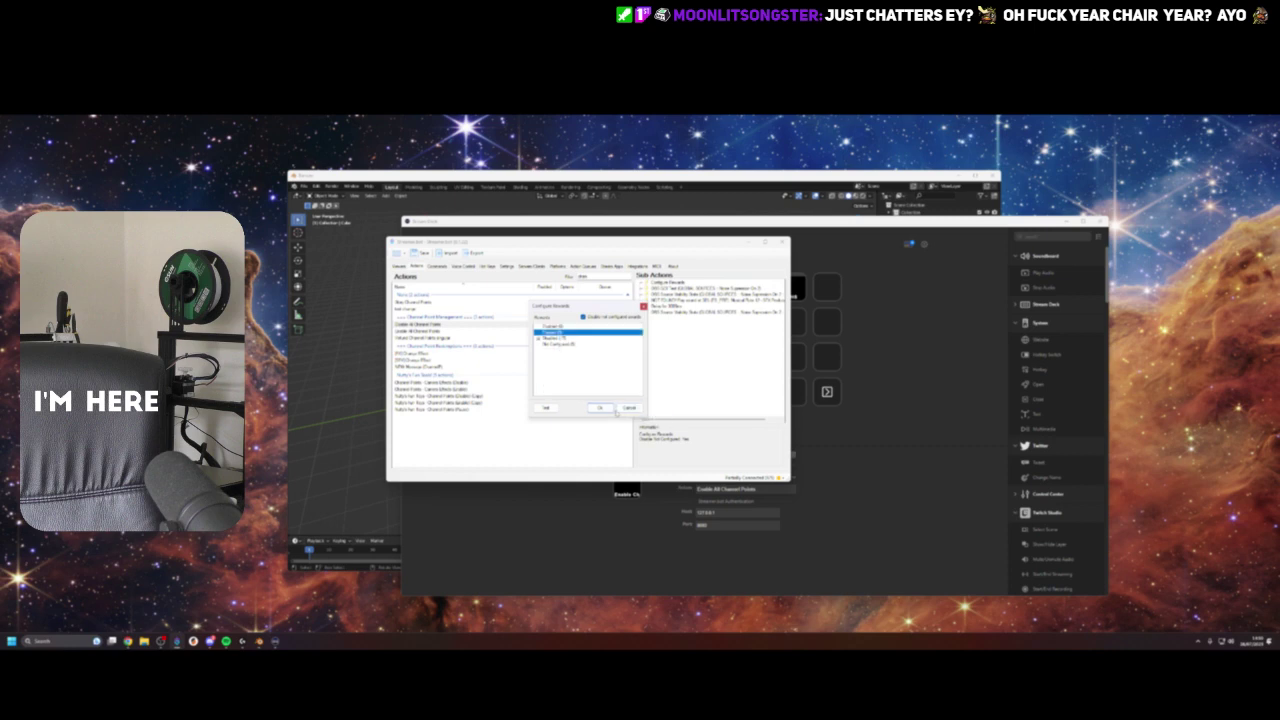
pyautogui.click(600, 408)
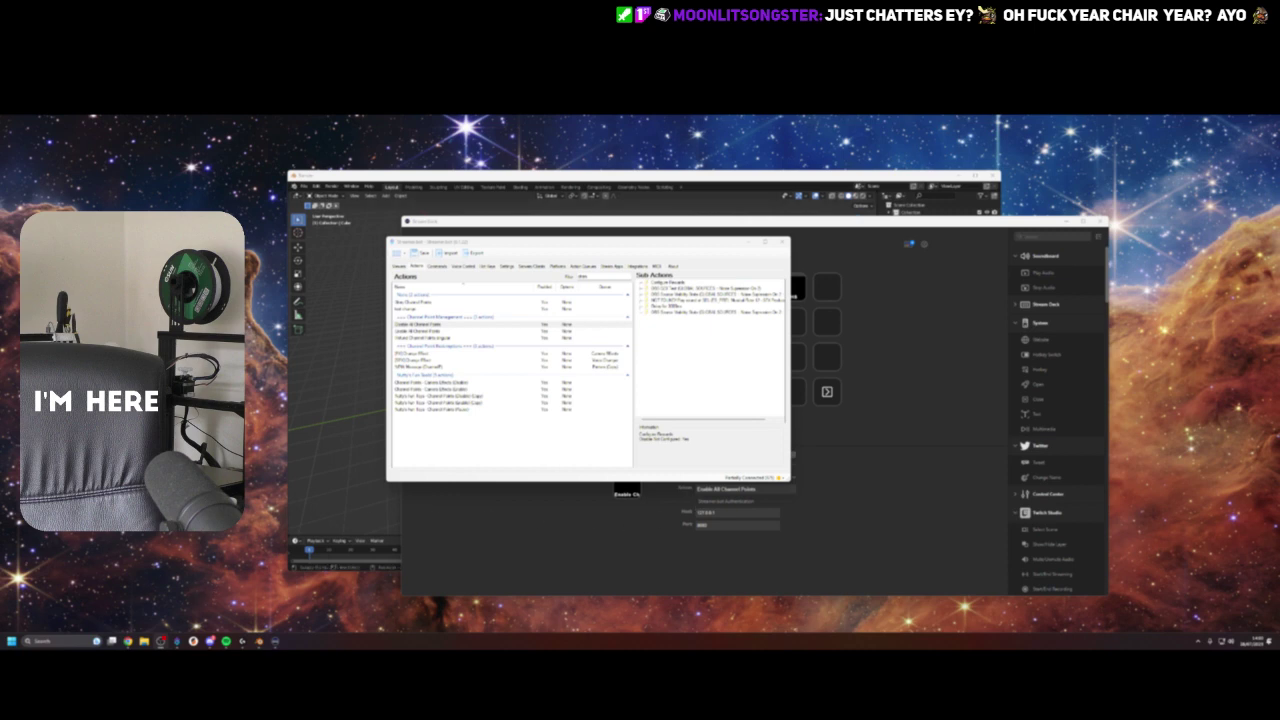
# Step: Switch to the browser and bring up the custom rewards list under Manage Rewards & Challenges in the Twitch Creator Dashboard
pyautogui.moveTo(370, 640); pyautogui.dragTo(502, 227)
pyautogui.click(454, 384)
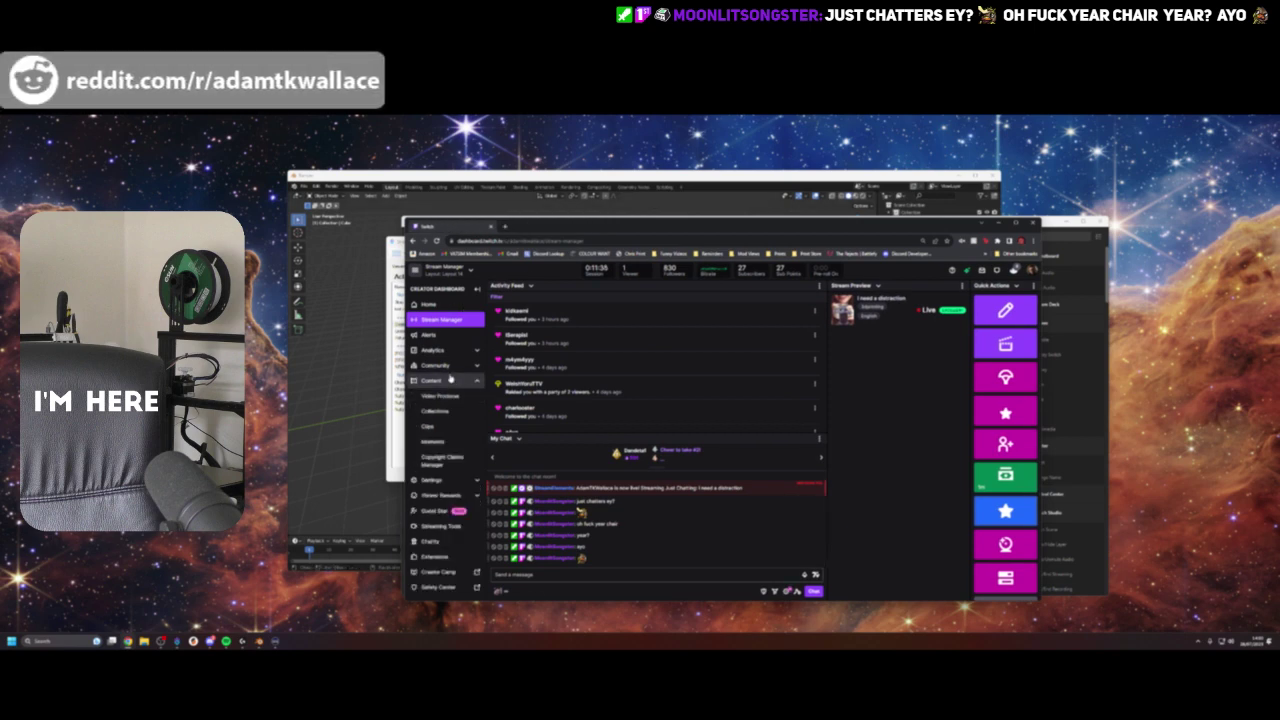
pyautogui.click(451, 380)
pyautogui.click(459, 412)
pyautogui.click(456, 429)
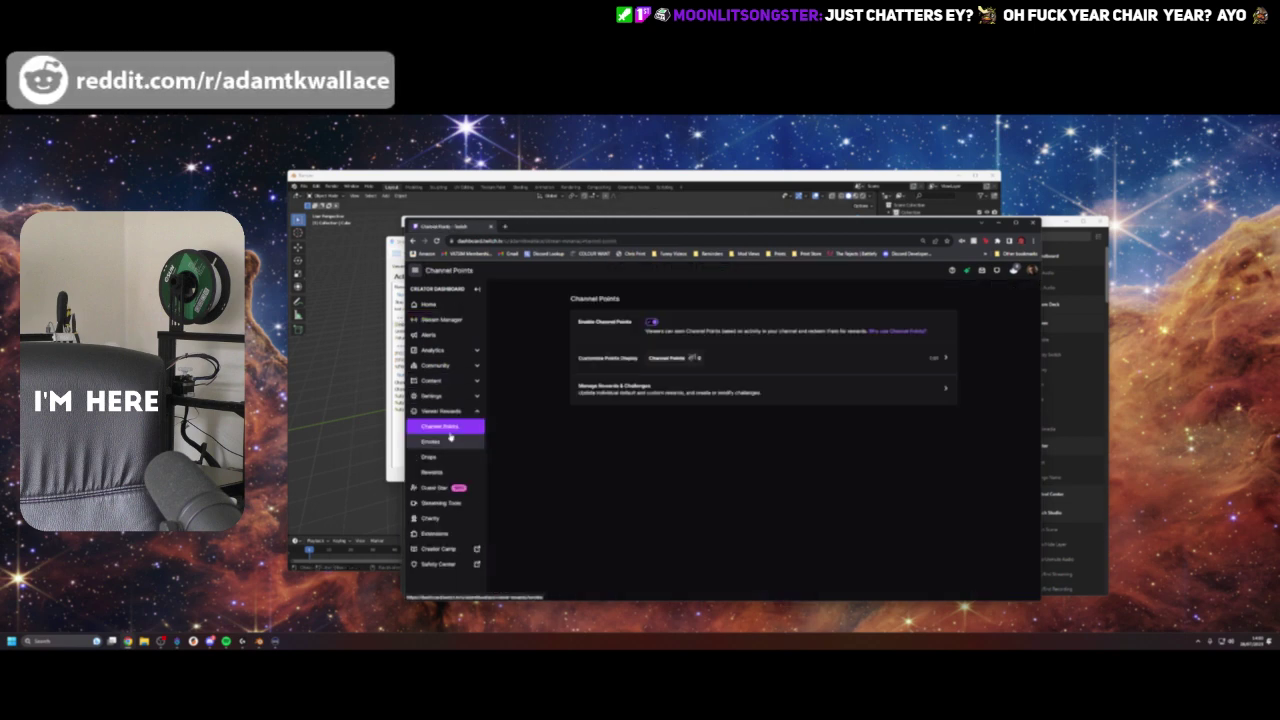
pyautogui.click(773, 386)
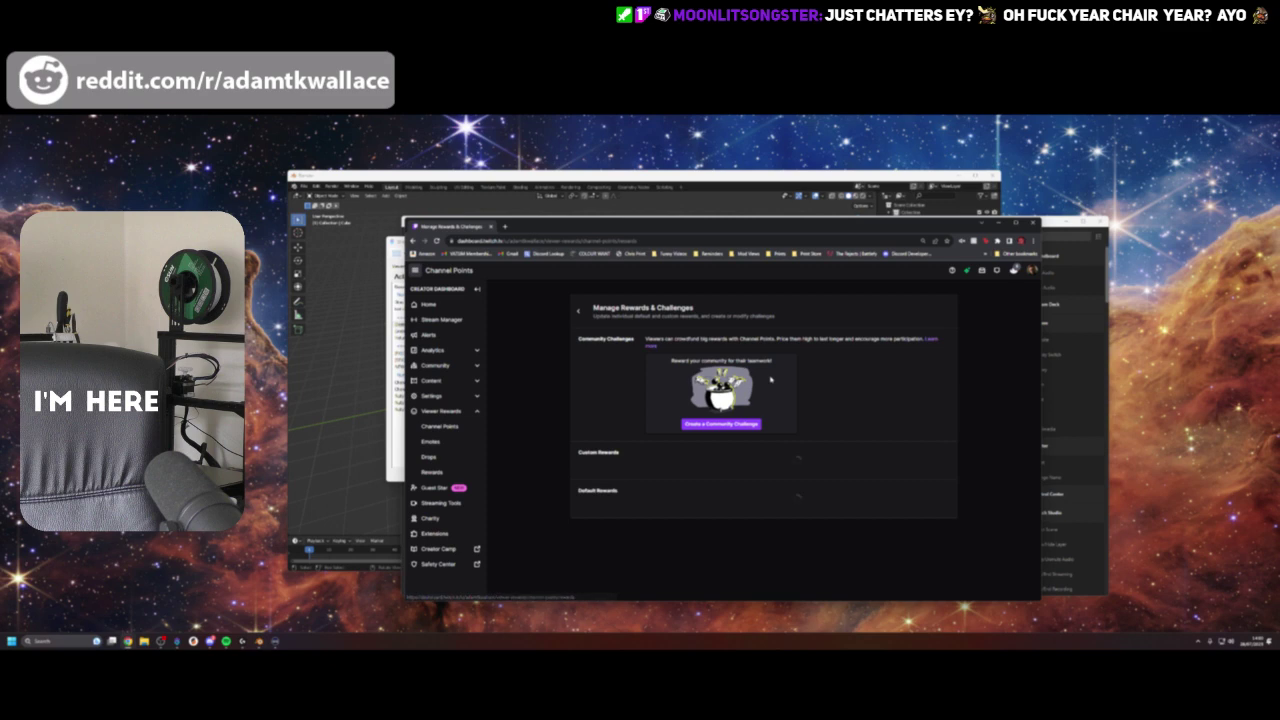
pyautogui.scroll(-10, 762, 372)
pyautogui.scroll(-10, 758, 369)
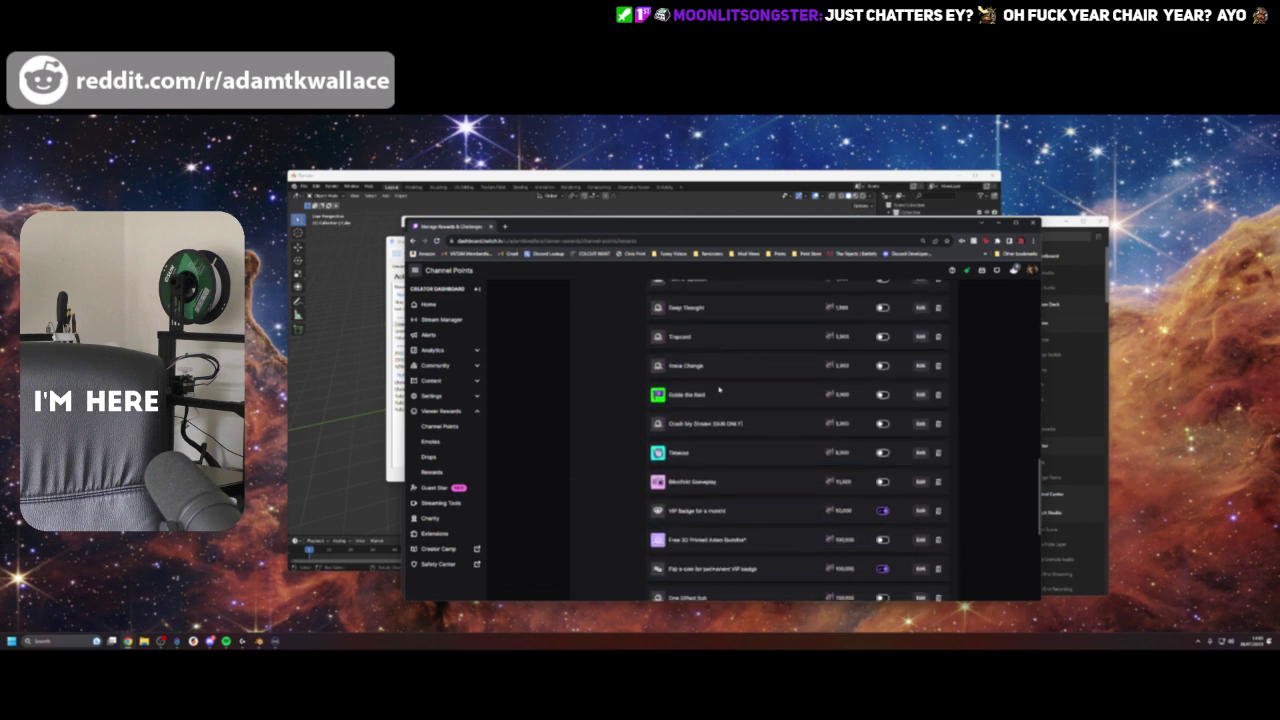
# Step: Start a new Twitch channel point reward in Streamer.bot titled "VIP Badge for a month"
pyautogui.click(396, 258)
pyautogui.click(438, 266)
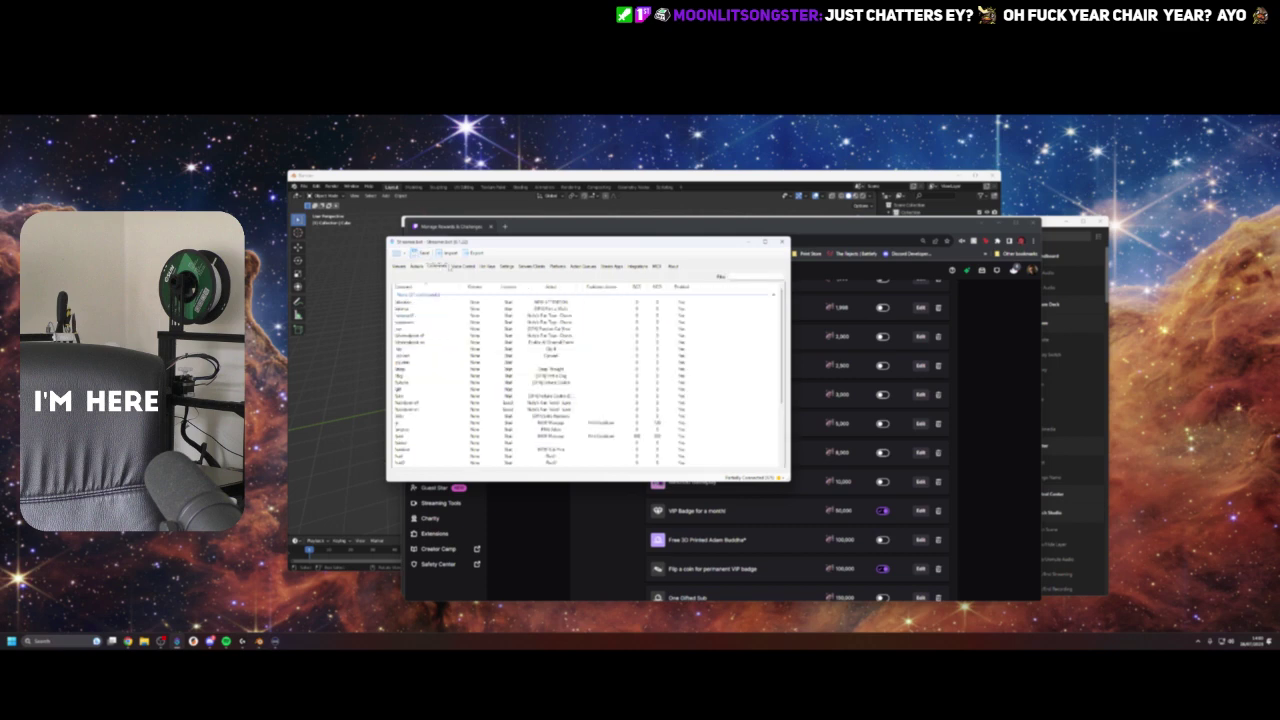
pyautogui.click(463, 266)
pyautogui.click(557, 266)
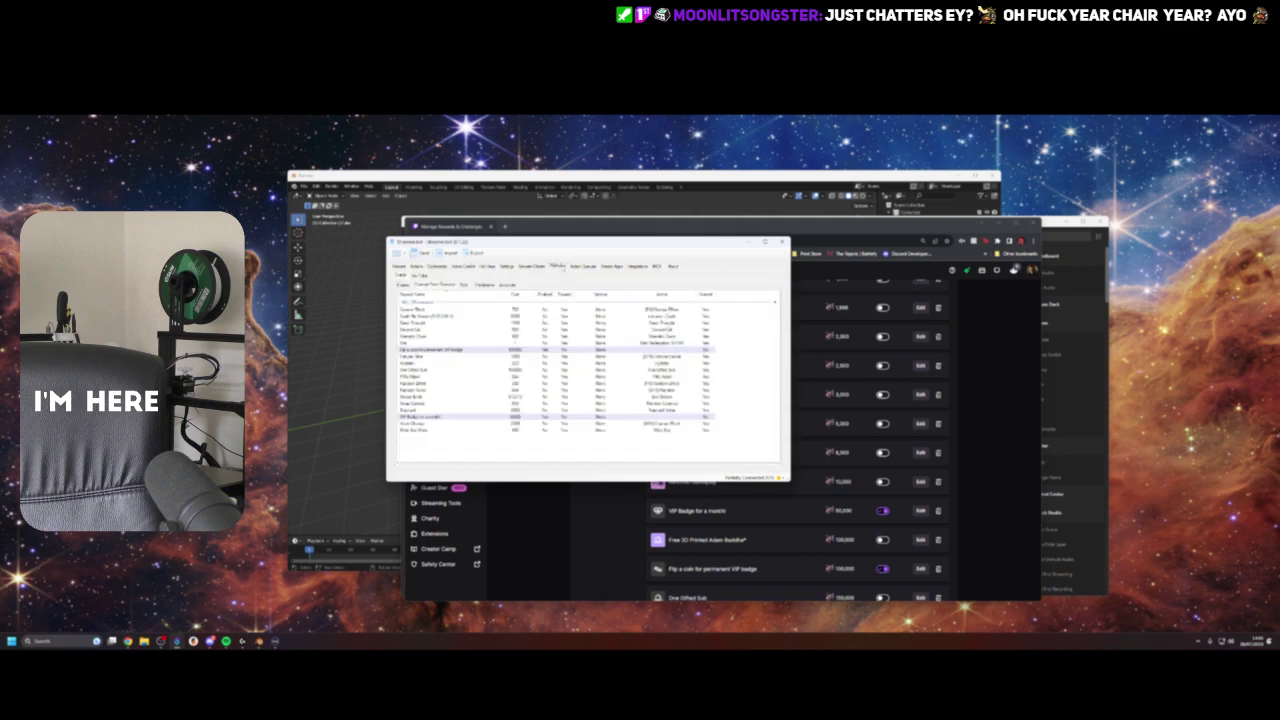
pyautogui.rightClick(493, 435)
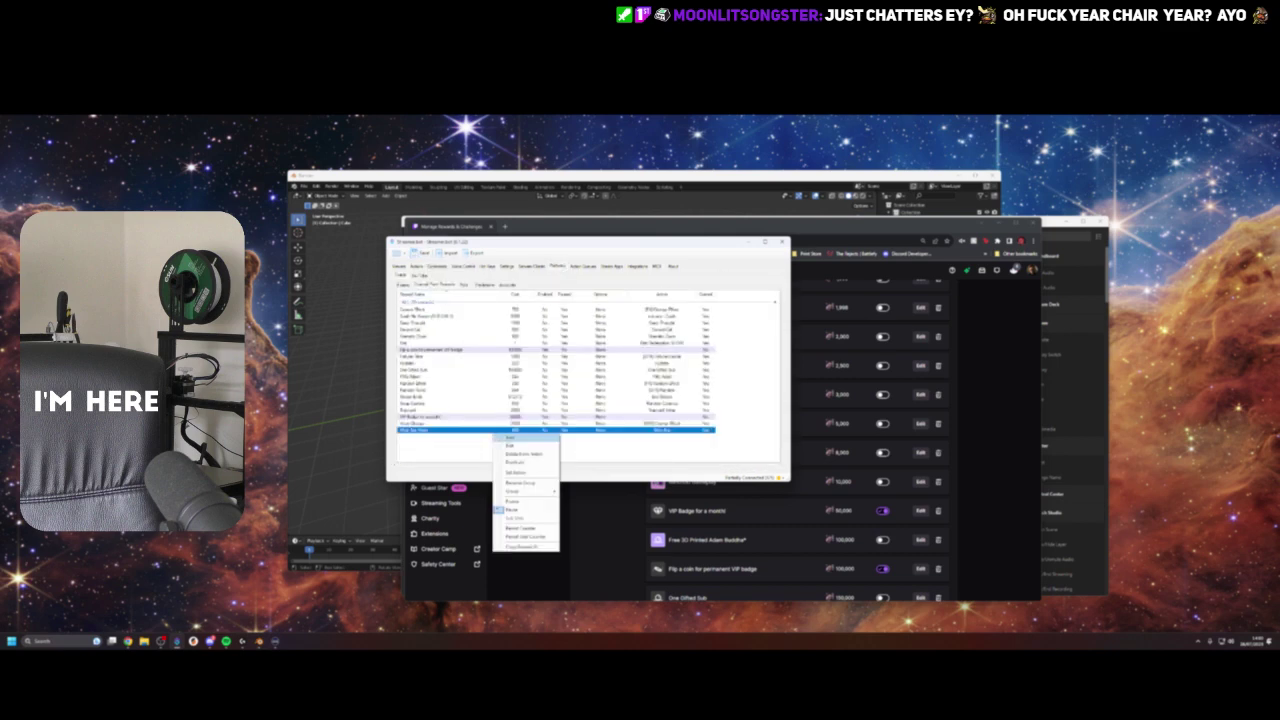
pyautogui.click(520, 442)
pyautogui.click(563, 295)
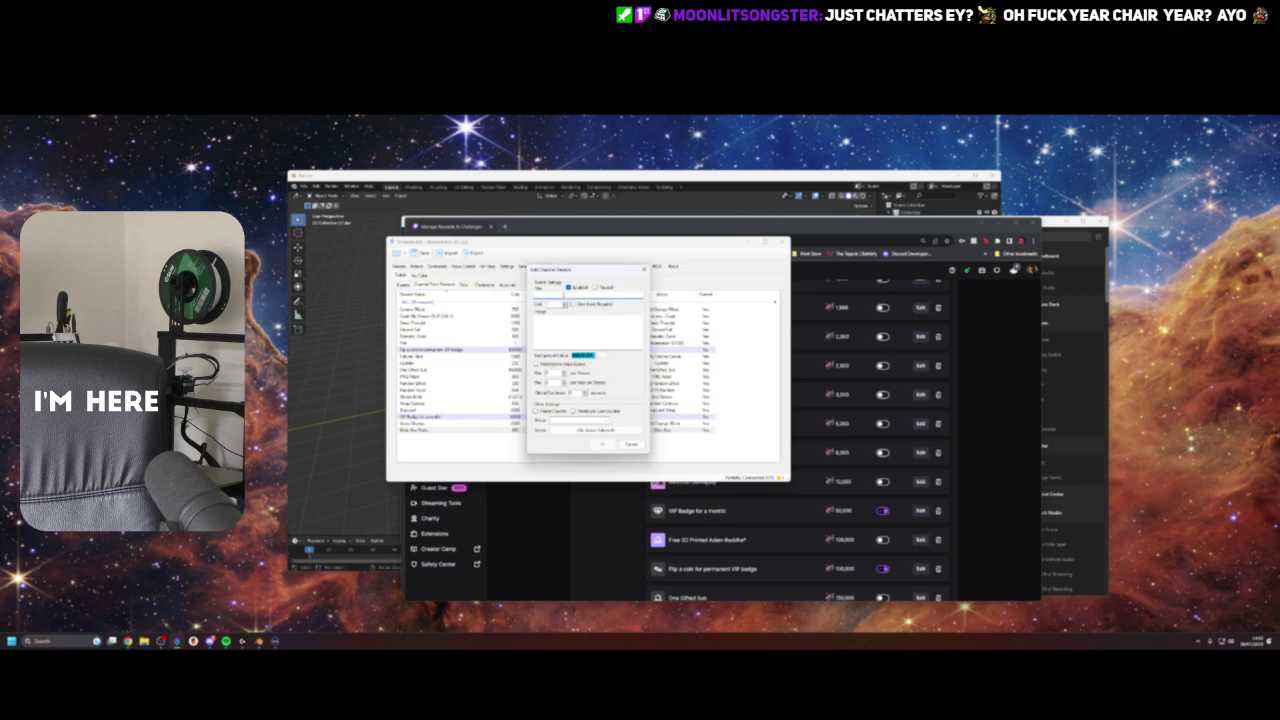
pyautogui.write('VIP Gam')
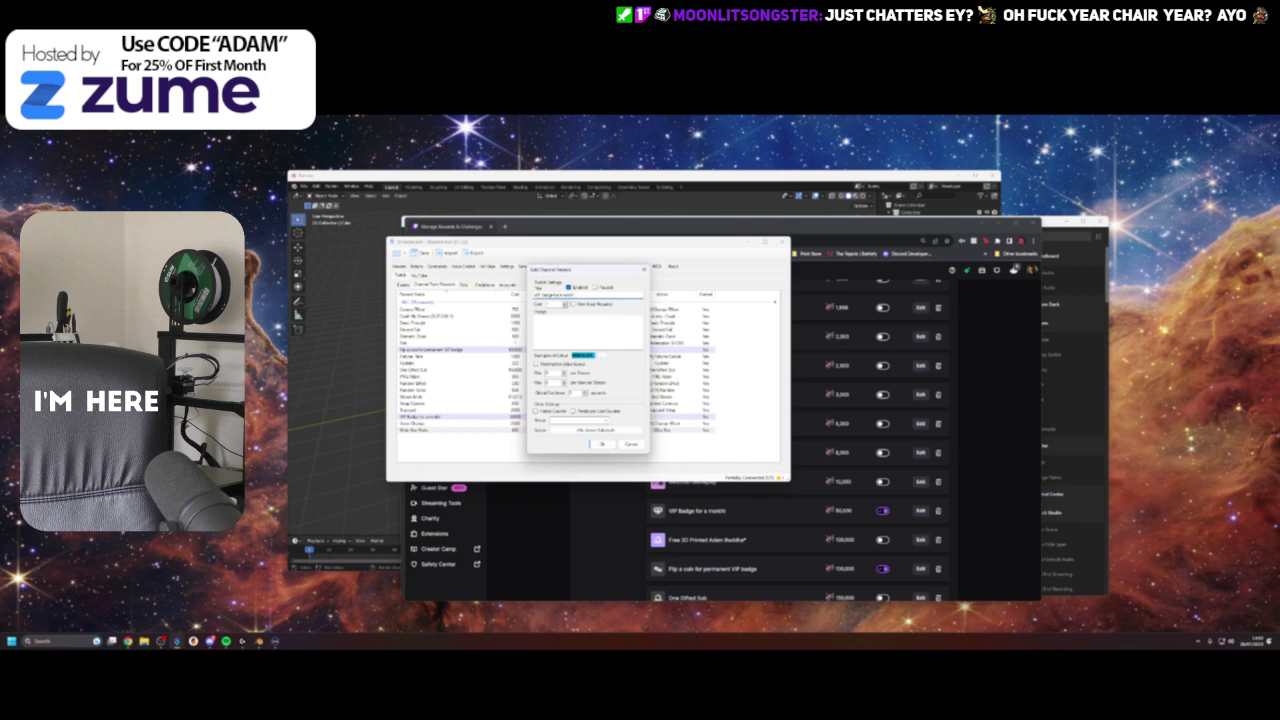
# Step: Match the new reward's background colour to the existing Twitch VIP badge reward, assign its group and create it
pyautogui.click(583, 355)
pyautogui.click(601, 355)
pyautogui.click(601, 355)
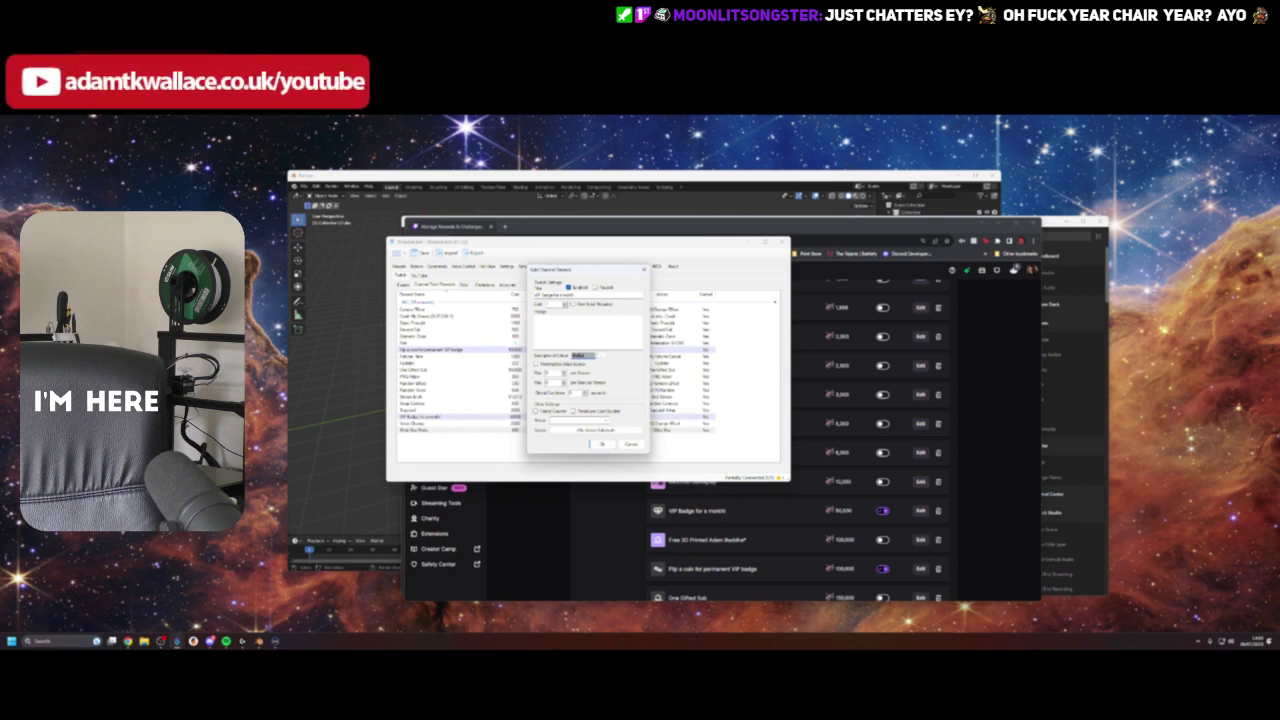
pyautogui.click(786, 523)
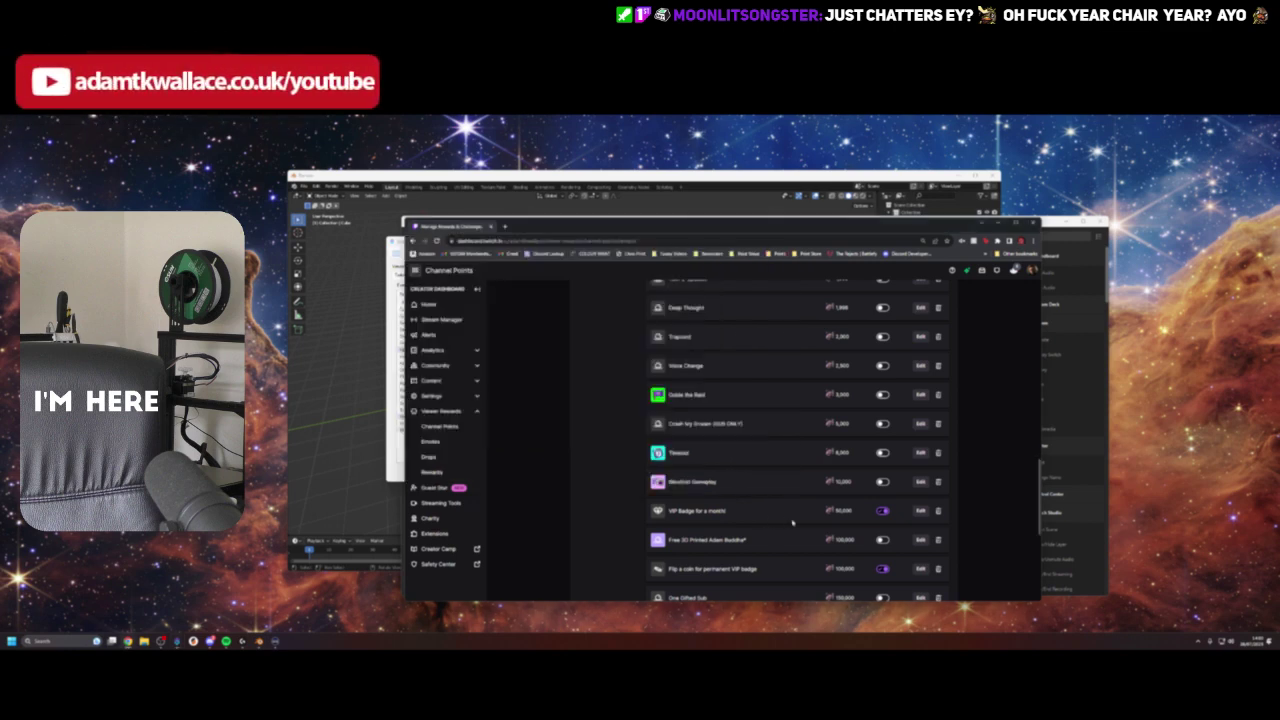
pyautogui.click(918, 512)
pyautogui.scroll(-3, 602, 500)
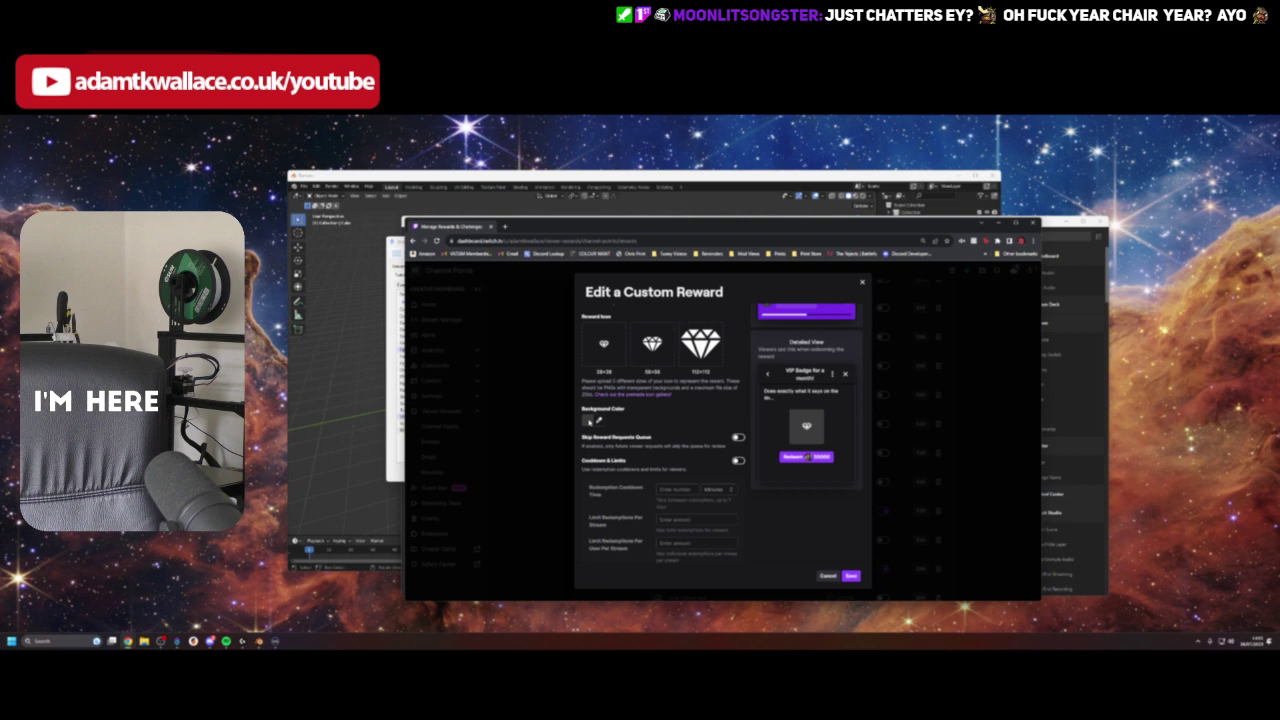
pyautogui.click(395, 370)
pyautogui.doubleClick(584, 355)
pyautogui.write('#915c5c')
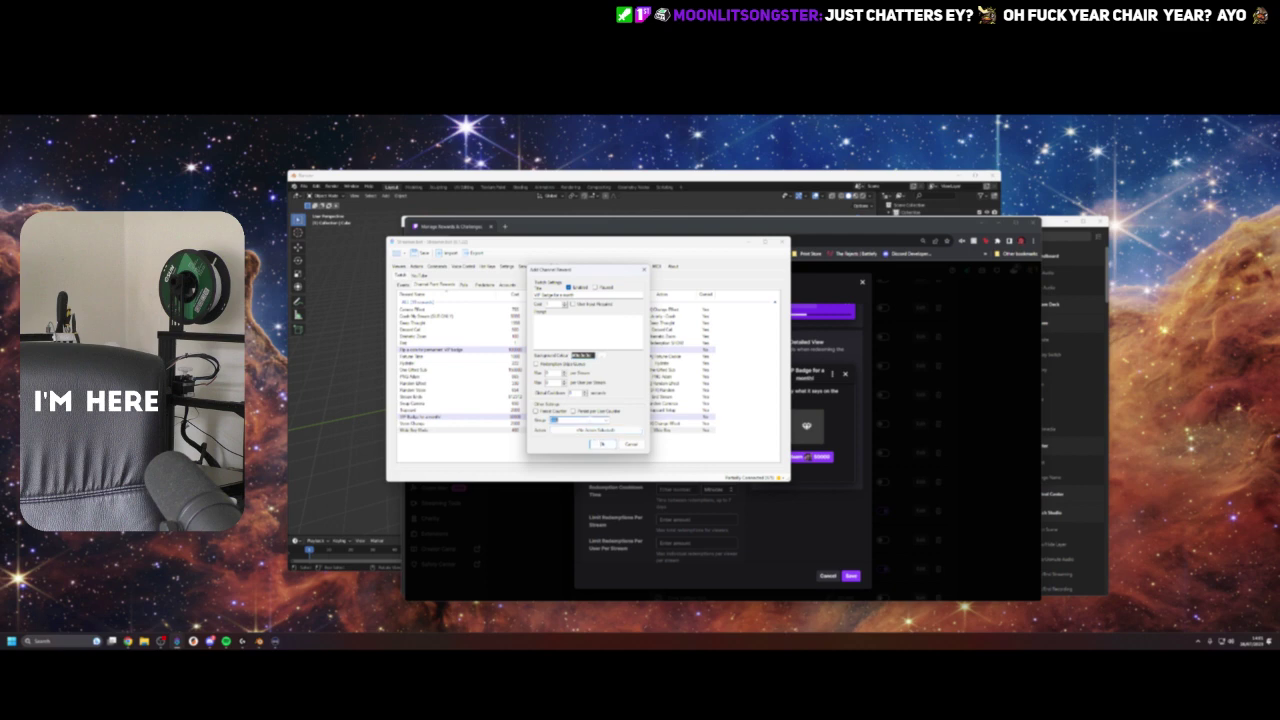
pyautogui.click(601, 444)
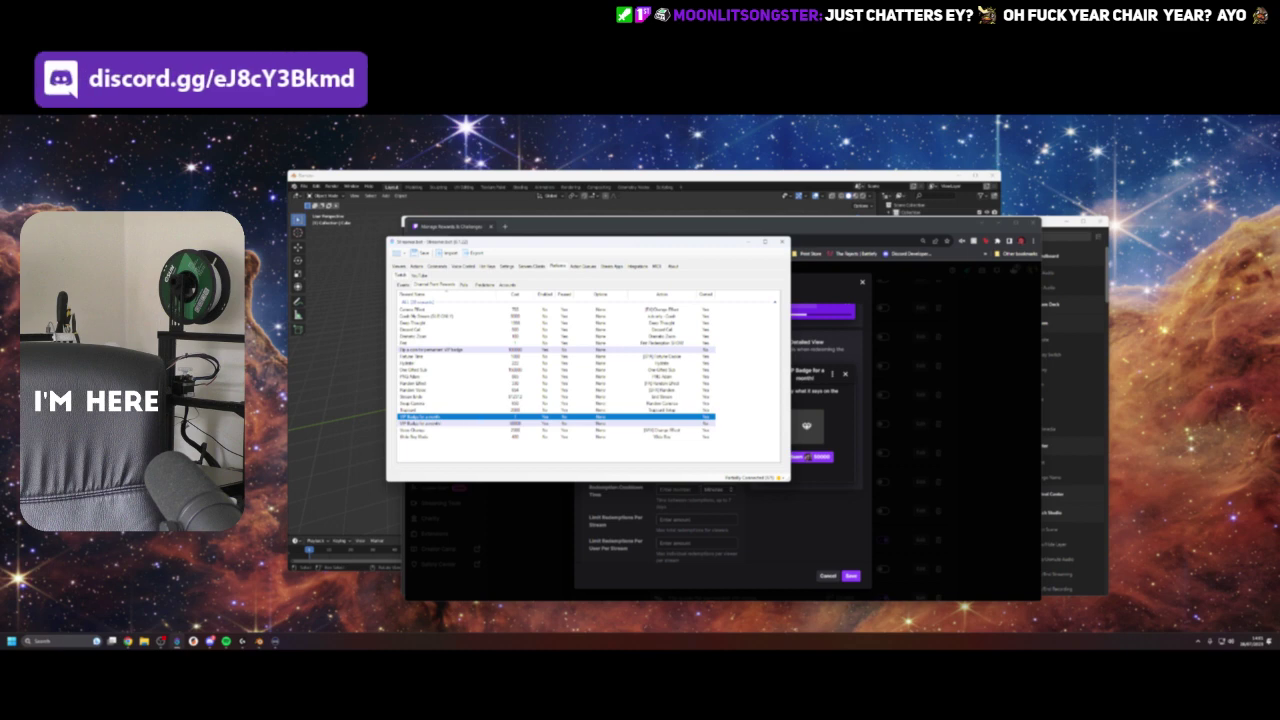
# Step: Check the original VIP badge reward's details and set the new VIP badge reward's cost to 50000
pyautogui.doubleClick(574, 423)
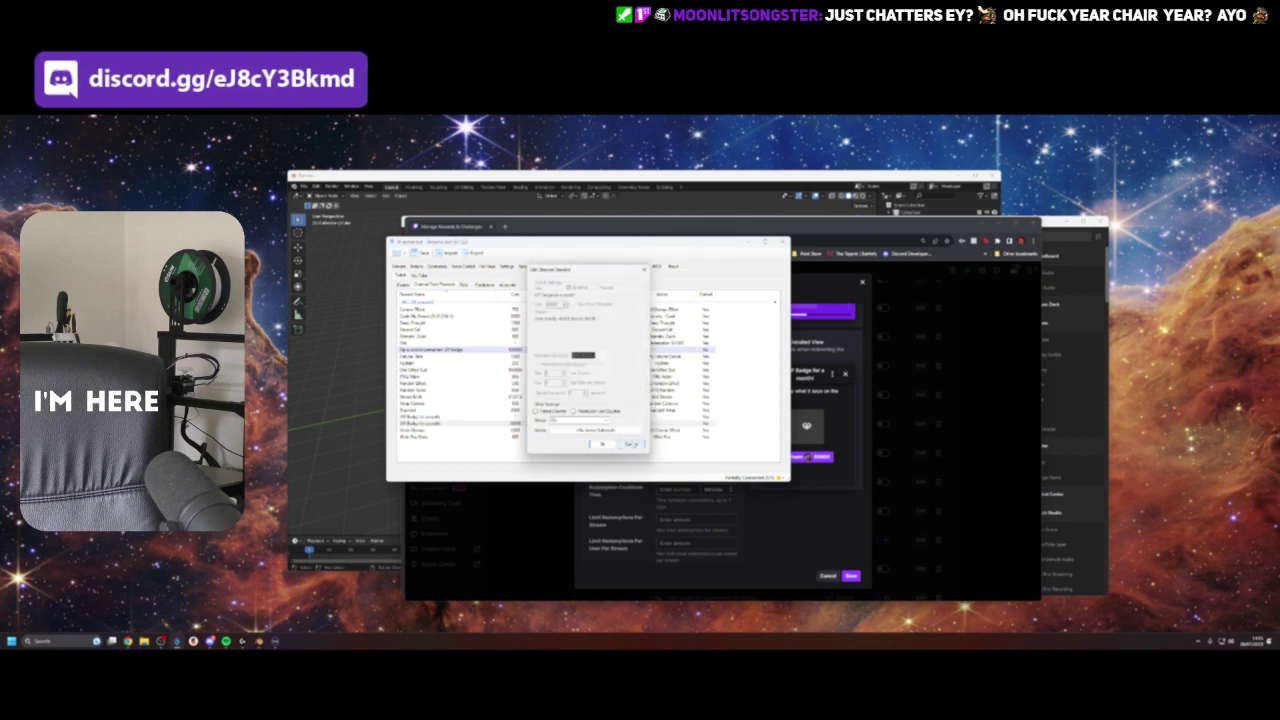
pyautogui.click(630, 444)
pyautogui.click(806, 509)
pyautogui.scroll(3, 632, 410)
pyautogui.moveTo(622, 433); pyautogui.dragTo(534, 413)
pyautogui.hotkey('alt', 'Tab')
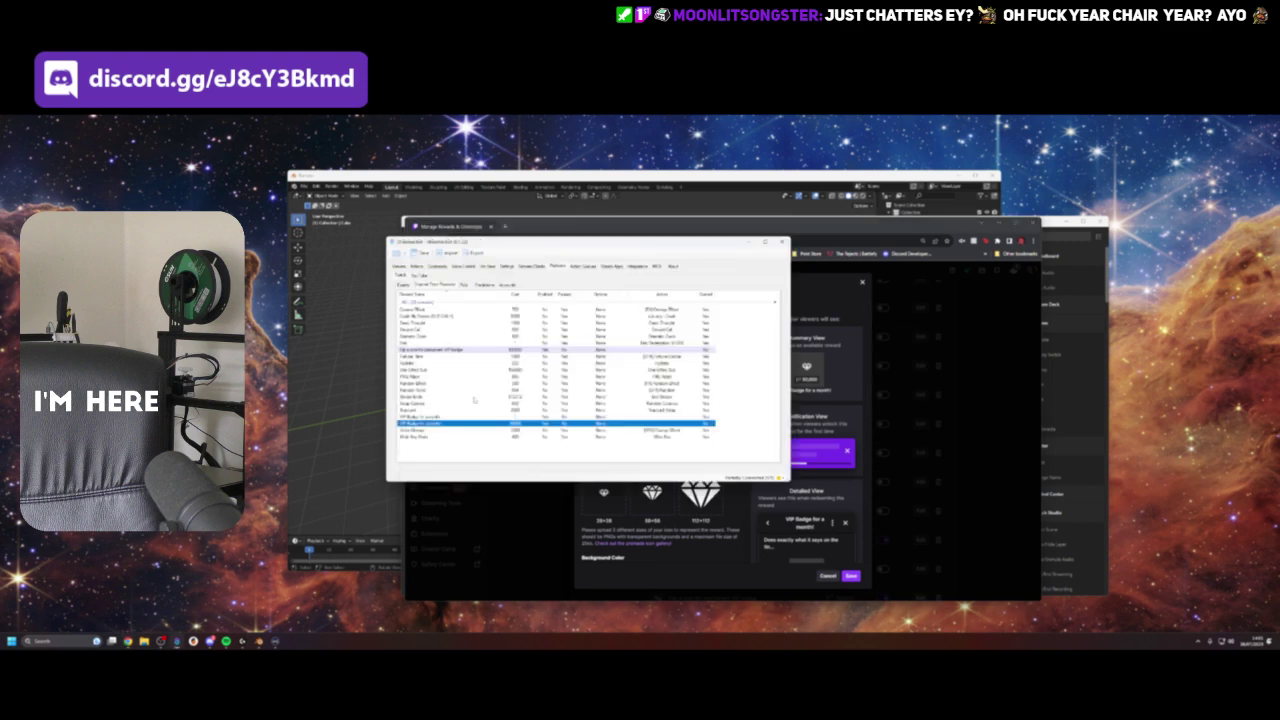
pyautogui.doubleClick(420, 419)
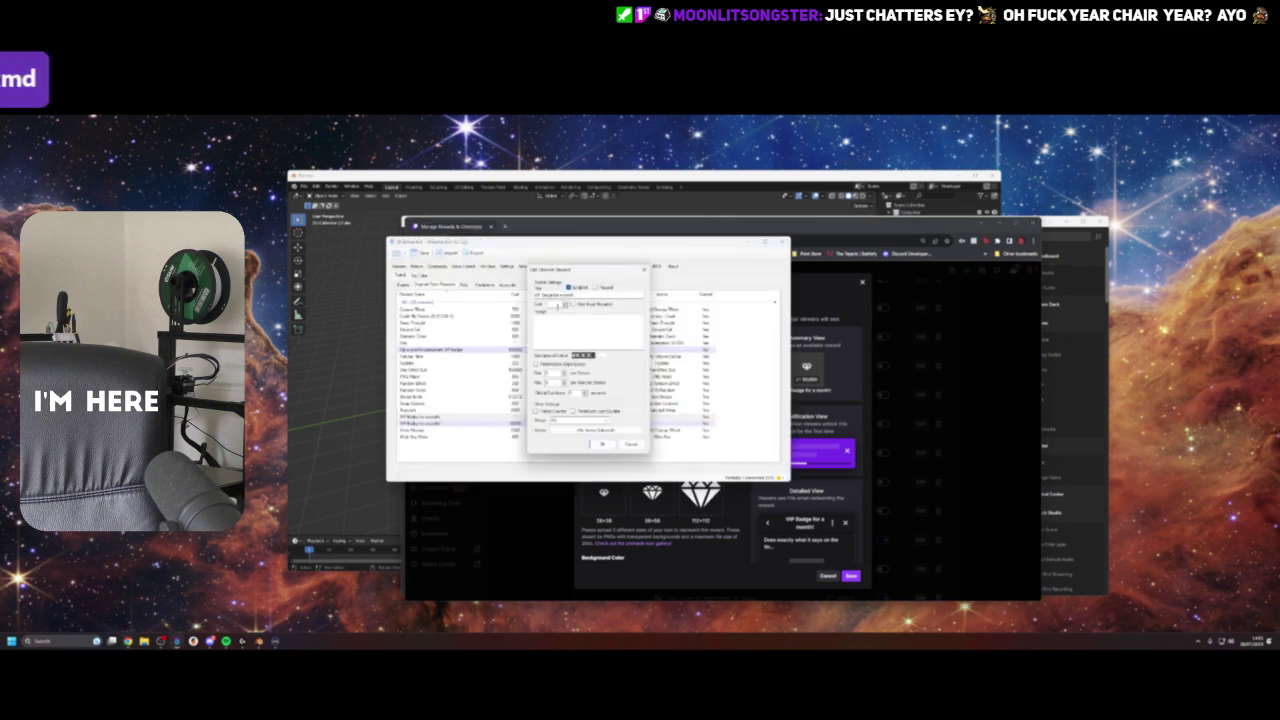
pyautogui.click(602, 443)
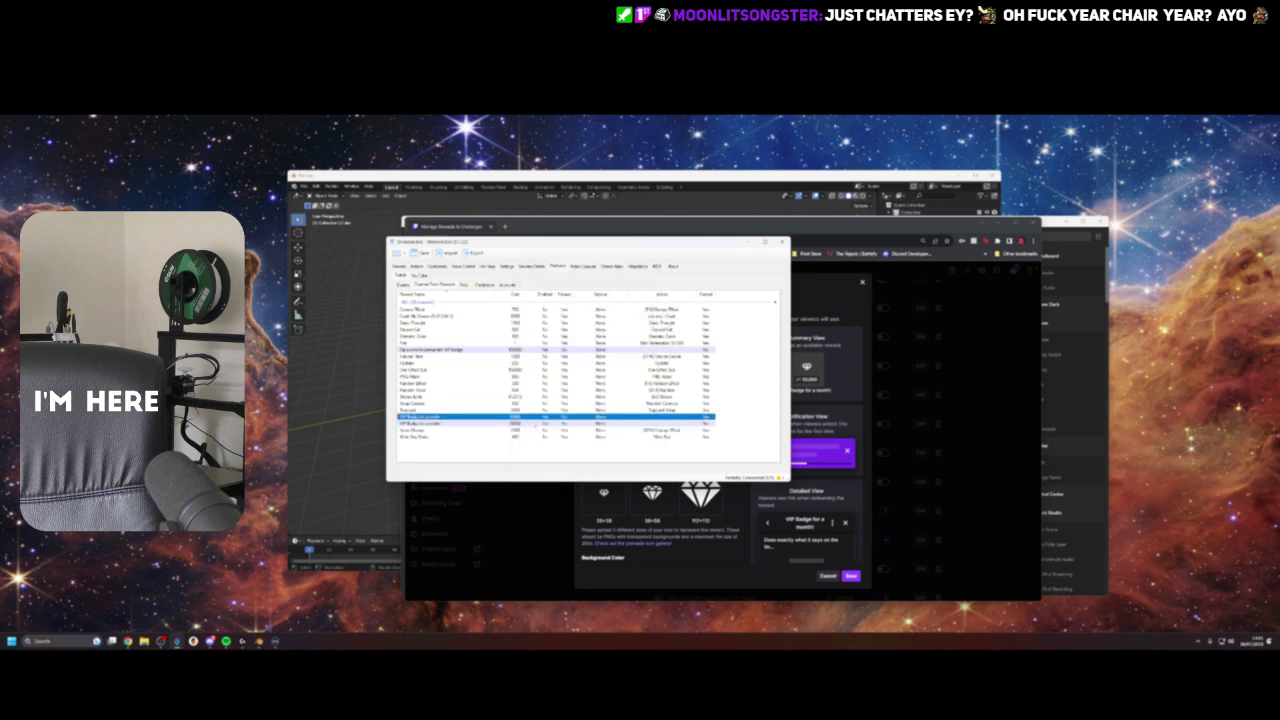
# Step: Remove the original VIP badge reward from Streamer.bot and disable "VIP Badge for a month!" on Twitch
pyautogui.rightClick(535, 422)
pyautogui.click(566, 442)
pyautogui.click(917, 510)
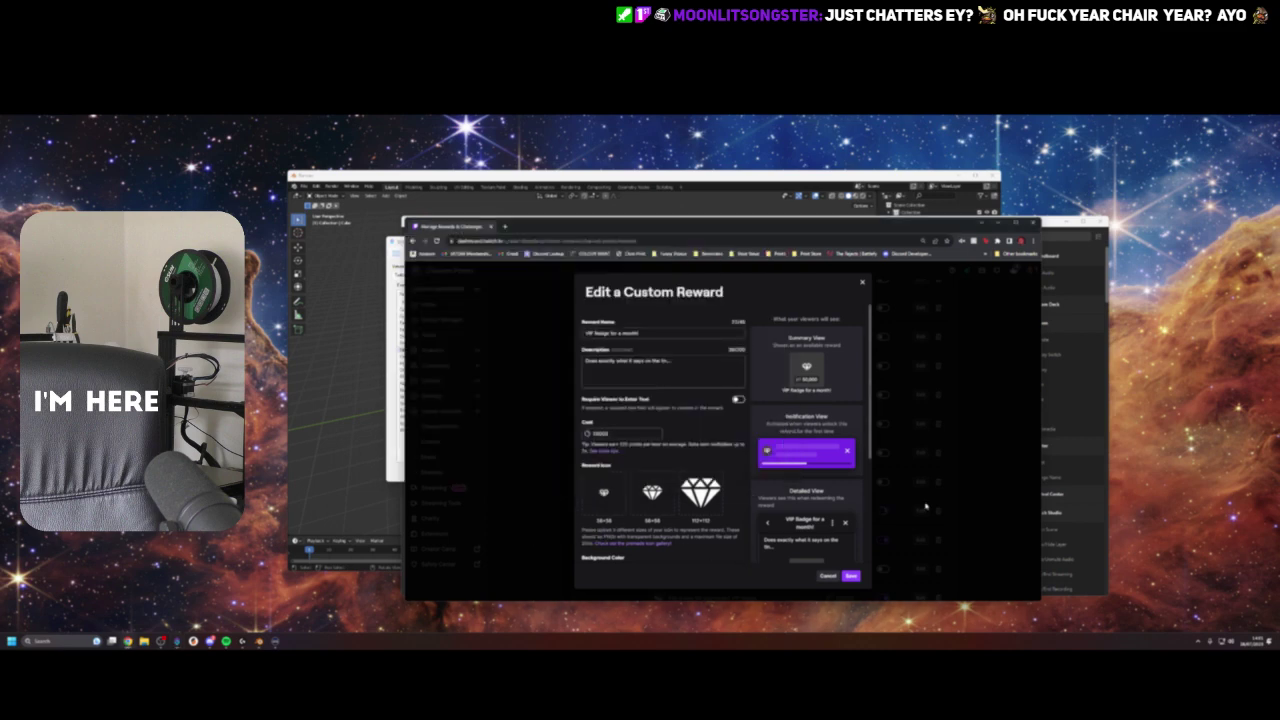
pyautogui.click(828, 576)
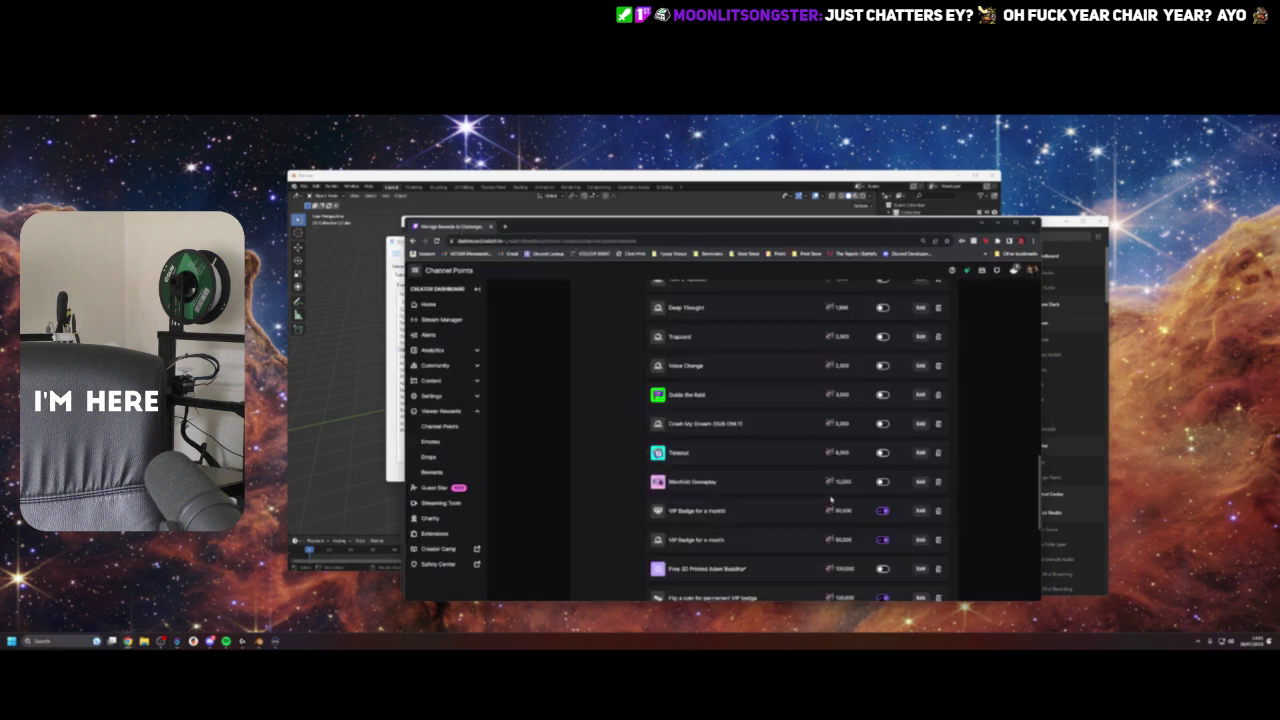
pyautogui.click(882, 511)
# Step: Try to create a Streamer.bot reward with the title "Flip a coin for permanent VIP badge" copied from Twitch
pyautogui.scroll(-2, 883, 513)
pyautogui.scroll(-1, 800, 520)
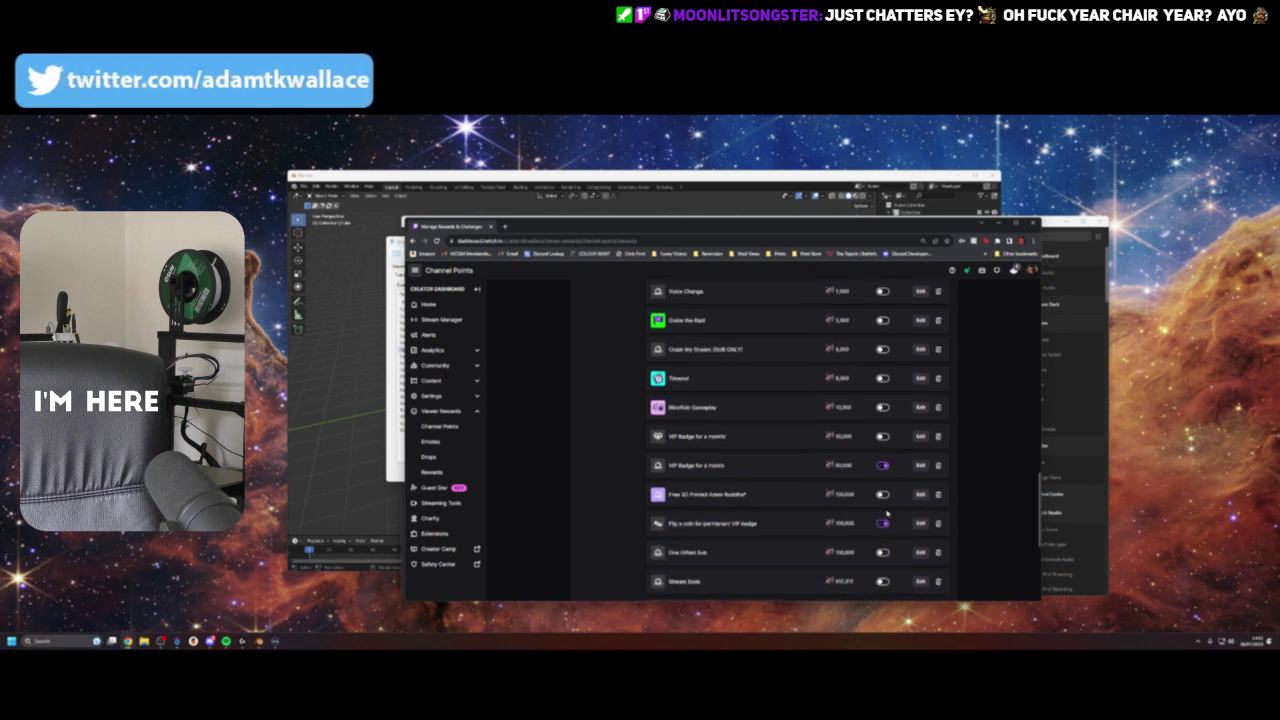
pyautogui.moveTo(786, 523); pyautogui.dragTo(667, 523)
pyautogui.hotkey('ctrl', 'c')
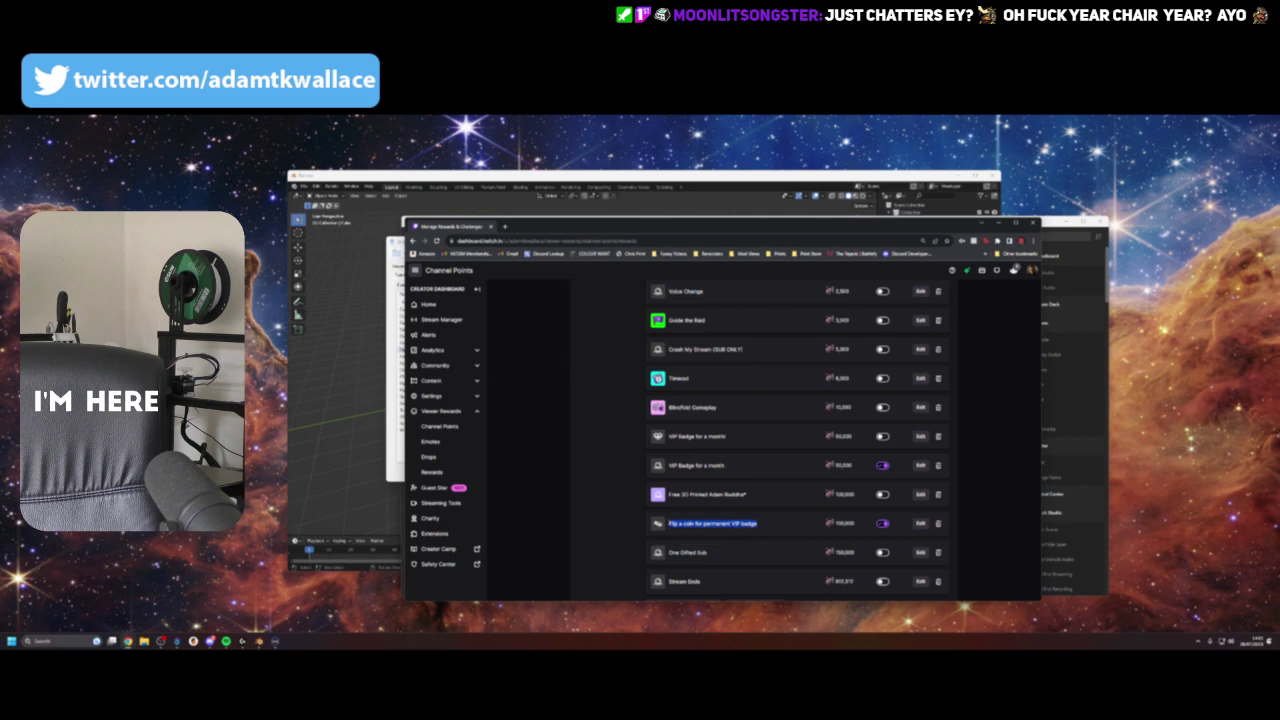
pyautogui.click(398, 253)
pyautogui.click(467, 430)
pyautogui.rightClick(467, 439)
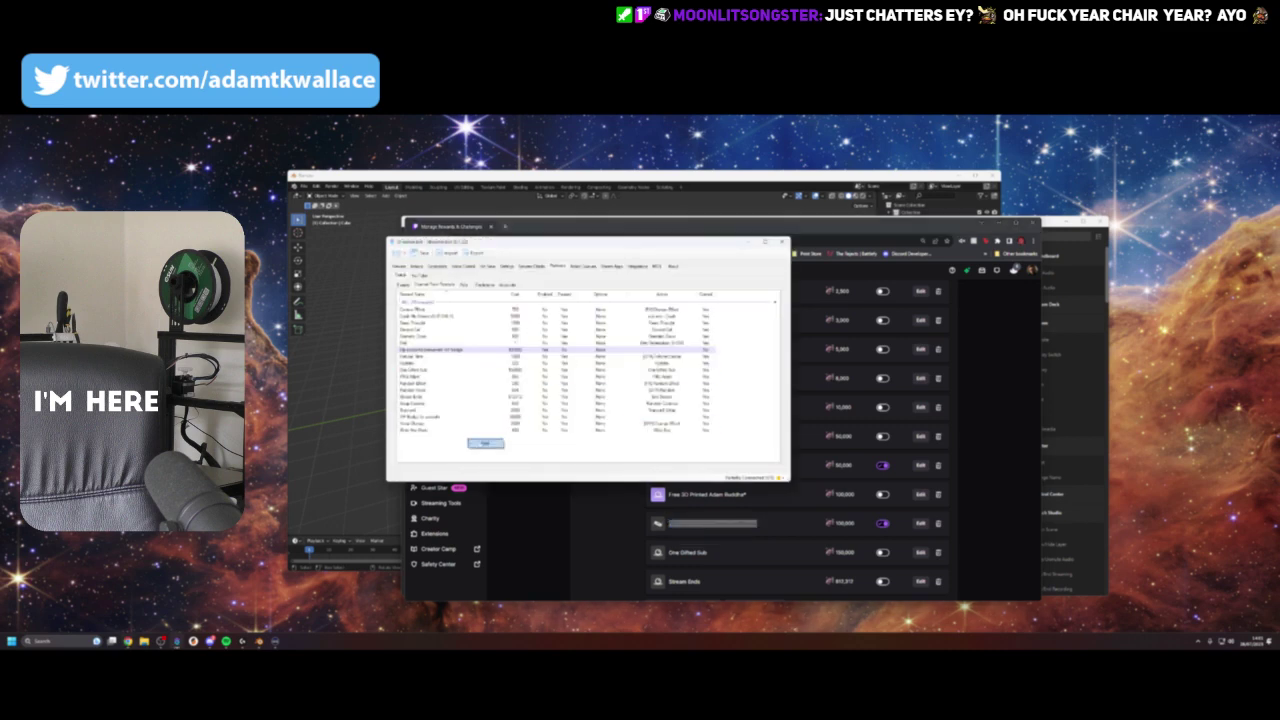
pyautogui.click(485, 443)
pyautogui.click(575, 296)
pyautogui.hotkey('ctrl', 'v')
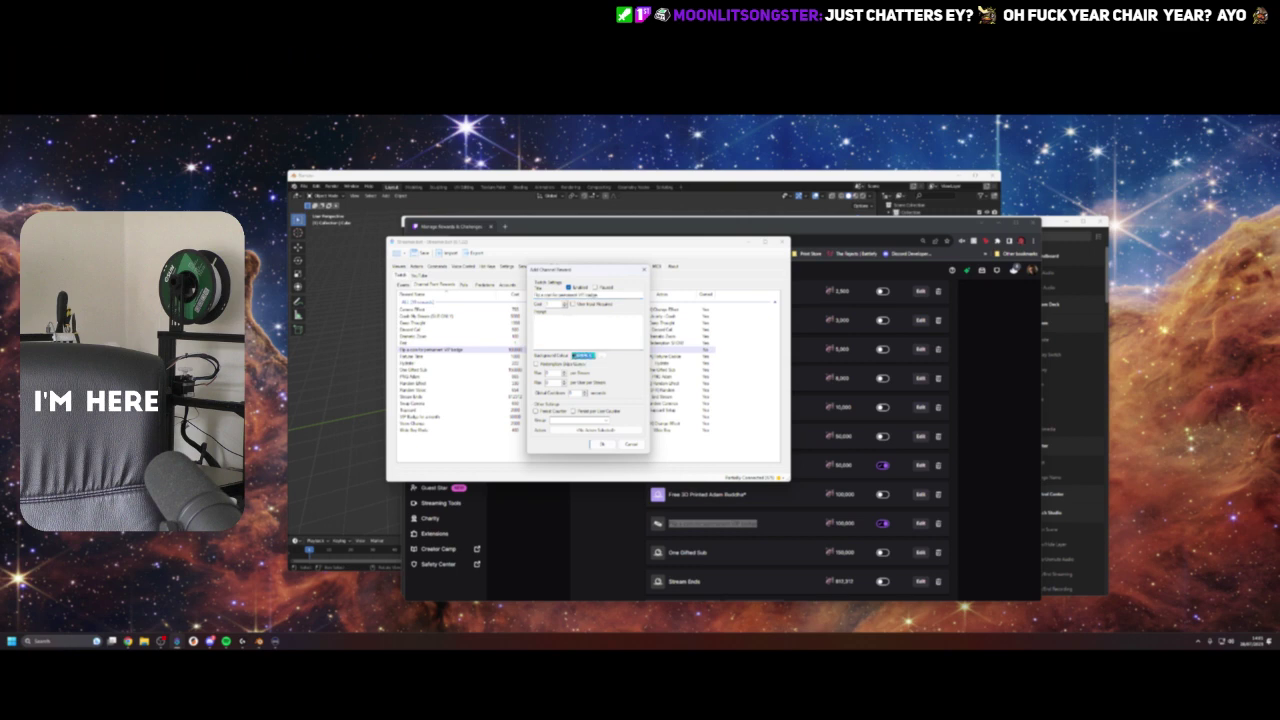
pyautogui.click(601, 356)
pyautogui.click(601, 445)
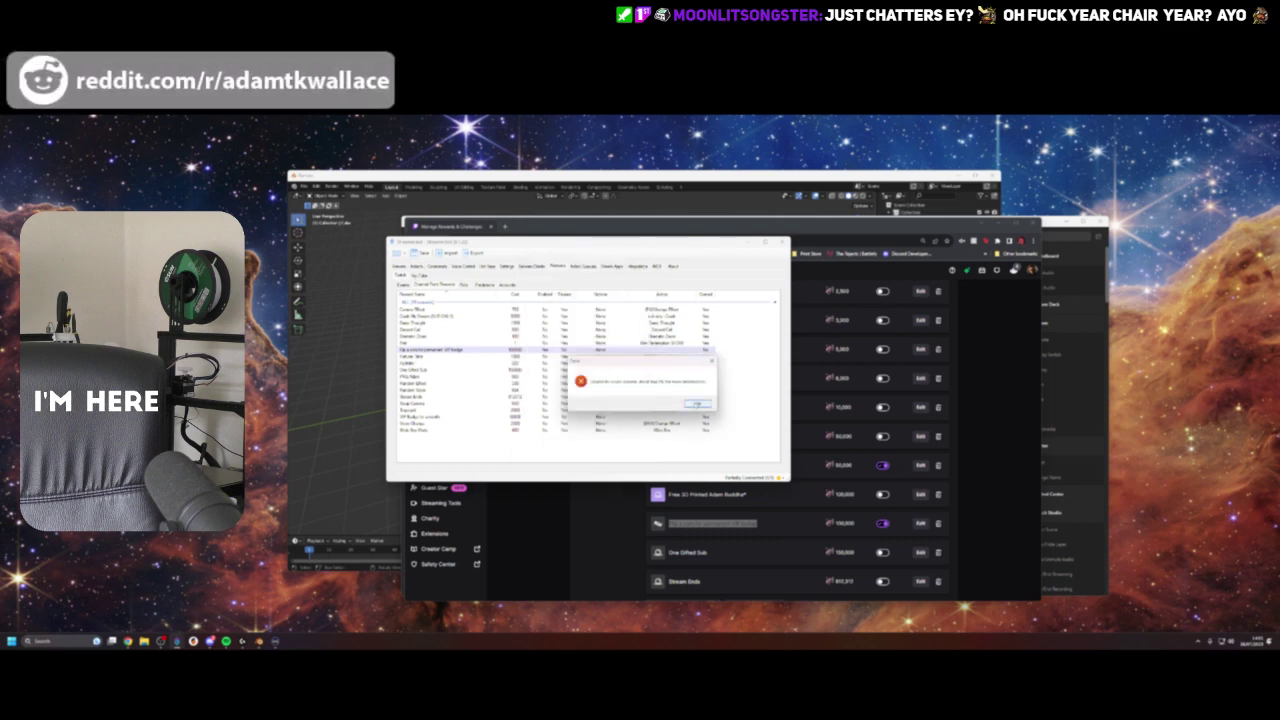
pyautogui.click(688, 404)
# Step: Check the existing "Flip a coin for permanent VIP badge" reward in Streamer.bot and disable it on Twitch
pyautogui.doubleClick(461, 350)
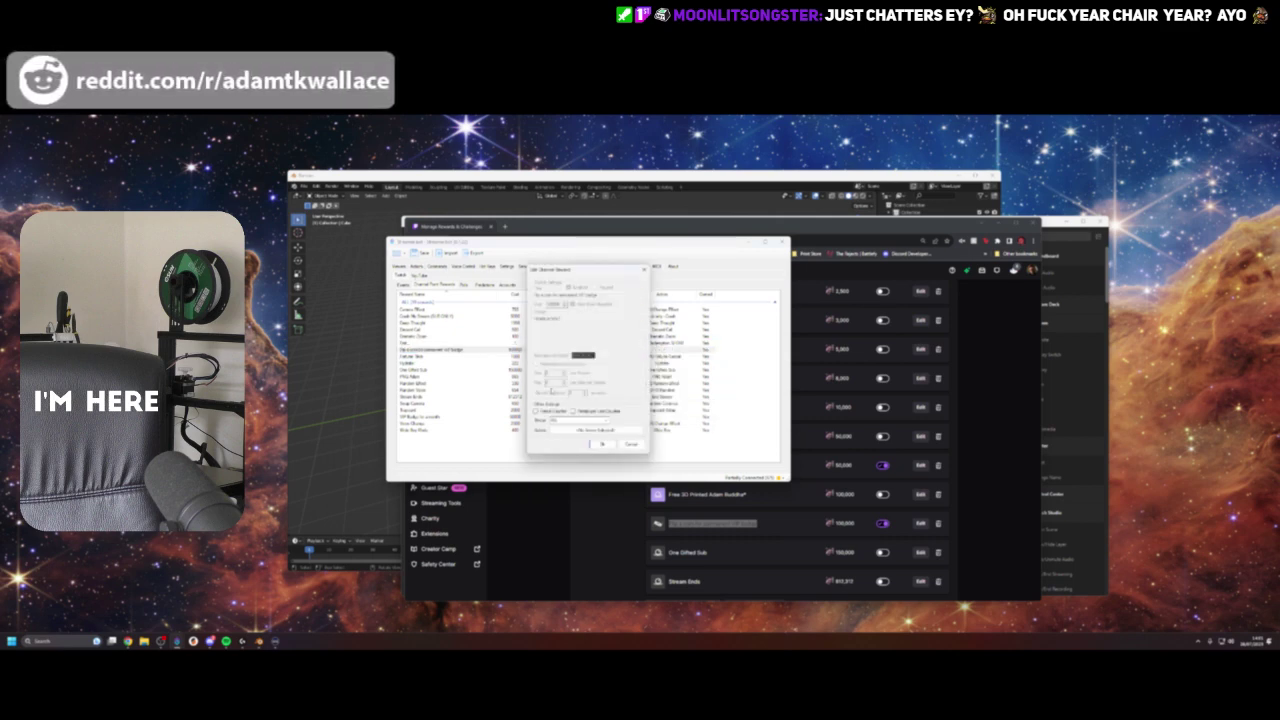
pyautogui.click(601, 444)
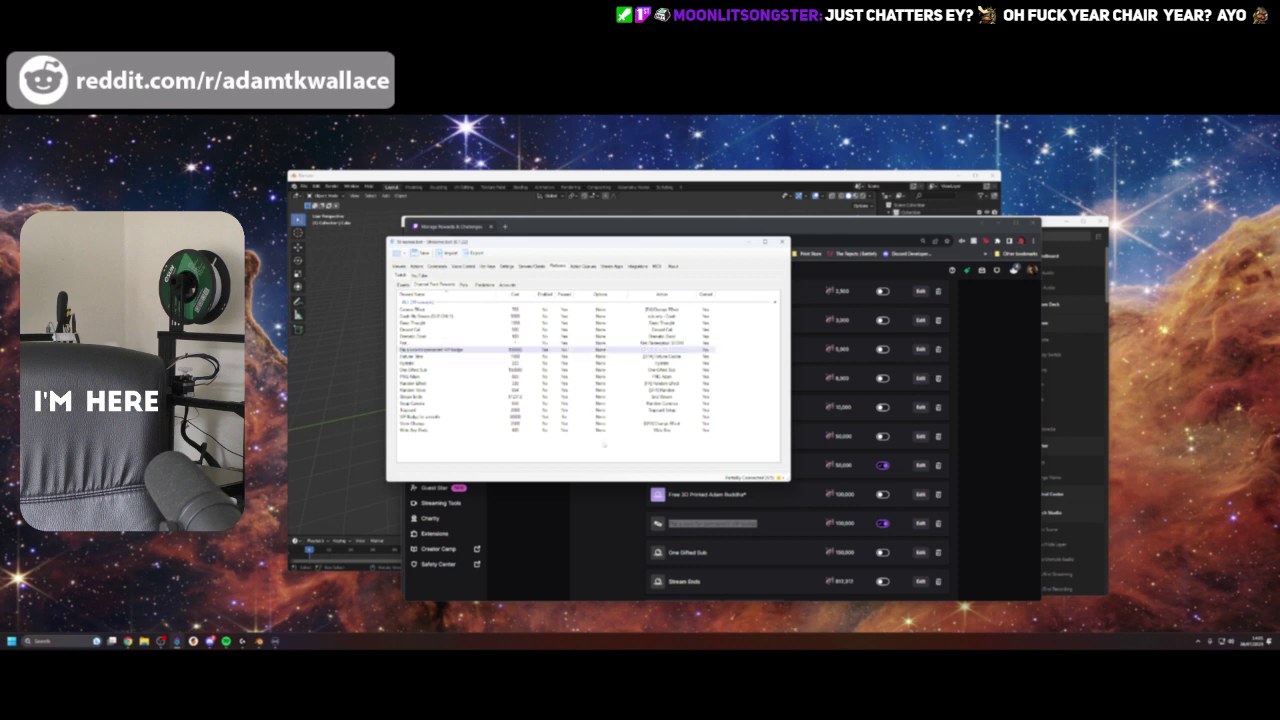
pyautogui.click(883, 524)
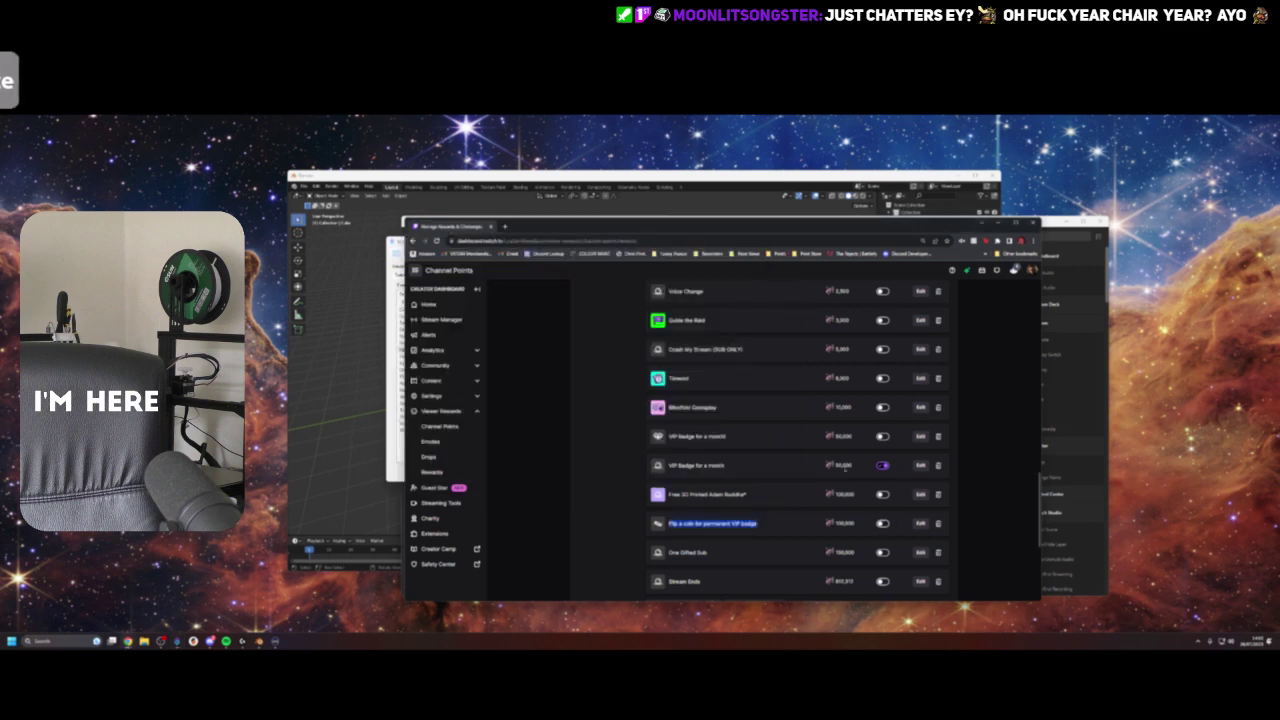
# Step: Duplicate the "Flip a coin for permanent VIP badge" reward in Streamer.bot and delete the original
pyautogui.hotkey('alt', 'Tab')
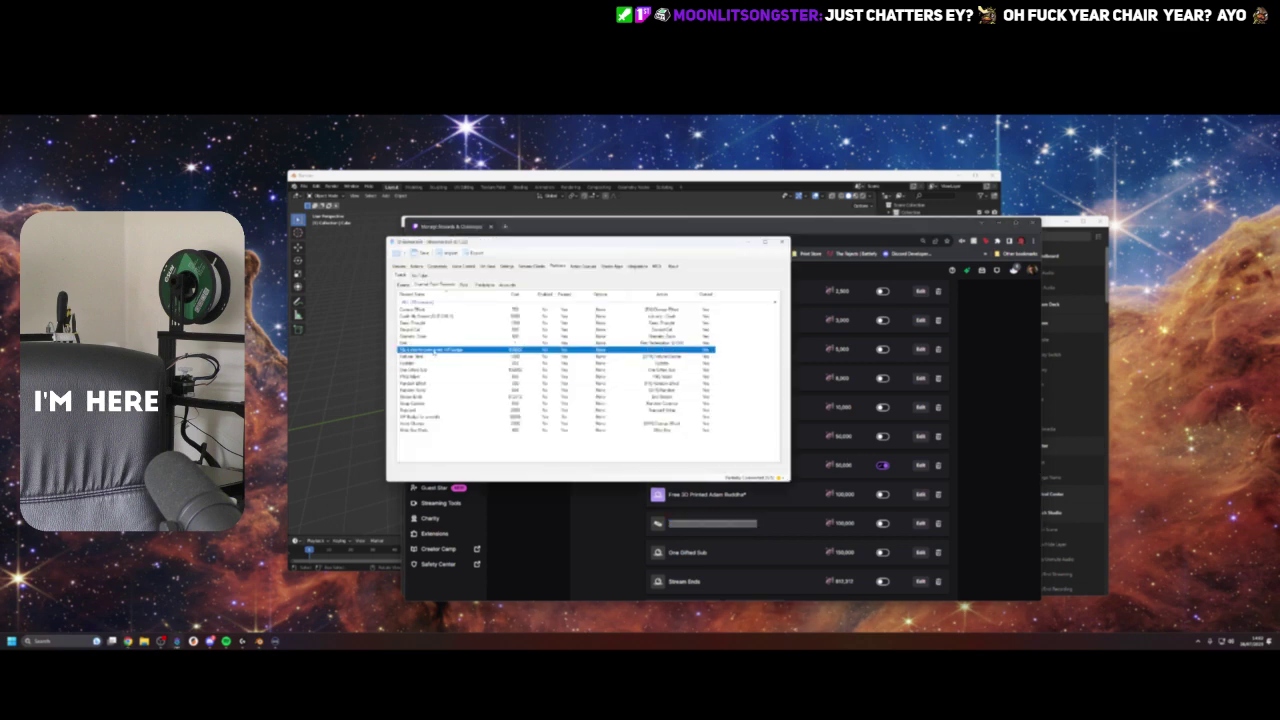
pyautogui.doubleClick(434, 351)
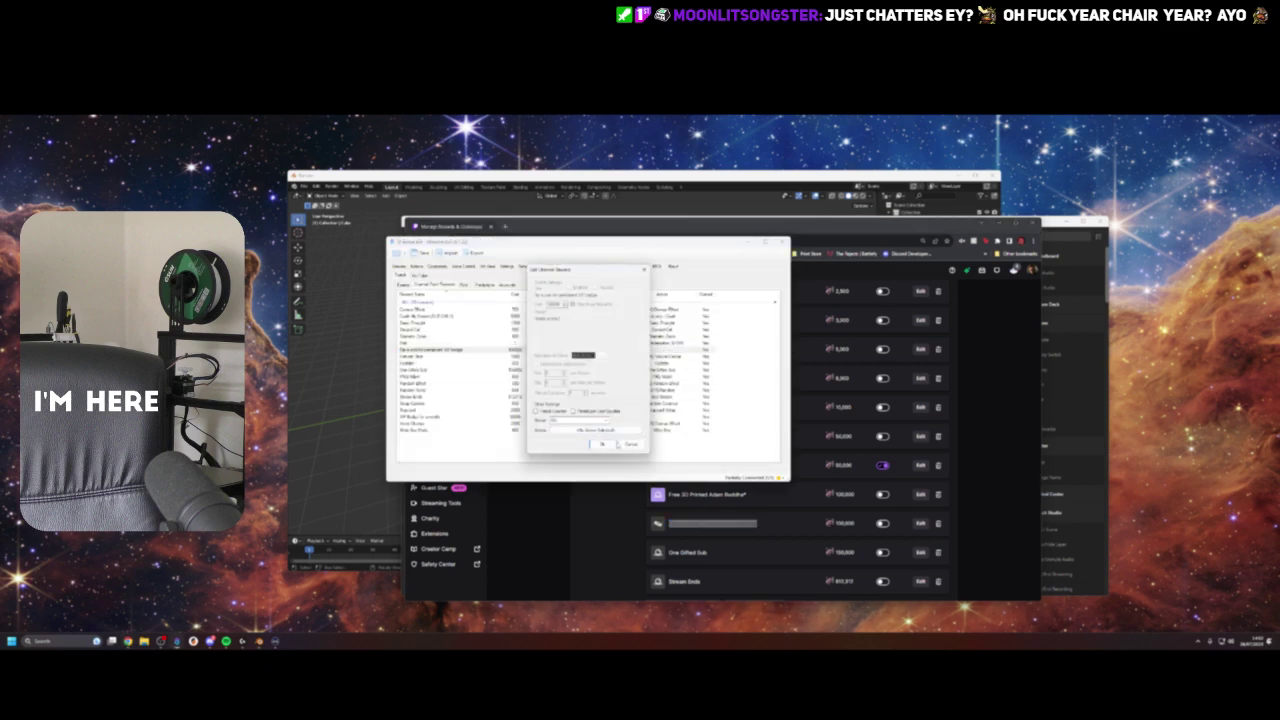
pyautogui.click(631, 444)
pyautogui.rightClick(461, 350)
pyautogui.click(484, 379)
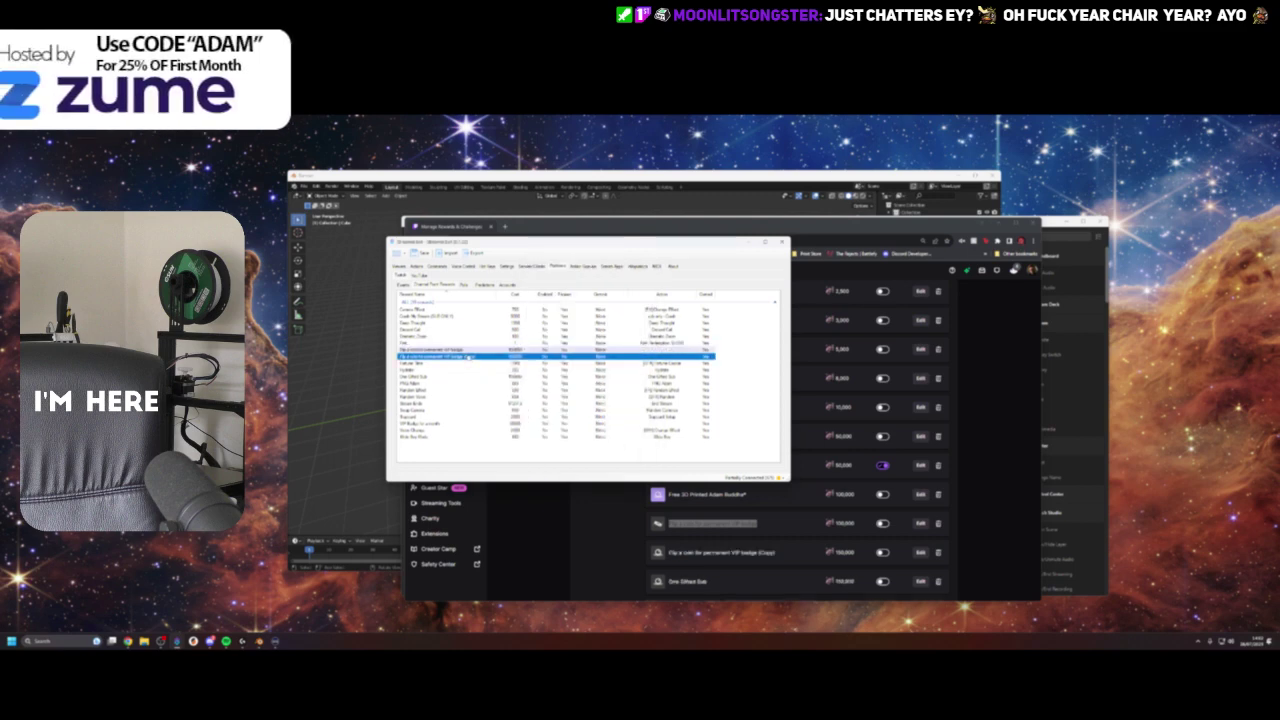
pyautogui.rightClick(466, 349)
pyautogui.click(488, 373)
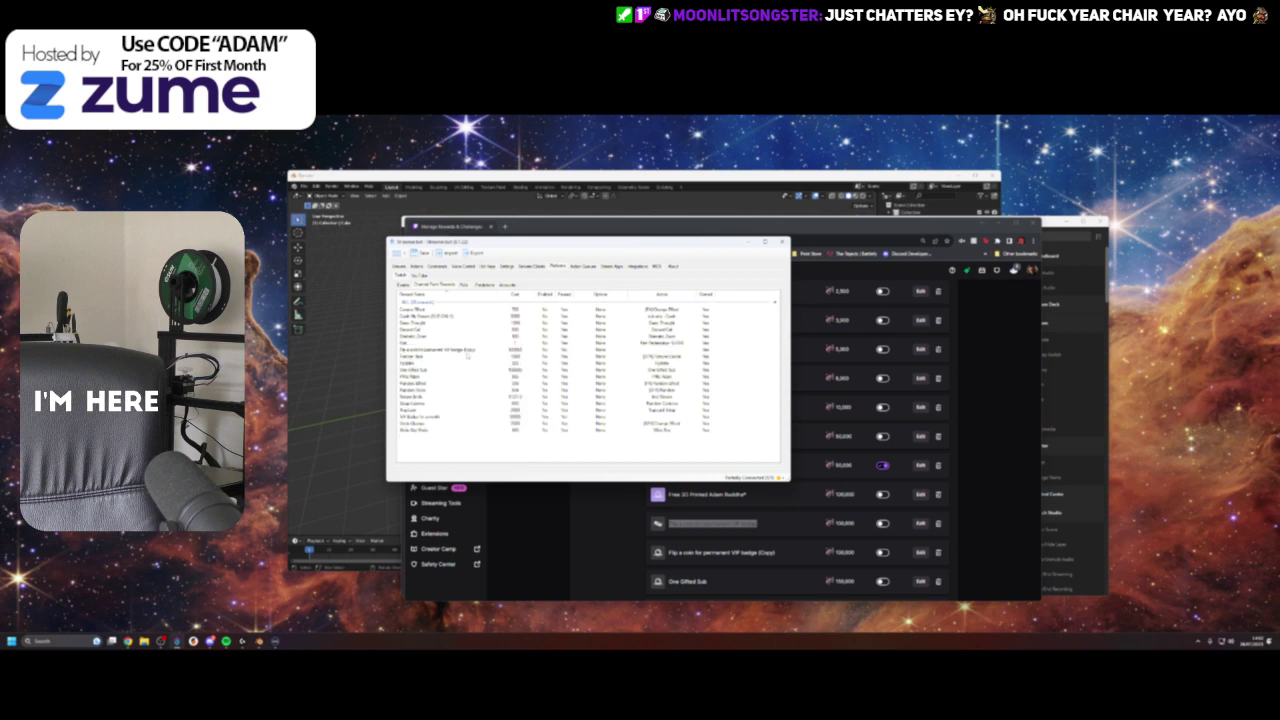
# Step: Try to remove "(Copy)" from the duplicated coin flip reward's title
pyautogui.doubleClick(467, 351)
pyautogui.moveTo(597, 294); pyautogui.dragTo(613, 295)
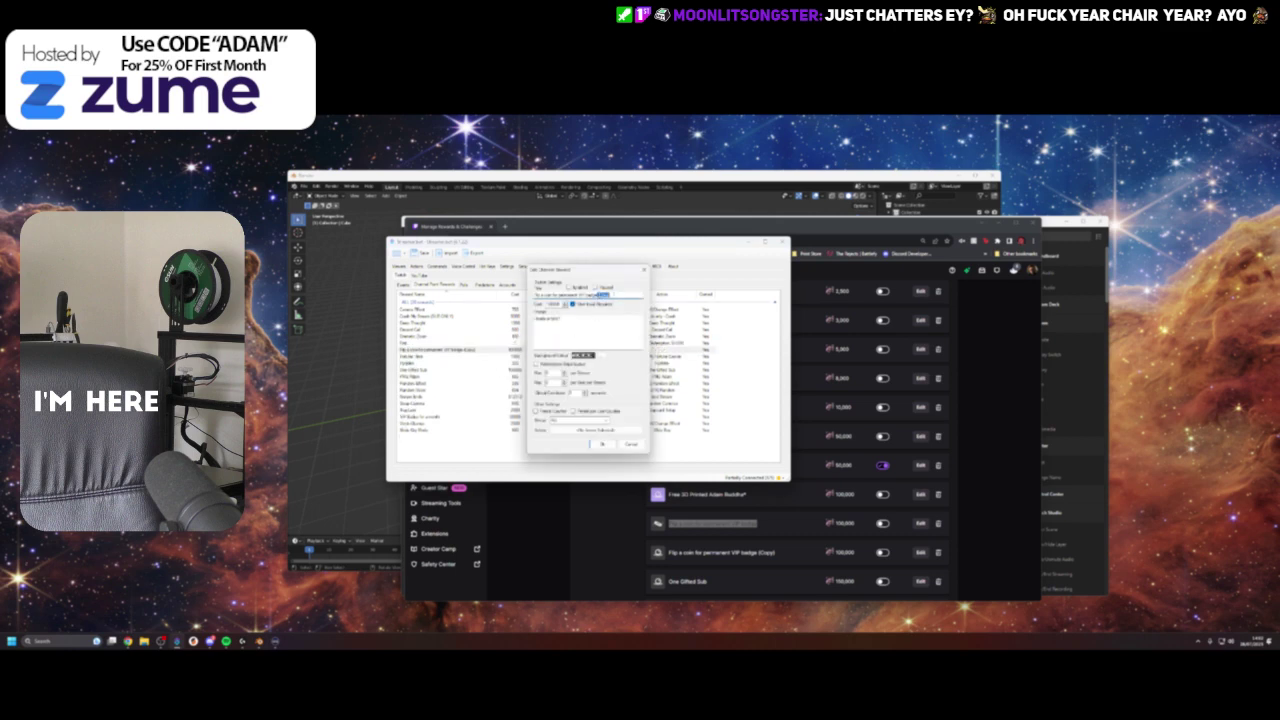
pyautogui.press('BackSpace')
pyautogui.click(602, 443)
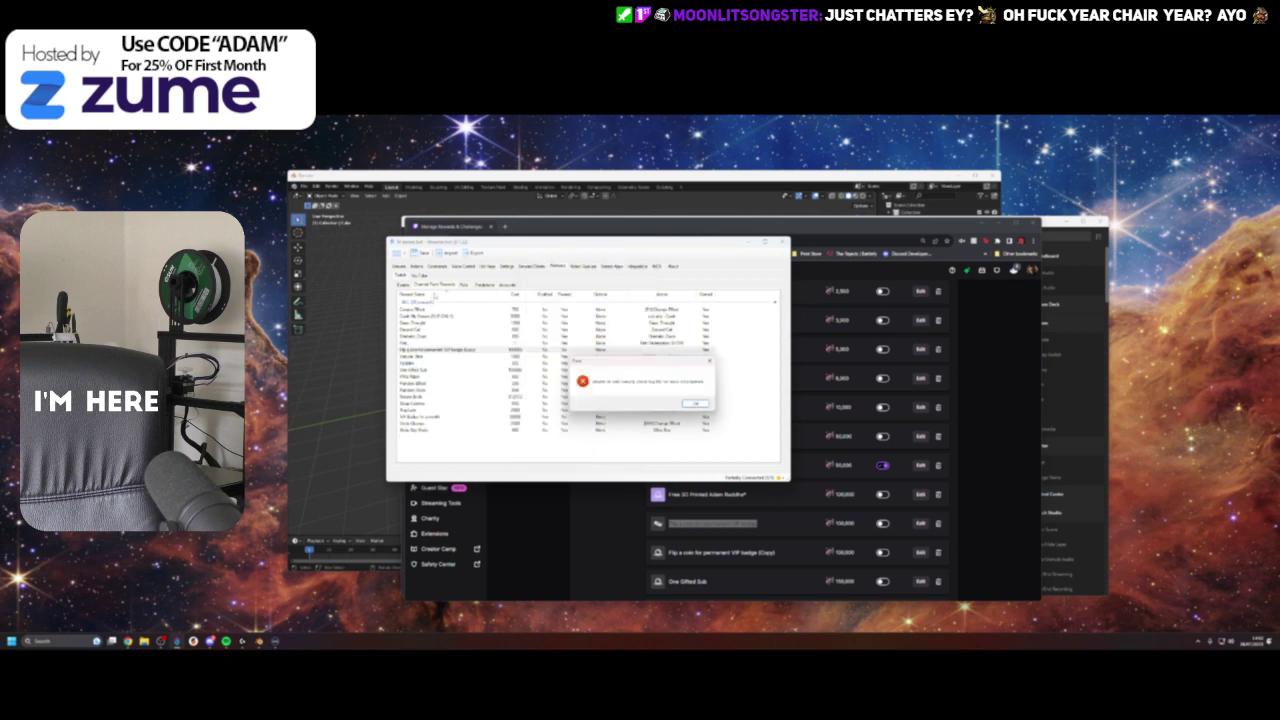
pyautogui.click(695, 404)
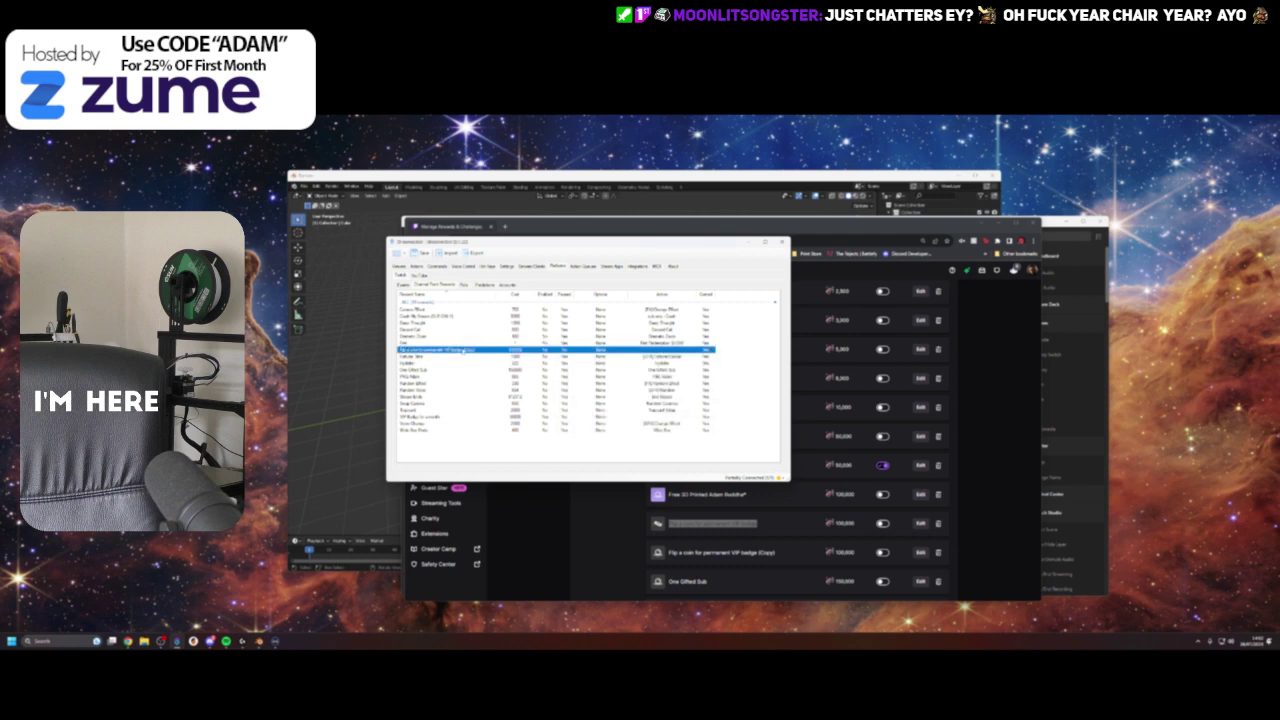
# Step: Retitle the duplicated reward "Flip a coin for permanent VIP badge" and save the Streamer.bot settings
pyautogui.rightClick(462, 350)
pyautogui.click(482, 359)
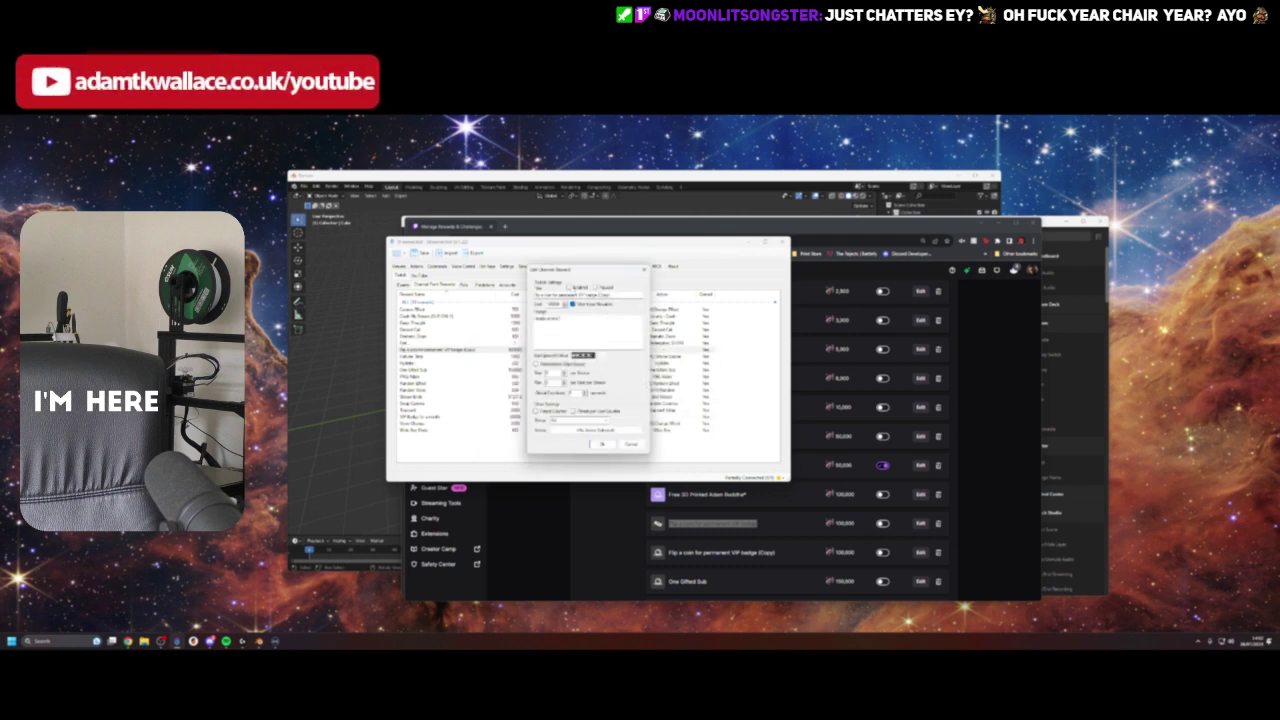
pyautogui.moveTo(597, 295); pyautogui.dragTo(617, 295)
pyautogui.press('BackSpace')
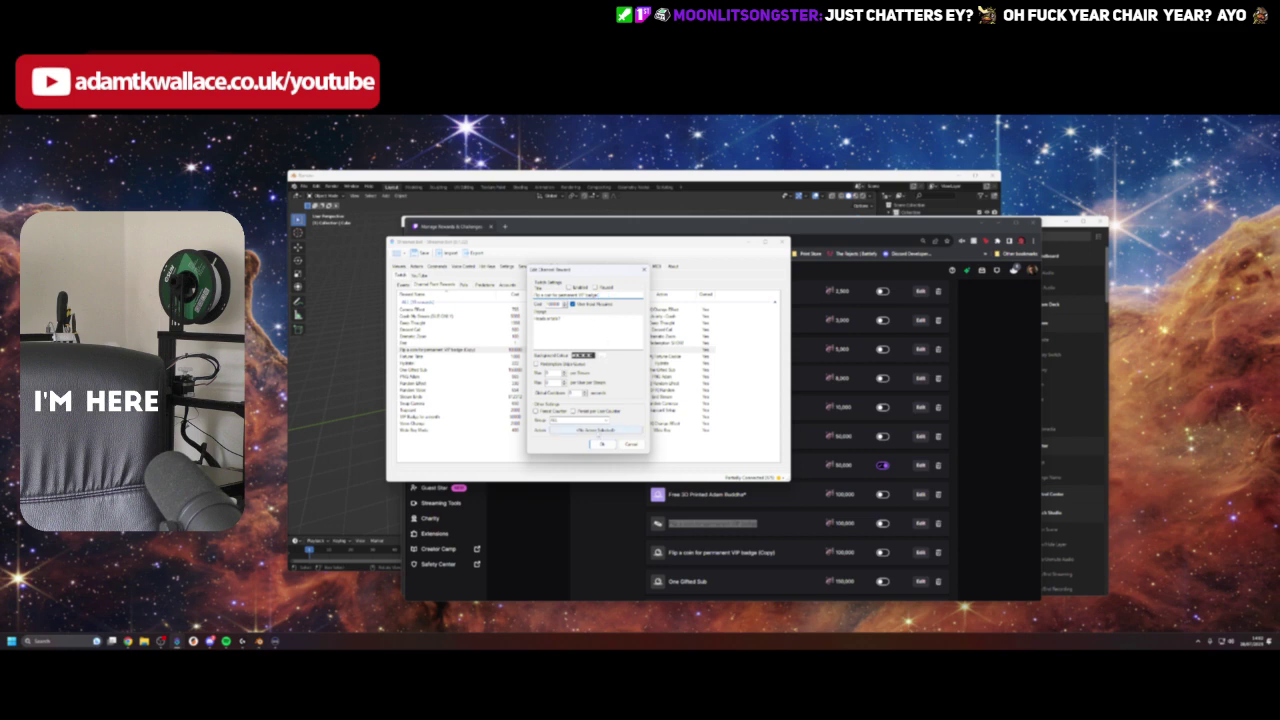
pyautogui.click(602, 443)
pyautogui.click(420, 253)
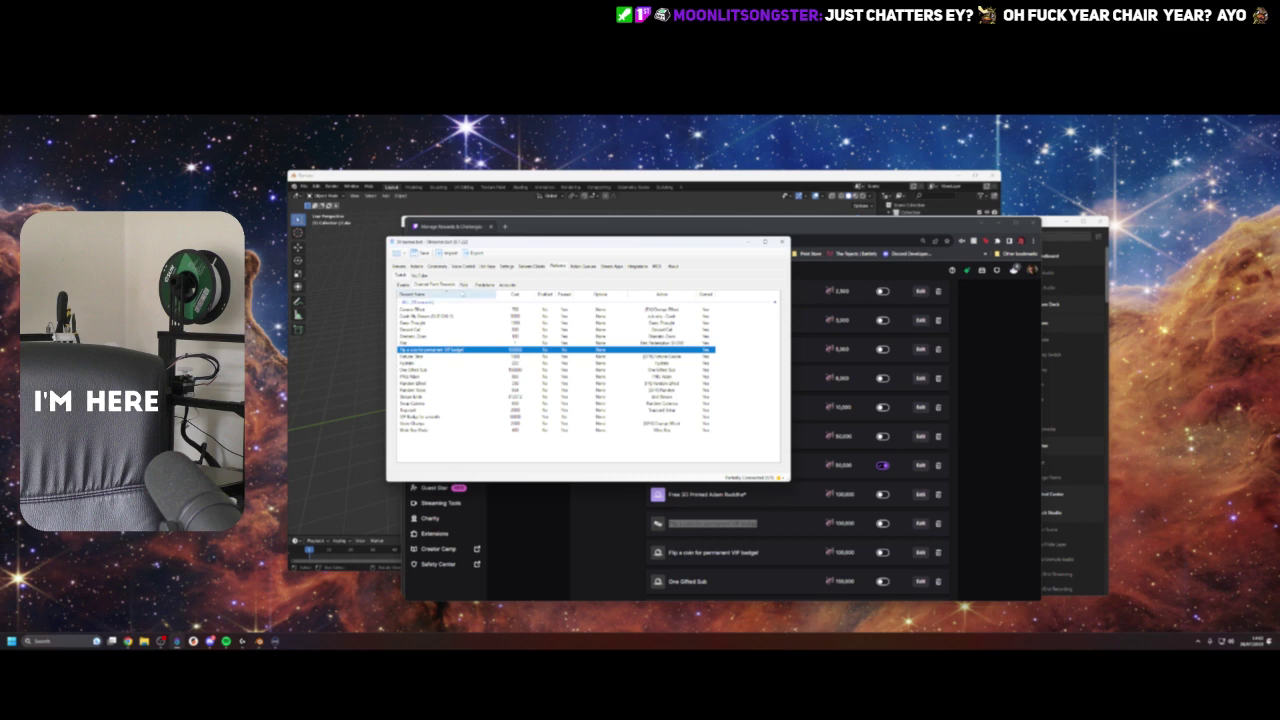
# Step: Set the two unconfigured VIP badge rewards to disabled in the disable-all channel points action's Configure Rewards sub-action, and save
pyautogui.click(416, 266)
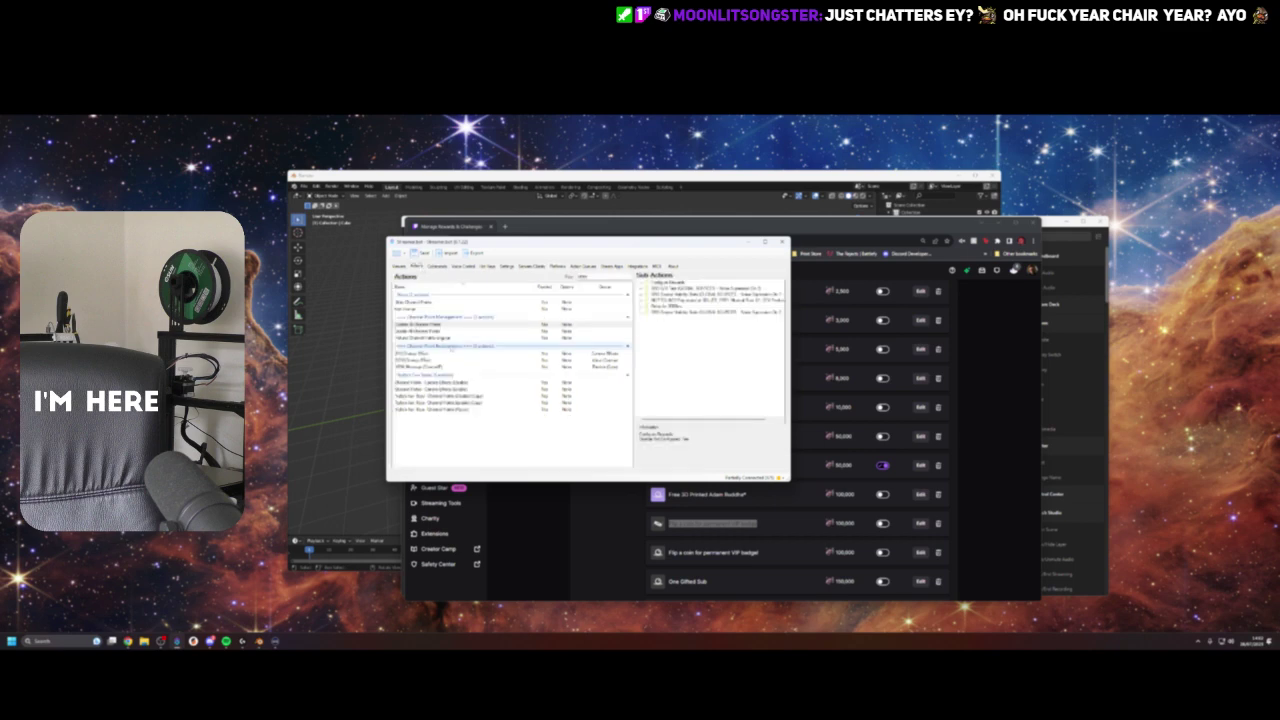
pyautogui.click(668, 283)
pyautogui.doubleClick(668, 283)
pyautogui.scroll(-3, 586, 351)
pyautogui.rightClick(578, 386)
pyautogui.moveTo(605, 400)
pyautogui.click(650, 408)
pyautogui.rightClick(583, 391)
pyautogui.click(652, 412)
pyautogui.click(600, 407)
pyautogui.click(423, 254)
# Step: Set the two unconfigured VIP badge rewards to enabled in the enable-all channel points action's Configure Rewards sub-action, and save
pyautogui.click(420, 331)
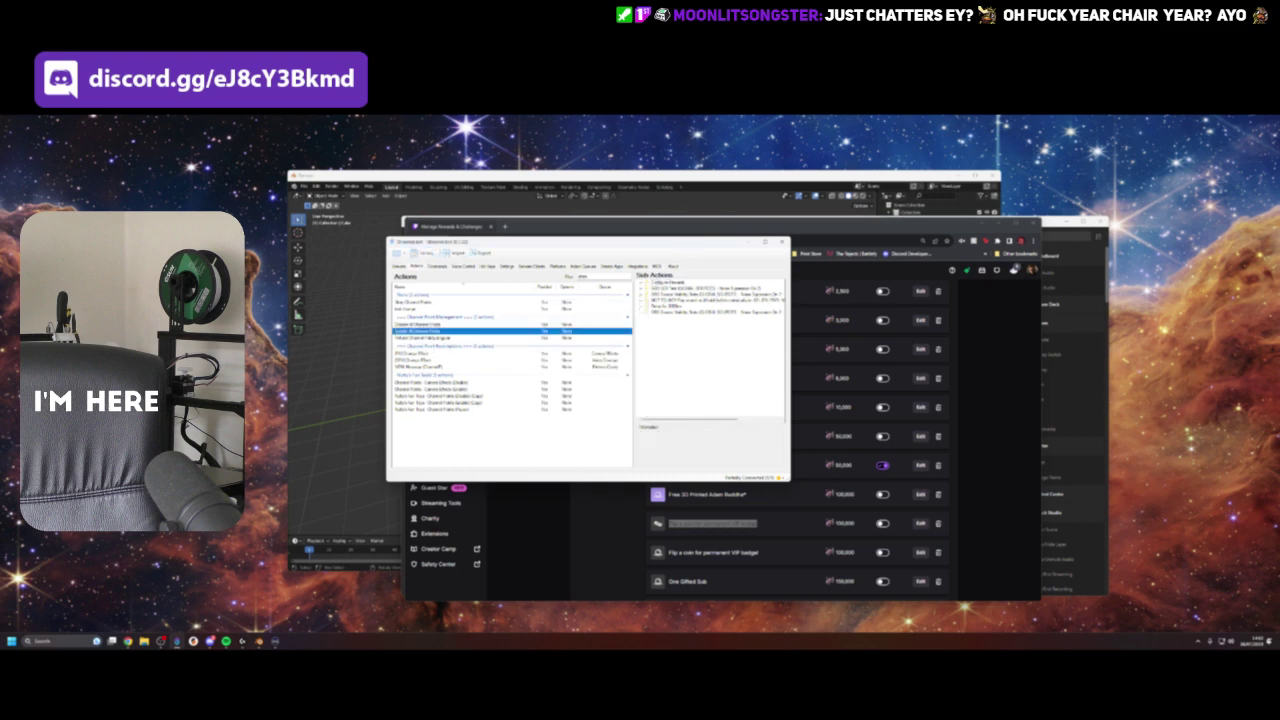
pyautogui.doubleClick(662, 282)
pyautogui.scroll(-4, 586, 354)
pyautogui.rightClick(581, 387)
pyautogui.moveTo(606, 392)
pyautogui.click(650, 394)
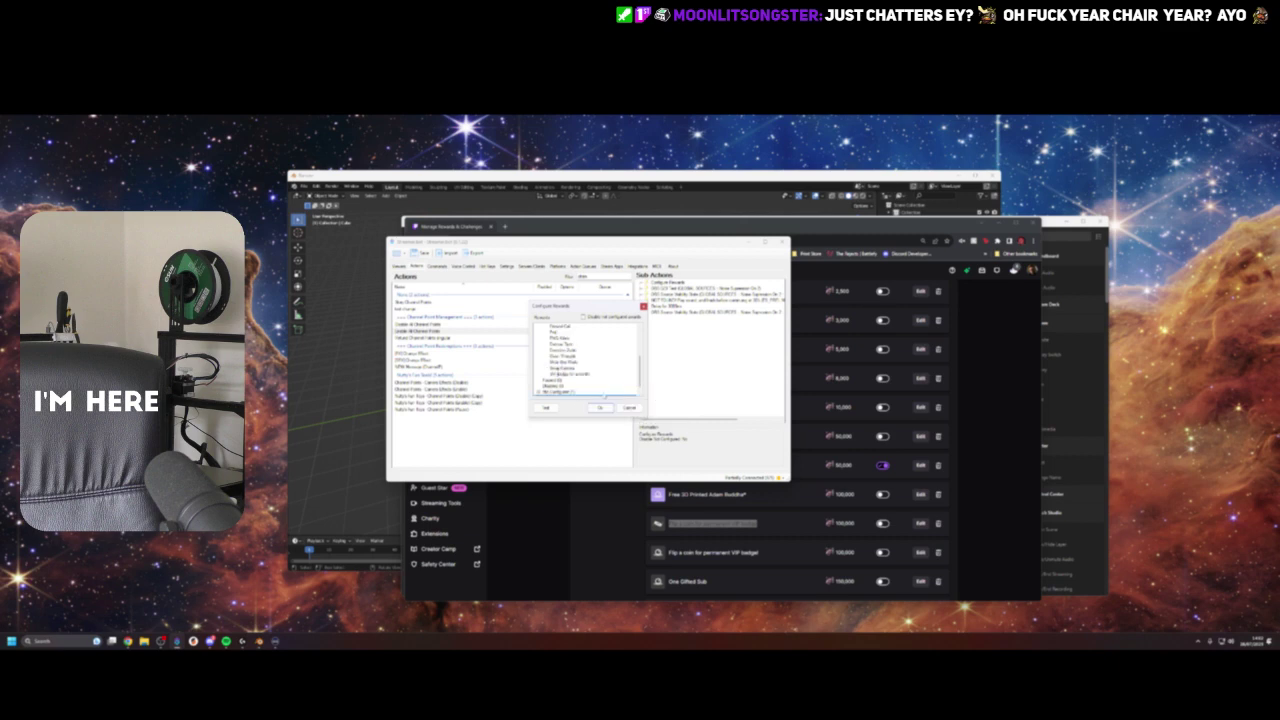
pyautogui.rightClick(563, 392)
pyautogui.click(636, 398)
pyautogui.click(600, 407)
pyautogui.click(426, 254)
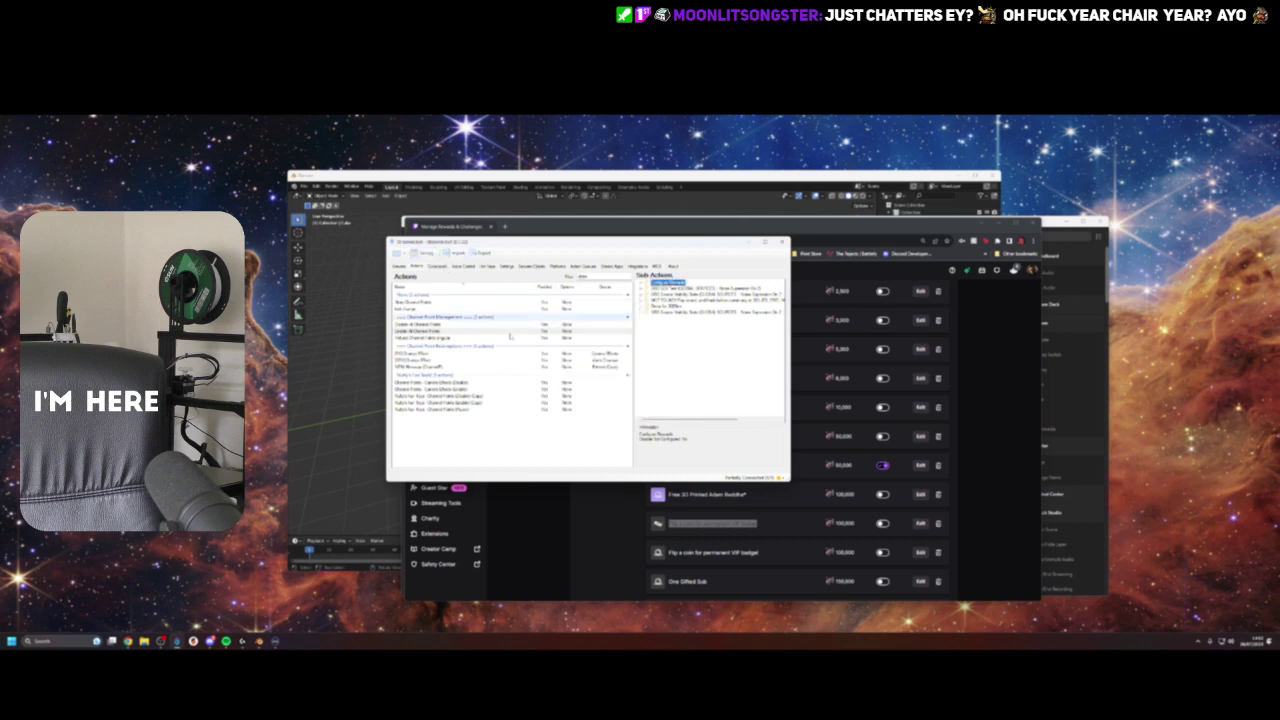
# Step: Bring the OBS window into view and examine the channel's rewards list in its stream chat, then put the window away
pyautogui.click(322, 399)
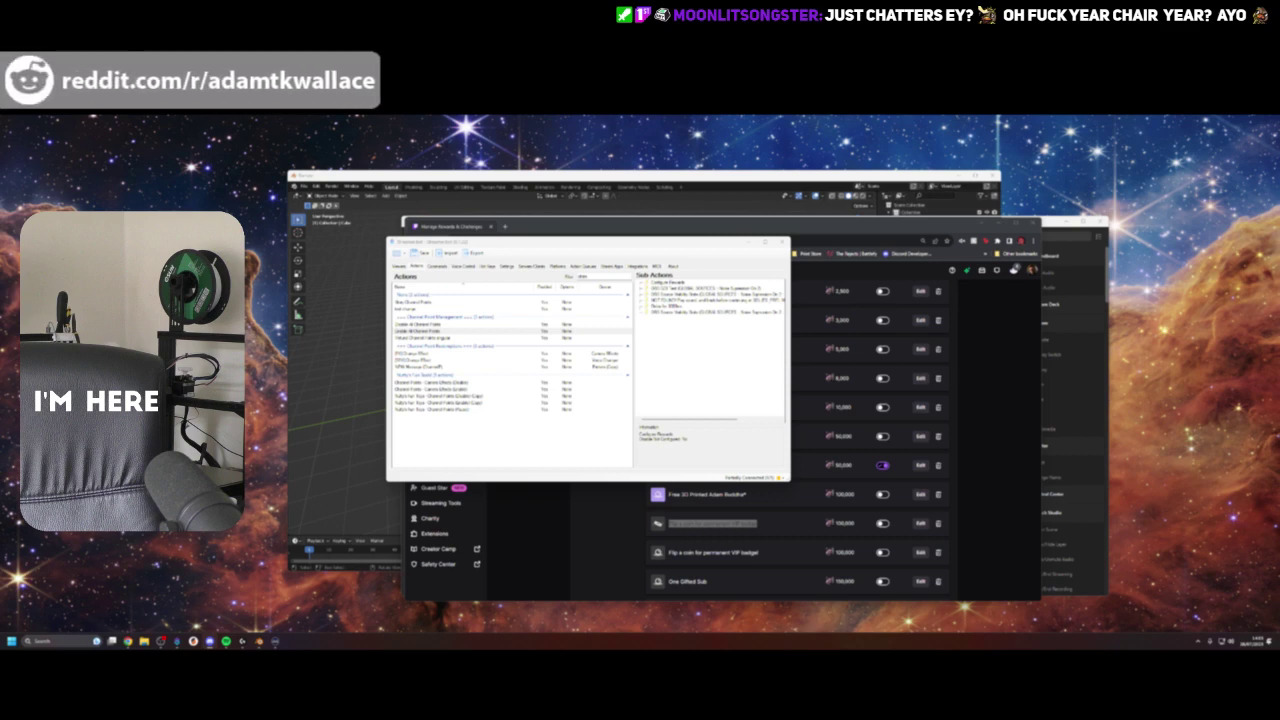
pyautogui.click(472, 449)
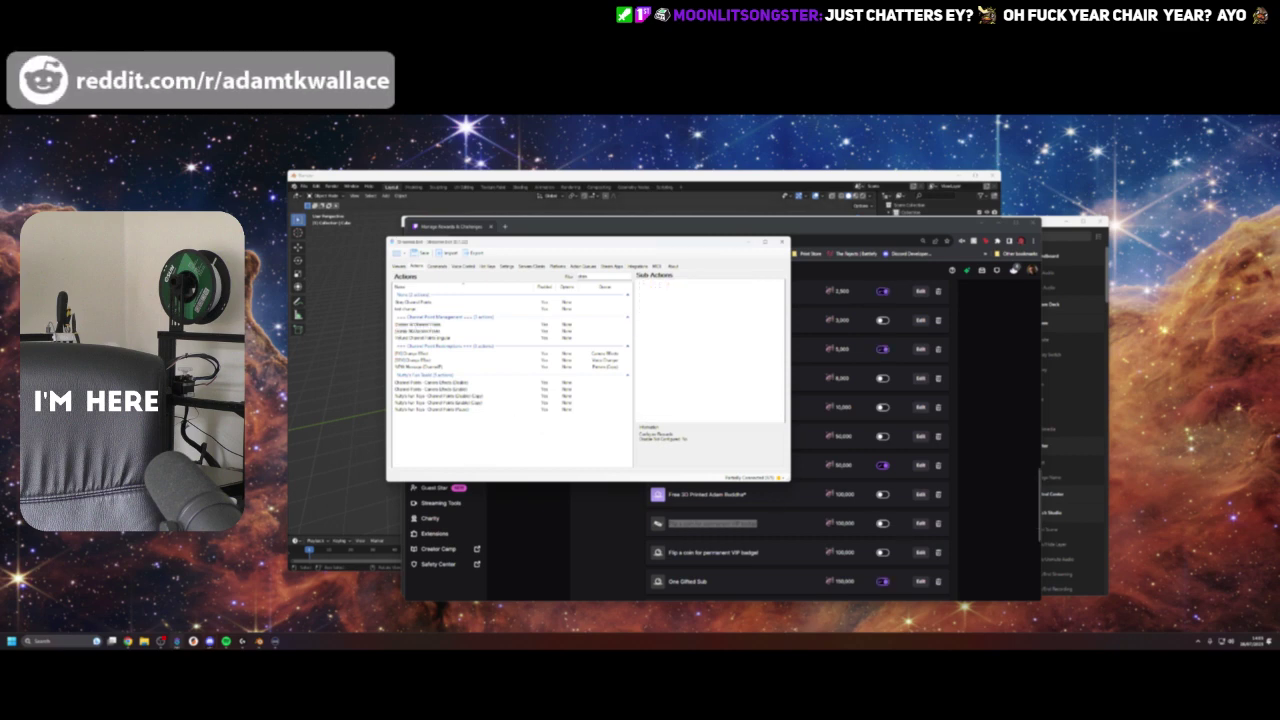
pyautogui.moveTo(1279, 250); pyautogui.dragTo(570, 234)
pyautogui.scroll(-2, 552, 426)
pyautogui.scroll(-3, 553, 426)
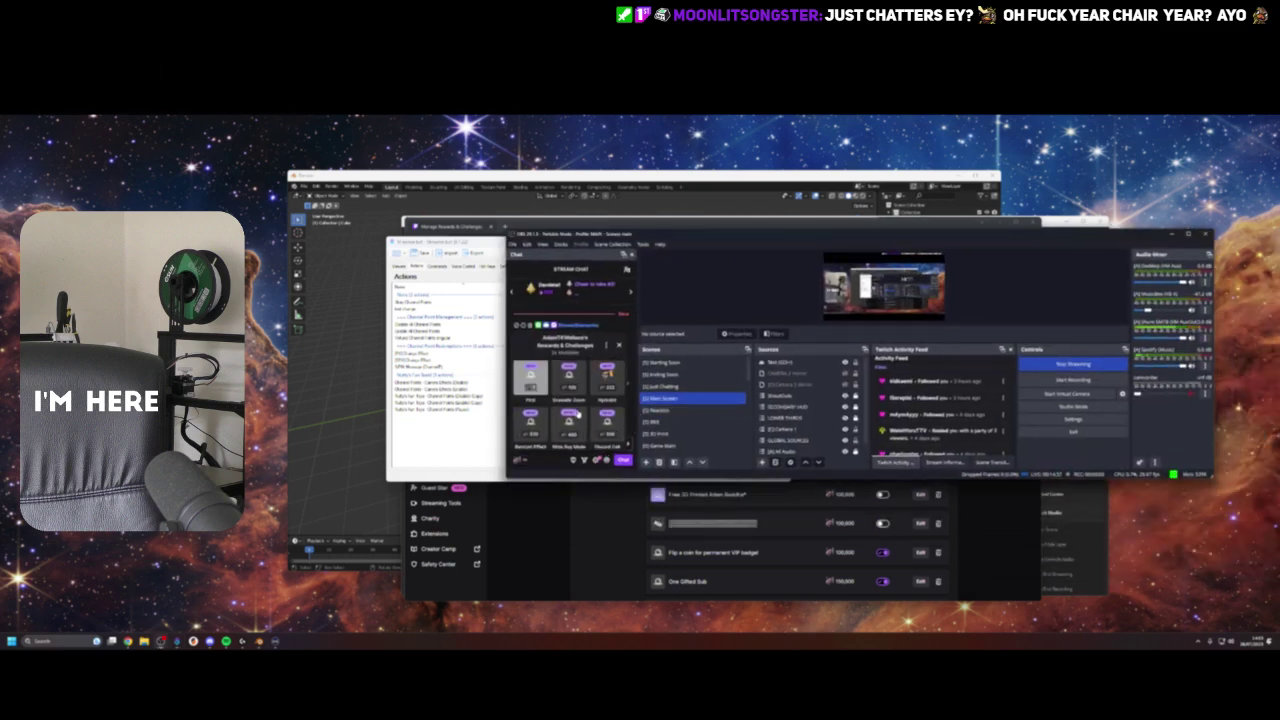
pyautogui.scroll(-5, 577, 415)
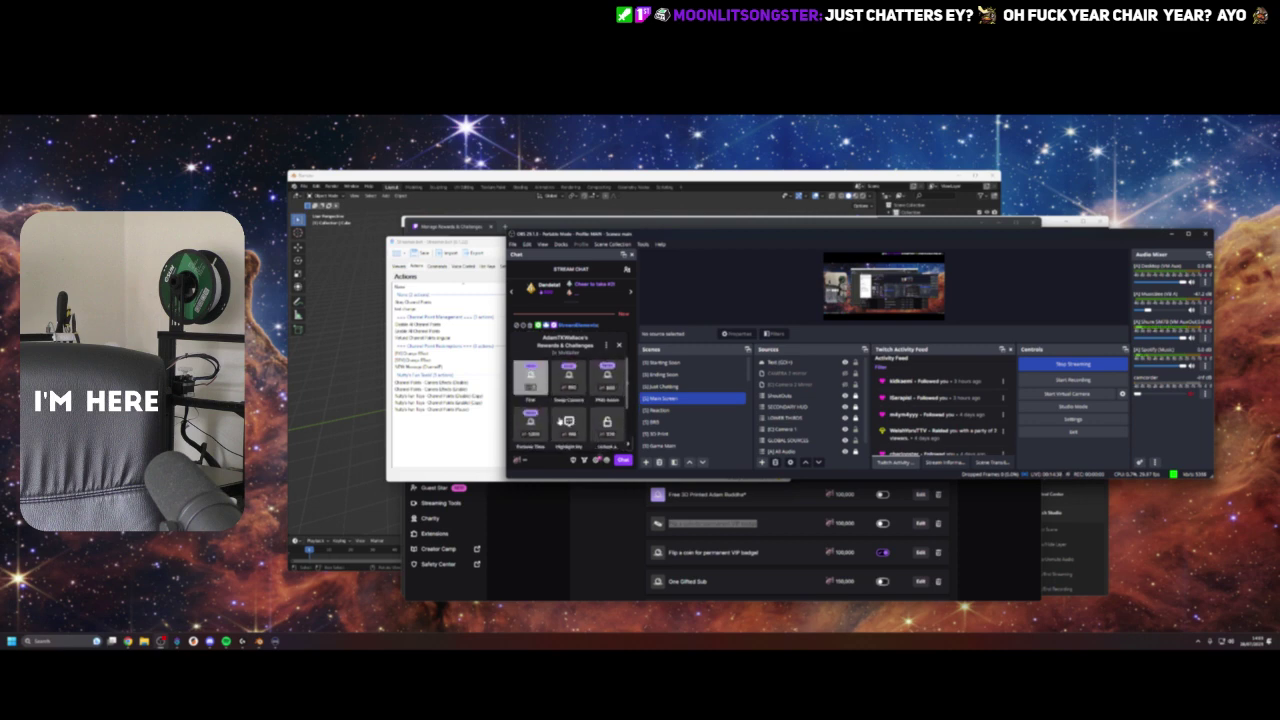
pyautogui.scroll(-2, 559, 421)
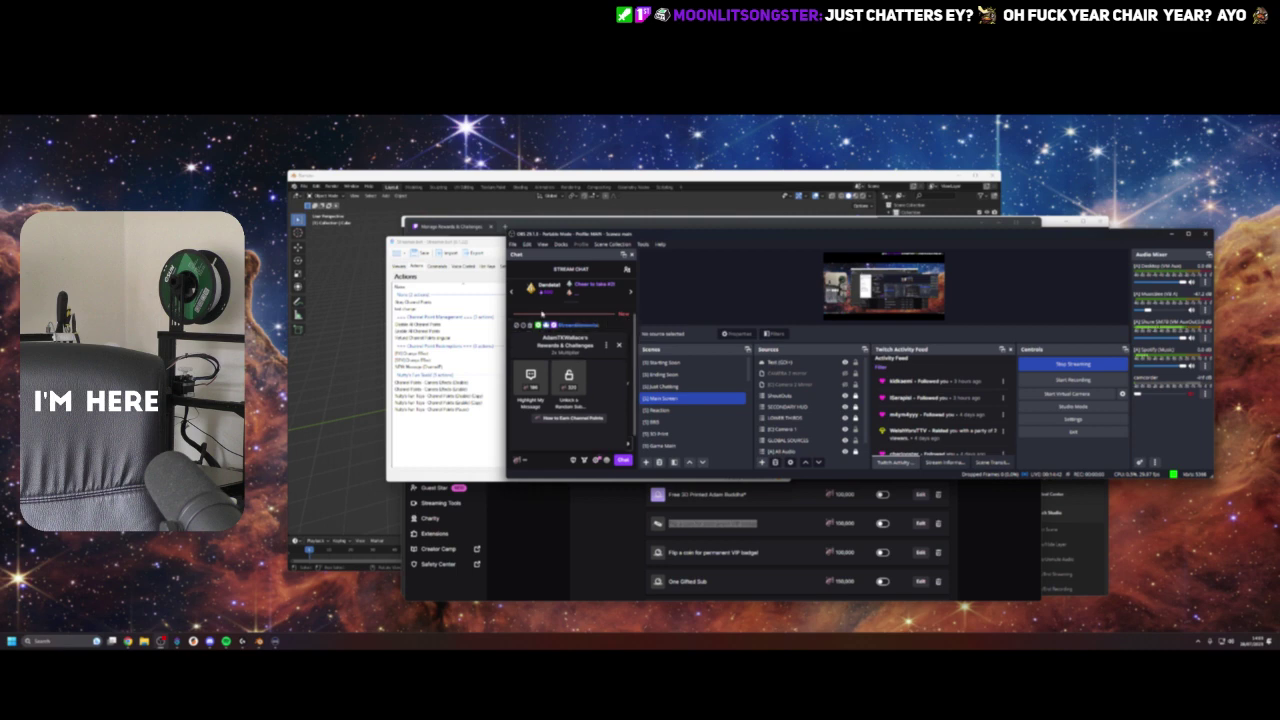
pyautogui.click(619, 345)
pyautogui.moveTo(657, 232); pyautogui.dragTo(1279, 300)
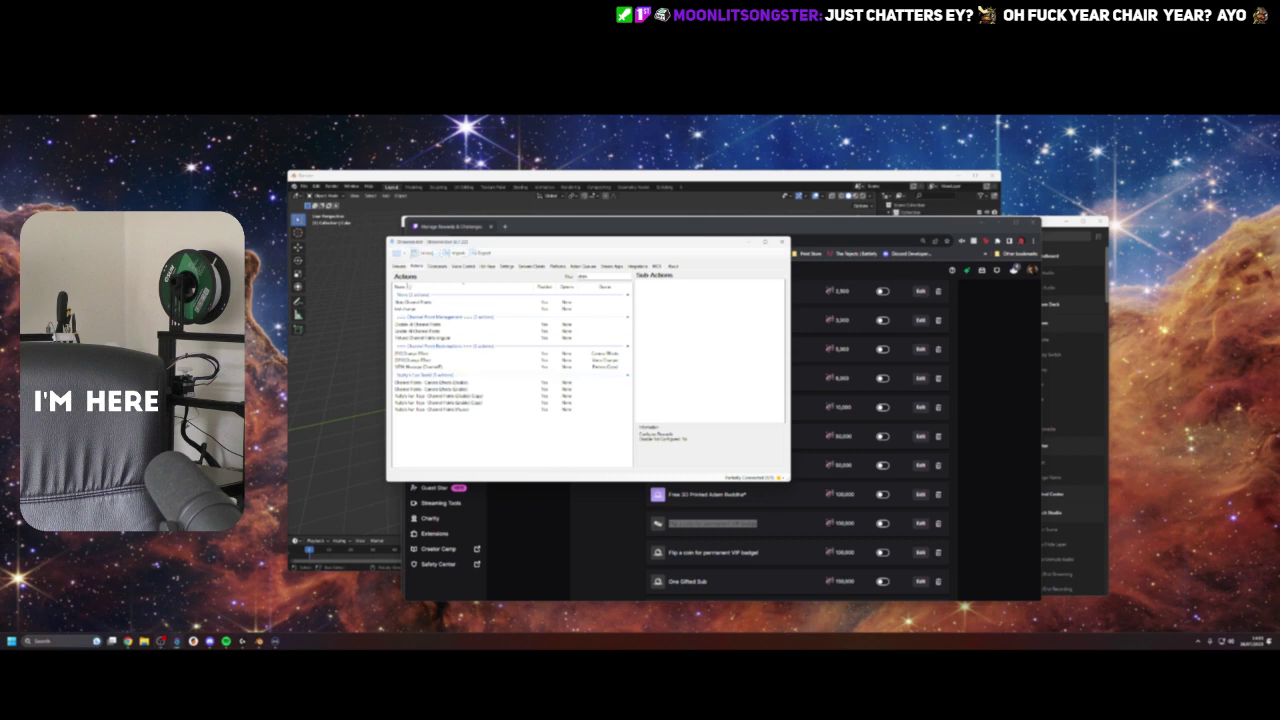
# Step: Switch to Blender and select the default cube
pyautogui.click(440, 176)
pyautogui.click(529, 377)
pyautogui.moveTo(640, 410)
pyautogui.mouseDown(button='middle')
pyautogui.moveTo(660, 443)
pyautogui.moveTo(670, 412)
pyautogui.moveTo(650, 429)
pyautogui.mouseUp(button='middle')
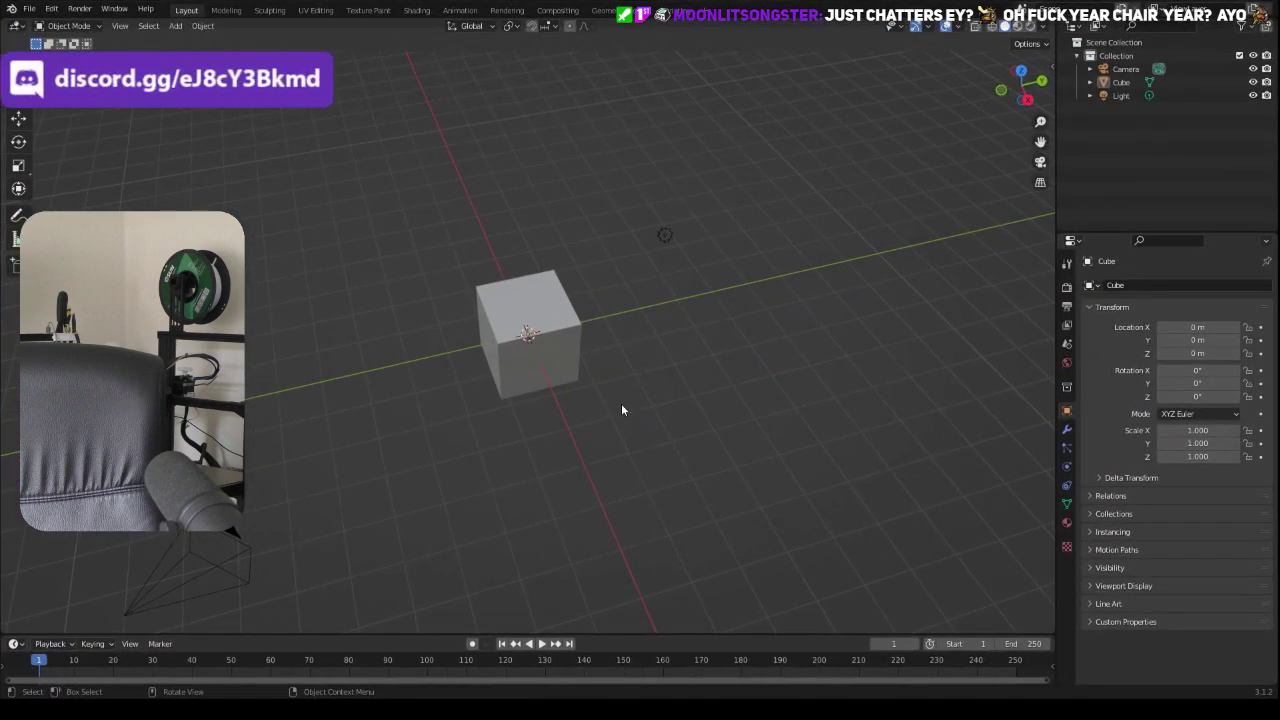
pyautogui.moveTo(634, 395); pyautogui.dragTo(530, 404, button='middle')
pyautogui.moveTo(435, 419); pyautogui.dragTo(630, 392, button='middle')
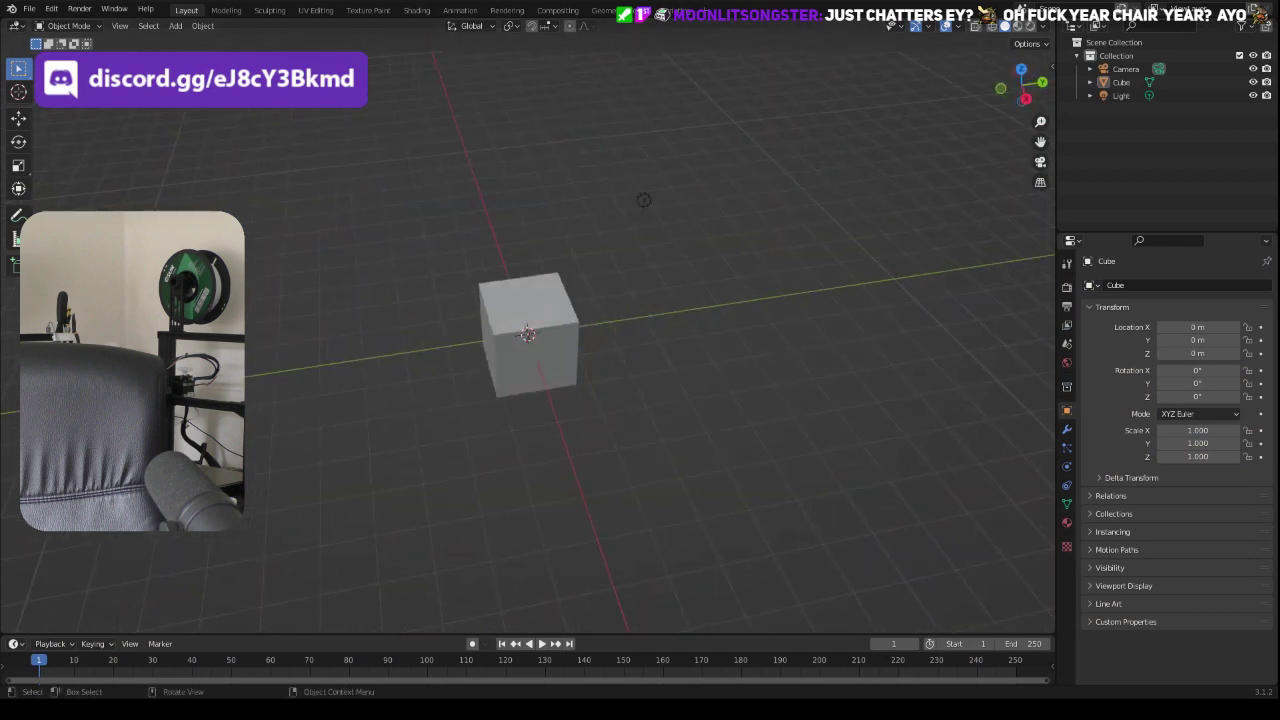
pyautogui.click(530, 345)
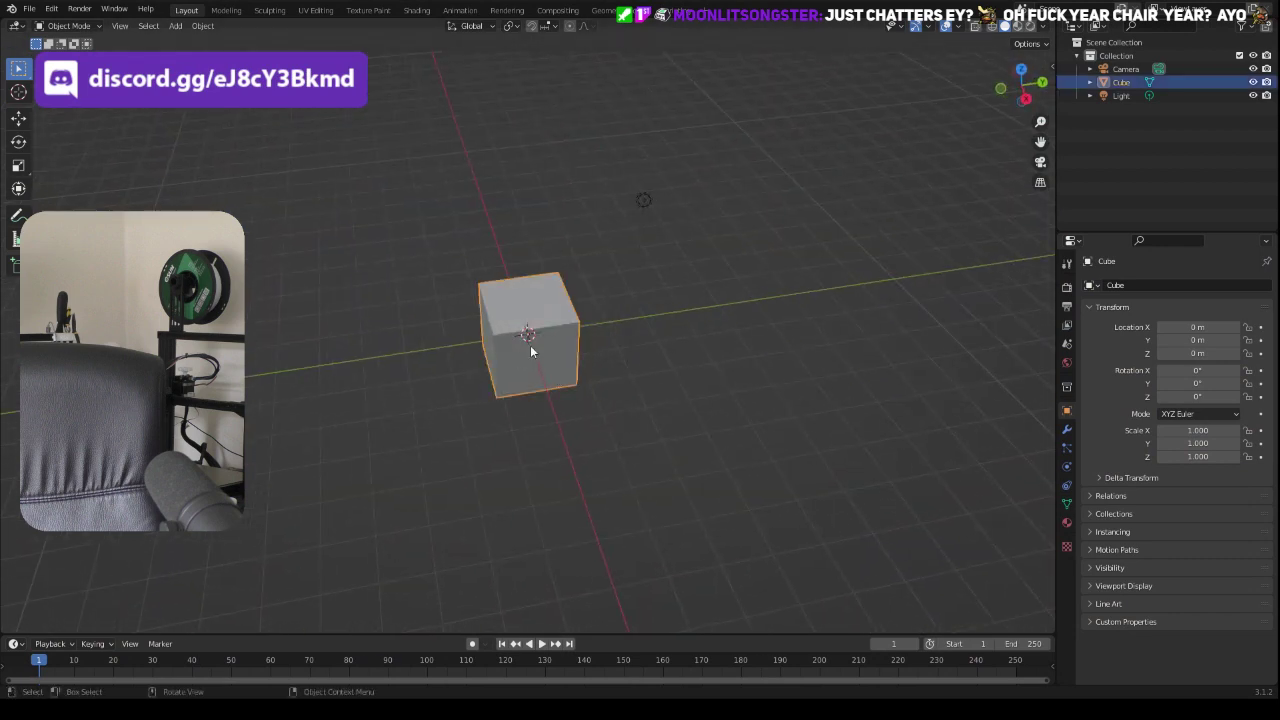
pyautogui.moveTo(530, 345); pyautogui.dragTo(592, 323, button='middle')
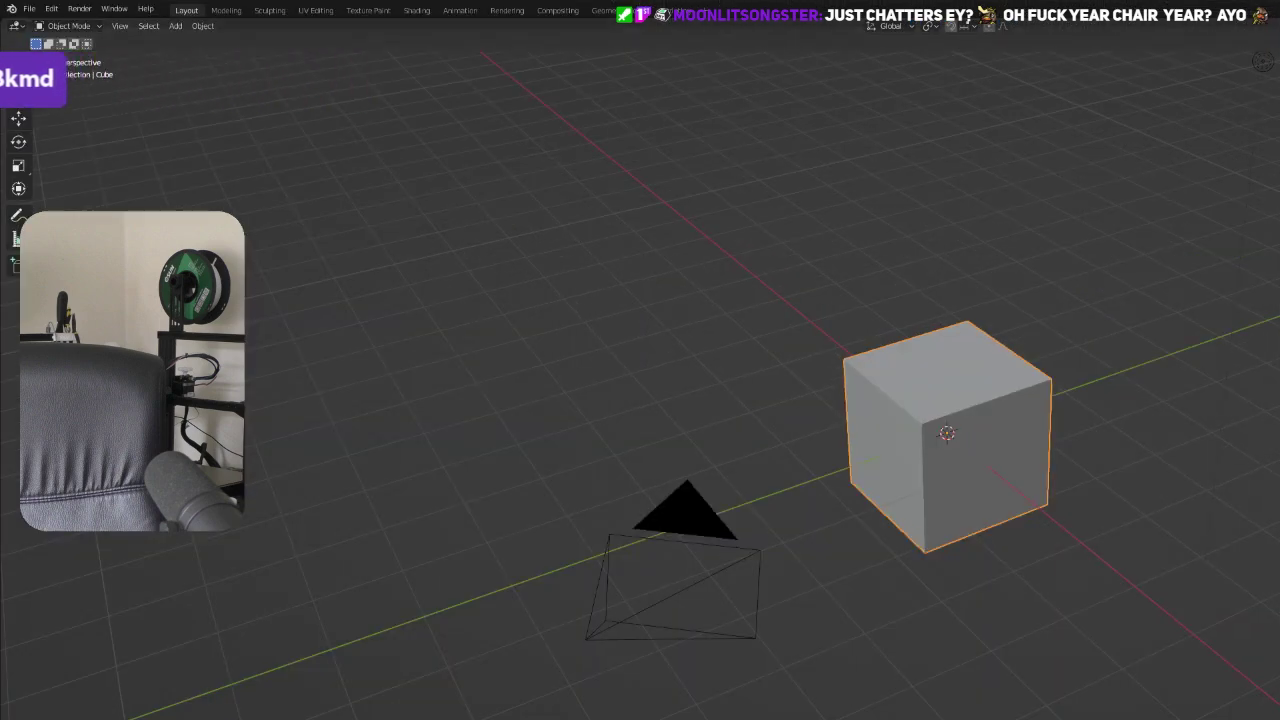
# Step: Scale the cube up to about 11 and raise it about 10.75 m along Z
pyautogui.moveTo(627, 295); pyautogui.dragTo(638, 415, button='middle')
pyautogui.press('s')
pyautogui.click(891, 308)
pyautogui.scroll(-6, 891, 308)
pyautogui.press('s')
pyautogui.click(909, 376)
pyautogui.press('g')
pyautogui.press('z')
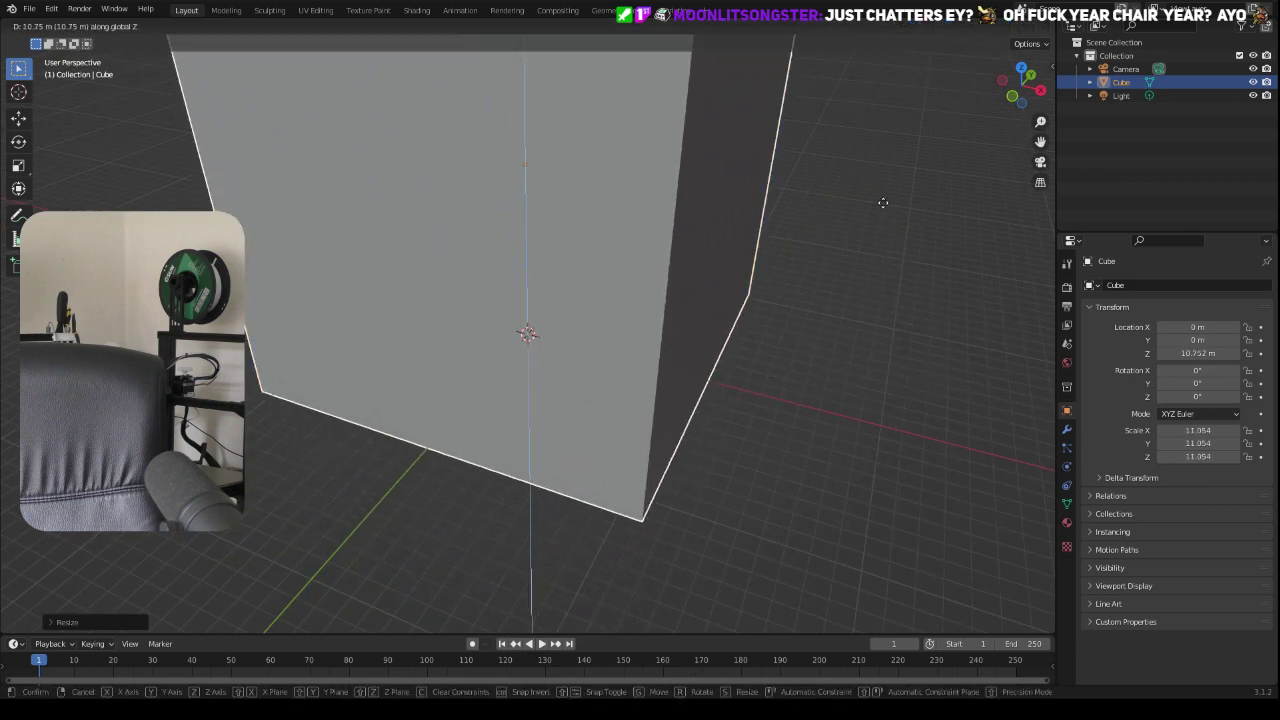
pyautogui.click(883, 201)
# Step: Enlarge the cube to a scale of about 18.5 and raise it to about 20.3 m on Z
pyautogui.scroll(-4, 860, 230)
pyautogui.moveTo(725, 410); pyautogui.dragTo(783, 347, button='middle')
pyautogui.press('s')
pyautogui.click(972, 354)
pyautogui.press('g')
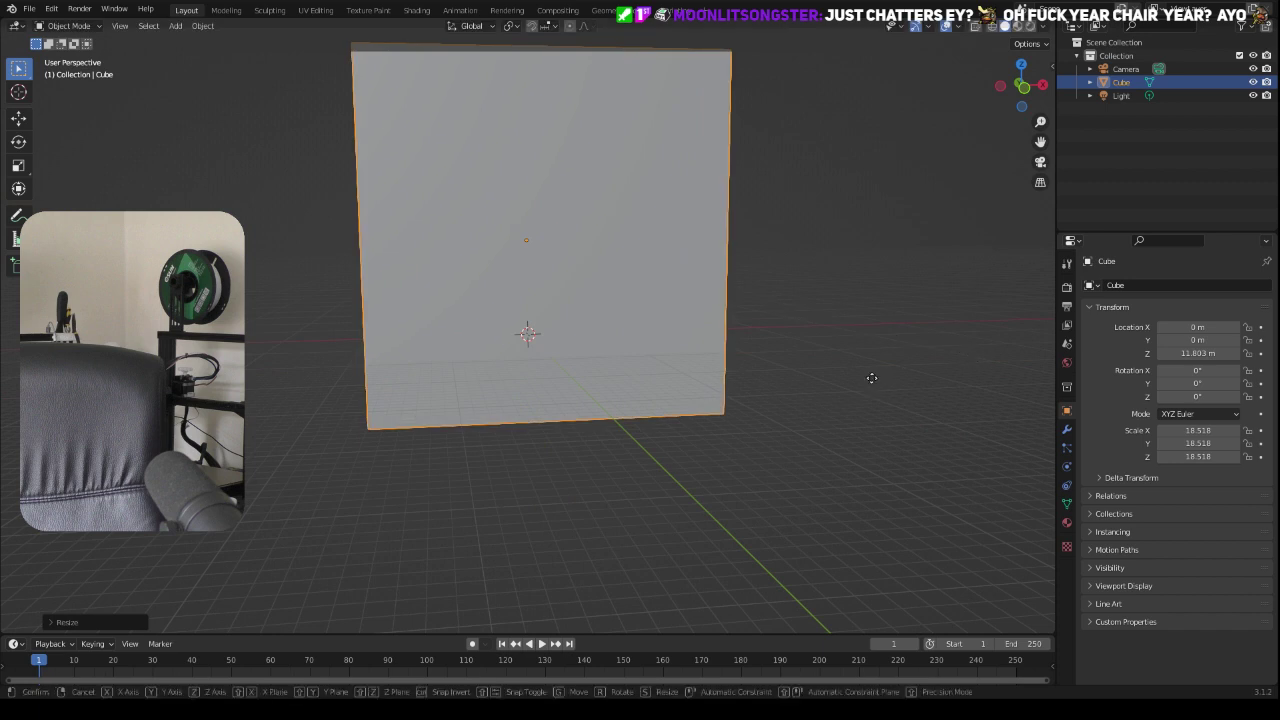
pyautogui.press('z')
pyautogui.click(874, 305)
# Step: Enlarge the cube to a scale of about 35 and raise it to about 35.2 m on Z
pyautogui.scroll(-6, 874, 309)
pyautogui.scroll(4, 800, 320)
pyautogui.press('s')
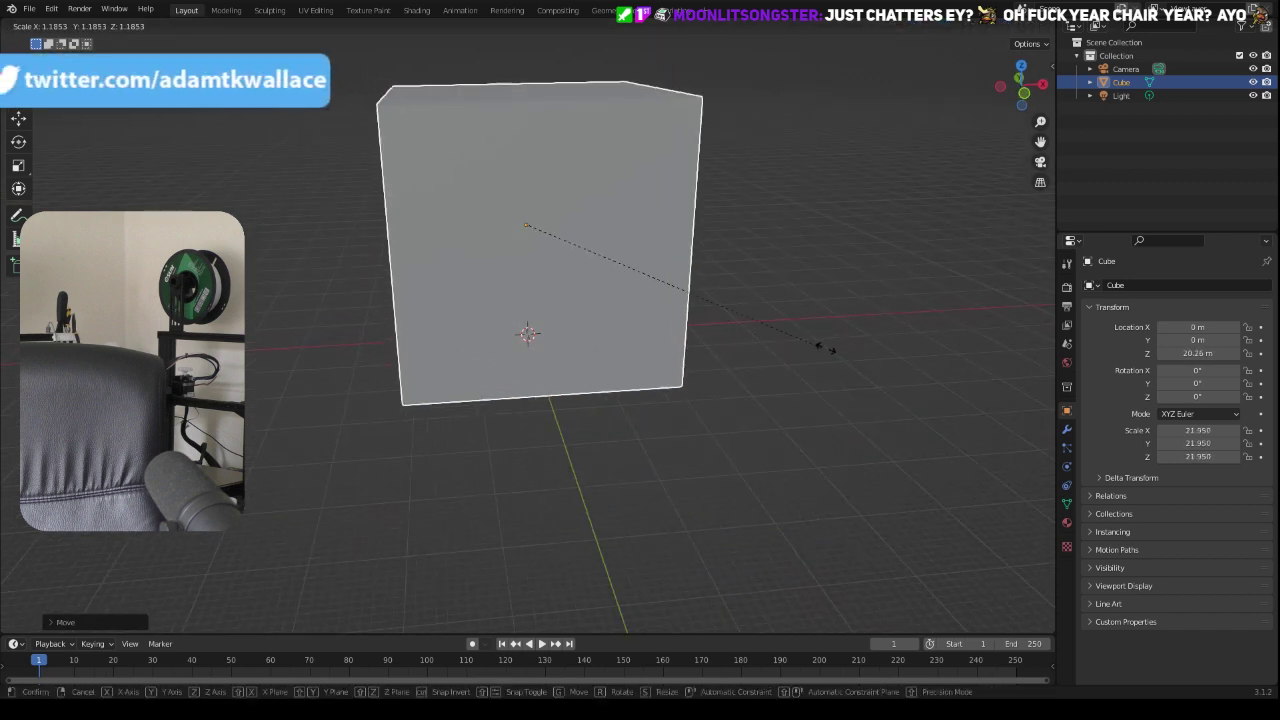
pyautogui.click(1015, 344)
pyautogui.press('g')
pyautogui.press('z')
pyautogui.click(992, 259)
# Step: Try stretching the cube along the global X axis and undo the change
pyautogui.scroll(-3, 800, 443)
pyautogui.moveTo(800, 443); pyautogui.dragTo(752, 486, button='middle')
pyautogui.press('s')
pyautogui.press('x')
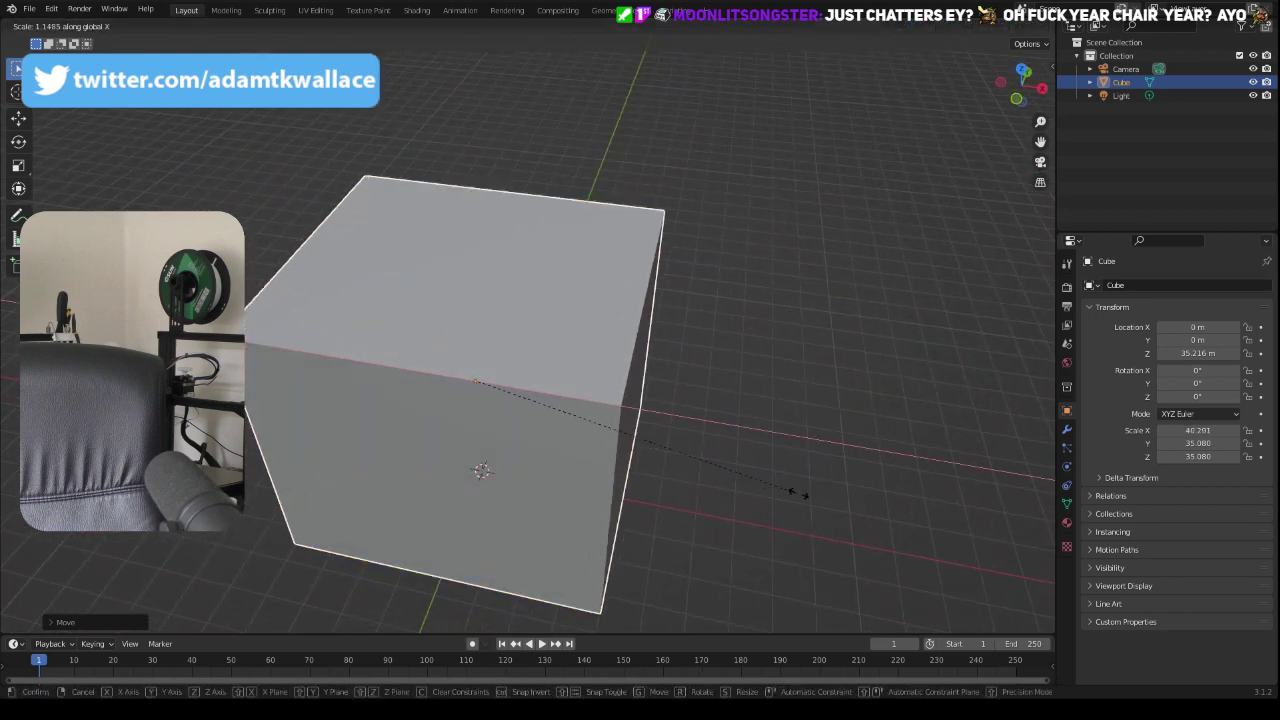
pyautogui.click(800, 497)
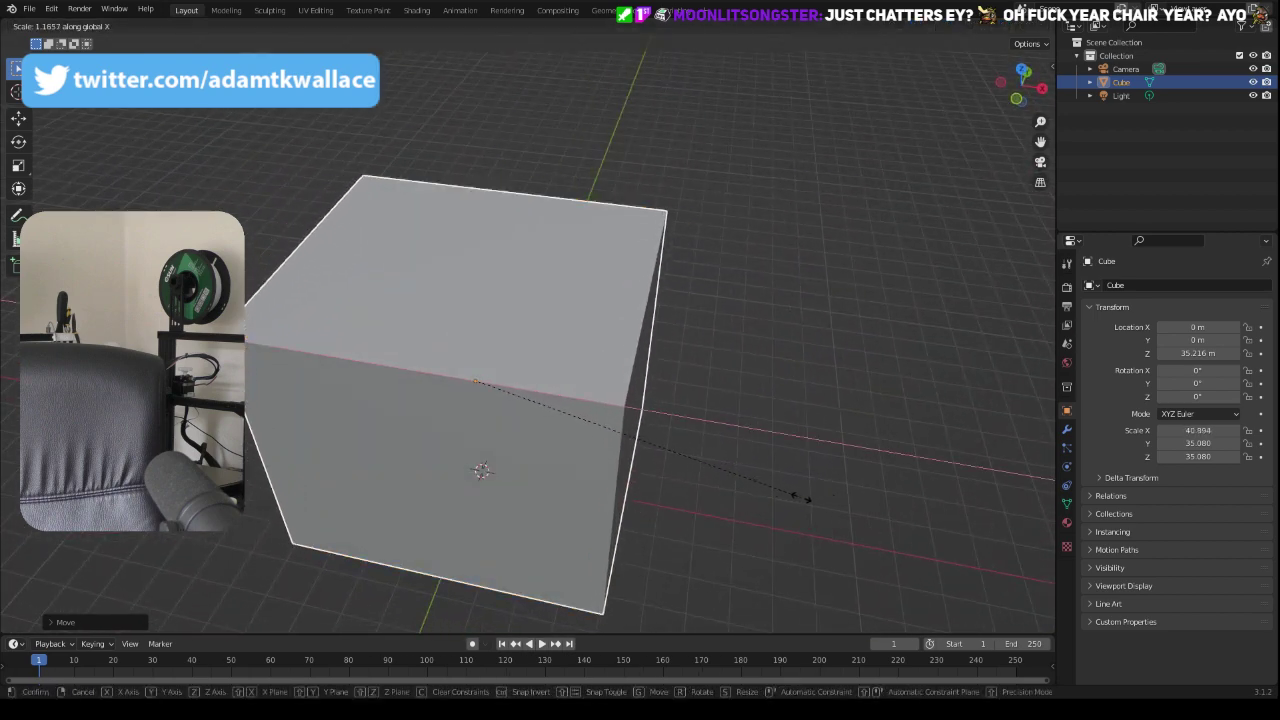
pyautogui.moveTo(800, 497); pyautogui.dragTo(829, 487, button='middle')
pyautogui.hotkey('ctrl', 'z')
# Step: Delete the cube's near upper corner vertex in Edit Mode, leaving two walls and a floor, and return to Object Mode
pyautogui.press('Tab')
pyautogui.click(589, 356)
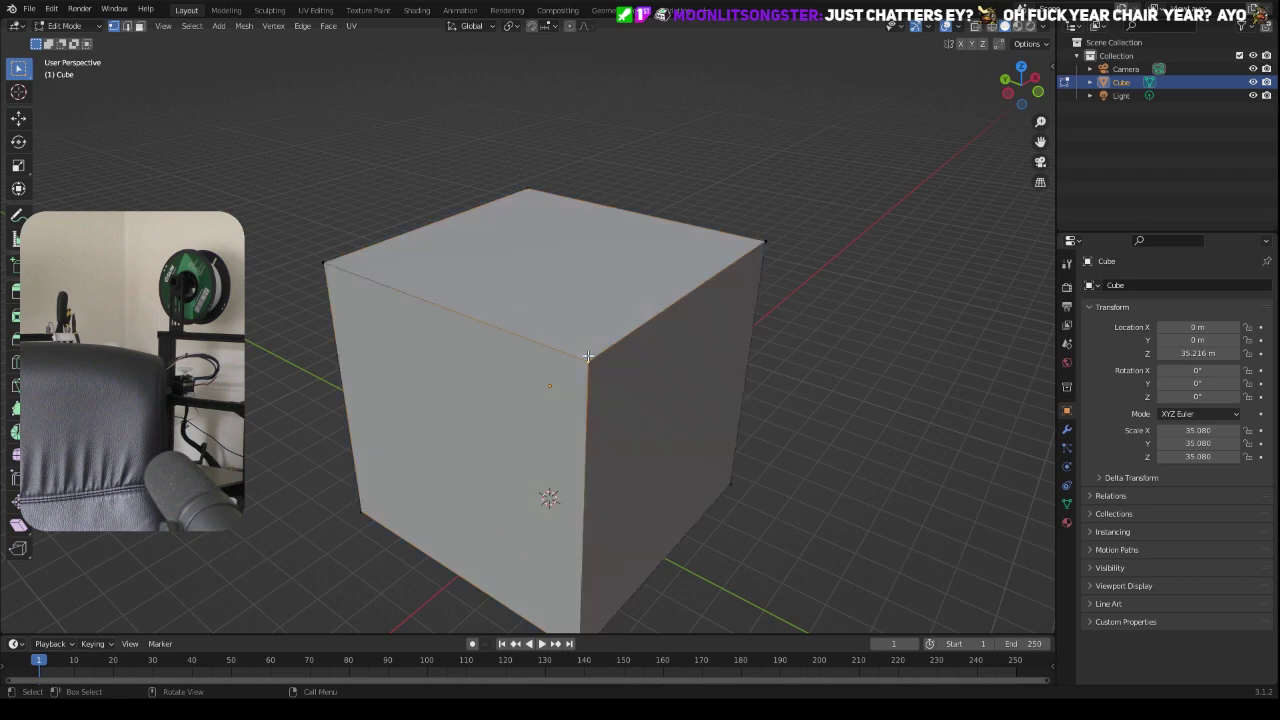
pyautogui.rightClick(589, 356)
pyautogui.press('Escape')
pyautogui.press('x')
pyautogui.click(594, 368)
pyautogui.moveTo(663, 398)
pyautogui.mouseDown(button='middle')
pyautogui.moveTo(655, 405)
pyautogui.moveTo(740, 372)
pyautogui.moveTo(795, 394)
pyautogui.moveTo(709, 394)
pyautogui.moveTo(726, 389)
pyautogui.moveTo(749, 431)
pyautogui.moveTo(640, 400)
pyautogui.mouseUp(button='middle')
pyautogui.press('Tab')
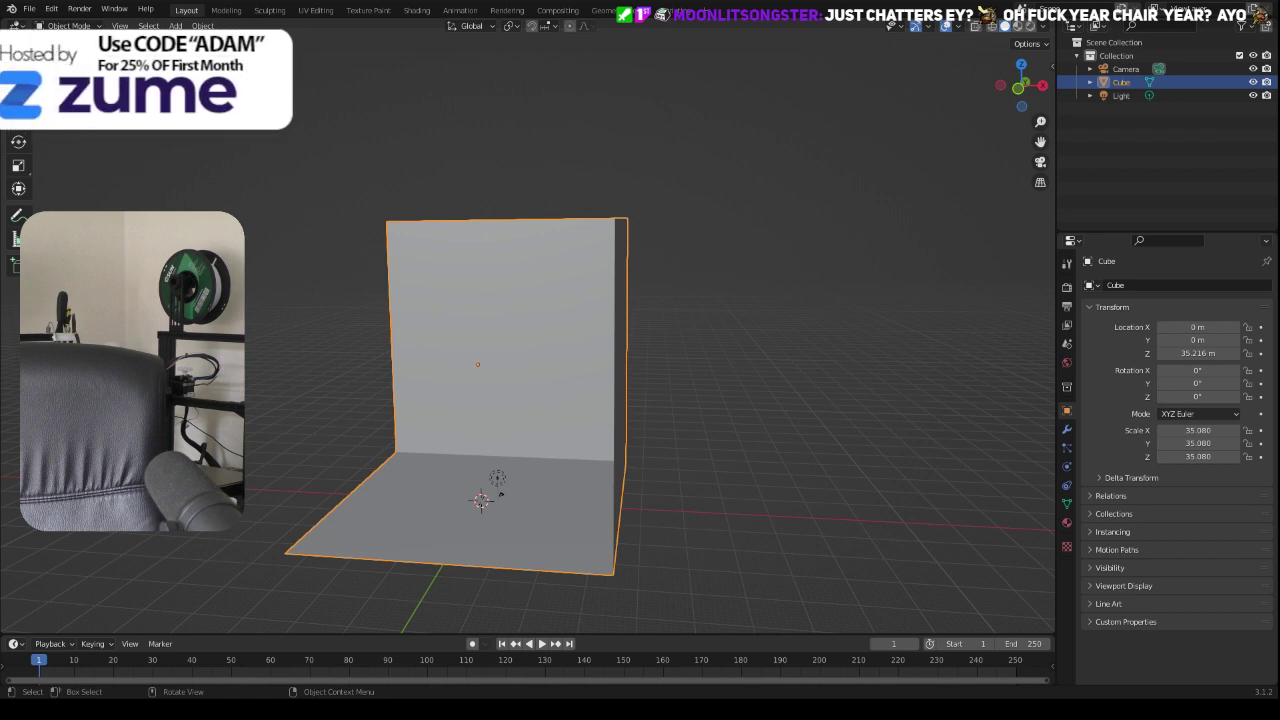
# Step: Add a Solidify modifier to the open cube and inspect its walls from different angles
pyautogui.moveTo(474, 290); pyautogui.dragTo(441, 364, button='middle')
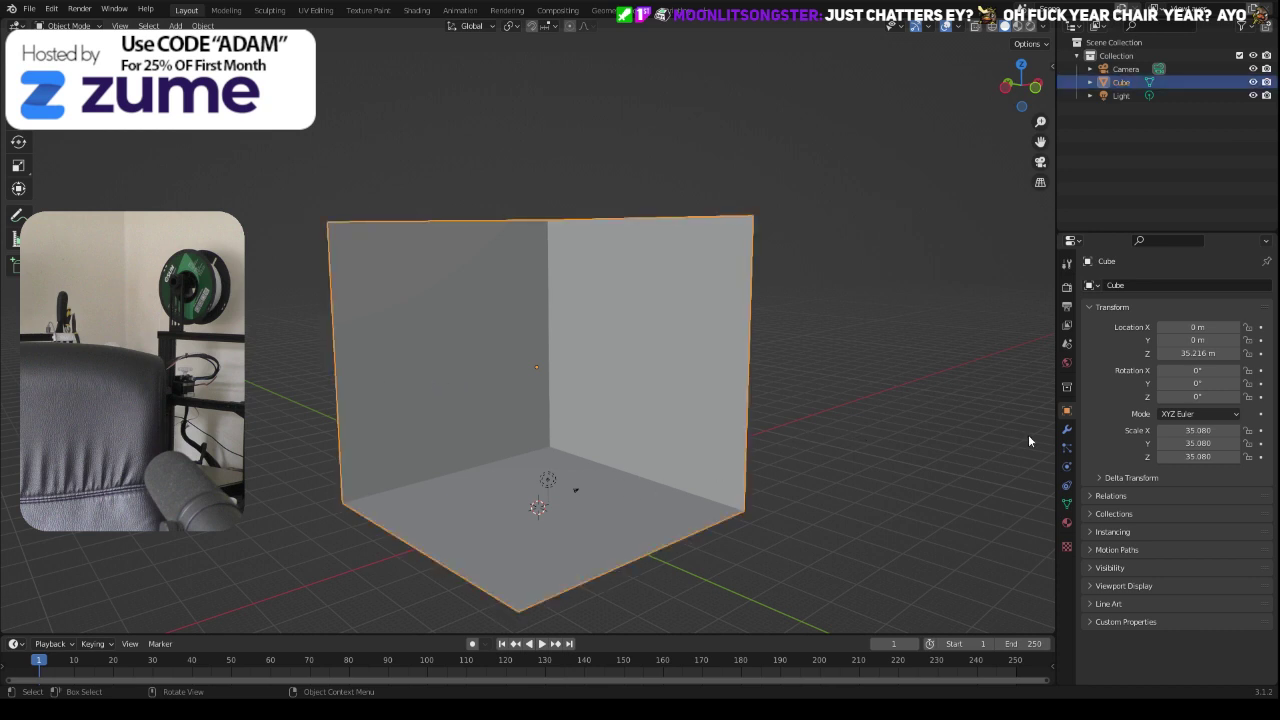
pyautogui.click(1066, 429)
pyautogui.click(1123, 286)
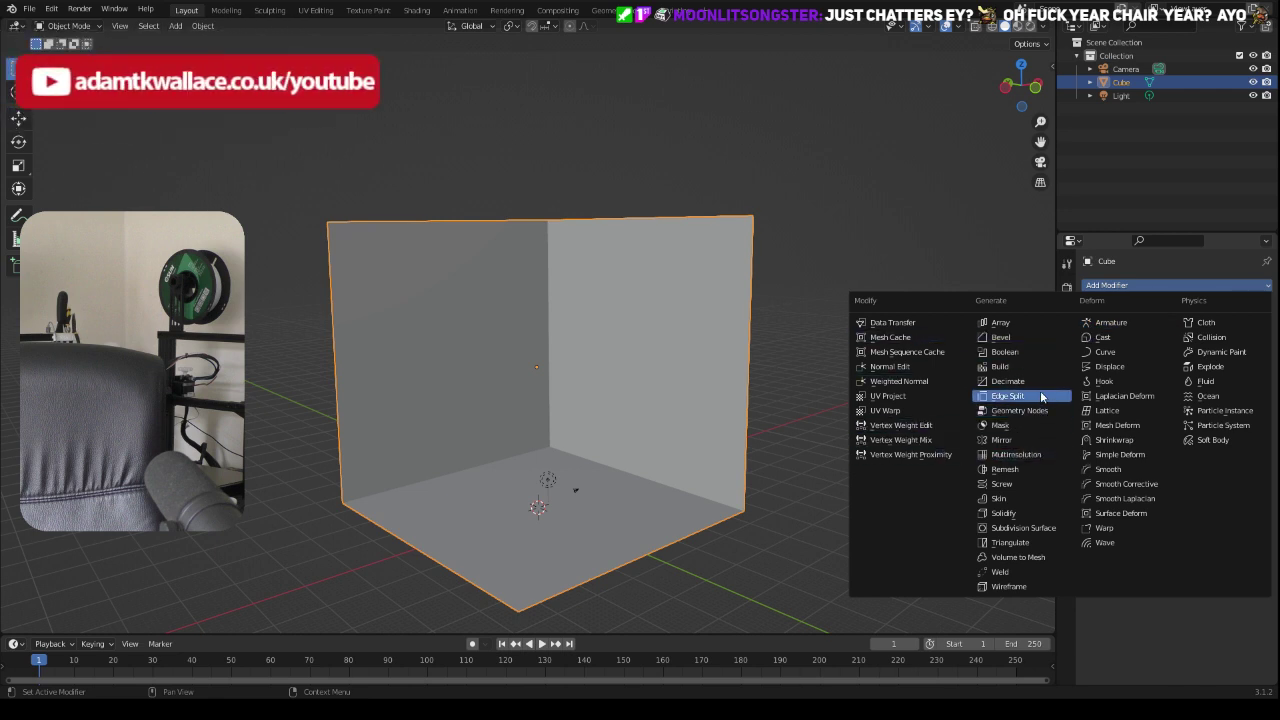
pyautogui.click(1043, 514)
pyautogui.moveTo(771, 399); pyautogui.dragTo(826, 426, button='middle')
pyautogui.scroll(6, 827, 427)
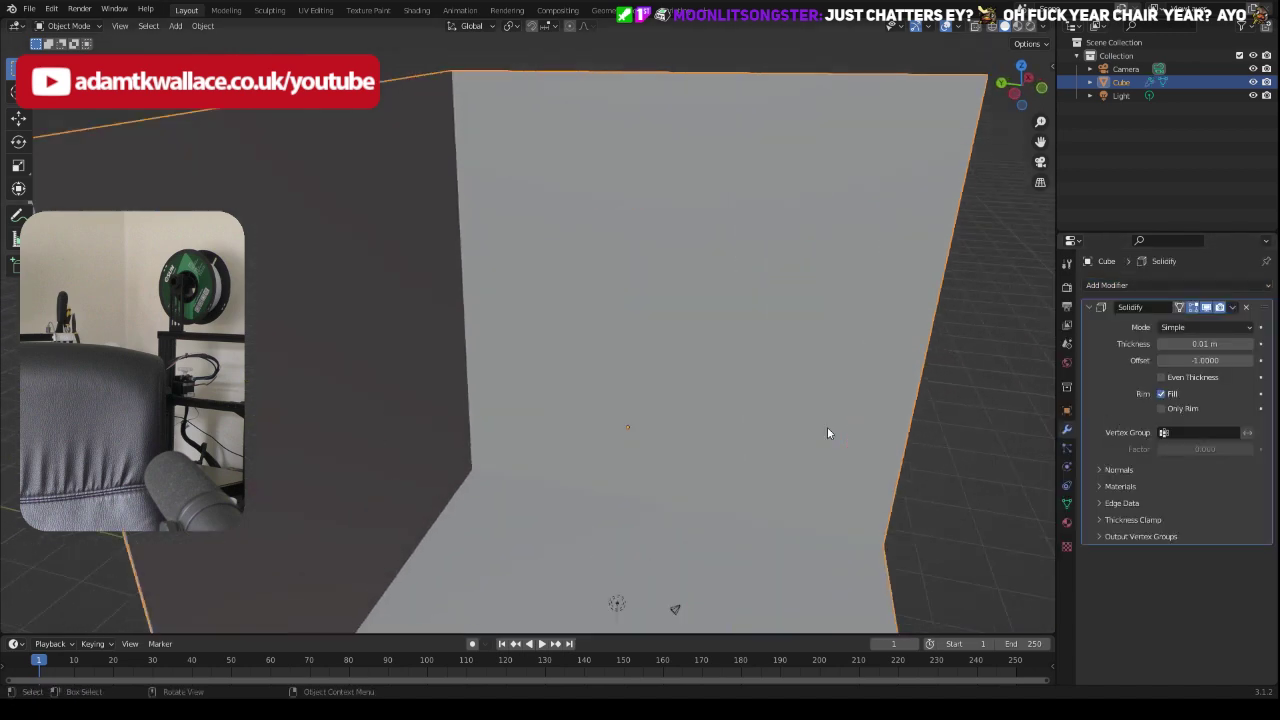
pyautogui.scroll(-4, 848, 404)
pyautogui.moveTo(913, 390); pyautogui.dragTo(942, 348, button='middle')
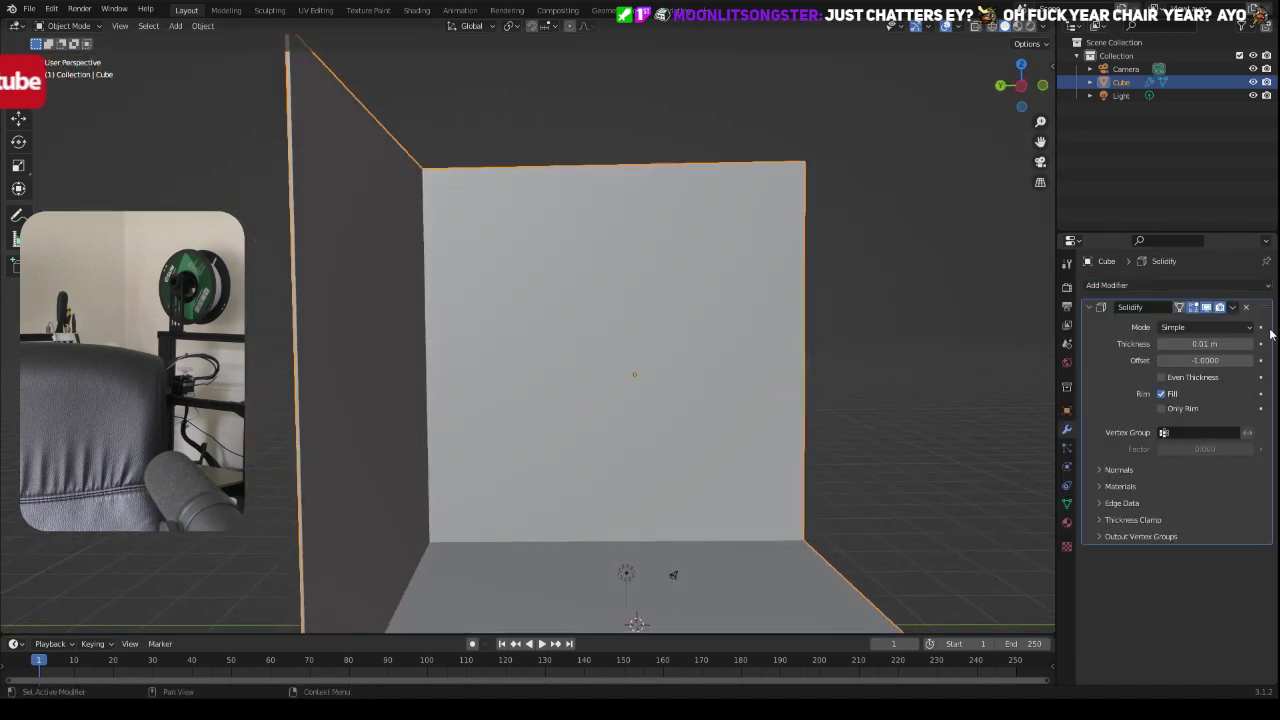
# Step: Set the Solidify modifier's thickness to -0.1 m on the open cube and deselect it
pyautogui.click(1233, 330)
pyautogui.click(1214, 357)
pyautogui.click(1196, 330)
pyautogui.click(1194, 342)
pyautogui.moveTo(1203, 343)
pyautogui.mouseDown()
pyautogui.moveTo(1235, 343)
pyautogui.moveTo(1186, 343)
pyautogui.mouseUp()
pyautogui.scroll(-3, 660, 394)
pyautogui.moveTo(660, 394); pyautogui.dragTo(665, 426, button='middle')
pyautogui.scroll(-2, 659, 420)
pyautogui.scroll(1, 731, 437)
pyautogui.scroll(-1, 750, 458)
pyautogui.click(827, 433)
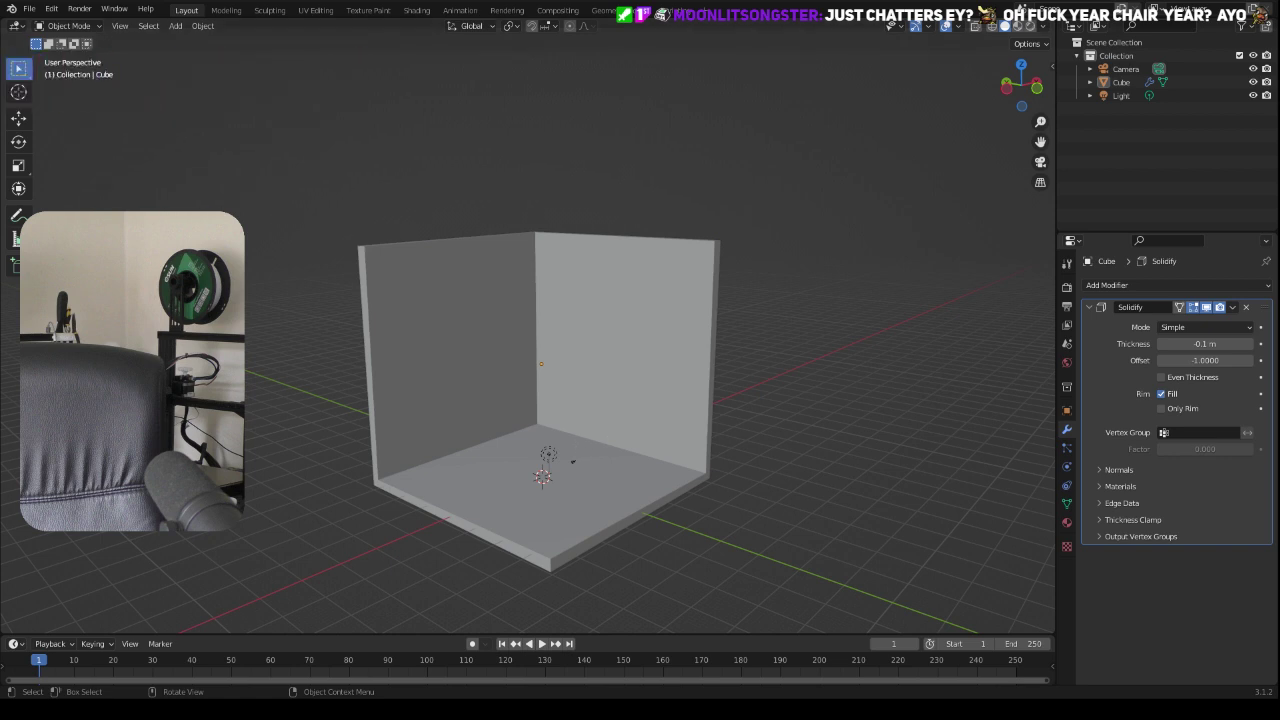
# Step: Scale the room along the global Z axis to about 0.81 of its height, and deselect everything
pyautogui.moveTo(499, 423); pyautogui.dragTo(362, 420, button='middle')
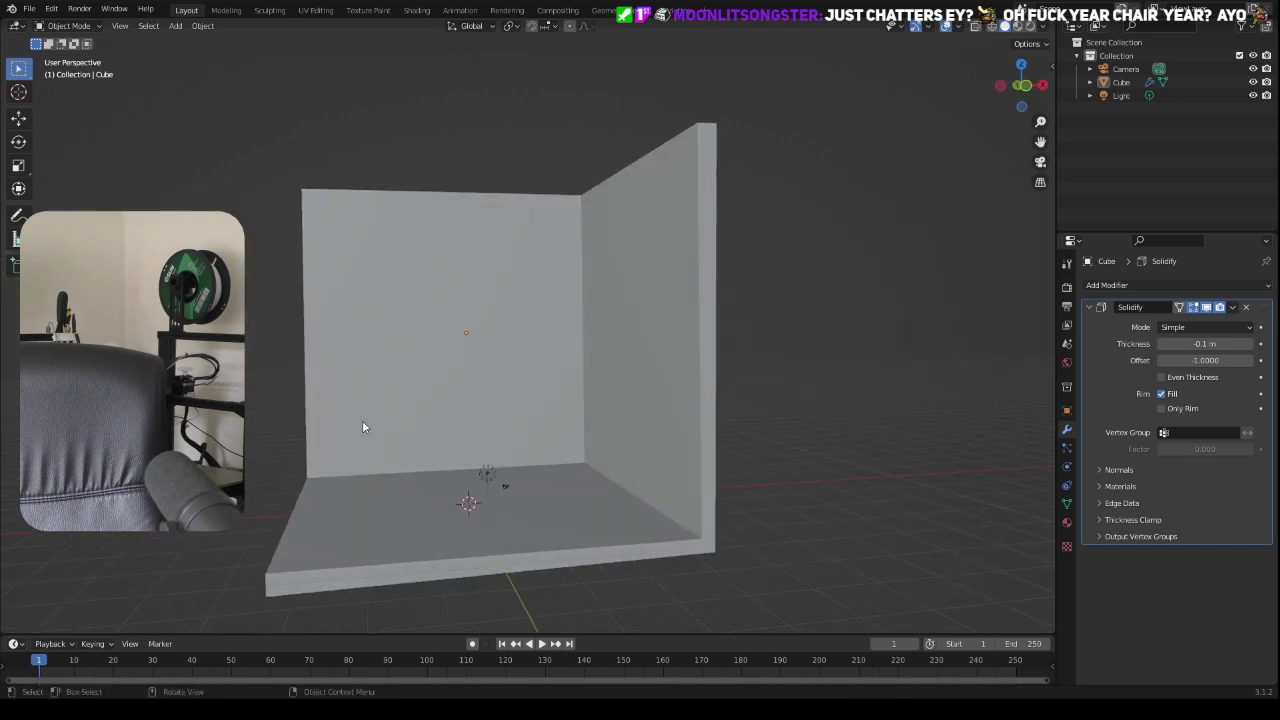
pyautogui.click(362, 420)
pyautogui.press('s')
pyautogui.press('z')
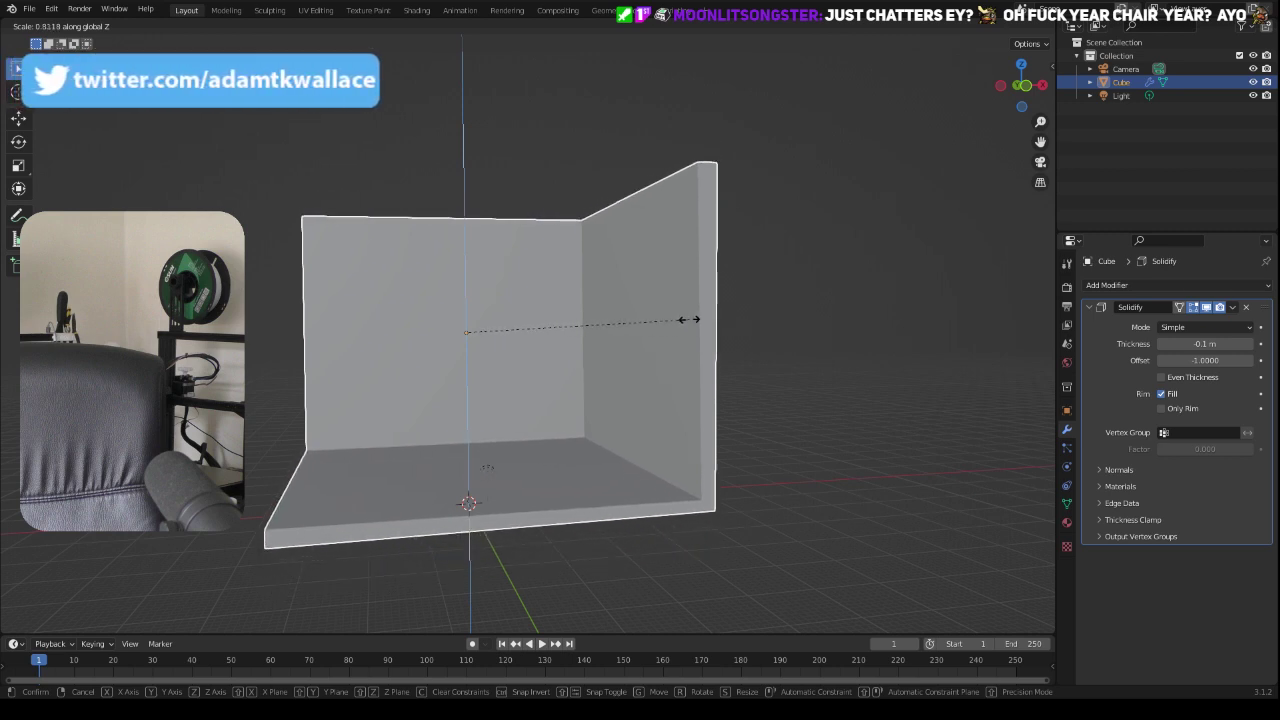
pyautogui.click(689, 320)
pyautogui.hotkey('alt', 'a')
# Step: Delete the light object near the centre of the room
pyautogui.moveTo(685, 418); pyautogui.dragTo(580, 429, button='middle')
pyautogui.click(507, 466)
pyautogui.click(516, 467)
pyautogui.press('Delete')
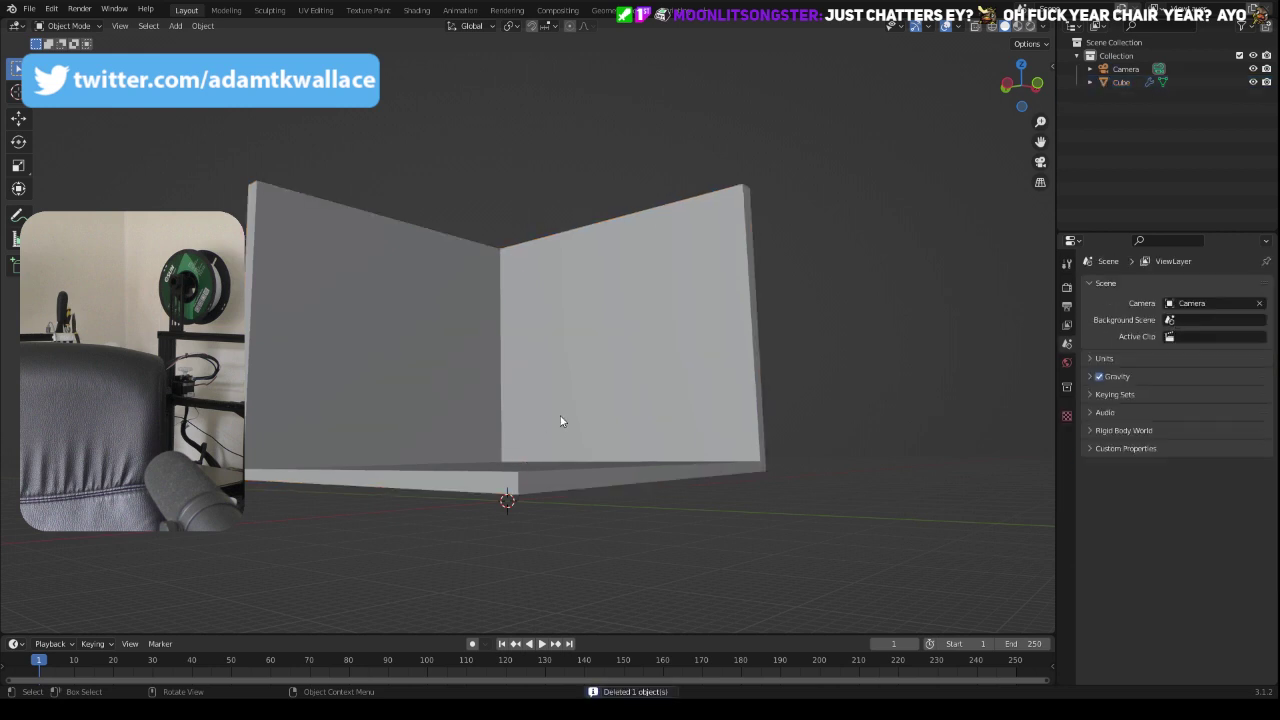
pyautogui.moveTo(560, 420); pyautogui.dragTo(563, 456, button='middle')
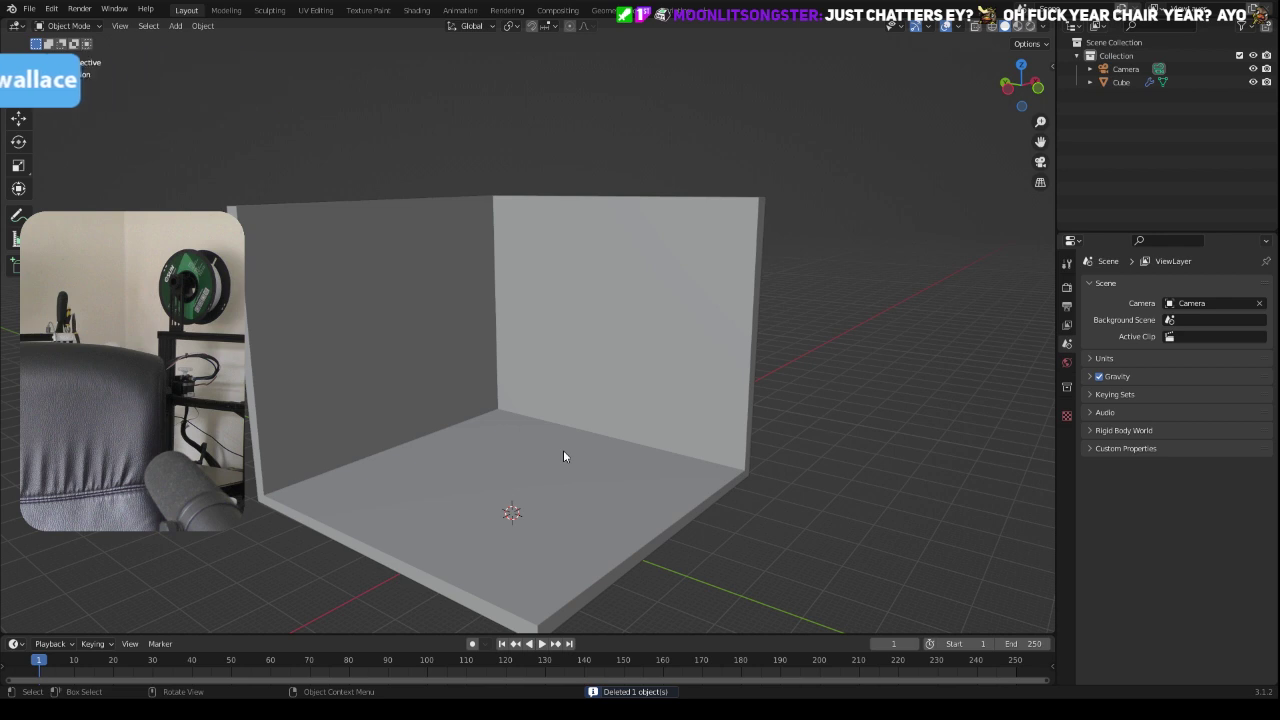
# Step: Add a new mesh cube and raise it to about 35.07 m on Z
pyautogui.hotkey('shift', 'a')
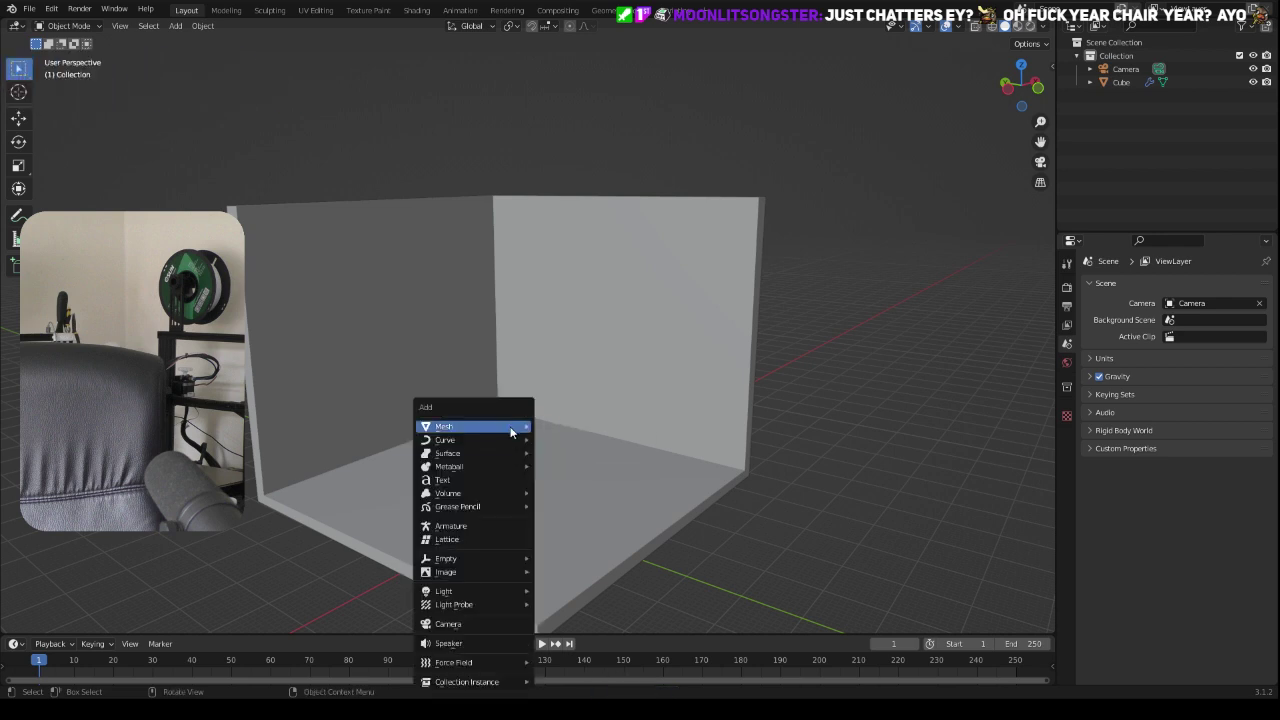
pyautogui.click(572, 441)
pyautogui.press('g')
pyautogui.press('z')
pyautogui.click(700, 267)
# Step: Stretch the new cube along the X axis to a scale of about 1.454 and check its transform values
pyautogui.scroll(5, 663, 326)
pyautogui.press('s')
pyautogui.press('y')
pyautogui.click(795, 310)
pyautogui.press('n')
pyautogui.press('n')
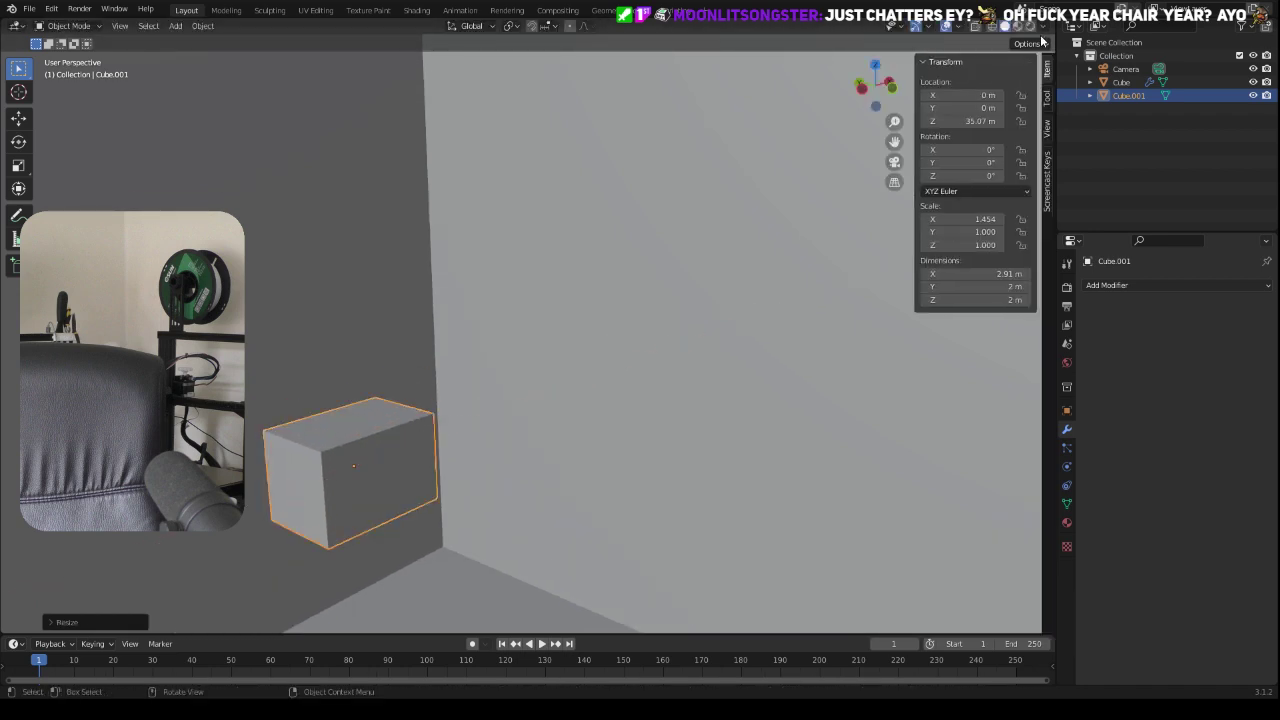
# Step: Change the viewport shading so each object displays in its own colour, and view the small cube against the walls
pyautogui.click(1042, 27)
pyautogui.click(1032, 207)
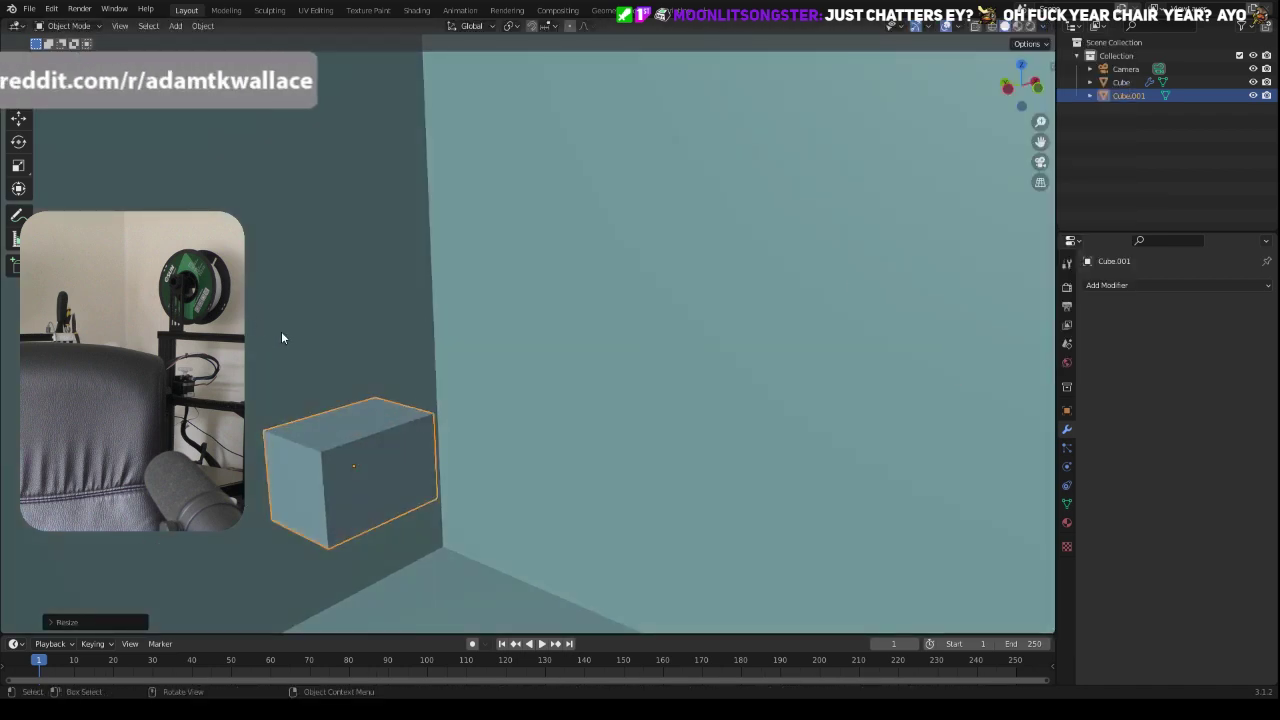
pyautogui.scroll(-4, 471, 352)
pyautogui.scroll(2, 487, 329)
pyautogui.scroll(2, 487, 330)
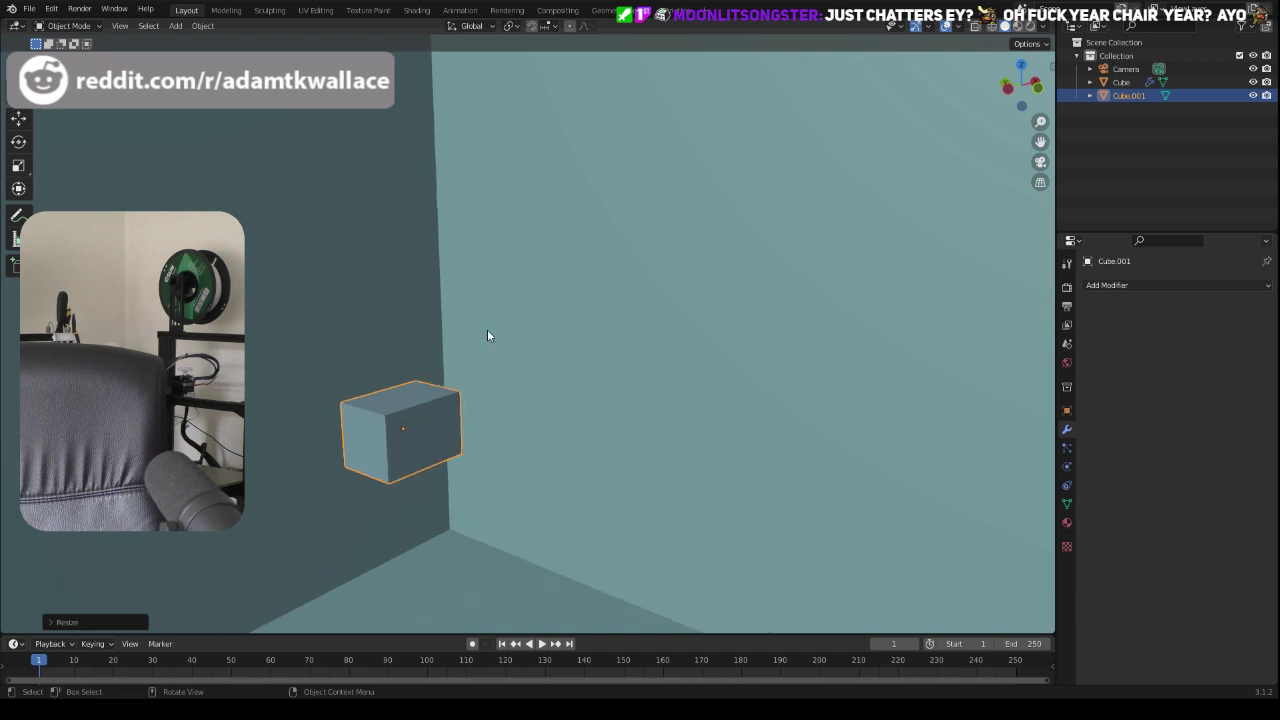
pyautogui.keyDown('alt'); pyautogui.moveTo(457, 323); pyautogui.dragTo(514, 309, button='middle'); pyautogui.keyUp('alt')
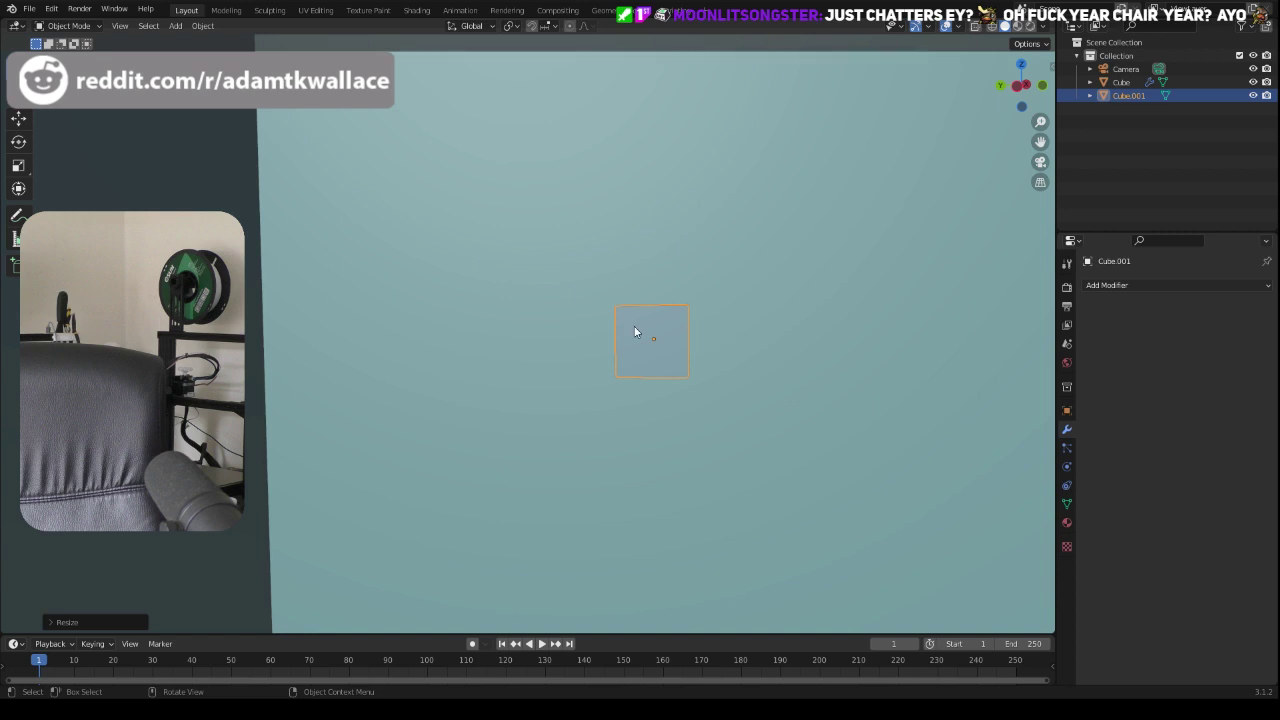
pyautogui.moveTo(634, 332); pyautogui.dragTo(391, 420, button='middle')
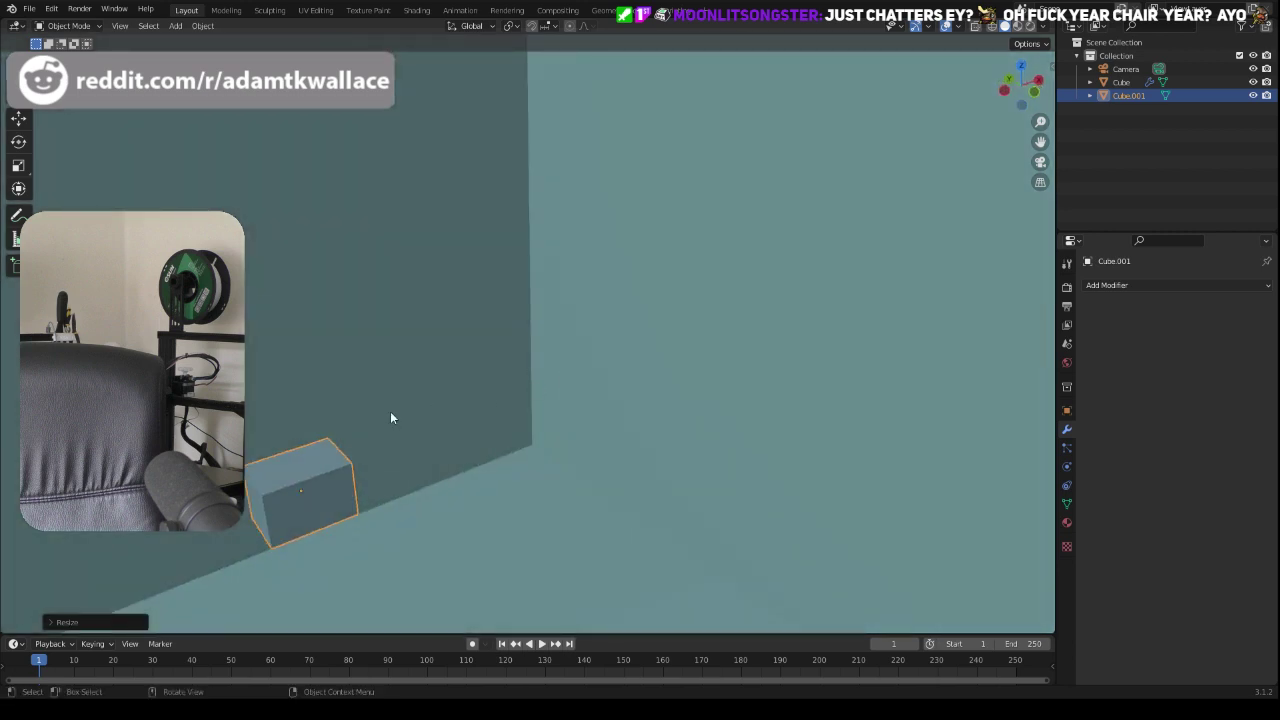
# Step: Stretch the small cube along X and flatten it along Z into a thin slab
pyautogui.press('s')
pyautogui.press('x')
pyautogui.click(516, 422)
pyautogui.press('s')
pyautogui.press('z')
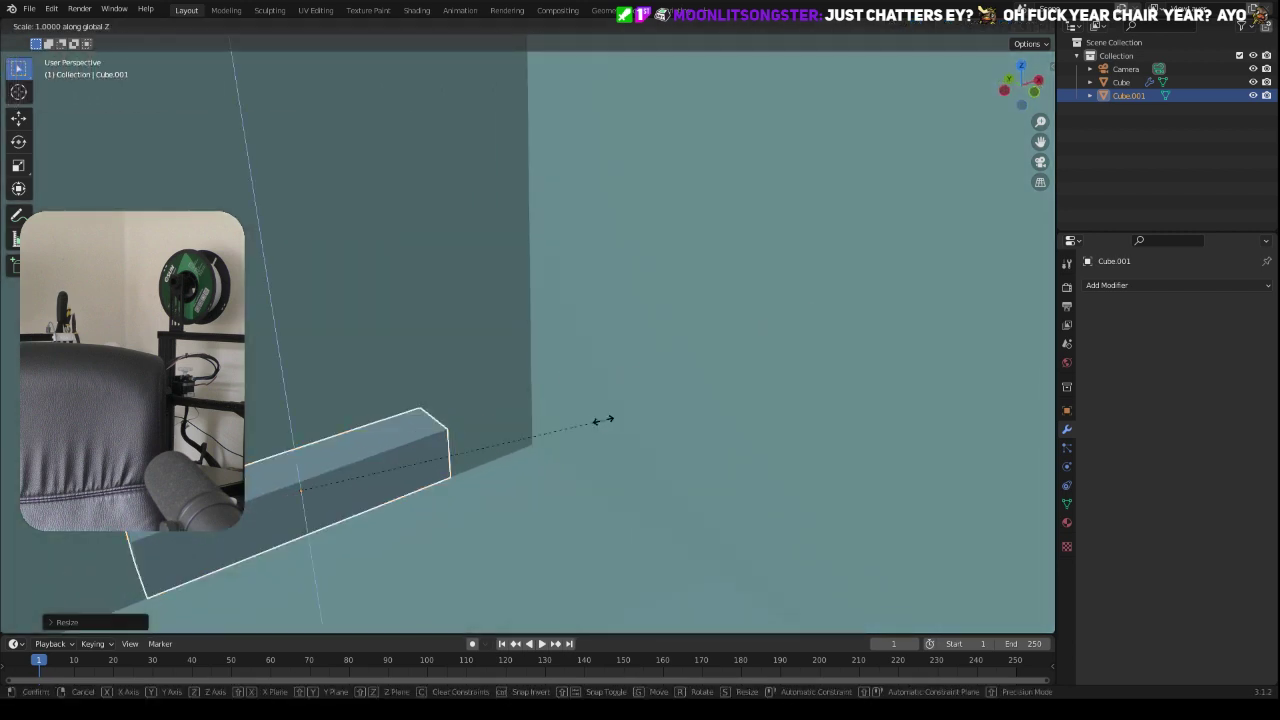
pyautogui.click(345, 450)
# Step: Adjust the slab's length along X, widen it along Y, and enlarge it uniformly into a desktop-like board
pyautogui.press('s')
pyautogui.press('x')
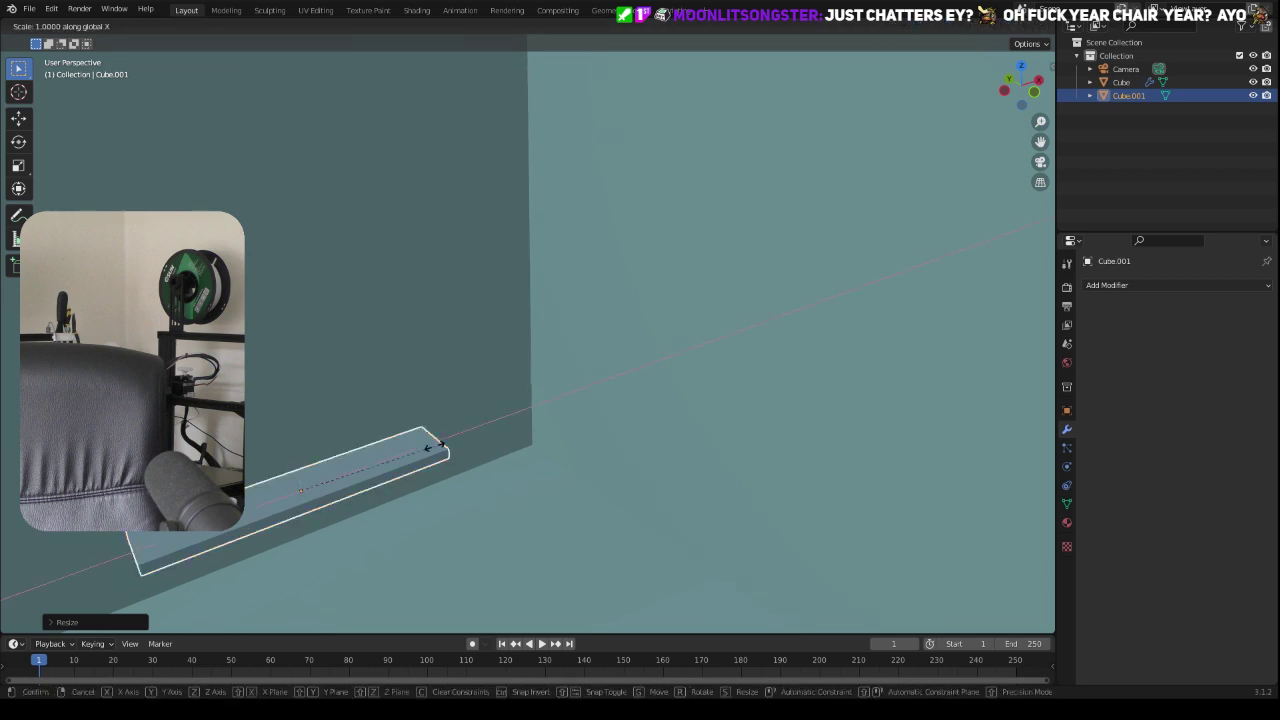
pyautogui.click(426, 454)
pyautogui.press('s')
pyautogui.press('y')
pyautogui.click(600, 483)
pyautogui.press('s')
pyautogui.click(734, 489)
# Step: Compare the slab's size with the room in the front and right orthographic views
pyautogui.moveTo(734, 489); pyautogui.dragTo(562, 457, button='middle')
pyautogui.press('KP_1')
pyautogui.press('KP_3')
pyautogui.press('KP_1')
pyautogui.scroll(-6, 526, 406)
pyautogui.moveTo(527, 412); pyautogui.dragTo(447, 350, button='middle')
pyautogui.press('KP_3')
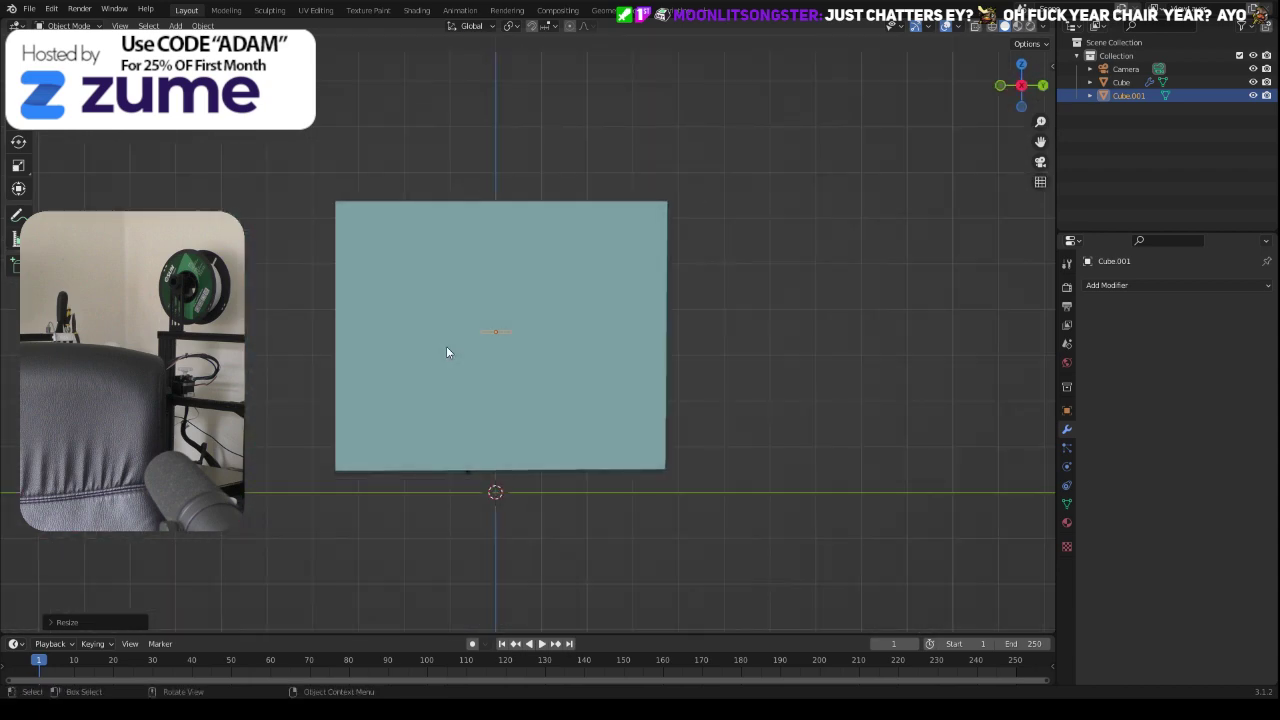
pyautogui.press('KP_1')
pyautogui.scroll(7, 424, 310)
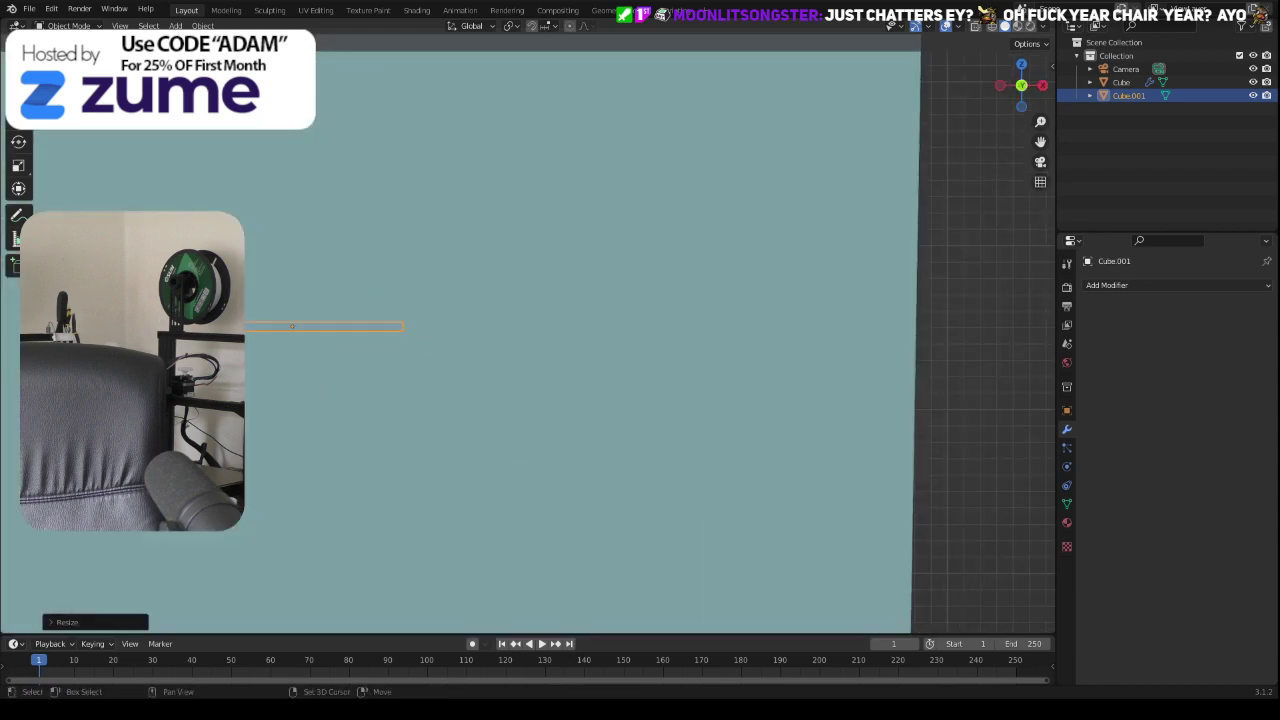
pyautogui.keyDown('shift'); pyautogui.moveTo(252, 337); pyautogui.dragTo(448, 362, button='middle'); pyautogui.keyUp('shift')
# Step: Examine the room's outer edges and the slab in the front view, selecting each object in turn
pyautogui.click(456, 281)
pyautogui.scroll(-1, 605, 416)
pyautogui.scroll(6, 549, 357)
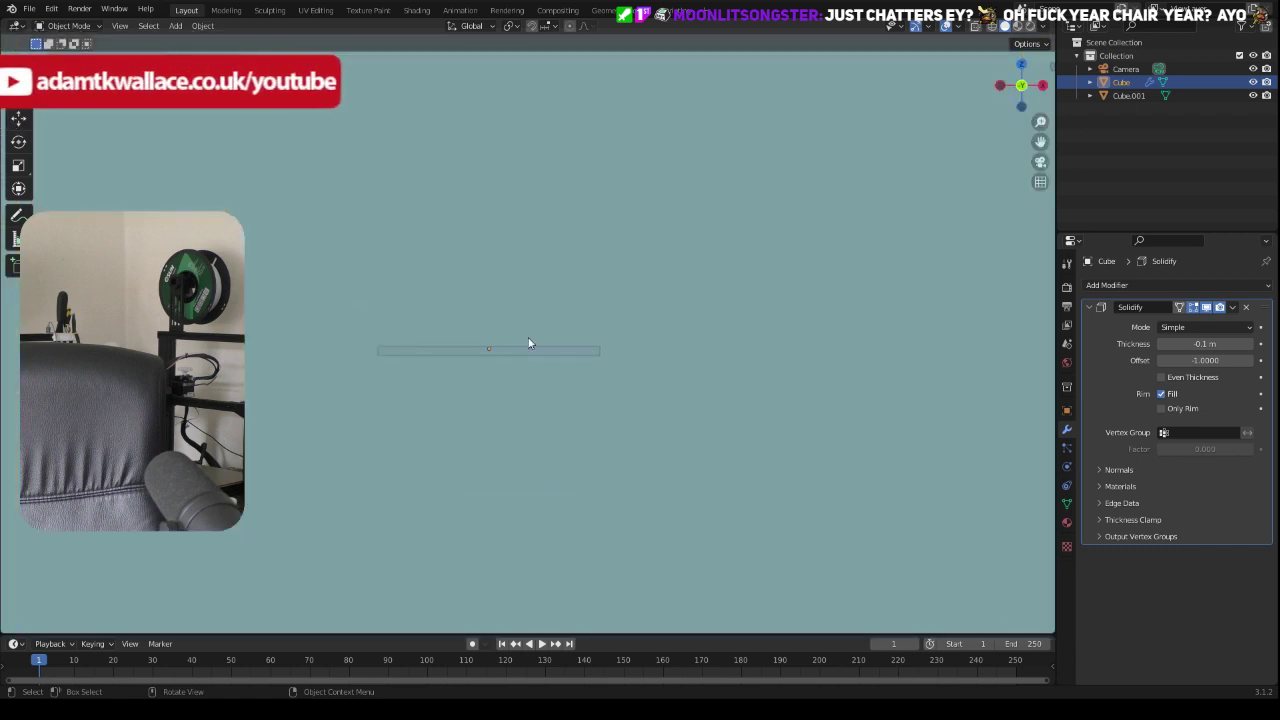
pyautogui.scroll(-5, 668, 430)
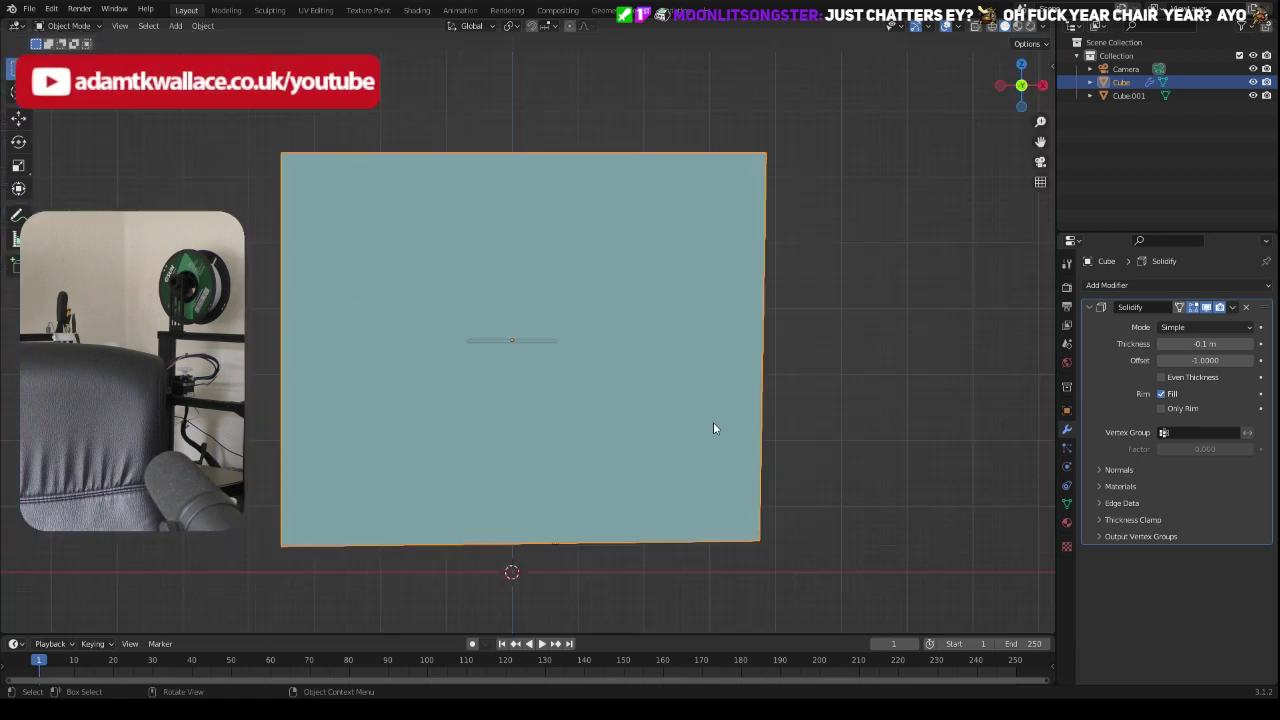
pyautogui.click(531, 341)
pyautogui.click(865, 326)
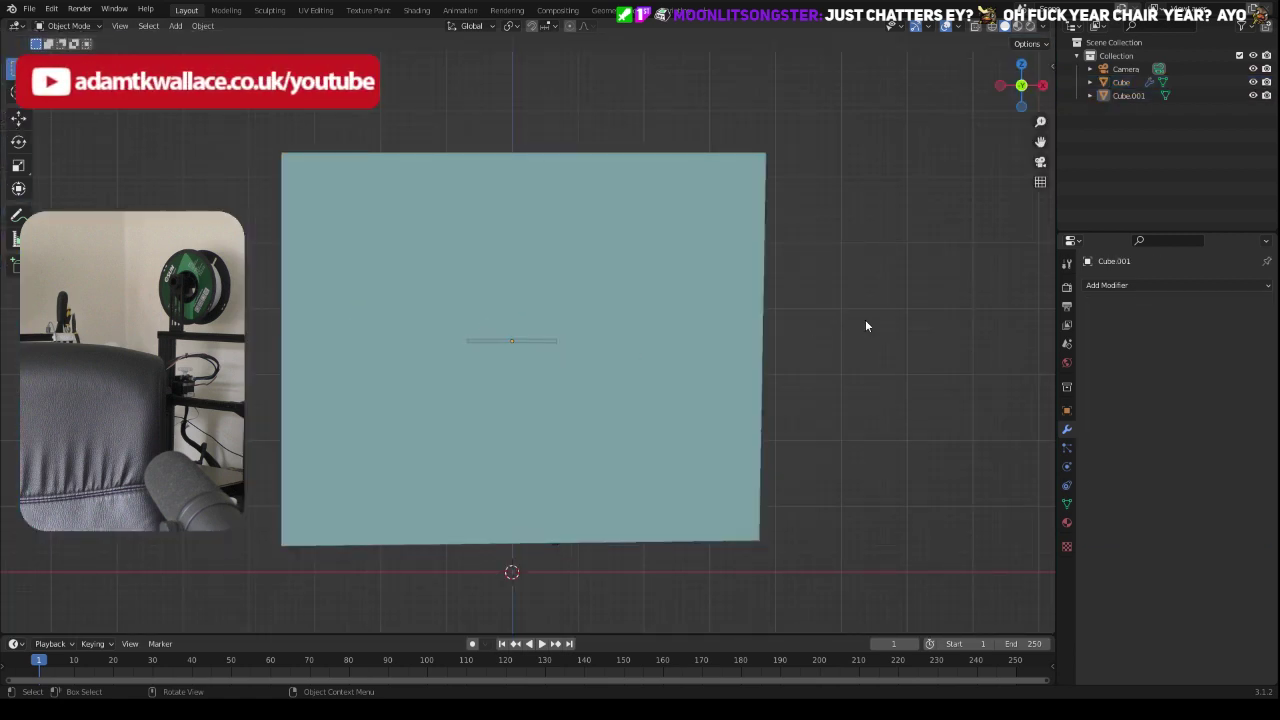
pyautogui.scroll(-2, 865, 326)
pyautogui.click(633, 301)
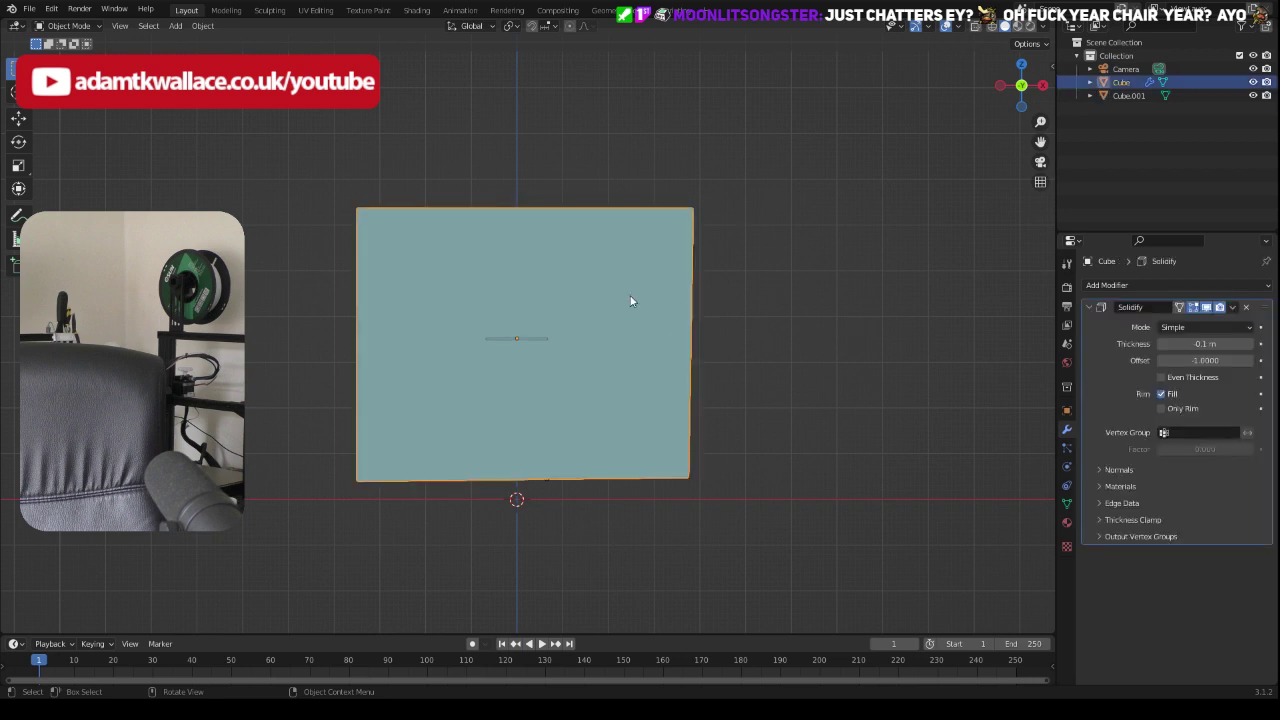
pyautogui.click(765, 240)
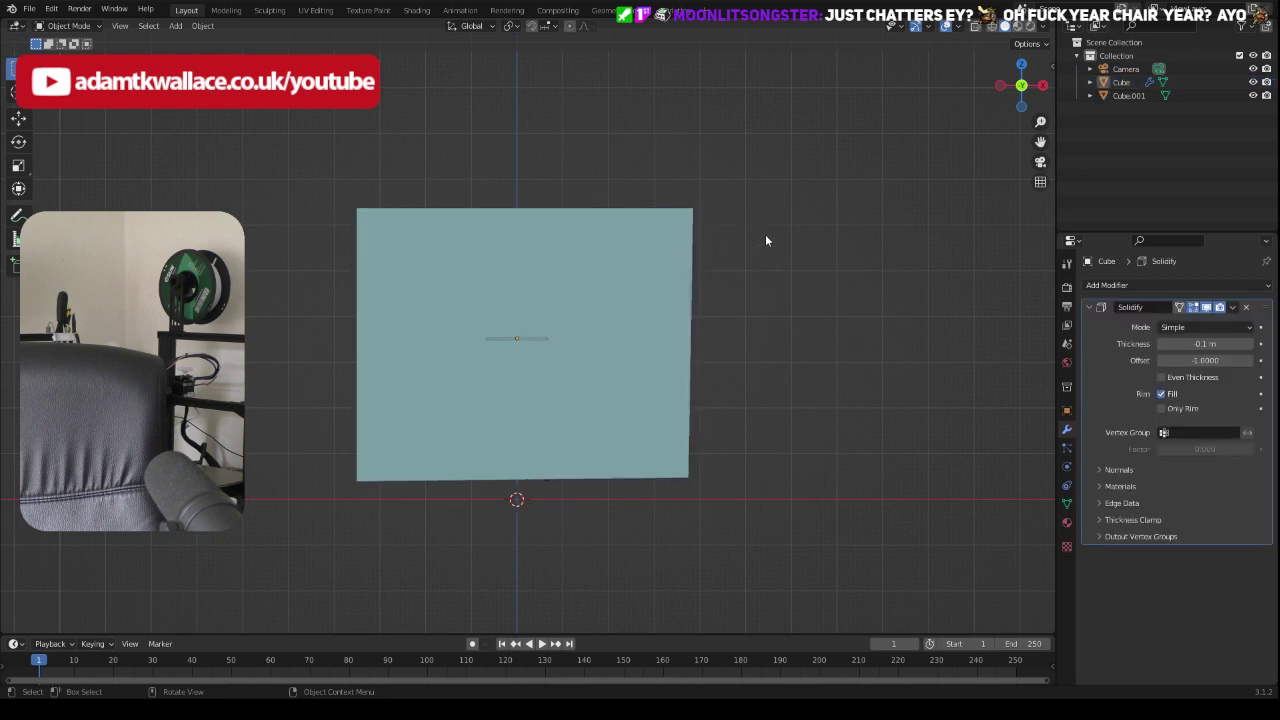
pyautogui.scroll(1, 746, 376)
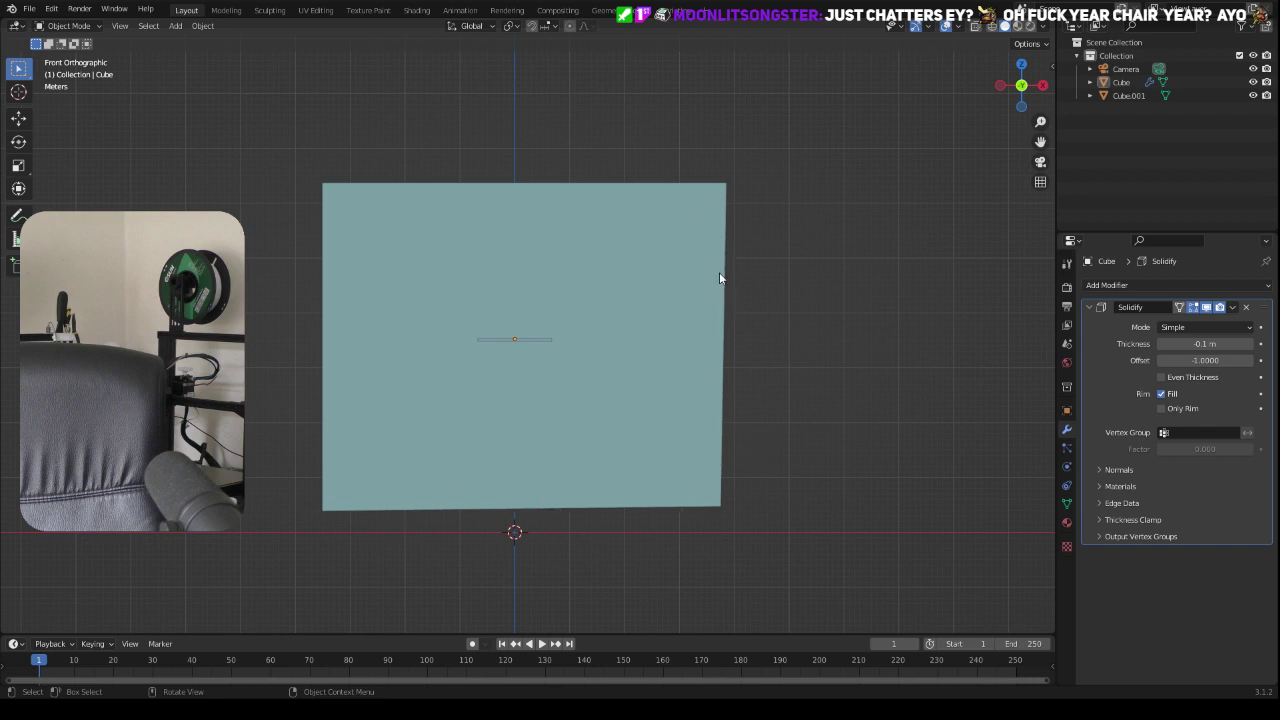
# Step: Set the thickness of the room's Solidify modifier to 0.08 m
pyautogui.click(666, 370)
pyautogui.moveTo(666, 370); pyautogui.dragTo(841, 346, button='middle')
pyautogui.moveTo(1197, 362); pyautogui.dragTo(1216, 343)
pyautogui.click(709, 434)
pyautogui.moveTo(709, 434); pyautogui.dragTo(820, 423, button='middle')
# Step: Check that the room's walls and floor are straight in the front, right and tilted views
pyautogui.press('KP_3')
pyautogui.press('KP_1')
pyautogui.press('KP_2')
pyautogui.press('KP_2')
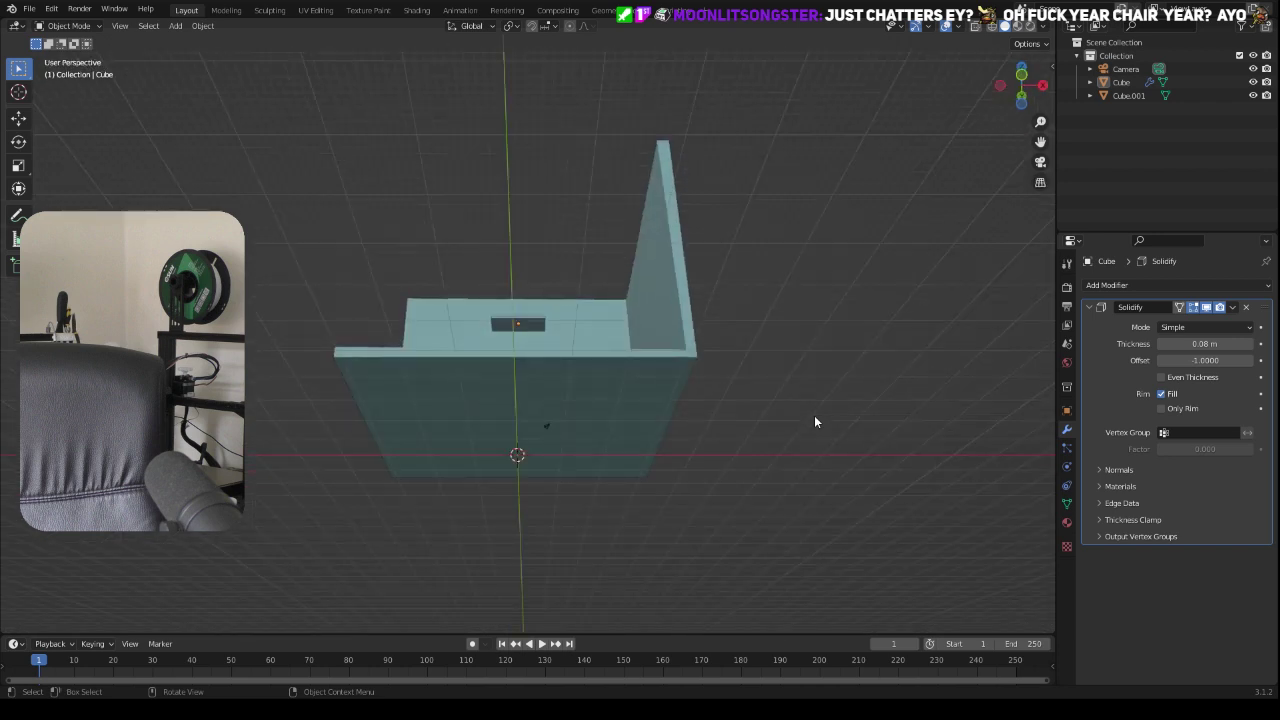
pyautogui.press('KP_1')
pyautogui.press('KP_3')
pyautogui.press('KP_1')
pyautogui.scroll(3, 814, 420)
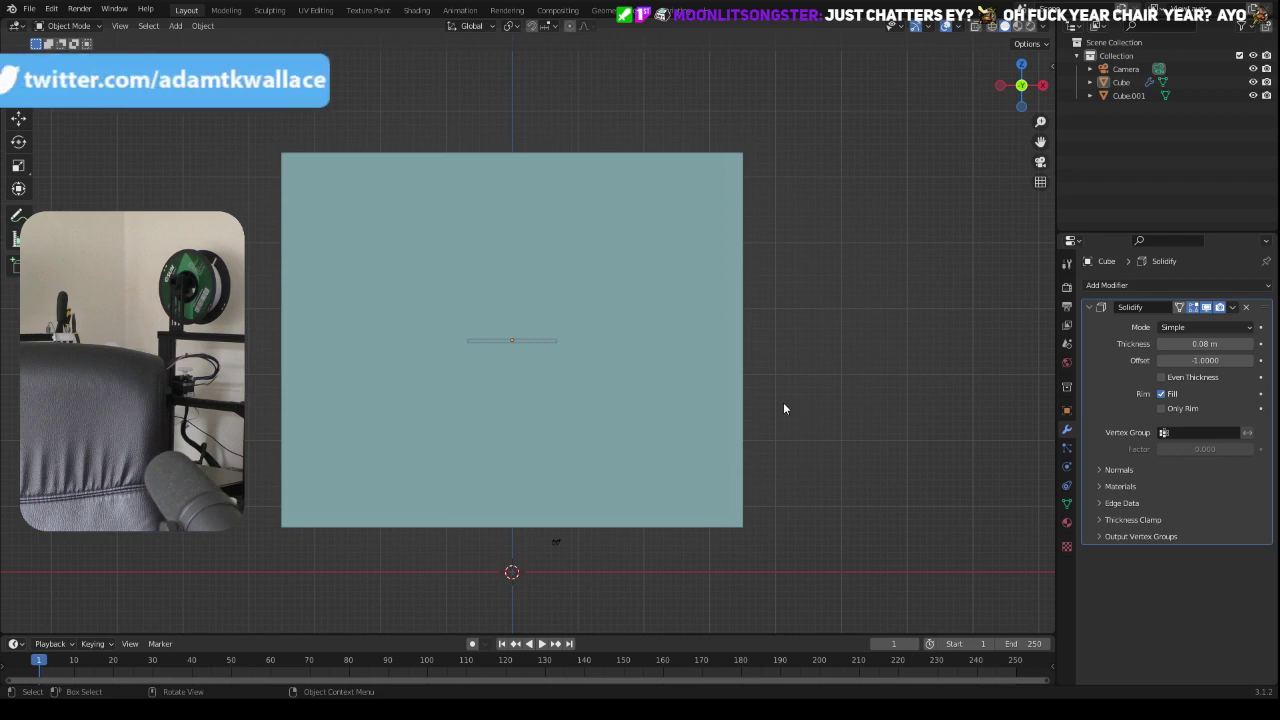
# Step: Select the slab in the middle of the room and enlarge it uniformly to roughly twice its size
pyautogui.press('KP_5')
pyautogui.click(512, 346)
pyautogui.moveTo(512, 348); pyautogui.dragTo(623, 377, button='middle')
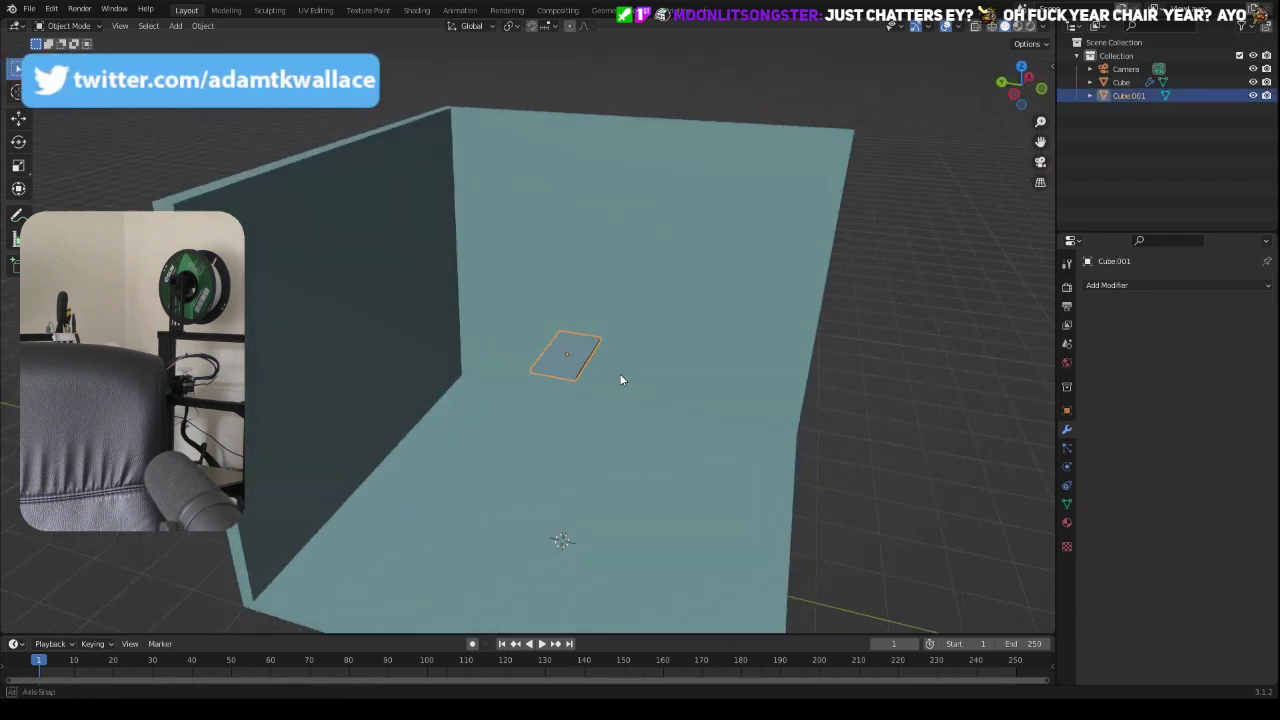
pyautogui.press('s')
pyautogui.click(687, 382)
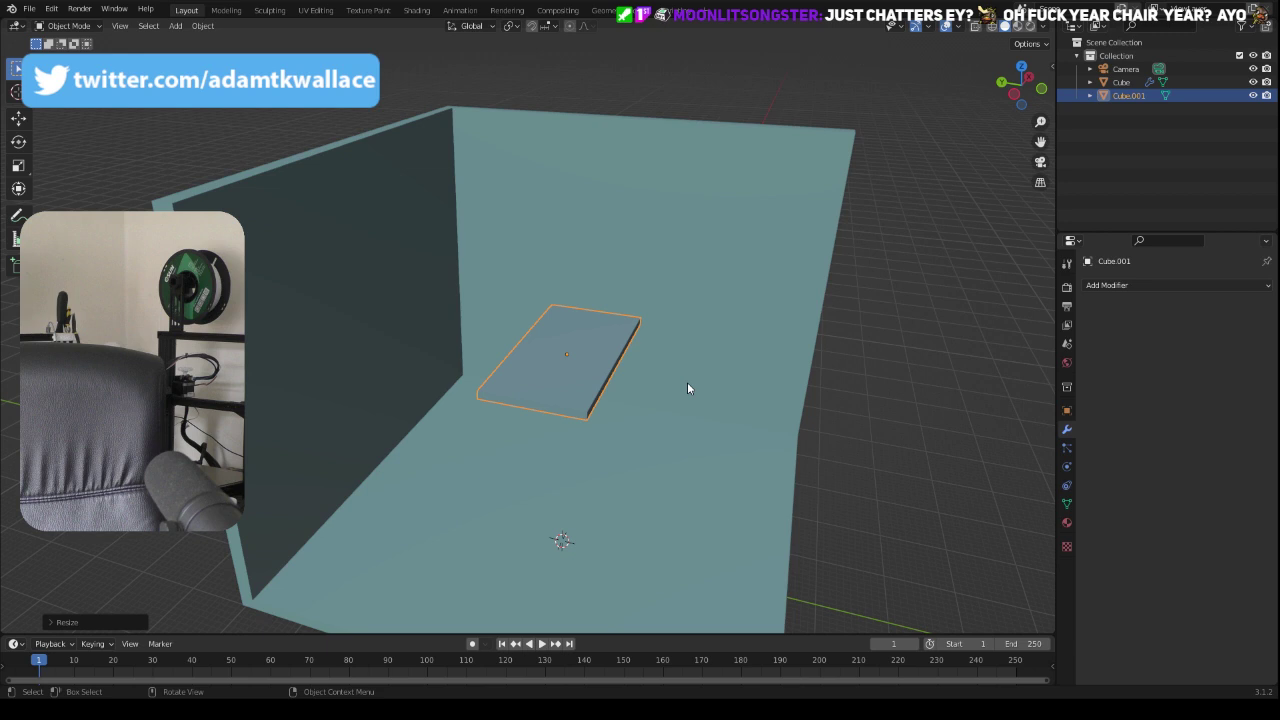
# Step: Move the slab in the top view about 17 m along X and 23.6 m along Y, into the room's back corner
pyautogui.press('KP_7')
pyautogui.press('g')
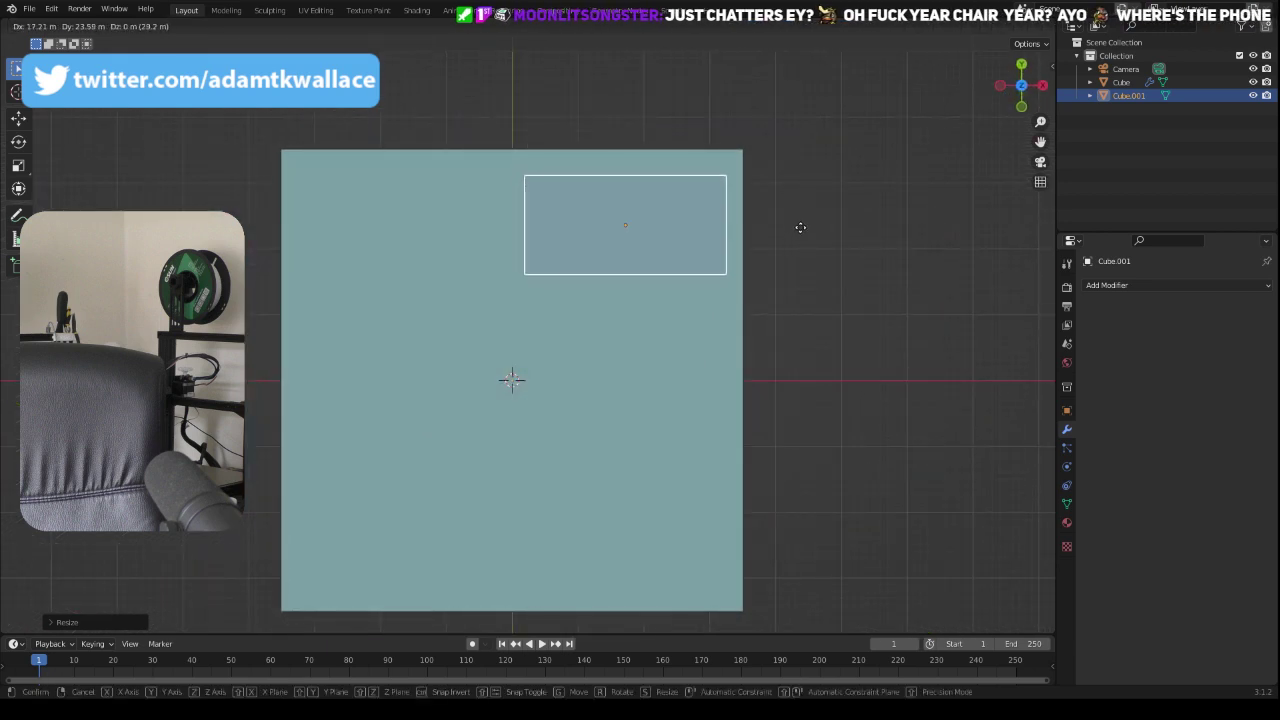
pyautogui.click(799, 228)
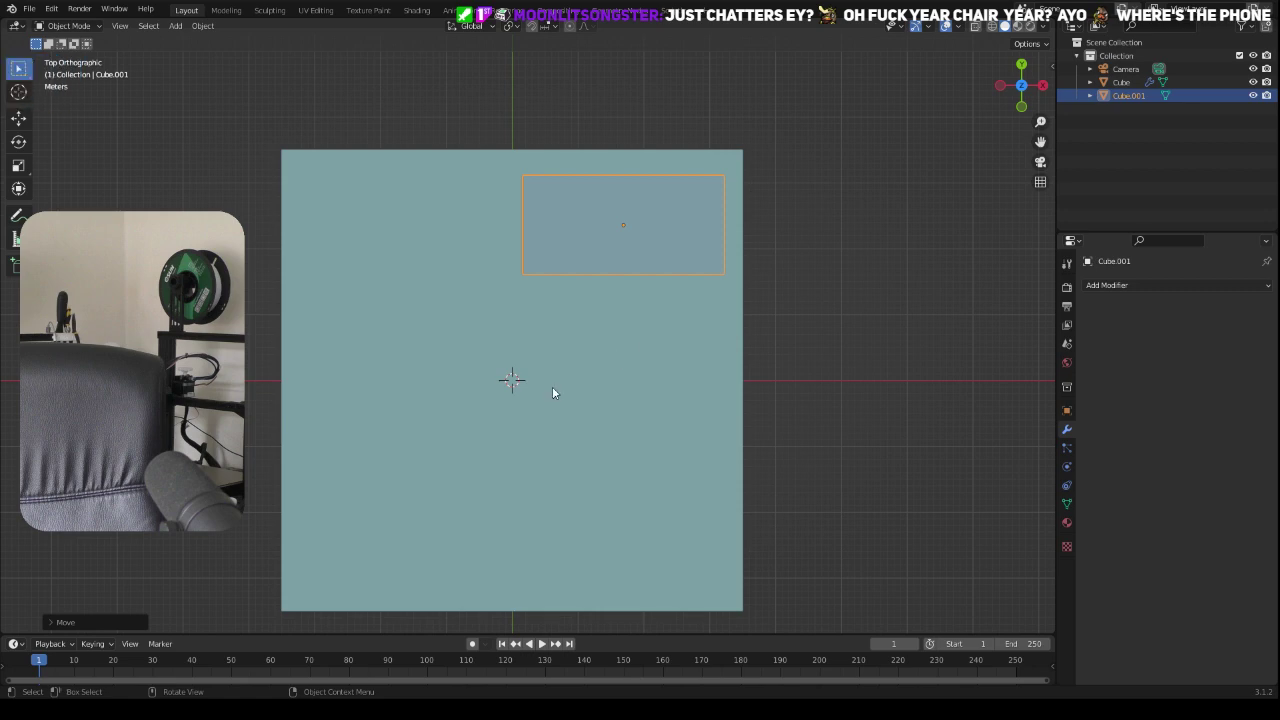
# Step: Lower the slab along the Z axis to about desk height above the floor
pyautogui.moveTo(533, 411); pyautogui.dragTo(586, 283, button='middle')
pyautogui.press('g')
pyautogui.press('z')
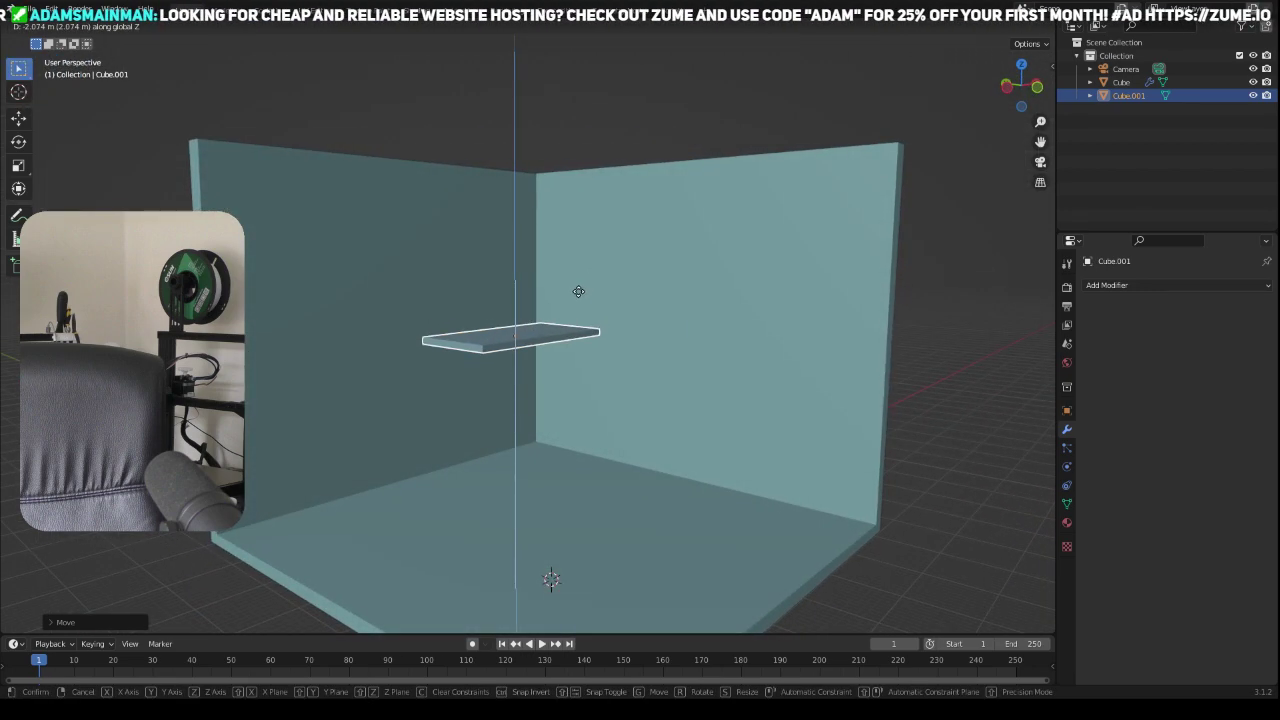
pyautogui.click(558, 340)
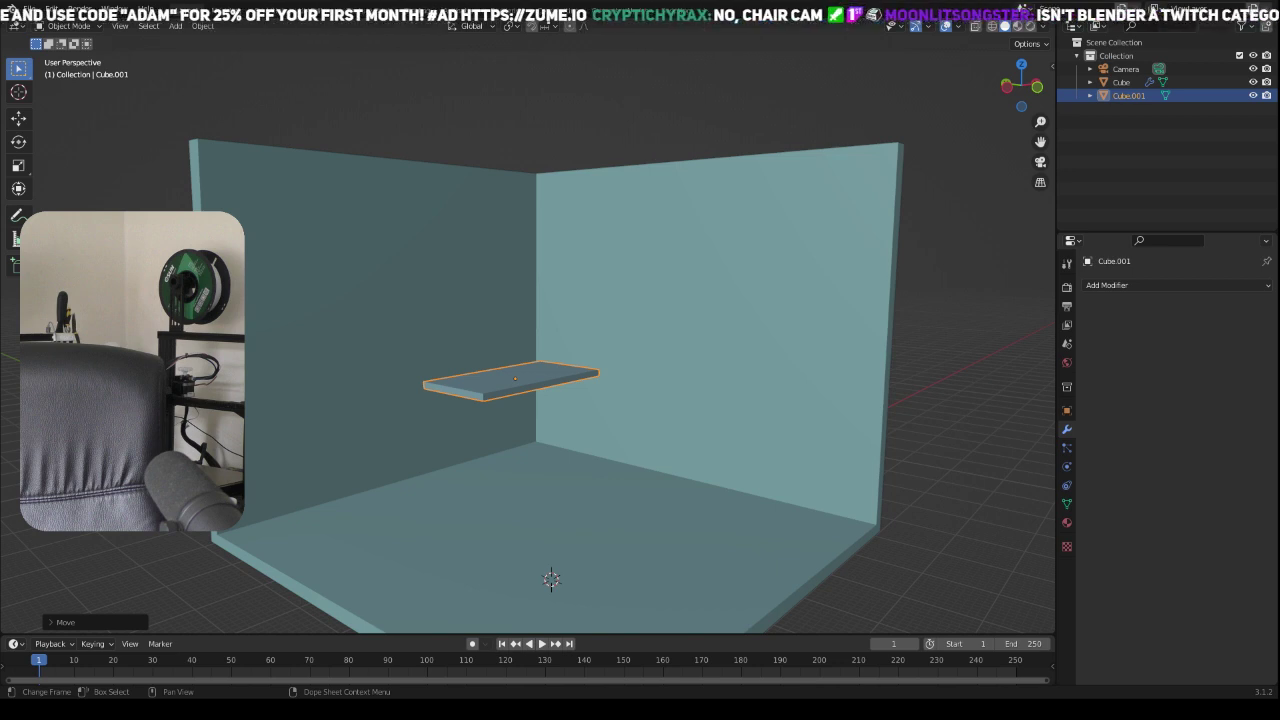
# Step: Reselect the slab and shorten it slightly along the X axis in the top view
pyautogui.moveTo(463, 432); pyautogui.dragTo(483, 460, button='middle')
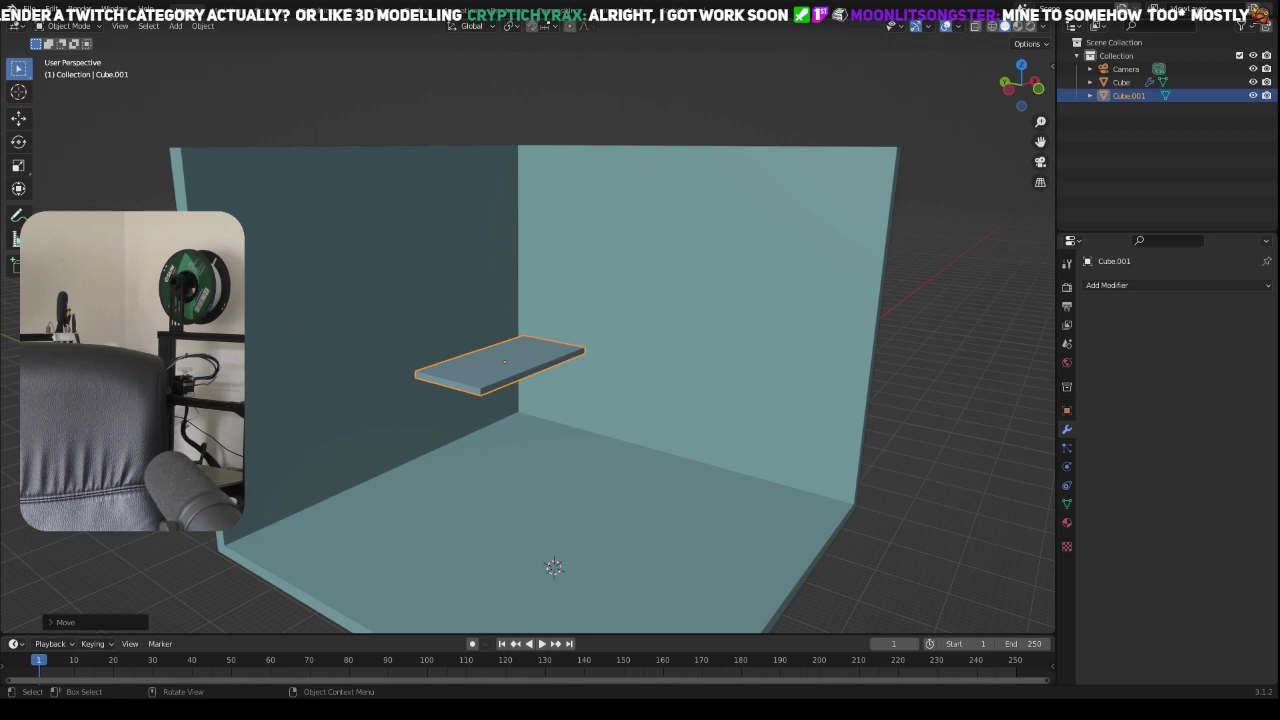
pyautogui.hotkey('alt', 'a')
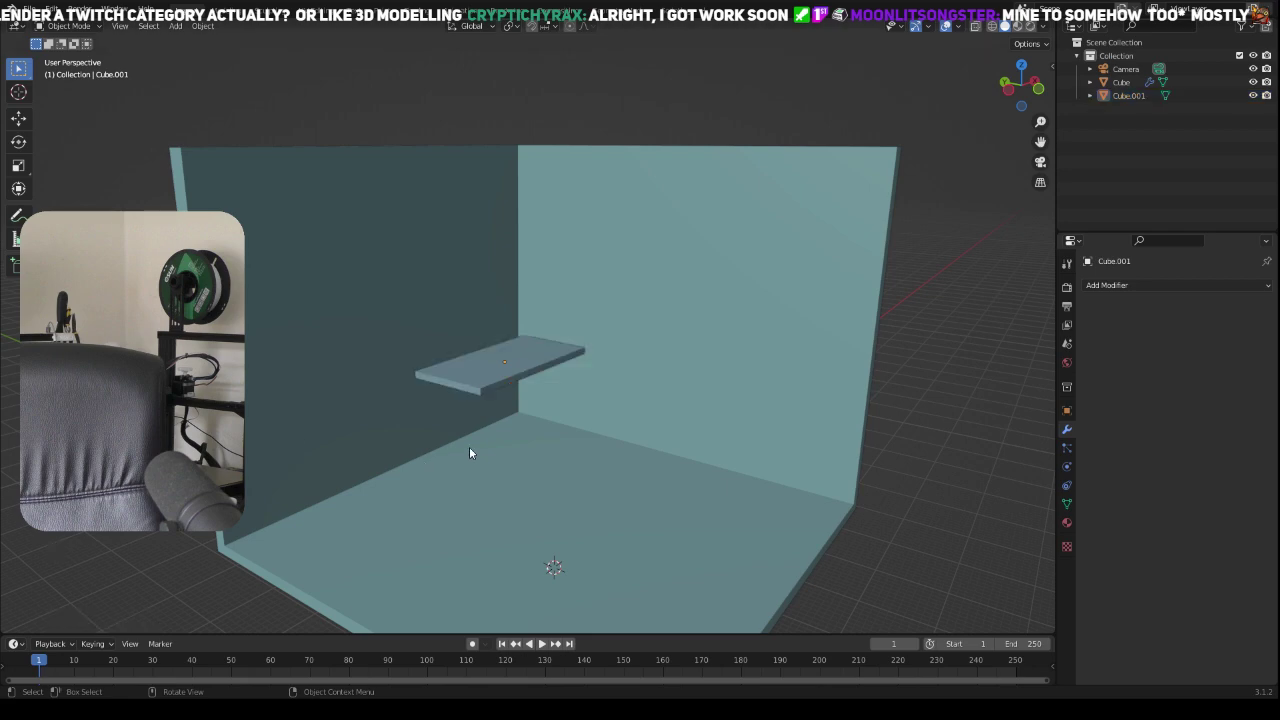
pyautogui.moveTo(469, 446); pyautogui.dragTo(458, 499, button='middle')
pyautogui.click(529, 273)
pyautogui.press('KP_7')
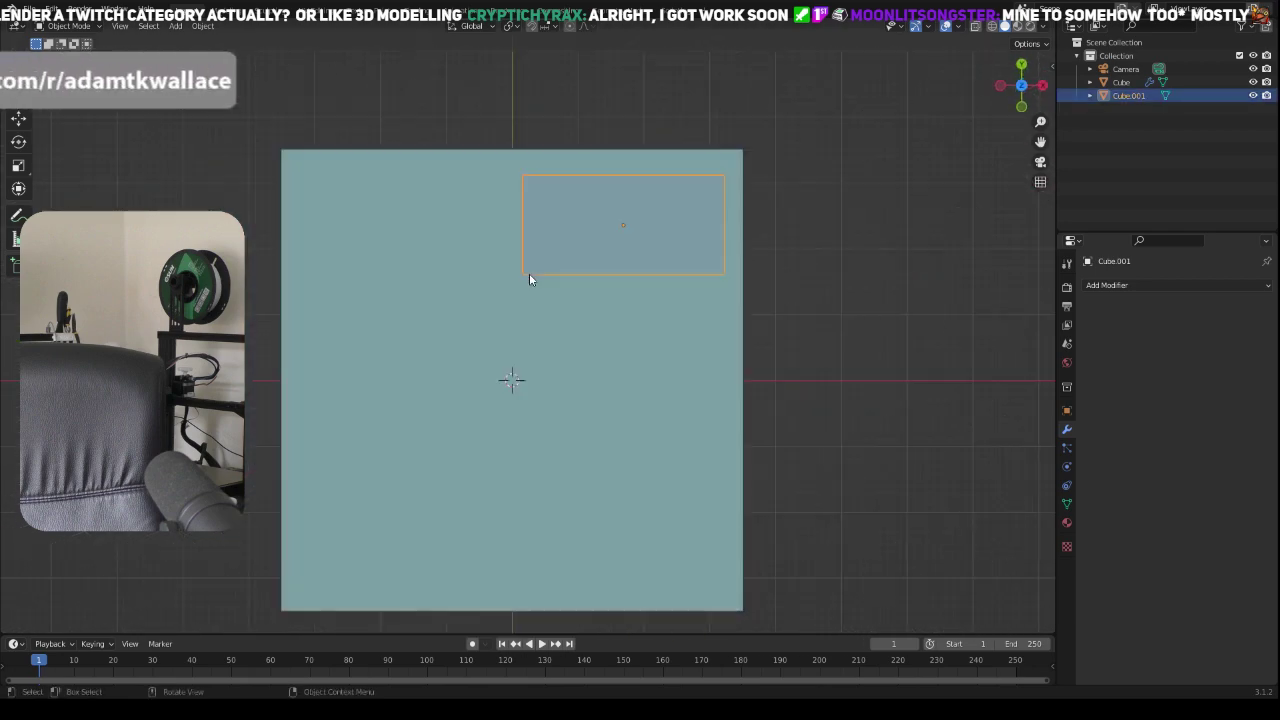
pyautogui.scroll(3, 620, 230)
pyautogui.keyDown('shift'); pyautogui.moveTo(669, 200); pyautogui.dragTo(451, 350, button='middle'); pyautogui.keyUp('shift')
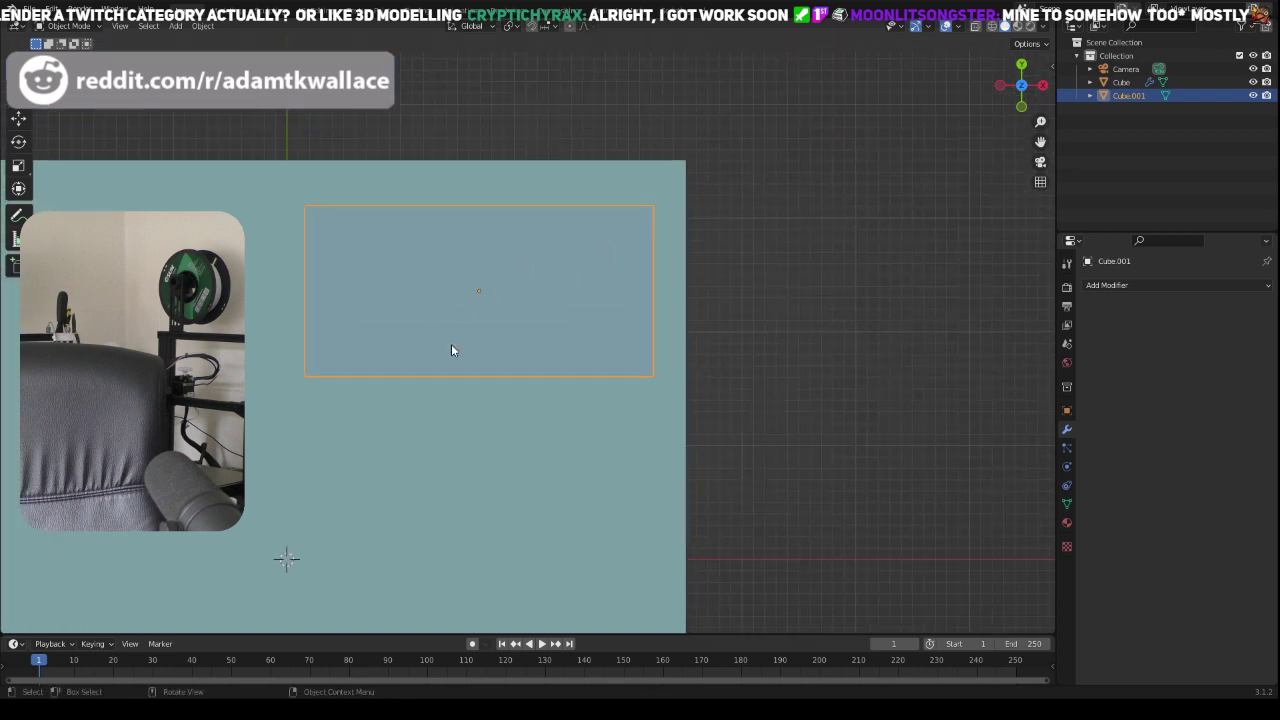
pyautogui.press('s')
pyautogui.press('x')
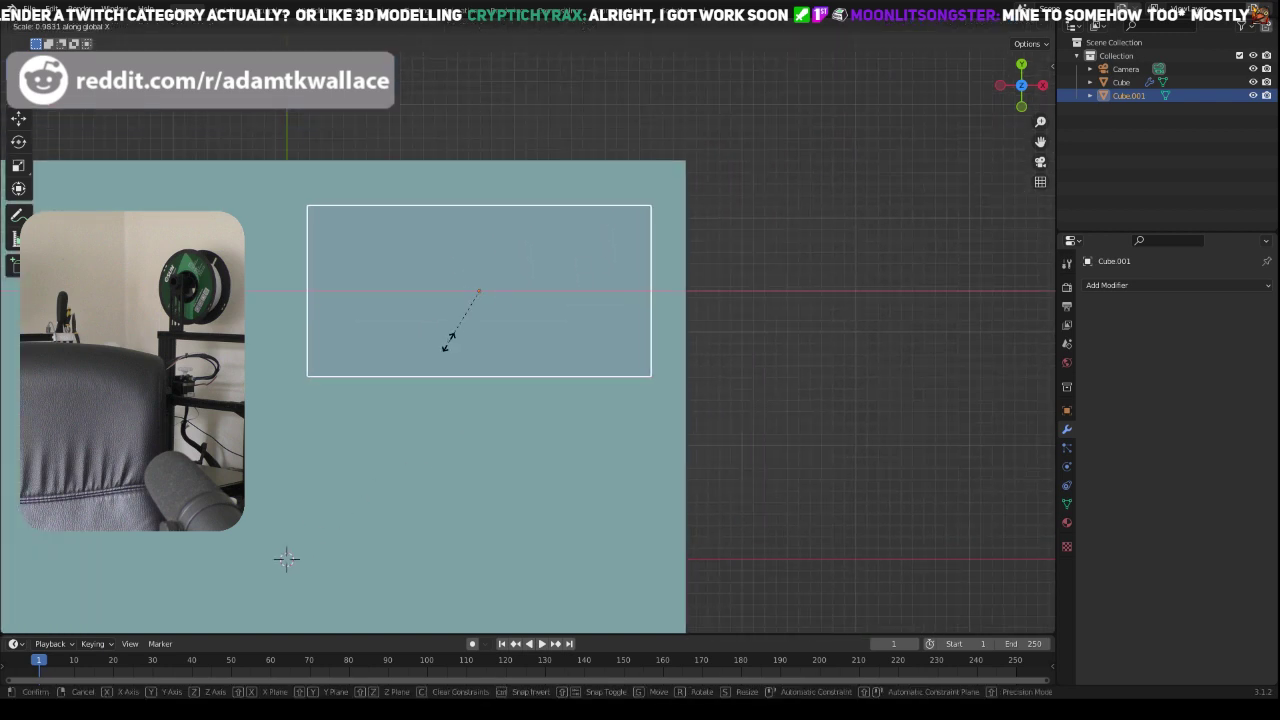
pyautogui.click(435, 338)
# Step: Try hiding the slab and undo the last two changes
pyautogui.press('h')
pyautogui.click(449, 333)
pyautogui.moveTo(636, 375); pyautogui.dragTo(645, 341, button='middle')
pyautogui.hotkey('ctrl', 'z')
pyautogui.hotkey('ctrl', 'z')
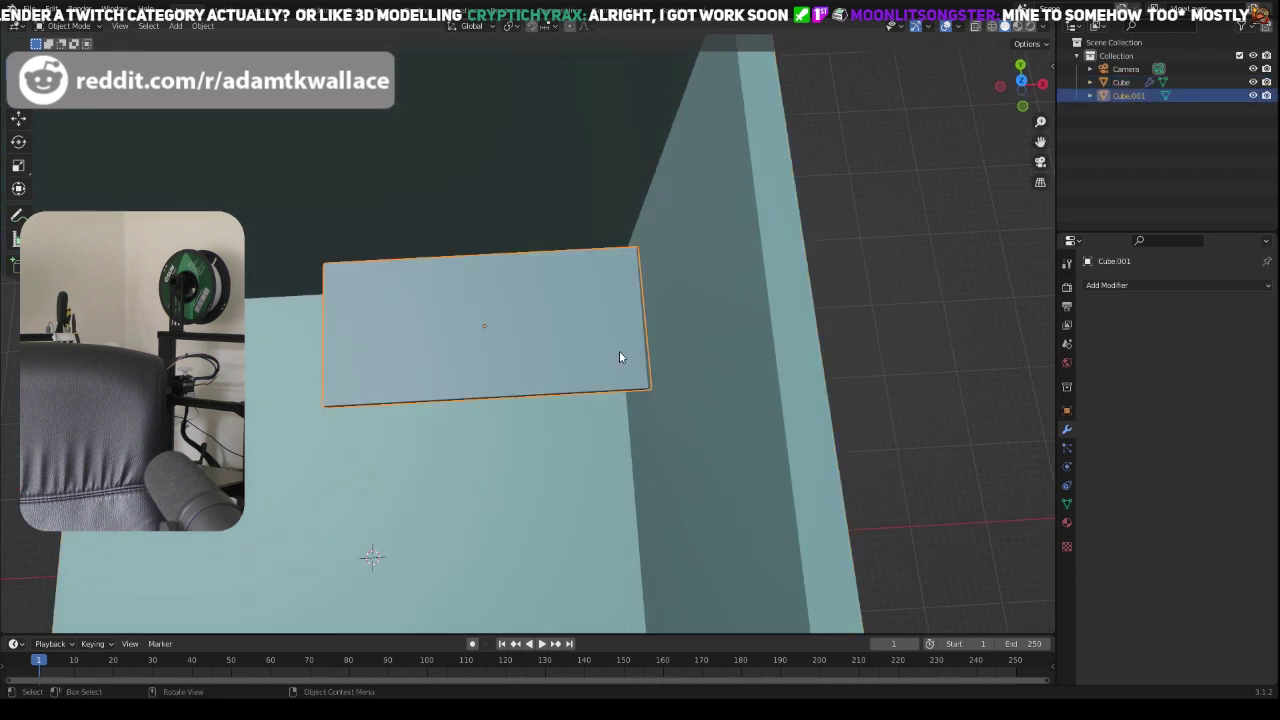
# Step: Move the slab about 2.3 m in the negative X direction so it sits inside the room's side wall
pyautogui.press('g')
pyautogui.press('y')
pyautogui.press('x')
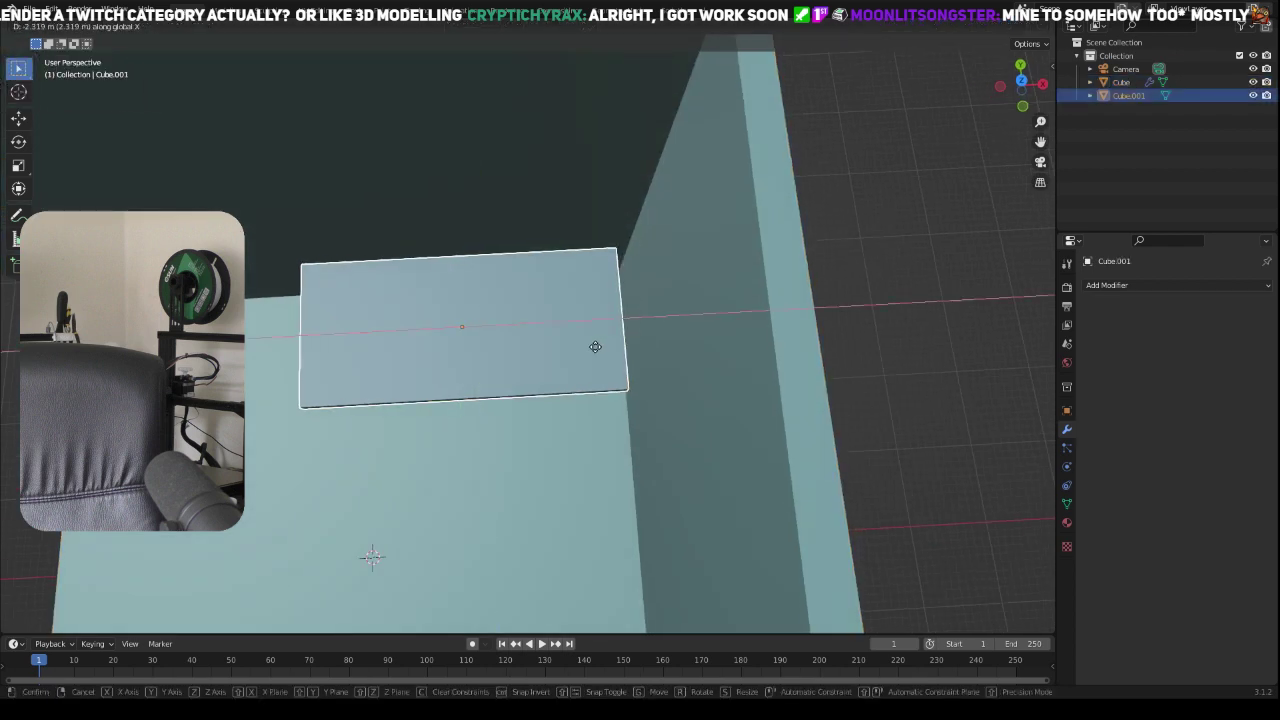
pyautogui.click(596, 344)
# Step: Lower the slab along the Z axis to desk height, at a Z location of about 19.5 m
pyautogui.moveTo(596, 342); pyautogui.dragTo(645, 206, button='middle')
pyautogui.press('g')
pyautogui.press('z')
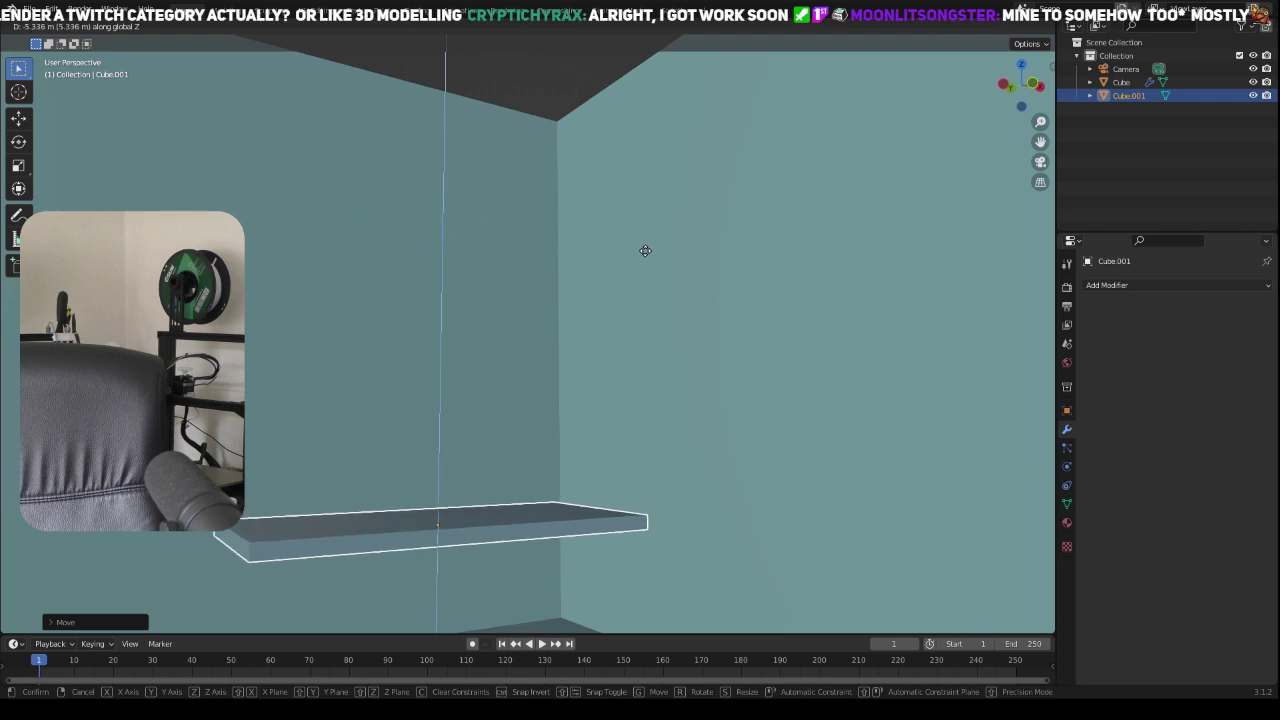
pyautogui.click(608, 317)
pyautogui.moveTo(608, 317); pyautogui.dragTo(505, 405, button='middle')
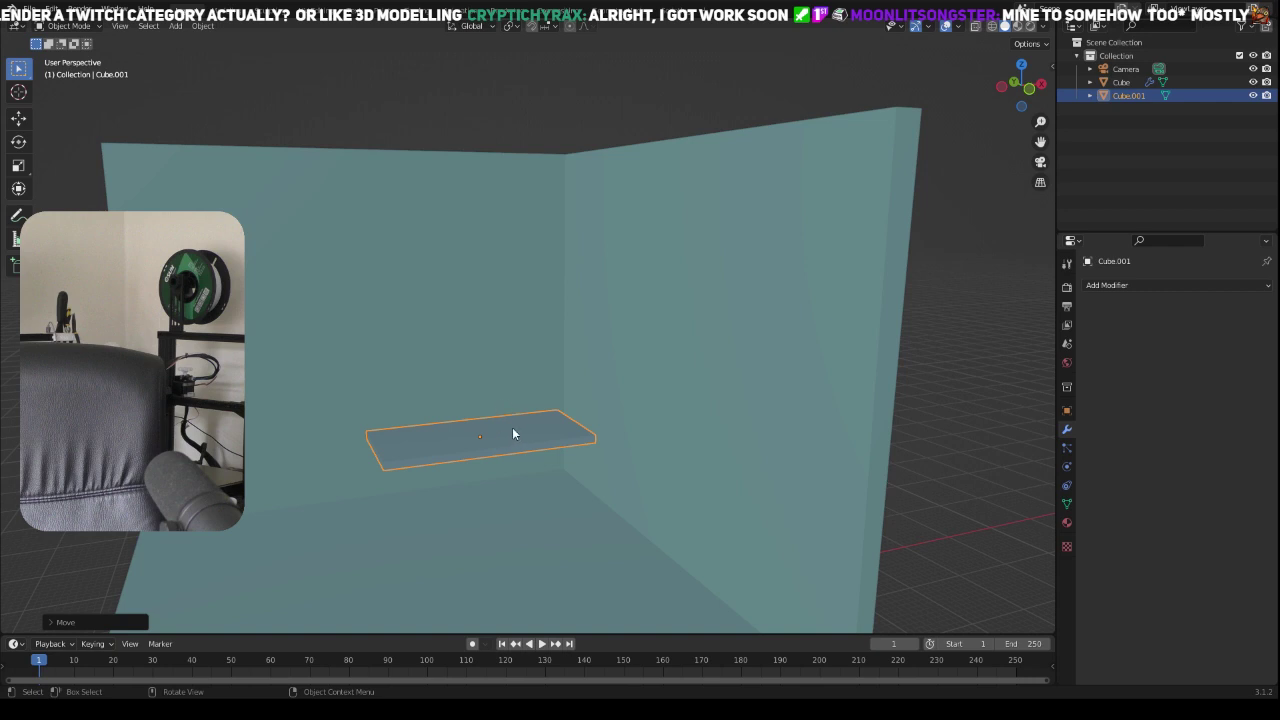
# Step: Duplicate the slab in place and delete the original slab object
pyautogui.rightClick(489, 449)
pyautogui.click(543, 434)
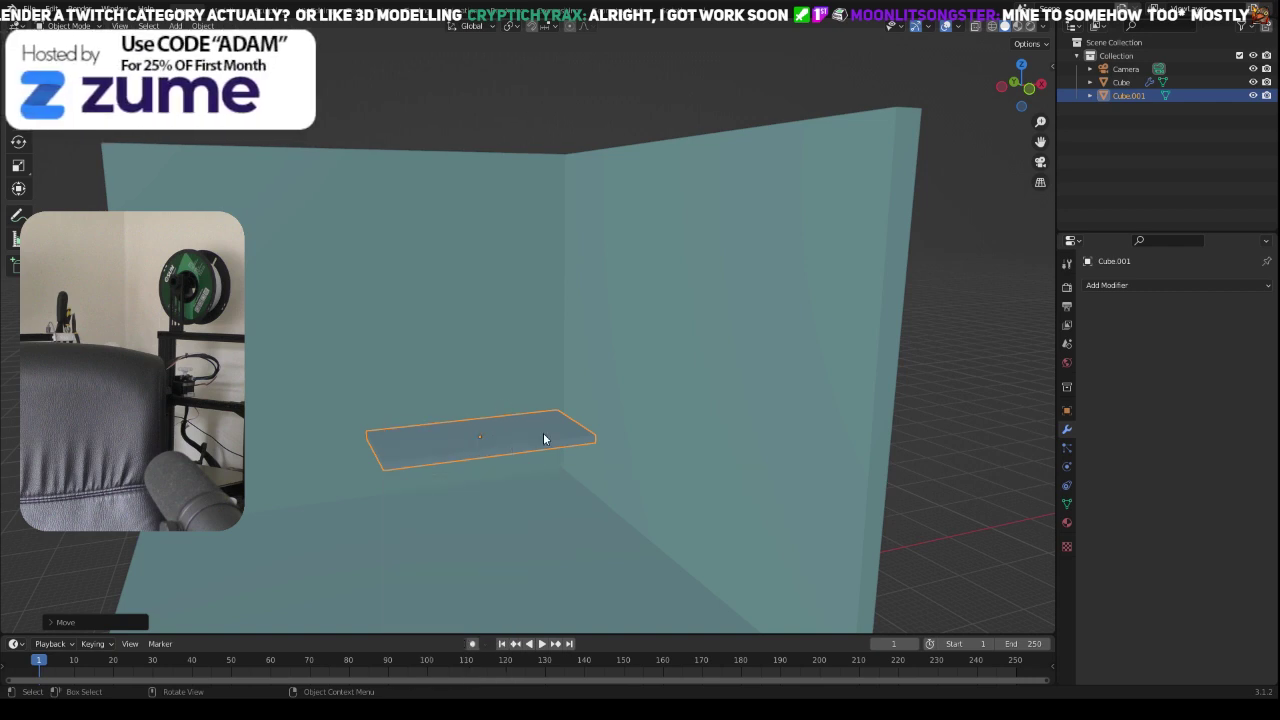
pyautogui.hotkey('shift', 'd')
pyautogui.rightClick(543, 438)
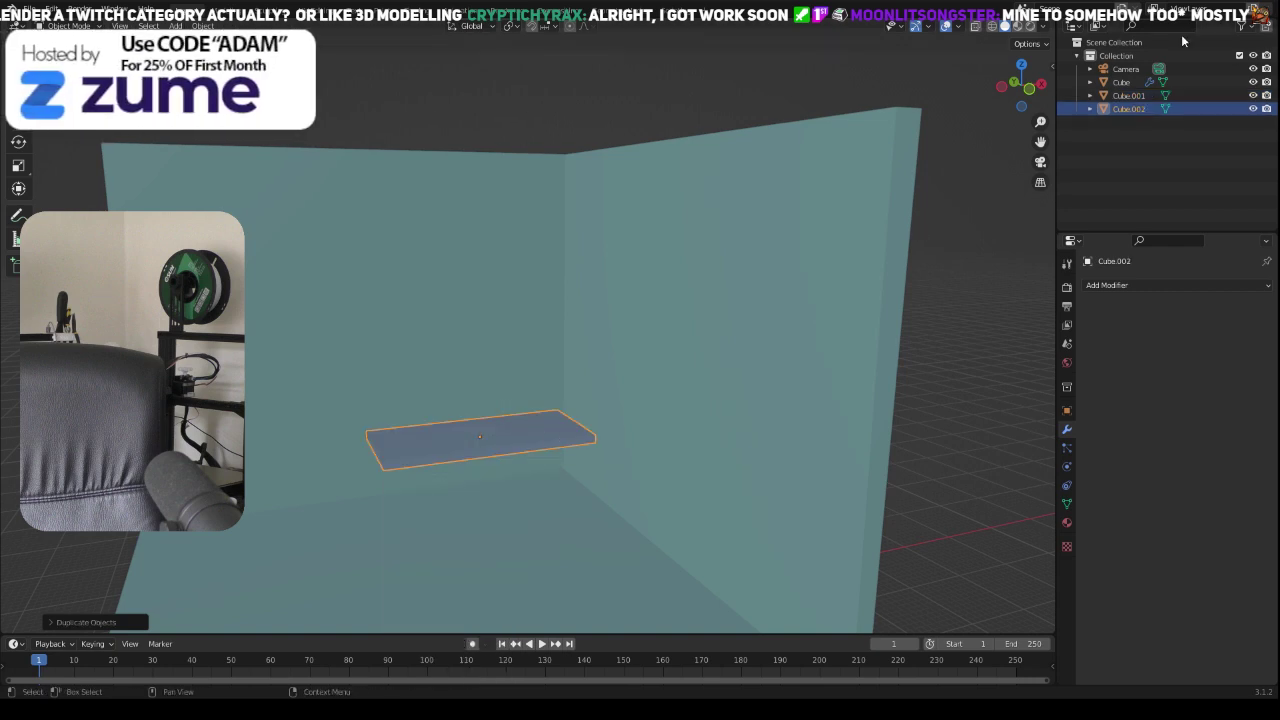
pyautogui.click(1108, 96)
pyautogui.press('Delete')
# Step: Move the remaining slab along the Y axis against the back wall, to a Y location of about 24.2 m
pyautogui.moveTo(615, 406); pyautogui.dragTo(517, 374, button='middle')
pyautogui.press('KP_7')
pyautogui.scroll(2, 601, 278)
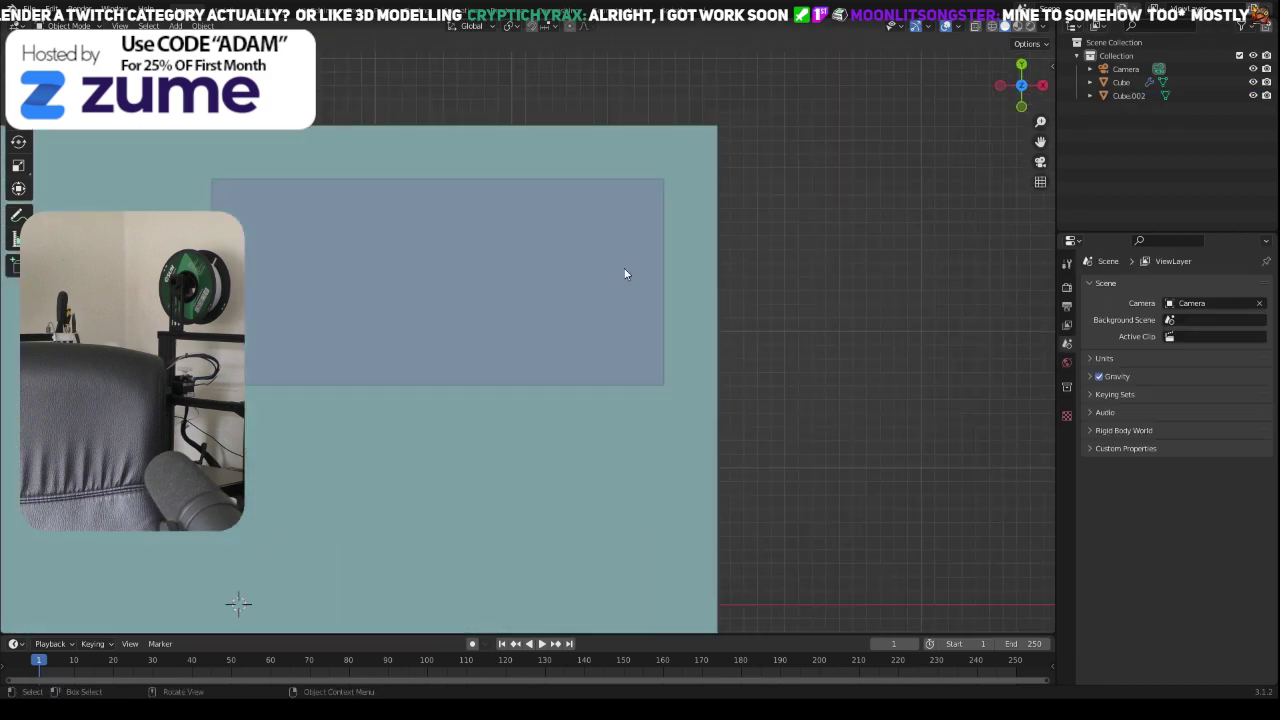
pyautogui.click(654, 293)
pyautogui.moveTo(732, 284); pyautogui.dragTo(770, 293, button='middle')
pyautogui.press('g')
pyautogui.press('y')
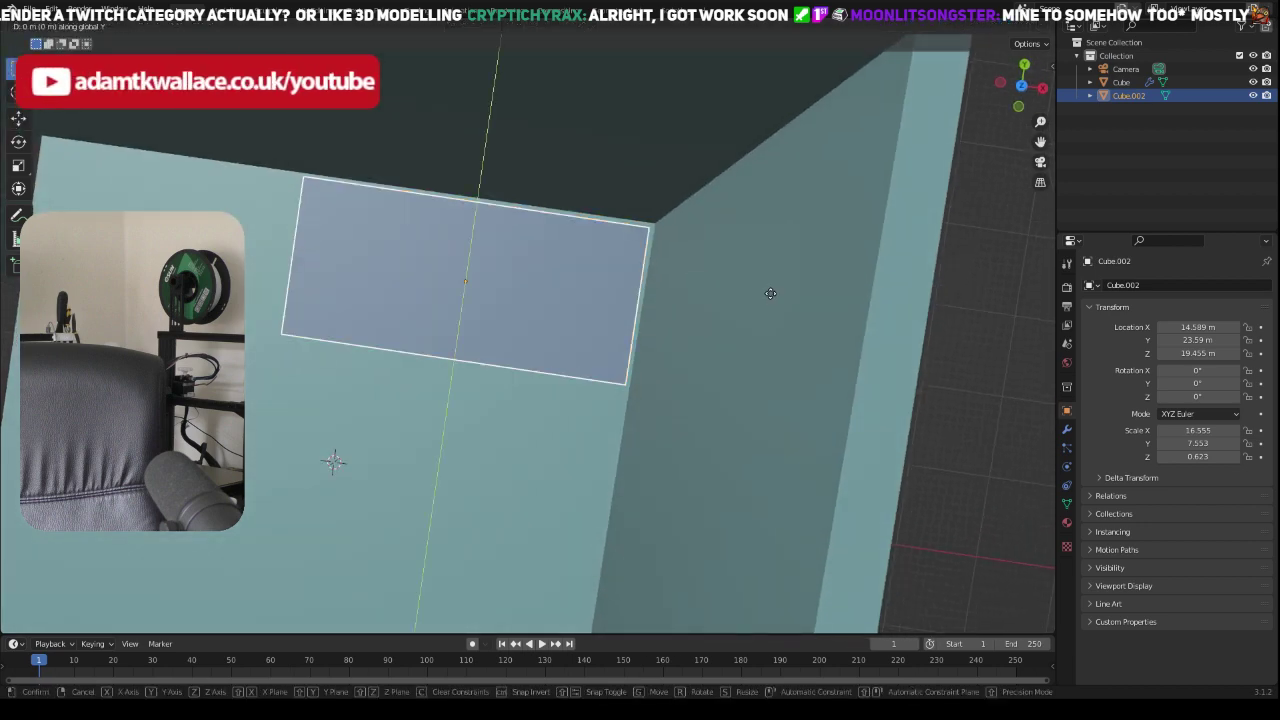
pyautogui.click(779, 287)
# Step: Add a cube mesh and raise it along the Z axis to about 18.5 m, near the slab's height
pyautogui.moveTo(779, 287); pyautogui.dragTo(546, 357, button='middle')
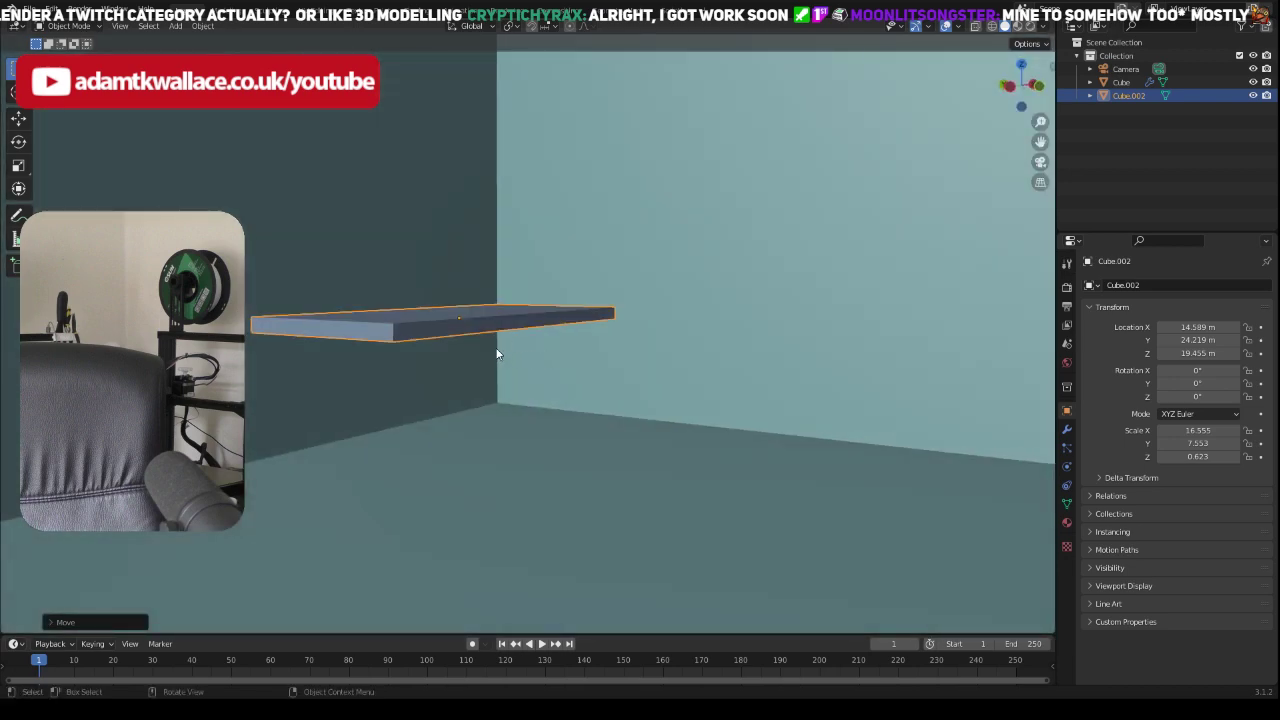
pyautogui.click(500, 426)
pyautogui.hotkey('shift', 'a')
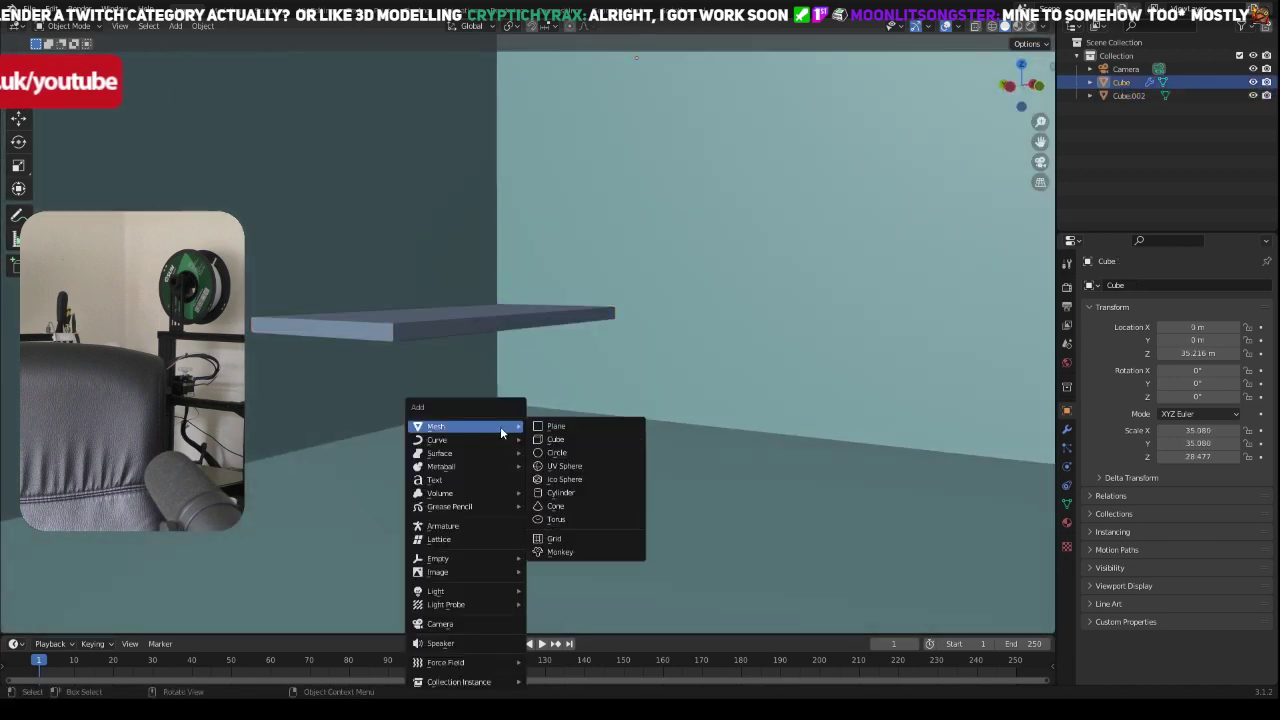
pyautogui.click(572, 441)
pyautogui.press('g')
pyautogui.press('z')
pyautogui.click(602, 134)
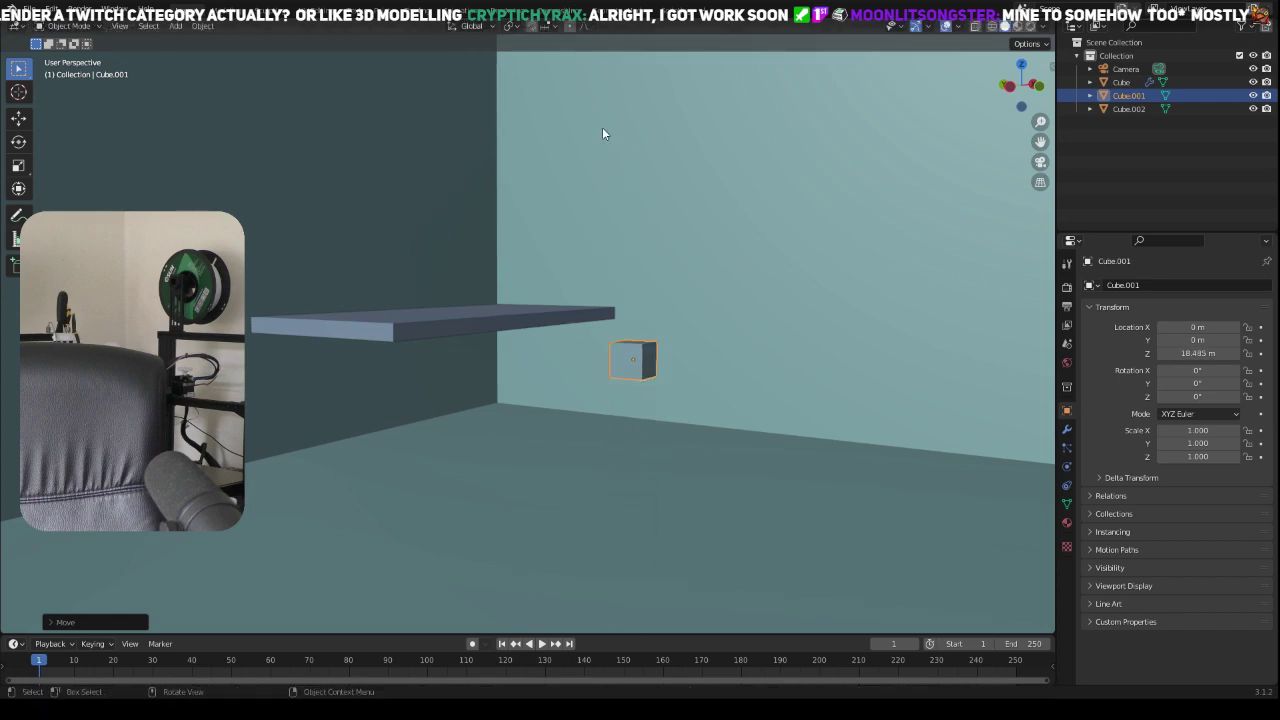
# Step: Stretch the new cube along the Z axis to a scale of about 4.88, forming a tall desk leg
pyautogui.moveTo(654, 267)
pyautogui.mouseDown(button='middle')
pyautogui.moveTo(687, 278)
pyautogui.moveTo(676, 279)
pyautogui.mouseUp(button='middle')
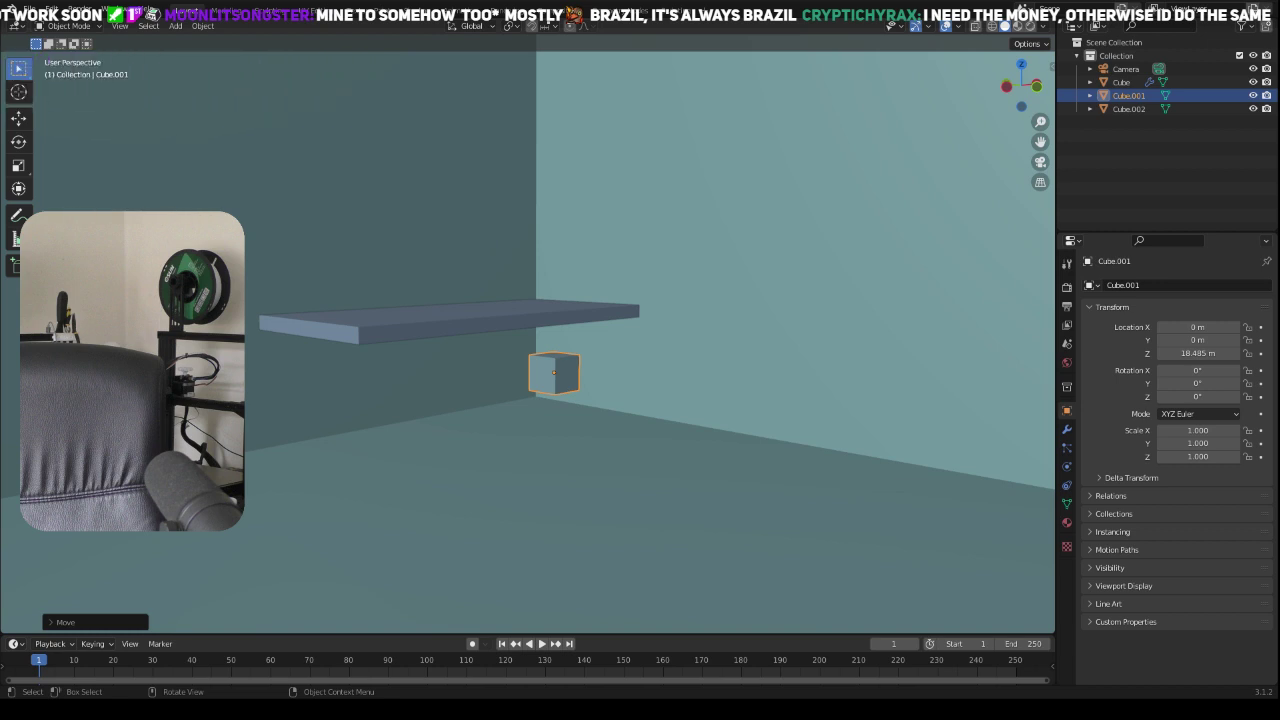
pyautogui.moveTo(510, 260); pyautogui.dragTo(577, 389, button='middle')
pyautogui.press('s')
pyautogui.press('x')
pyautogui.press('Escape')
pyautogui.press('s')
pyautogui.press('z')
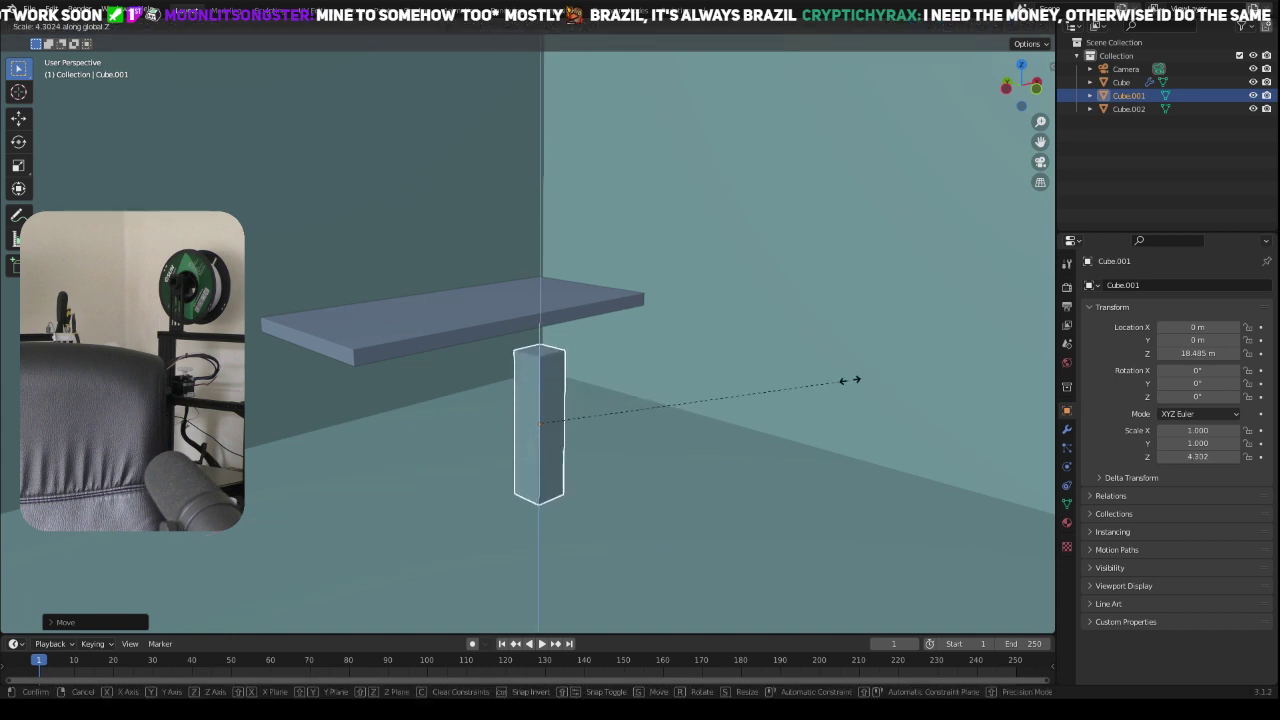
pyautogui.click(891, 377)
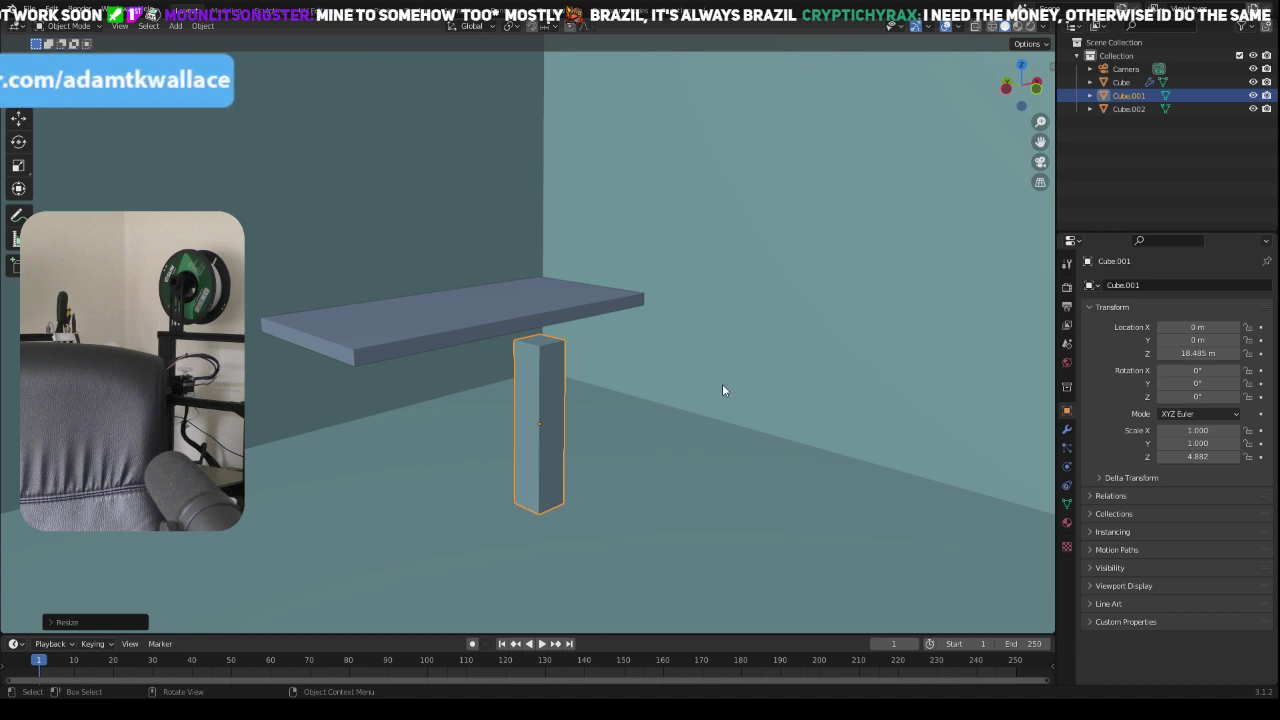
pyautogui.moveTo(625, 390); pyautogui.dragTo(607, 420, button='middle')
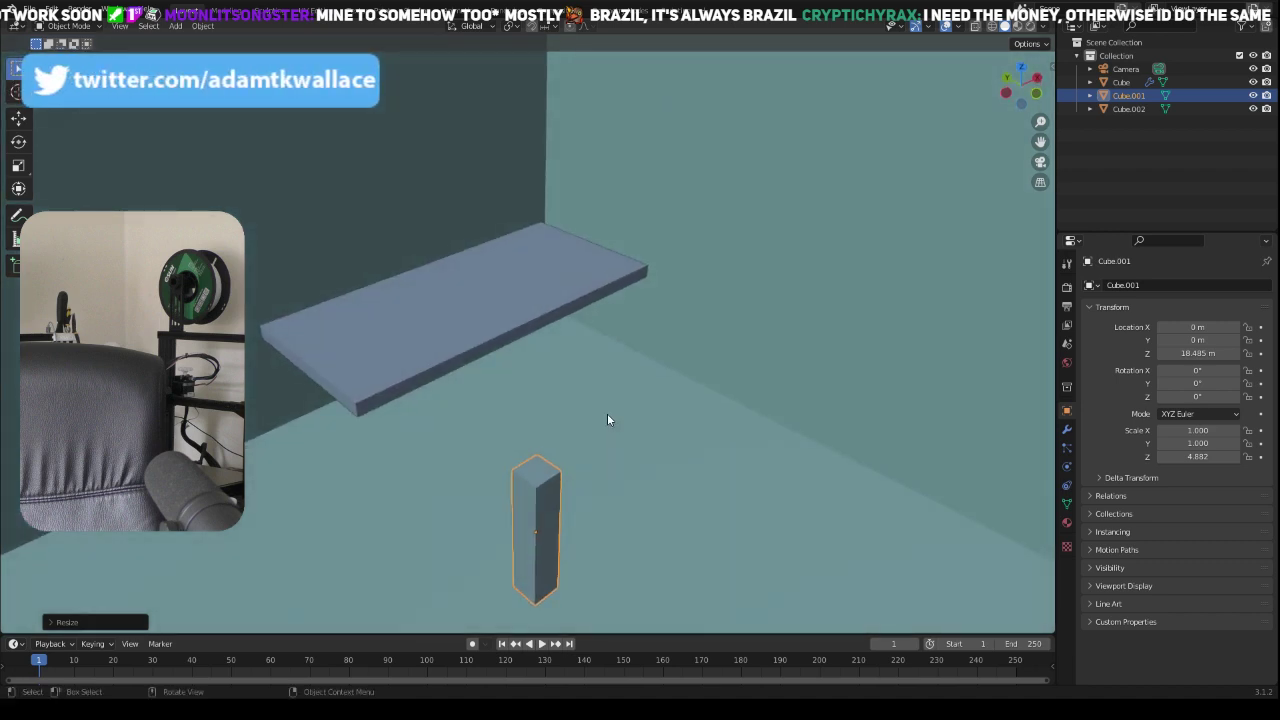
pyautogui.press('Tab')
pyautogui.hotkey('ctrl', 'b')
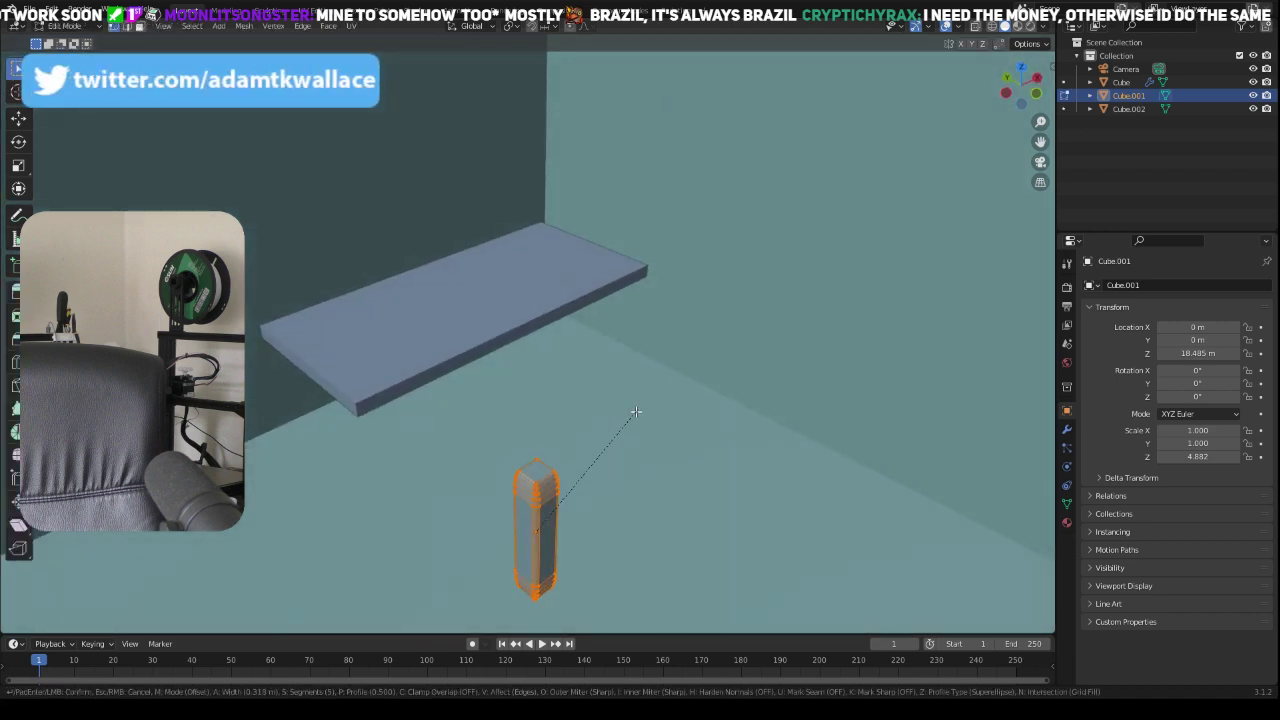
pyautogui.press('Escape')
# Step: Bevel the leg's four vertical edges with 14 segments and a width of about 0.96 m to round it into a cylinder
pyautogui.click(565, 498)
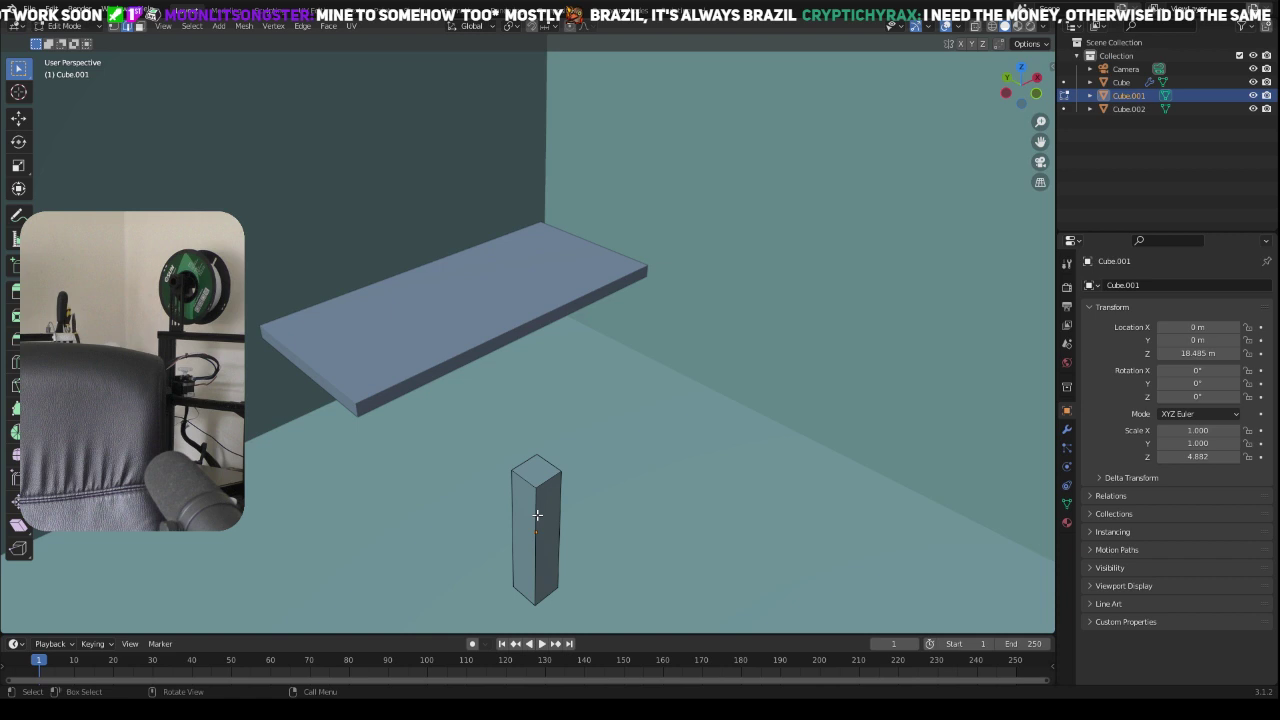
pyautogui.moveTo(563, 507)
pyautogui.mouseDown(button='middle')
pyautogui.moveTo(610, 490)
pyautogui.moveTo(563, 506)
pyautogui.mouseUp(button='middle')
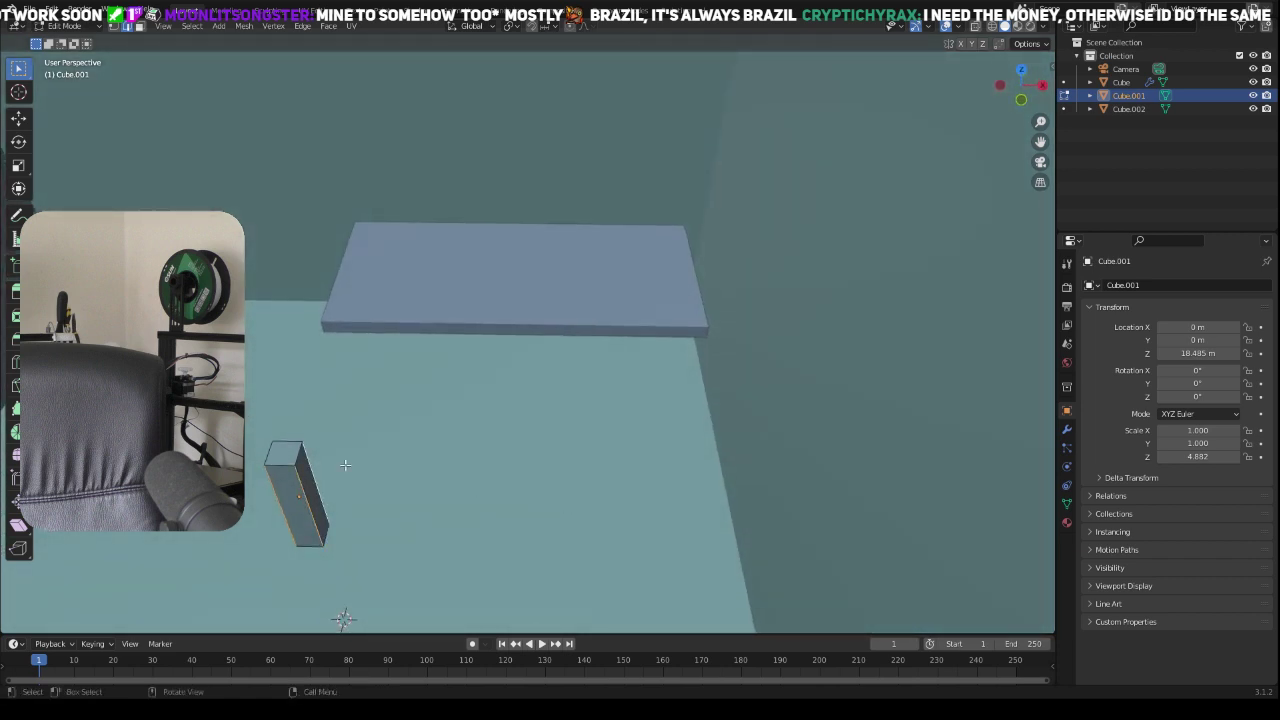
pyautogui.hotkey('ctrl', 'b')
pyautogui.scroll(10, 375, 465)
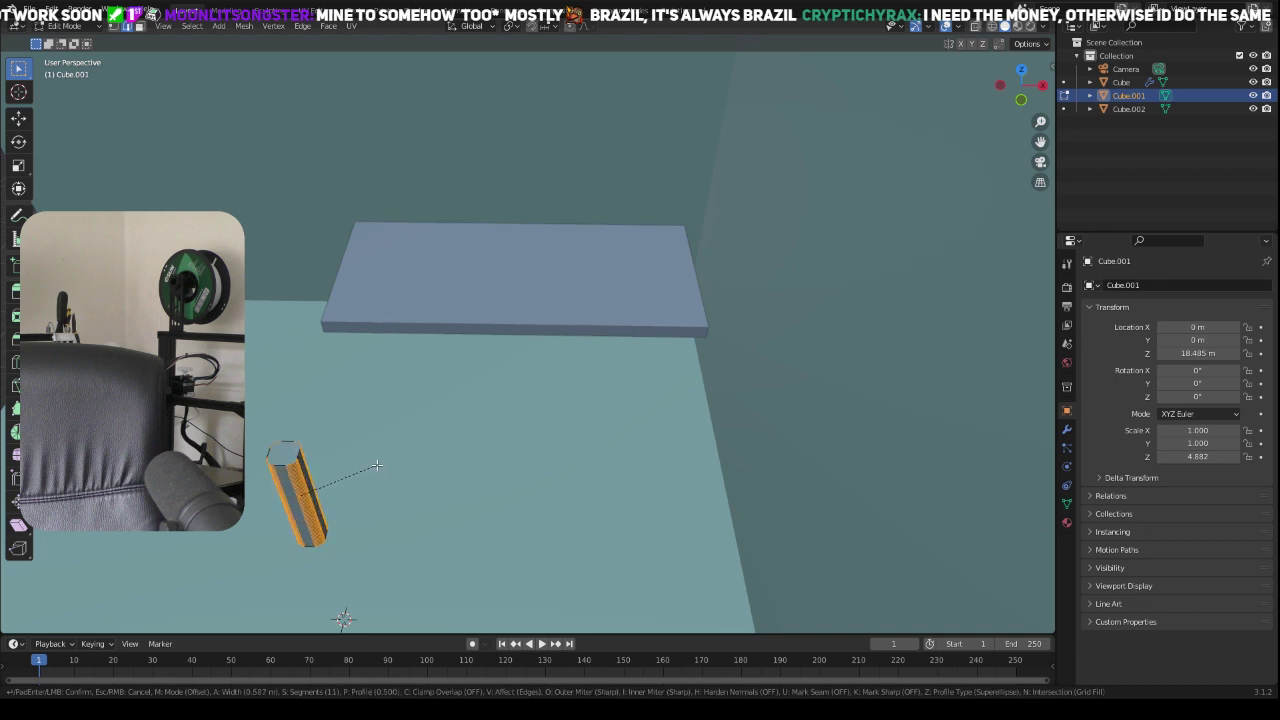
pyautogui.scroll(3, 375, 467)
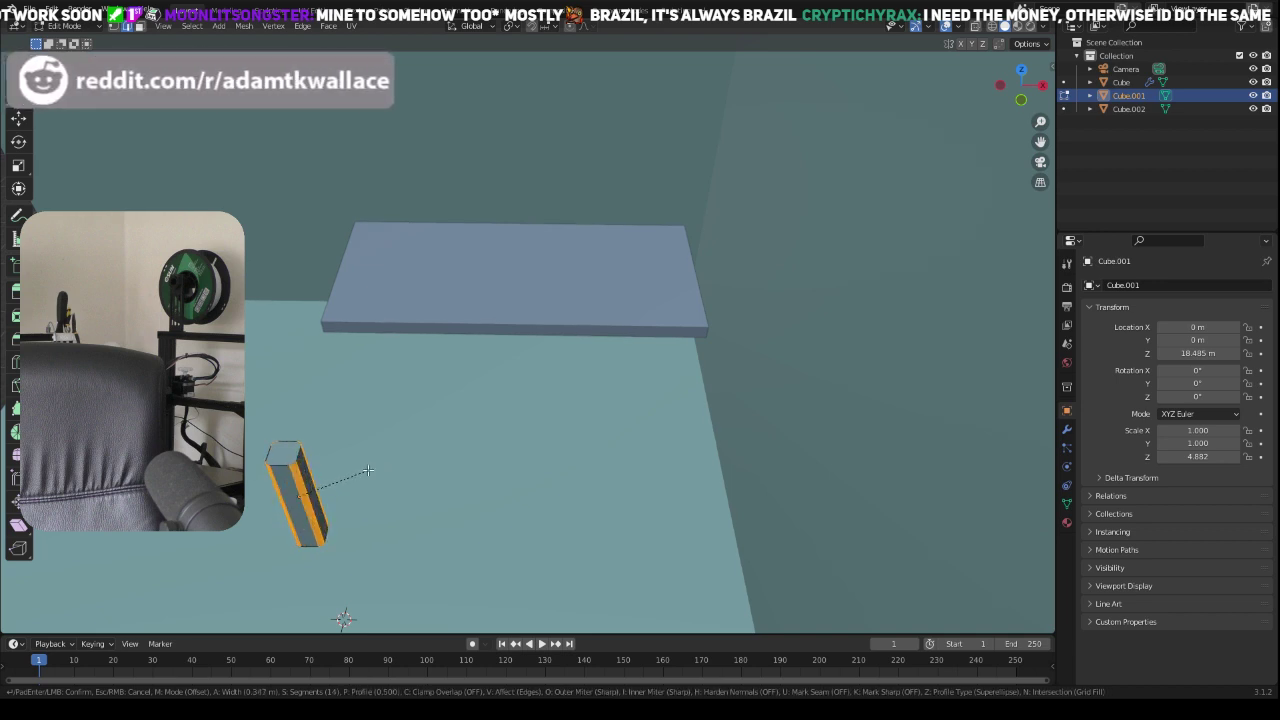
pyautogui.click(374, 470)
pyautogui.moveTo(374, 470); pyautogui.dragTo(663, 450, button='middle')
pyautogui.hotkey('ctrl', 'b')
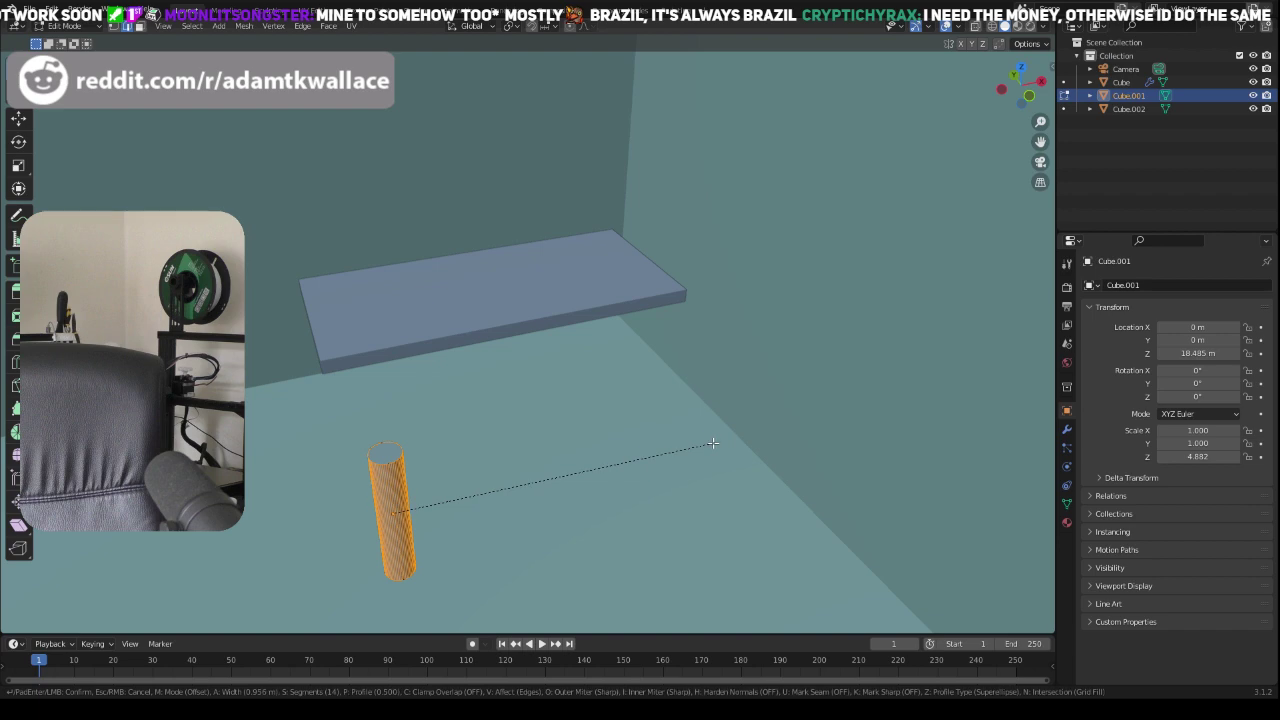
pyautogui.click(712, 443)
pyautogui.press('Tab')
# Step: Isolate the leg in local view and try to taper it by scaling down its bottom face with proportional editing
pyautogui.moveTo(638, 476); pyautogui.dragTo(686, 443, button='middle')
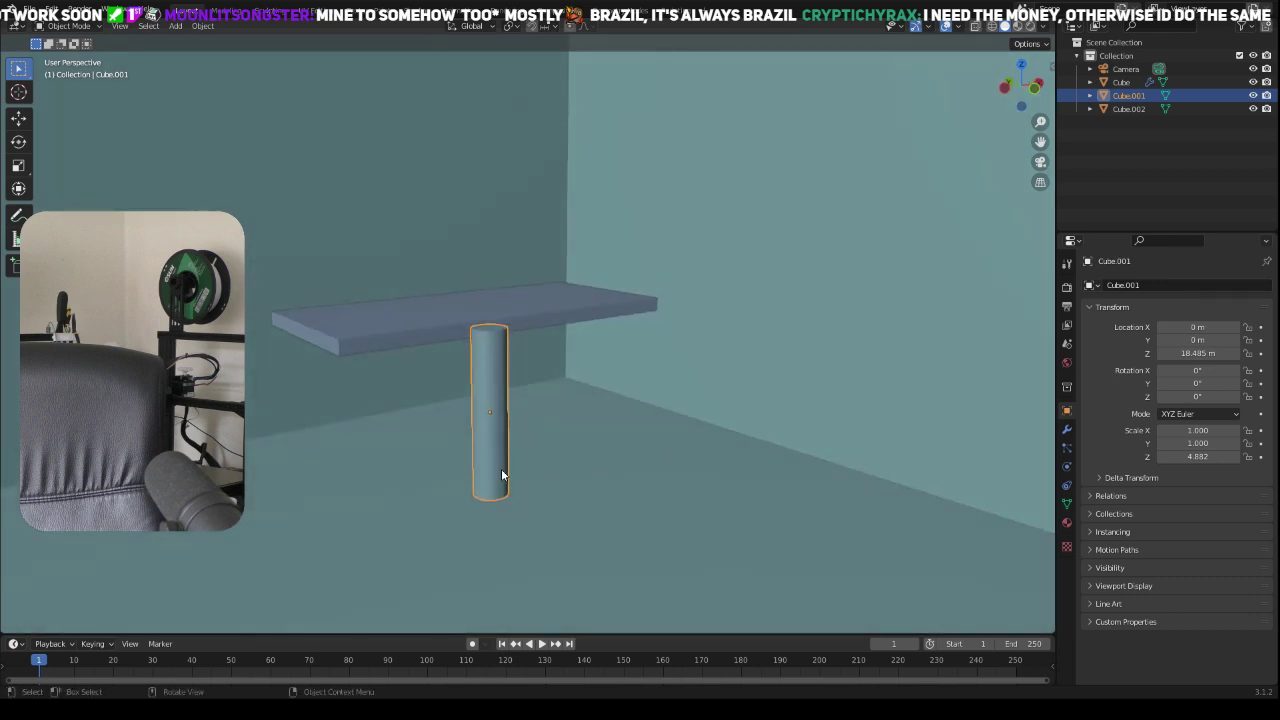
pyautogui.moveTo(376, 424); pyautogui.dragTo(400, 386, button='middle')
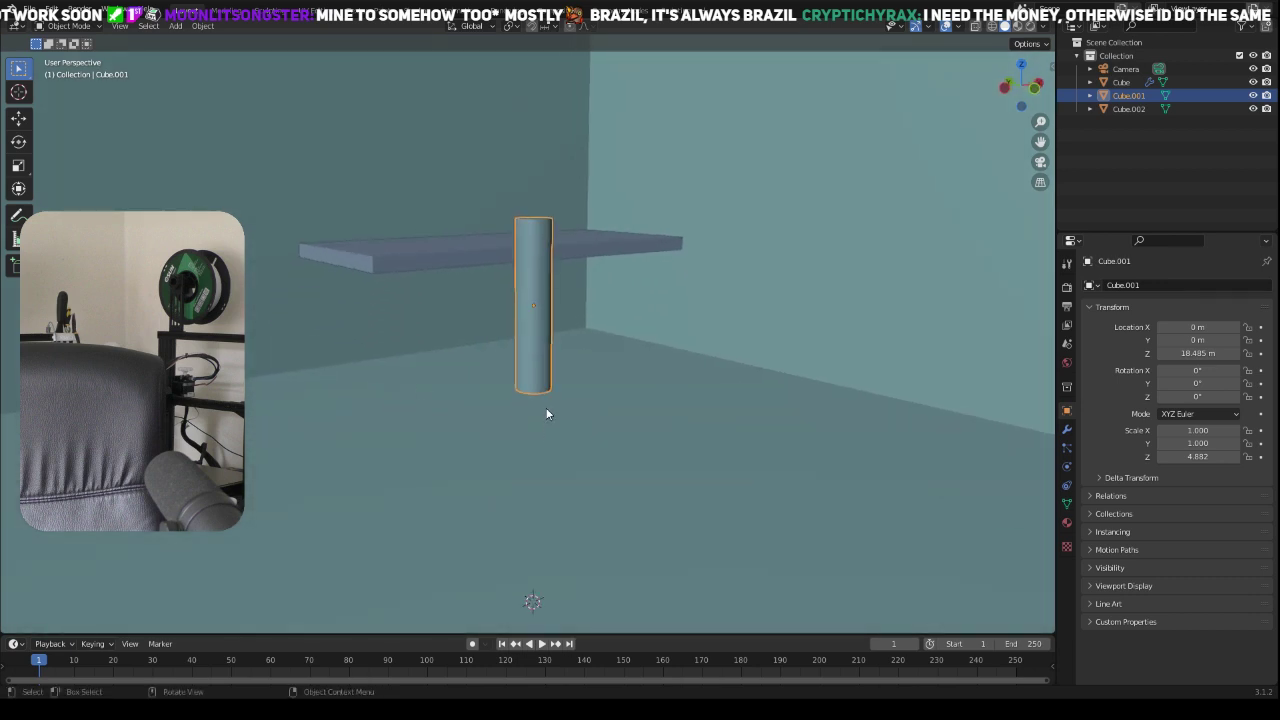
pyautogui.moveTo(544, 372); pyautogui.dragTo(557, 426, button='middle')
pyautogui.press('KP_Divide')
pyautogui.moveTo(657, 443); pyautogui.dragTo(700, 314, button='middle')
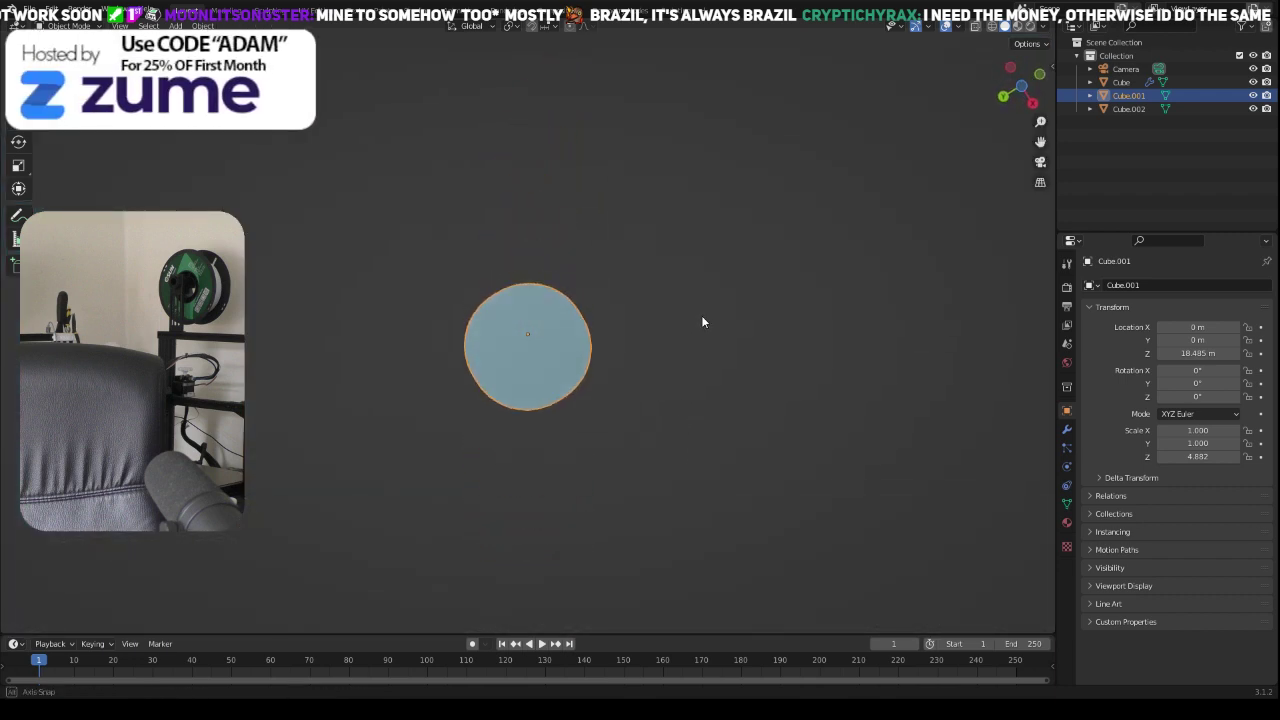
pyautogui.press('Tab')
pyautogui.press('s')
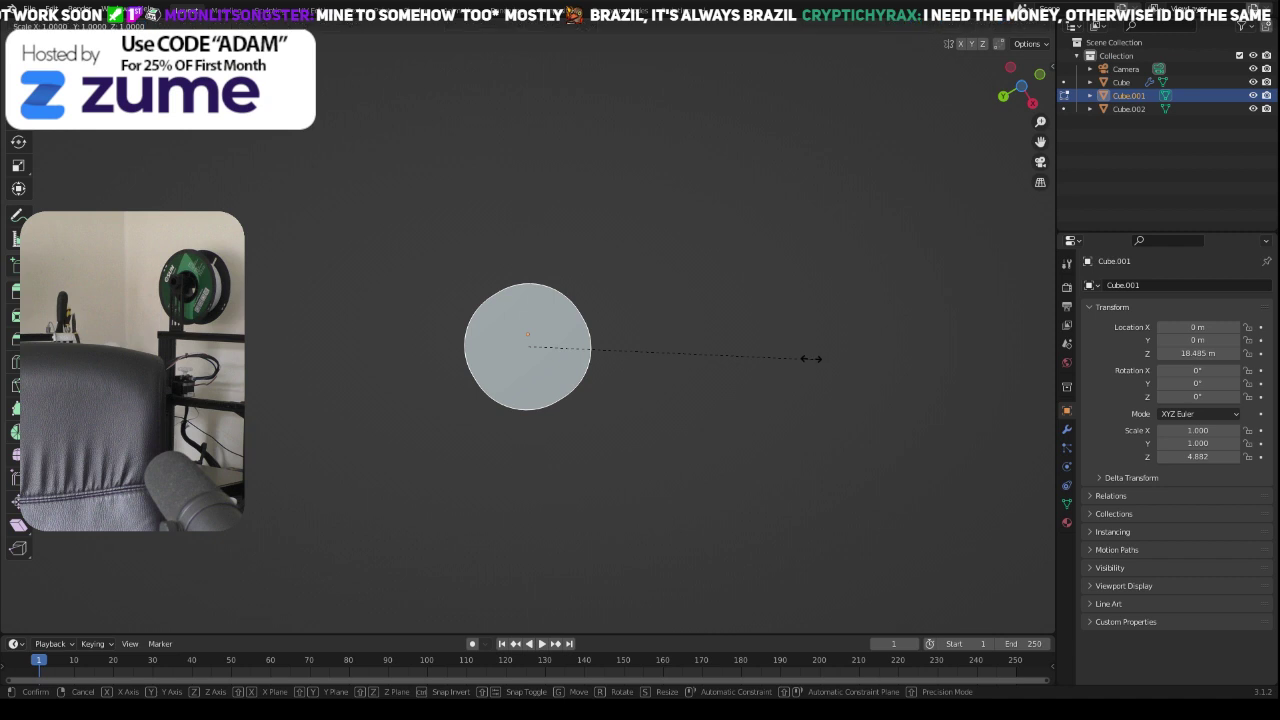
pyautogui.rightClick(625, 343)
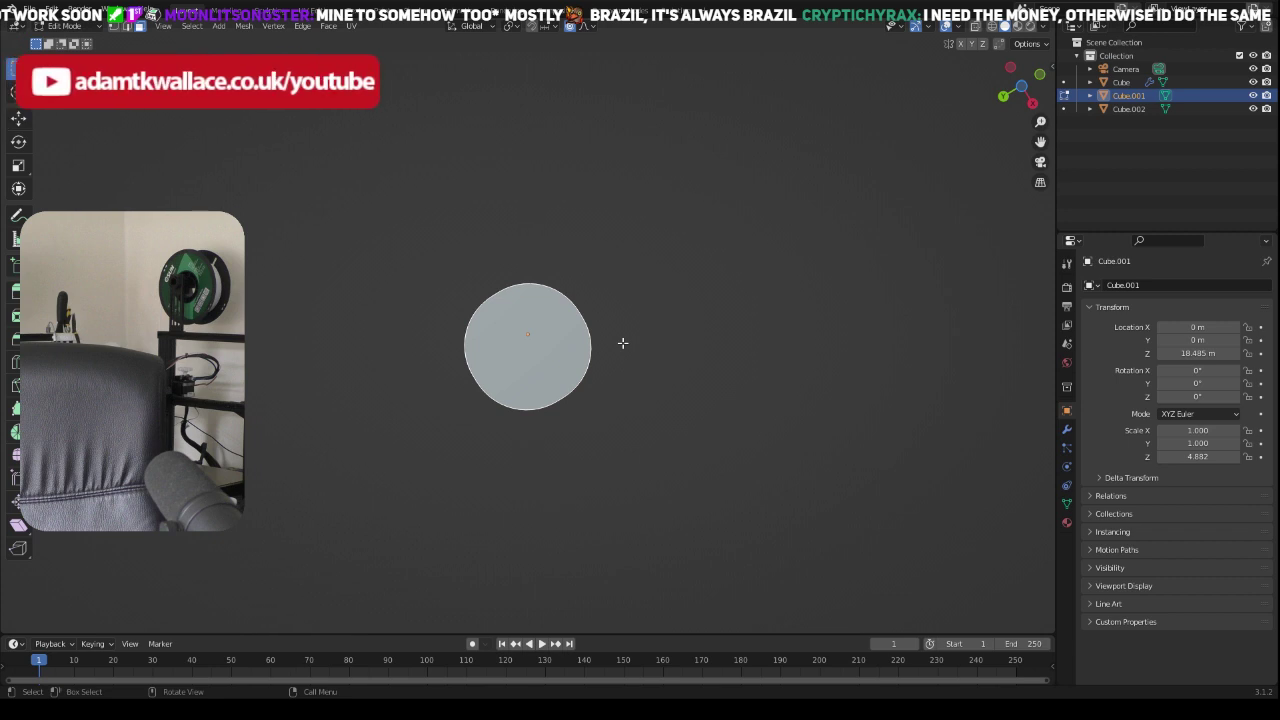
pyautogui.press('s')
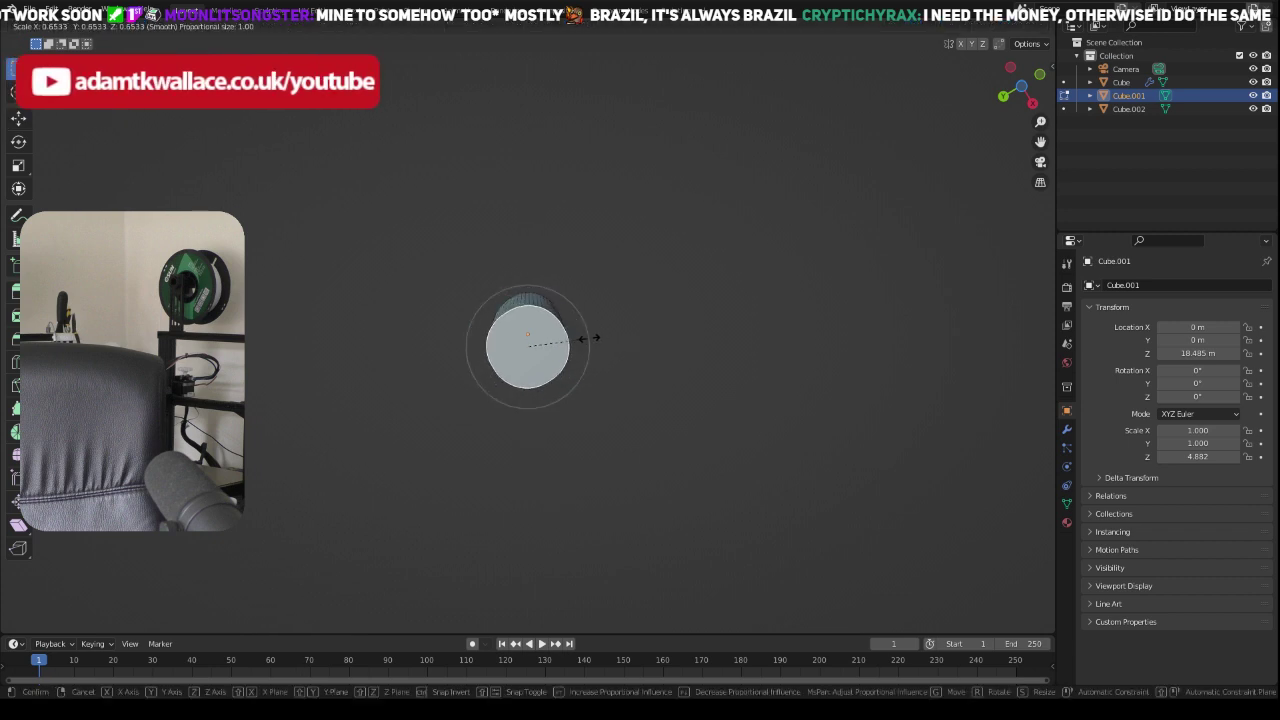
pyautogui.scroll(-2, 580, 334)
pyautogui.scroll(1, 575, 334)
pyautogui.click(575, 334)
# Step: Examine the tapered leg on its own, and leave local view to compare it with the desk slab
pyautogui.moveTo(603, 340); pyautogui.dragTo(586, 503, button='middle')
pyautogui.press('Tab')
pyautogui.moveTo(717, 442); pyautogui.dragTo(707, 469, button='middle')
pyautogui.press('.')
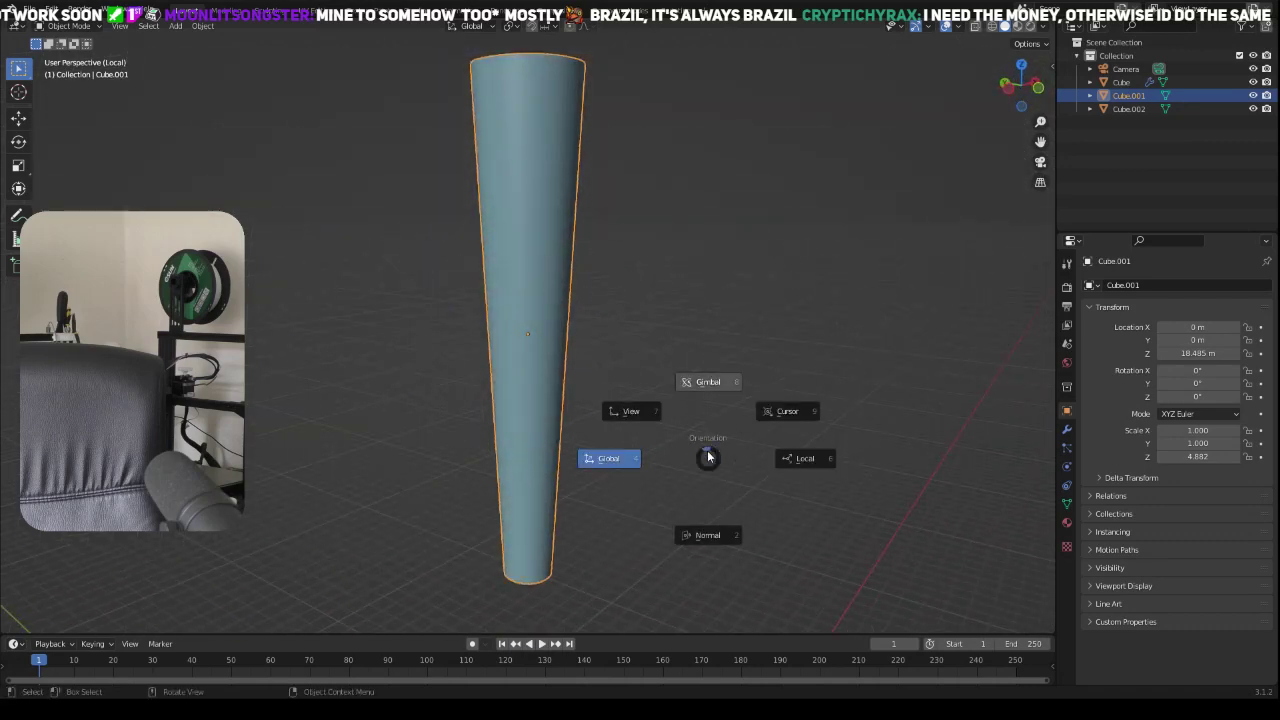
pyautogui.press('Escape')
pyautogui.press('/')
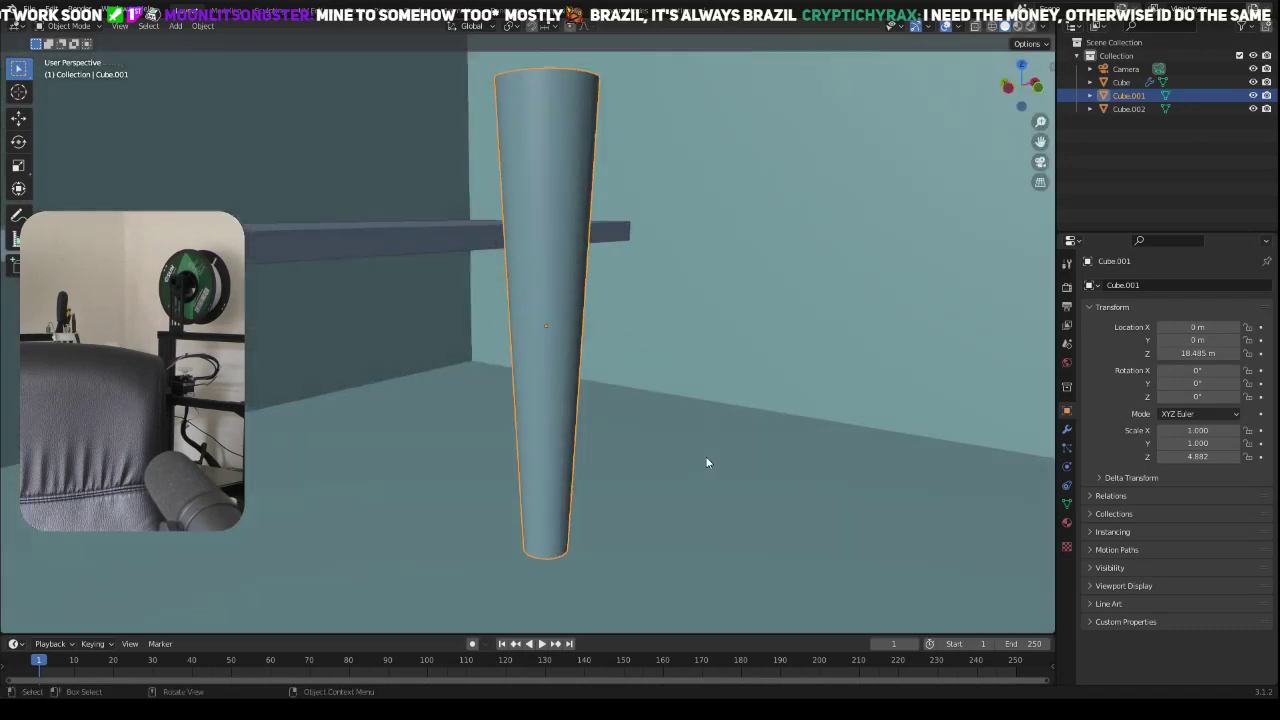
pyautogui.moveTo(703, 416); pyautogui.dragTo(703, 464, button='middle')
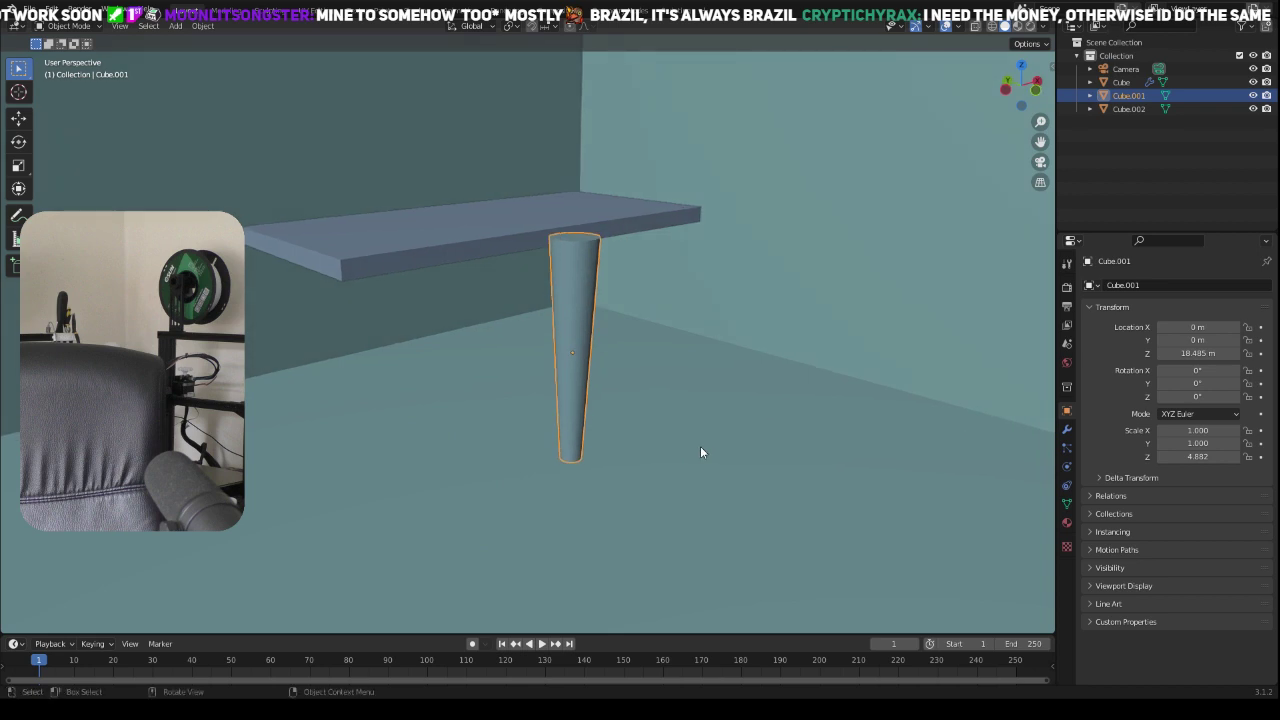
# Step: Undo the leg's taper and cut two evenly spaced edge loops around its length
pyautogui.press('Tab')
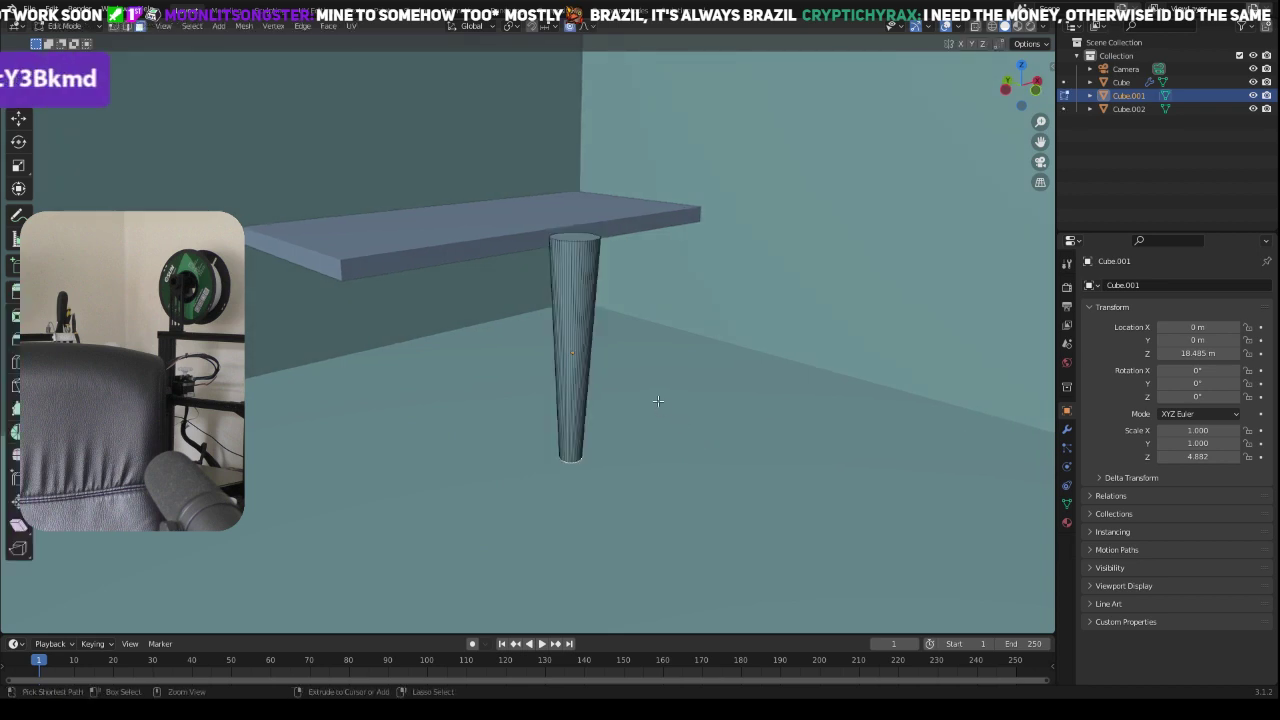
pyautogui.press('s')
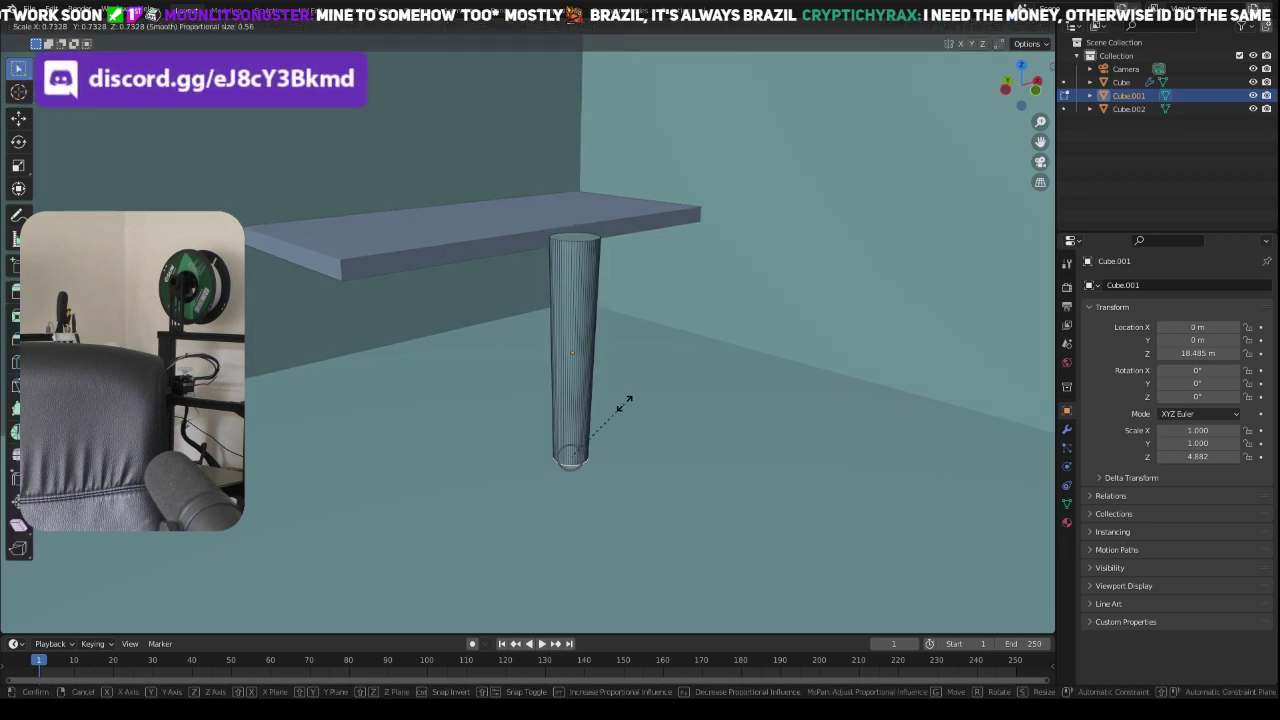
pyautogui.press('Escape')
pyautogui.hotkey('ctrl', 'r')
pyautogui.scroll(1, 597, 352)
pyautogui.click(597, 350)
pyautogui.click(598, 350)
# Step: Taper the leg by scaling its bottom face to about 0.37 with smooth proportional editing, using an influence size of about 8.95
pyautogui.moveTo(584, 473); pyautogui.dragTo(603, 383, button='middle')
pyautogui.press('3')
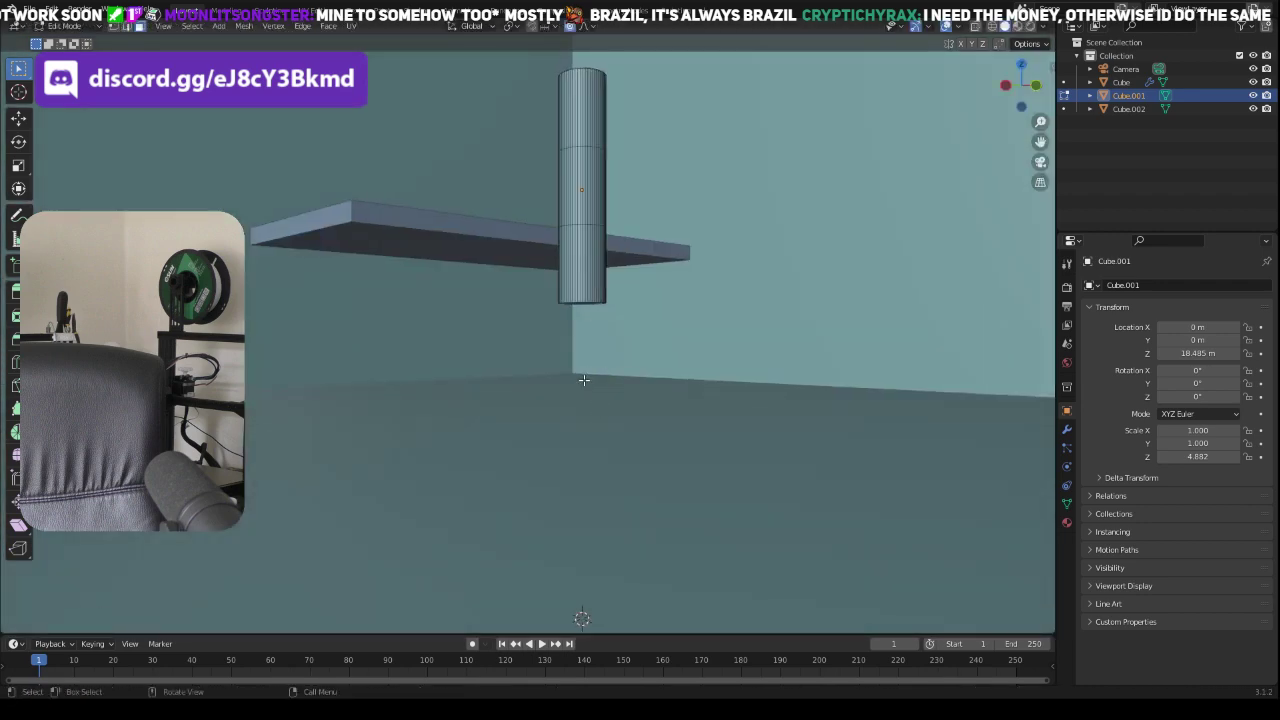
pyautogui.click(577, 304)
pyautogui.moveTo(632, 352); pyautogui.dragTo(640, 351, button='middle')
pyautogui.press('s')
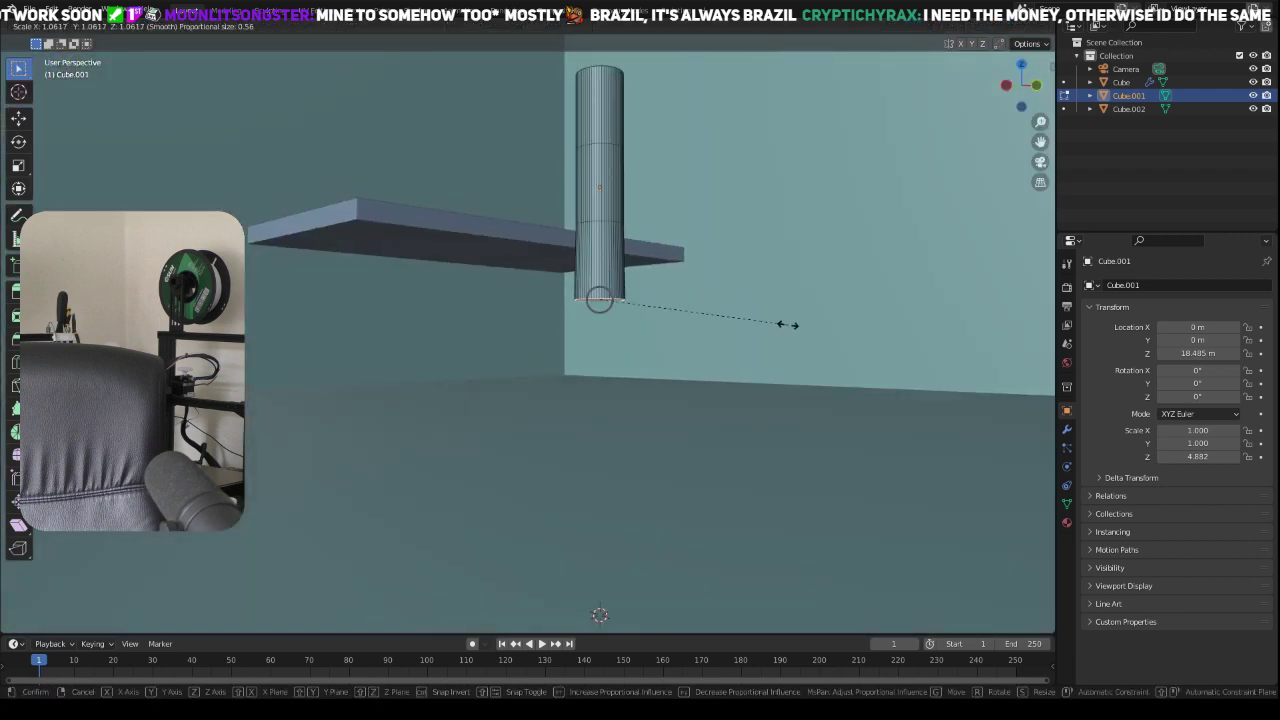
pyautogui.scroll(-20, 690, 307)
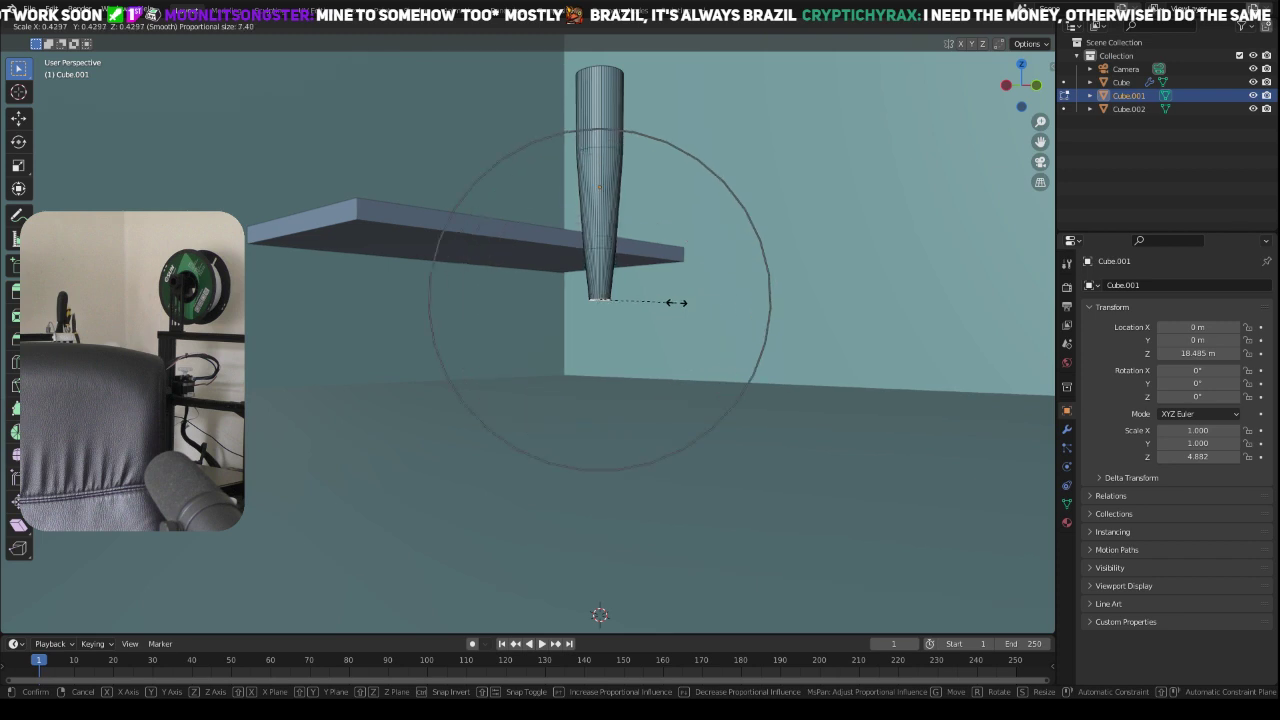
pyautogui.scroll(-2, 672, 300)
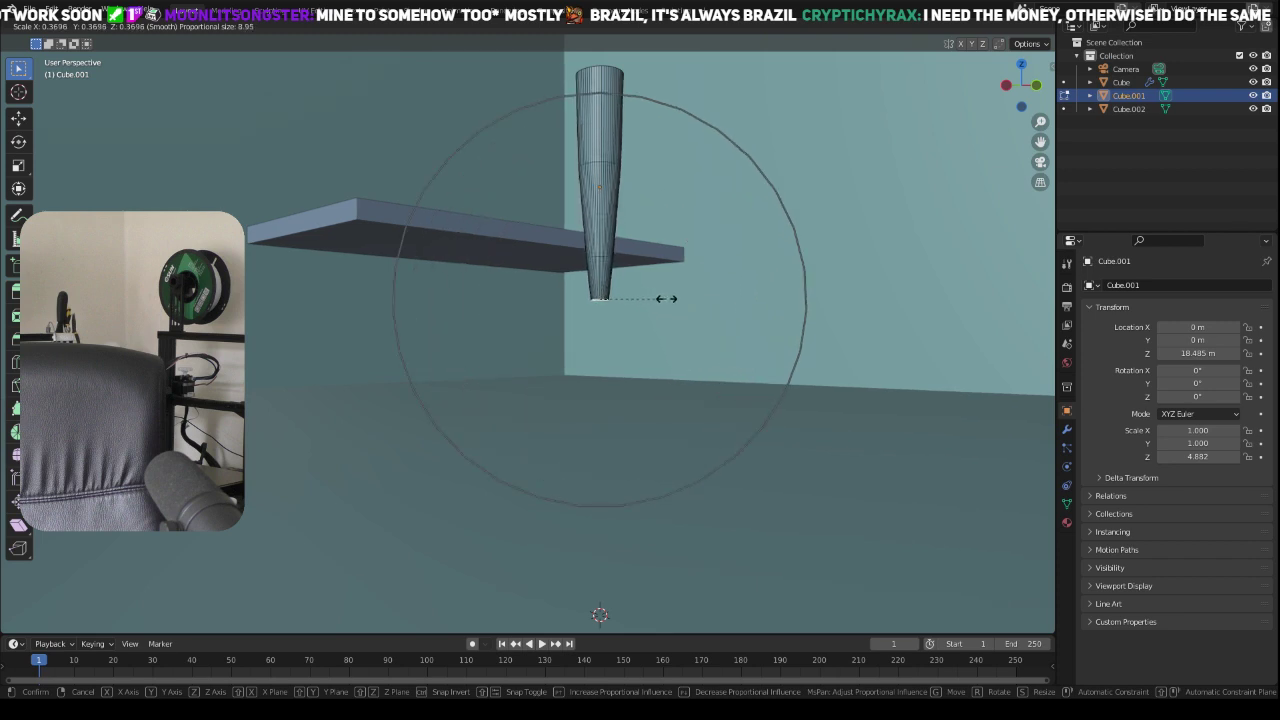
pyautogui.click(690, 301)
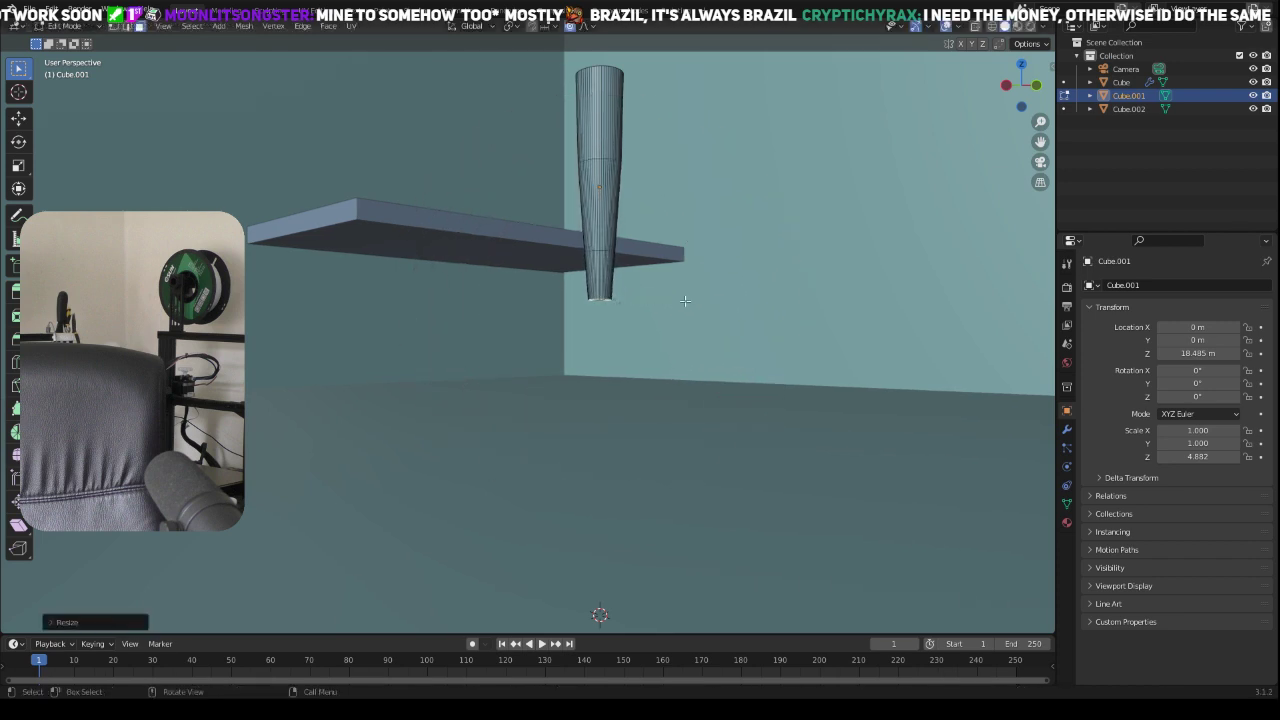
pyautogui.press('Tab')
# Step: Move the leg about 19.24 m along Y so it sits within the desk slab's near corner in top view
pyautogui.moveTo(687, 299); pyautogui.dragTo(710, 335, button='middle')
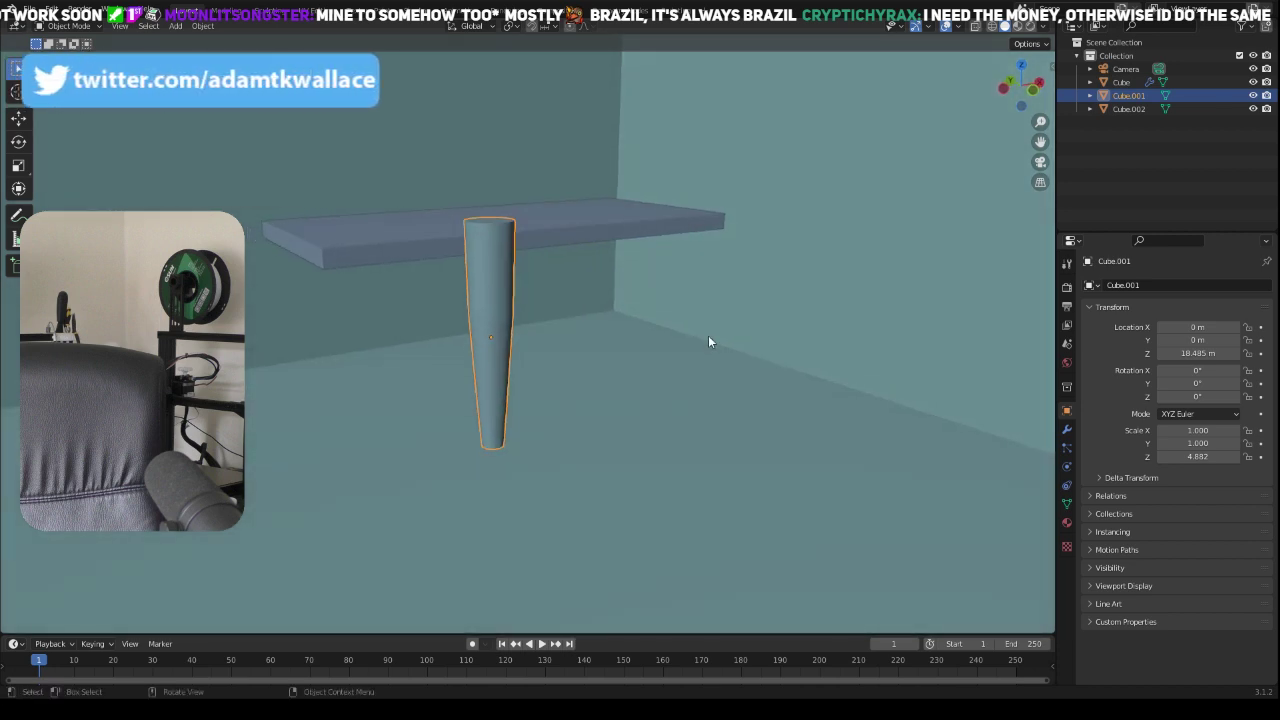
pyautogui.press('KP_7')
pyautogui.press('g')
pyautogui.press('y')
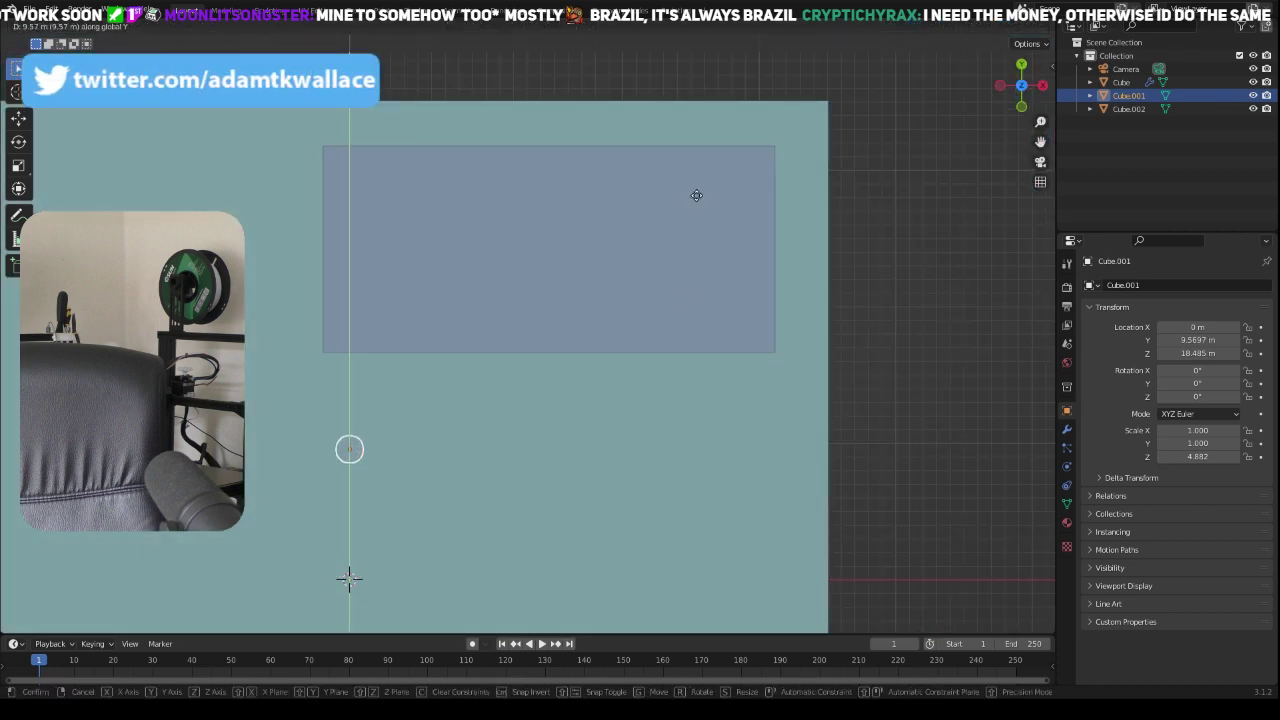
pyautogui.click(678, 73)
# Step: Duplicate the leg about 10.7 m along Y to the desk's rear corner
pyautogui.hotkey('shift', 'd')
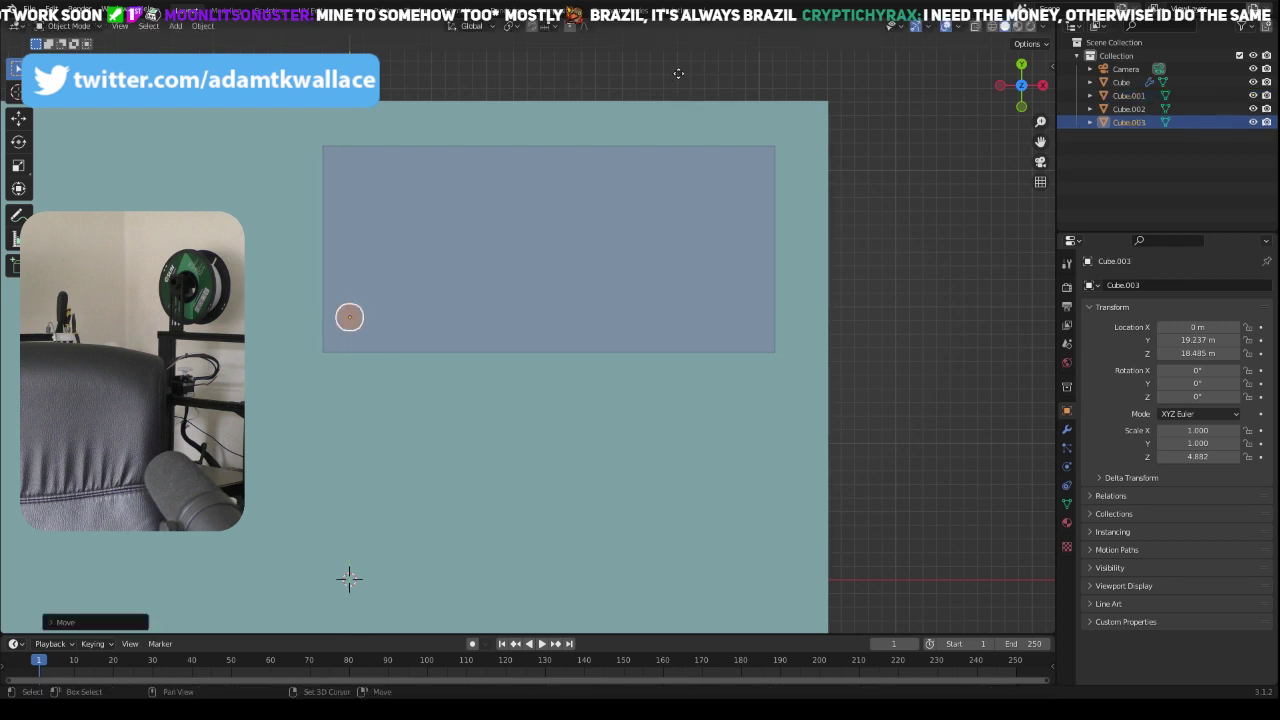
pyautogui.press('y')
pyautogui.click(671, 41)
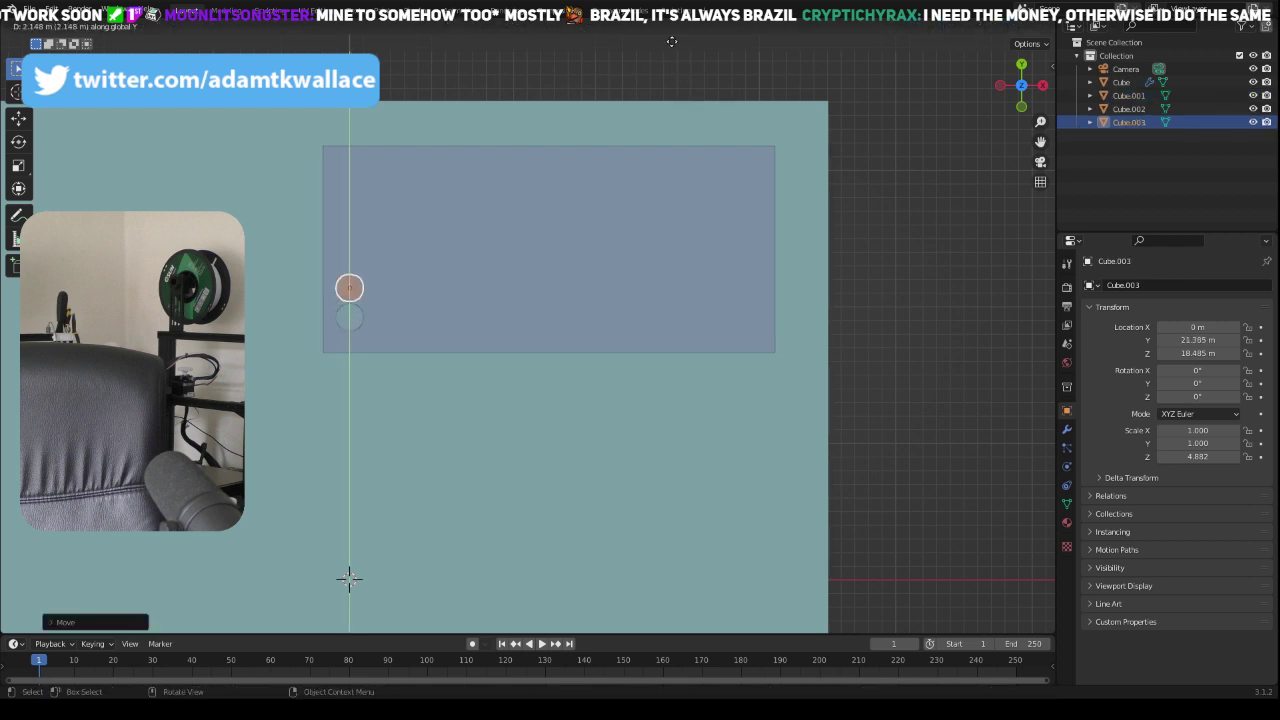
pyautogui.click(677, 523)
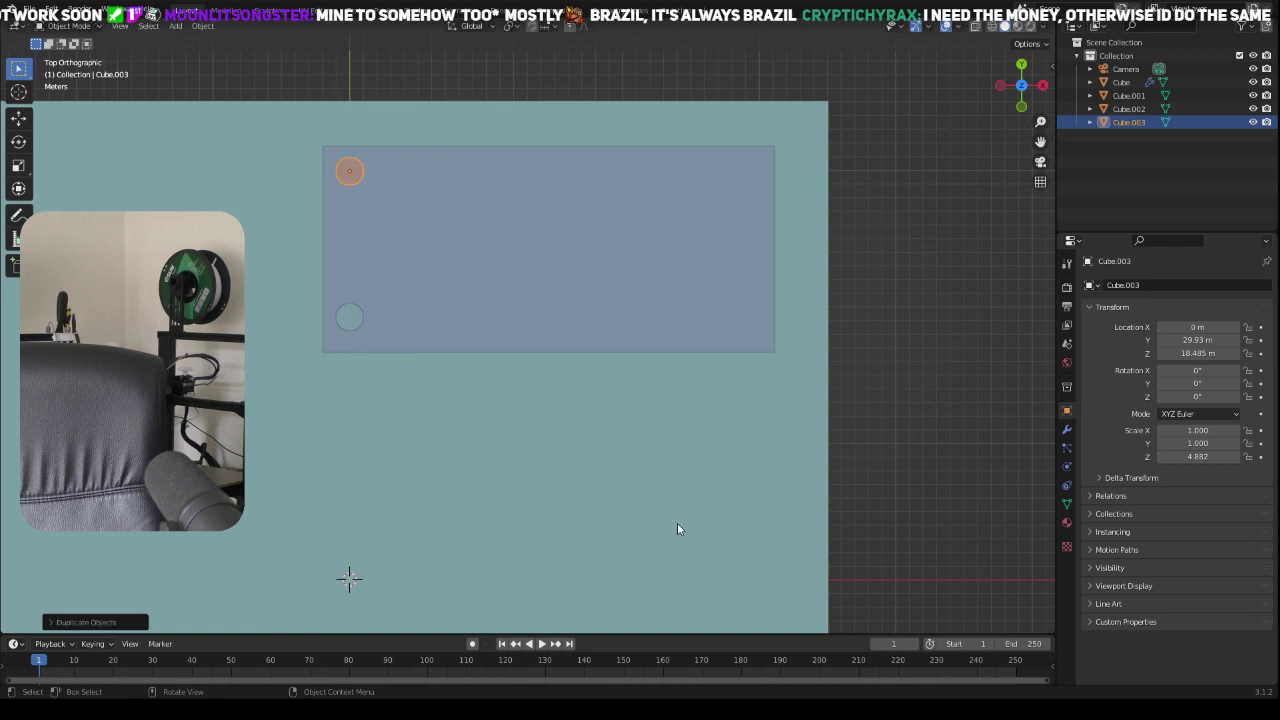
# Step: Duplicate both legs together about 28.71 m along X to the opposite end of the desk
pyautogui.keyDown('shift'); pyautogui.click(350, 320); pyautogui.keyUp('shift')
pyautogui.hotkey('shift', 'd')
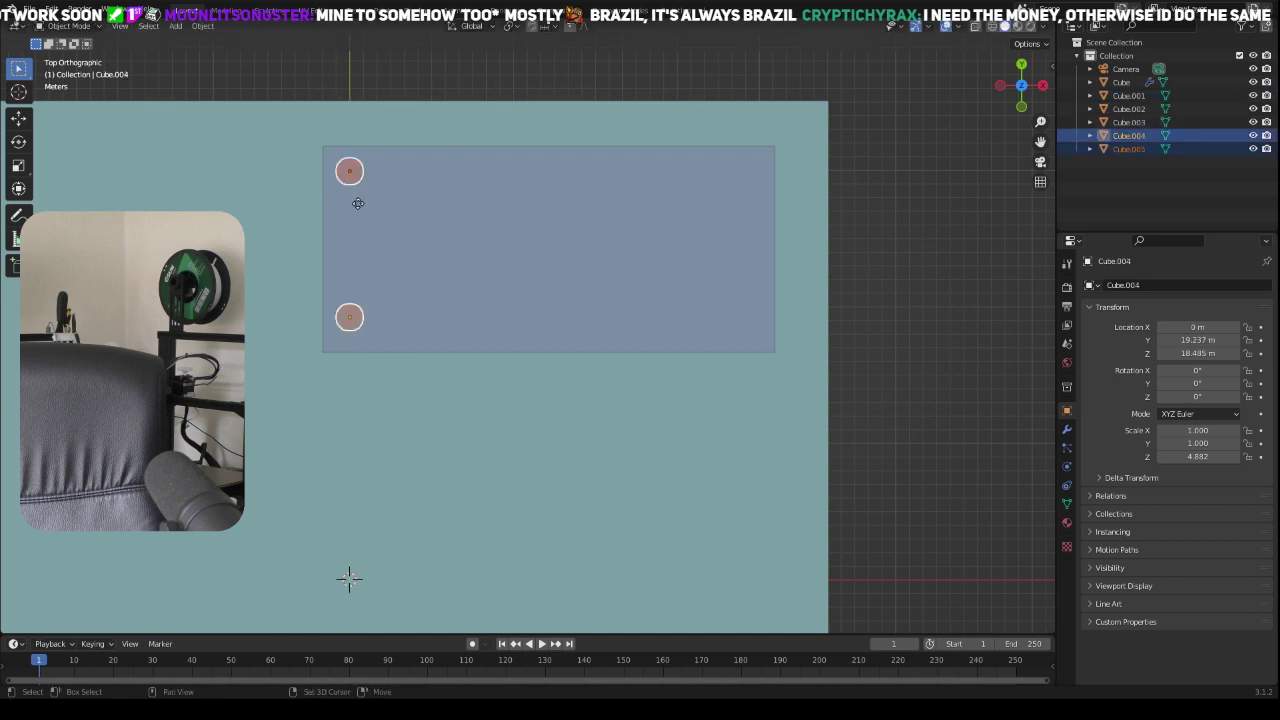
pyautogui.press('x')
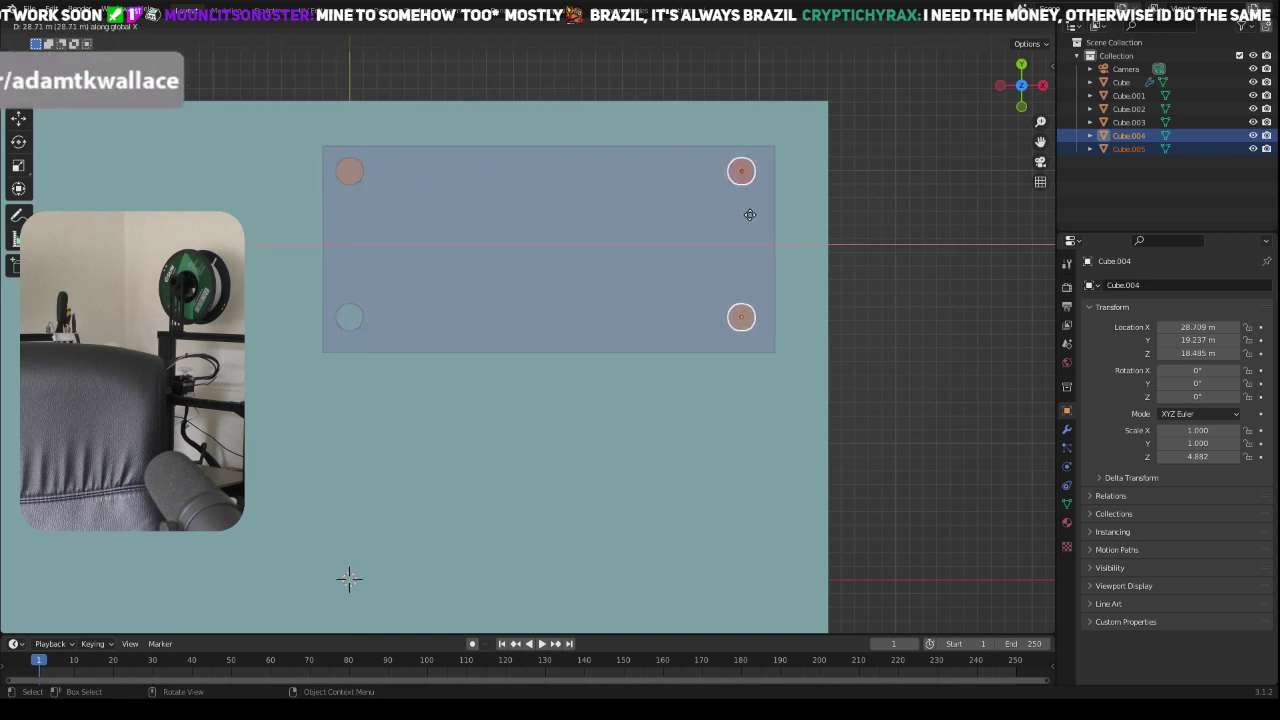
pyautogui.click(750, 215)
pyautogui.click(765, 277)
# Step: Select all four legs and stretch them vertically to a Z scale of about 6.33
pyautogui.moveTo(906, 324); pyautogui.dragTo(963, 188, button='middle')
pyautogui.click(348, 268)
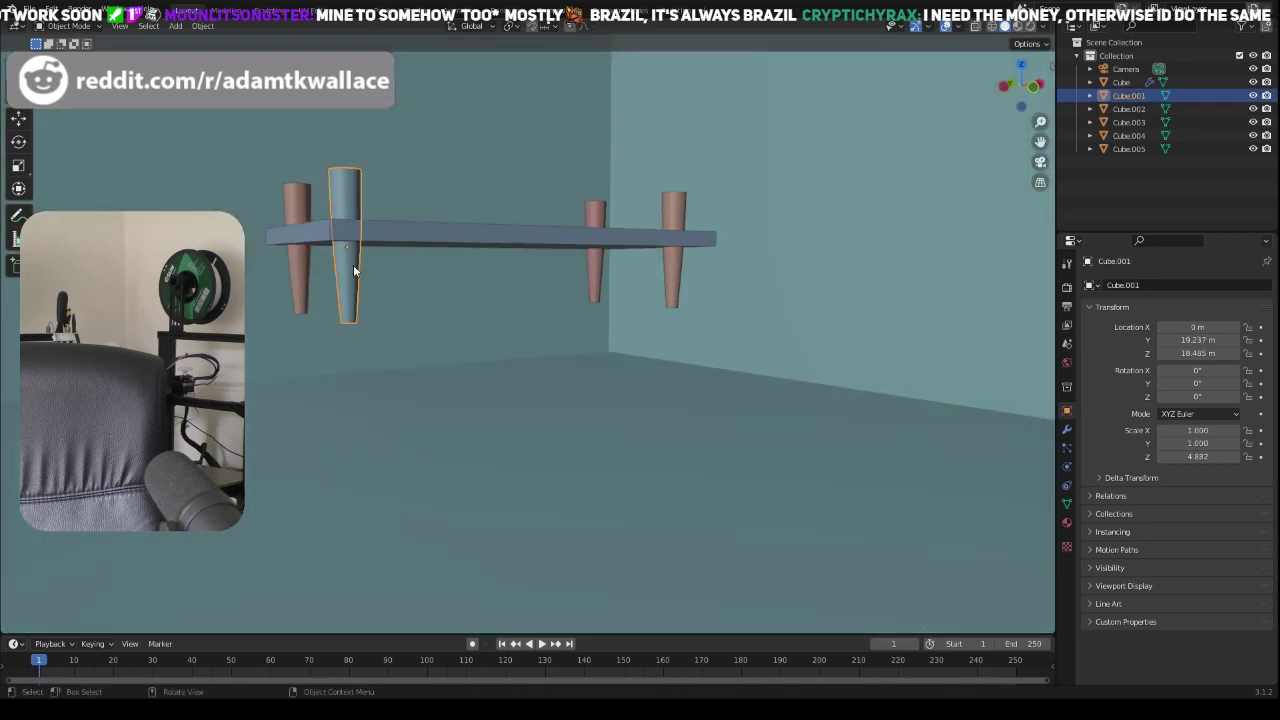
pyautogui.keyDown('shift'); pyautogui.click(294, 256); pyautogui.keyUp('shift')
pyautogui.keyDown('shift'); pyautogui.click(594, 268); pyautogui.keyUp('shift')
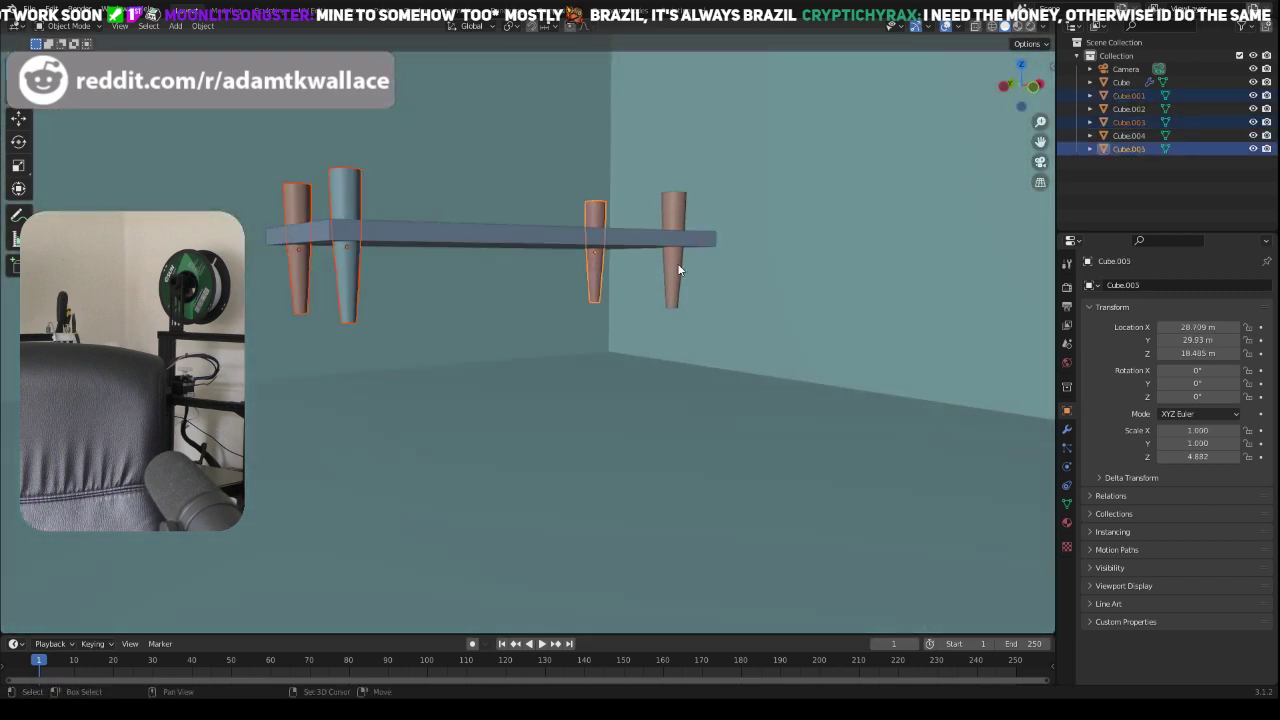
pyautogui.keyDown('shift'); pyautogui.click(677, 263); pyautogui.keyUp('shift')
pyautogui.press('g')
pyautogui.press('z')
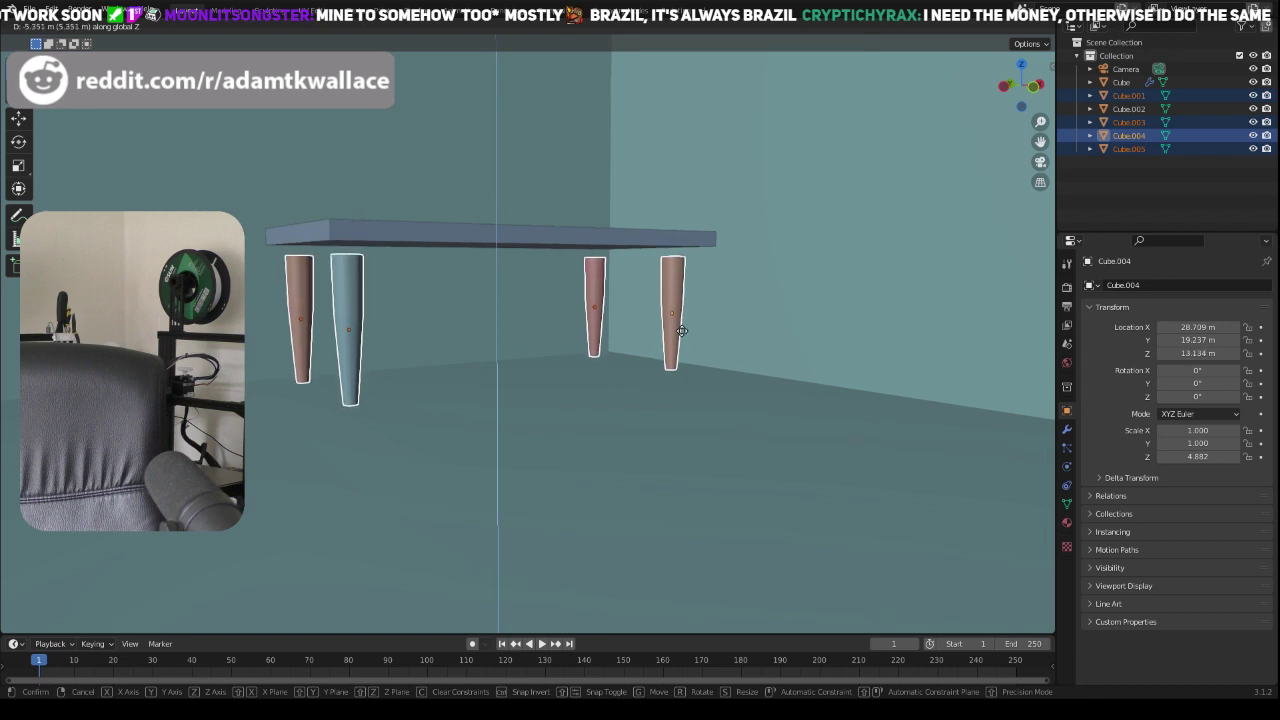
pyautogui.press('s')
pyautogui.press('z')
pyautogui.press('z')
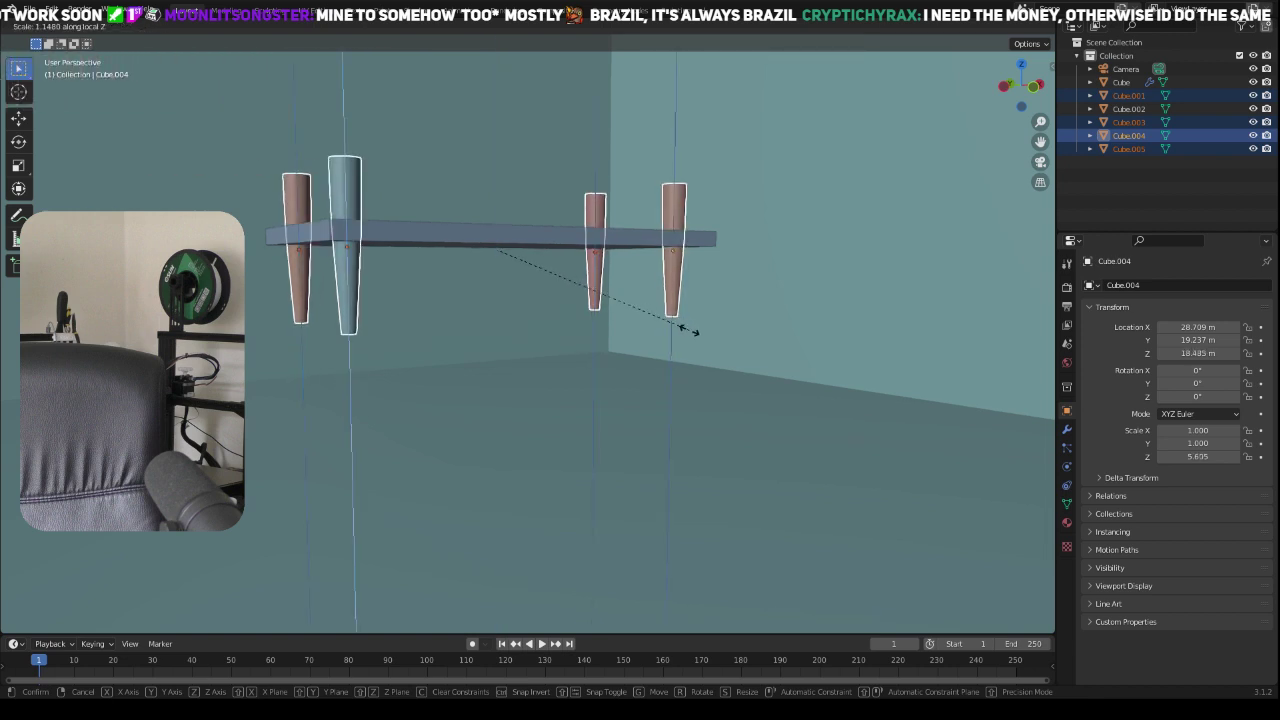
pyautogui.click(716, 342)
# Step: Lower the four legs about 6.1 m along Z so they stand beneath the desk slab
pyautogui.press('g')
pyautogui.press('z')
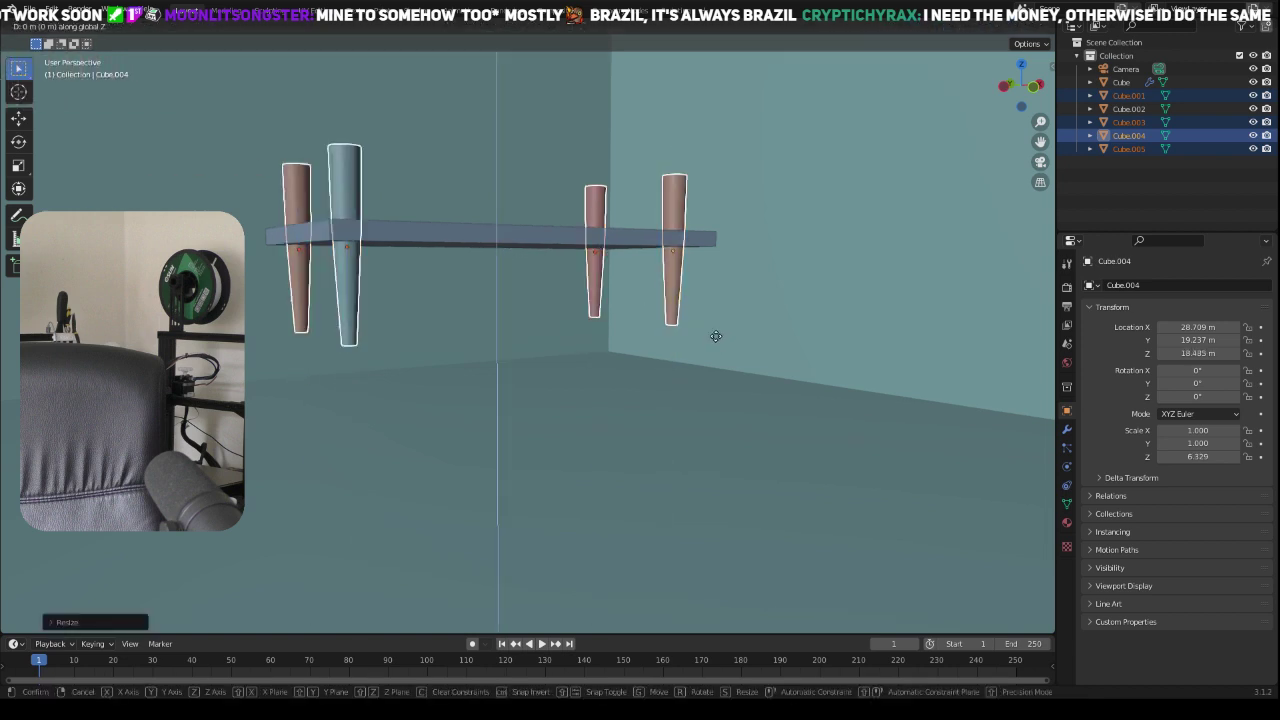
pyautogui.click(722, 411)
# Step: Shorten the four legs to a Z scale of about 5.49 and raise them about 1.26 m against the slab's underside
pyautogui.press('s')
pyautogui.press('z')
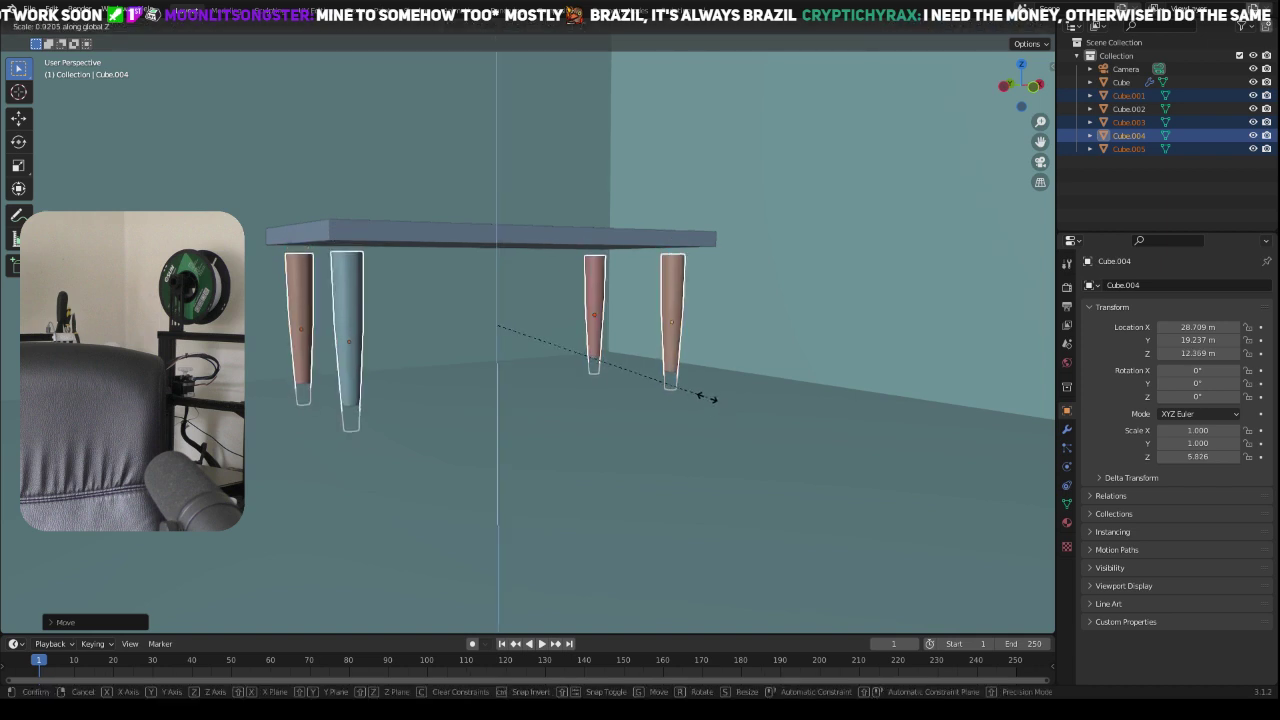
pyautogui.click(697, 390)
pyautogui.press('g')
pyautogui.press('z')
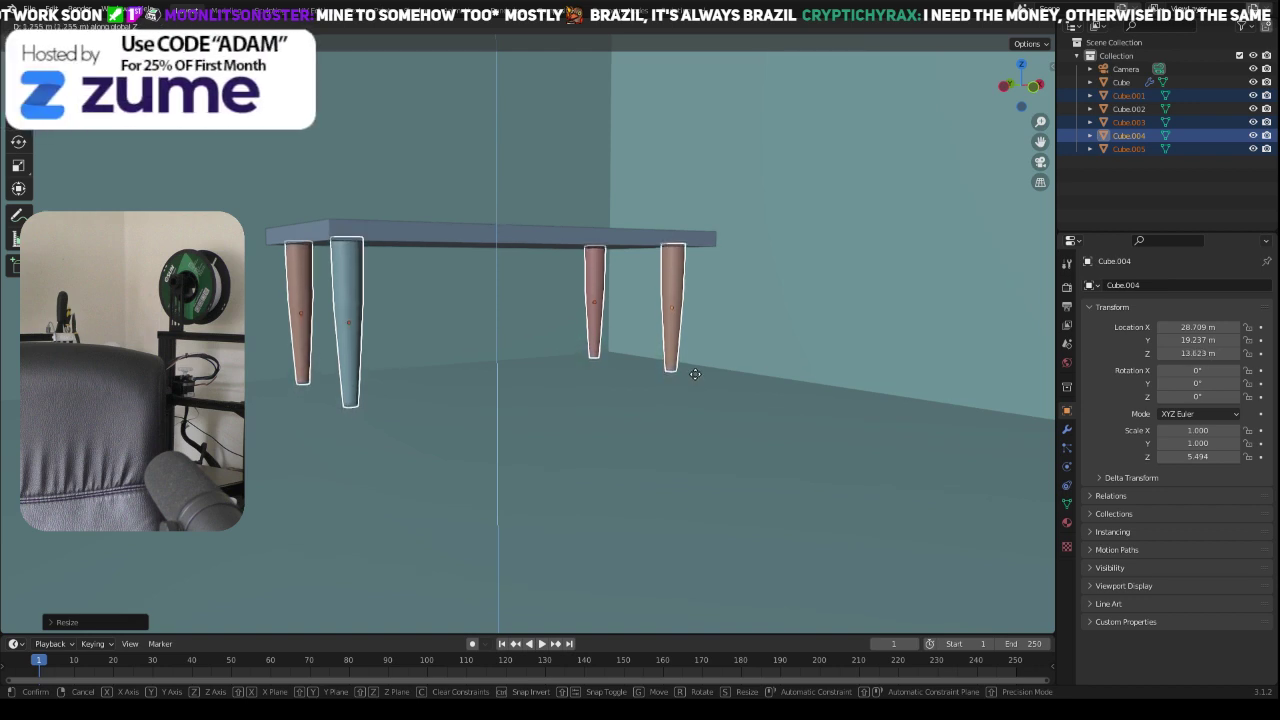
pyautogui.click(694, 374)
# Step: Turn off locking the view to the 3D cursor and enable locking the camera to the view
pyautogui.click(528, 334)
pyautogui.moveTo(545, 338); pyautogui.dragTo(517, 334, button='middle')
pyautogui.scroll(-5, 617, 340)
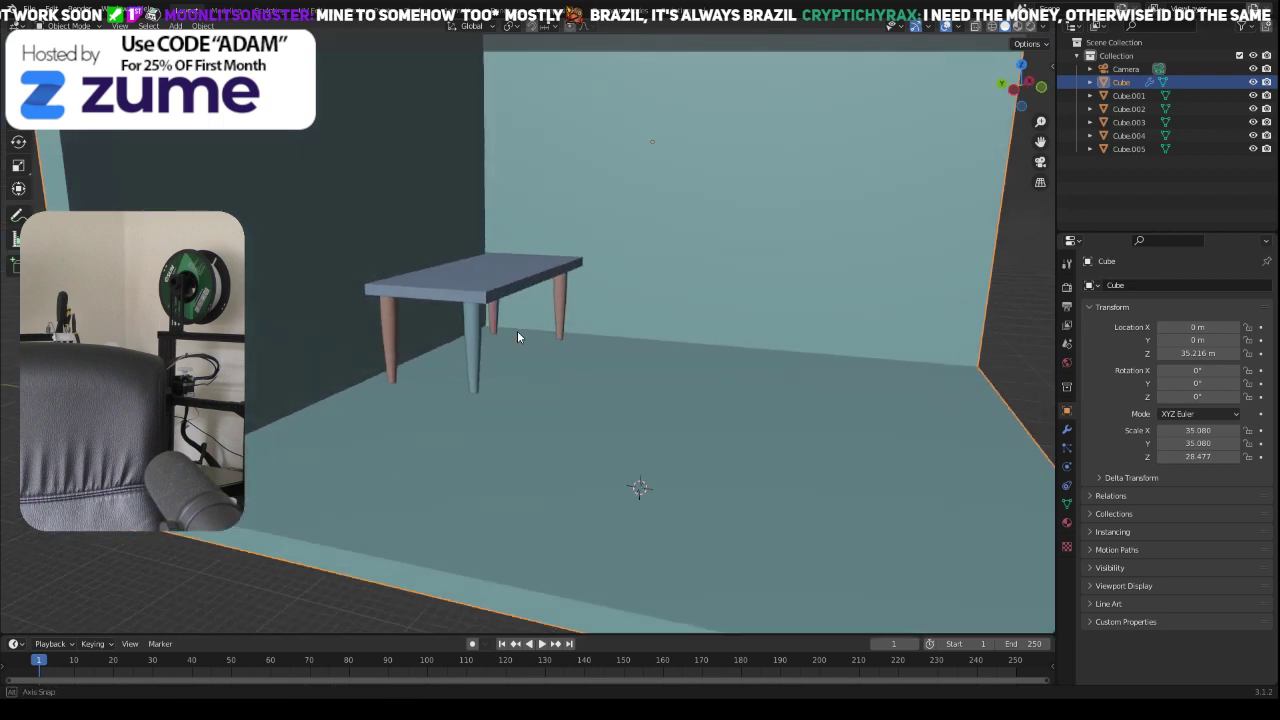
pyautogui.press('KP_0')
pyautogui.press('m')
pyautogui.press('n')
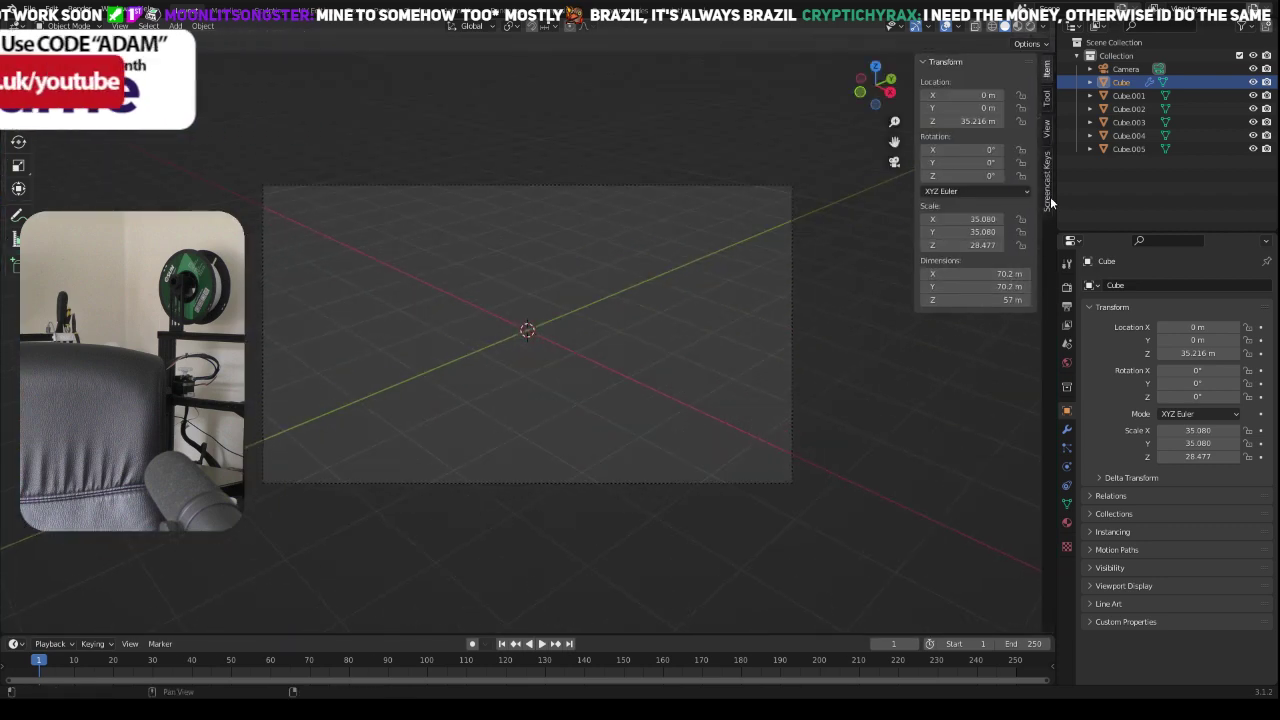
pyautogui.click(1048, 136)
pyautogui.moveTo(543, 294); pyautogui.dragTo(585, 300, button='middle')
pyautogui.scroll(4, 578, 323)
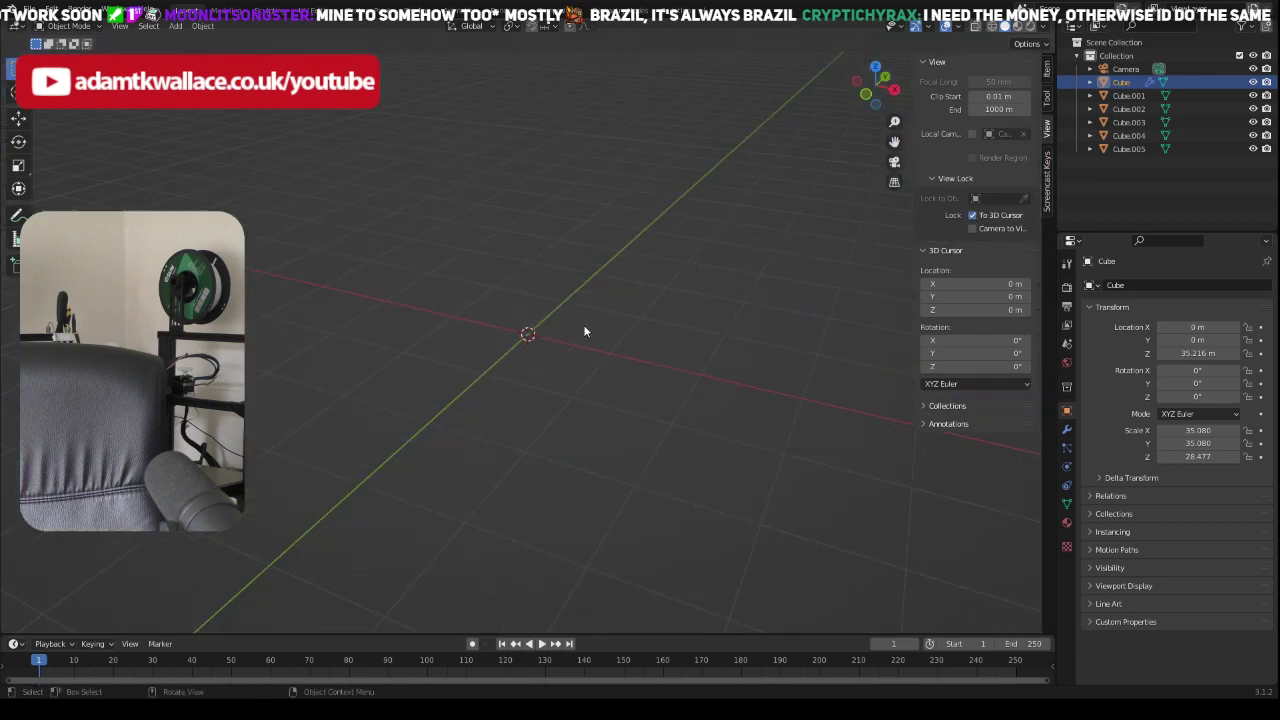
pyautogui.click(971, 215)
pyautogui.scroll(-4, 471, 321)
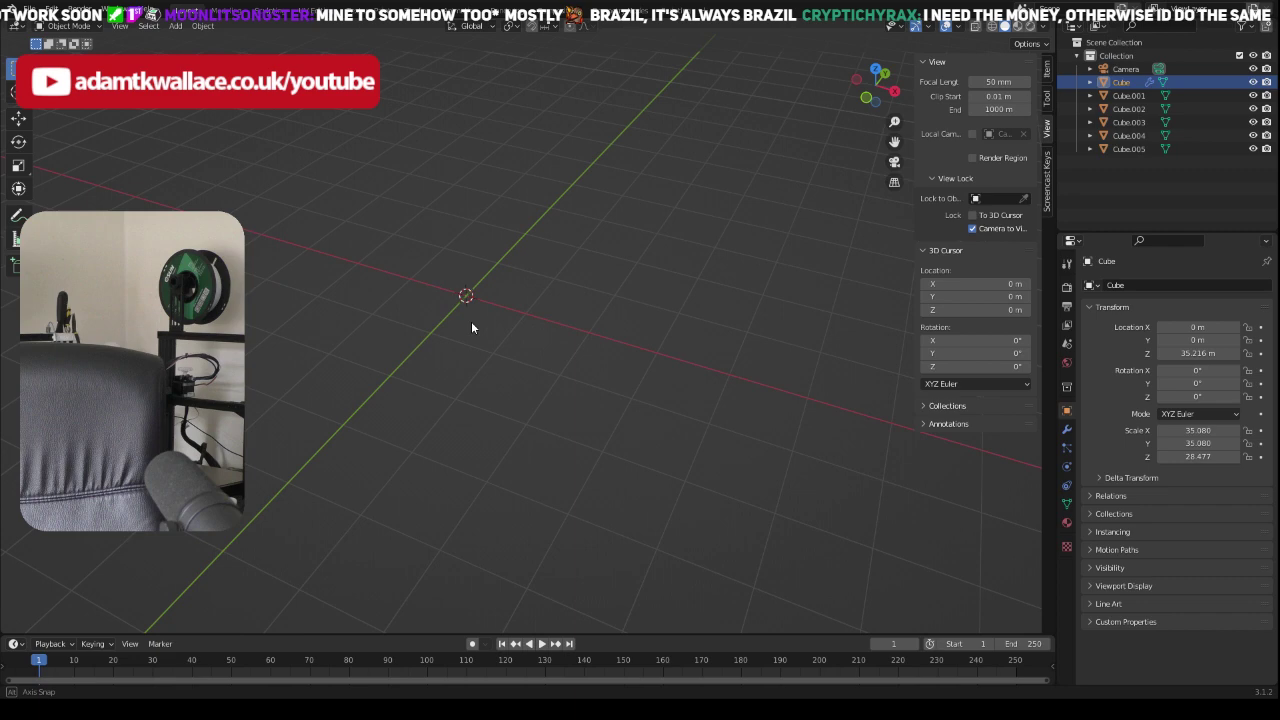
# Step: Look through the camera and reposition it to face the room
pyautogui.press('KP_0')
pyautogui.moveTo(497, 311); pyautogui.dragTo(572, 383, button='middle')
pyautogui.scroll(5, 572, 383)
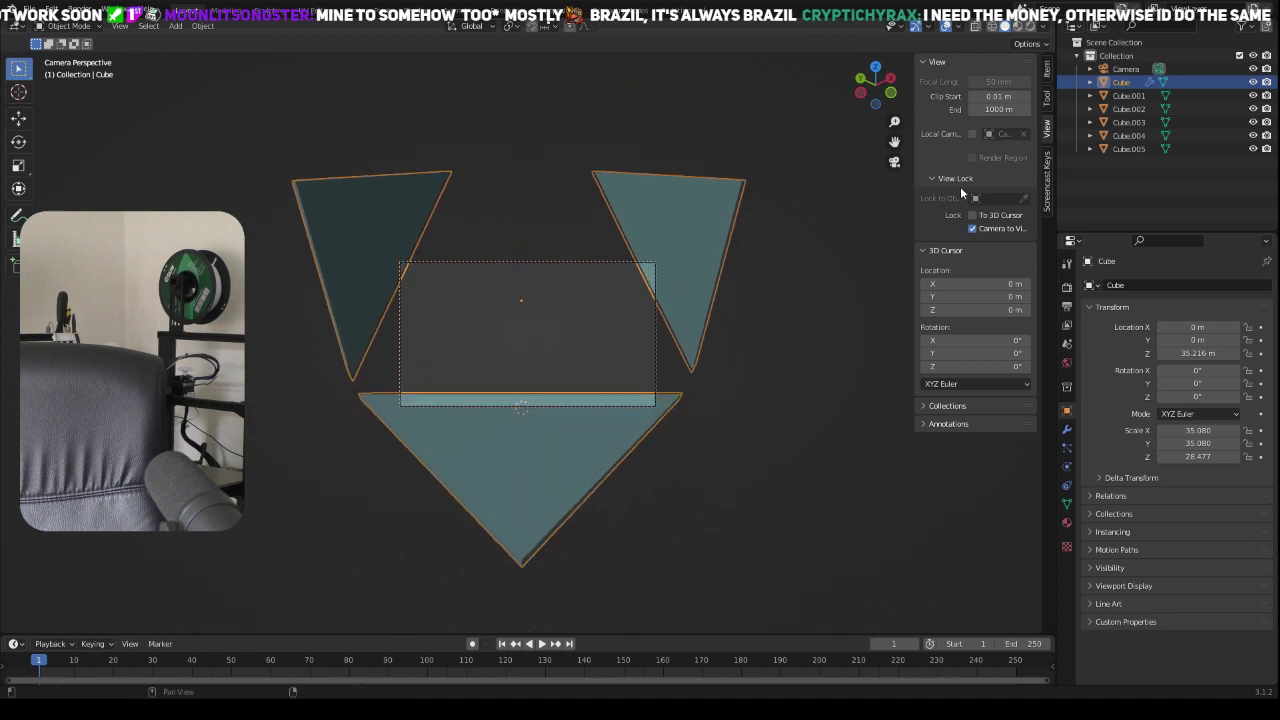
# Step: Set the render engine to Cycles and its device to GPU Compute
pyautogui.click(1066, 287)
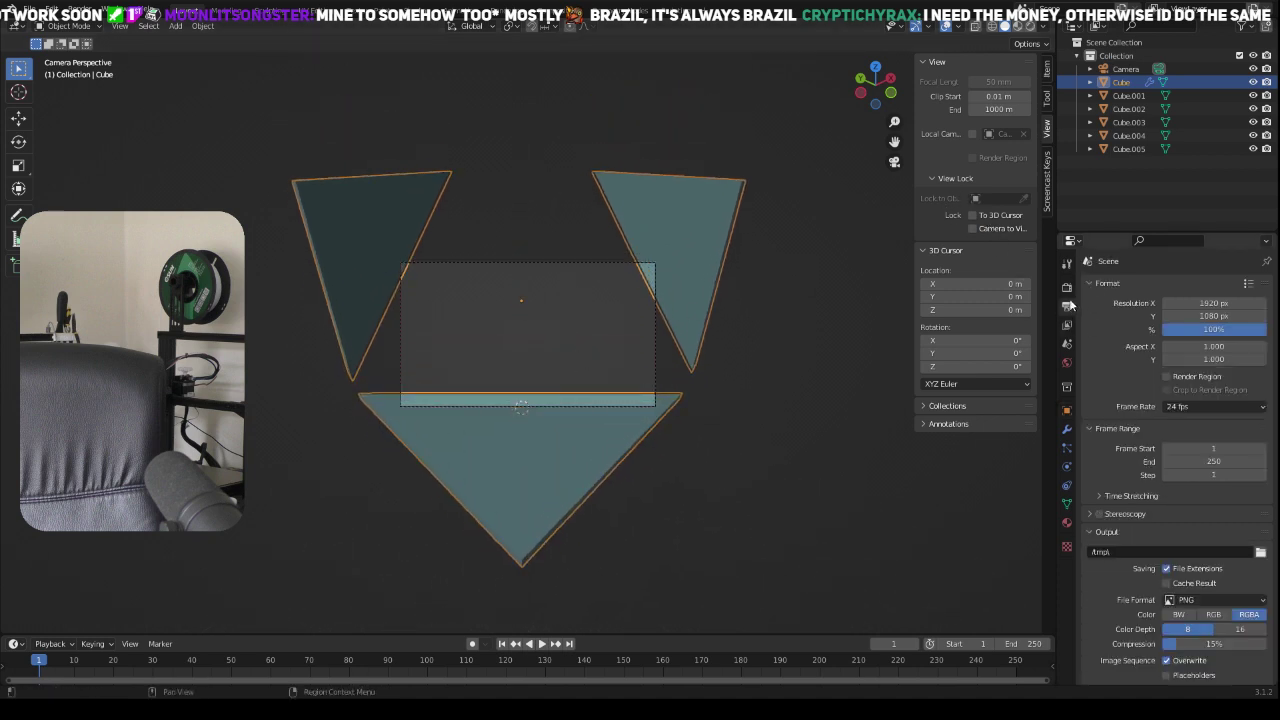
pyautogui.click(1214, 285)
pyautogui.click(1204, 330)
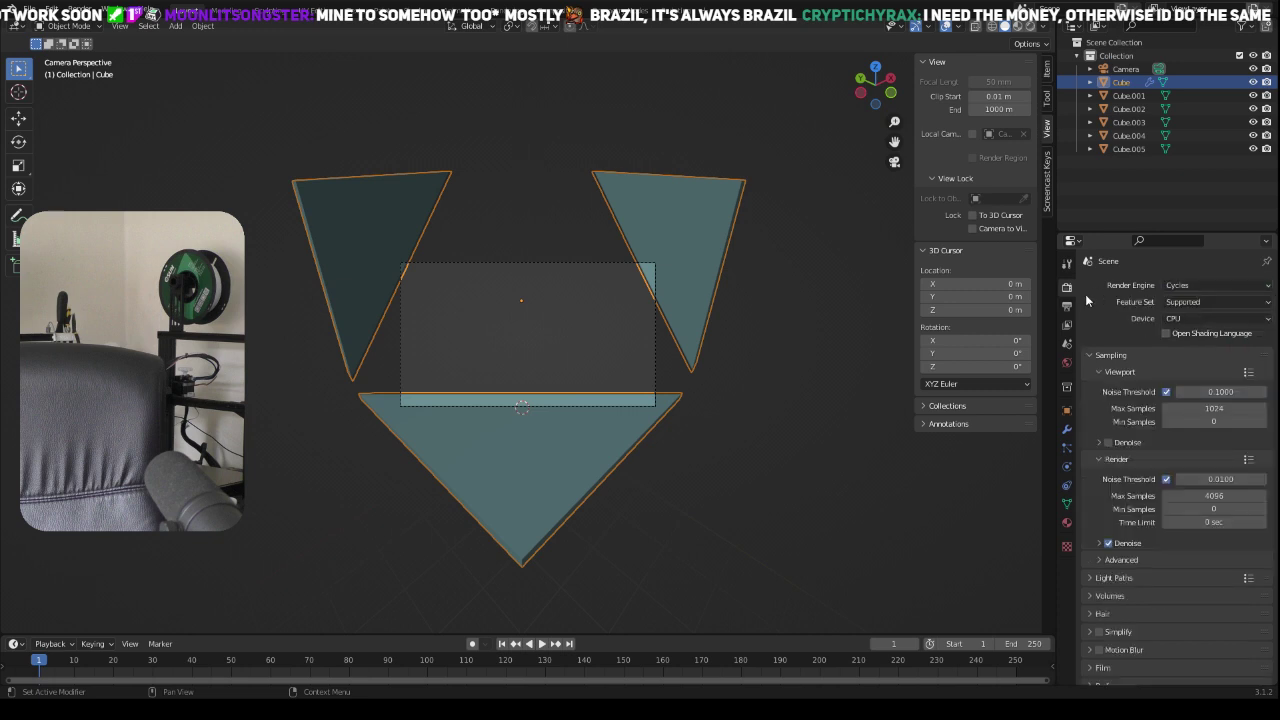
pyautogui.click(1208, 317)
pyautogui.click(1197, 342)
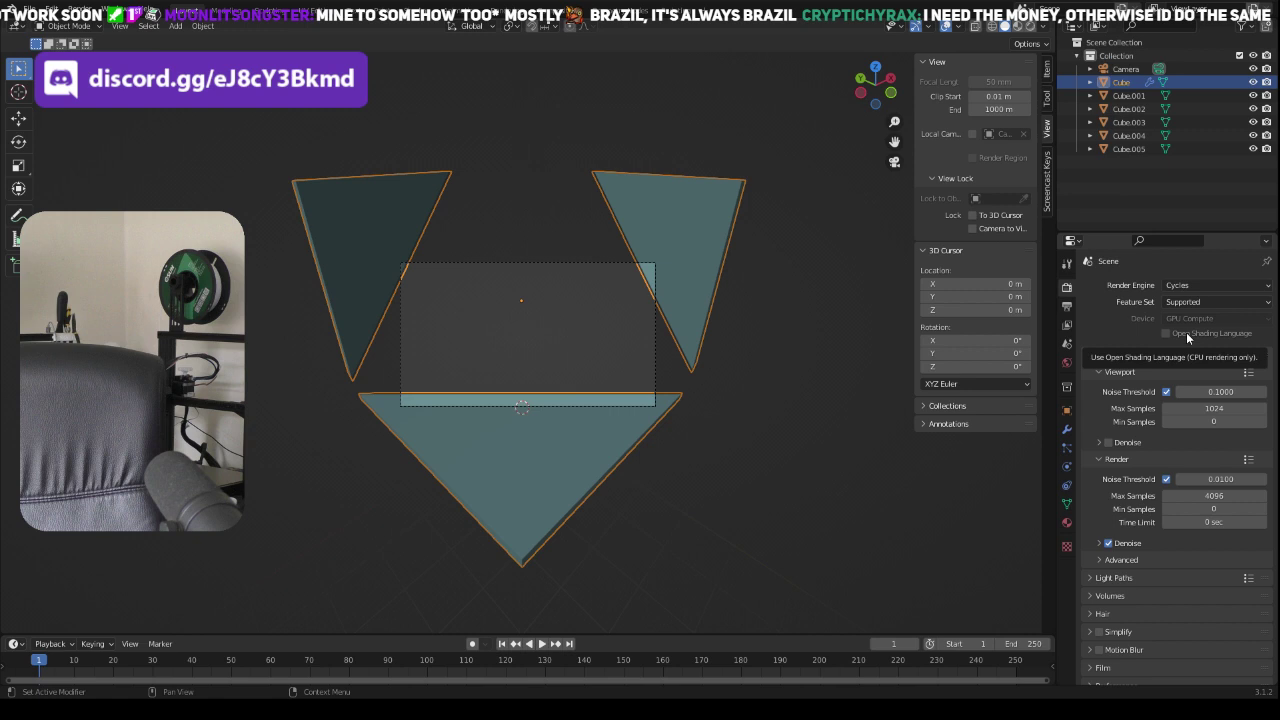
# Step: Look through the scene's render, output and view layer settings, including the Sampling and Film options
pyautogui.scroll(-4, 1121, 586)
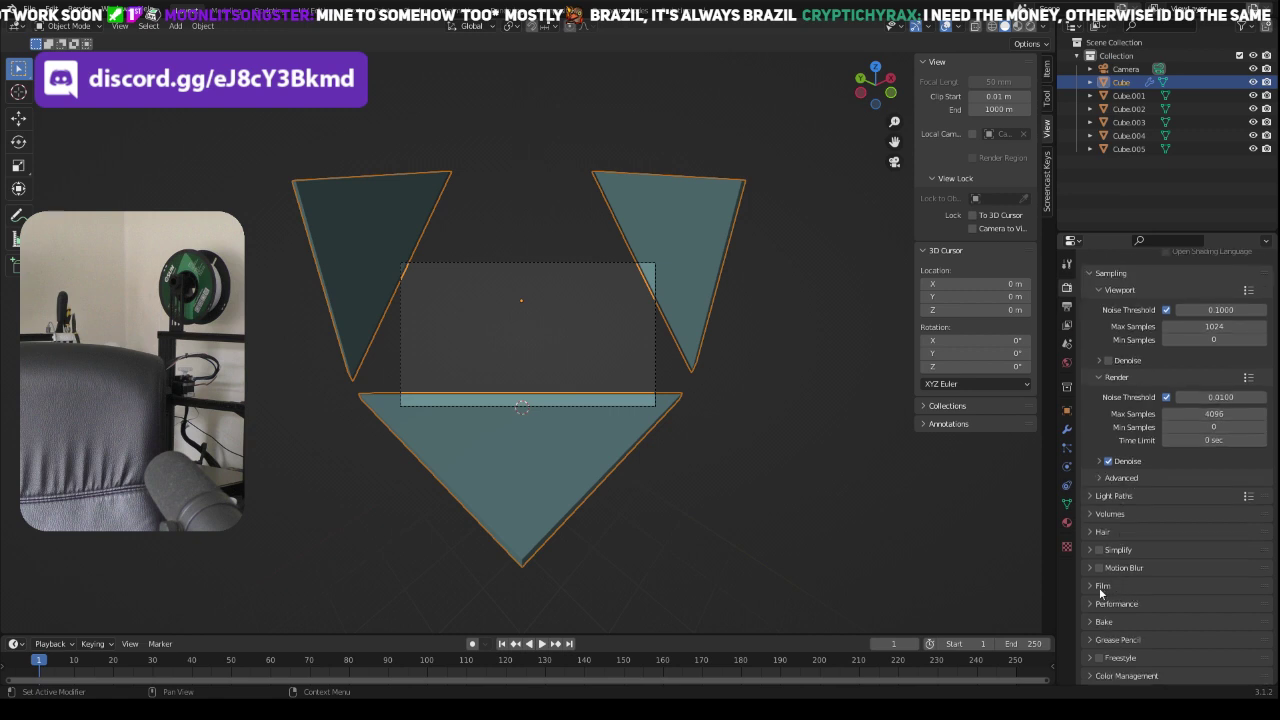
pyautogui.click(1067, 305)
pyautogui.click(1185, 367)
pyautogui.click(1067, 327)
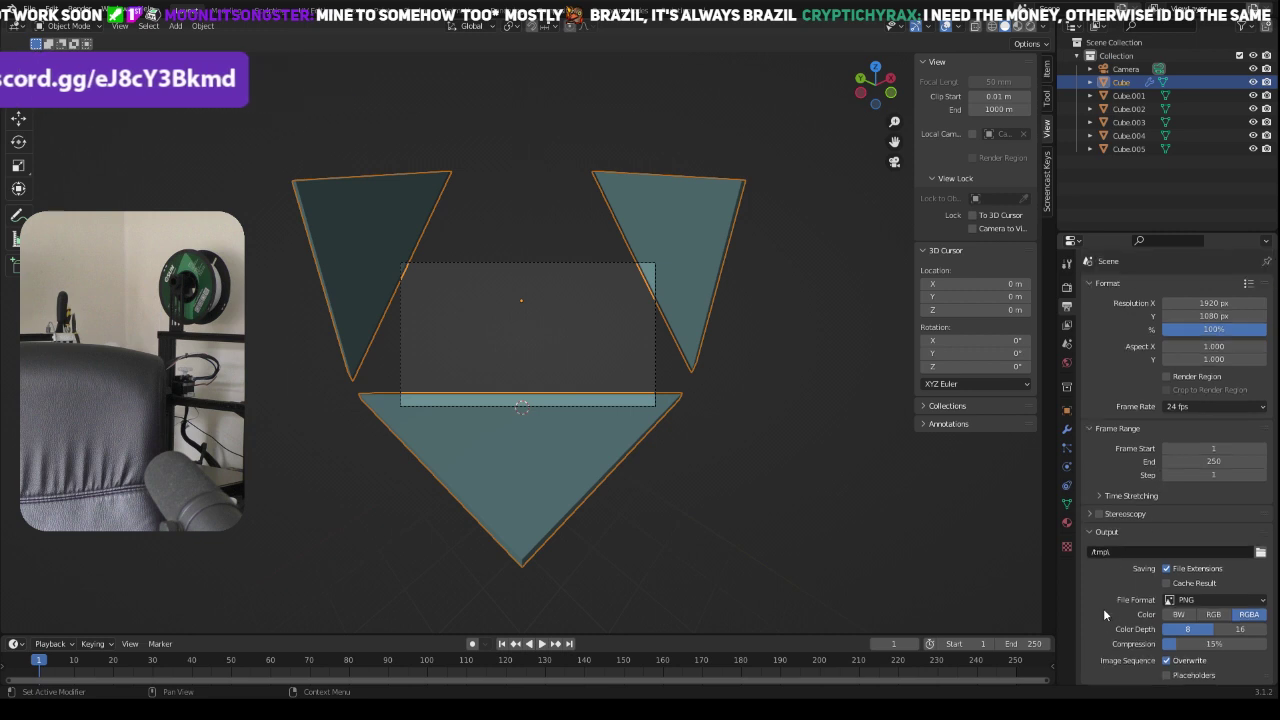
pyautogui.click(1067, 287)
pyautogui.scroll(-2, 1125, 424)
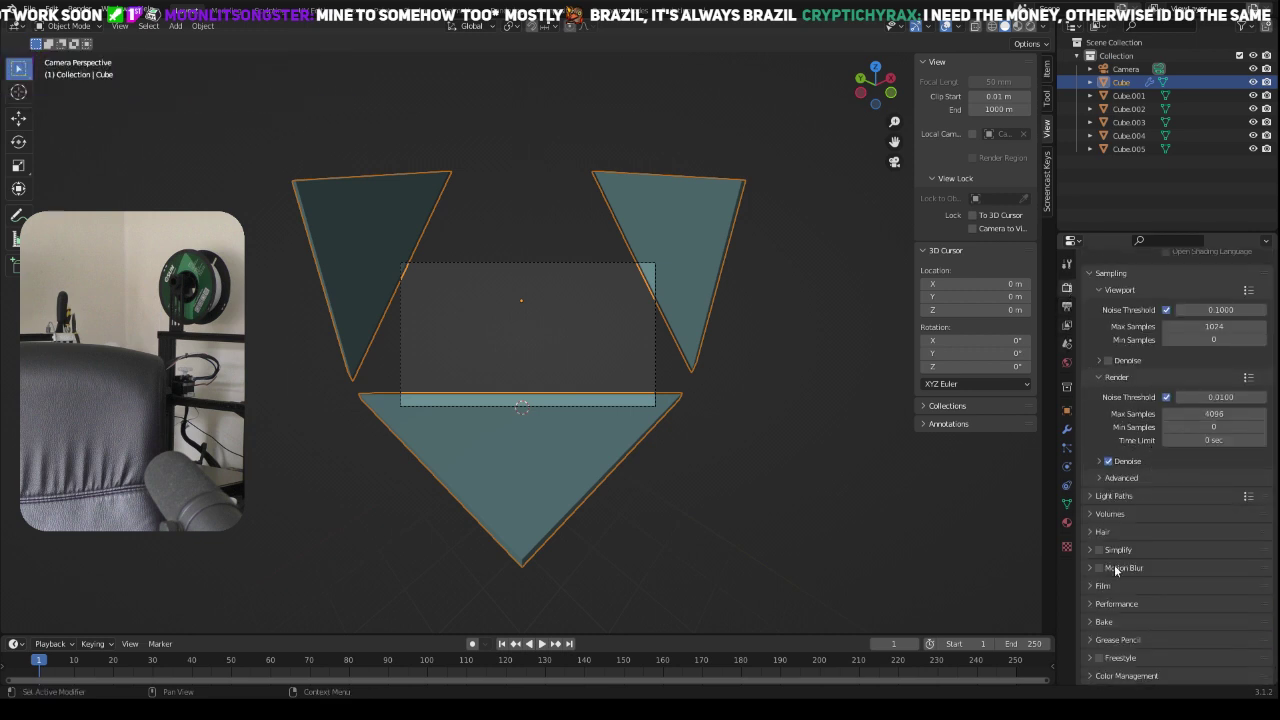
pyautogui.scroll(2, 1125, 598)
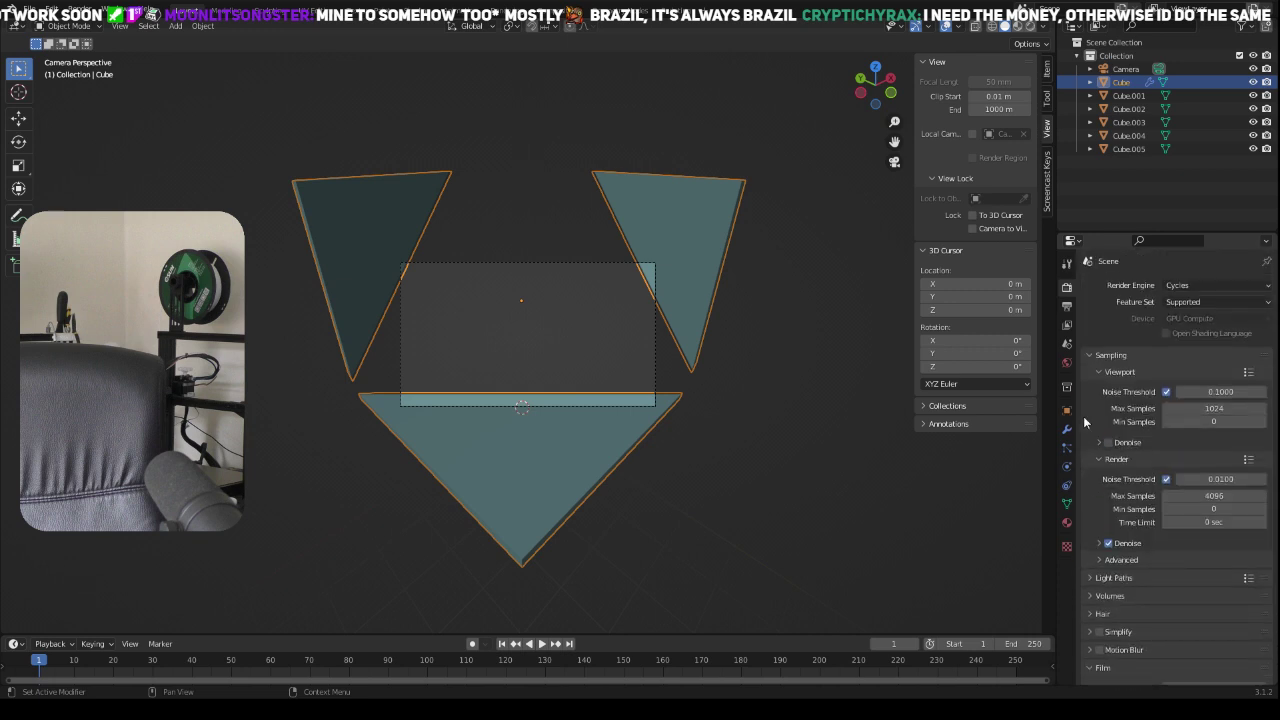
pyautogui.click(1067, 326)
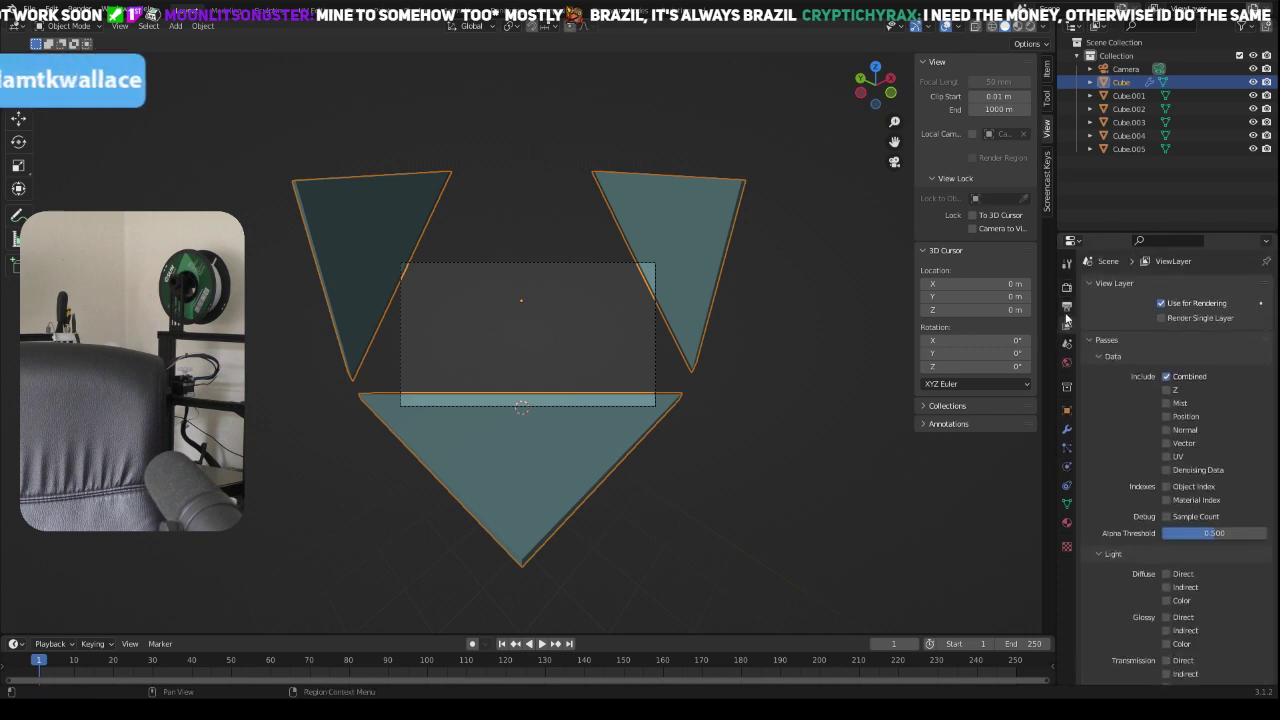
pyautogui.click(1067, 306)
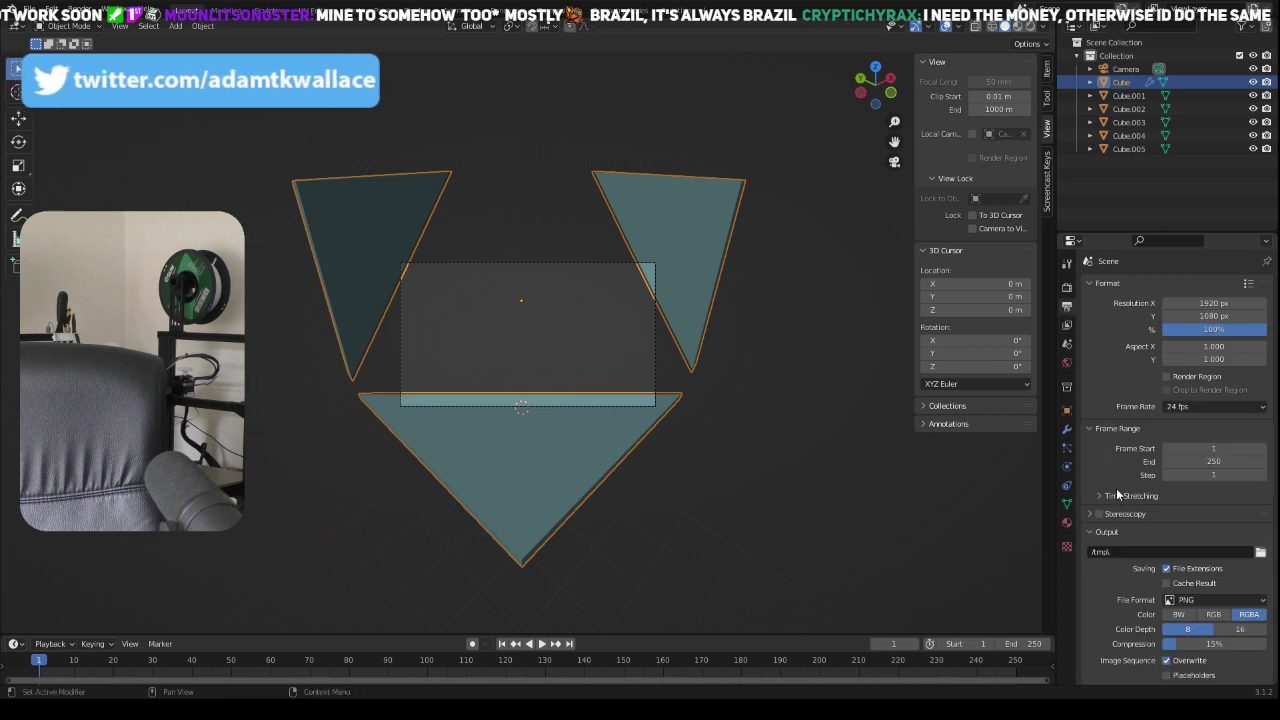
pyautogui.scroll(-1, 1117, 477)
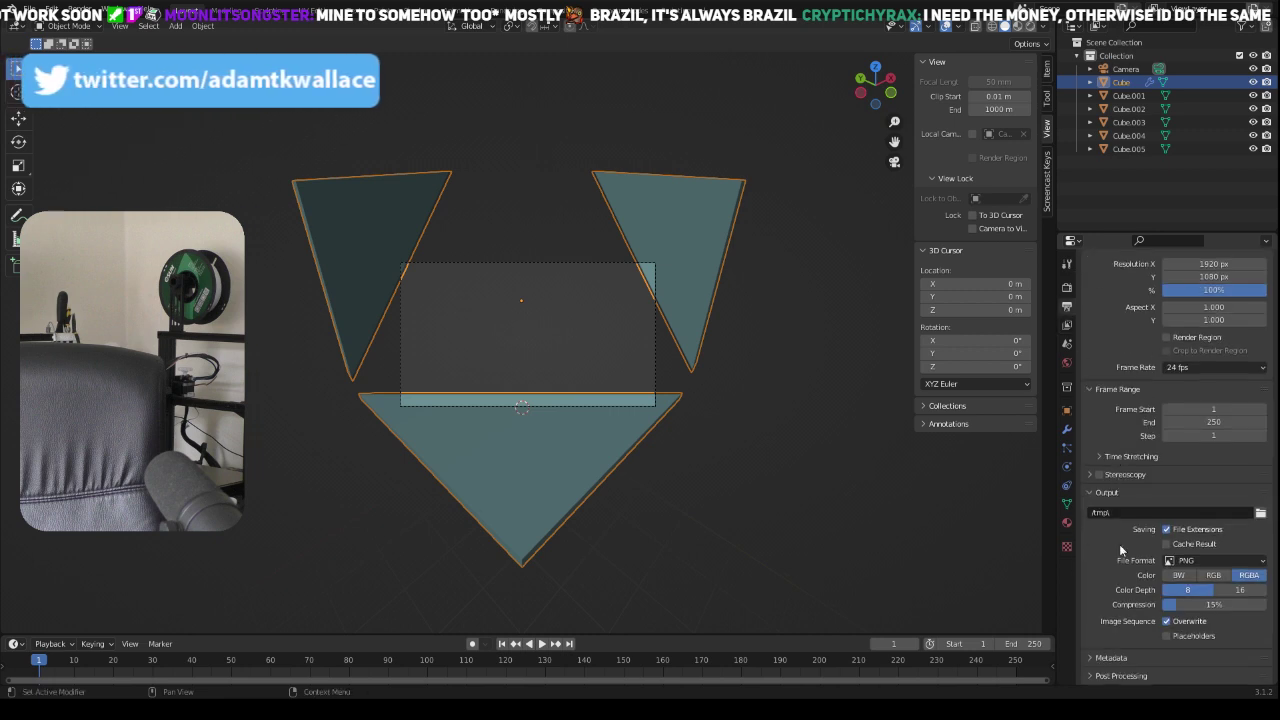
pyautogui.scroll(1, 1103, 650)
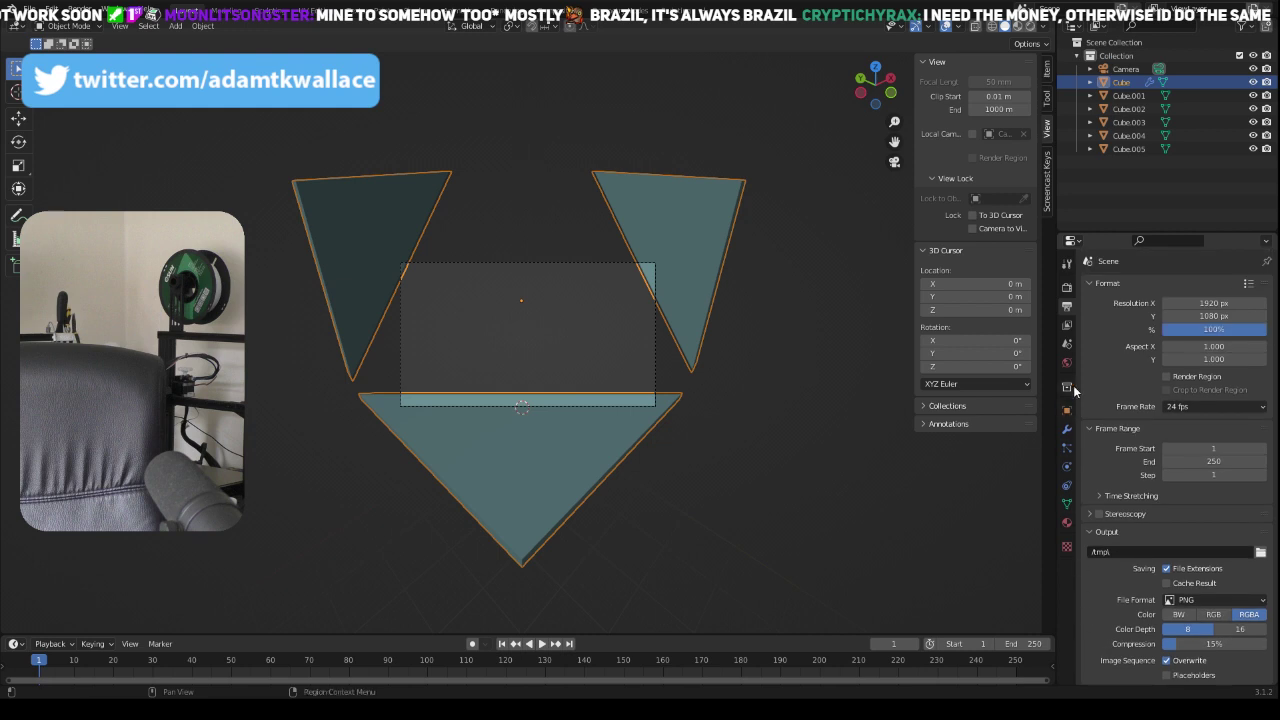
pyautogui.click(1067, 325)
pyautogui.scroll(-8, 1145, 420)
pyautogui.scroll(8, 1148, 414)
pyautogui.click(1066, 287)
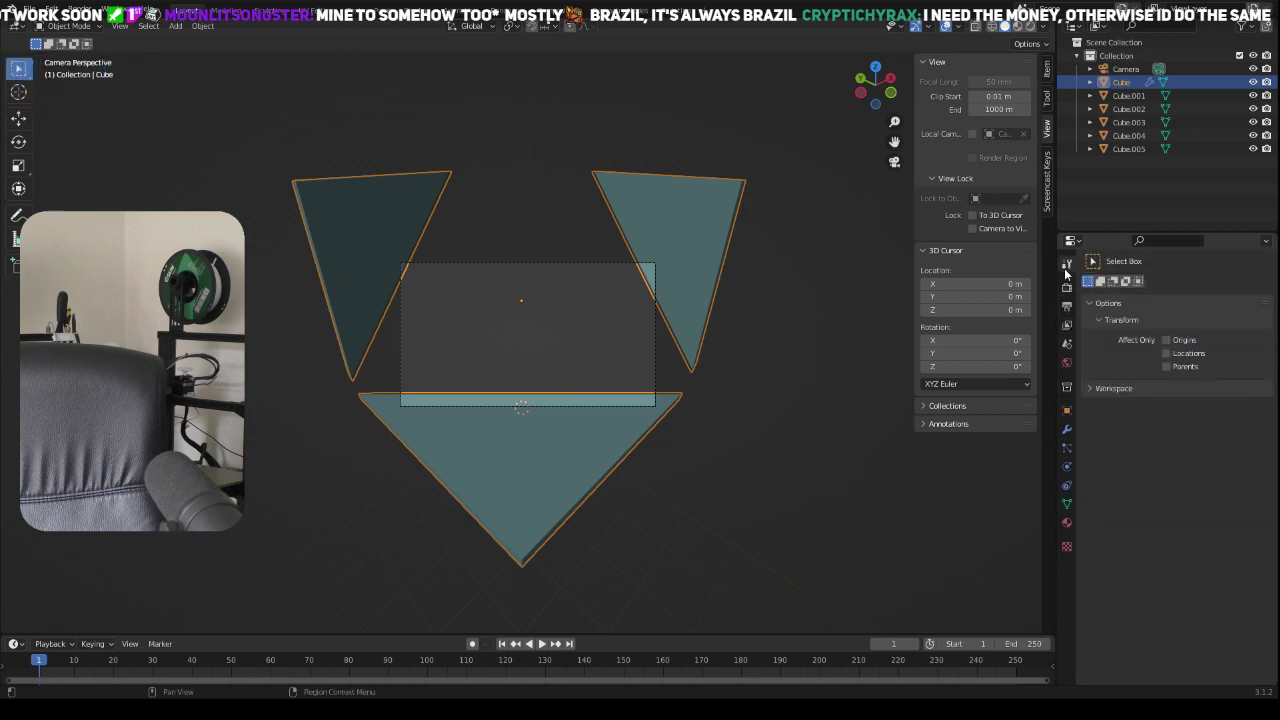
pyautogui.click(1092, 355)
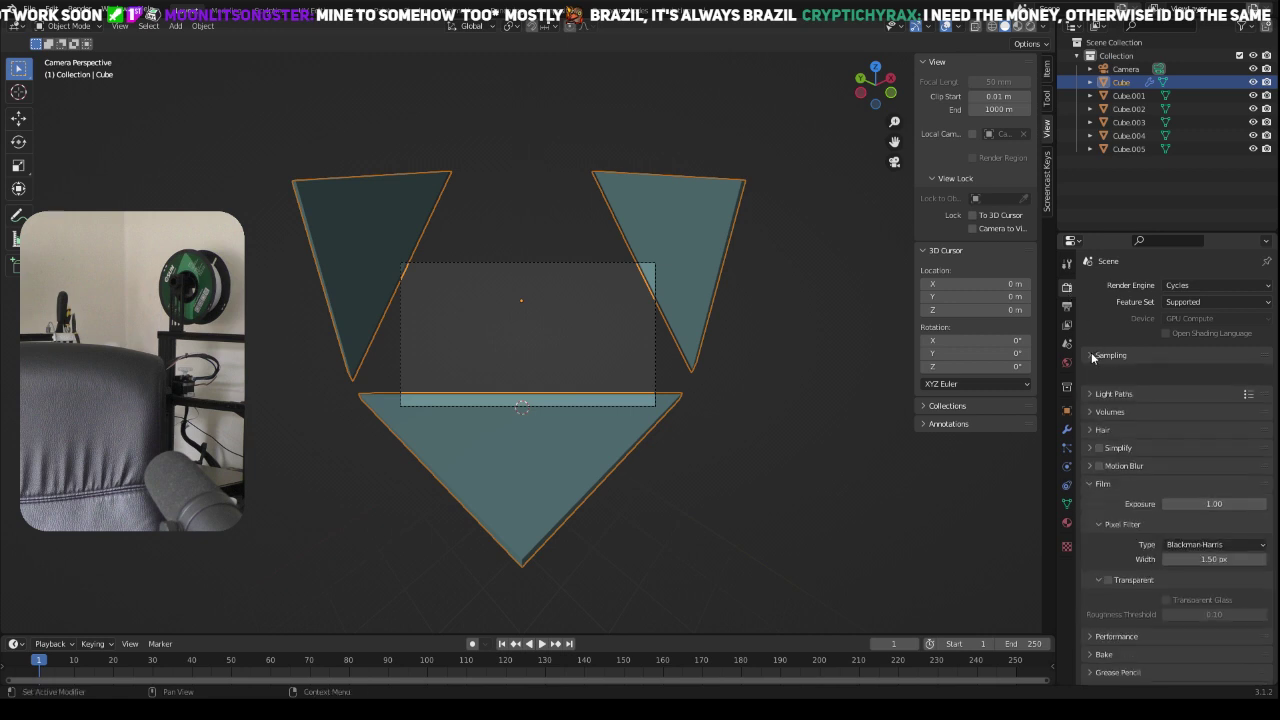
pyautogui.click(1091, 355)
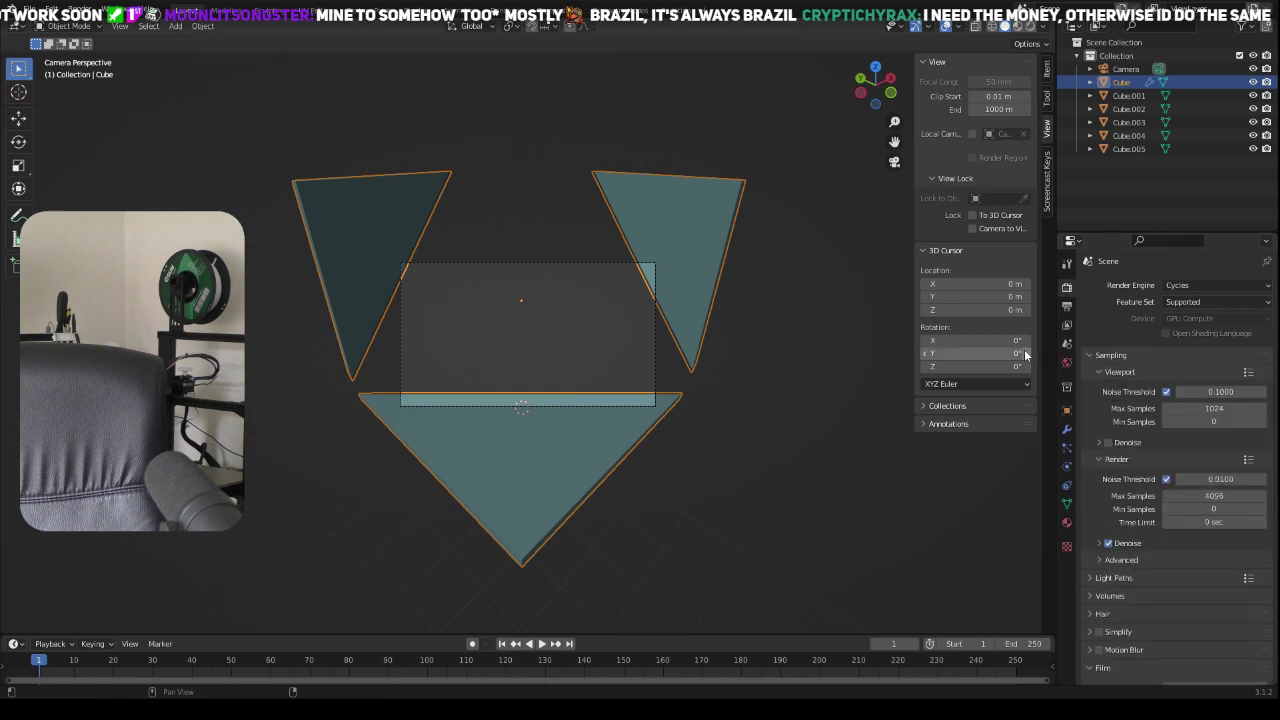
# Step: Select the camera and set its focal length to 33 mm
pyautogui.click(655, 328)
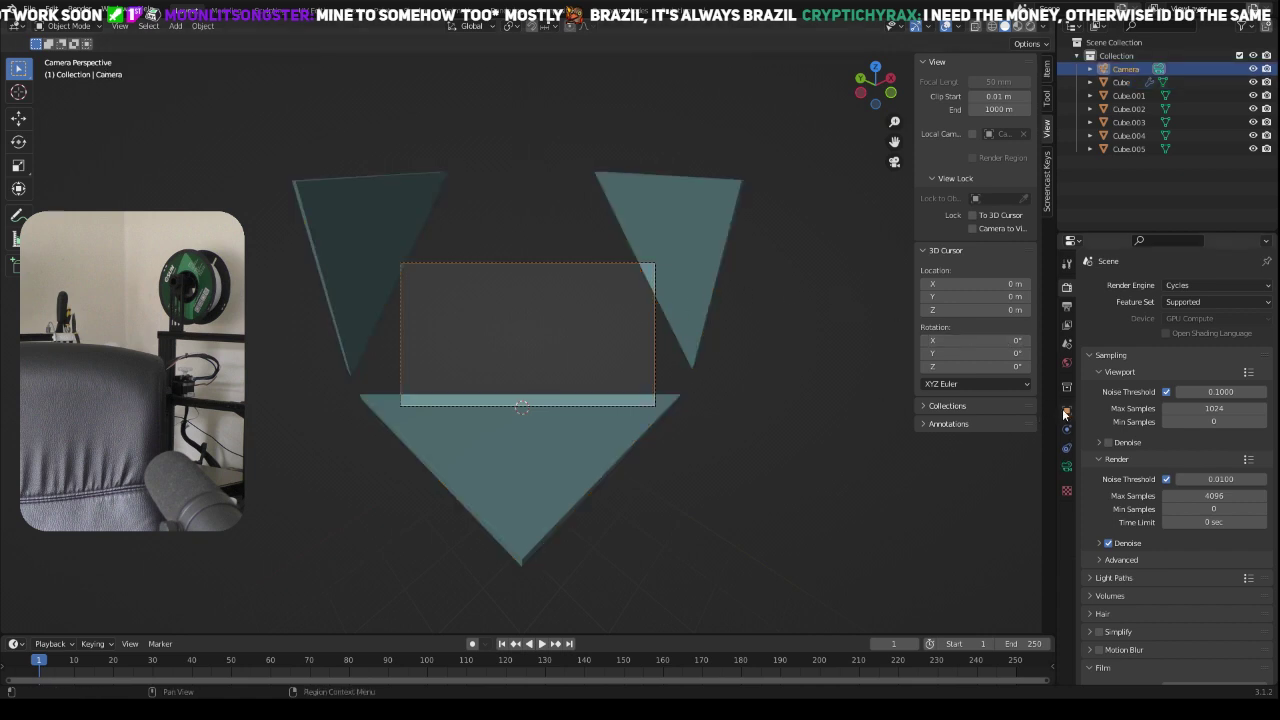
pyautogui.click(1068, 465)
pyautogui.moveTo(1169, 349)
pyautogui.mouseDown()
pyautogui.moveTo(1120, 349)
pyautogui.moveTo(1150, 349)
pyautogui.mouseUp()
# Step: Try the Orthographic and Panoramic lens types on the camera and return it to Perspective
pyautogui.click(1195, 327)
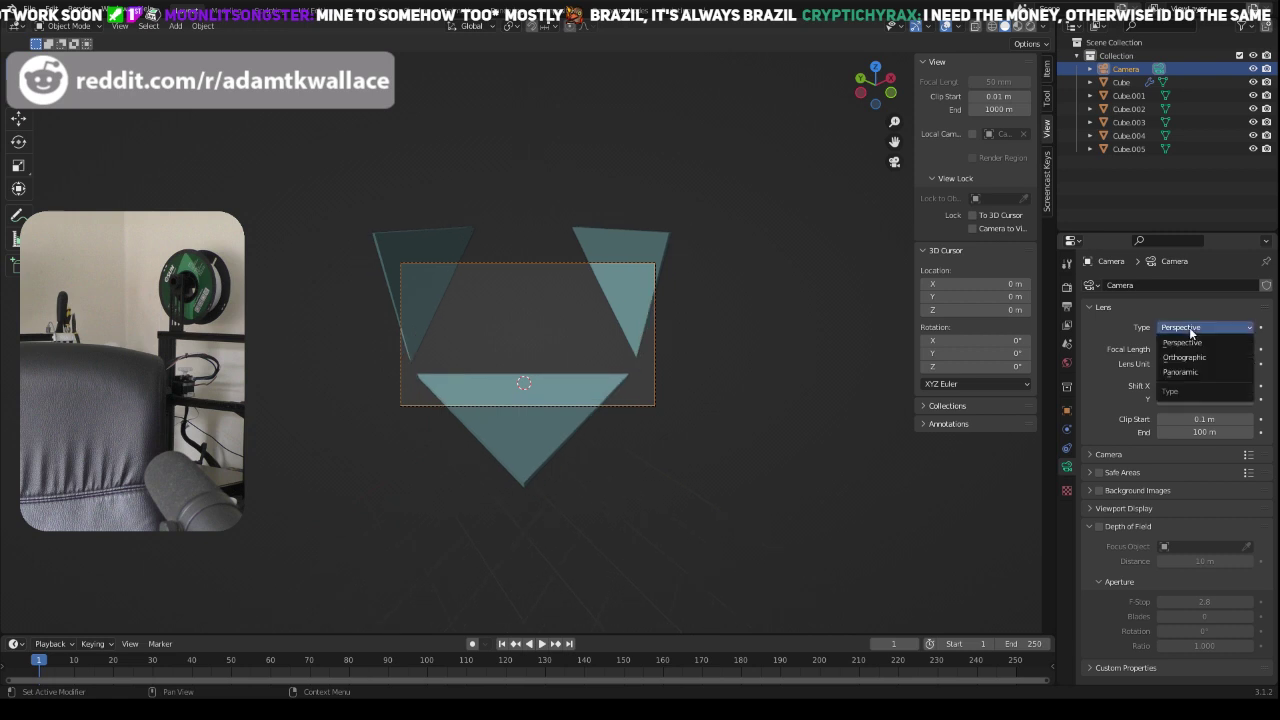
pyautogui.click(1195, 345)
pyautogui.click(1195, 327)
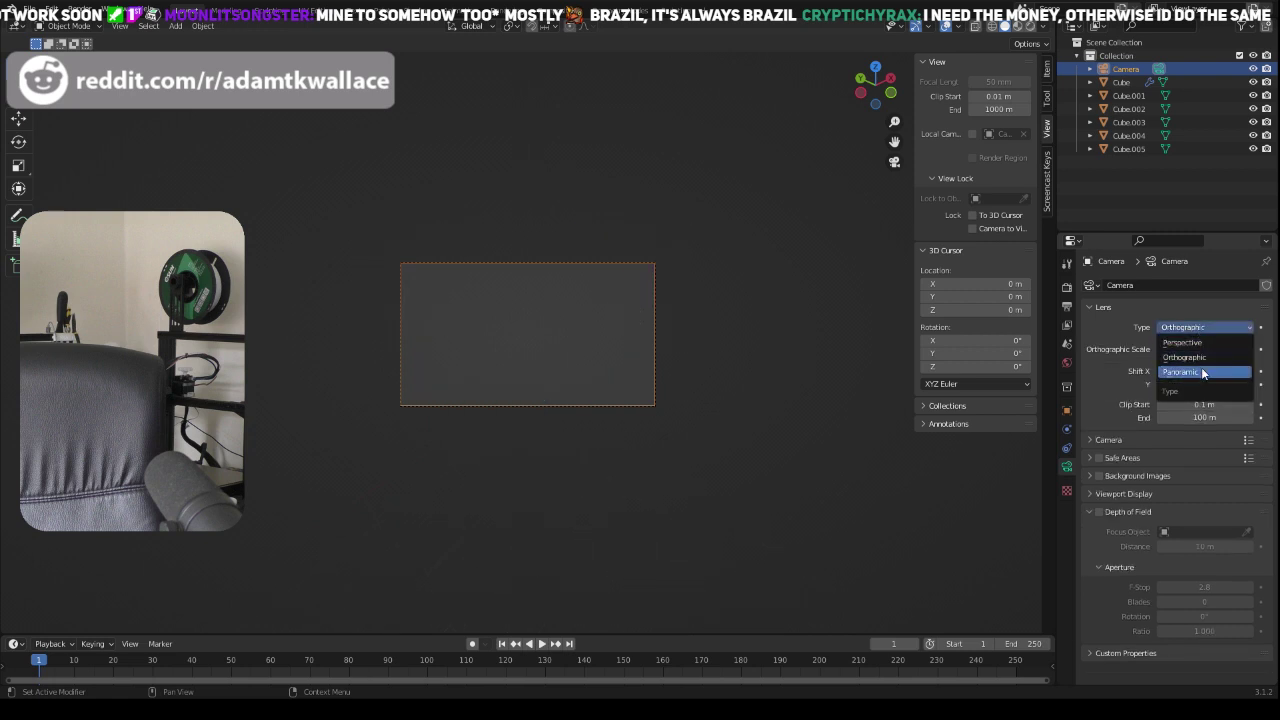
pyautogui.click(1195, 371)
pyautogui.click(1195, 327)
pyautogui.click(1195, 342)
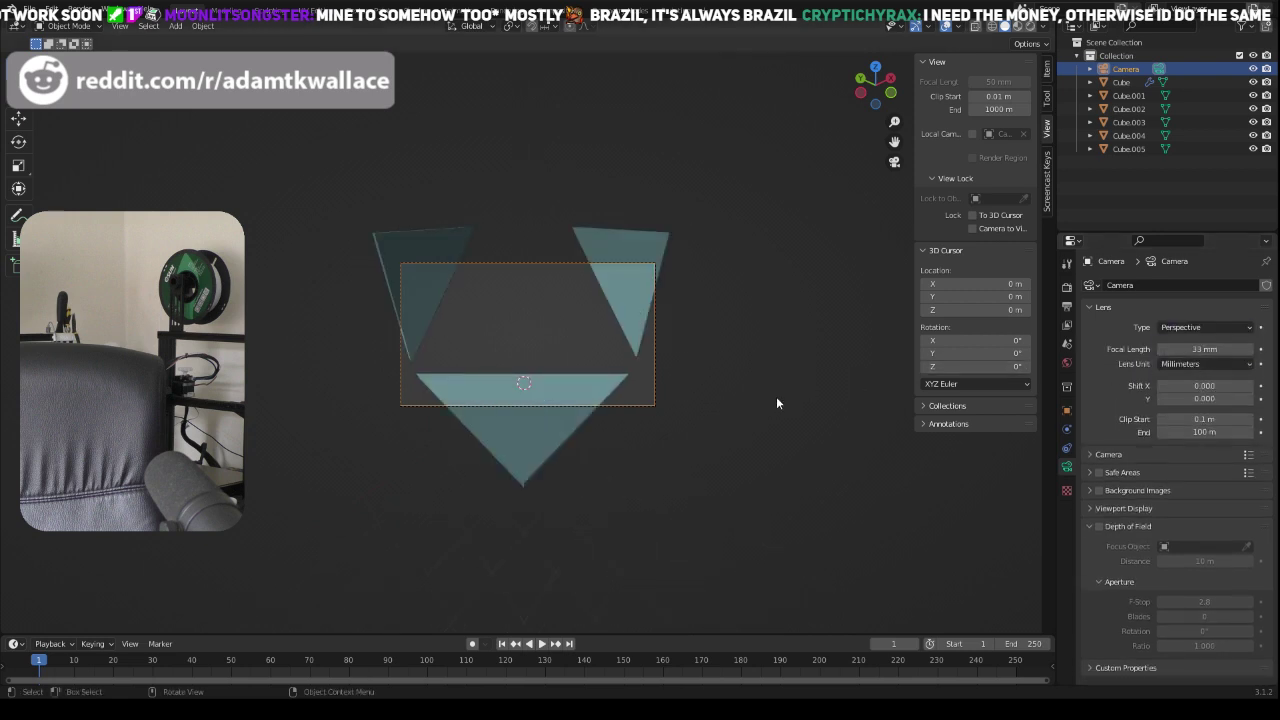
# Step: Outside the camera view, select the tabletop, its four legs and the room shell, and scale them down together
pyautogui.press('KP_0')
pyautogui.click(571, 401)
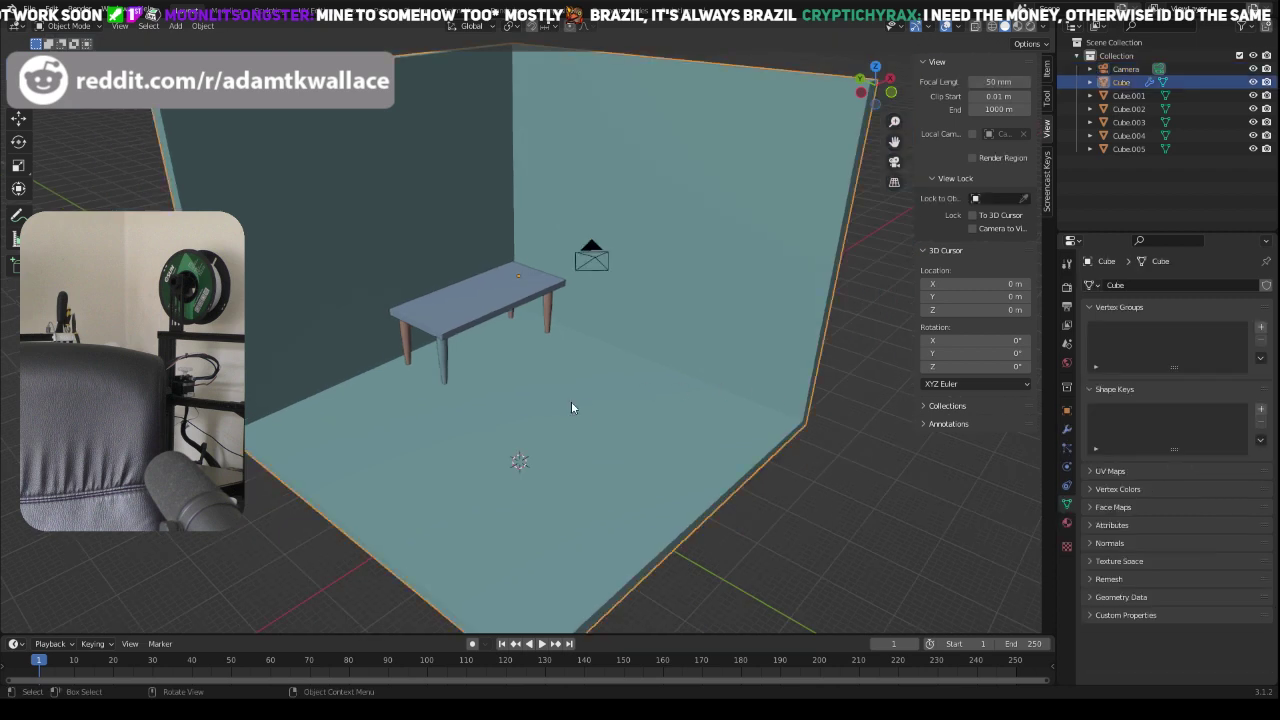
pyautogui.click(470, 310)
pyautogui.keyDown('shift'); pyautogui.click(443, 354); pyautogui.keyUp('shift')
pyautogui.keyDown('shift'); pyautogui.click(403, 341); pyautogui.keyUp('shift')
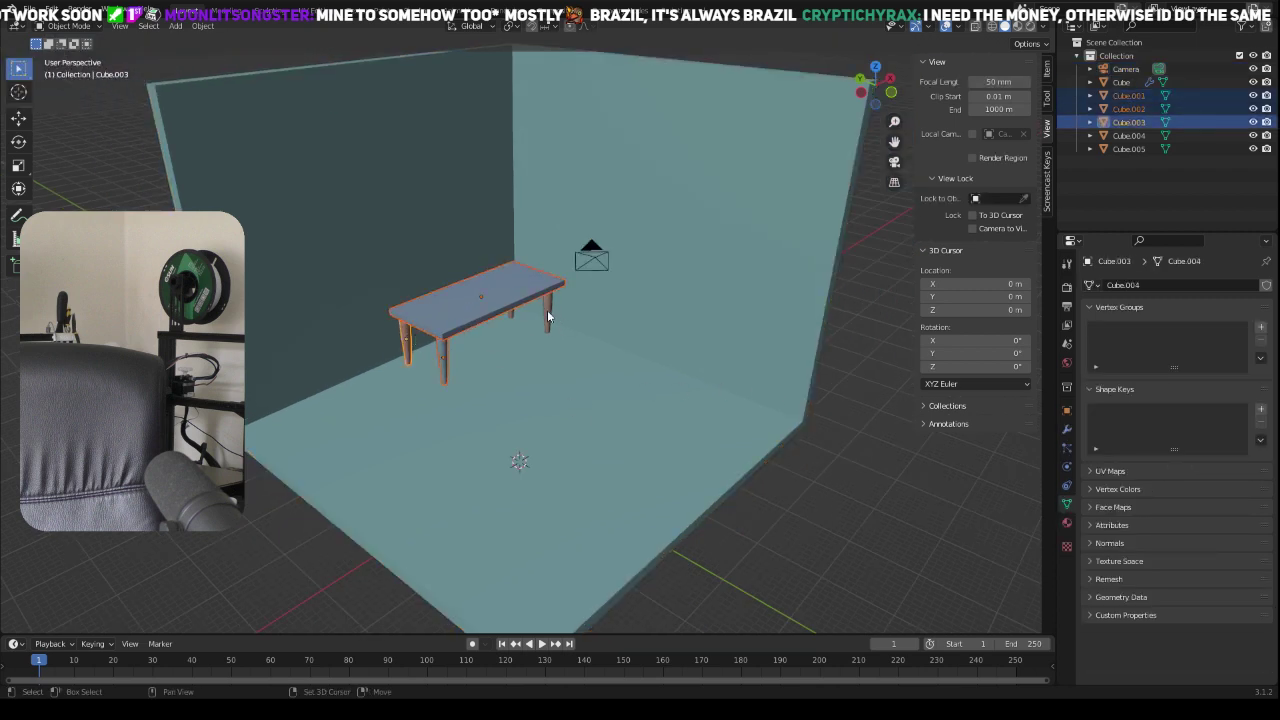
pyautogui.keyDown('shift'); pyautogui.click(549, 317); pyautogui.keyUp('shift')
pyautogui.keyDown('shift'); pyautogui.click(515, 316); pyautogui.keyUp('shift')
pyautogui.keyDown('shift'); pyautogui.click(514, 314); pyautogui.keyUp('shift')
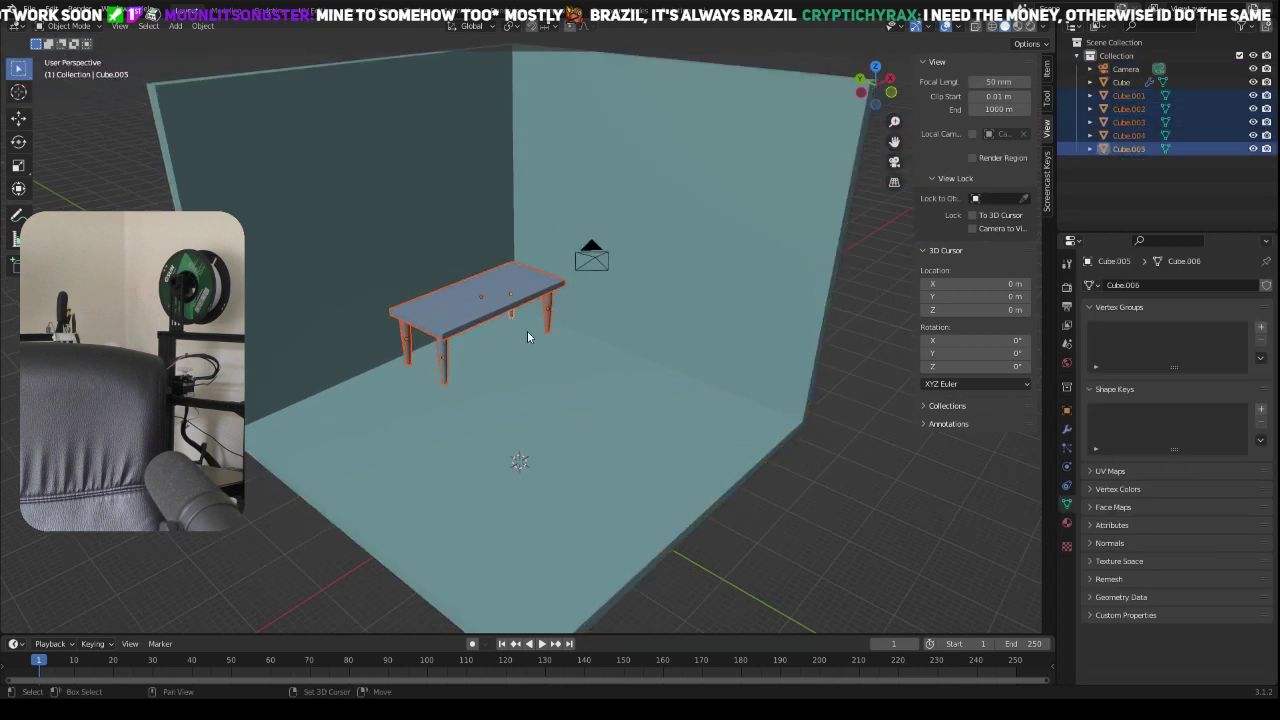
pyautogui.keyDown('shift'); pyautogui.click(568, 372); pyautogui.keyUp('shift')
pyautogui.press('s')
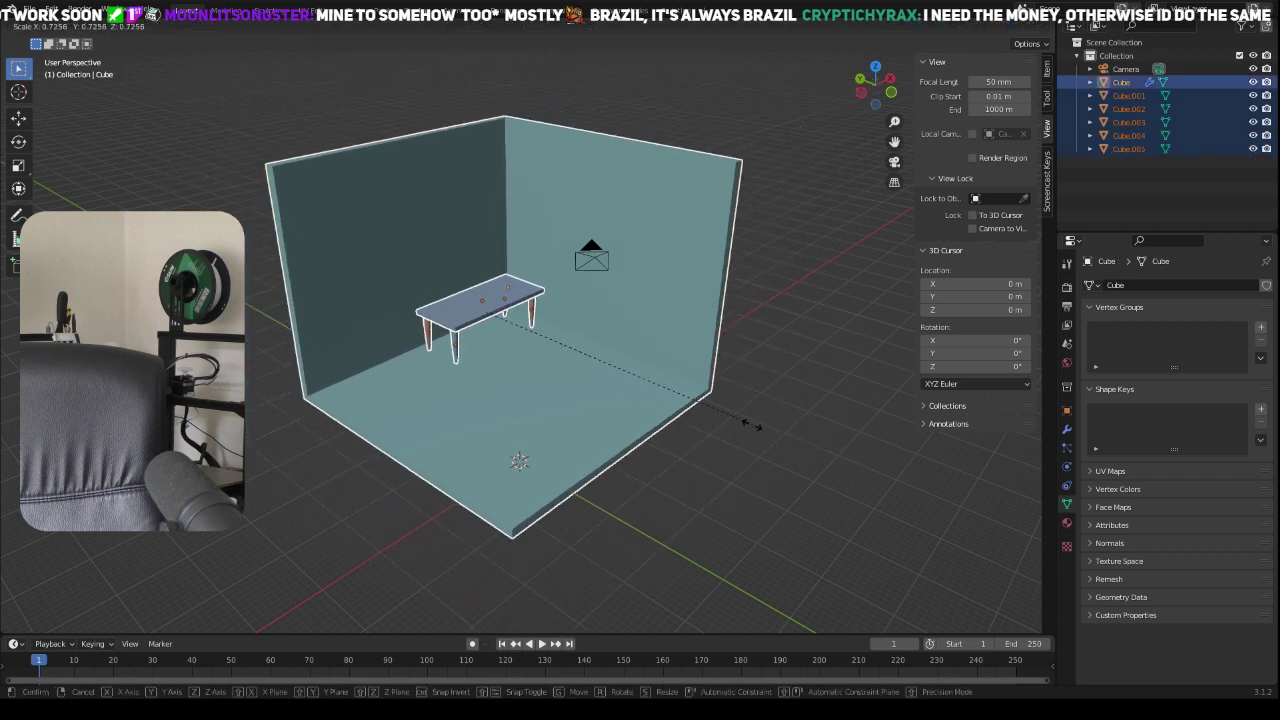
pyautogui.click(691, 411)
# Step: Lock the camera to the view and frame the room with its table from an elevated corner angle
pyautogui.press('KP_0')
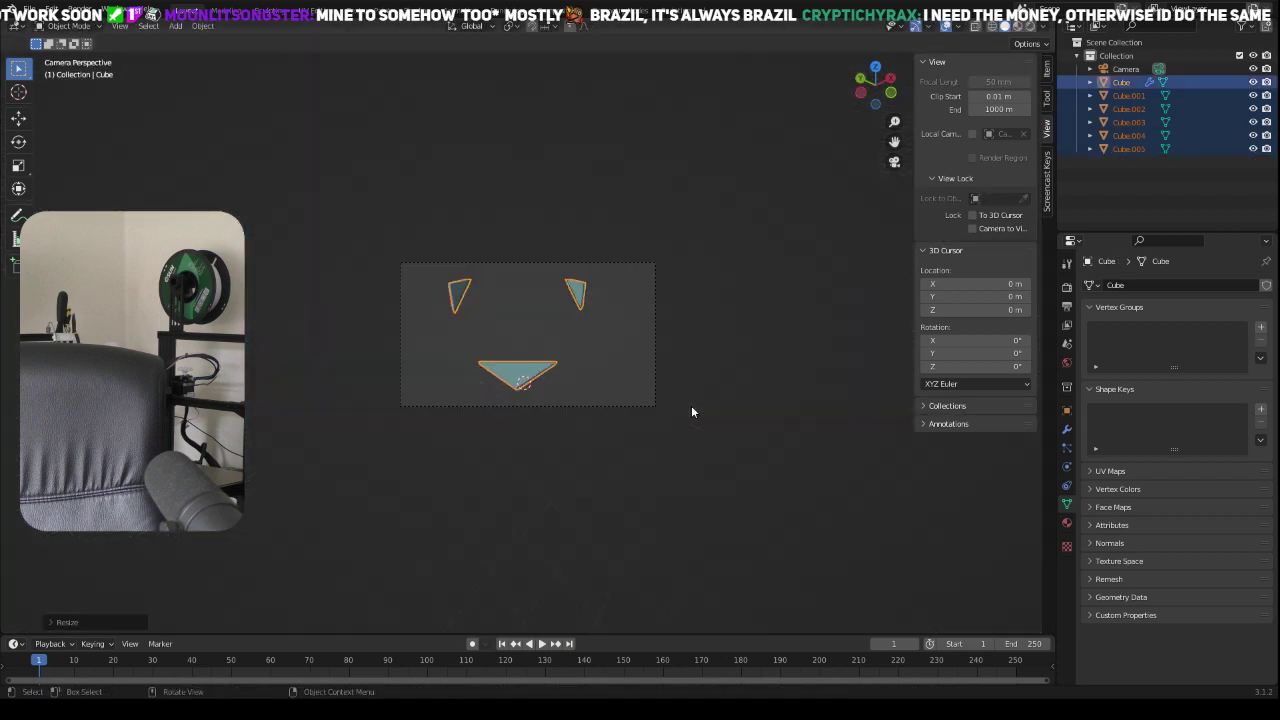
pyautogui.click(972, 228)
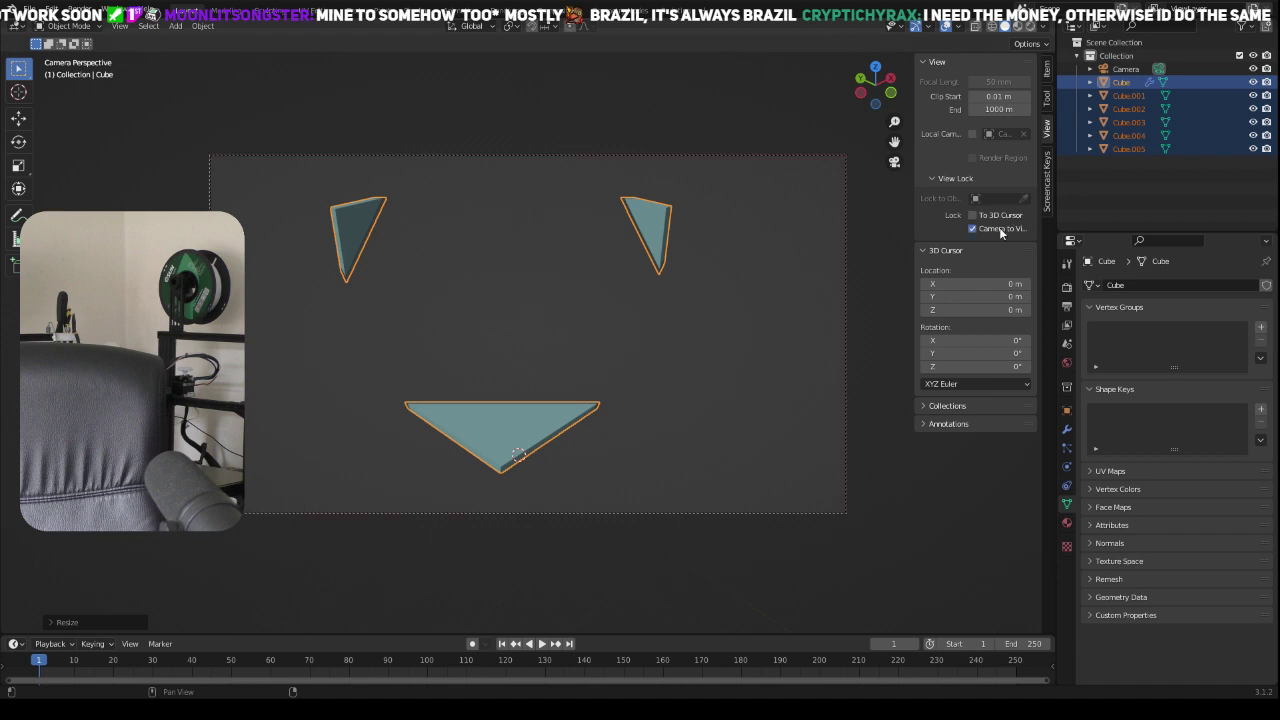
pyautogui.press('KP_Decimal')
pyautogui.moveTo(514, 318); pyautogui.dragTo(586, 323, button='middle')
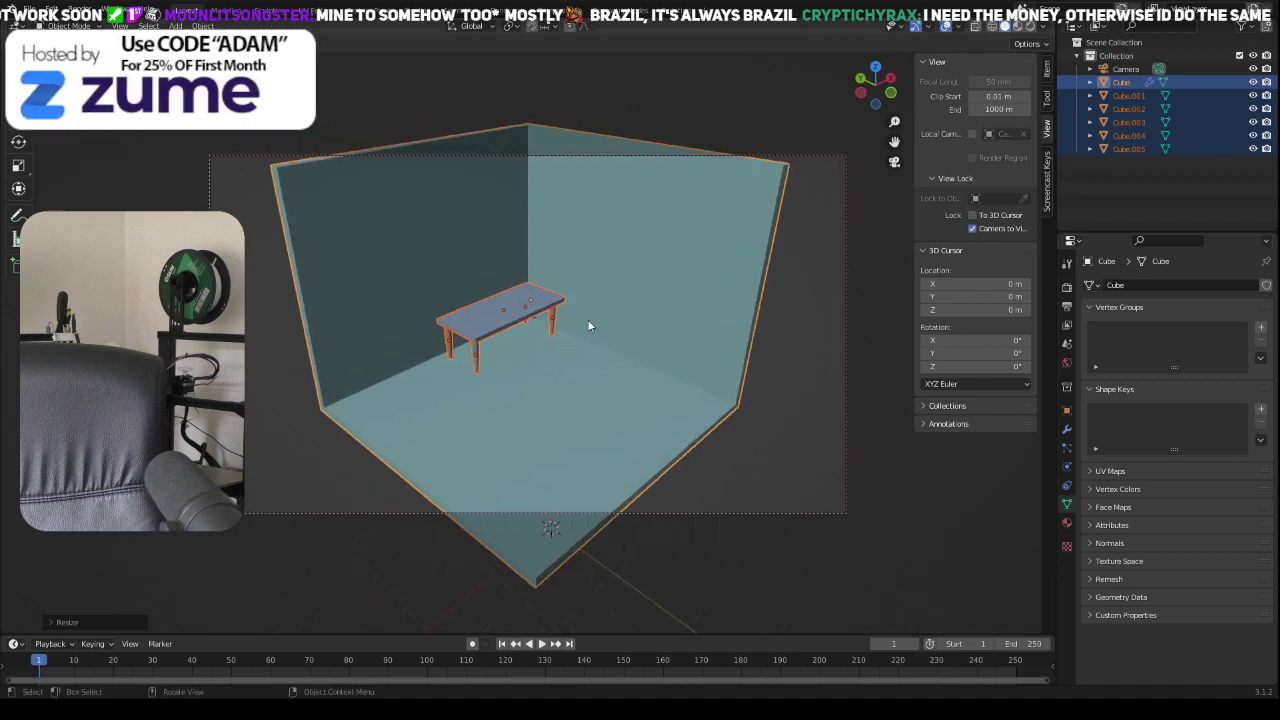
# Step: Set the camera's focal length to 18 mm and reframe the shot so the whole room fits inside it
pyautogui.click(1066, 410)
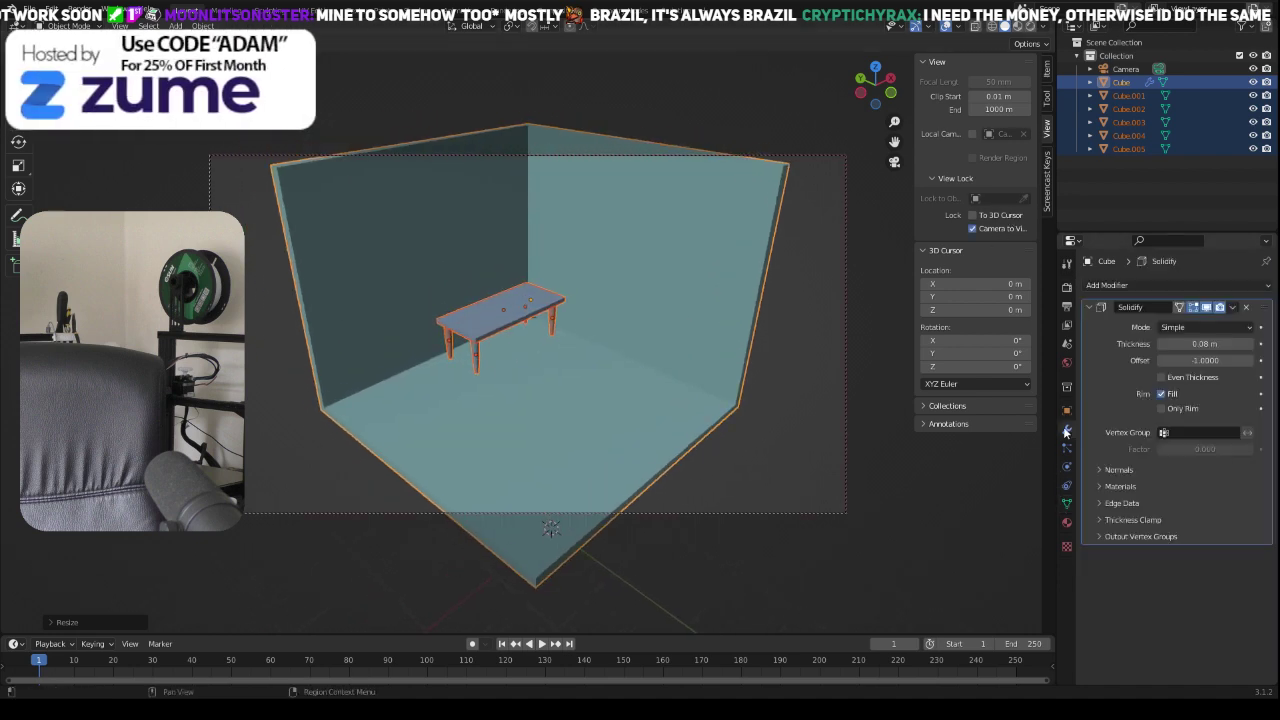
pyautogui.click(845, 513)
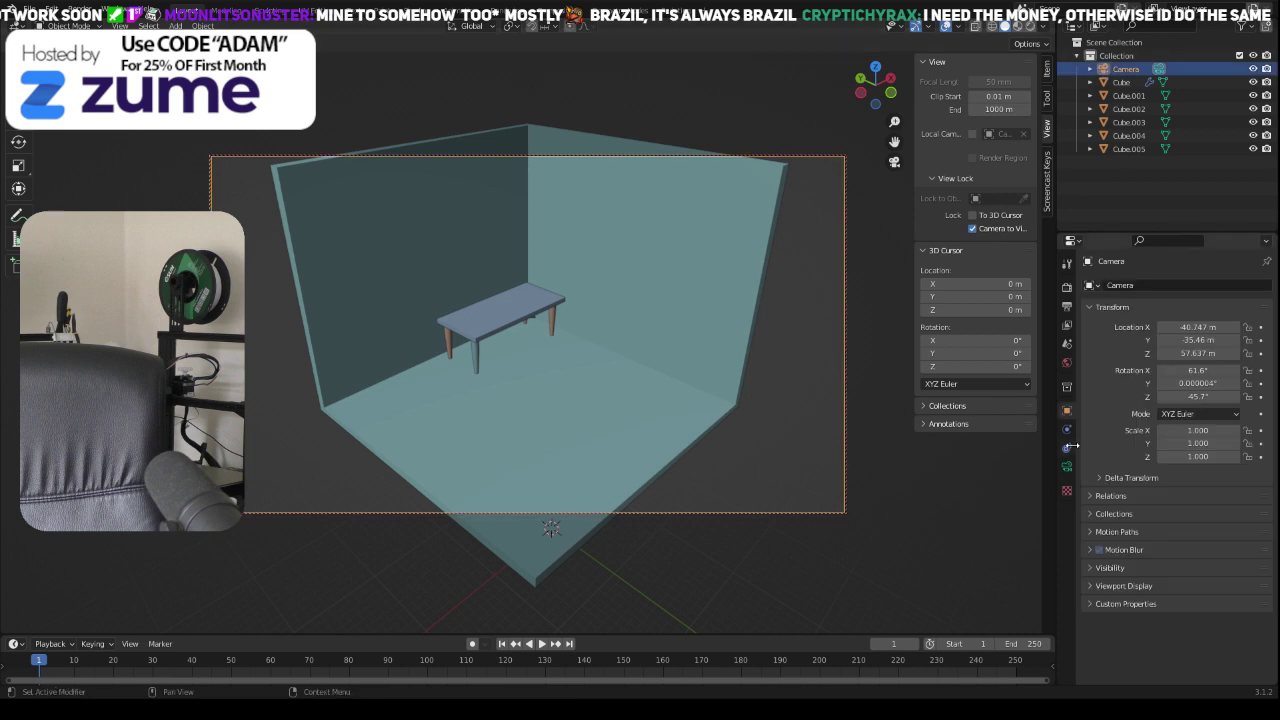
pyautogui.click(1066, 466)
pyautogui.moveTo(1196, 349); pyautogui.dragTo(1145, 349)
pyautogui.moveTo(583, 283); pyautogui.dragTo(568, 308, button='middle')
pyautogui.scroll(1, 576, 301)
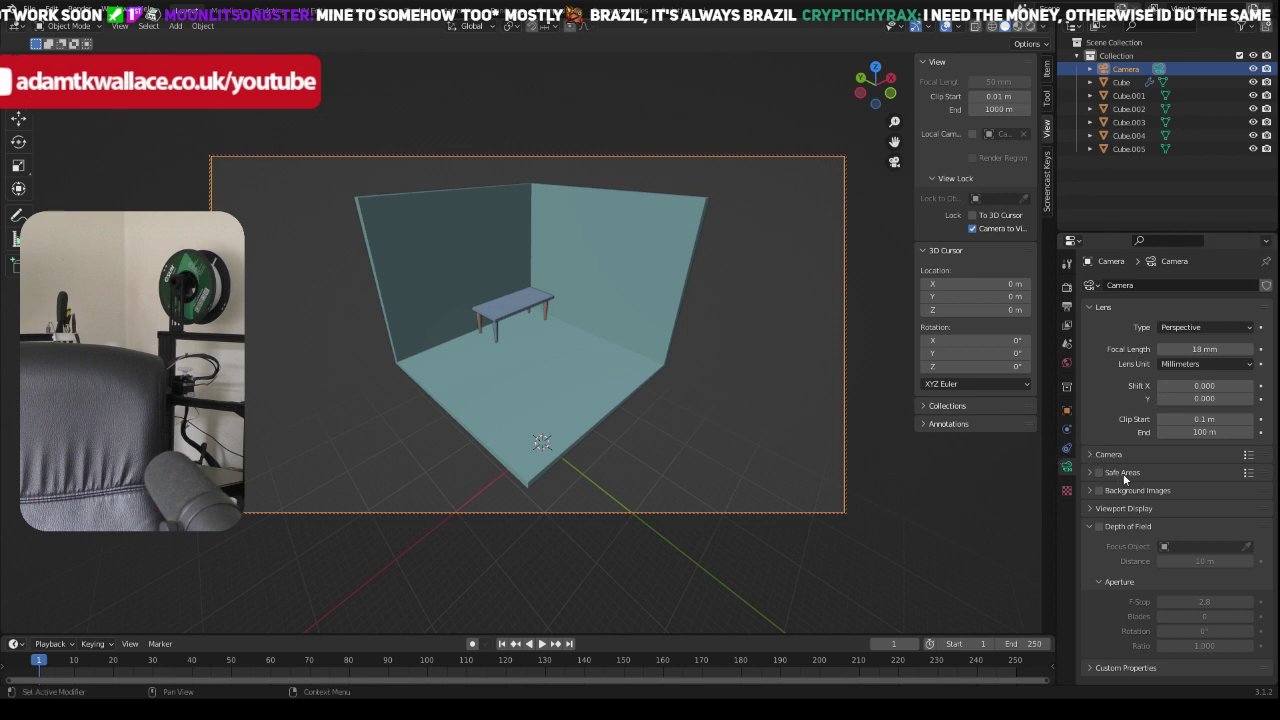
# Step: Show the camera's sensor settings, deselect the camera and unlock it from the view
pyautogui.click(1093, 454)
pyautogui.moveTo(1192, 489)
pyautogui.mouseDown()
pyautogui.moveTo(1230, 489)
pyautogui.moveTo(1174, 489)
pyautogui.moveTo(1245, 489)
pyautogui.moveTo(1190, 489)
pyautogui.mouseUp()
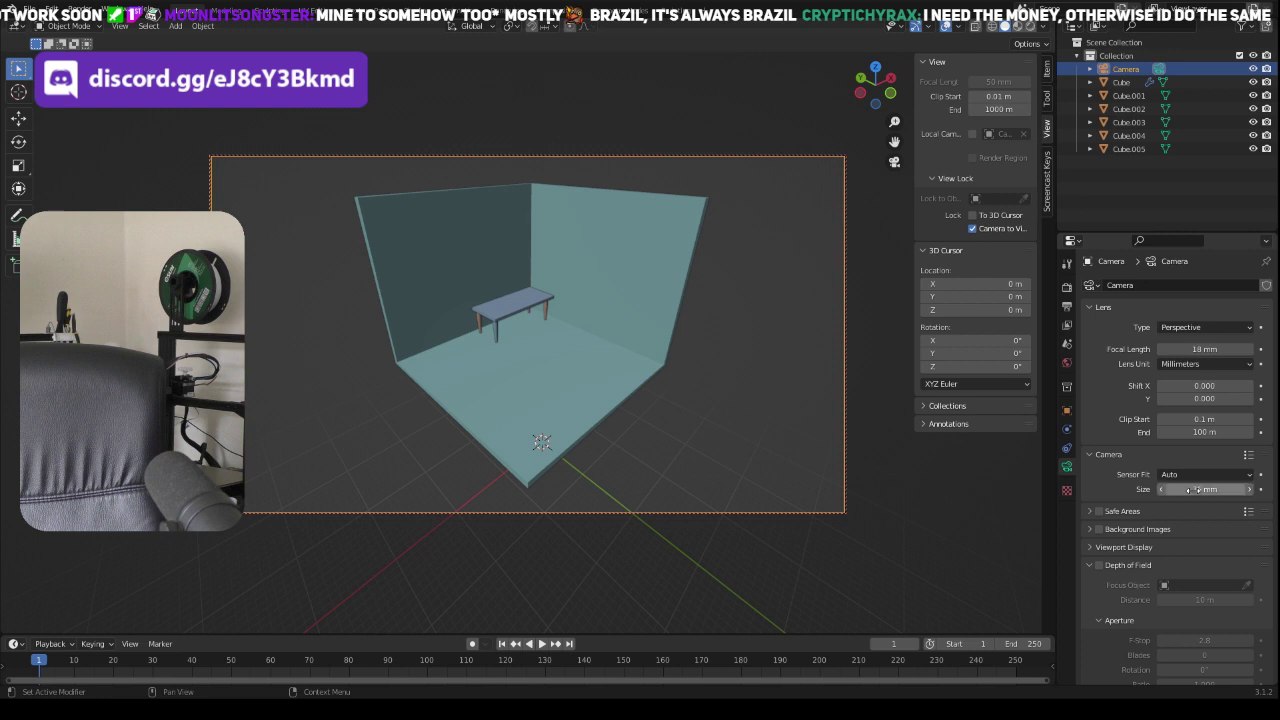
pyautogui.click(780, 427)
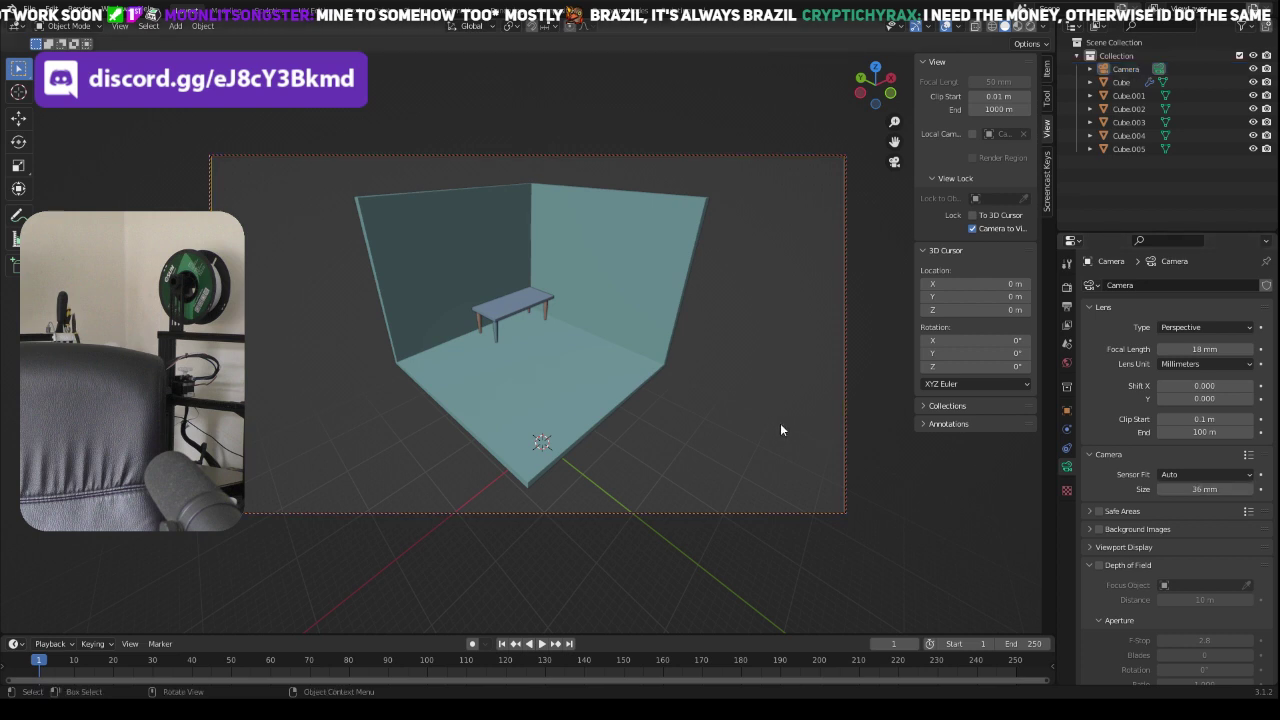
pyautogui.click(990, 229)
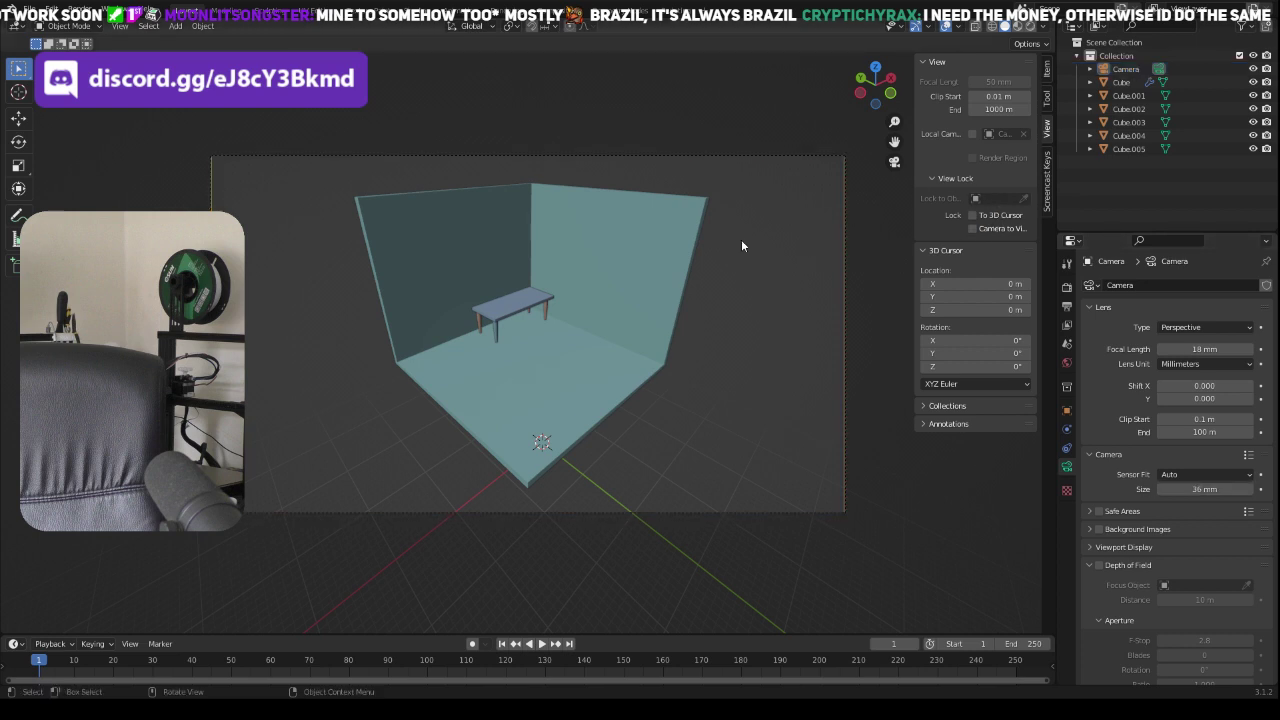
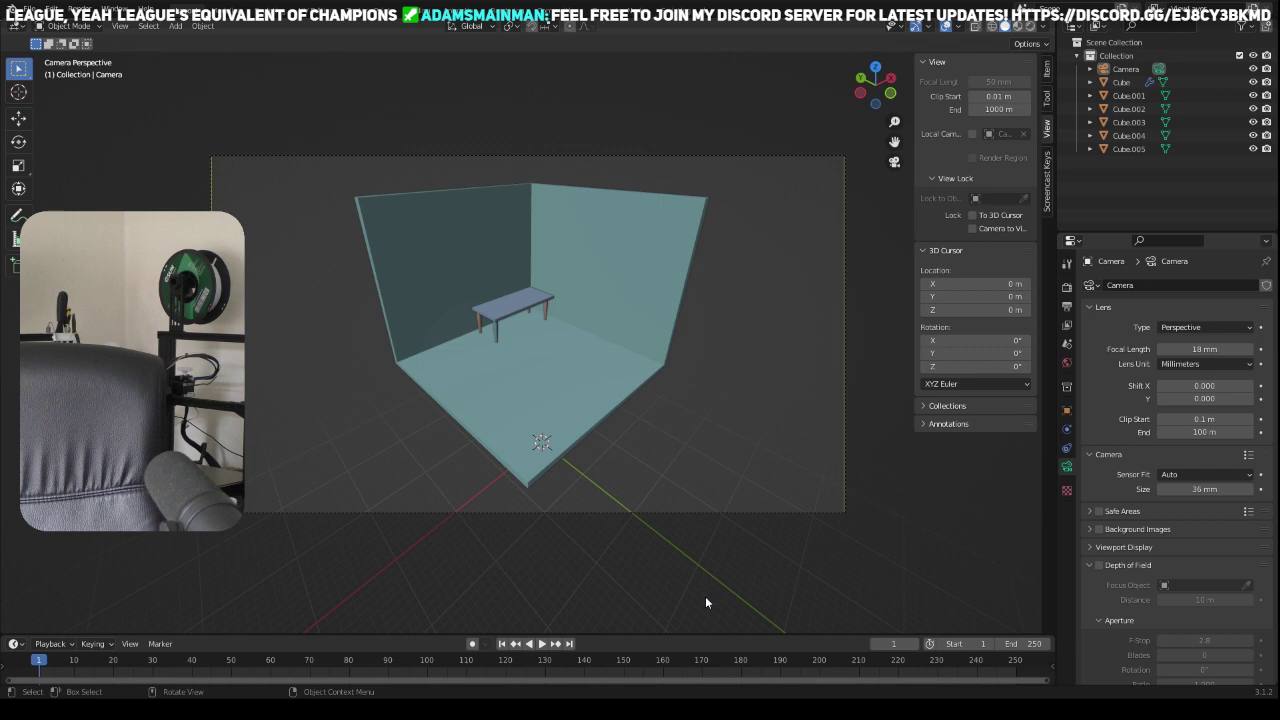
# Step: Add a cube mesh to the scene and raise it about 28 m along the Z axis
pyautogui.moveTo(705, 596); pyautogui.dragTo(579, 304, button='middle')
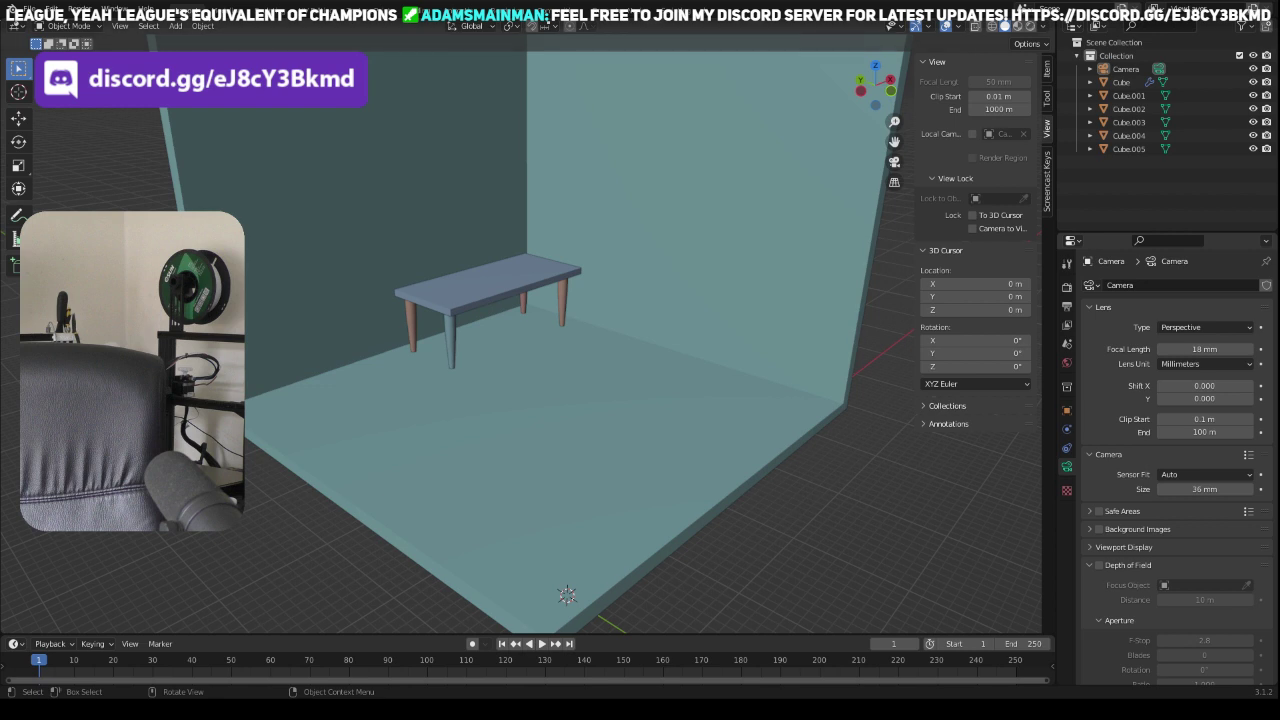
pyautogui.scroll(-1, 520, 334)
pyautogui.moveTo(510, 320); pyautogui.dragTo(483, 314, button='middle')
pyautogui.moveTo(635, 405); pyautogui.dragTo(668, 414, button='middle')
pyautogui.click(668, 414)
pyautogui.click(813, 488)
pyautogui.hotkey('shift', 'a')
pyautogui.moveTo(730, 428)
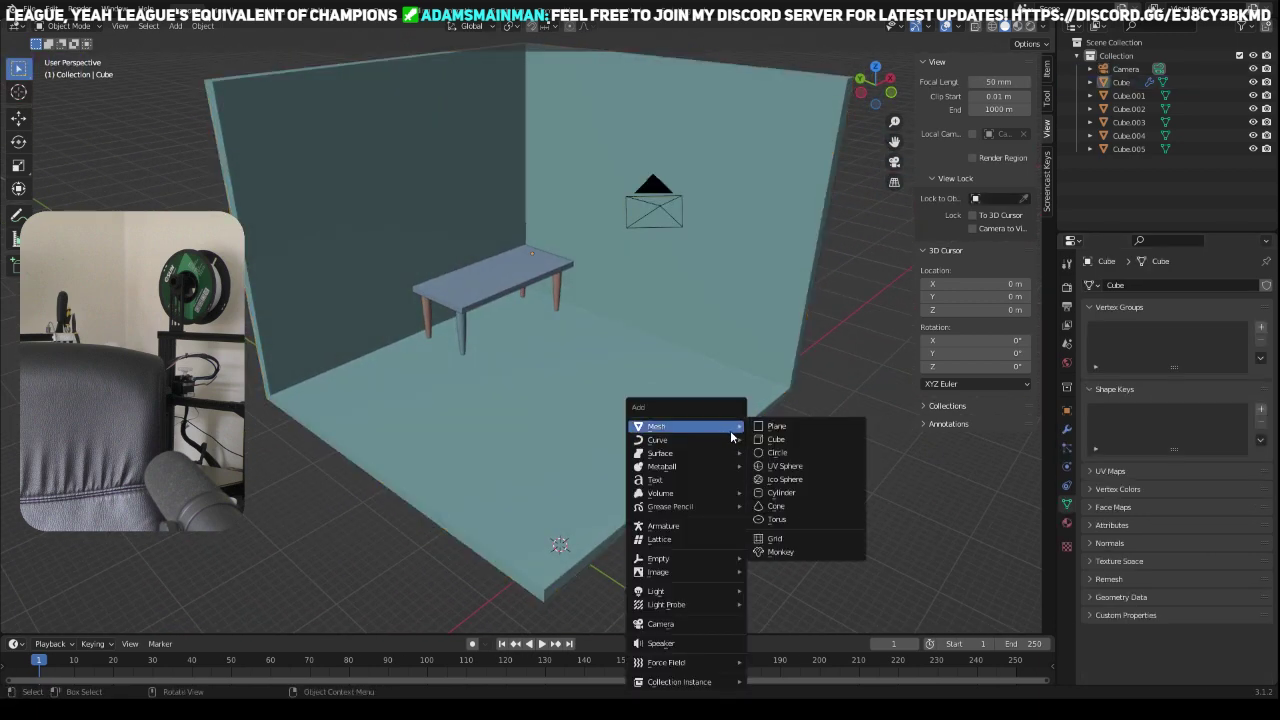
pyautogui.click(792, 441)
pyautogui.press('g')
pyautogui.press('z')
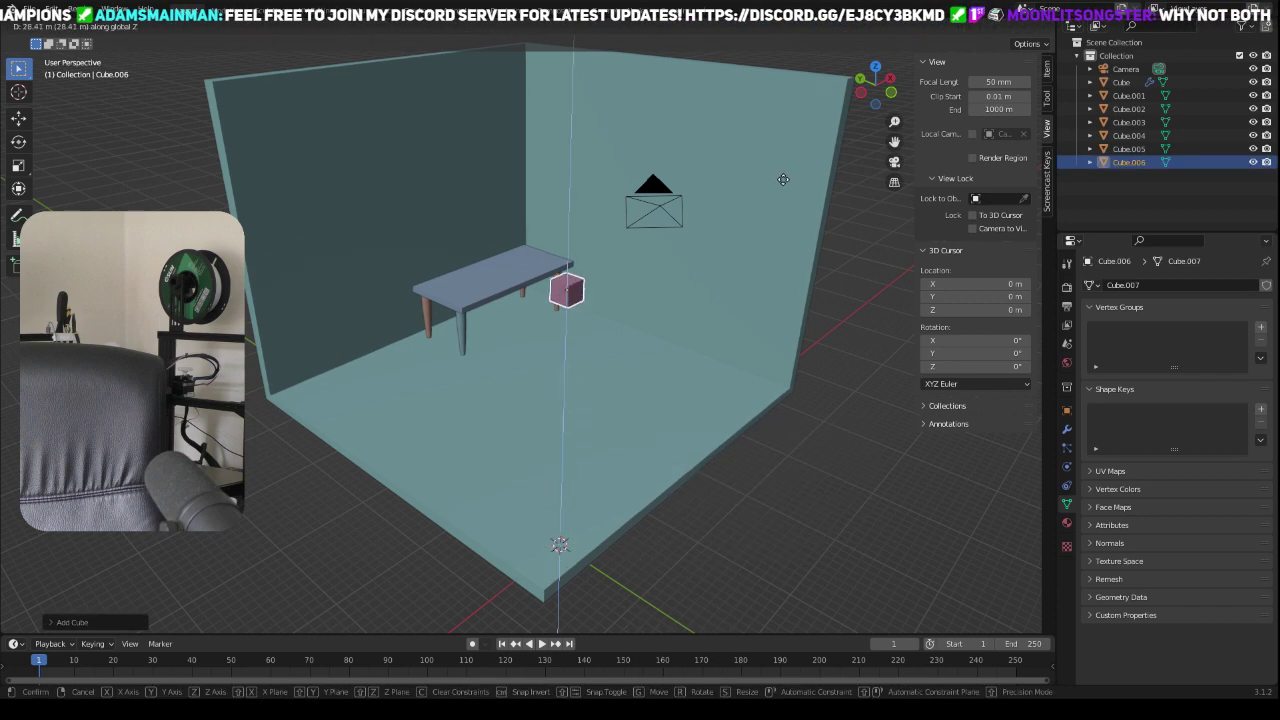
pyautogui.click(785, 171)
# Step: Flatten the cube along Z into a low slab and scale it to about 0.89 along X
pyautogui.scroll(4, 738, 212)
pyautogui.keyDown('shift'); pyautogui.moveTo(727, 220); pyautogui.dragTo(608, 274, button='middle'); pyautogui.keyUp('shift')
pyautogui.press('s')
pyautogui.press('x')
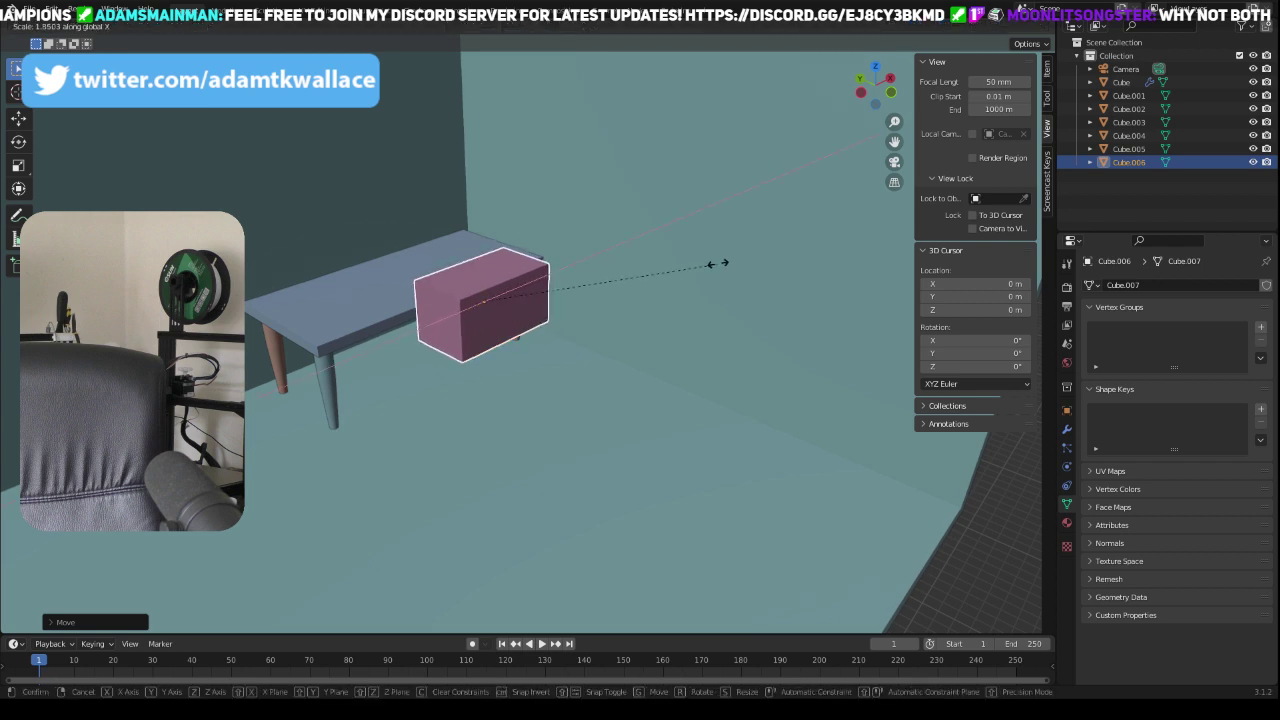
pyautogui.click(652, 274)
pyautogui.press('s')
pyautogui.press('z')
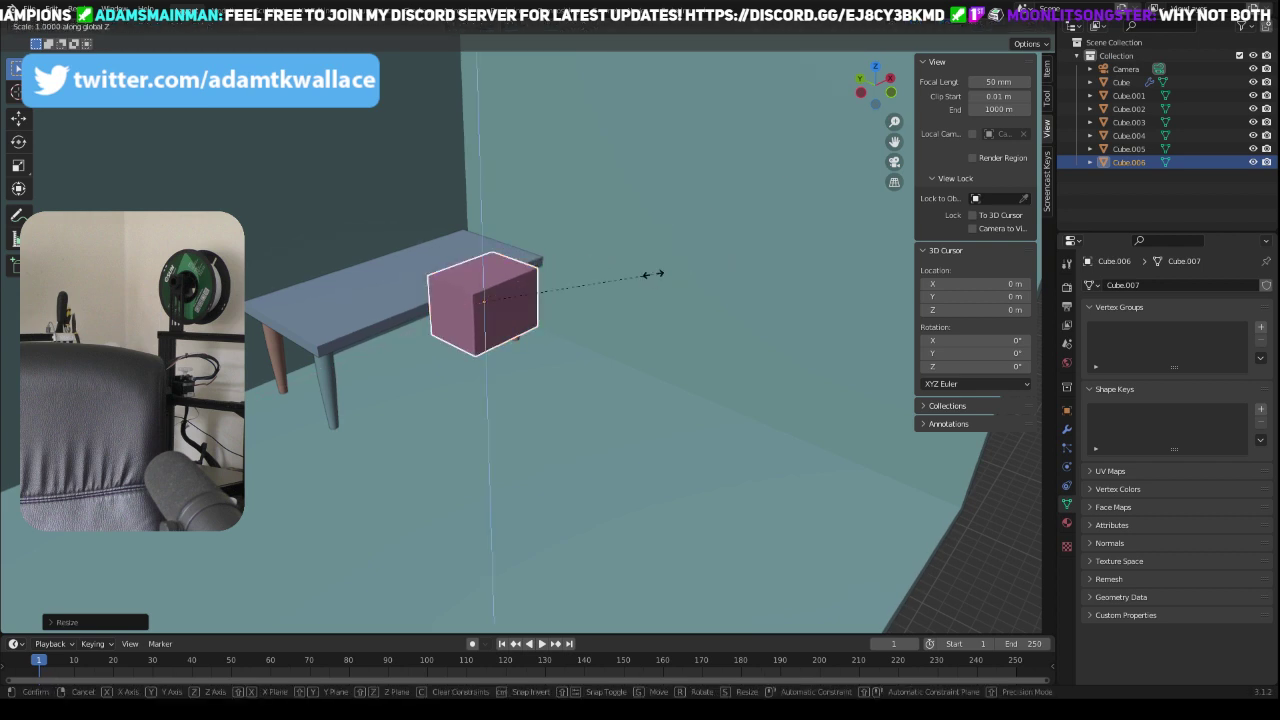
pyautogui.click(541, 264)
pyautogui.press('s')
pyautogui.press('x')
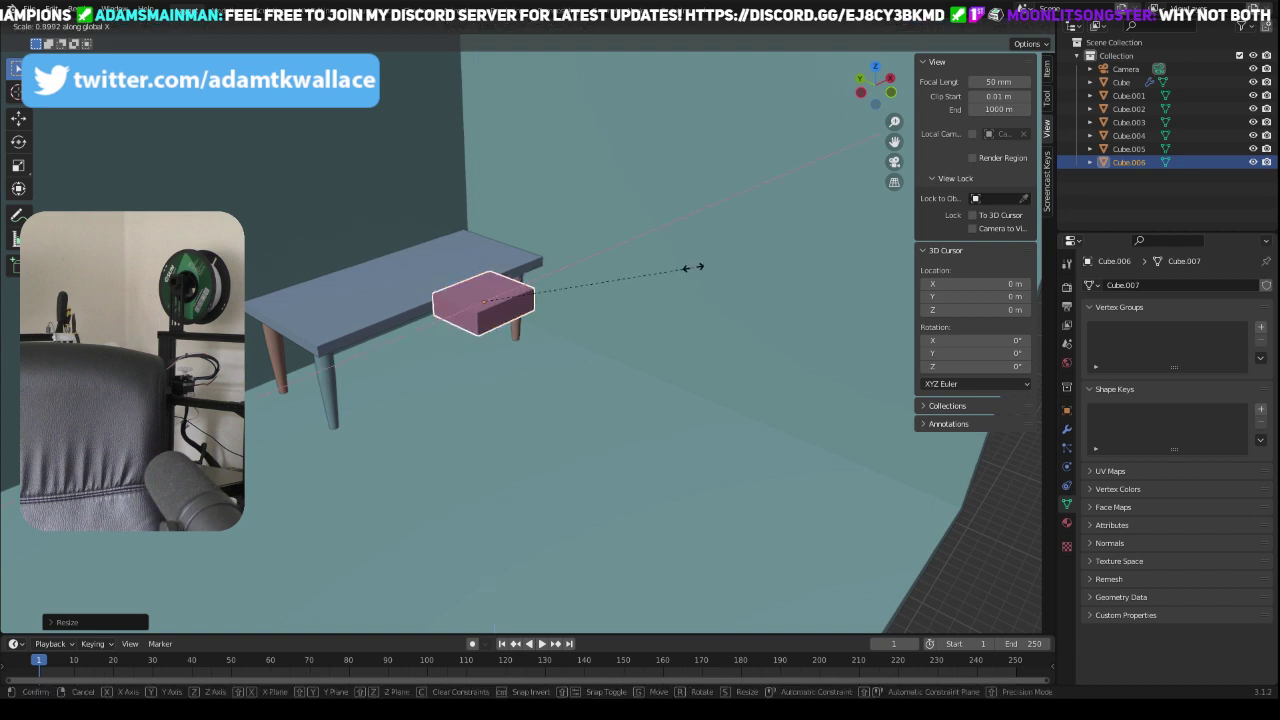
pyautogui.click(690, 267)
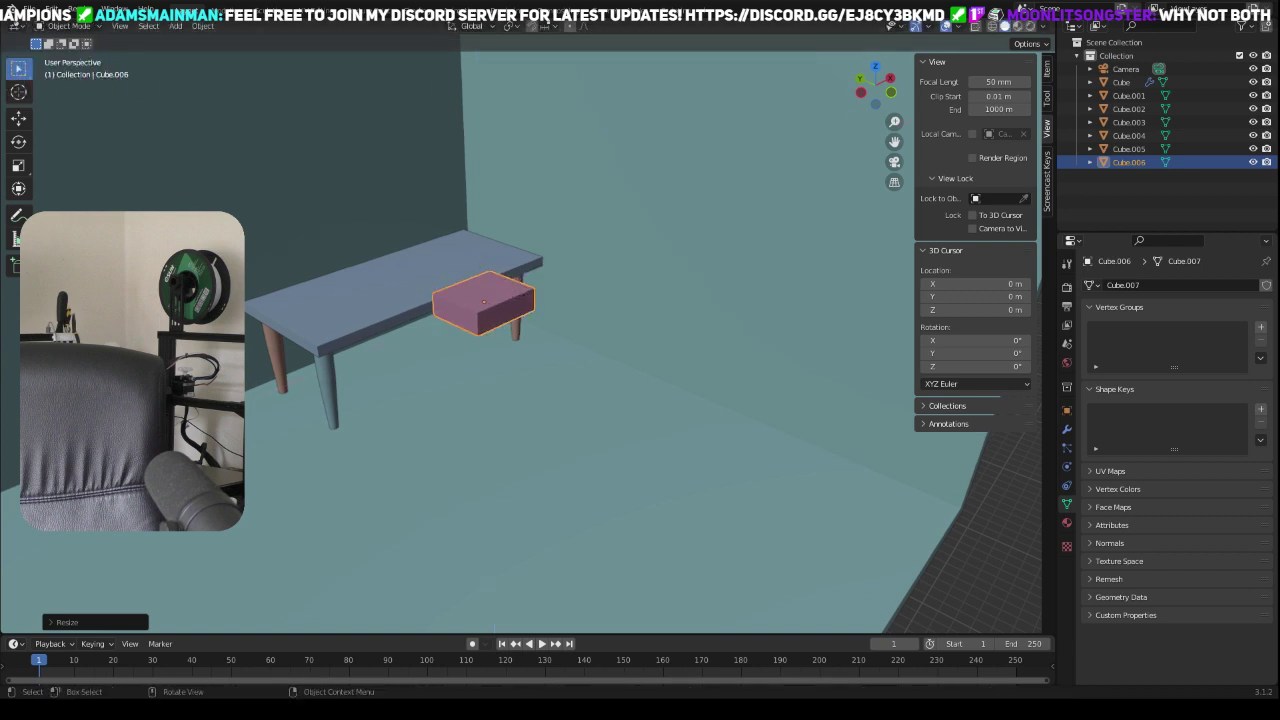
# Step: Isolate the slab in local view, widen it along Y and adjust its X length towards a square footprint
pyautogui.moveTo(240, 300); pyautogui.dragTo(297, 362, button='middle')
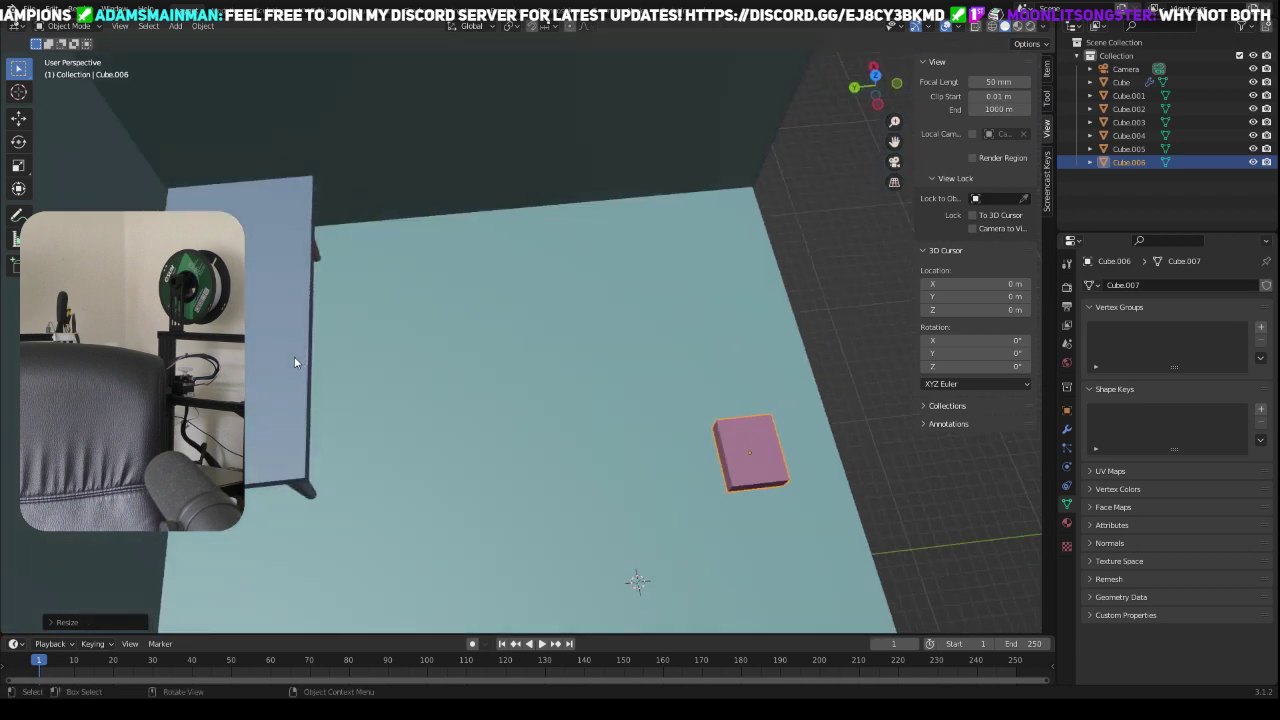
pyautogui.press('/')
pyautogui.scroll(-5, 406, 297)
pyautogui.moveTo(406, 297); pyautogui.dragTo(424, 324, button='middle')
pyautogui.press('s')
pyautogui.press('x')
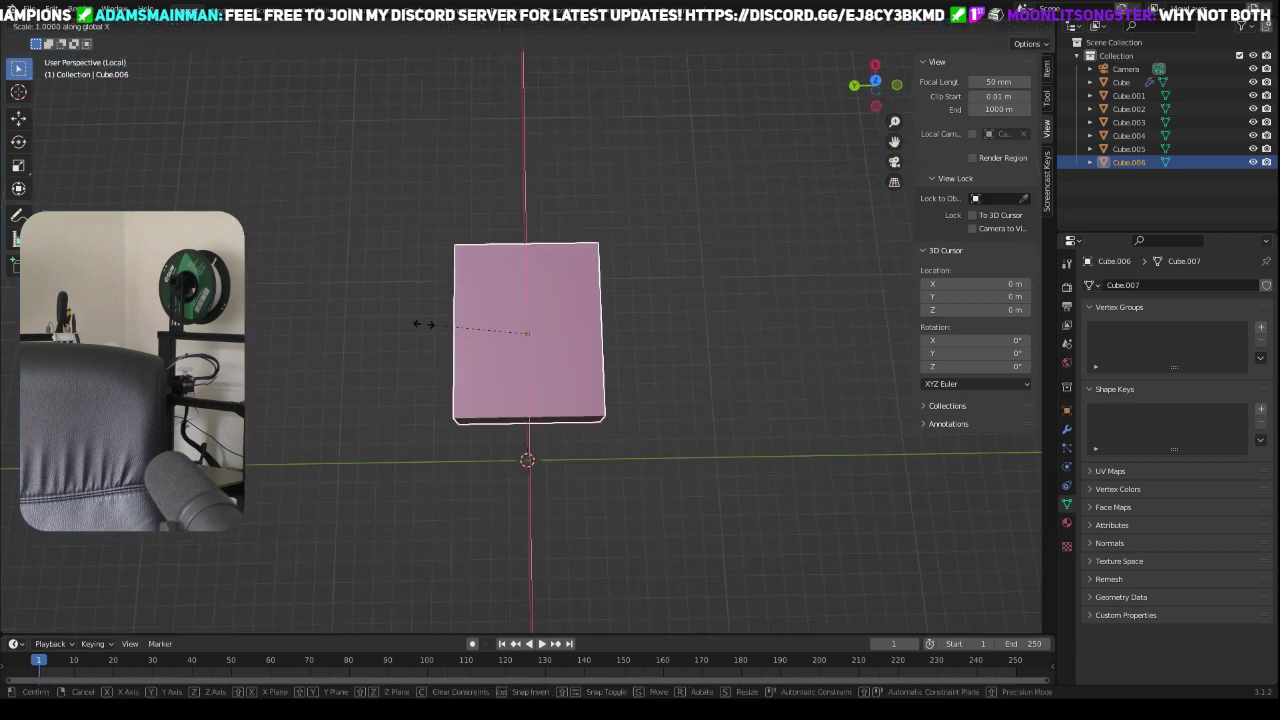
pyautogui.press('y')
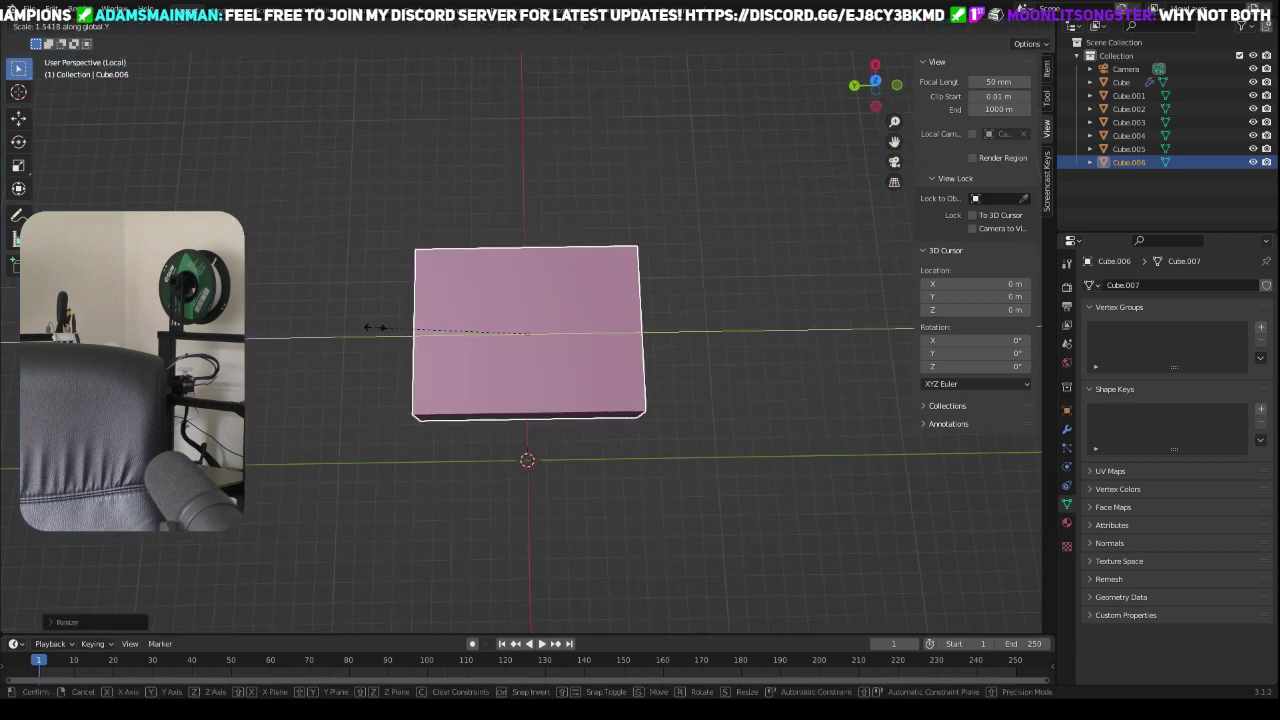
pyautogui.press('y')
pyautogui.press('x')
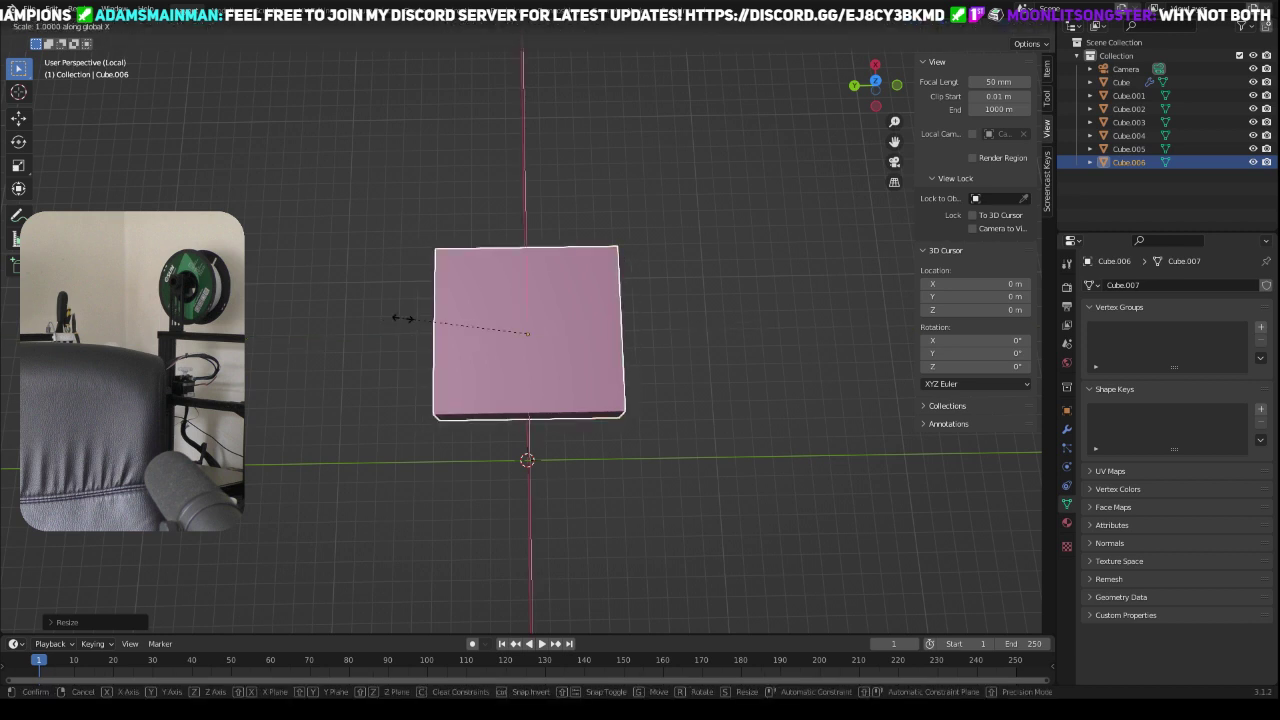
pyautogui.click(385, 312)
# Step: Bevel the slab's four vertical corner edges with 3 segments and a width of about 0.6 m
pyautogui.moveTo(366, 355); pyautogui.dragTo(545, 386, button='middle')
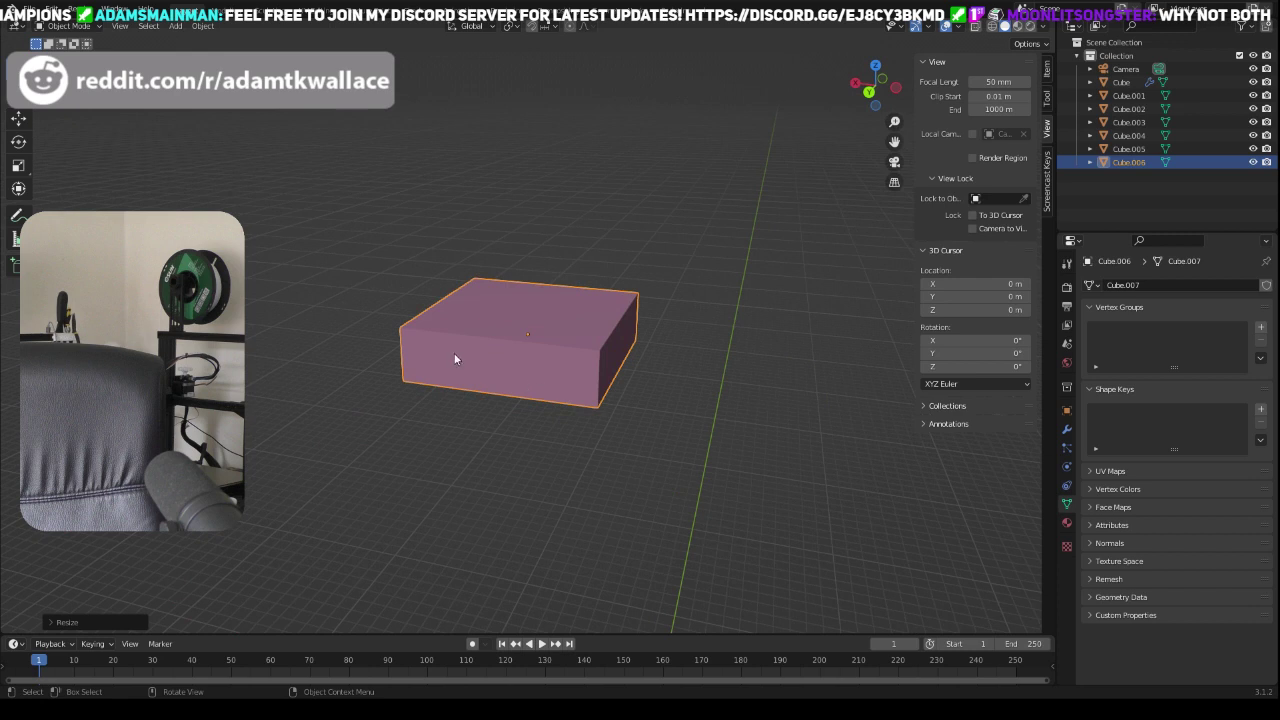
pyautogui.moveTo(531, 329); pyautogui.dragTo(586, 320, button='middle')
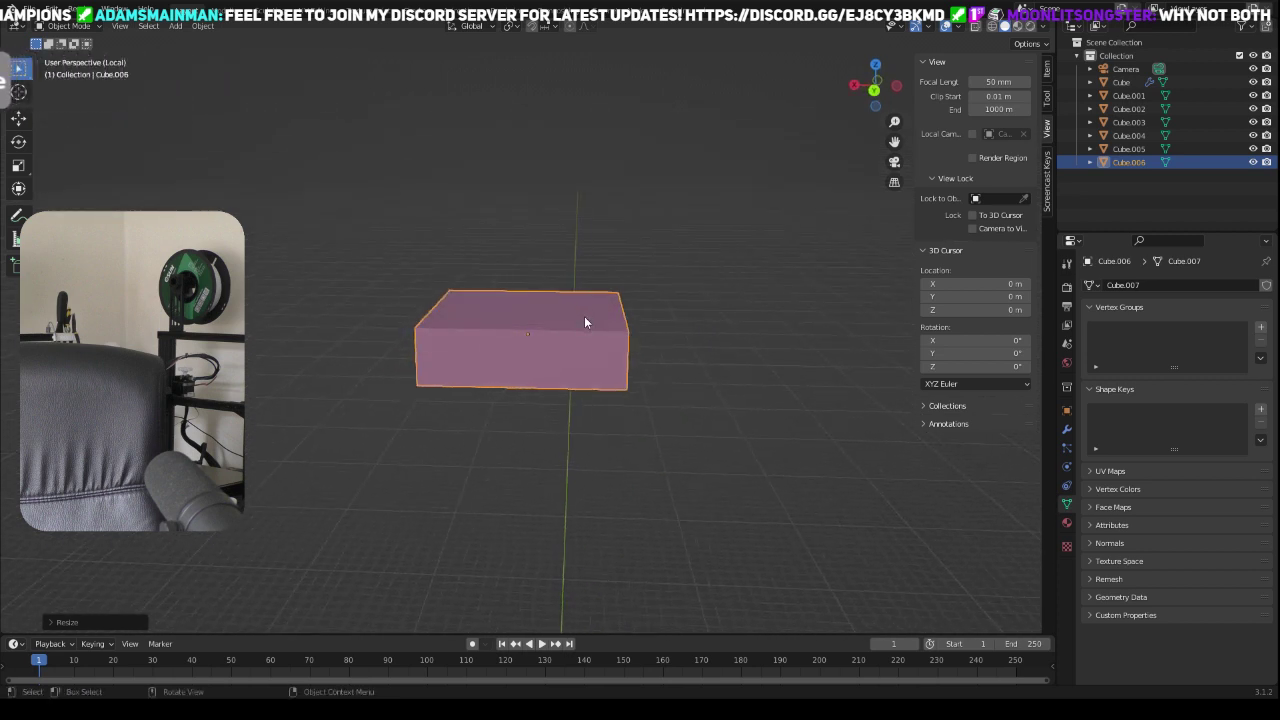
pyautogui.press('Tab')
pyautogui.click(627, 359)
pyautogui.press('2')
pyautogui.click(627, 359)
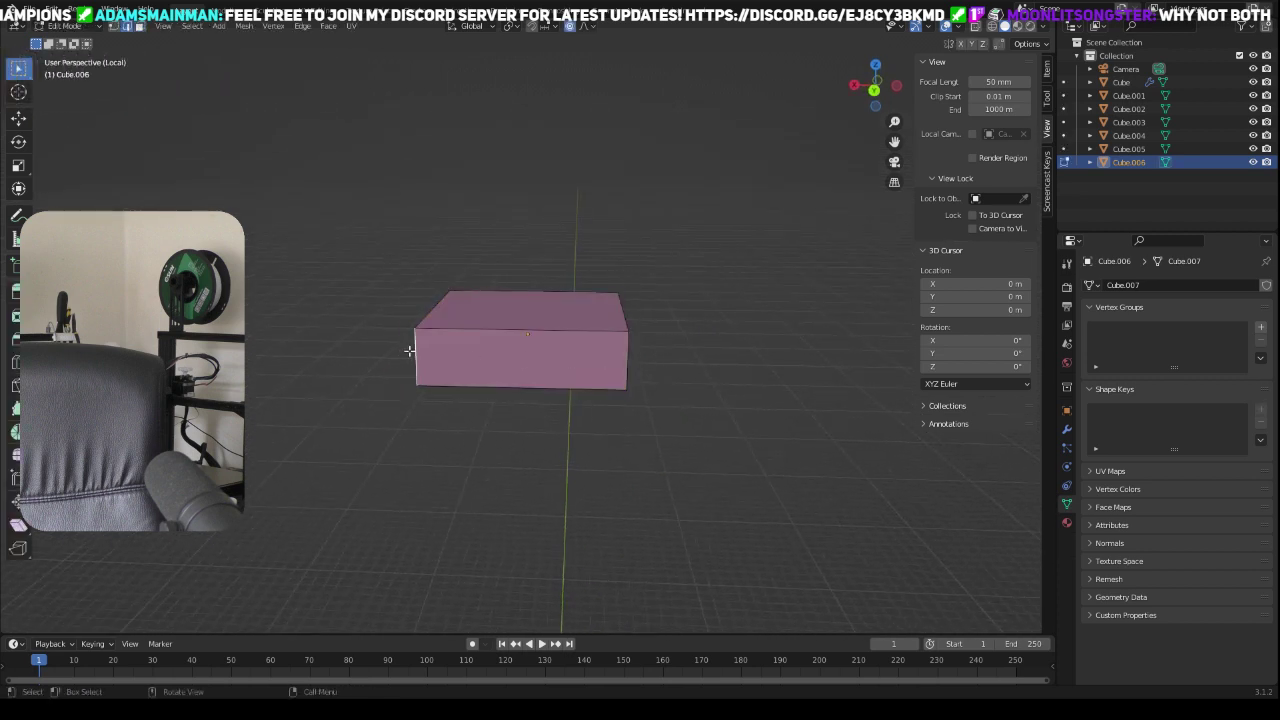
pyautogui.moveTo(407, 351); pyautogui.dragTo(737, 354, button='middle')
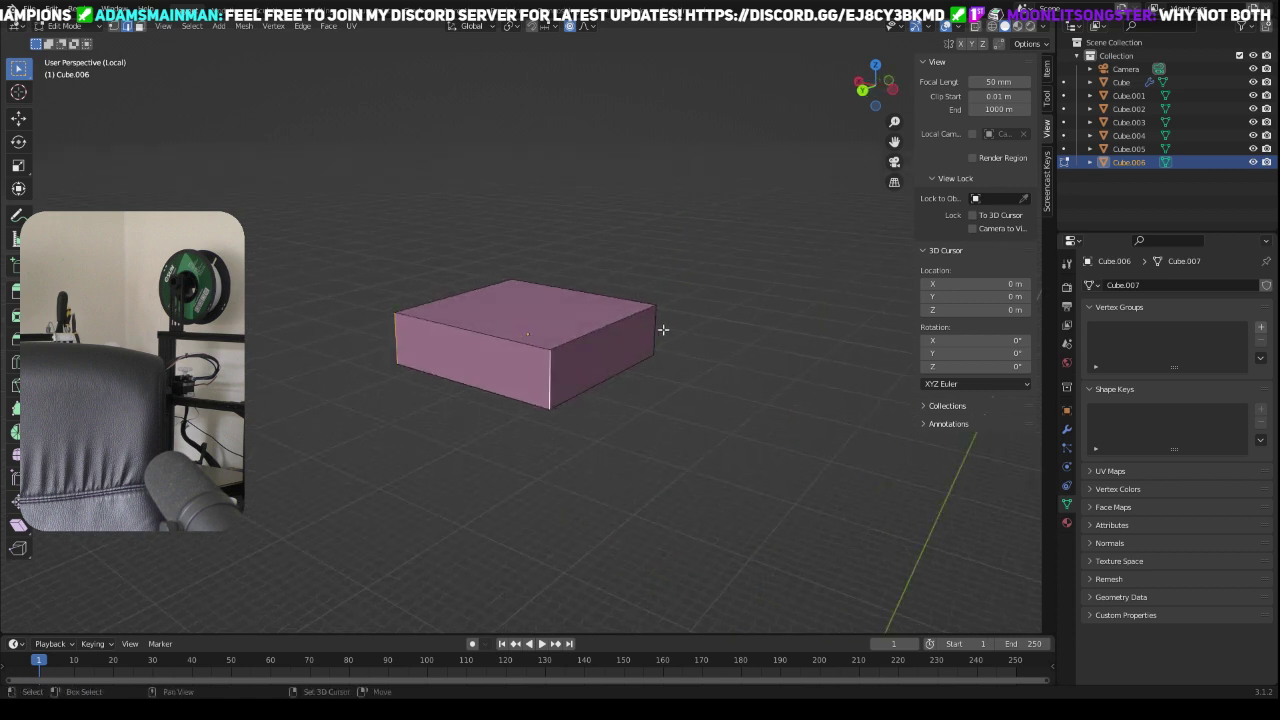
pyautogui.moveTo(653, 330); pyautogui.dragTo(614, 354, button='middle')
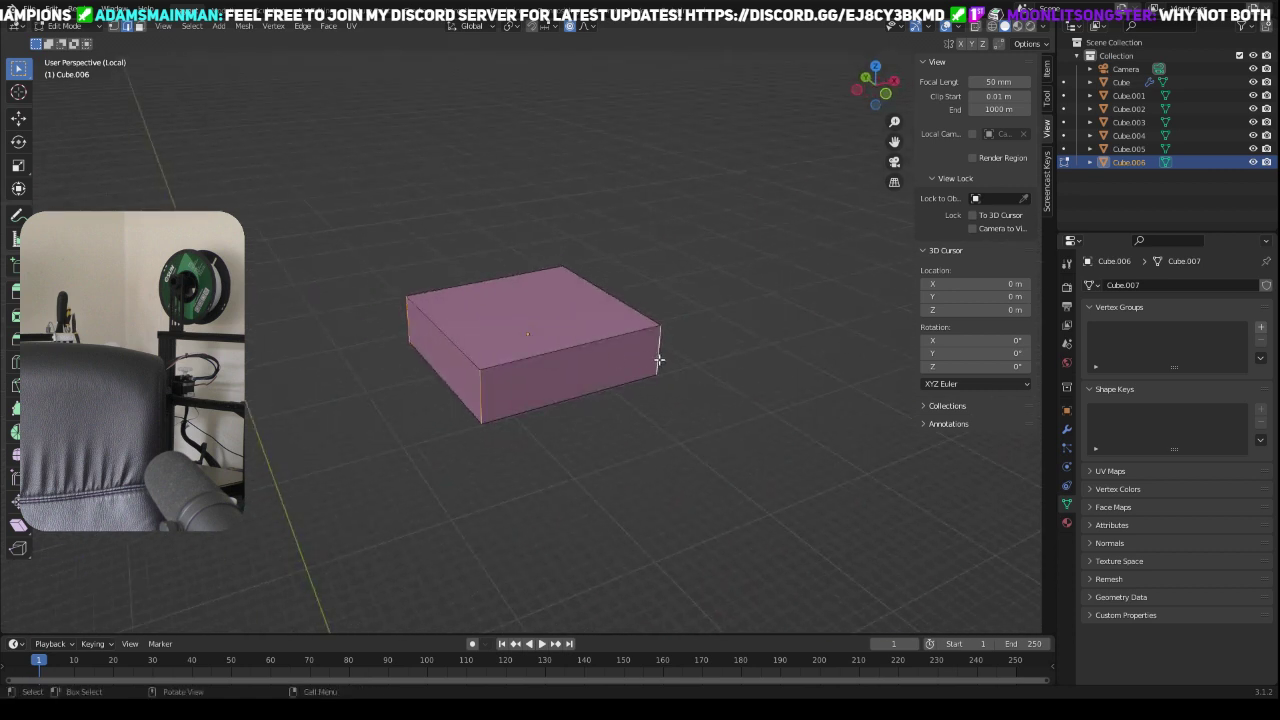
pyautogui.hotkey('ctrl', 'b')
pyautogui.scroll(13, 670, 360)
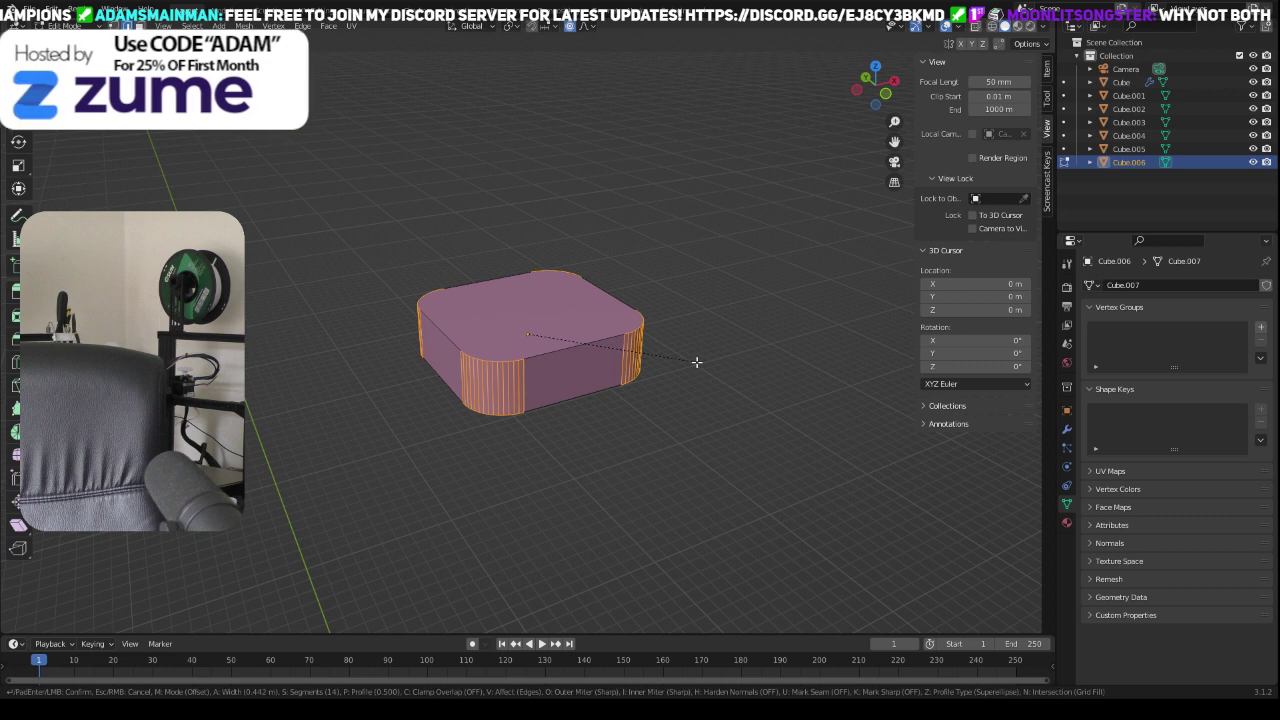
pyautogui.scroll(-9, 685, 361)
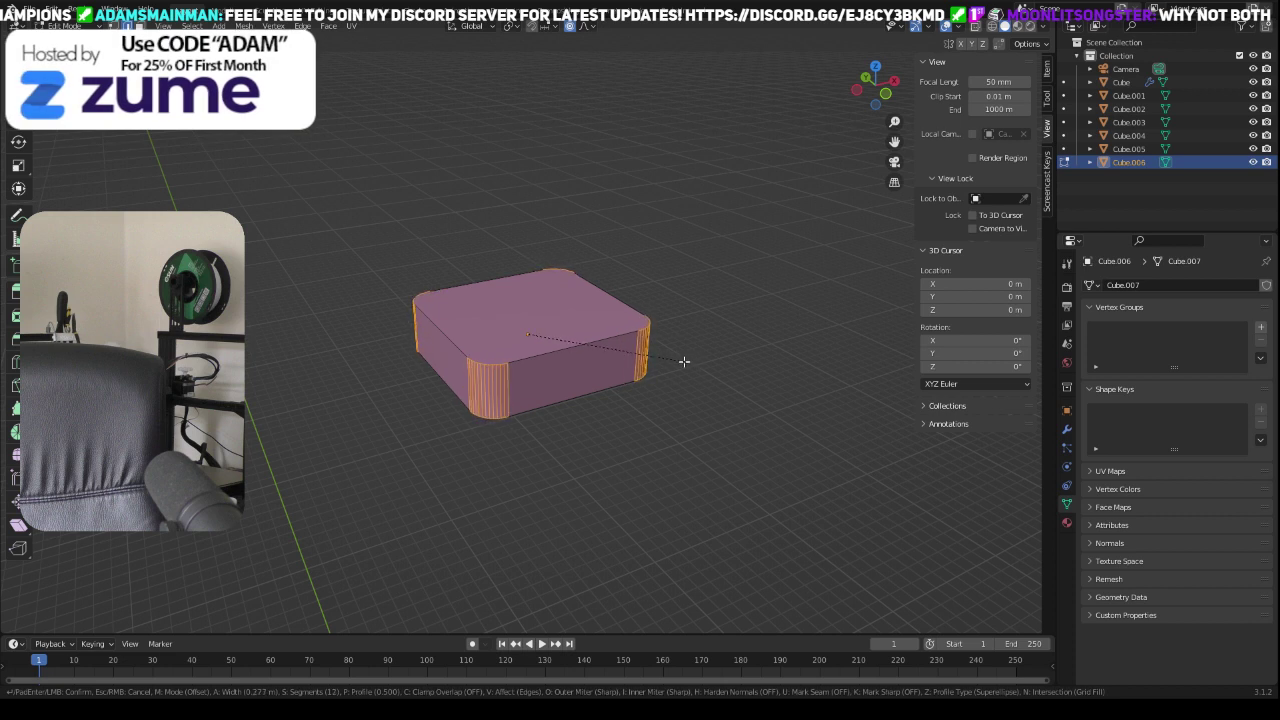
pyautogui.scroll(-1, 684, 361)
pyautogui.scroll(1, 706, 359)
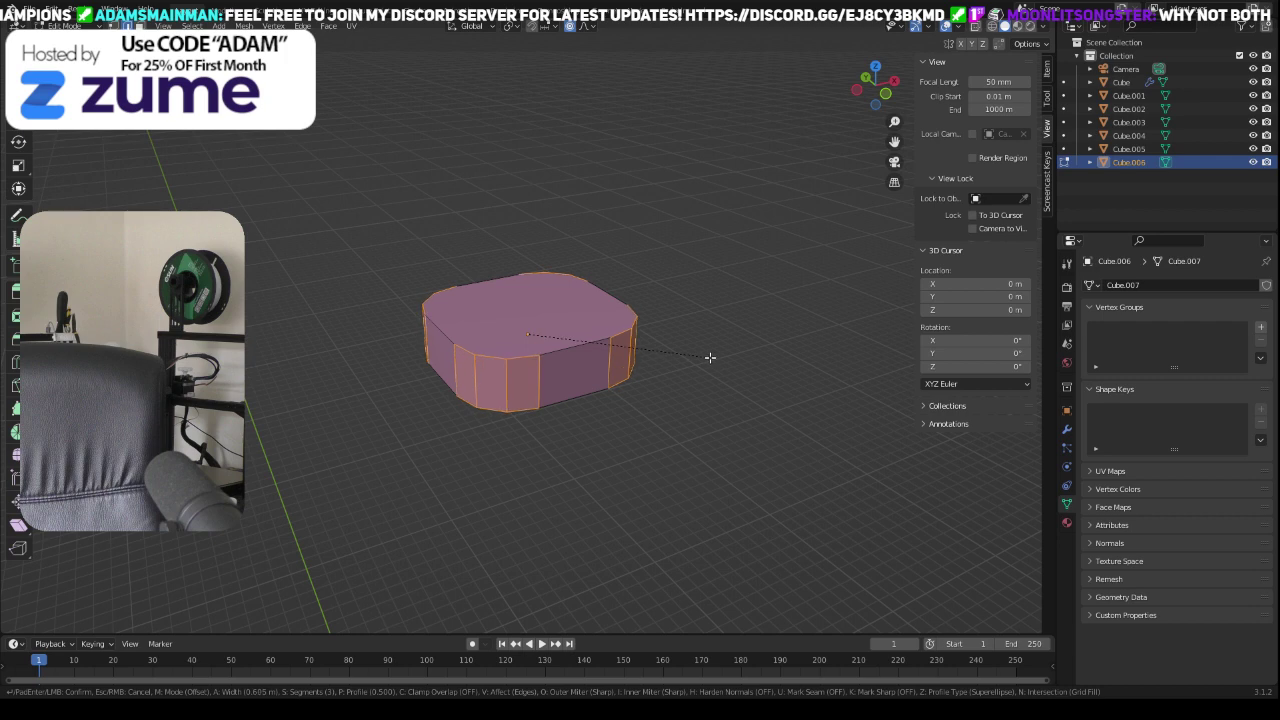
pyautogui.click(714, 357)
# Step: Delete the rounded slab and leave local view to return to the full room
pyautogui.press('Tab')
pyautogui.moveTo(717, 403); pyautogui.dragTo(818, 400, button='middle')
pyautogui.press('Tab')
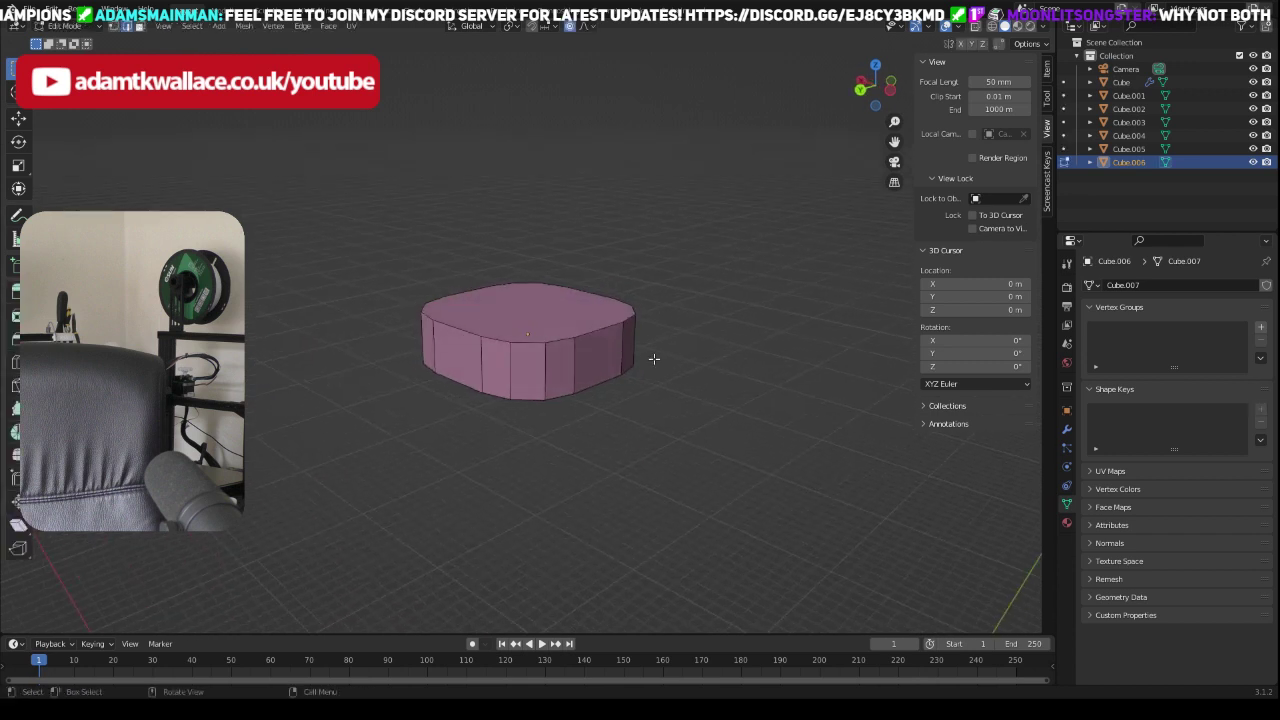
pyautogui.moveTo(653, 358); pyautogui.dragTo(611, 371, button='middle')
pyautogui.press('Tab')
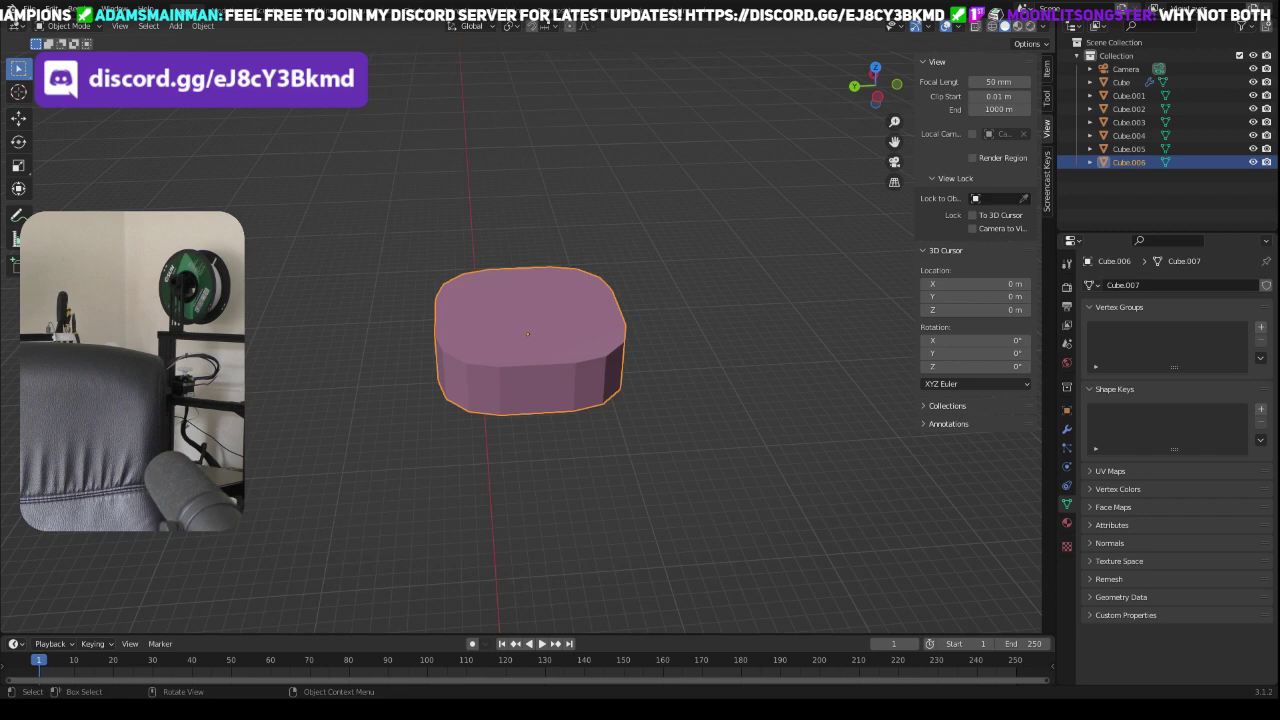
pyautogui.press('Delete')
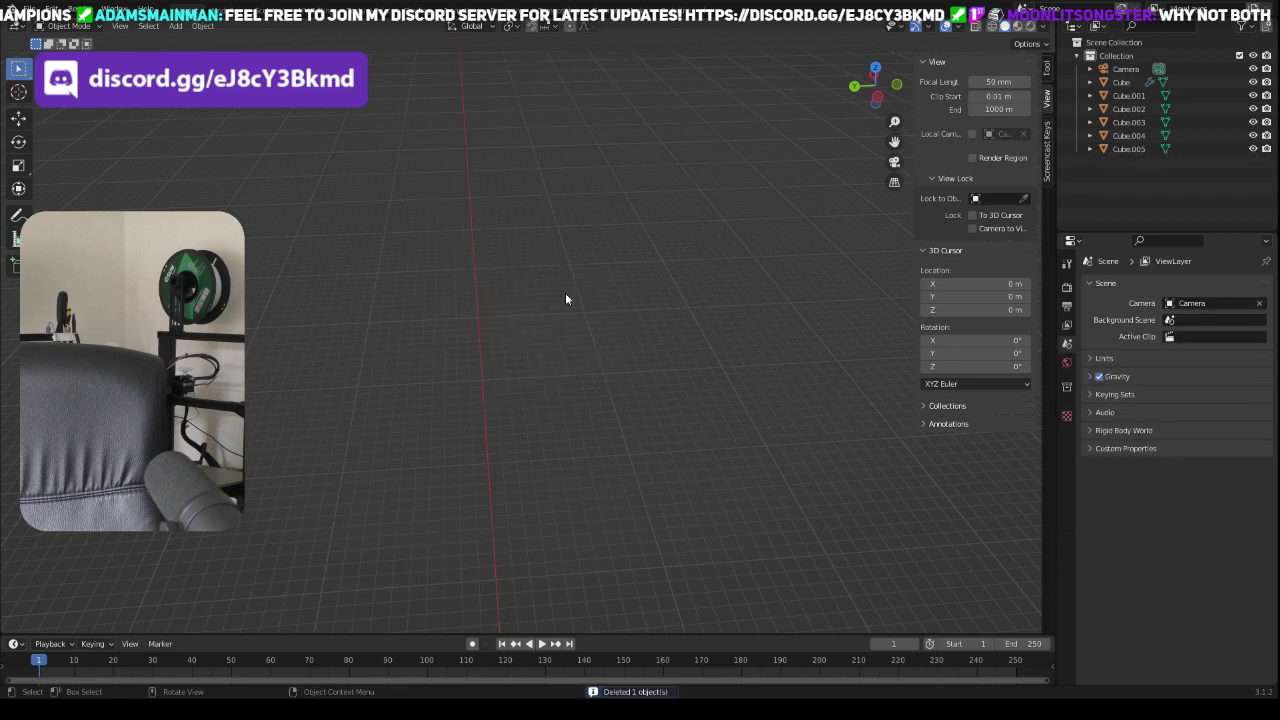
pyautogui.press('KP_Divide')
# Step: Add a new cube mesh to the scene and isolate it in local view
pyautogui.click(694, 361)
pyautogui.moveTo(560, 375); pyautogui.dragTo(542, 331, button='middle')
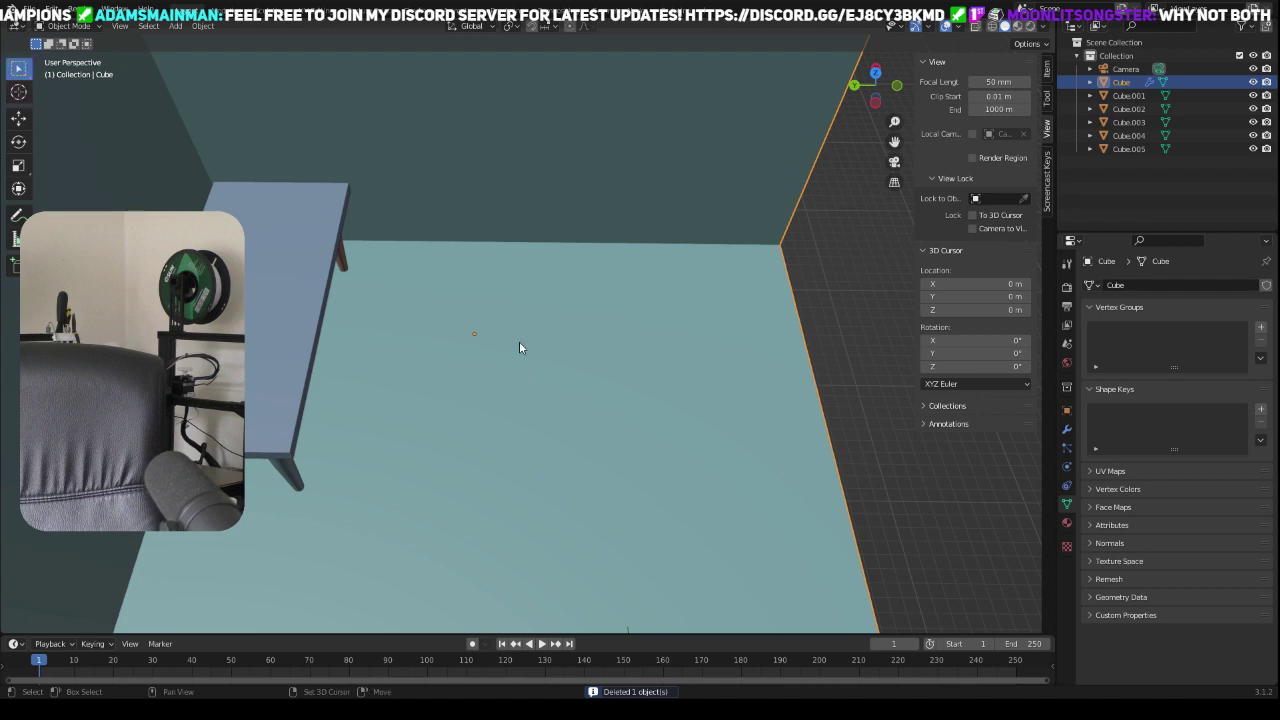
pyautogui.hotkey('shift', 'a')
pyautogui.click(585, 355)
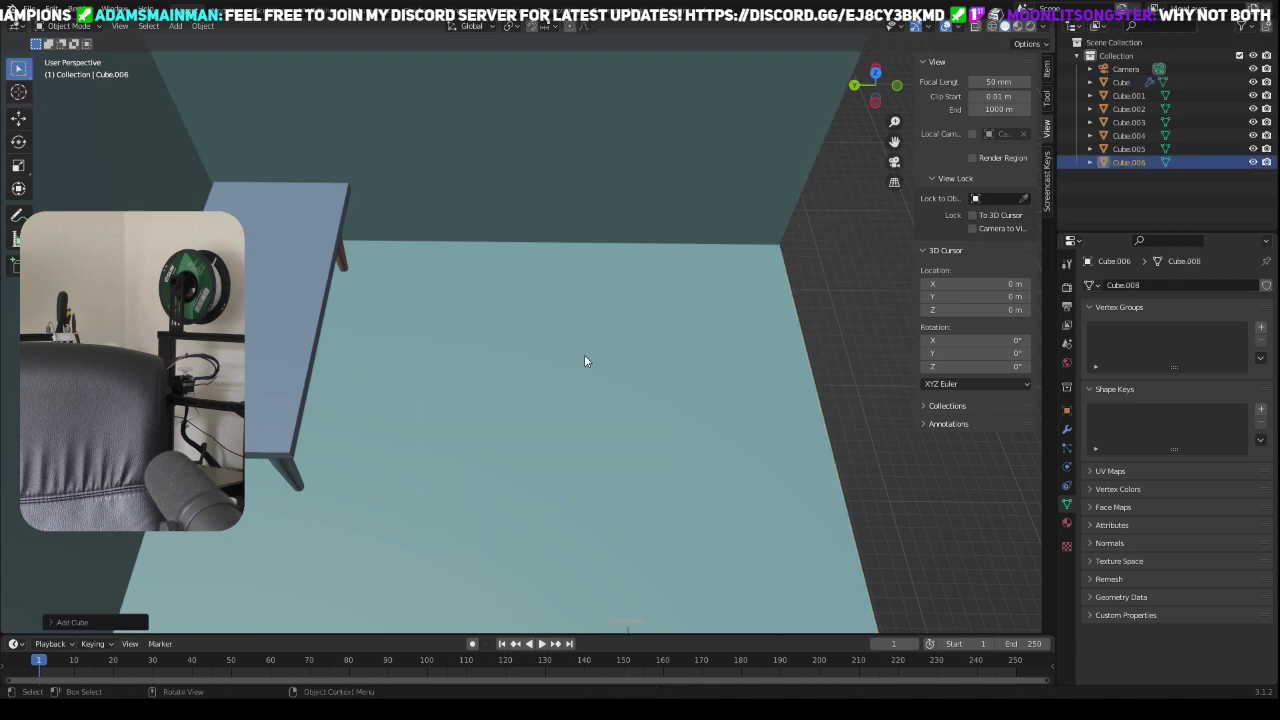
pyautogui.press('KP_Divide')
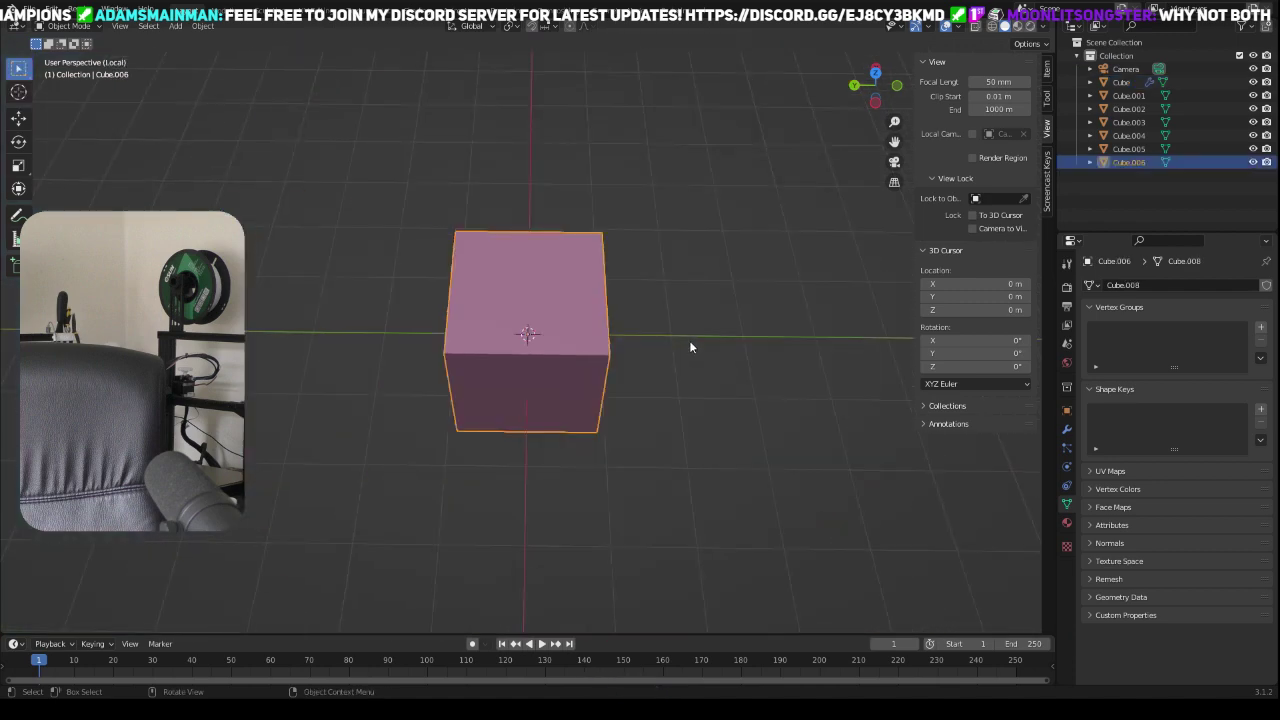
pyautogui.moveTo(689, 340); pyautogui.dragTo(691, 322, button='middle')
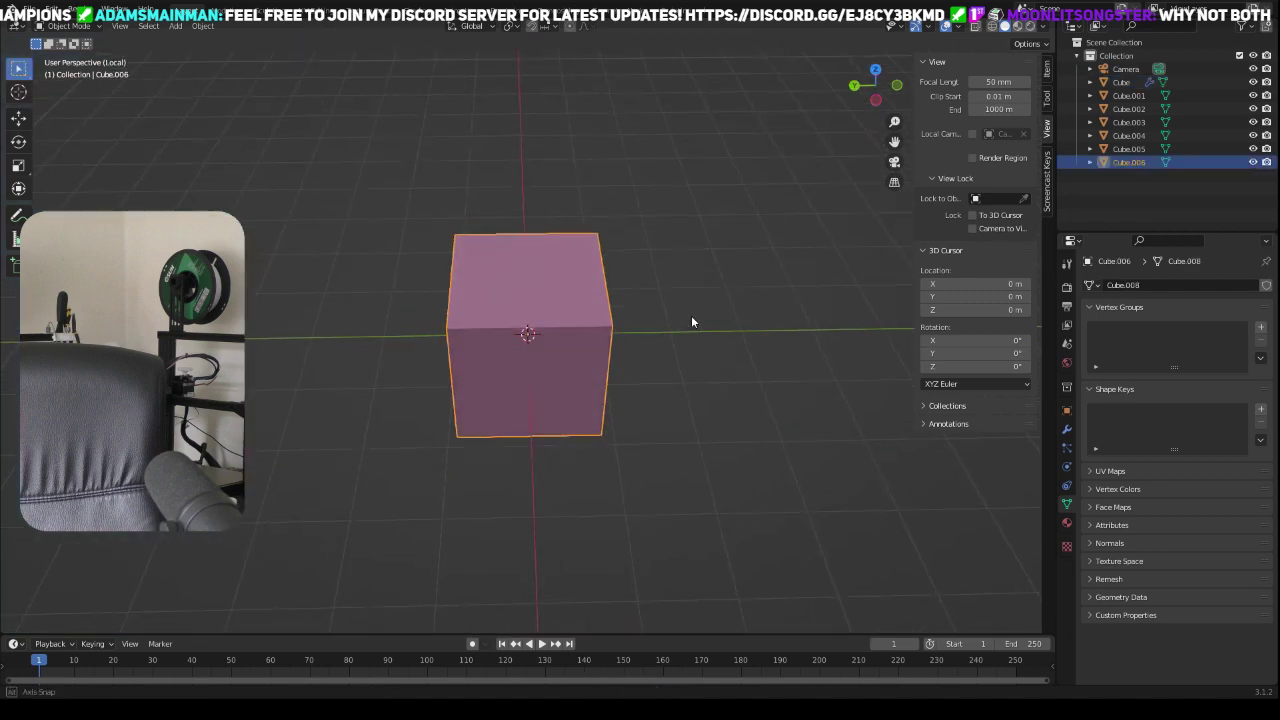
# Step: Scale the cube into a long block: about 3 times along Y, slightly wider along X, and about 1.36 times more along Y
pyautogui.press('s')
pyautogui.press('Escape')
pyautogui.press('s')
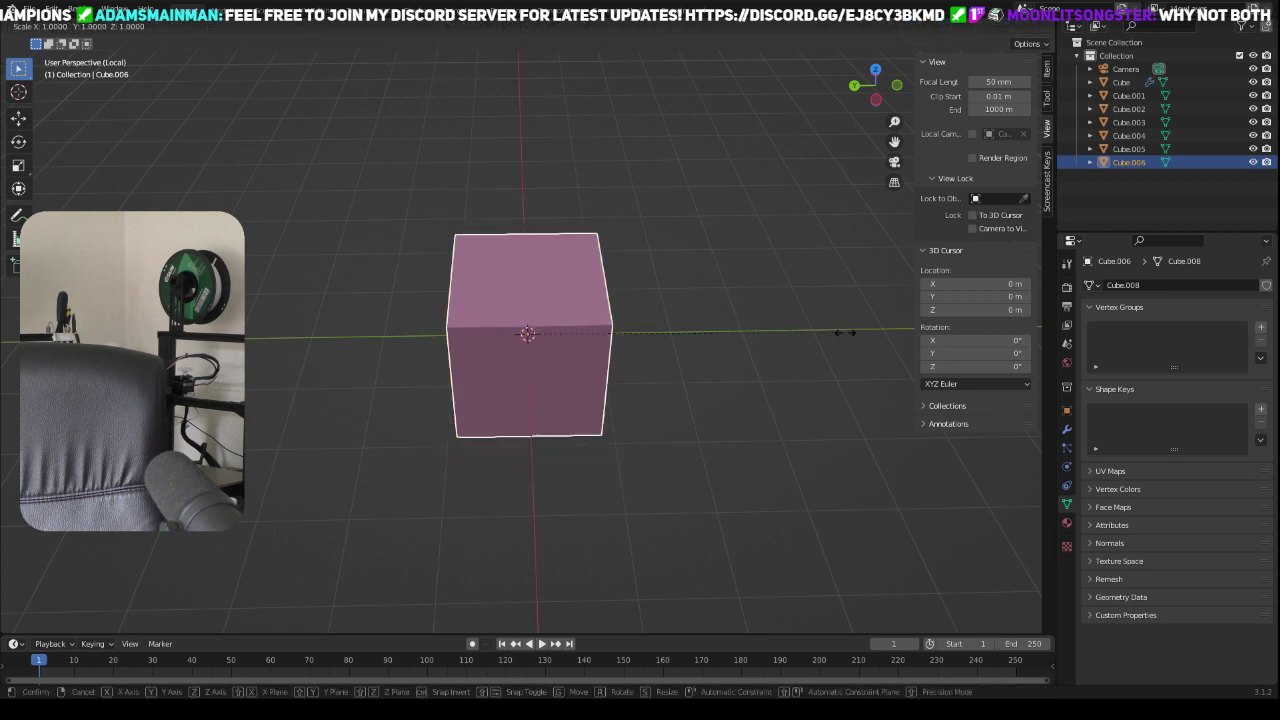
pyautogui.press('y')
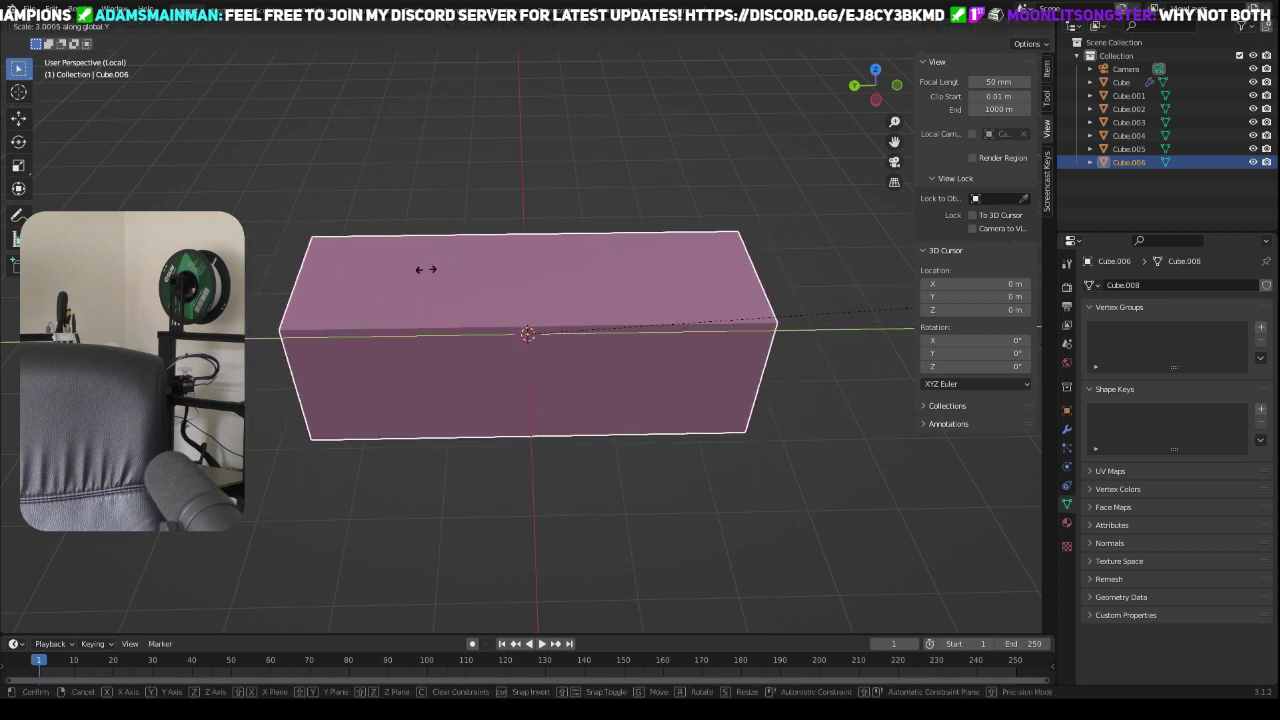
pyautogui.click(430, 269)
pyautogui.press('s')
pyautogui.press('x')
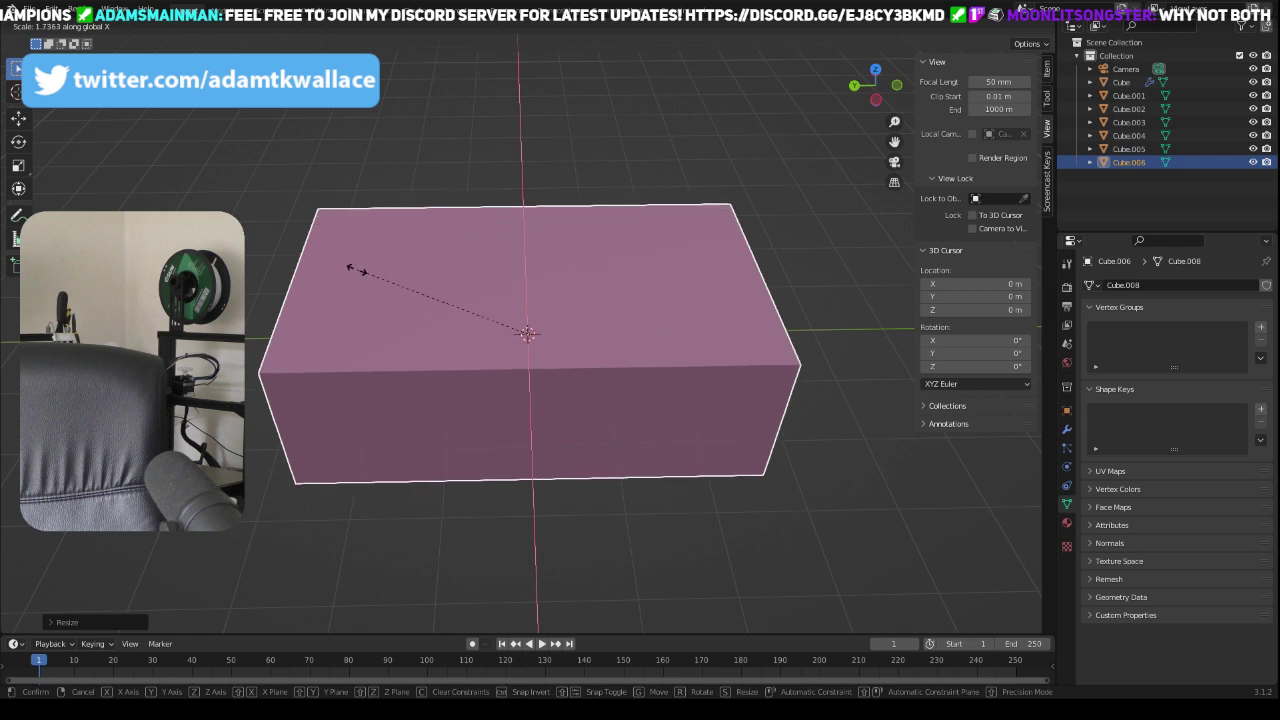
pyautogui.click(404, 270)
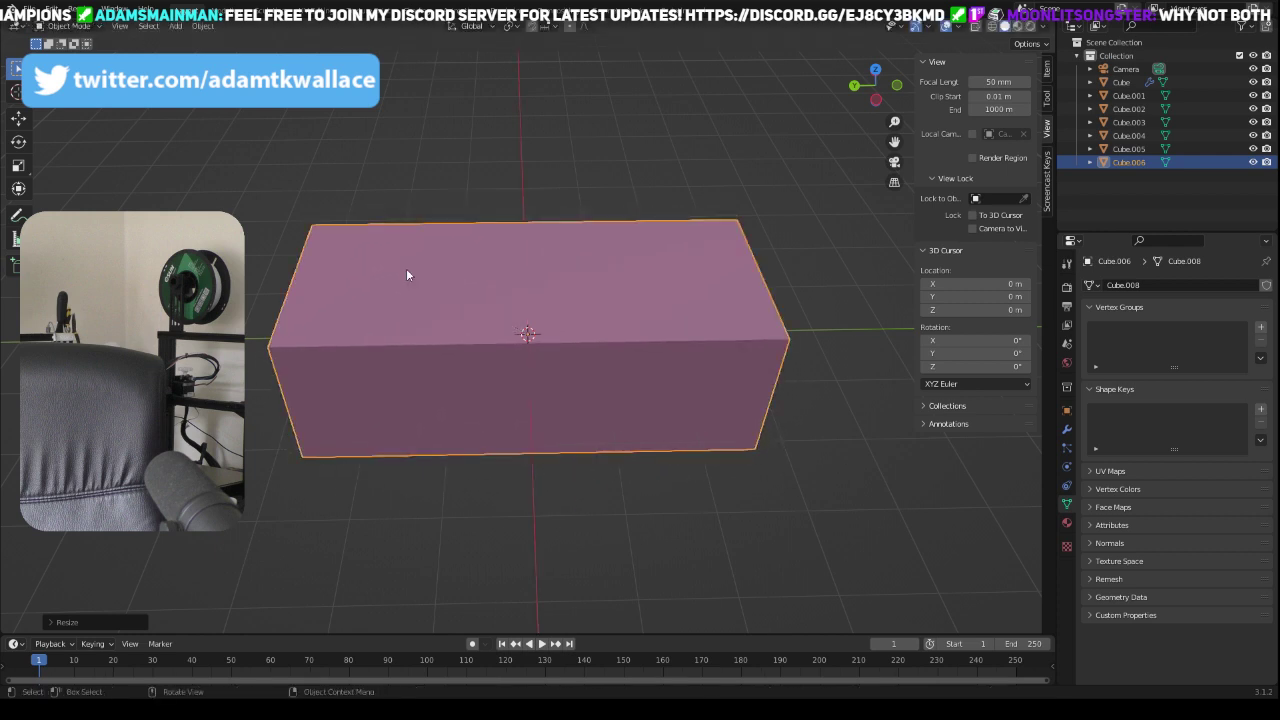
pyautogui.press('s')
pyautogui.press('y')
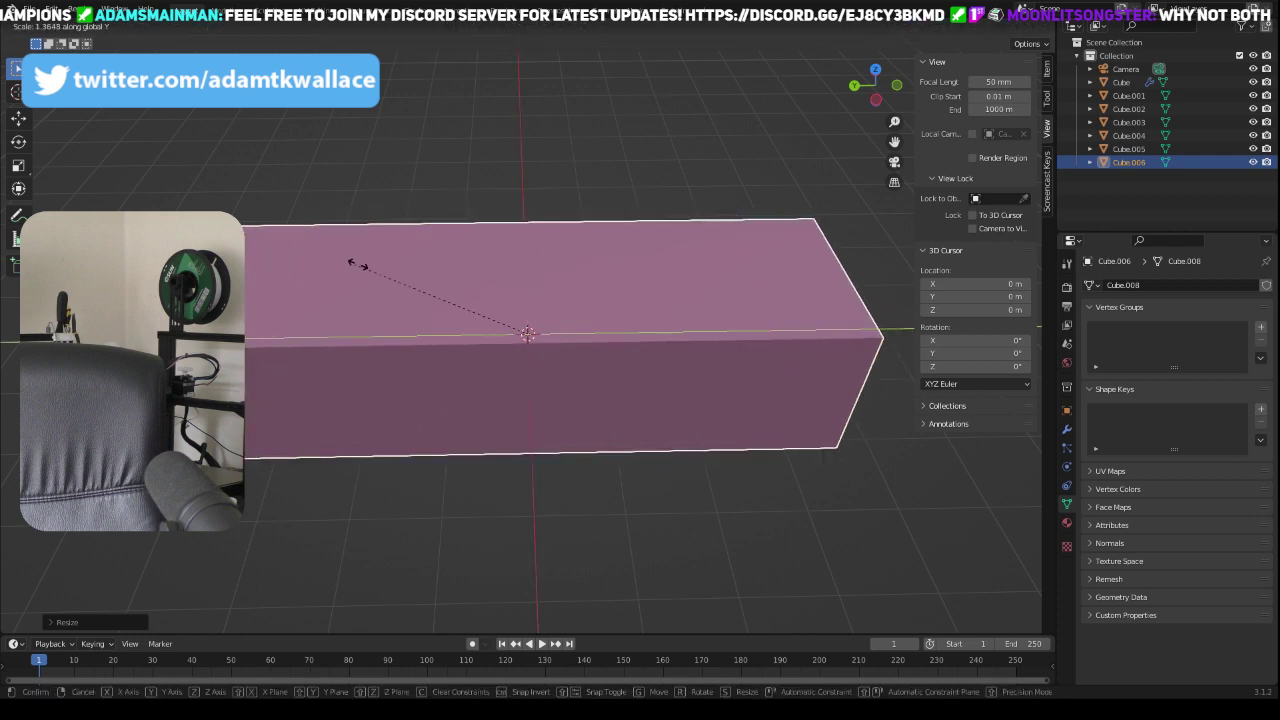
pyautogui.click(360, 264)
# Step: Flatten the long block to about 0.4 of its height along Z
pyautogui.moveTo(360, 266); pyautogui.dragTo(450, 248, button='middle')
pyautogui.press('s')
pyautogui.press('z')
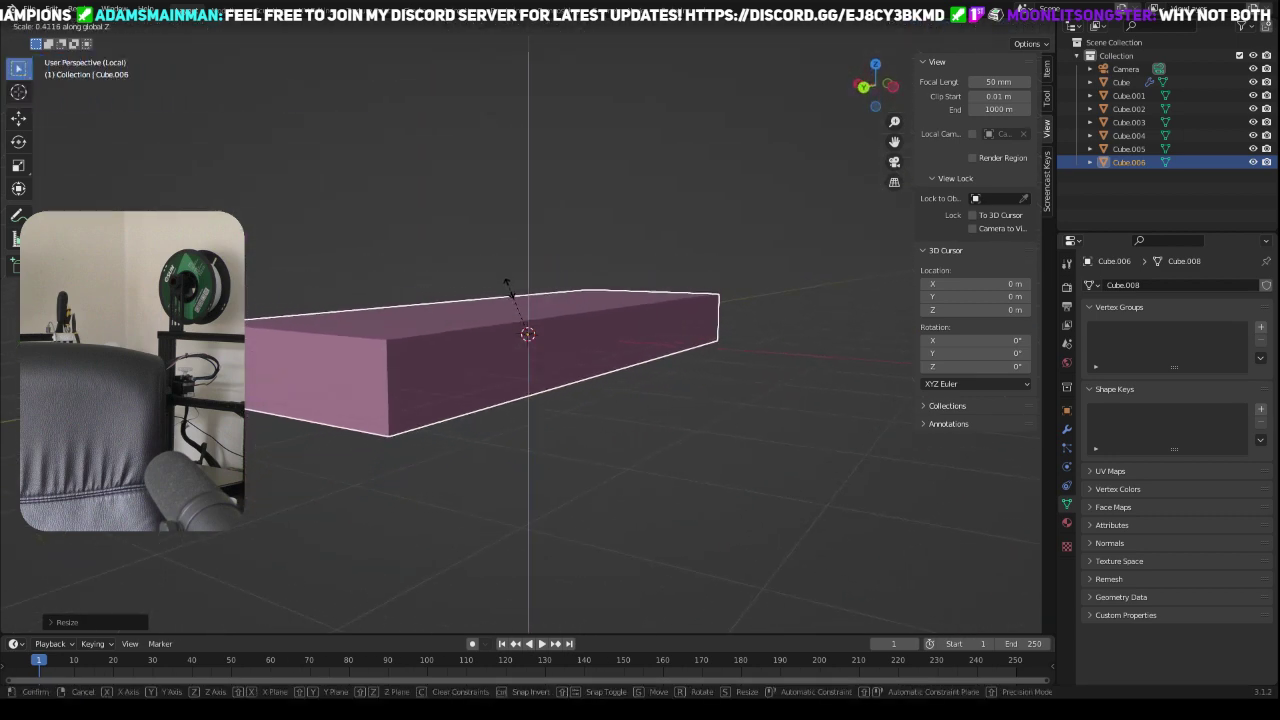
pyautogui.click(515, 296)
# Step: Add 15 evenly spaced loop cuts across the length of the block in Edit Mode
pyautogui.moveTo(515, 296); pyautogui.dragTo(474, 336, button='middle')
pyautogui.press('Tab')
pyautogui.hotkey('ctrl', 'r')
pyautogui.scroll(10, 389, 437)
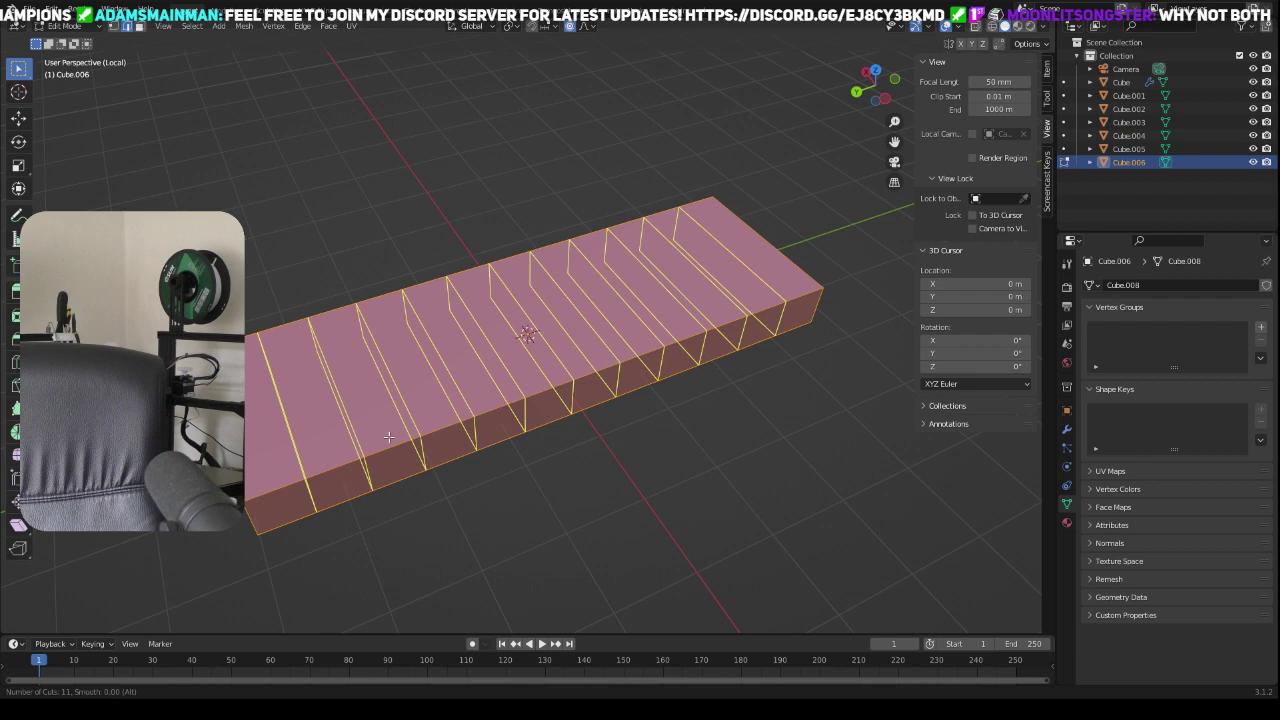
pyautogui.scroll(8, 389, 437)
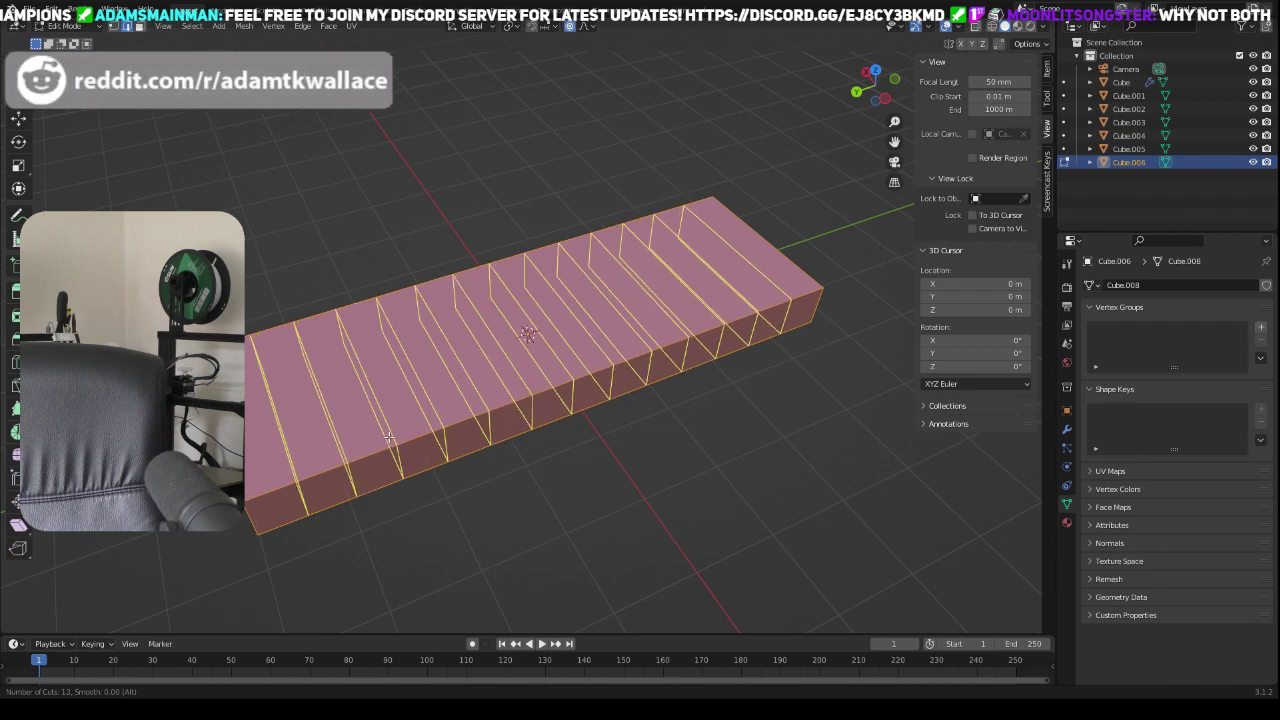
pyautogui.click(389, 437)
pyautogui.rightClick(389, 437)
# Step: Try selecting the top faces of the block's middle strips in face select mode, and clear the selection
pyautogui.click(635, 475)
pyautogui.moveTo(635, 475); pyautogui.dragTo(586, 434, button='middle')
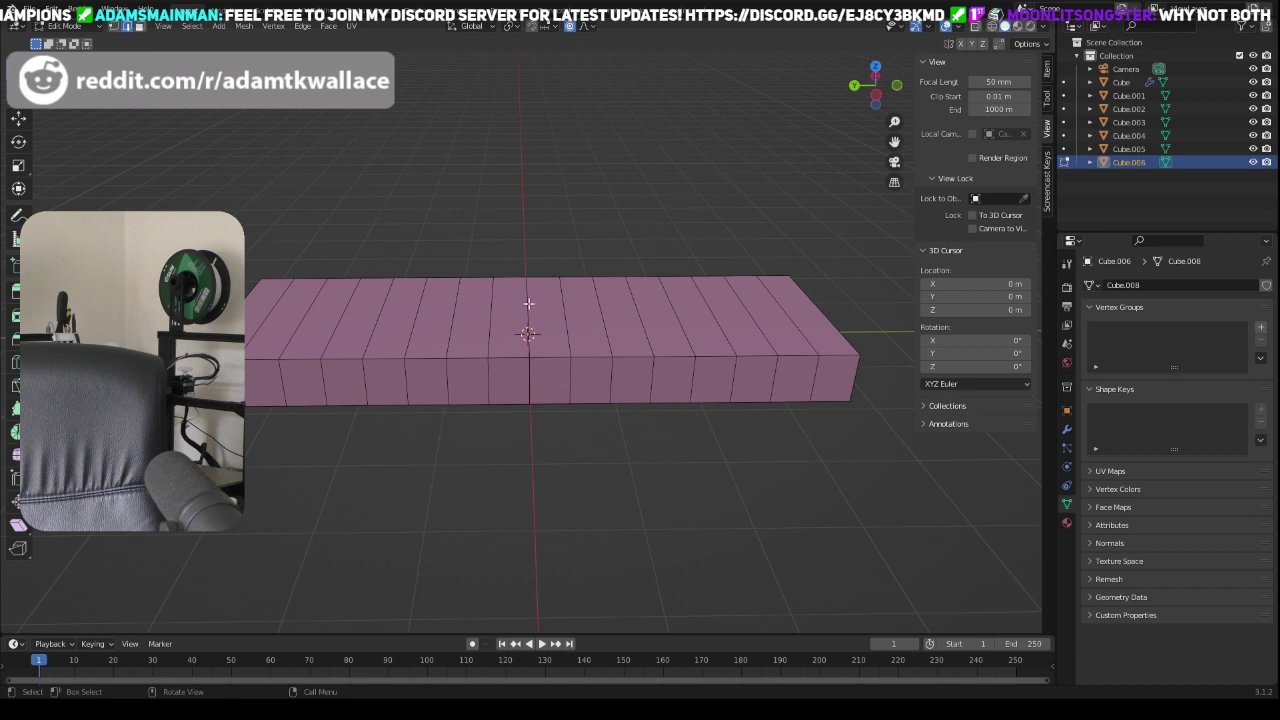
pyautogui.keyDown('shift'); pyautogui.click(530, 397); pyautogui.keyUp('shift')
pyautogui.moveTo(620, 438); pyautogui.dragTo(591, 463, button='middle')
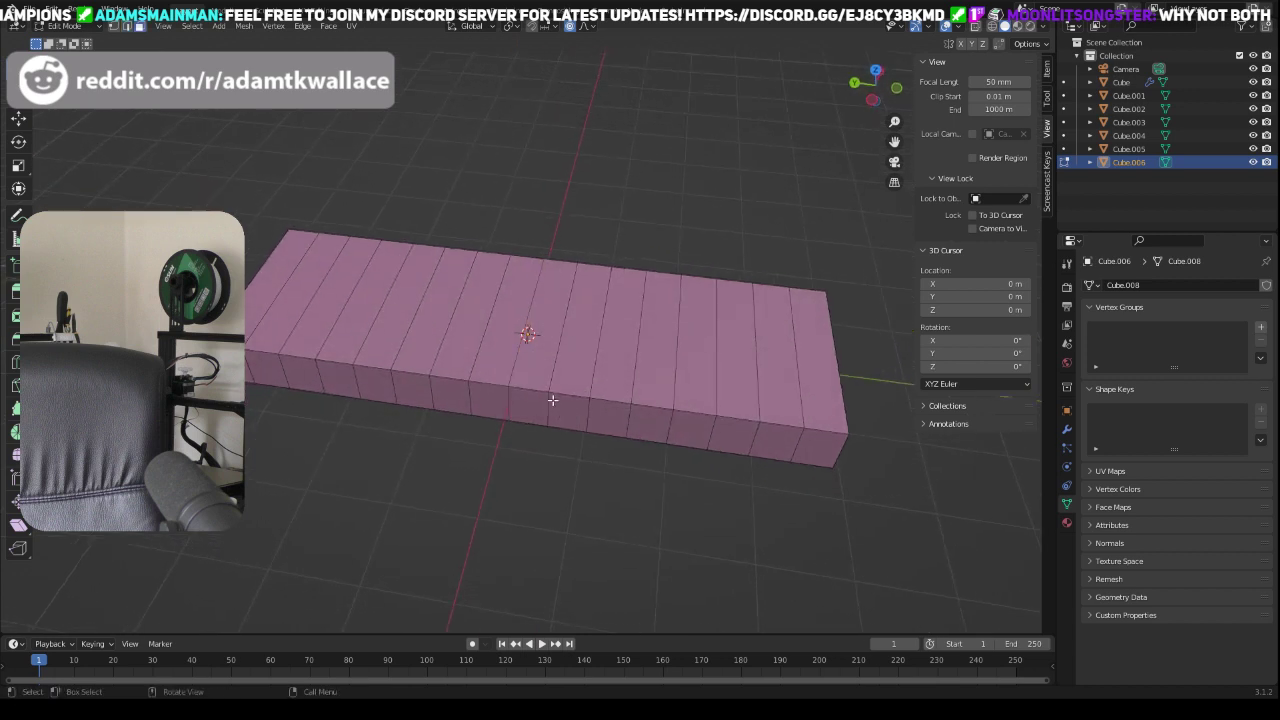
pyautogui.keyDown('shift'); pyautogui.click(536, 360); pyautogui.keyUp('shift')
pyautogui.keyDown('shift'); pyautogui.click(582, 364); pyautogui.keyUp('shift')
pyautogui.keyDown('shift'); pyautogui.click(612, 369); pyautogui.keyUp('shift')
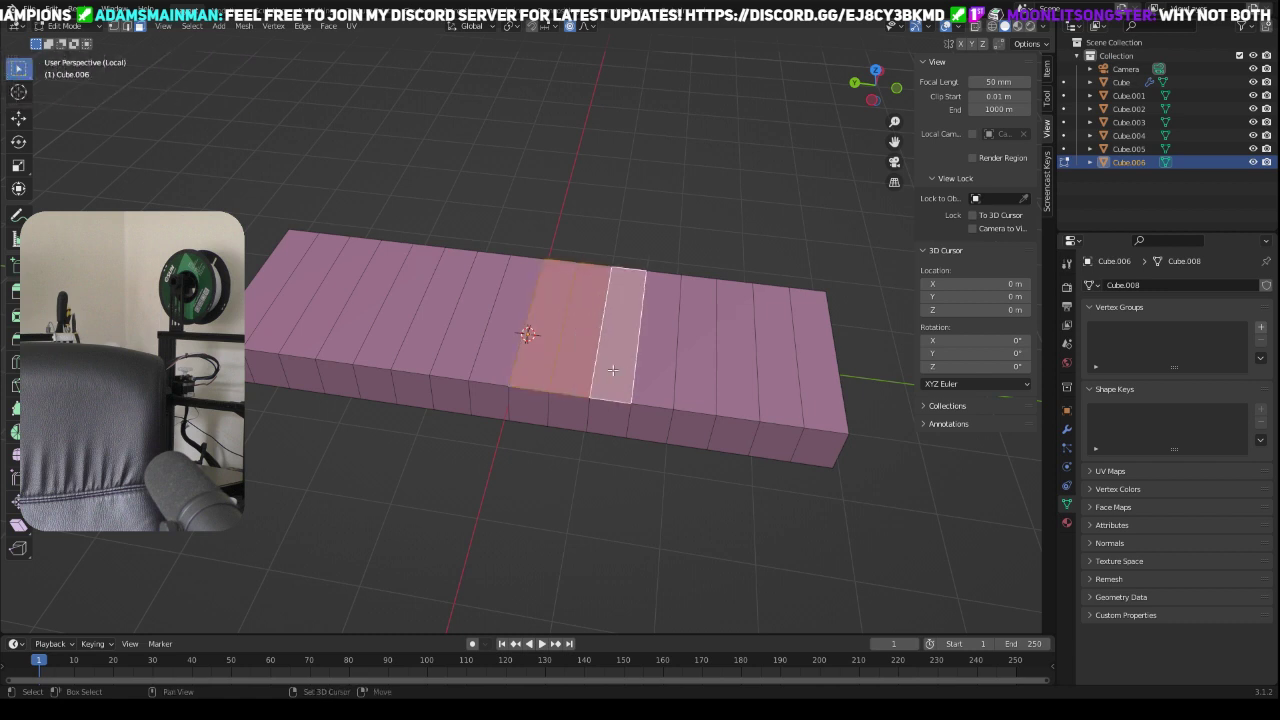
pyautogui.keyDown('alt'); pyautogui.click(649, 370); pyautogui.keyUp('alt')
pyautogui.click(575, 540)
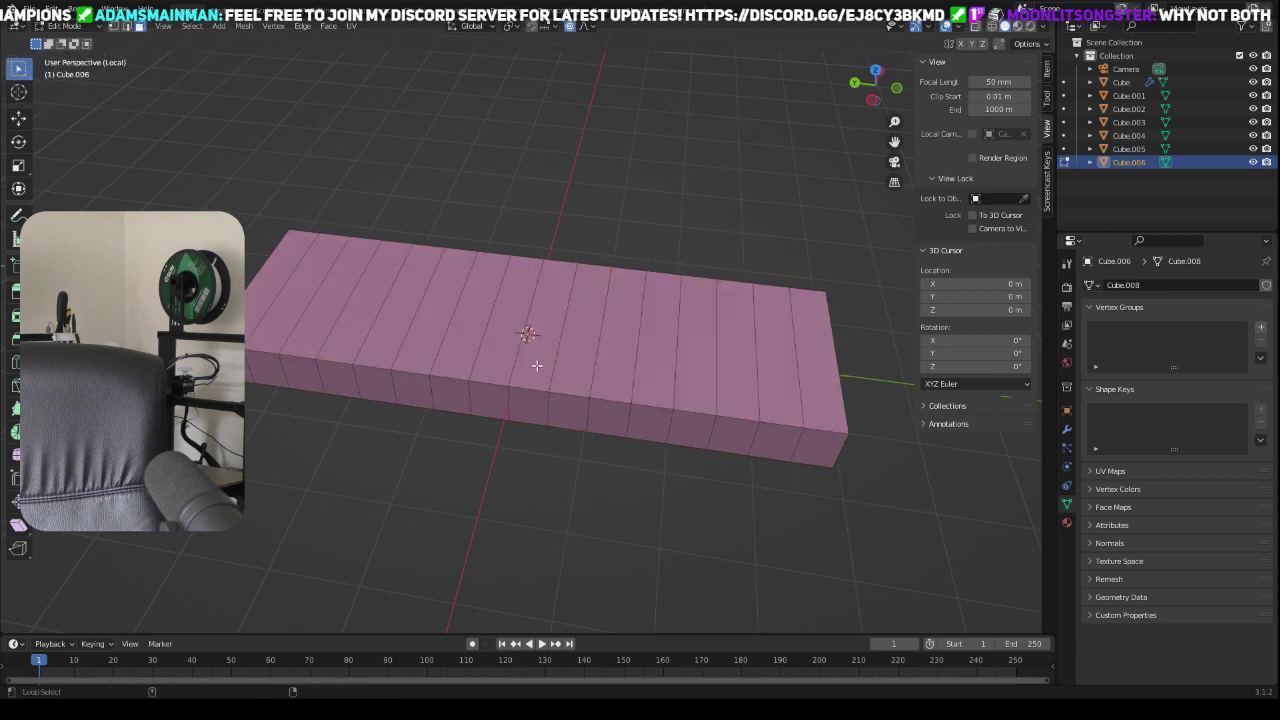
pyautogui.keyDown('alt'); pyautogui.keyDown('shift'); pyautogui.click(536, 366); pyautogui.keyUp('shift'); pyautogui.keyUp('alt')
pyautogui.click(520, 472)
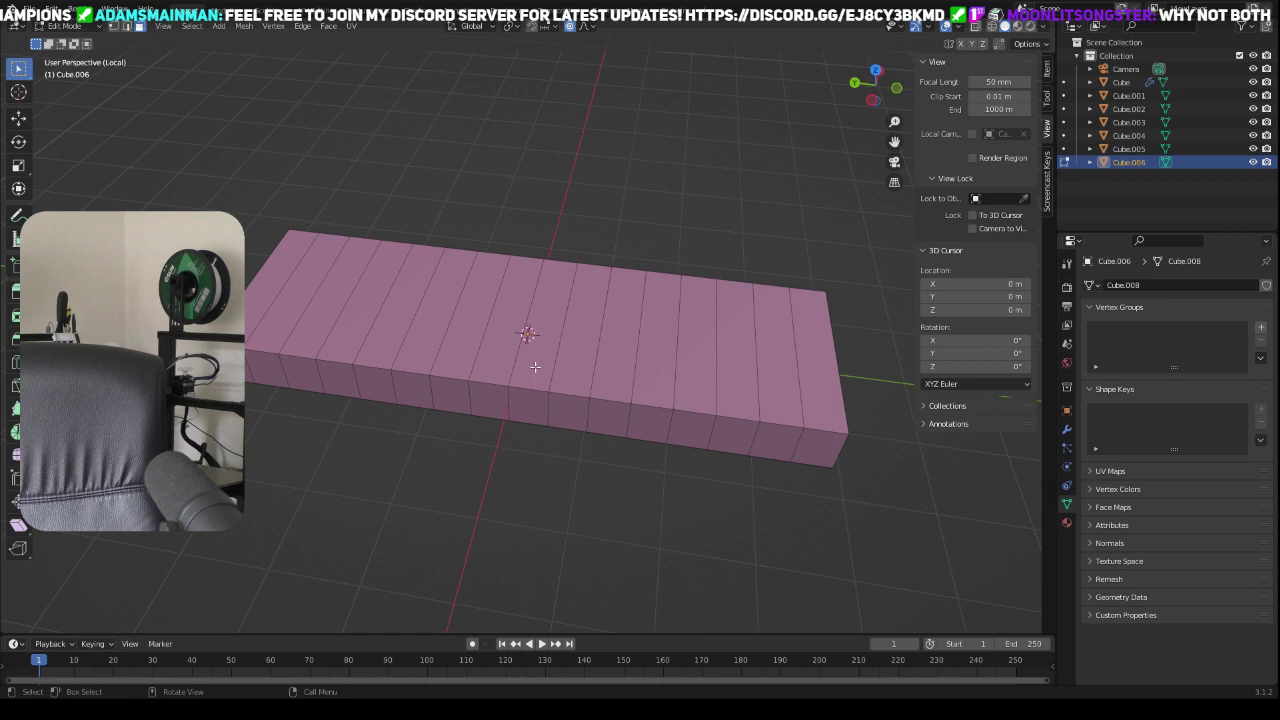
pyautogui.keyDown('alt'); pyautogui.click(535, 367); pyautogui.keyUp('alt')
pyautogui.press('a')
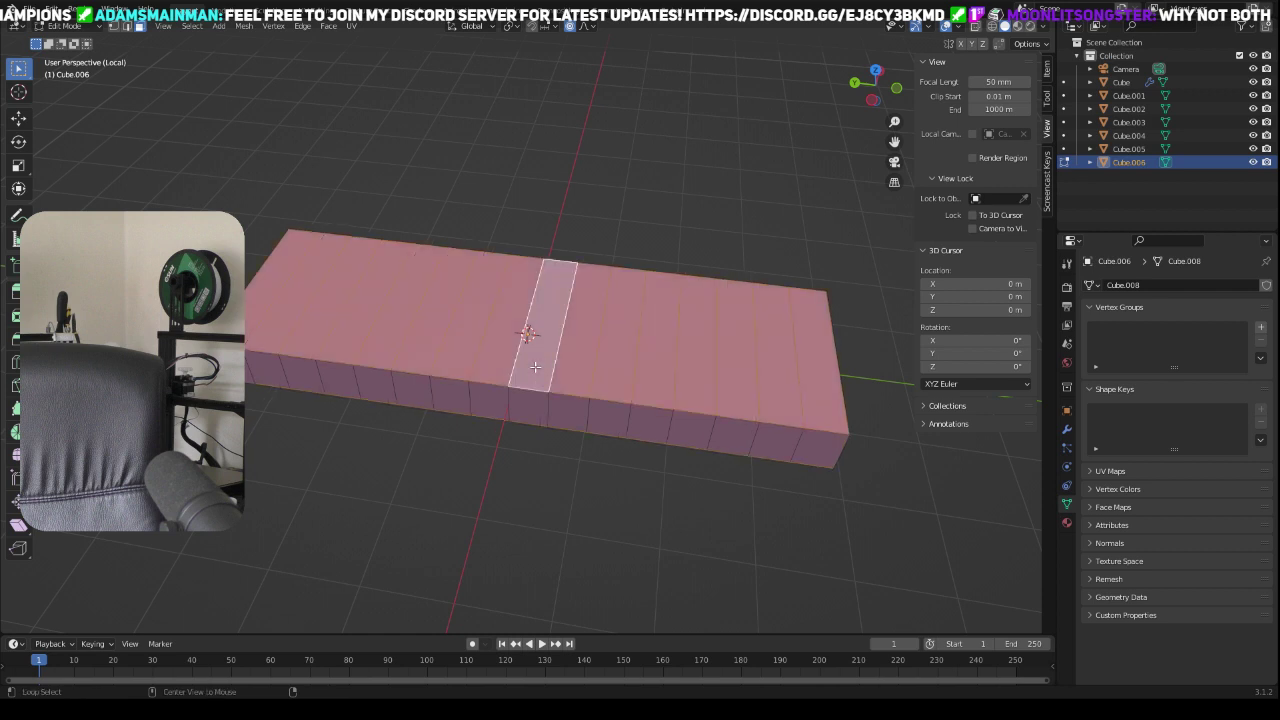
pyautogui.click(530, 485)
# Step: Select the top and front side faces of the eight strips from the block's middle to one end
pyautogui.keyDown('alt'); pyautogui.click(528, 405); pyautogui.keyUp('alt')
pyautogui.keyDown('alt'); pyautogui.keyDown('shift'); pyautogui.click(568, 410); pyautogui.keyUp('shift'); pyautogui.keyUp('alt')
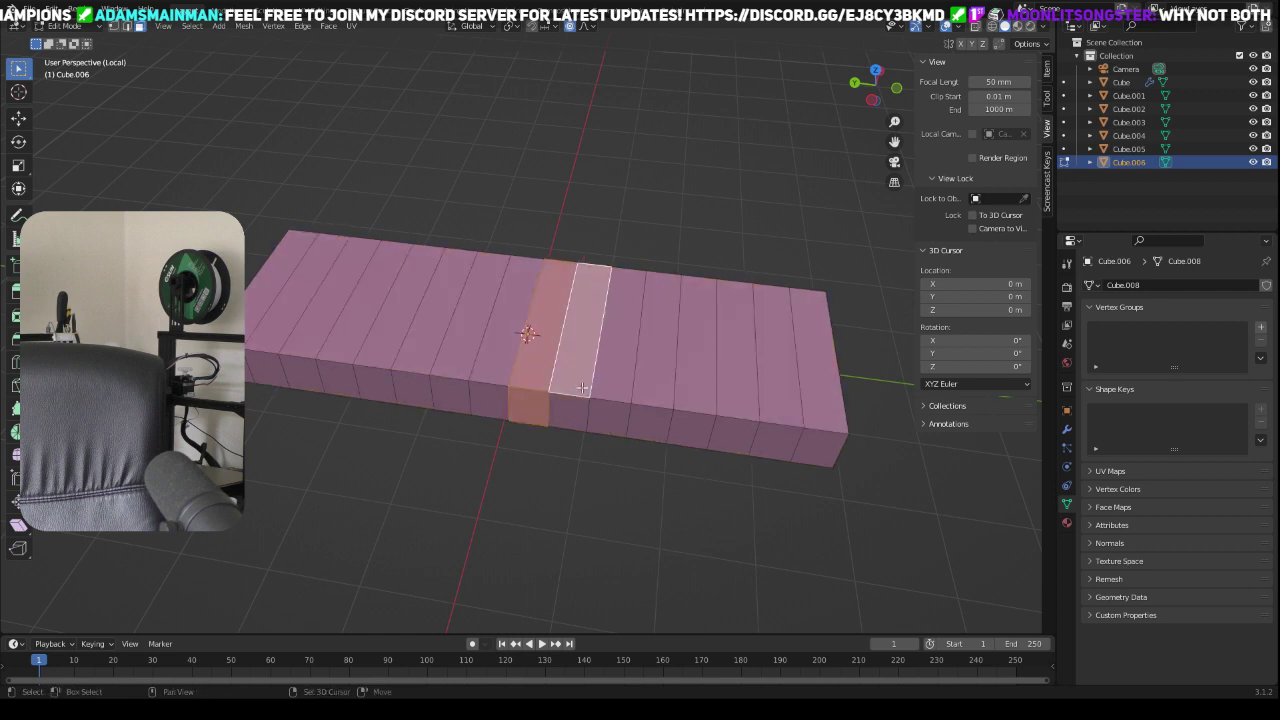
pyautogui.keyDown('alt'); pyautogui.keyDown('shift'); pyautogui.click(609, 417); pyautogui.keyUp('shift'); pyautogui.keyUp('alt')
pyautogui.keyDown('alt'); pyautogui.keyDown('shift'); pyautogui.click(652, 420); pyautogui.keyUp('shift'); pyautogui.keyUp('alt')
pyautogui.keyDown('alt'); pyautogui.keyDown('shift'); pyautogui.click(690, 425); pyautogui.keyUp('shift'); pyautogui.keyUp('alt')
pyautogui.keyDown('alt'); pyautogui.keyDown('shift'); pyautogui.click(735, 430); pyautogui.keyUp('shift'); pyautogui.keyUp('alt')
pyautogui.keyDown('alt'); pyautogui.keyDown('shift'); pyautogui.click(775, 435); pyautogui.keyUp('shift'); pyautogui.keyUp('alt')
pyautogui.keyDown('alt'); pyautogui.keyDown('shift'); pyautogui.click(812, 440); pyautogui.keyUp('shift'); pyautogui.keyUp('alt')
# Step: Add the underside faces of the same eight strips to the selection
pyautogui.moveTo(812, 440); pyautogui.dragTo(693, 367, button='middle')
pyautogui.keyDown('shift'); pyautogui.click(535, 330); pyautogui.keyUp('shift')
pyautogui.keyDown('shift'); pyautogui.click(577, 325); pyautogui.keyUp('shift')
pyautogui.keyDown('shift'); pyautogui.click(619, 320); pyautogui.keyUp('shift')
pyautogui.keyDown('shift'); pyautogui.click(660, 320); pyautogui.keyUp('shift')
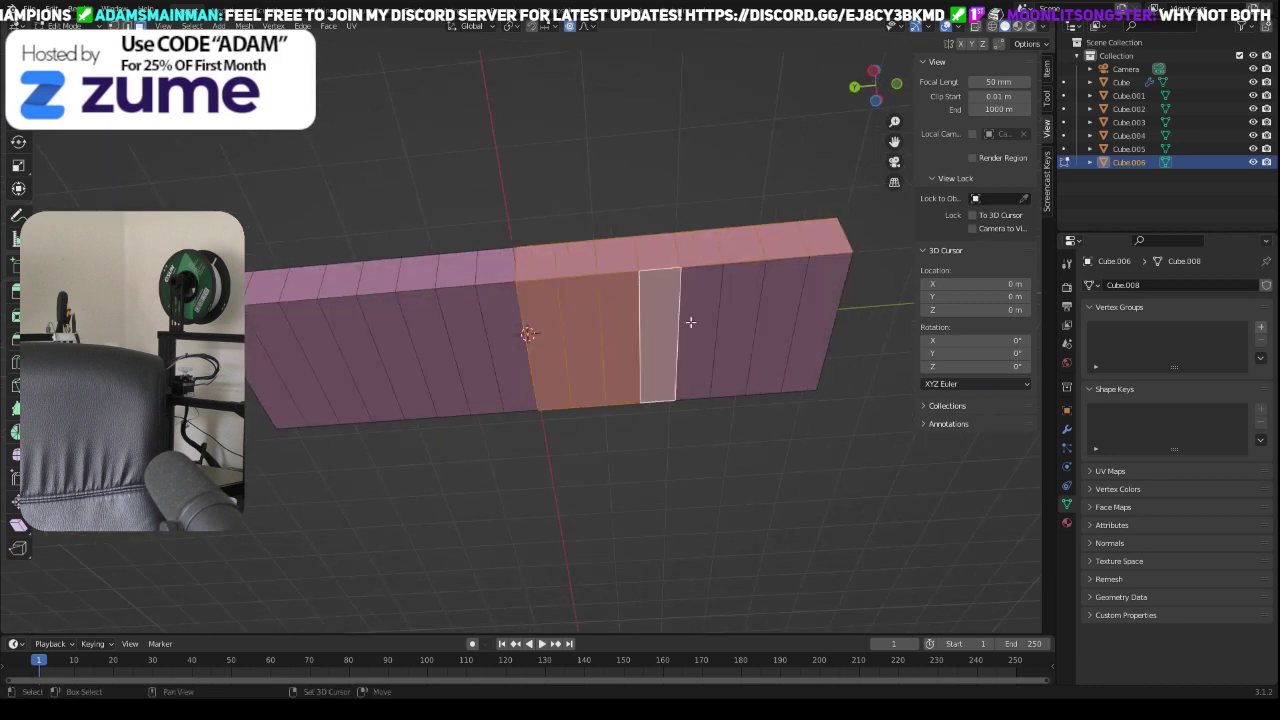
pyautogui.keyDown('shift'); pyautogui.click(701, 320); pyautogui.keyUp('shift')
pyautogui.keyDown('shift'); pyautogui.click(743, 325); pyautogui.keyUp('shift')
pyautogui.keyDown('shift'); pyautogui.click(785, 328); pyautogui.keyUp('shift')
pyautogui.keyDown('shift'); pyautogui.click(826, 324); pyautogui.keyUp('shift')
# Step: Add the opposite long side's faces of the same strips to complete the selection of that half
pyautogui.moveTo(826, 324); pyautogui.dragTo(660, 470, button='middle')
pyautogui.keyDown('shift'); pyautogui.click(262, 371); pyautogui.keyUp('shift')
pyautogui.keyDown('shift'); pyautogui.click(312, 370); pyautogui.keyUp('shift')
pyautogui.keyDown('shift'); pyautogui.click(360, 366); pyautogui.keyUp('shift')
pyautogui.keyDown('shift'); pyautogui.click(431, 368); pyautogui.keyUp('shift')
pyautogui.keyDown('shift'); pyautogui.click(505, 364); pyautogui.keyUp('shift')
pyautogui.keyDown('shift'); pyautogui.click(466, 362); pyautogui.keyUp('shift')
pyautogui.keyDown('shift'); pyautogui.click(388, 364); pyautogui.keyUp('shift')
pyautogui.keyDown('shift'); pyautogui.click(545, 364); pyautogui.keyUp('shift')
# Step: Raise the selected half along Z with the proportional influence reduced to about 1.95 m, and tilt it upward about X
pyautogui.moveTo(543, 364); pyautogui.dragTo(464, 435, button='middle')
pyautogui.press('g')
pyautogui.press('z')
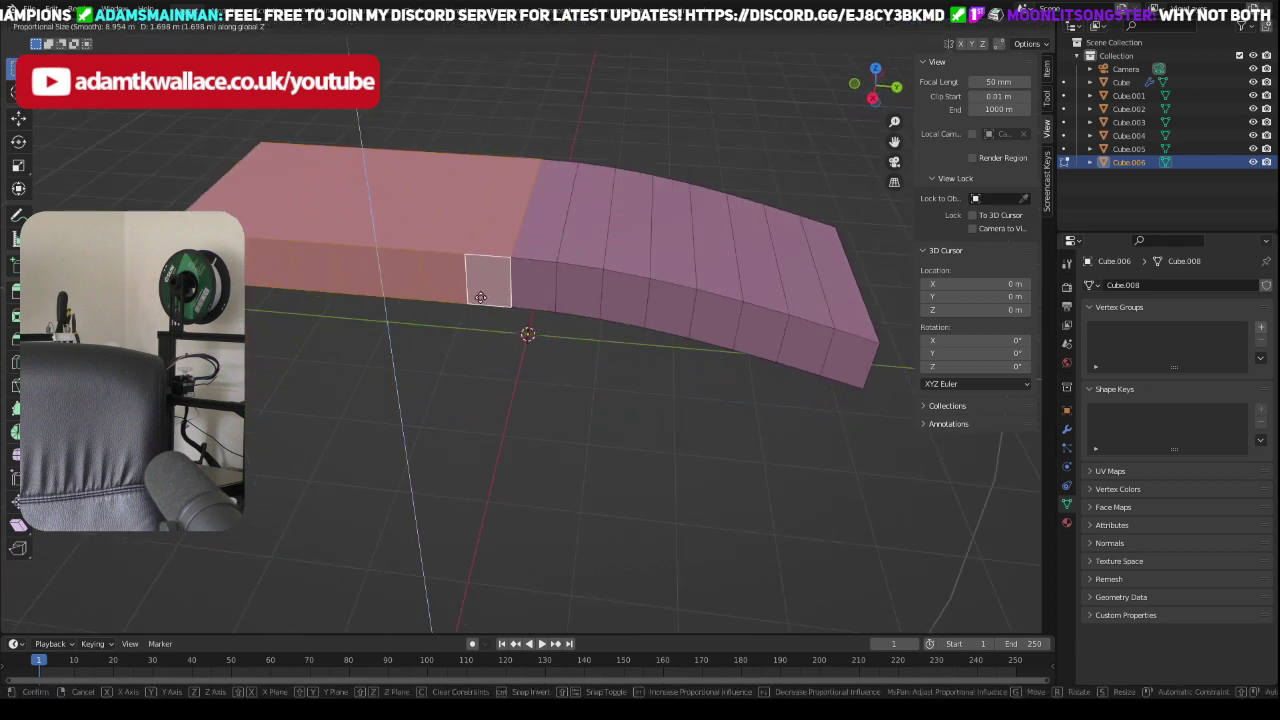
pyautogui.scroll(19, 480, 300)
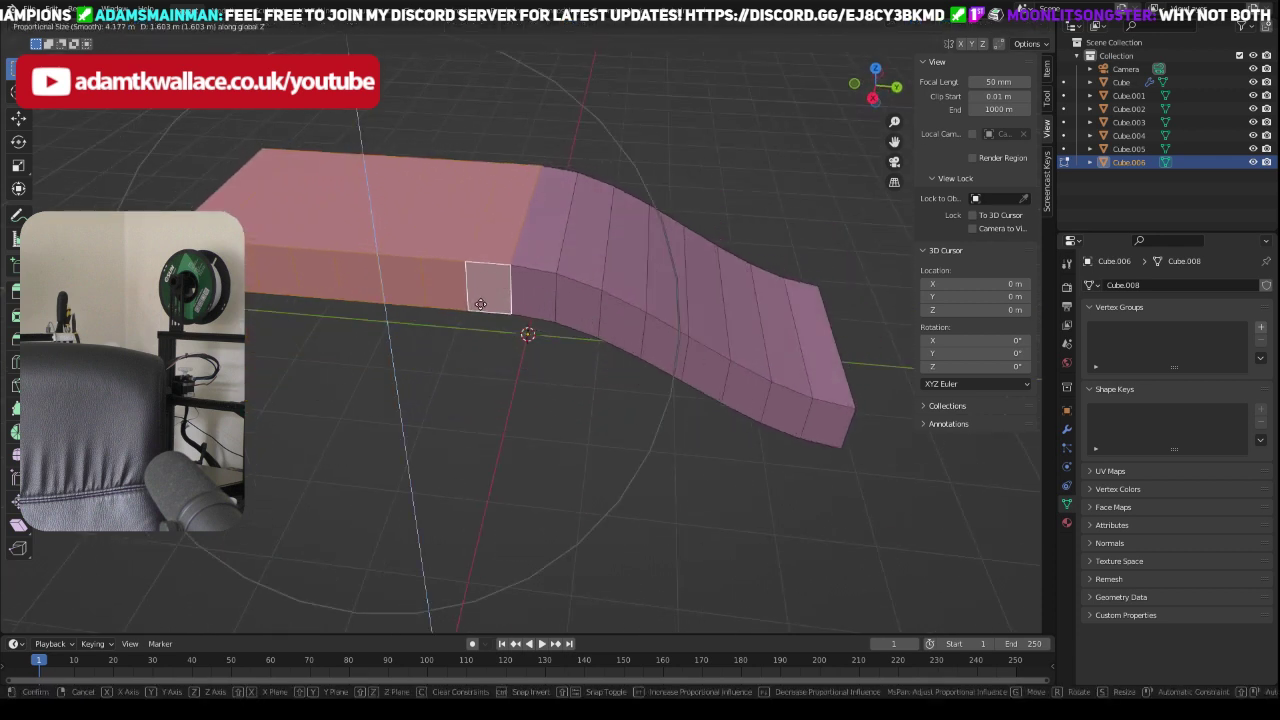
pyautogui.click(476, 360)
pyautogui.press('r')
pyautogui.press('x')
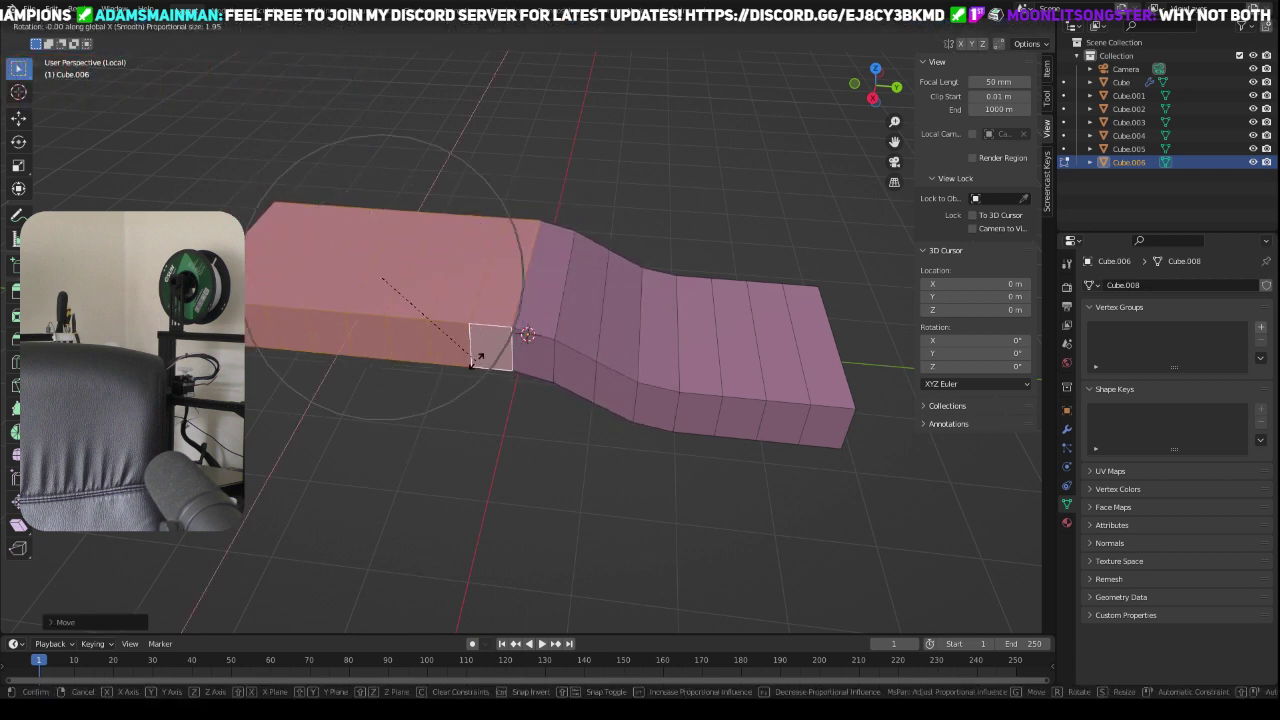
pyautogui.click(443, 408)
# Step: Shift the tilted half along Z and rotate it further upright about X
pyautogui.press('g')
pyautogui.press('z')
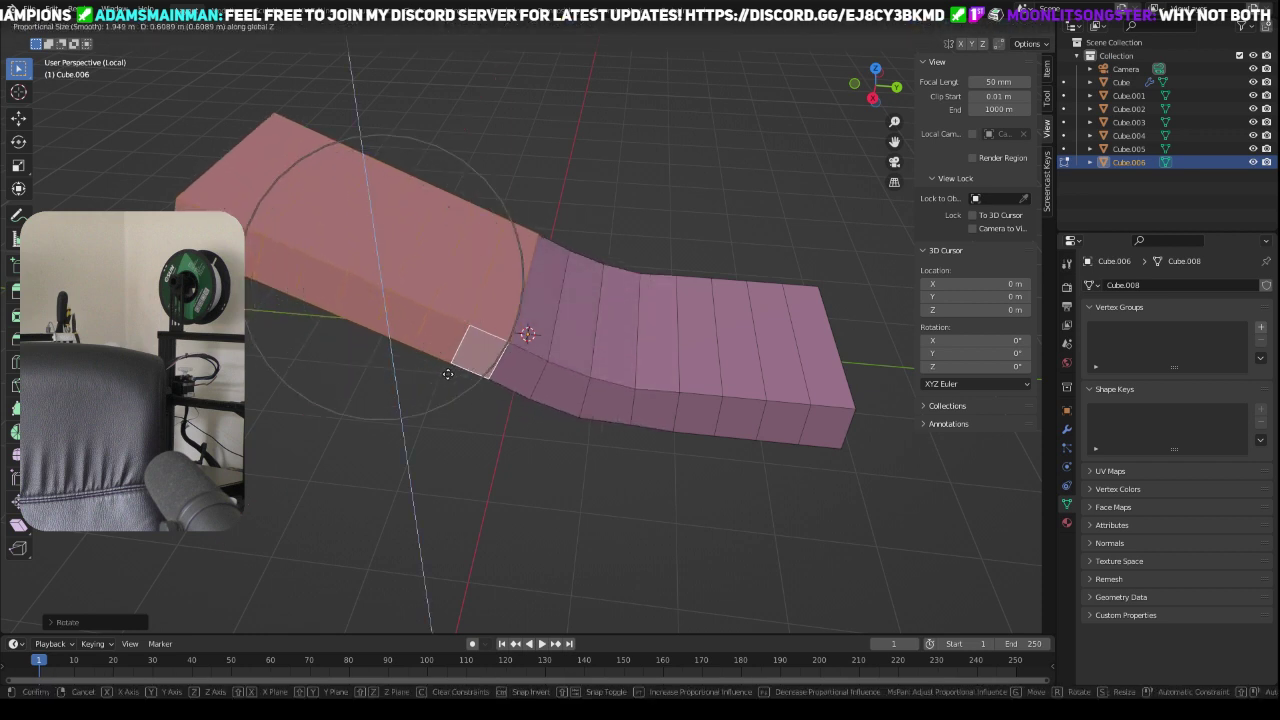
pyautogui.click(448, 374)
pyautogui.press('r')
pyautogui.press('x')
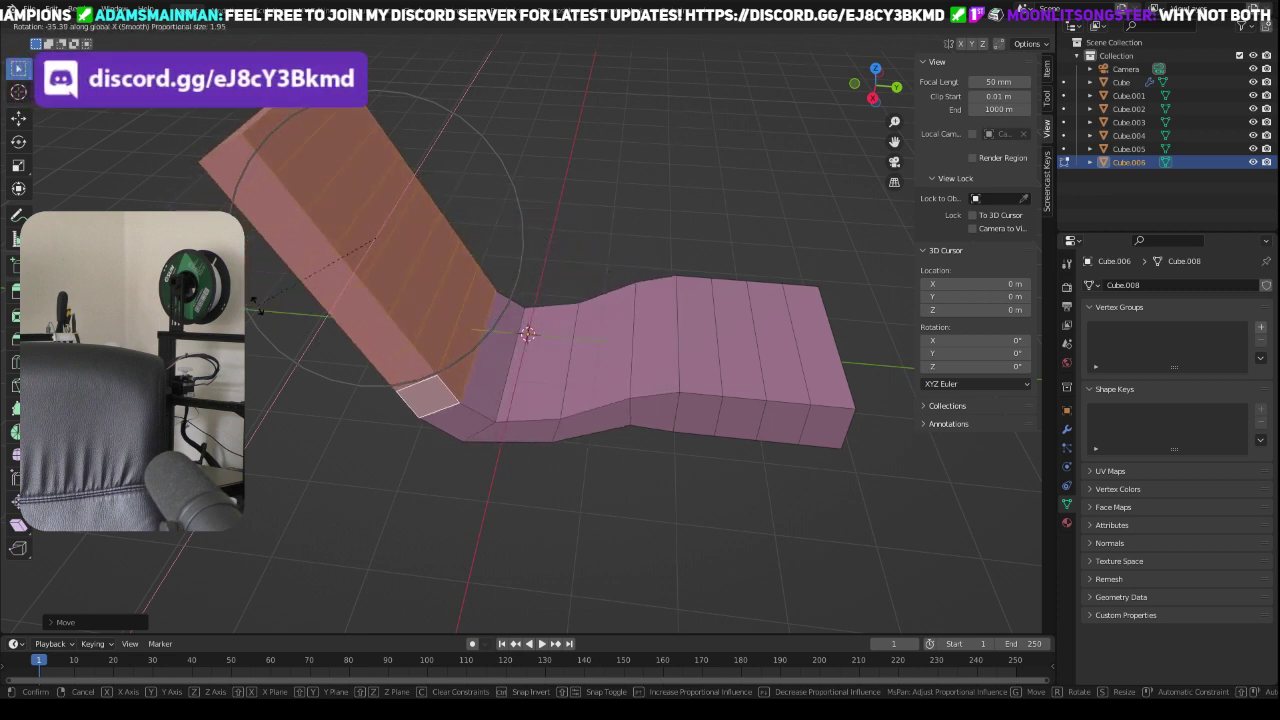
# Step: Move the raised half freely towards the flat half with a proportional influence of about 2.85 m
pyautogui.press('g')
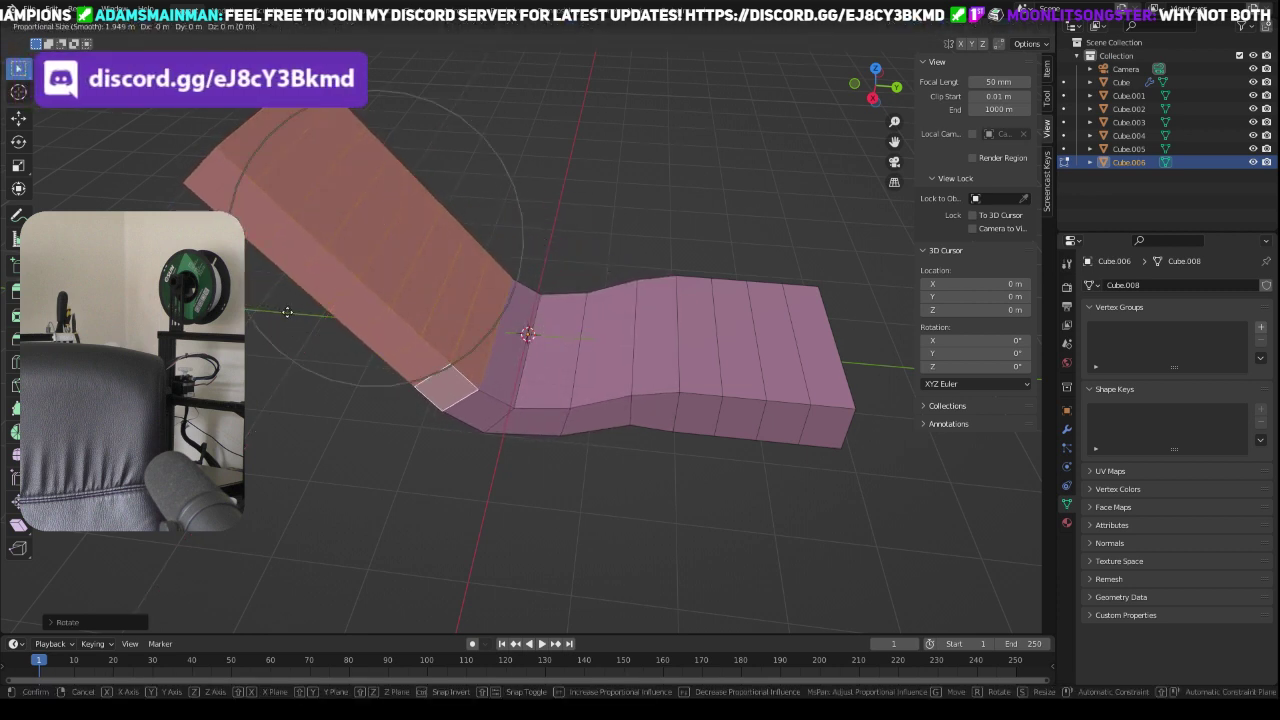
pyautogui.click(343, 260)
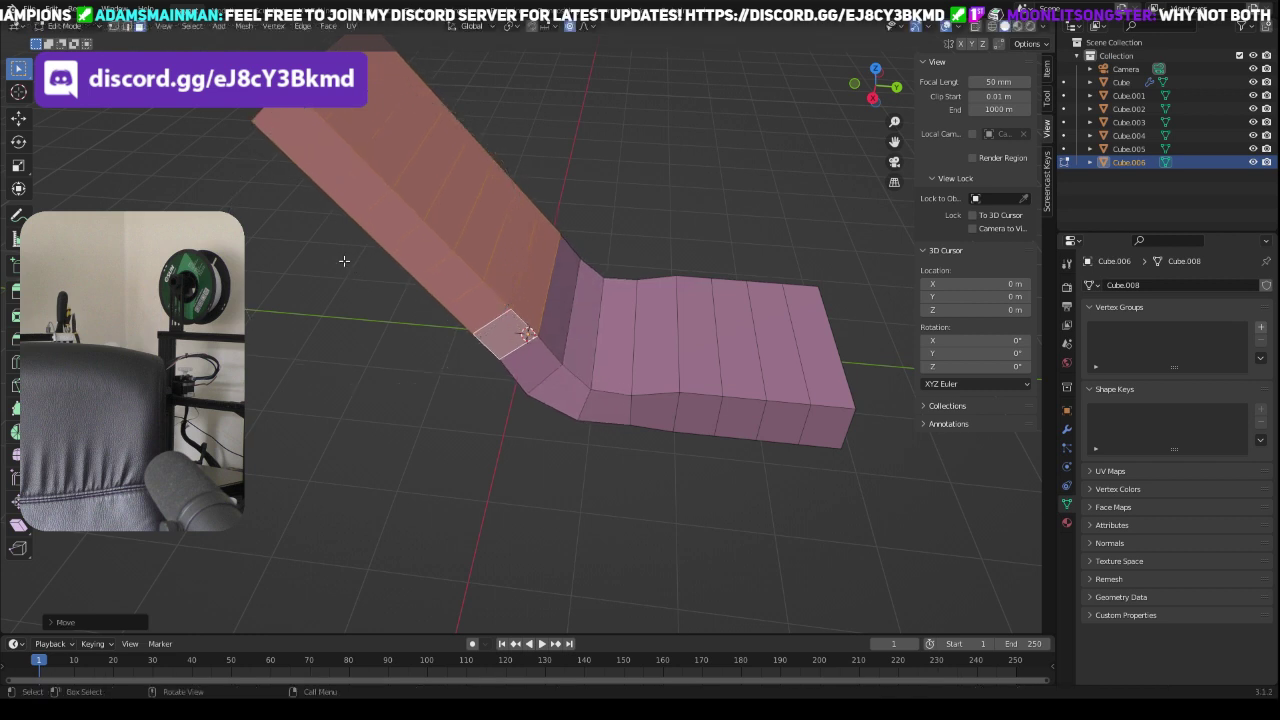
pyautogui.press('g')
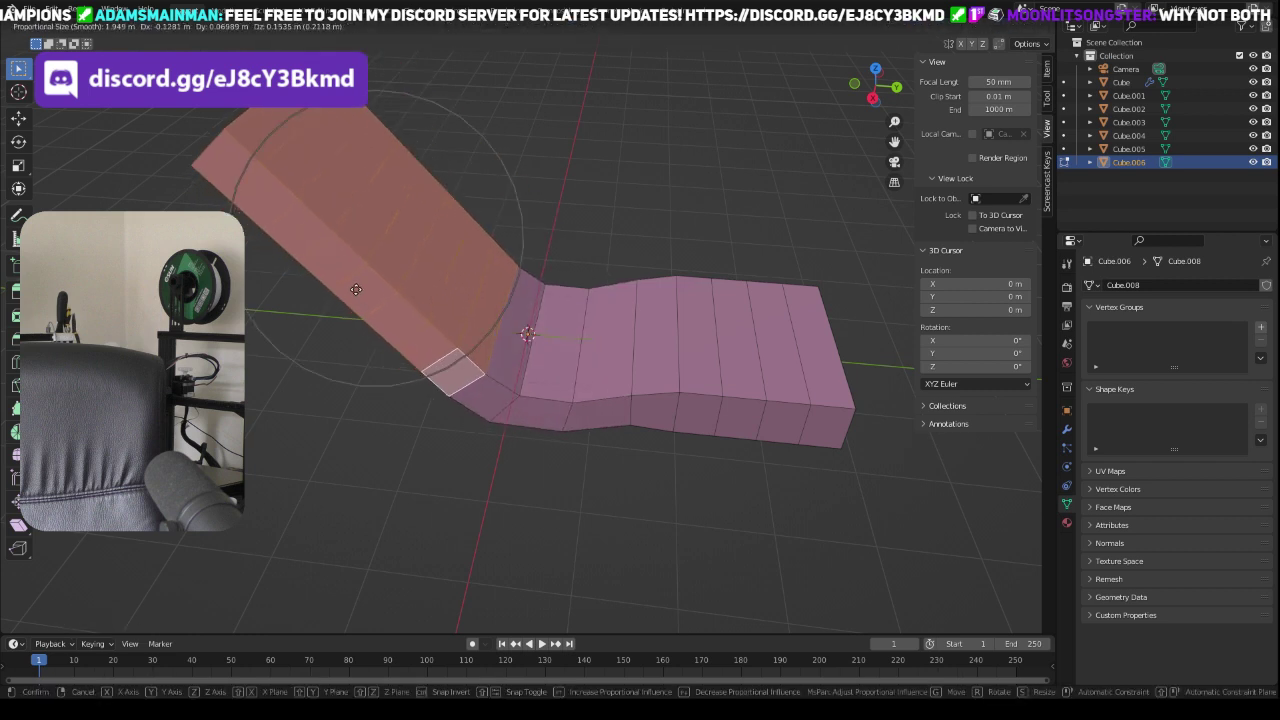
pyautogui.scroll(11, 390, 255)
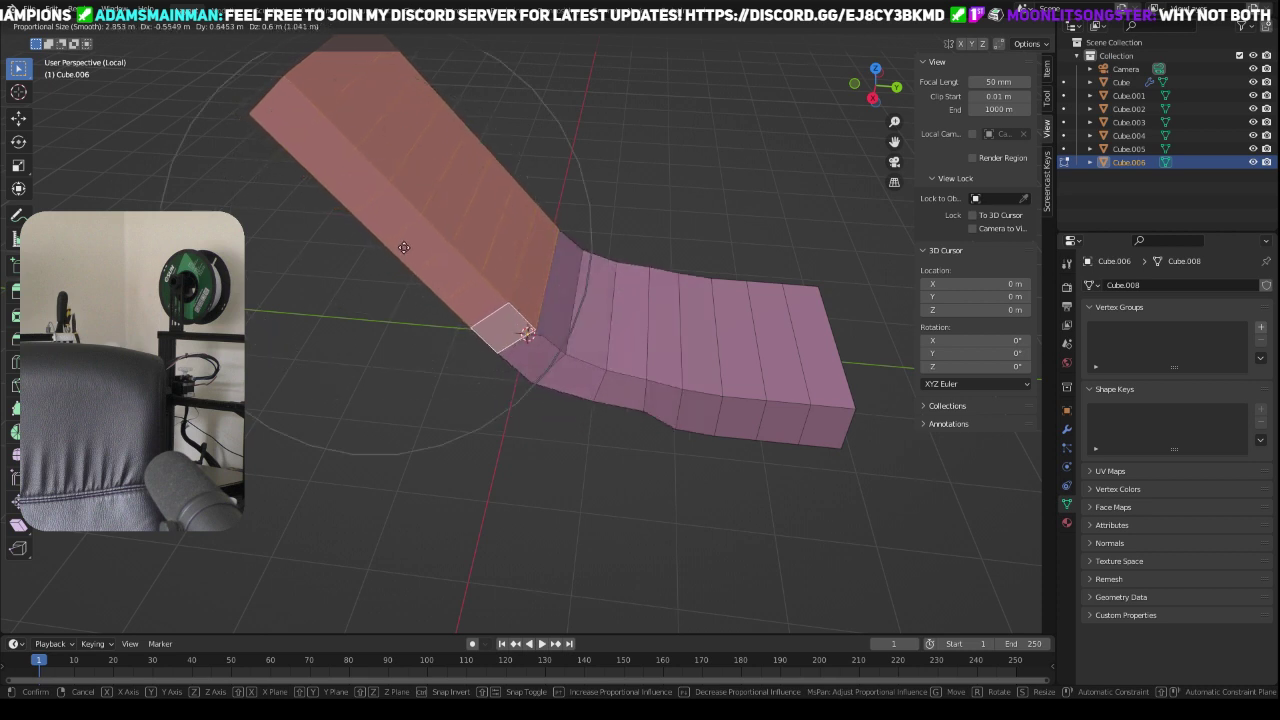
pyautogui.scroll(-4, 450, 255)
pyautogui.scroll(2, 485, 259)
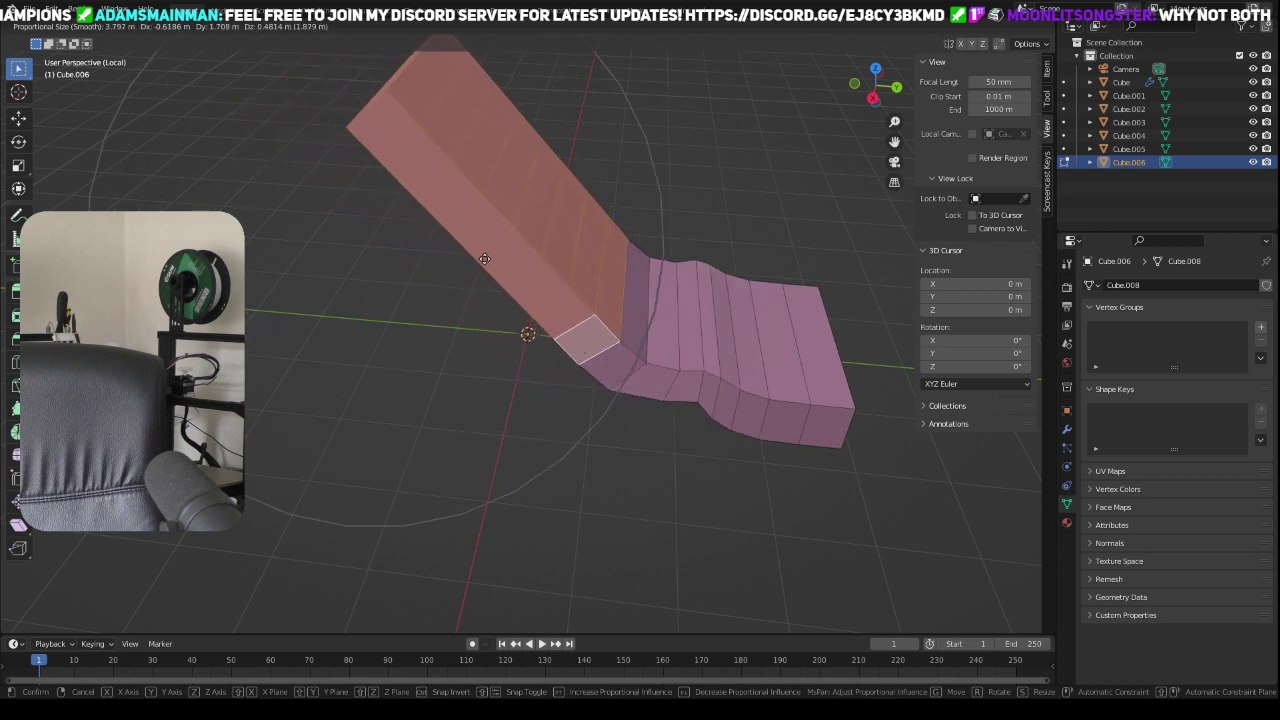
pyautogui.scroll(1, 484, 259)
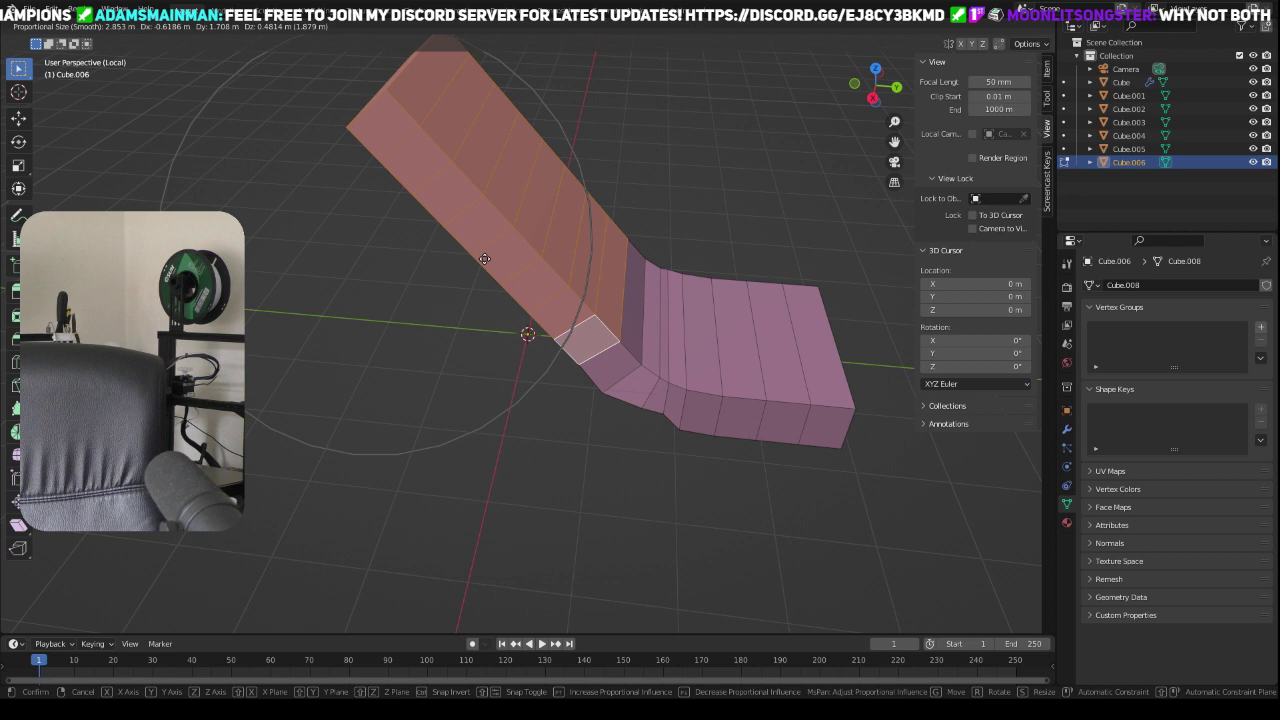
pyautogui.click(490, 225)
pyautogui.press('g')
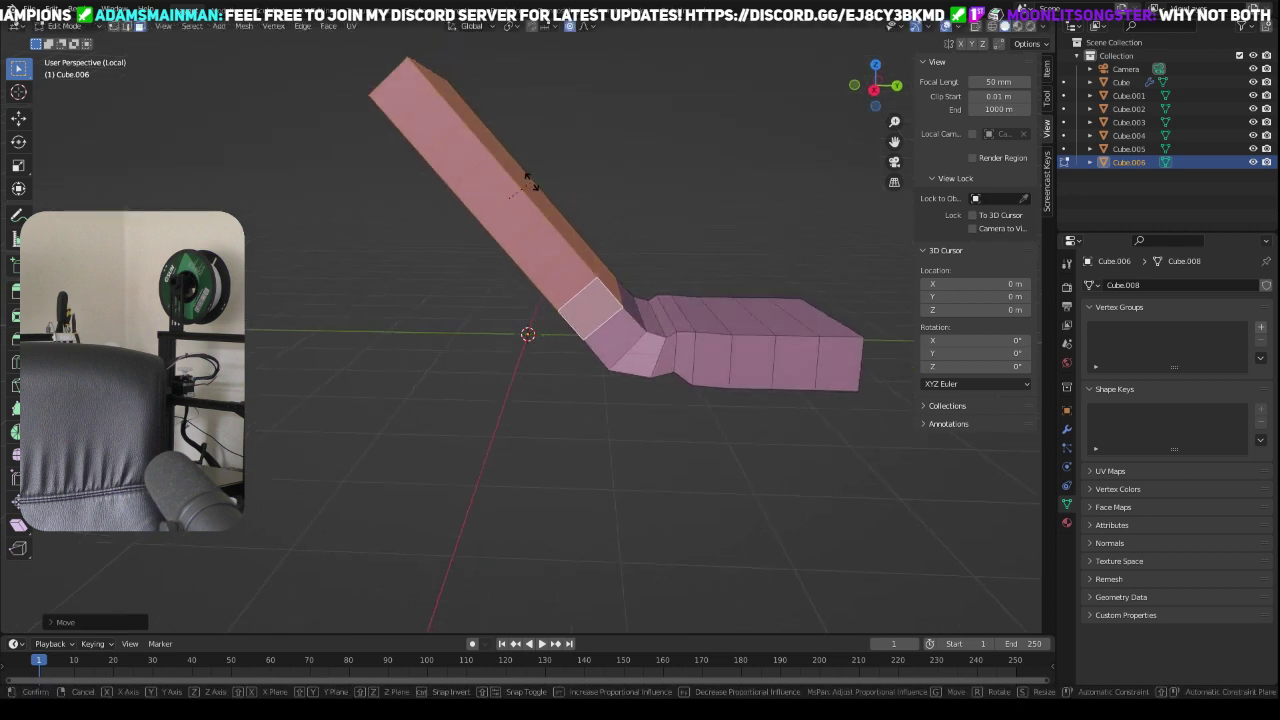
pyautogui.rightClick(531, 182)
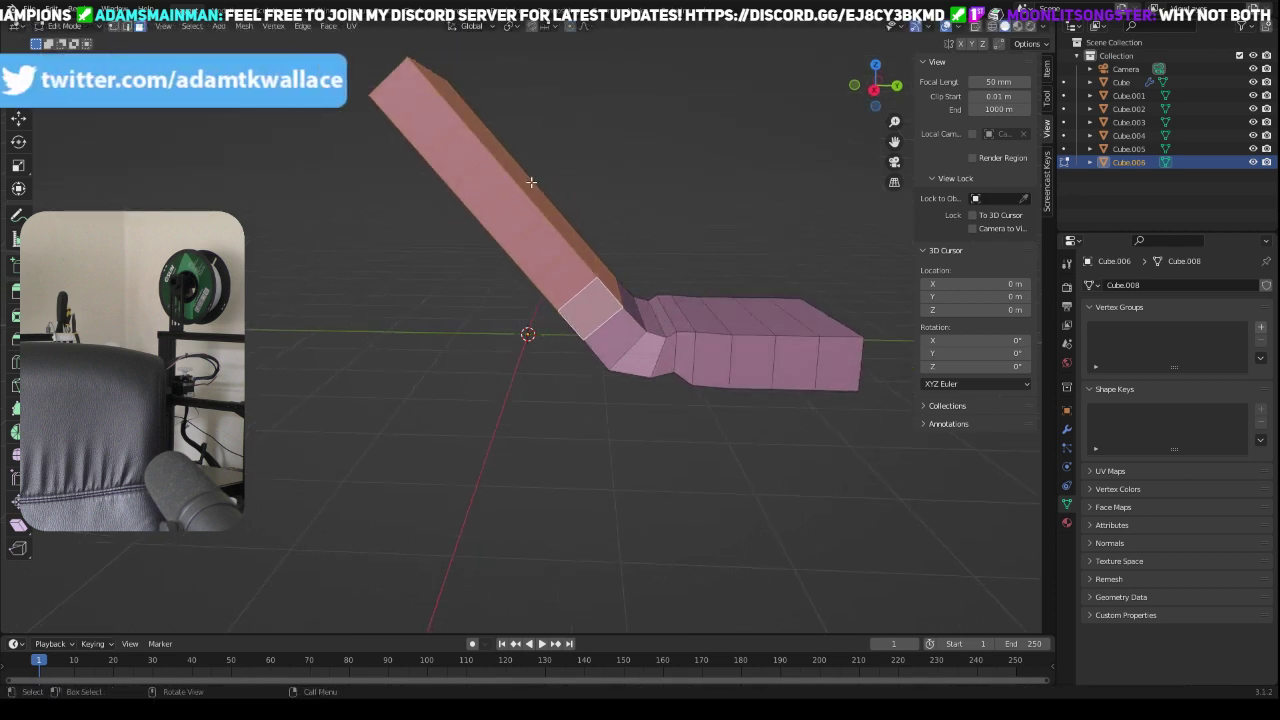
pyautogui.press('r')
pyautogui.press('x')
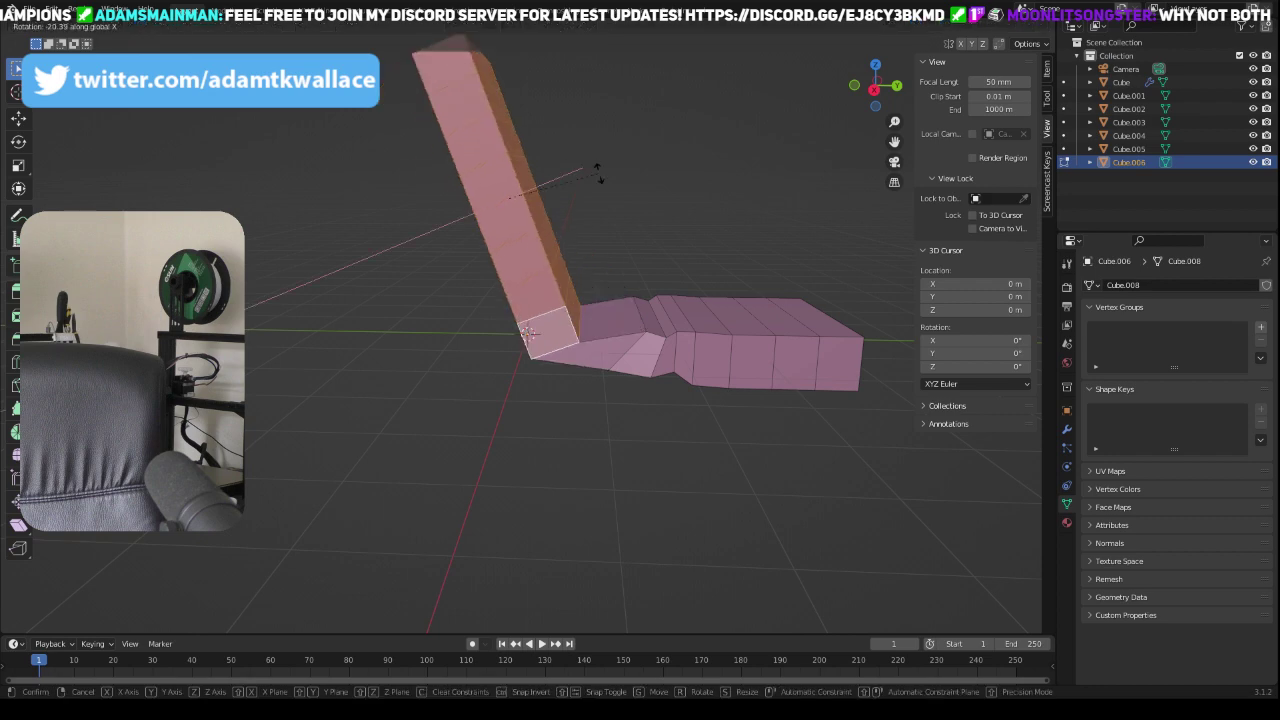
pyautogui.rightClick(606, 181)
# Step: Undo the moves and rotations of the raised half and several of its face selections
pyautogui.moveTo(592, 265); pyautogui.dragTo(529, 331, button='middle')
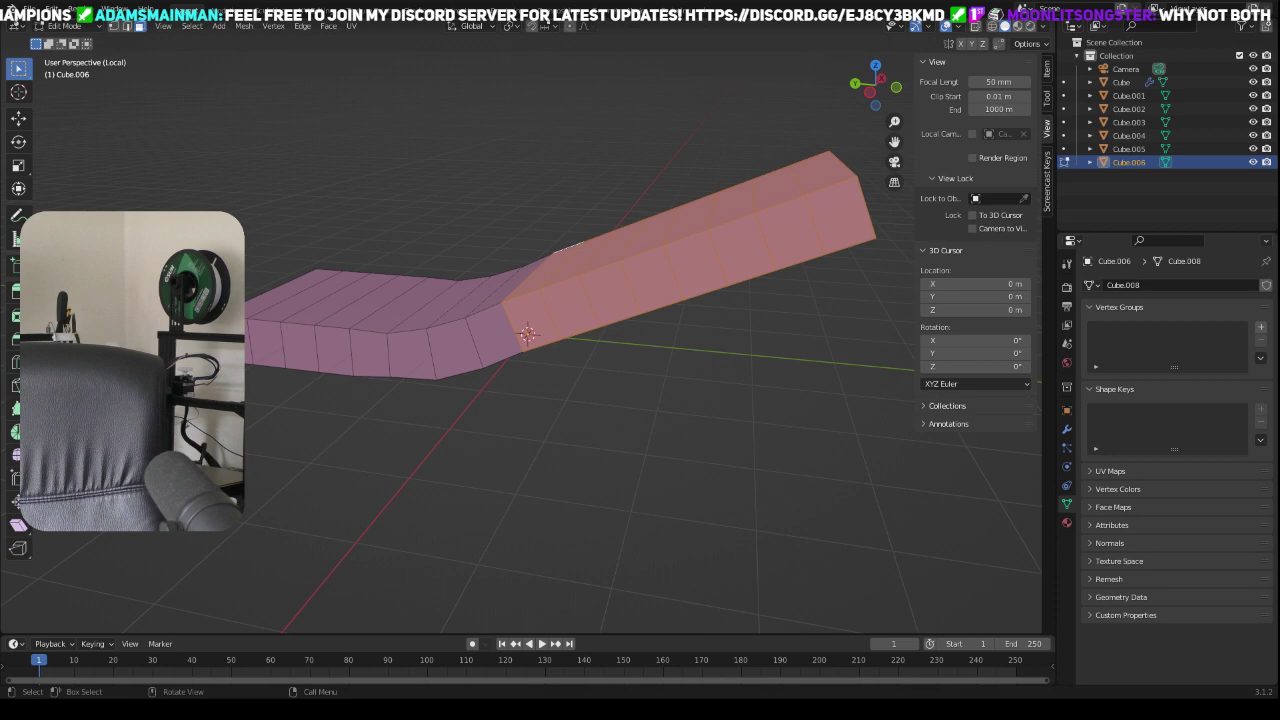
pyautogui.moveTo(527, 334); pyautogui.dragTo(592, 543, button='middle')
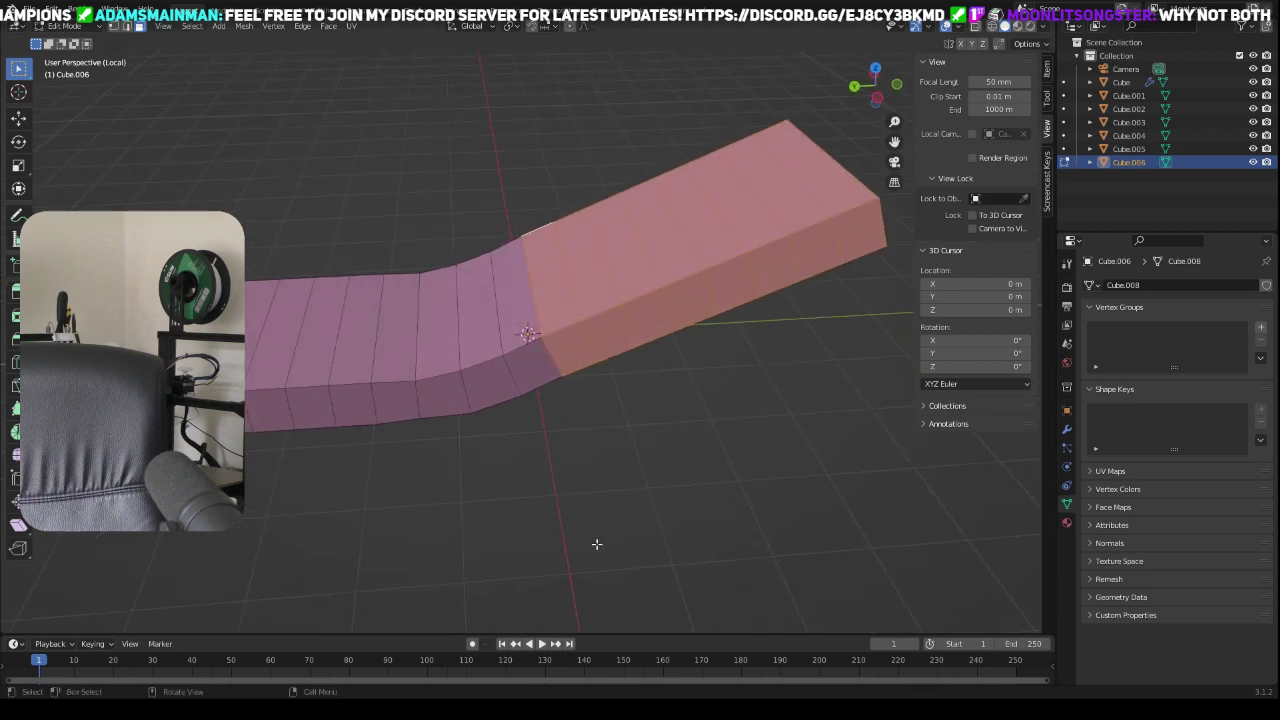
pyautogui.moveTo(514, 508); pyautogui.dragTo(509, 526, button='middle')
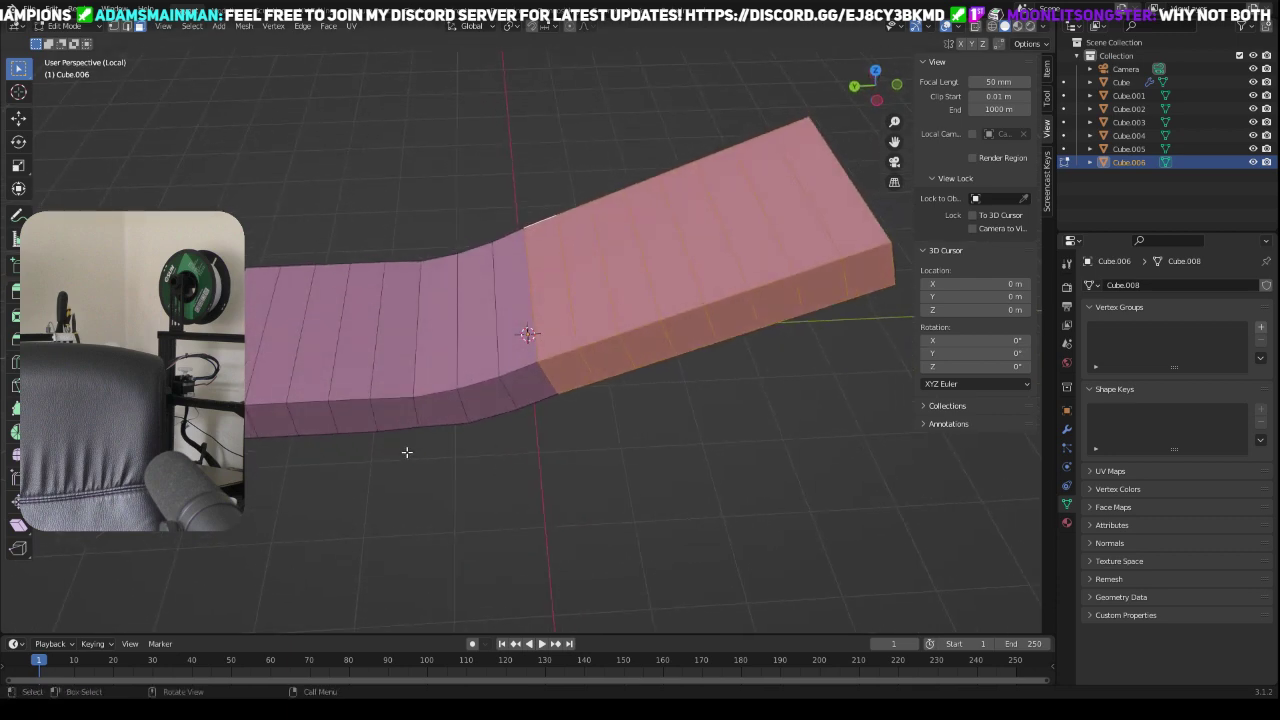
pyautogui.press('Tab')
pyautogui.press('Tab')
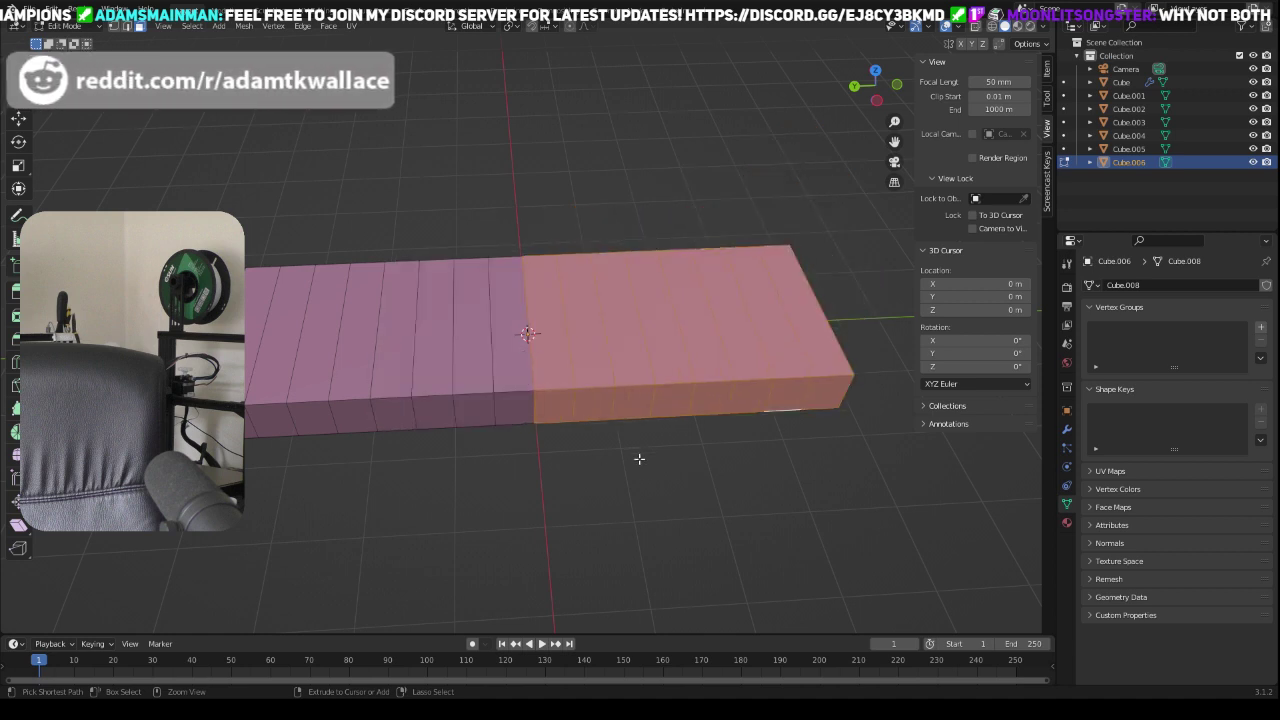
pyautogui.hotkey('ctrl', 'z')
pyautogui.hotkey('ctrl', 'z')
pyautogui.hotkey('ctrl', 'z')
pyautogui.hotkey('ctrl', 'z')
pyautogui.hotkey('ctrl', 'z')
pyautogui.hotkey('ctrl', 'z')
pyautogui.hotkey('ctrl', 'z')
pyautogui.hotkey('ctrl', 'z')
pyautogui.hotkey('ctrl', 'z')
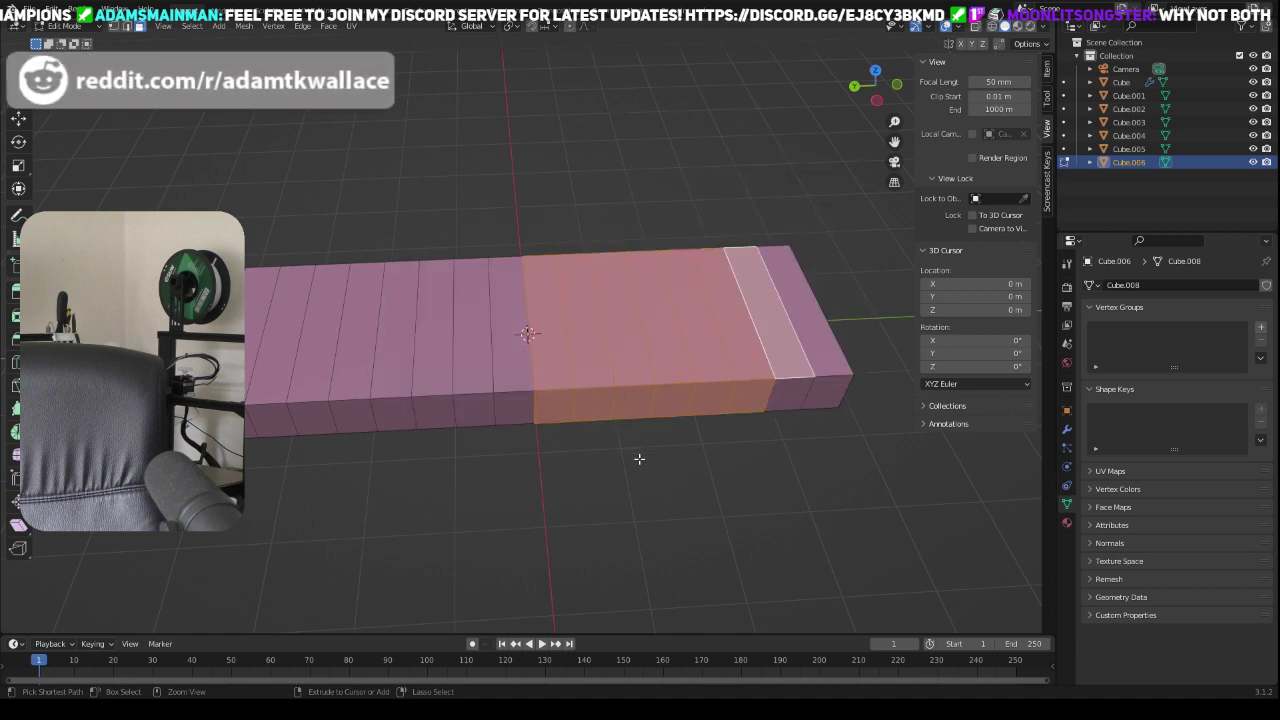
pyautogui.hotkey('ctrl', 'z')
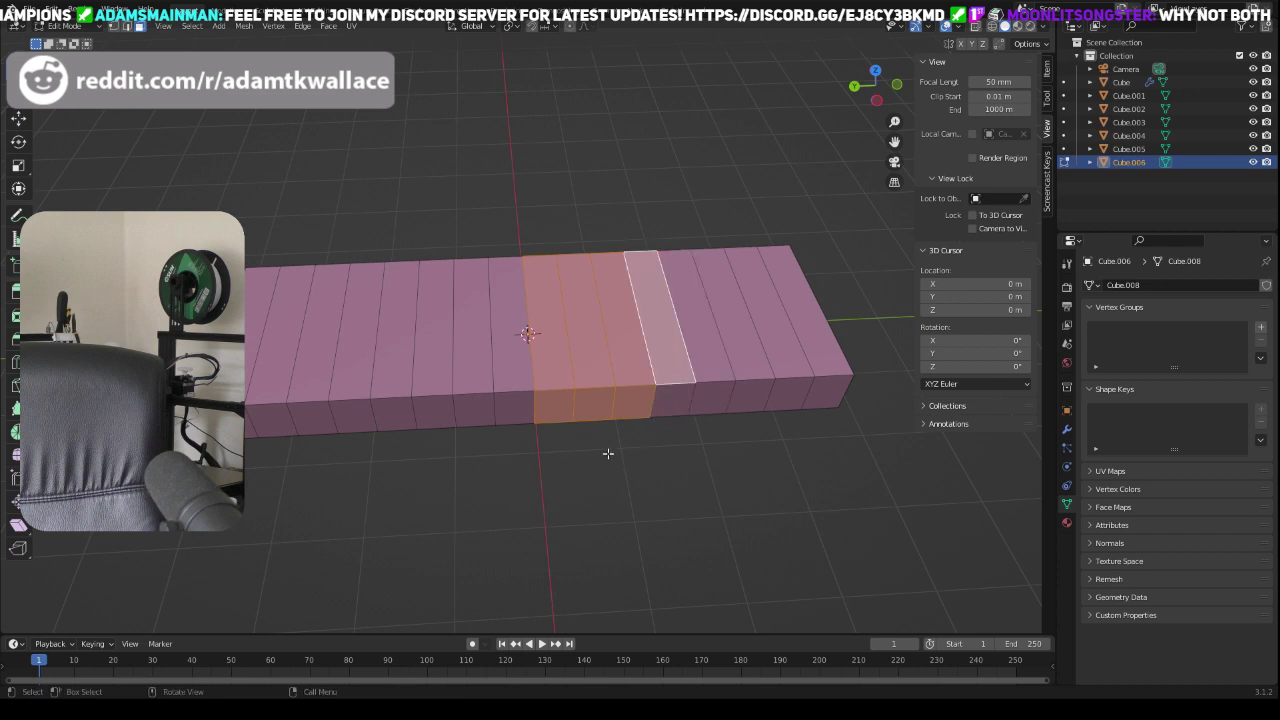
# Step: Delete the loop-cut block in Object Mode and add a new cube
pyautogui.hotkey('alt', 'a')
pyautogui.press('Tab')
pyautogui.press('Delete')
pyautogui.rightClick(613, 368)
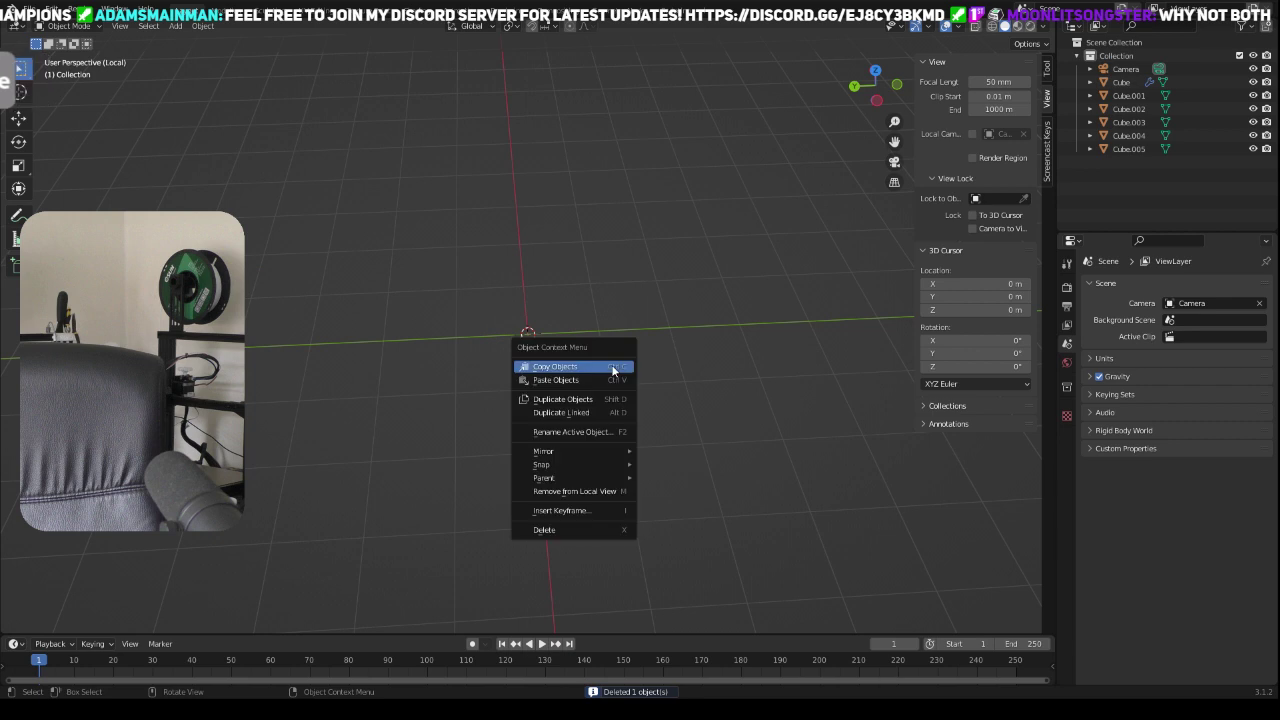
pyautogui.hotkey('shift', 'a')
pyautogui.click(630, 289)
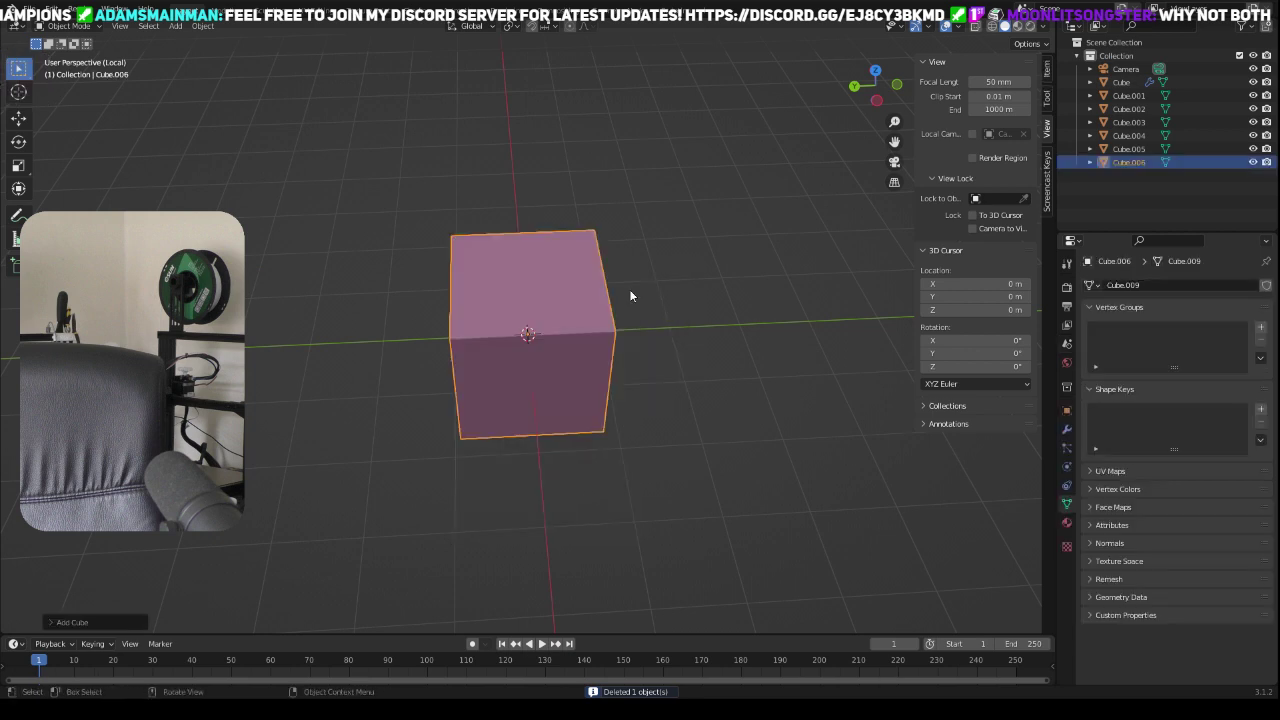
# Step: Scale the cube into a long slab, stretched along Y, widened along X and flattened to about 0.35 along Z
pyautogui.press('s')
pyautogui.press('y')
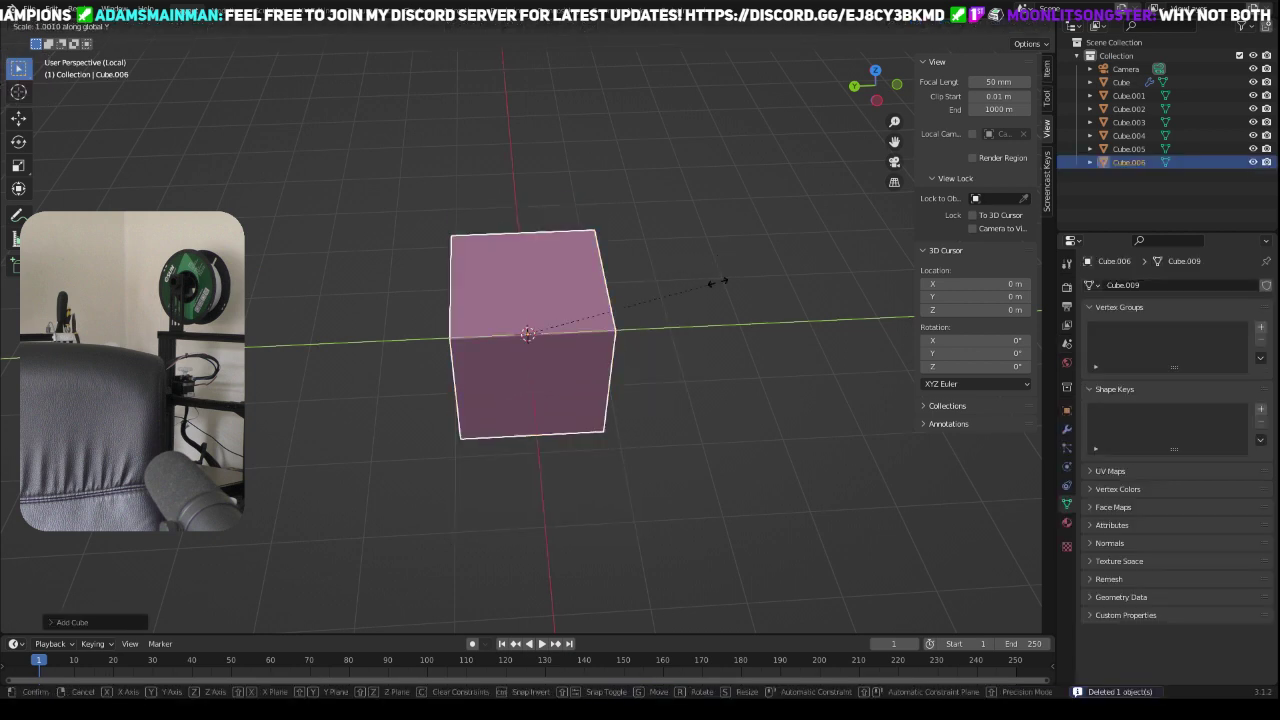
pyautogui.click(318, 226)
pyautogui.press('s')
pyautogui.press('x')
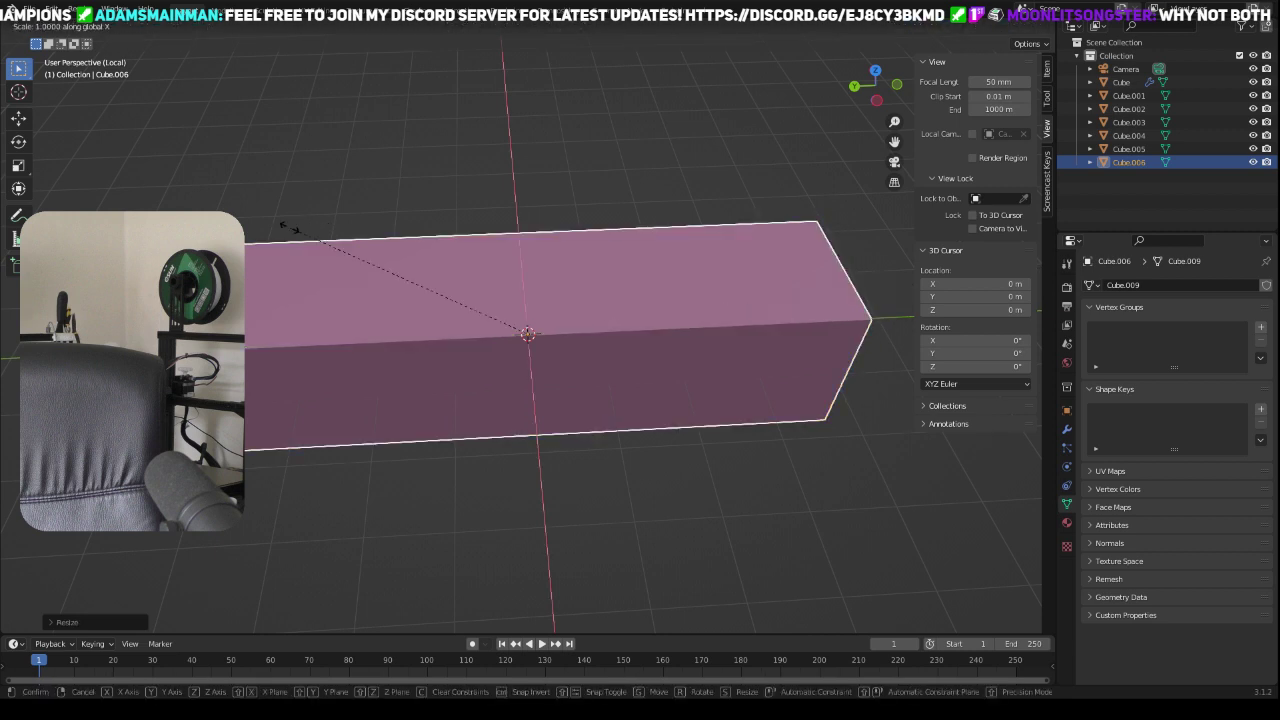
pyautogui.click(172, 191)
pyautogui.press('s')
pyautogui.press('z')
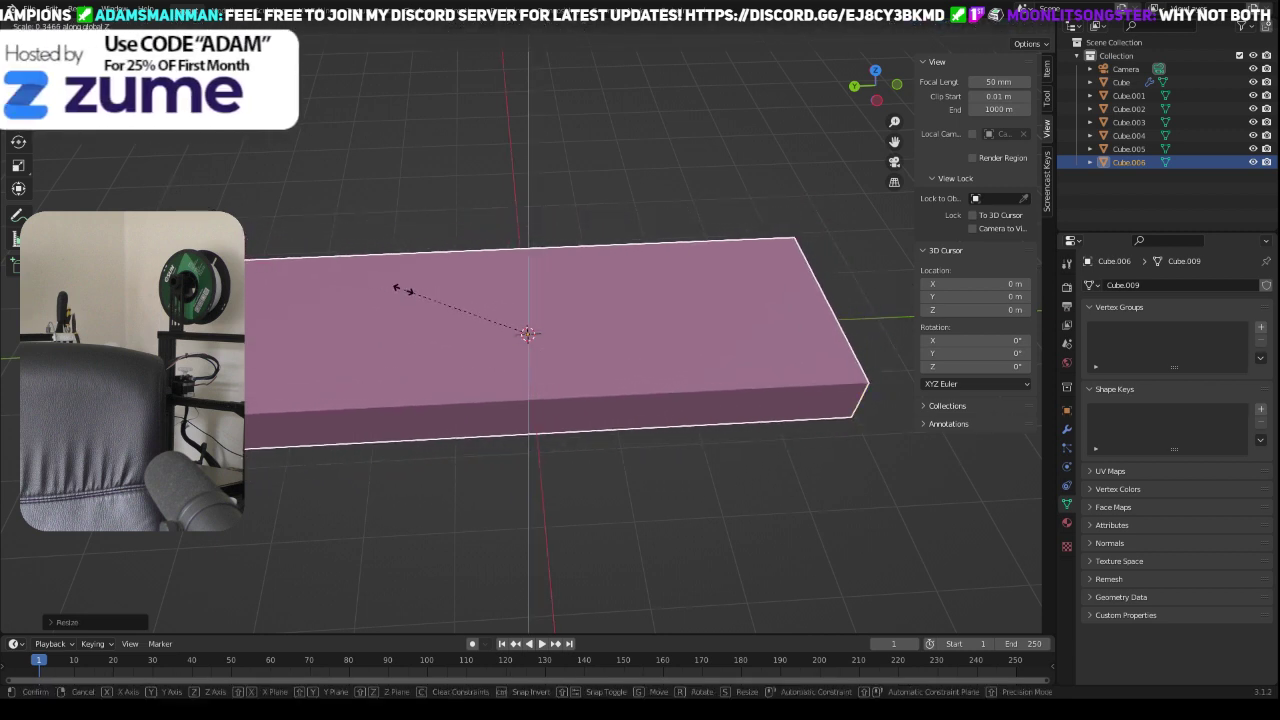
pyautogui.click(397, 287)
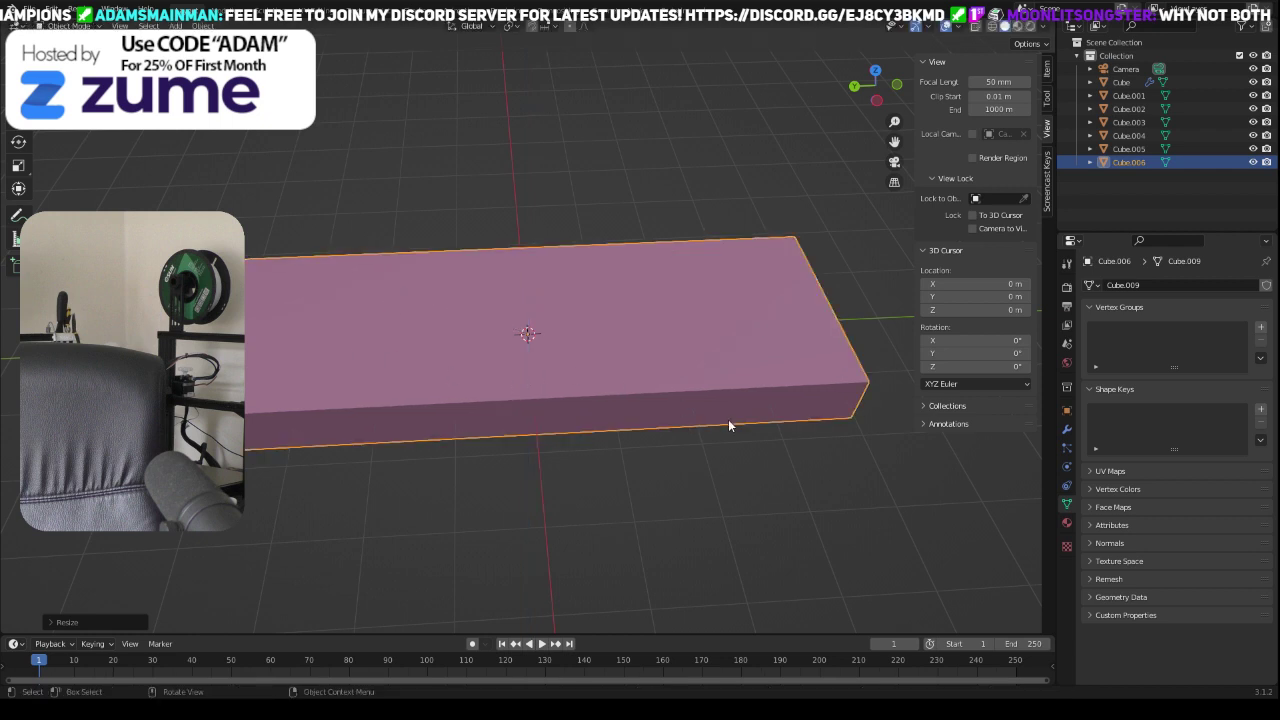
# Step: Add a dense set of evenly spaced loop cuts across the slab's length in Edit Mode
pyautogui.moveTo(756, 505); pyautogui.dragTo(695, 467, button='middle')
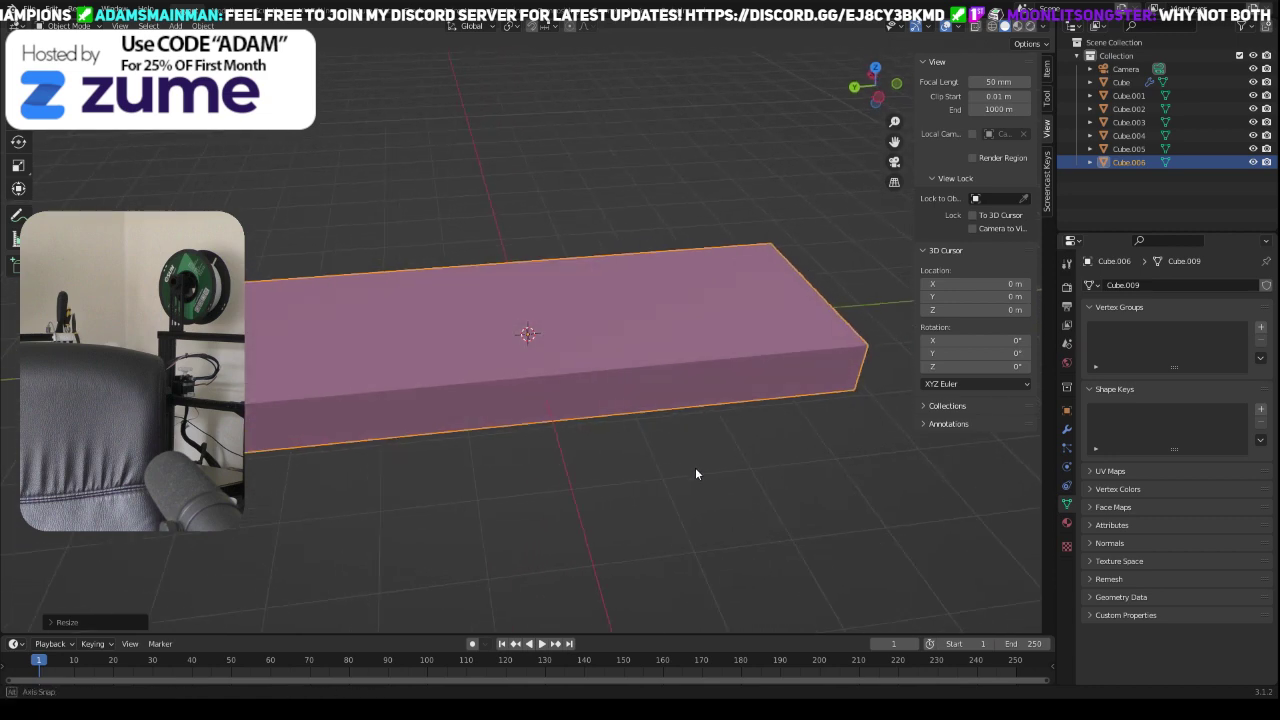
pyautogui.press('Tab')
pyautogui.hotkey('ctrl', 'r')
pyautogui.scroll(20, 522, 373)
pyautogui.scroll(20, 522, 373)
pyautogui.click(520, 376)
pyautogui.rightClick(519, 378)
pyautogui.click(622, 515)
# Step: Raise the slab's end face about 3 m along Z using smooth proportional editing with an influence size of 4.177 m
pyautogui.moveTo(622, 515); pyautogui.dragTo(604, 466, button='middle')
pyautogui.moveTo(541, 349); pyautogui.dragTo(634, 397, button='middle')
pyautogui.click(634, 397)
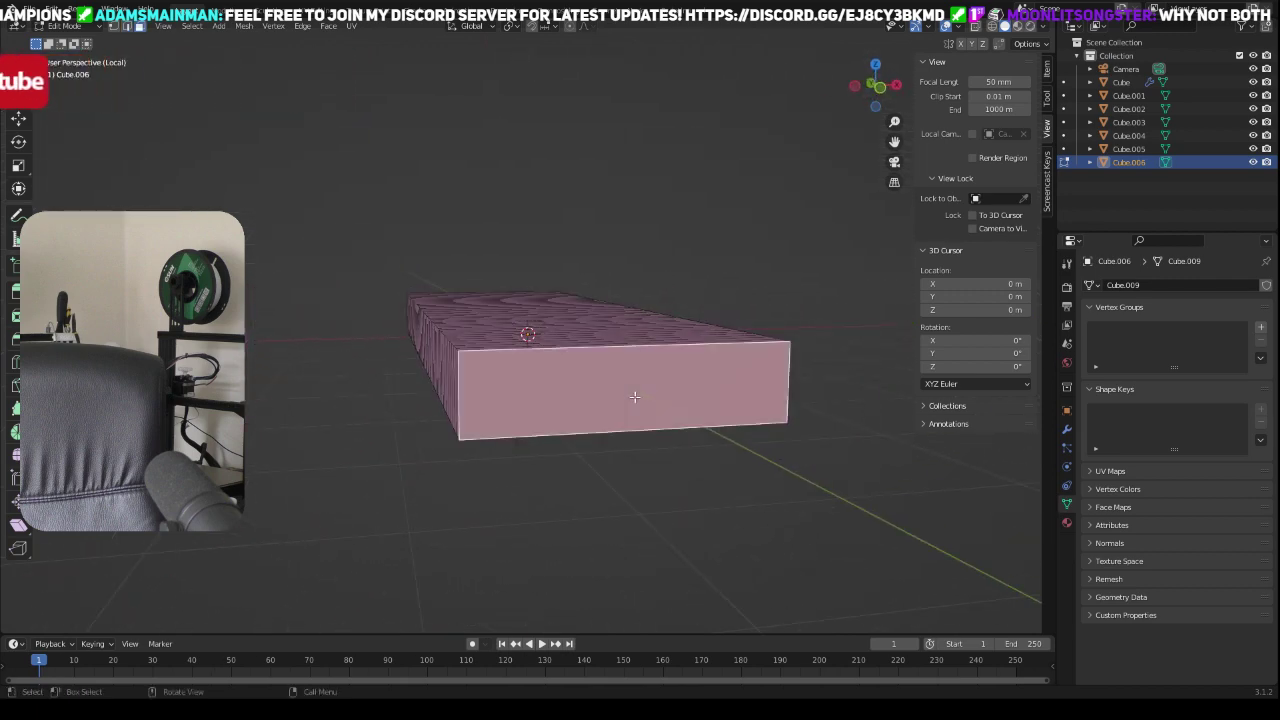
pyautogui.moveTo(561, 453); pyautogui.dragTo(612, 475, button='middle')
pyautogui.press('g')
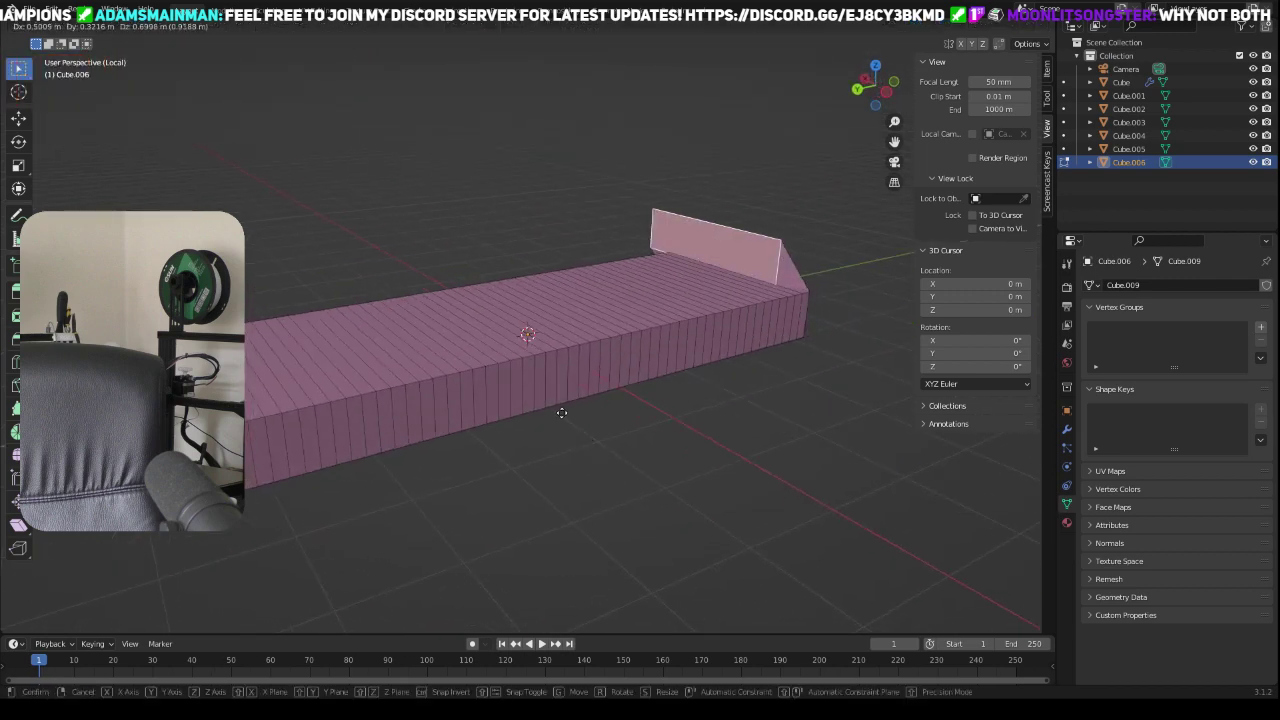
pyautogui.rightClick(560, 400)
pyautogui.press('g')
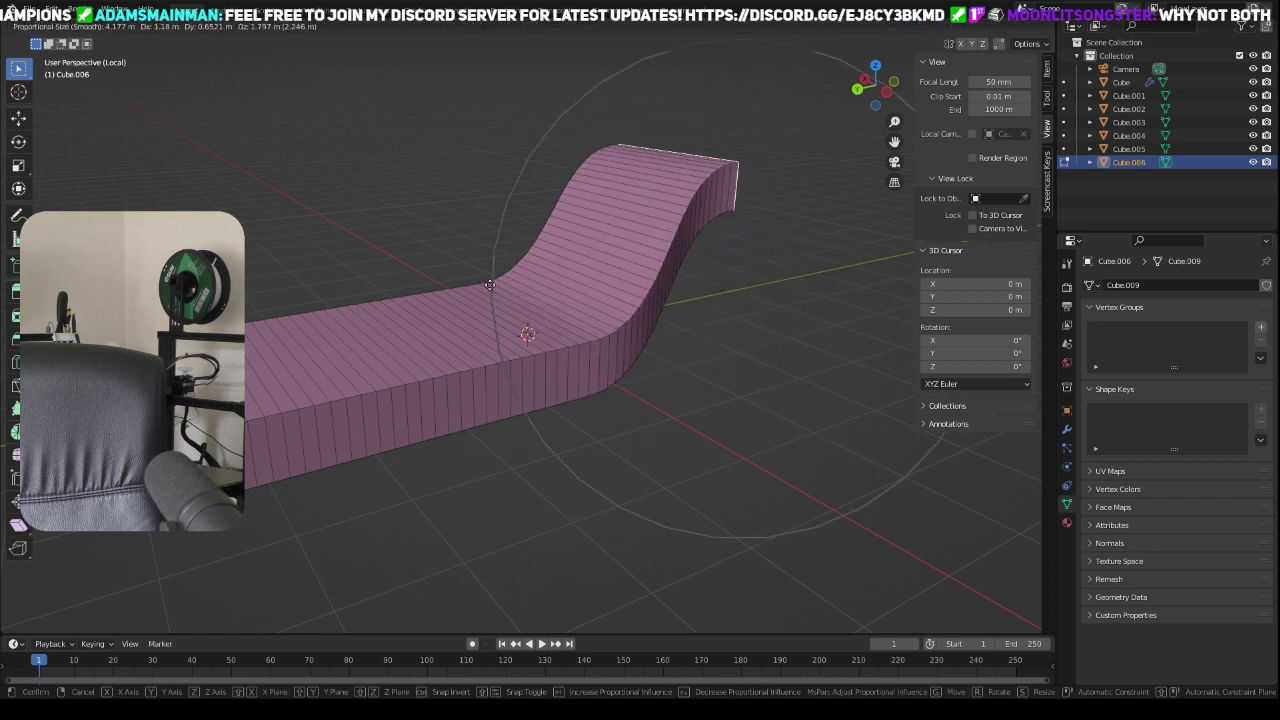
pyautogui.press('z')
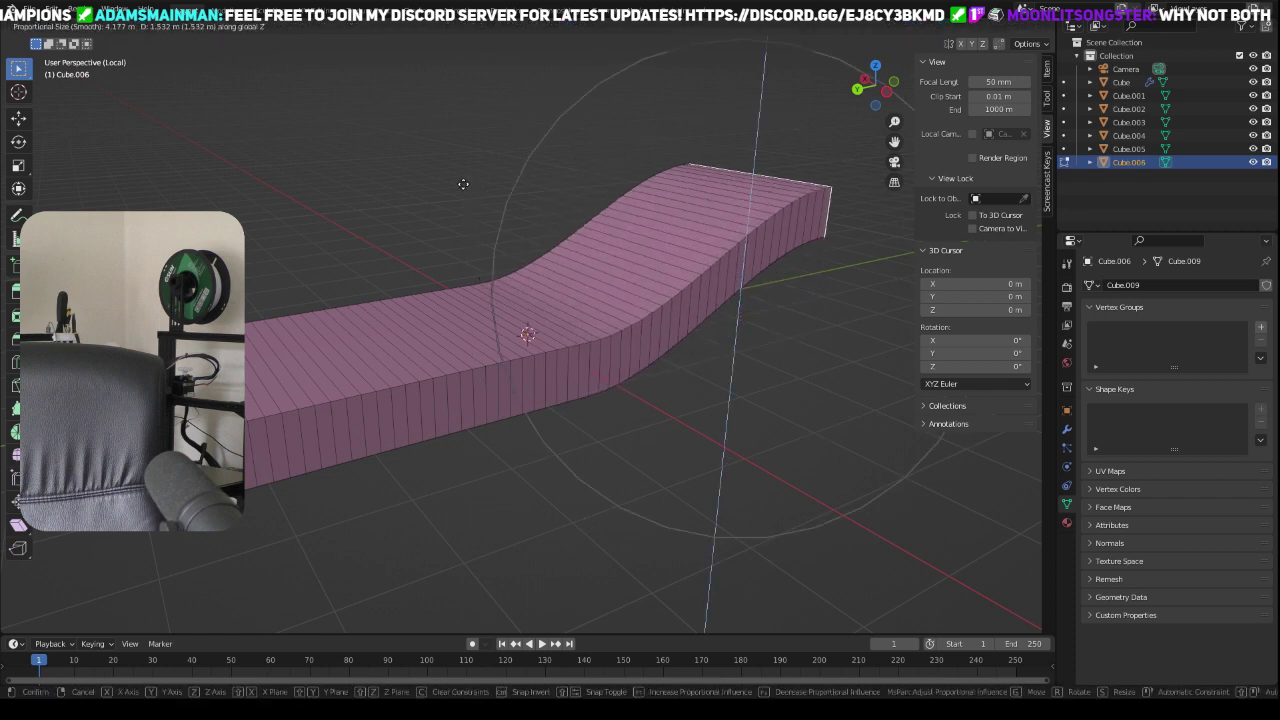
pyautogui.scroll(6, 486, 120)
pyautogui.scroll(-6, 486, 84)
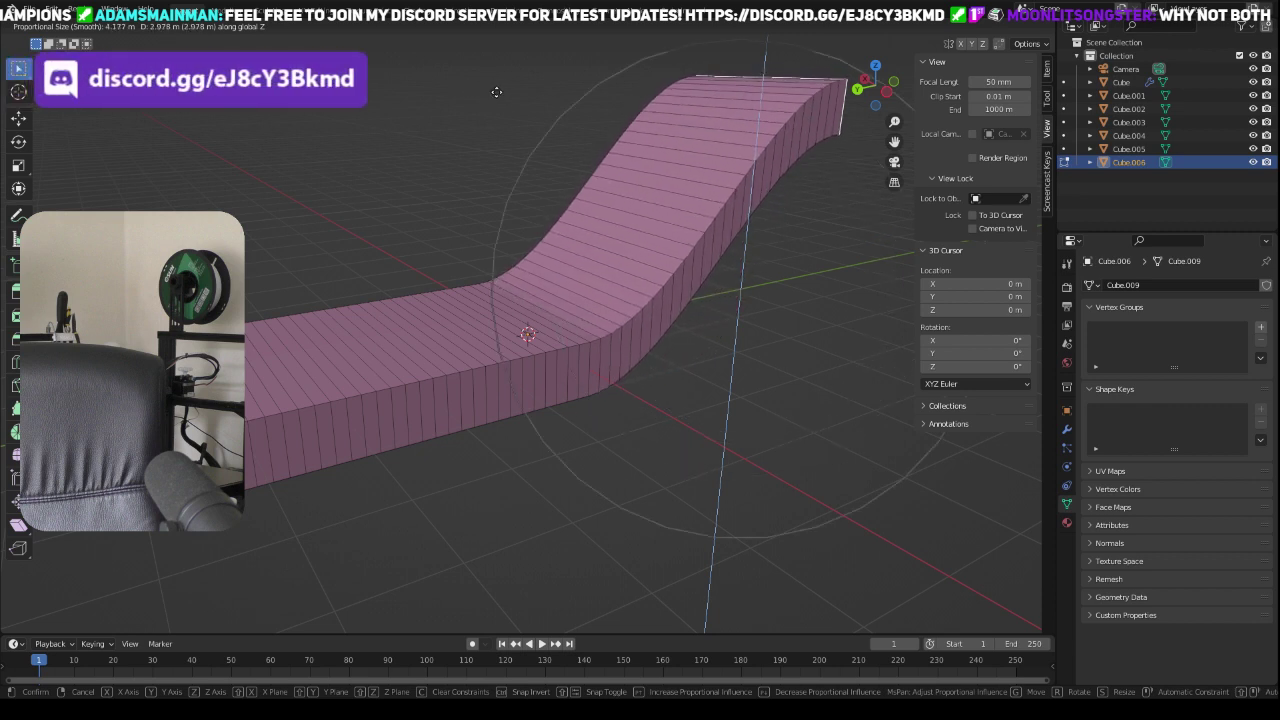
pyautogui.click(490, 85)
pyautogui.press('r')
pyautogui.press('x')
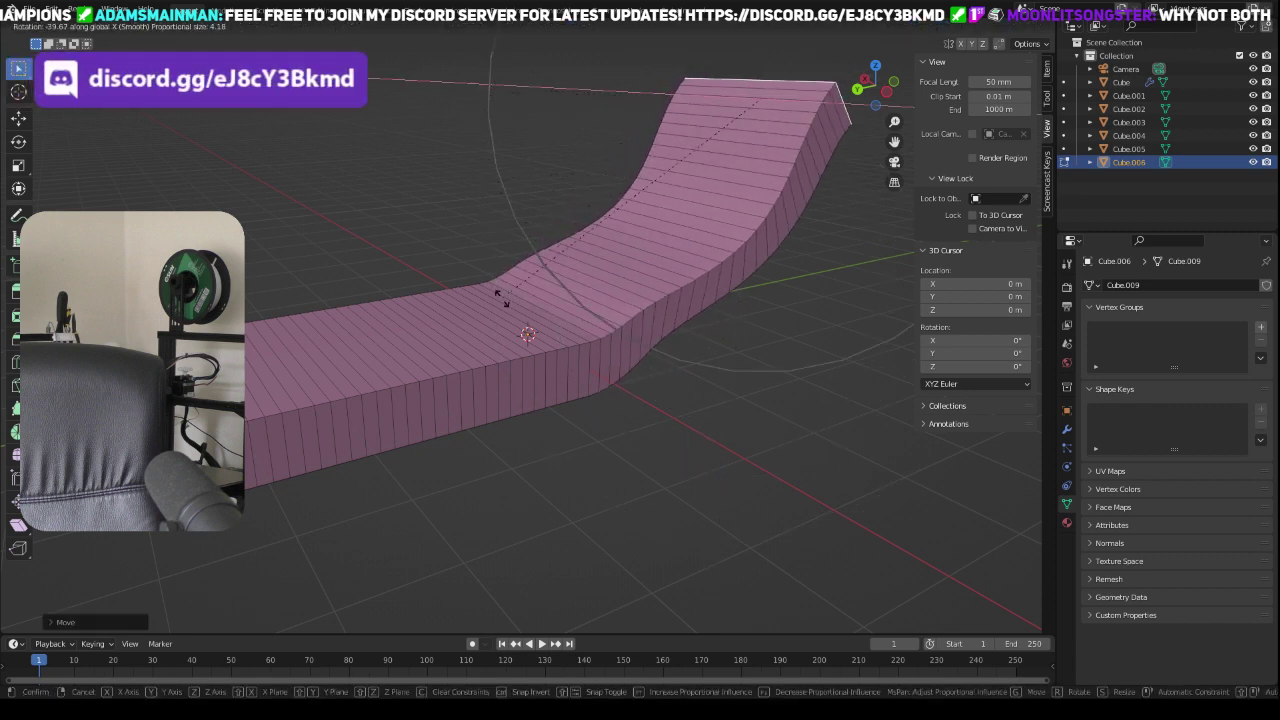
pyautogui.rightClick(469, 64)
# Step: Move the raised end face along Y toward the slab's flat part with proportional editing, making the backrest steeper
pyautogui.moveTo(490, 206)
pyautogui.mouseDown(button='middle')
pyautogui.moveTo(403, 194)
pyautogui.moveTo(486, 167)
pyautogui.moveTo(717, 177)
pyautogui.moveTo(636, 202)
pyautogui.moveTo(461, 186)
pyautogui.moveTo(457, 234)
pyautogui.moveTo(424, 251)
pyautogui.moveTo(519, 248)
pyautogui.moveTo(603, 277)
pyautogui.moveTo(627, 248)
pyautogui.moveTo(687, 258)
pyautogui.moveTo(728, 388)
pyautogui.mouseUp(button='middle')
pyautogui.press('Tab')
pyautogui.press('Tab')
pyautogui.press('g')
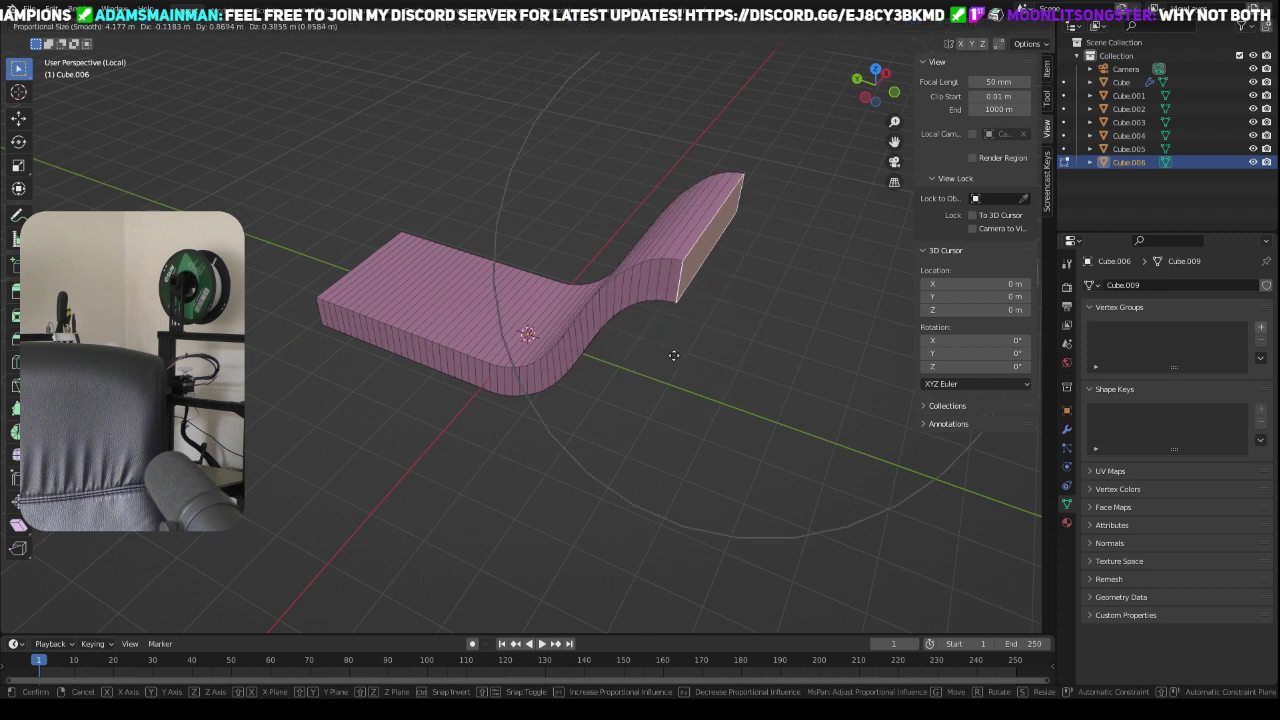
pyautogui.press('y')
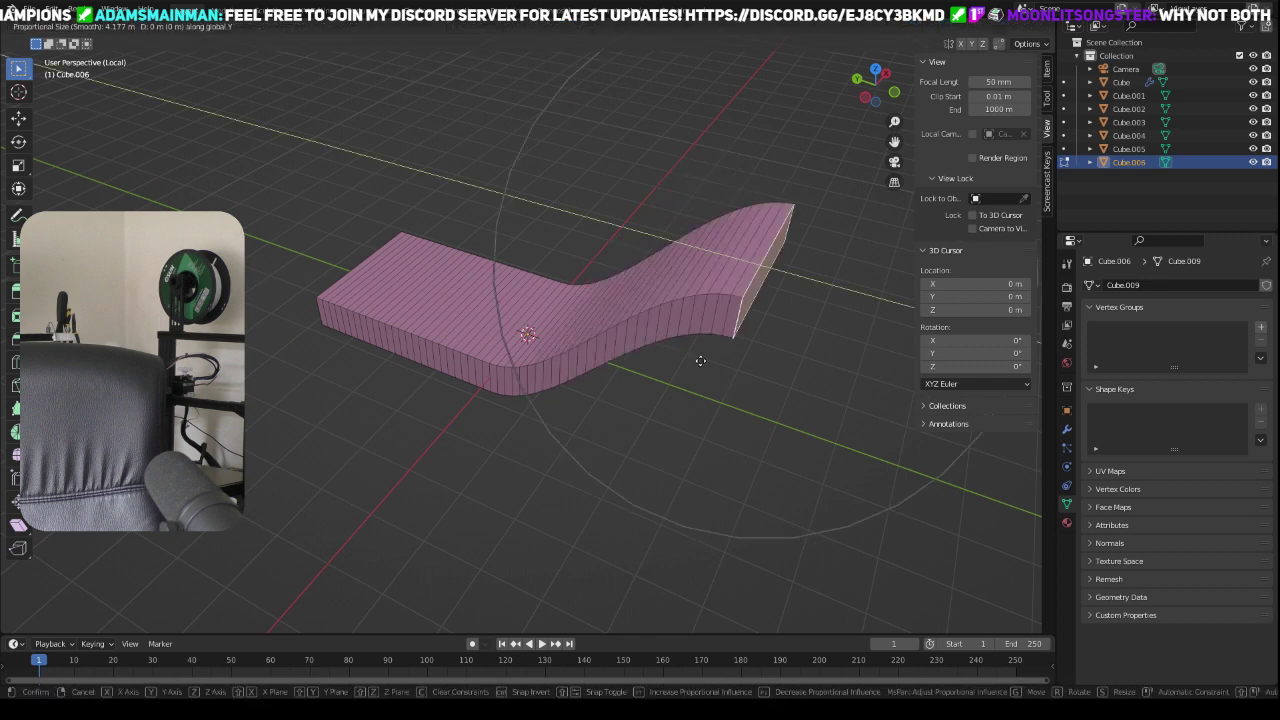
pyautogui.click(616, 324)
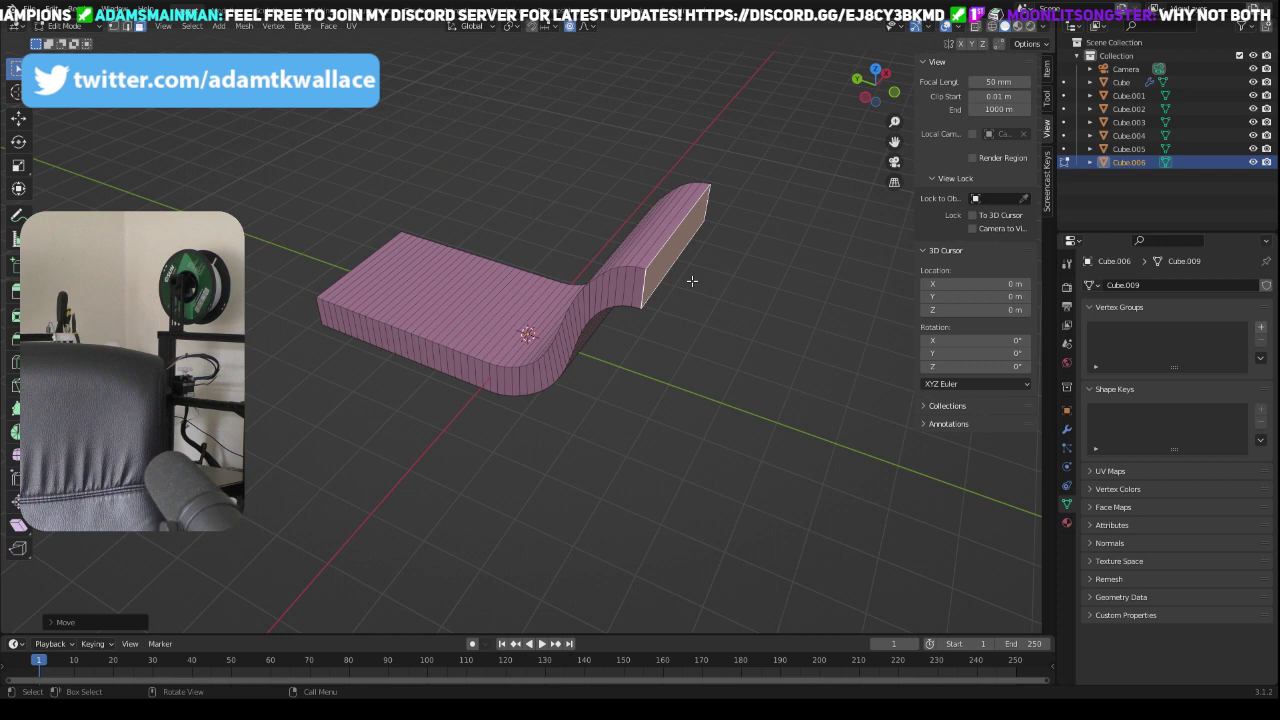
# Step: Try to rotate the raised end face about X, varying the proportional influence size between about 0.37 and 4.18
pyautogui.press('r')
pyautogui.press('x')
pyautogui.scroll(15, 694, 262)
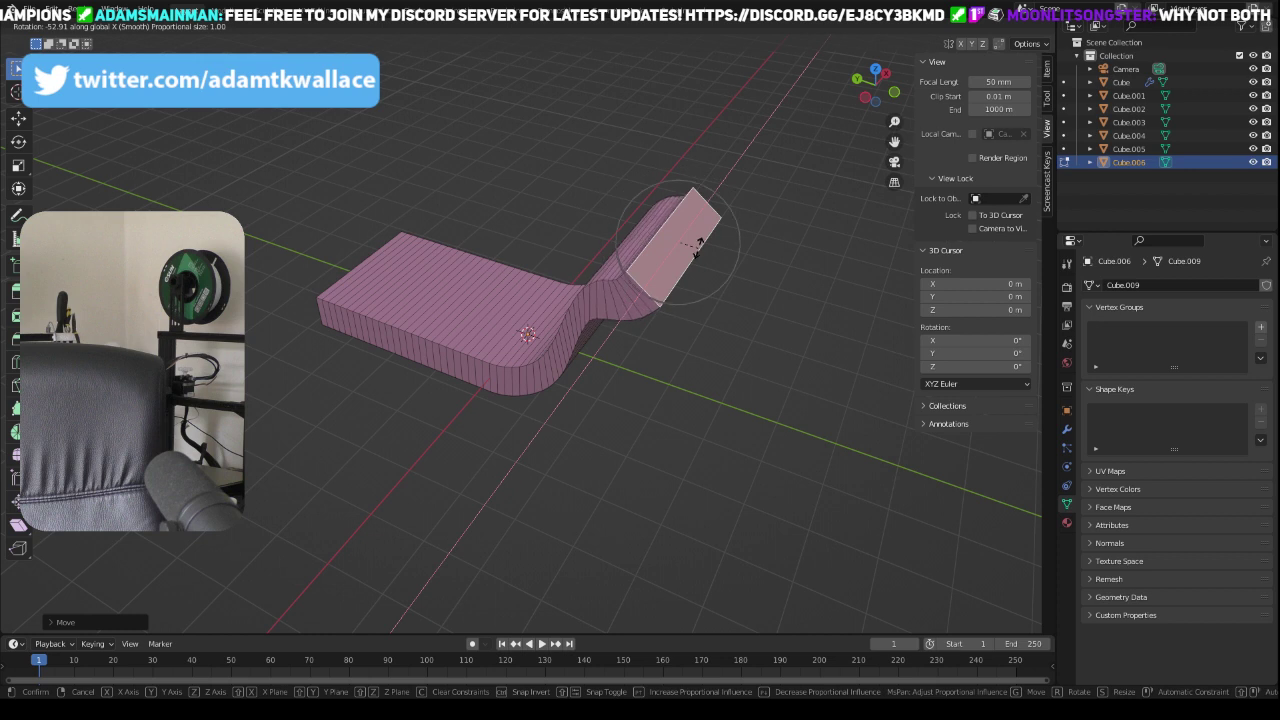
pyautogui.scroll(11, 692, 239)
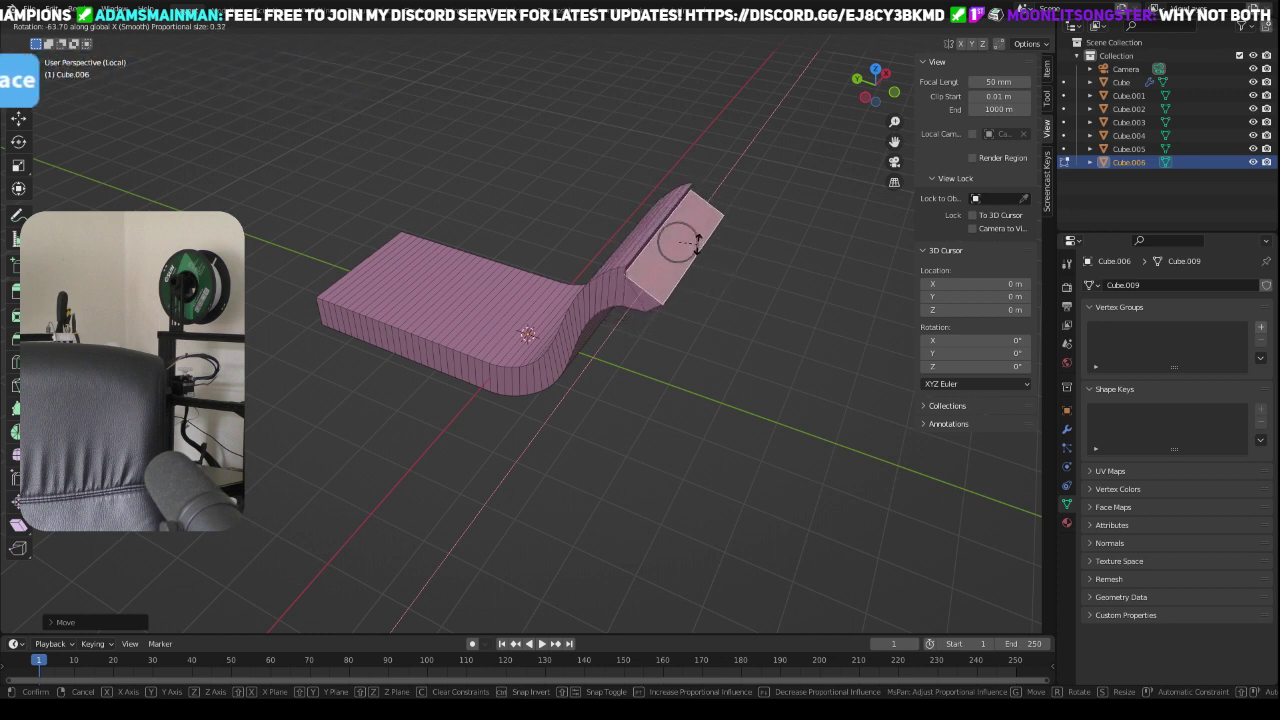
pyautogui.scroll(-10, 697, 238)
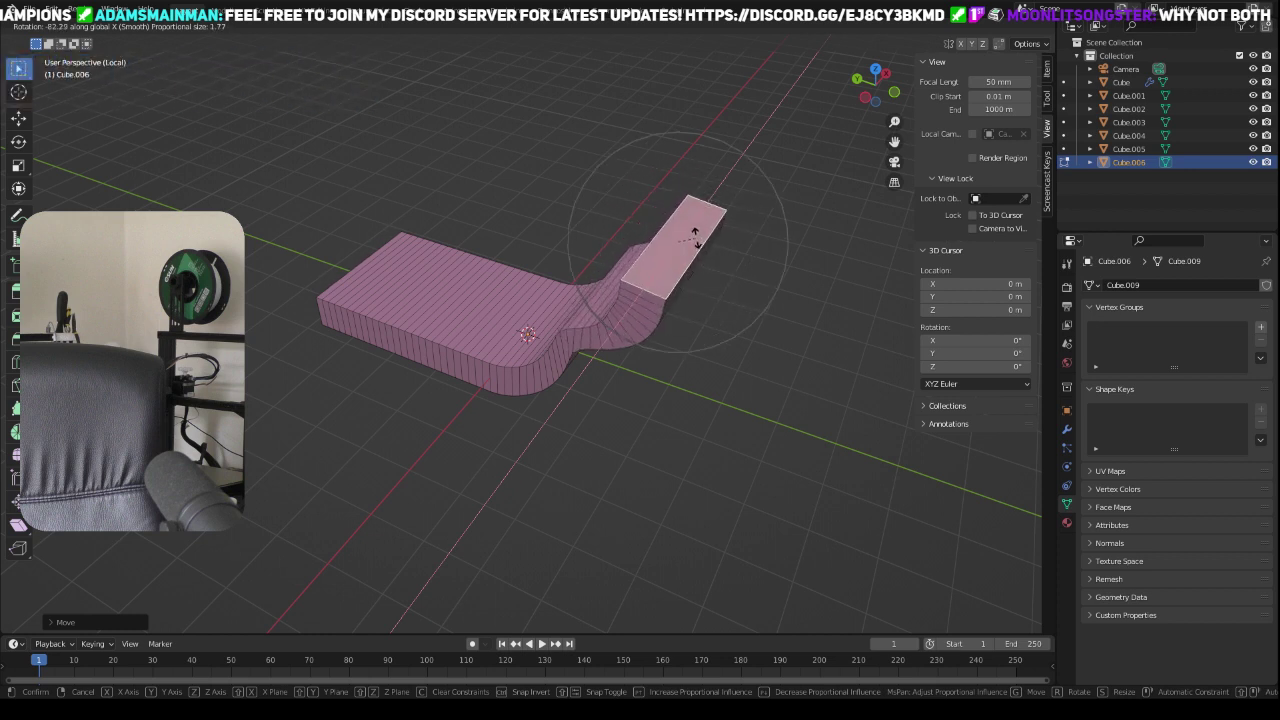
pyautogui.scroll(-2, 695, 233)
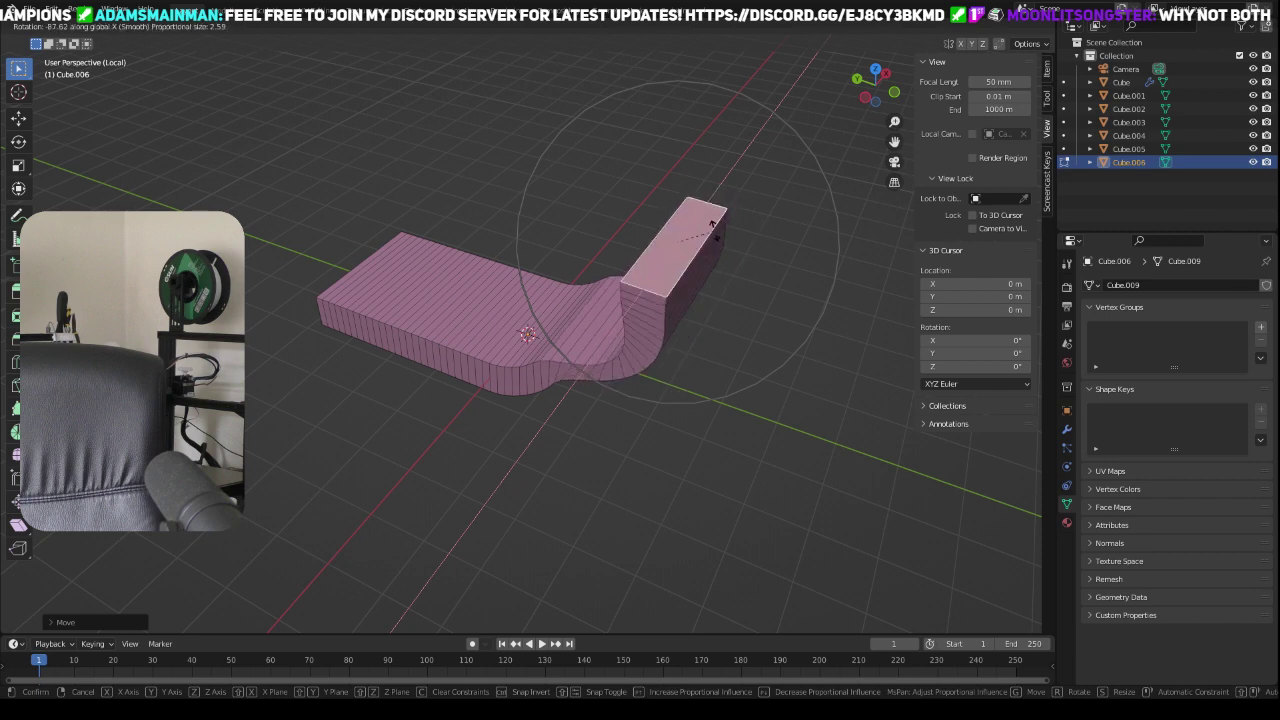
pyautogui.scroll(5, 720, 245)
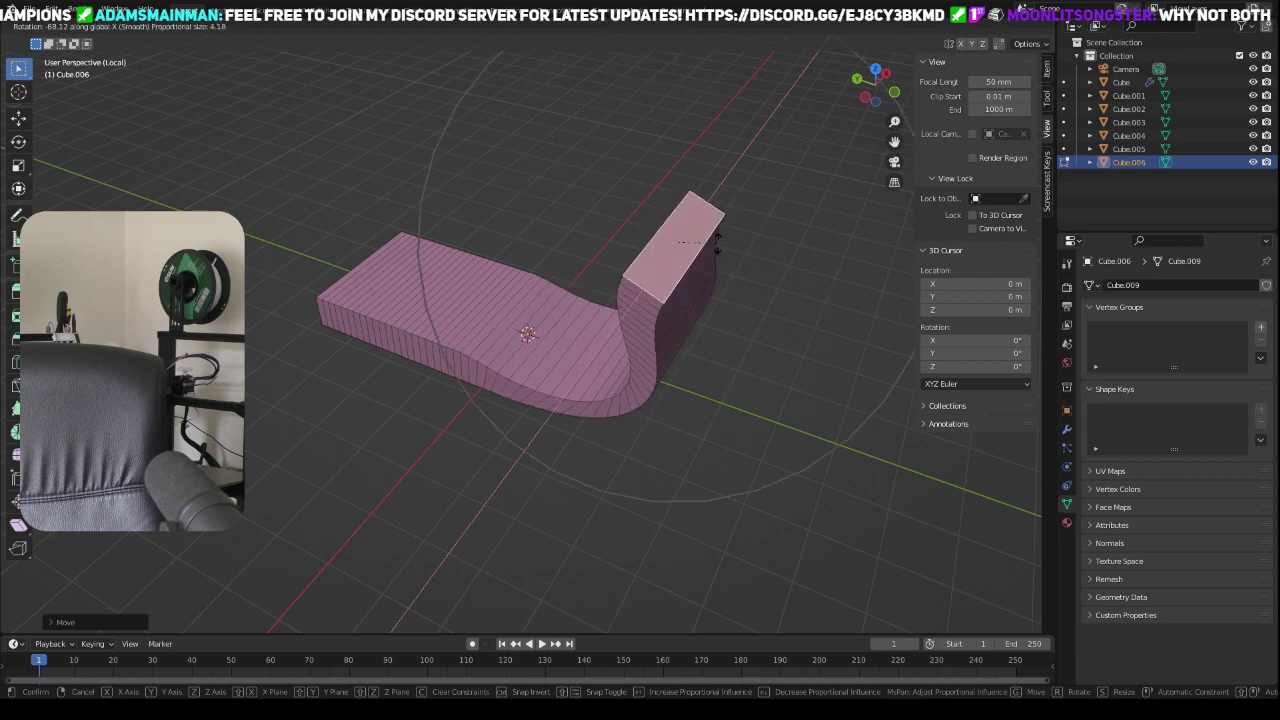
pyautogui.click(716, 240)
# Step: Try the rotation of the raised end face again, freely and about X, widening the proportional influence size to 5.56
pyautogui.moveTo(716, 240); pyautogui.dragTo(589, 318, button='middle')
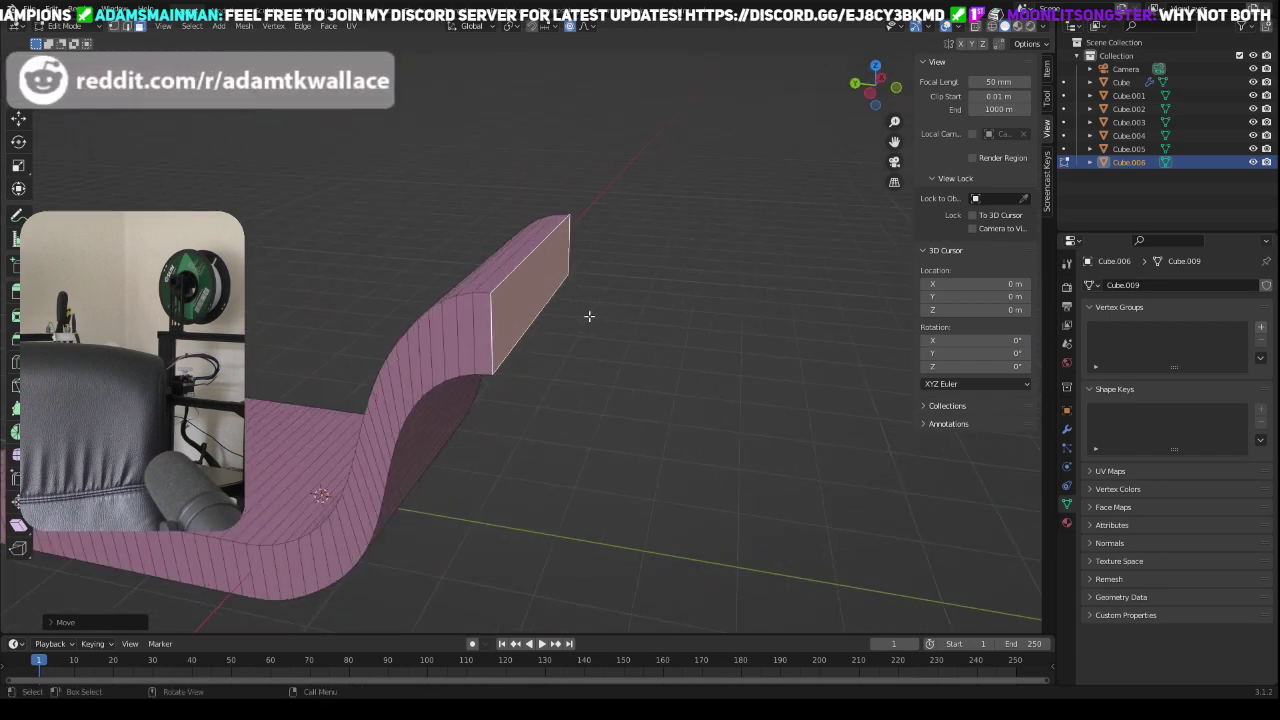
pyautogui.press('r')
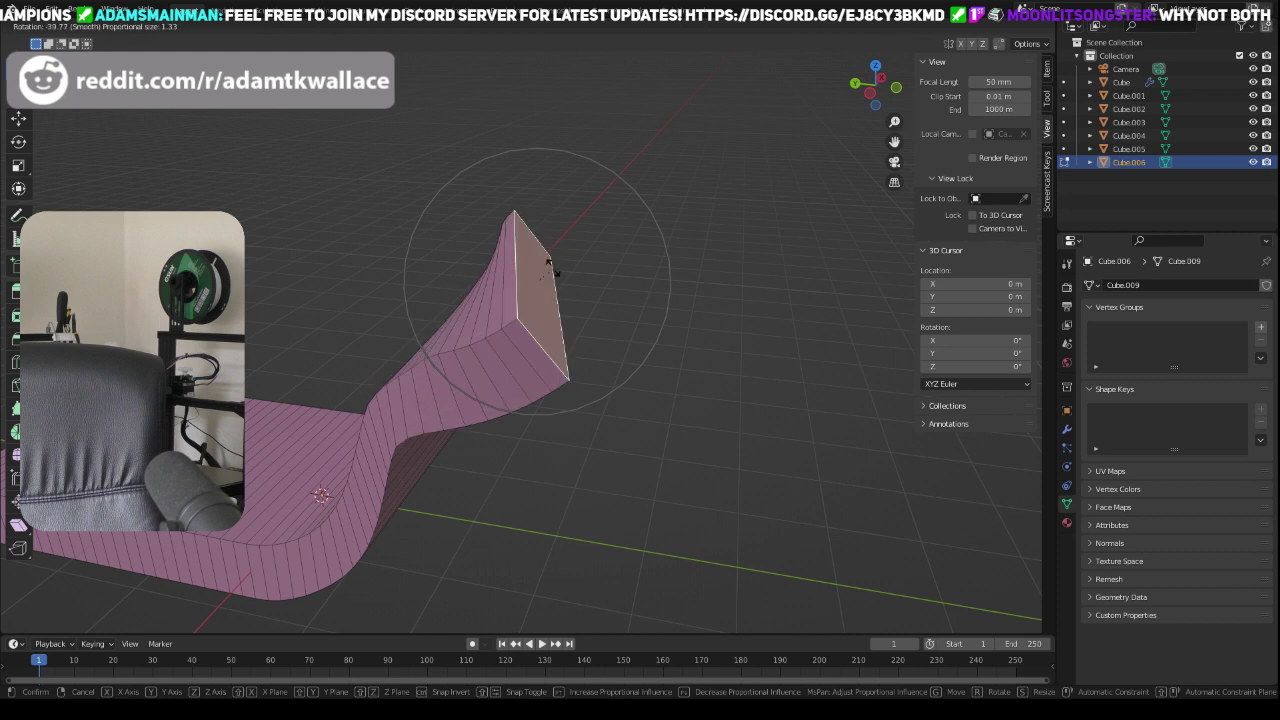
pyautogui.rightClick(571, 253)
pyautogui.press('r')
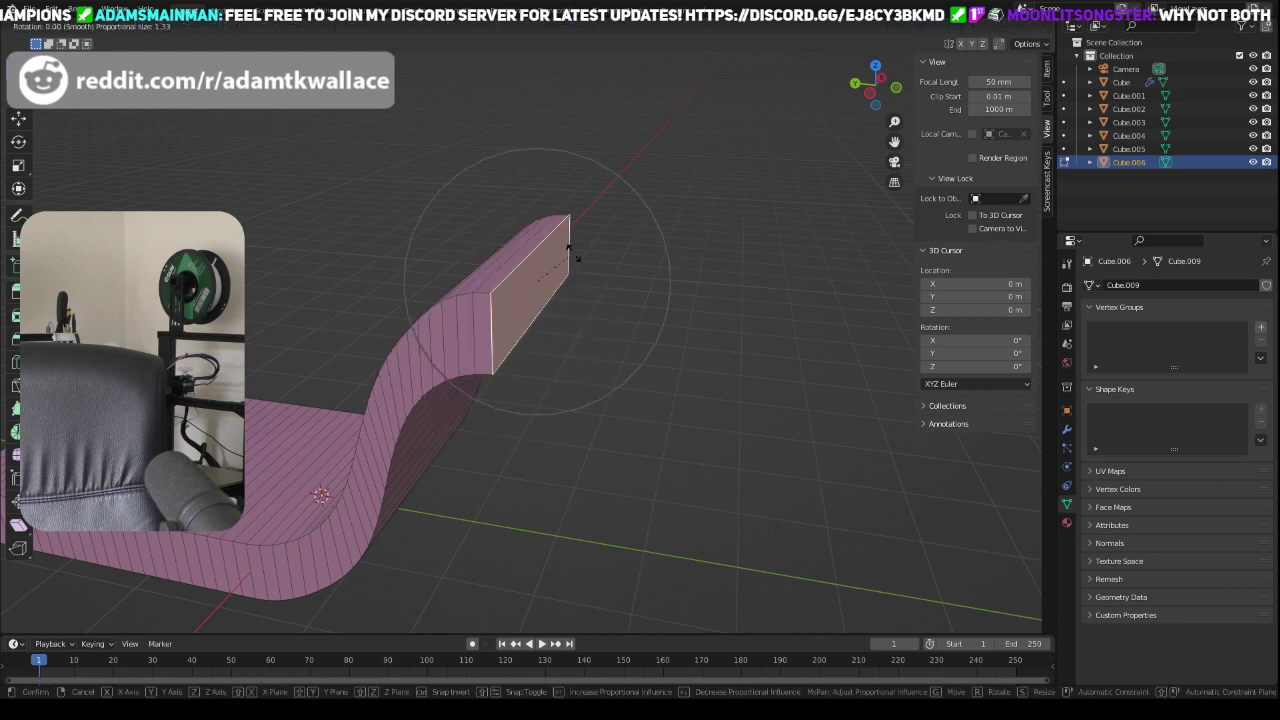
pyautogui.rightClick(537, 234)
pyautogui.press('r')
pyautogui.press('x')
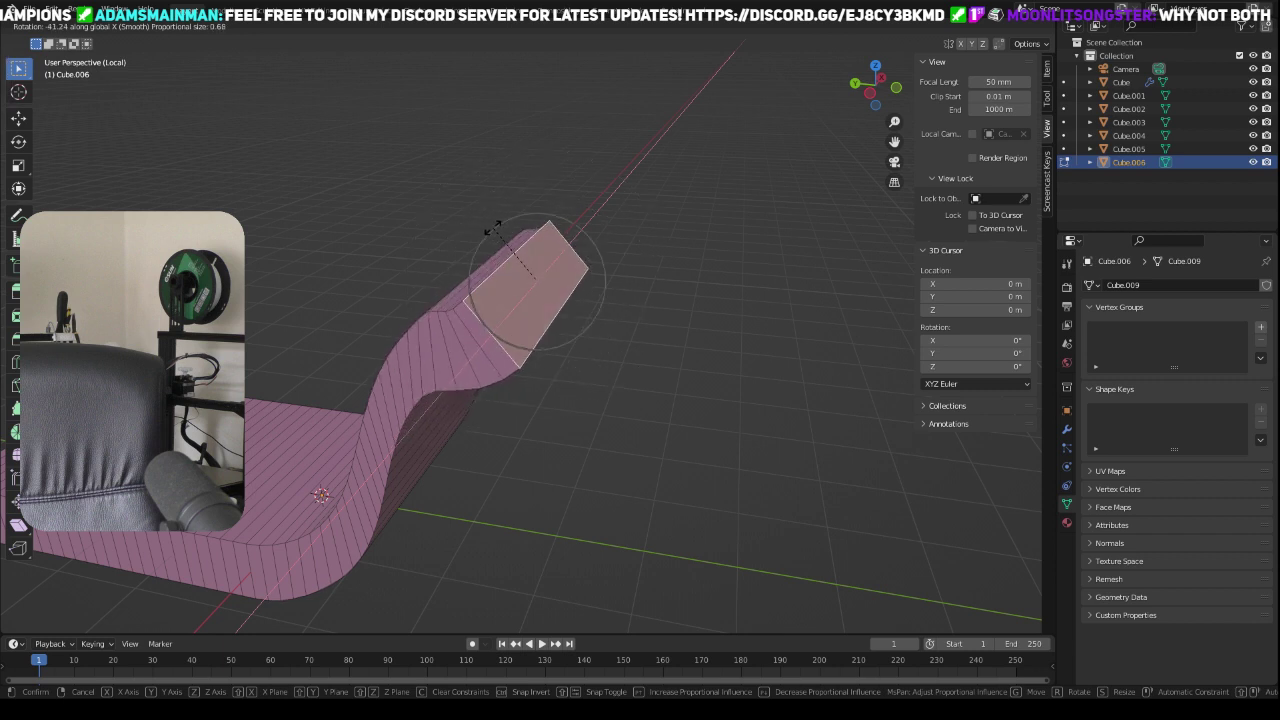
pyautogui.scroll(-1, 537, 258)
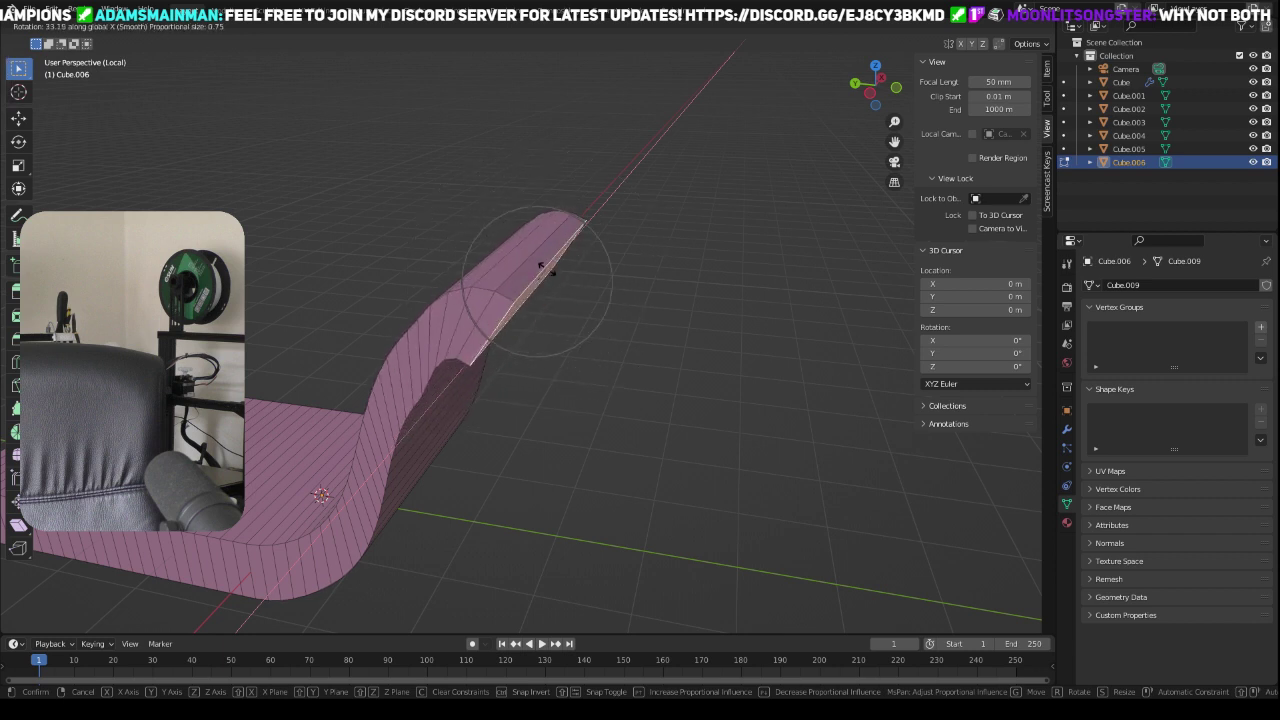
pyautogui.scroll(-9, 560, 235)
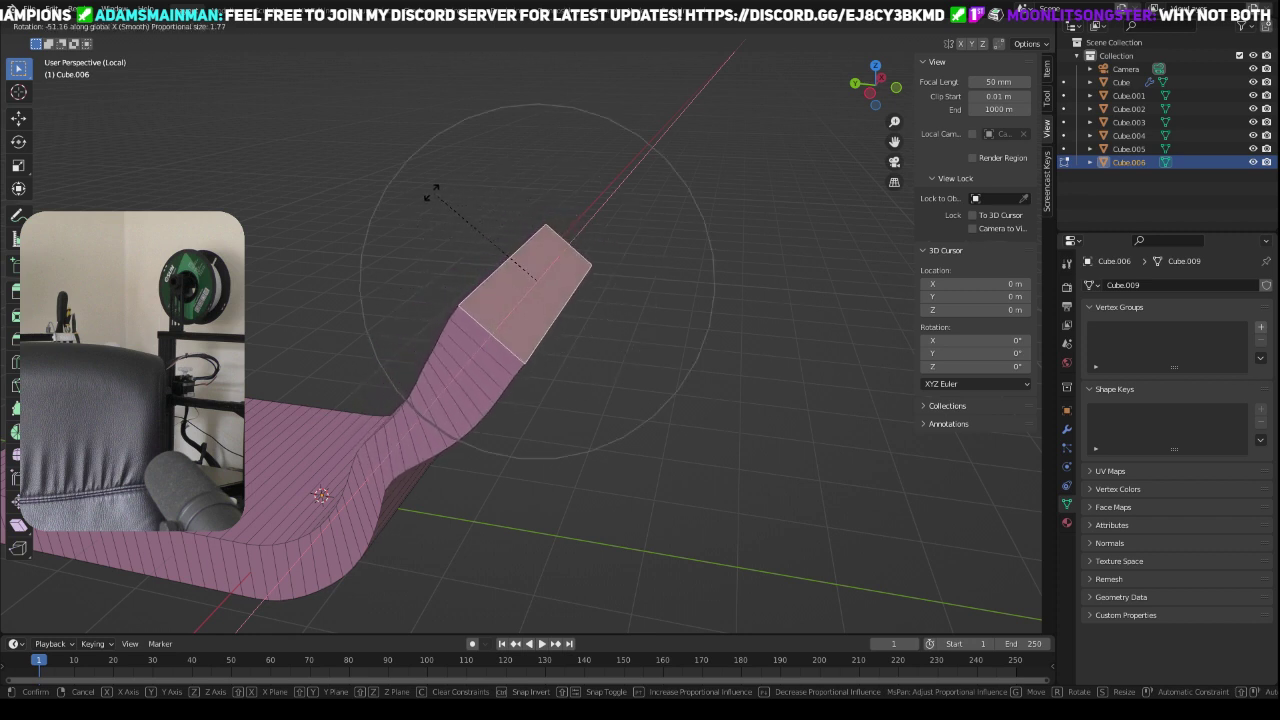
pyautogui.scroll(-8, 434, 194)
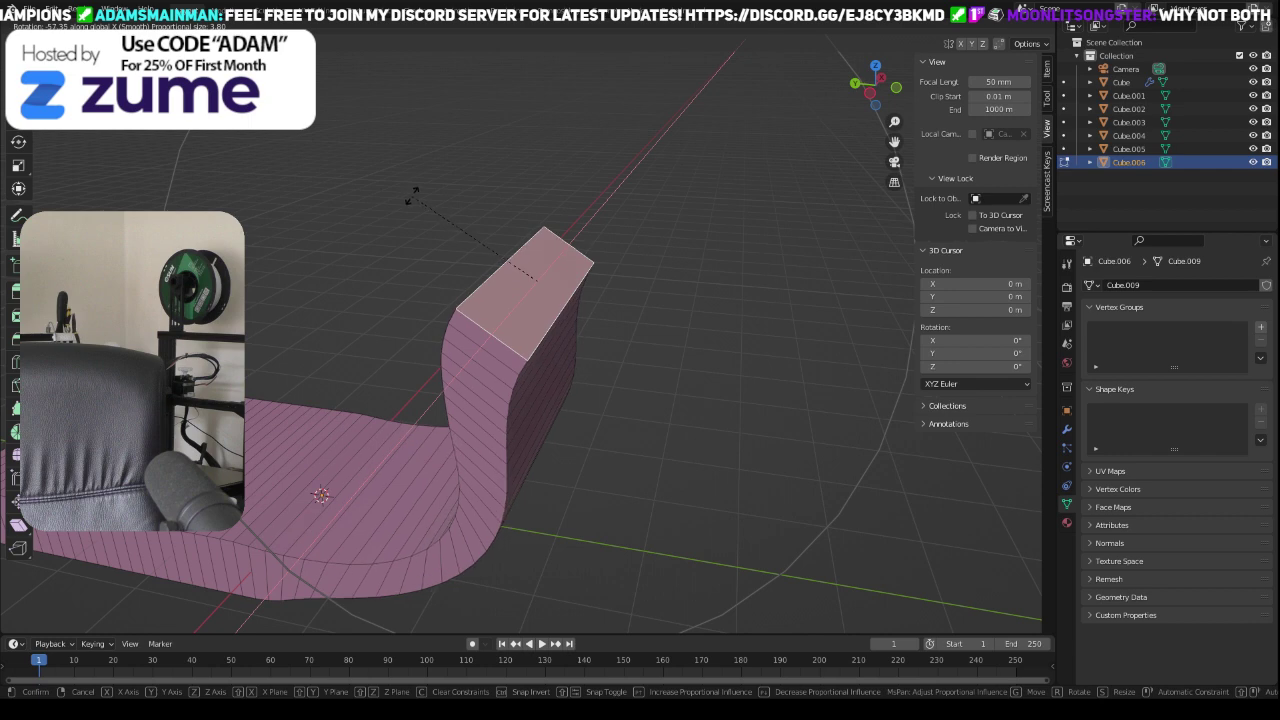
pyautogui.scroll(8, 500, 212)
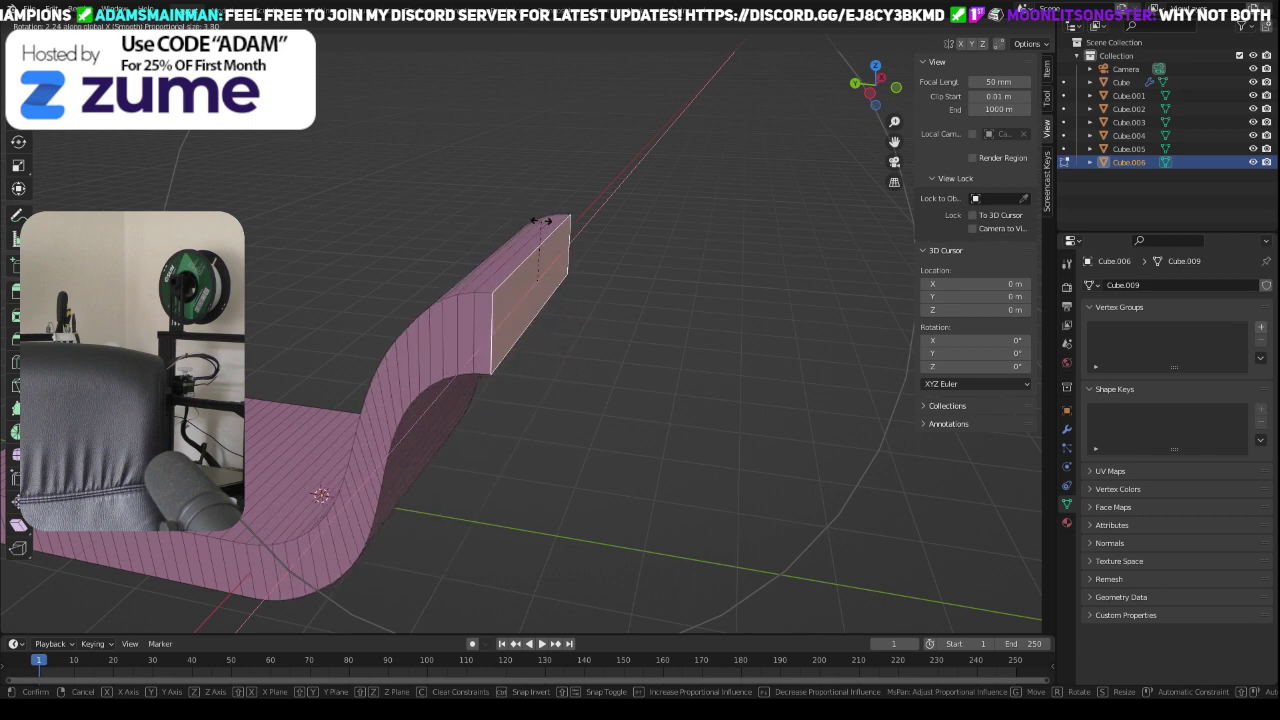
pyautogui.scroll(-5, 540, 221)
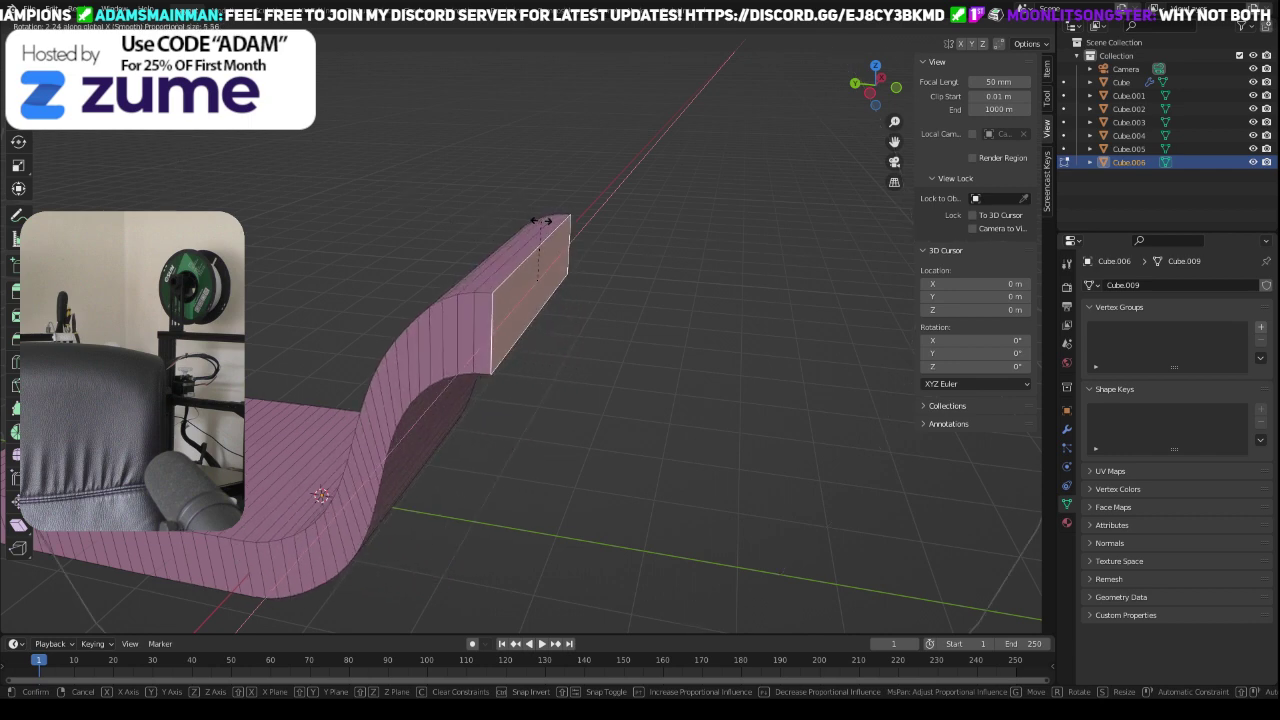
pyautogui.rightClick(541, 221)
# Step: Return to Object Mode and delete the curved slab
pyautogui.moveTo(534, 298); pyautogui.dragTo(469, 400, button='middle')
pyautogui.press('Tab')
pyautogui.scroll(-4, 503, 380)
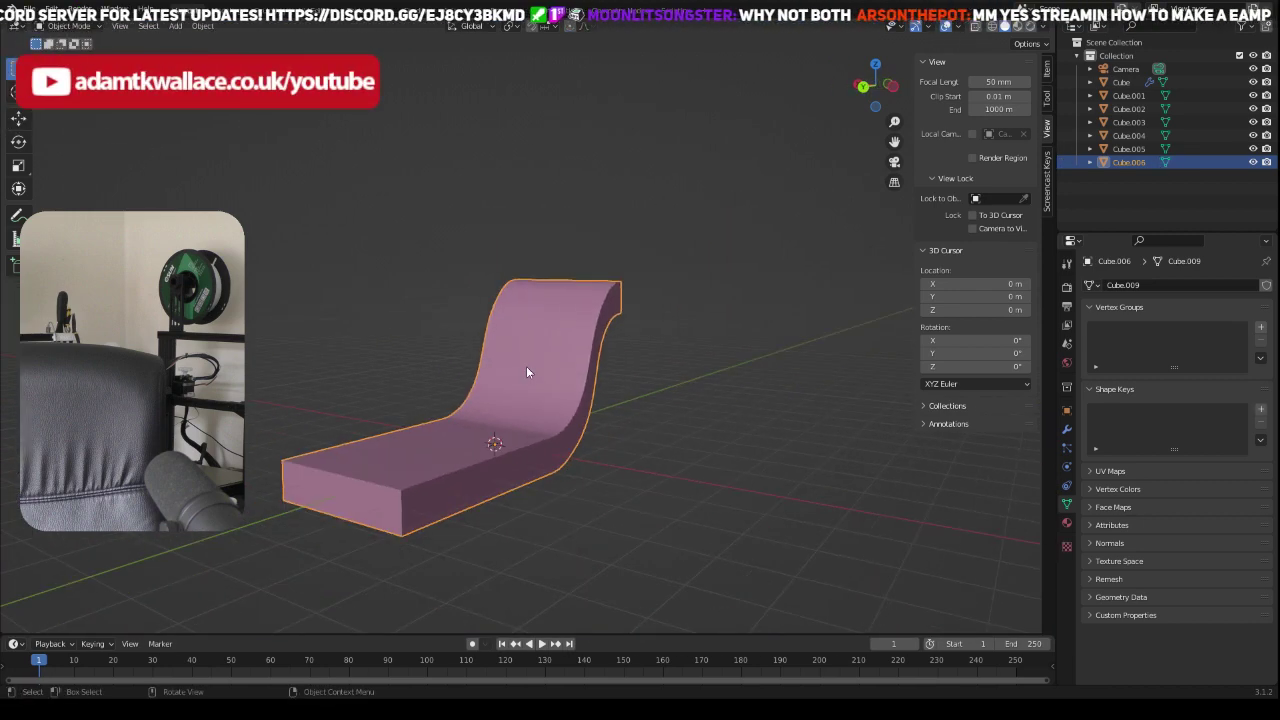
pyautogui.press('Delete')
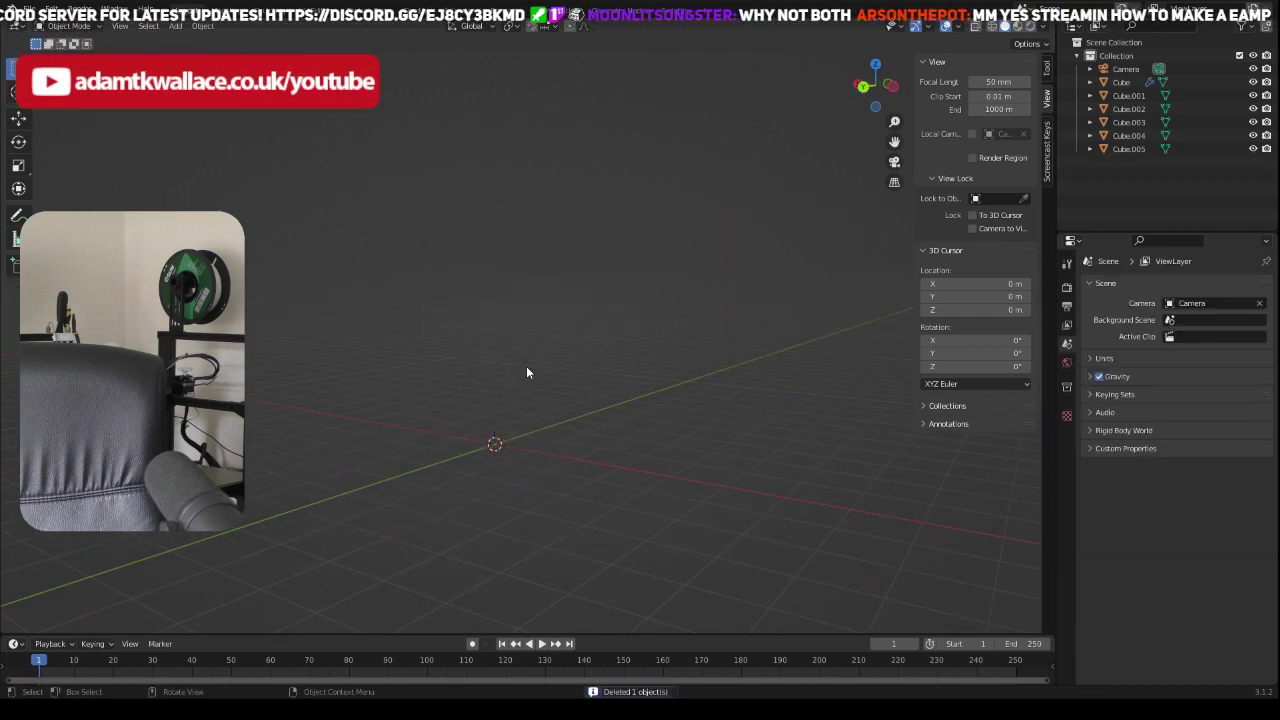
# Step: Save the file and leave local view to show the whole room with the table
pyautogui.click(29, 9)
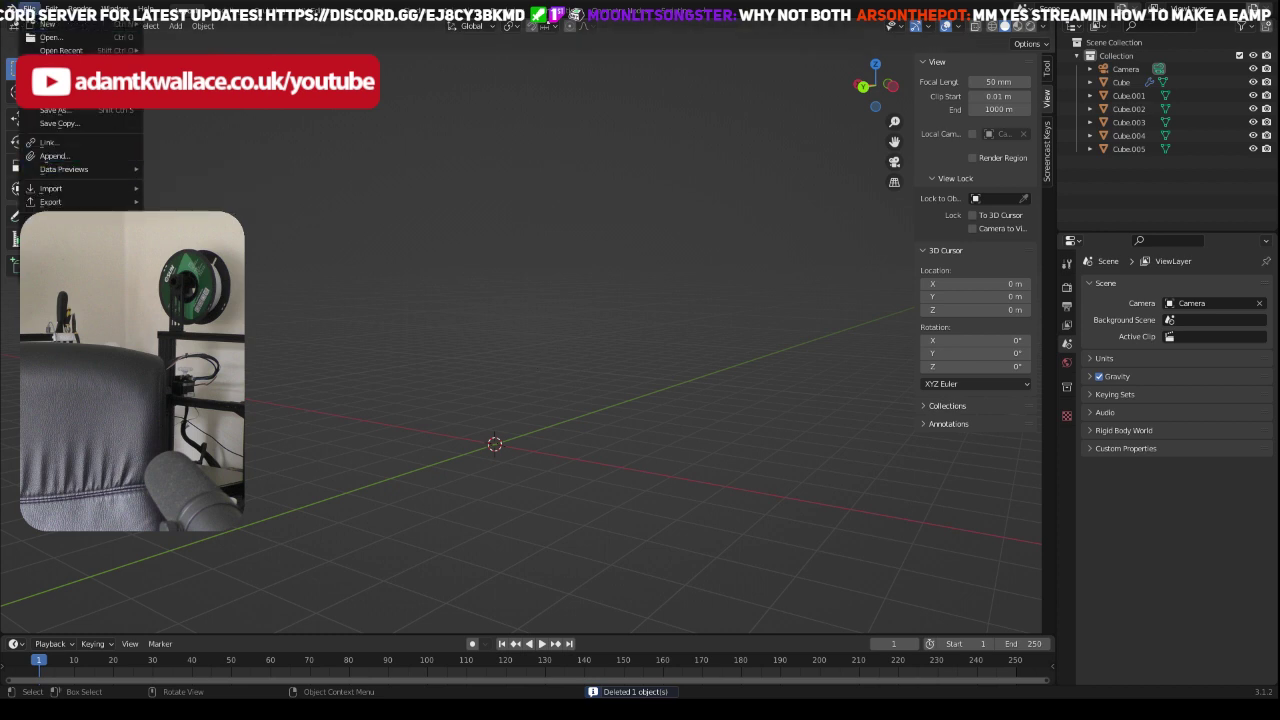
pyautogui.click(126, 100)
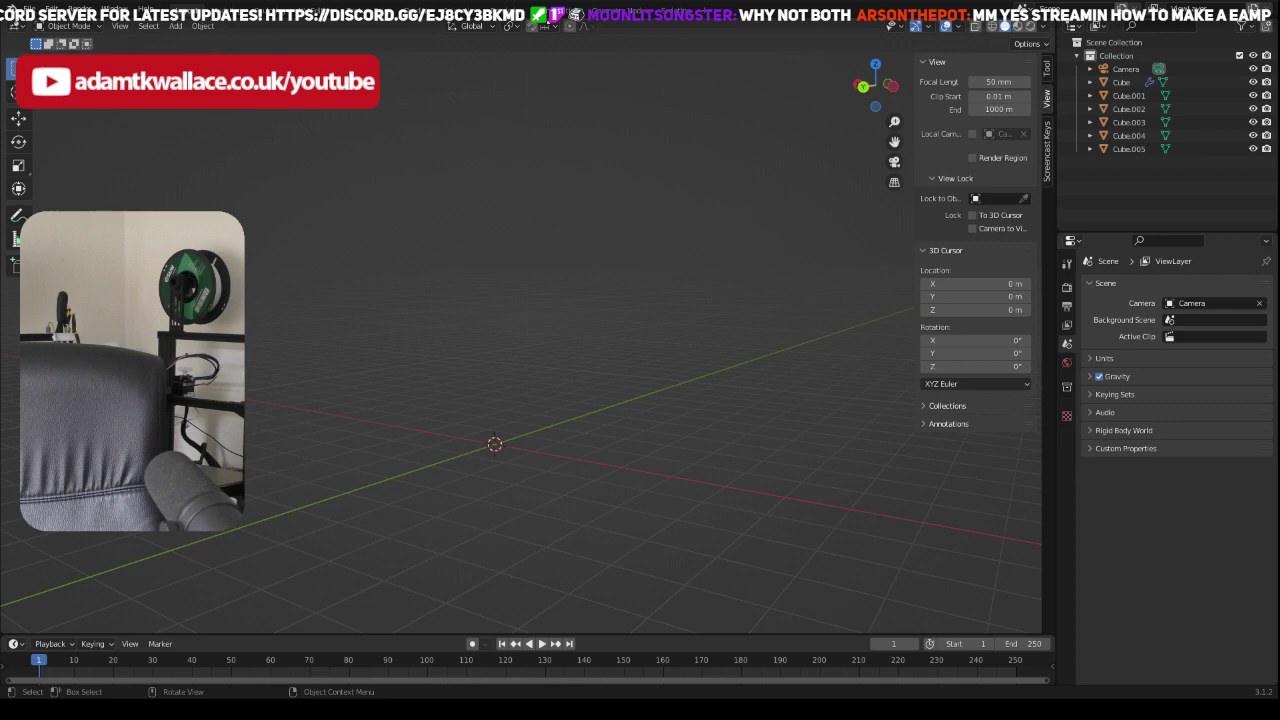
pyautogui.moveTo(639, 332); pyautogui.dragTo(622, 372, button='middle')
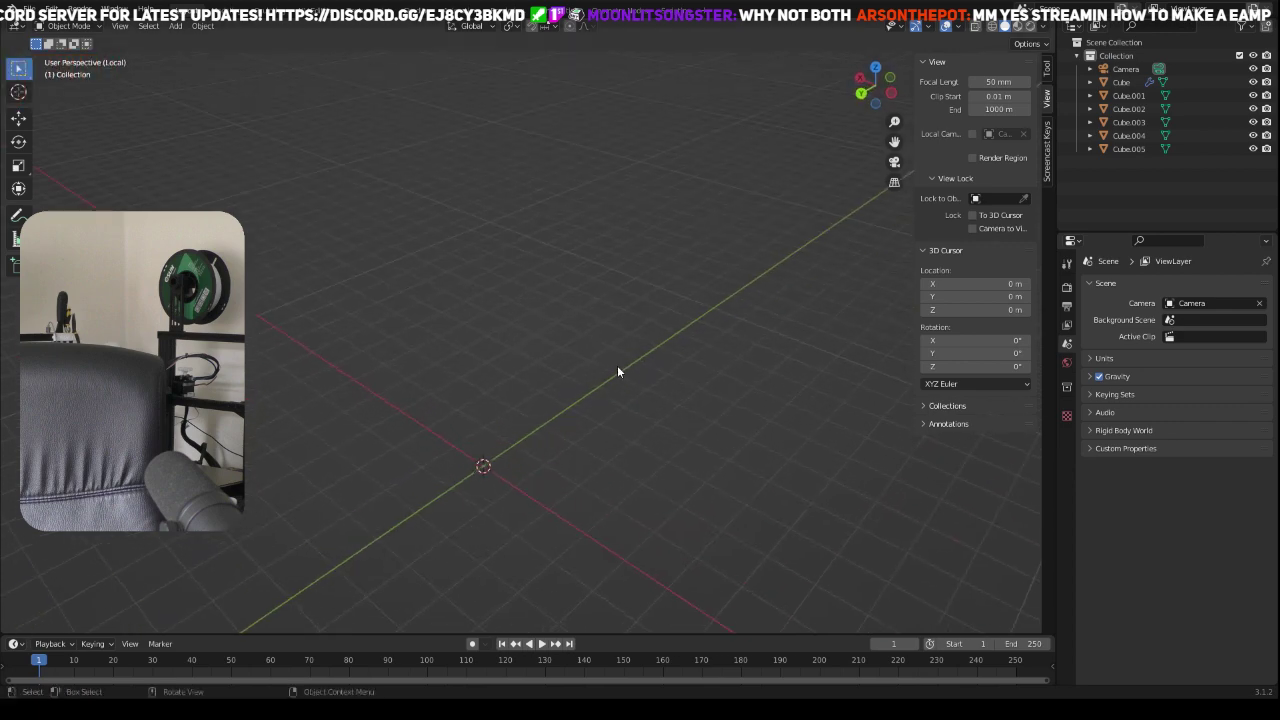
pyautogui.moveTo(617, 369); pyautogui.dragTo(551, 364, button='middle')
pyautogui.press('KP_Divide')
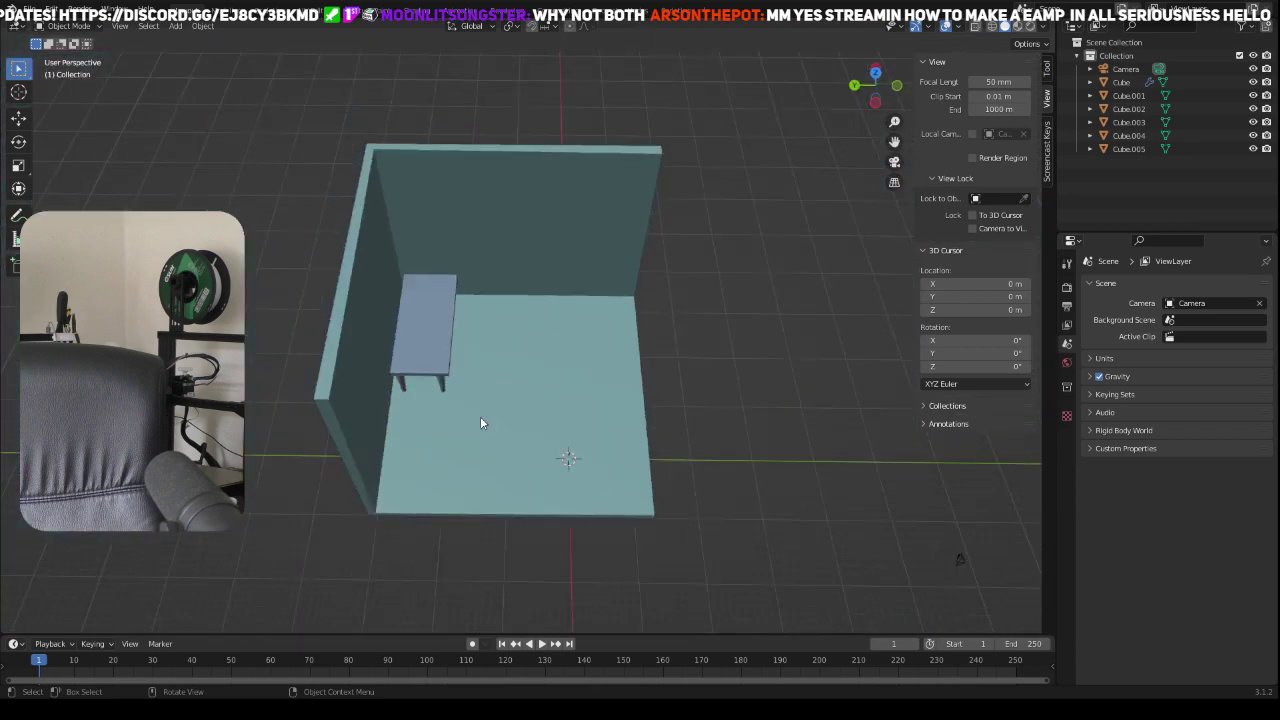
pyautogui.moveTo(480, 423); pyautogui.dragTo(370, 359, button='middle')
pyautogui.click(29, 8)
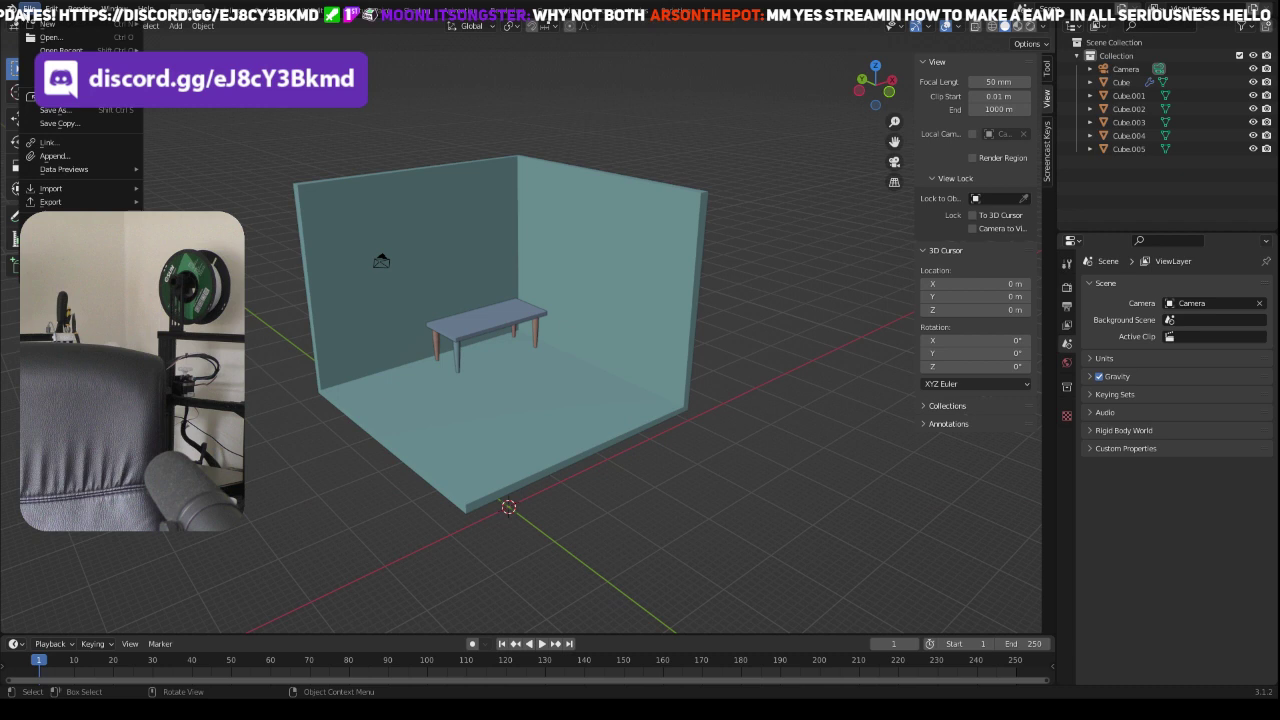
pyautogui.click(58, 42)
pyautogui.click(745, 372)
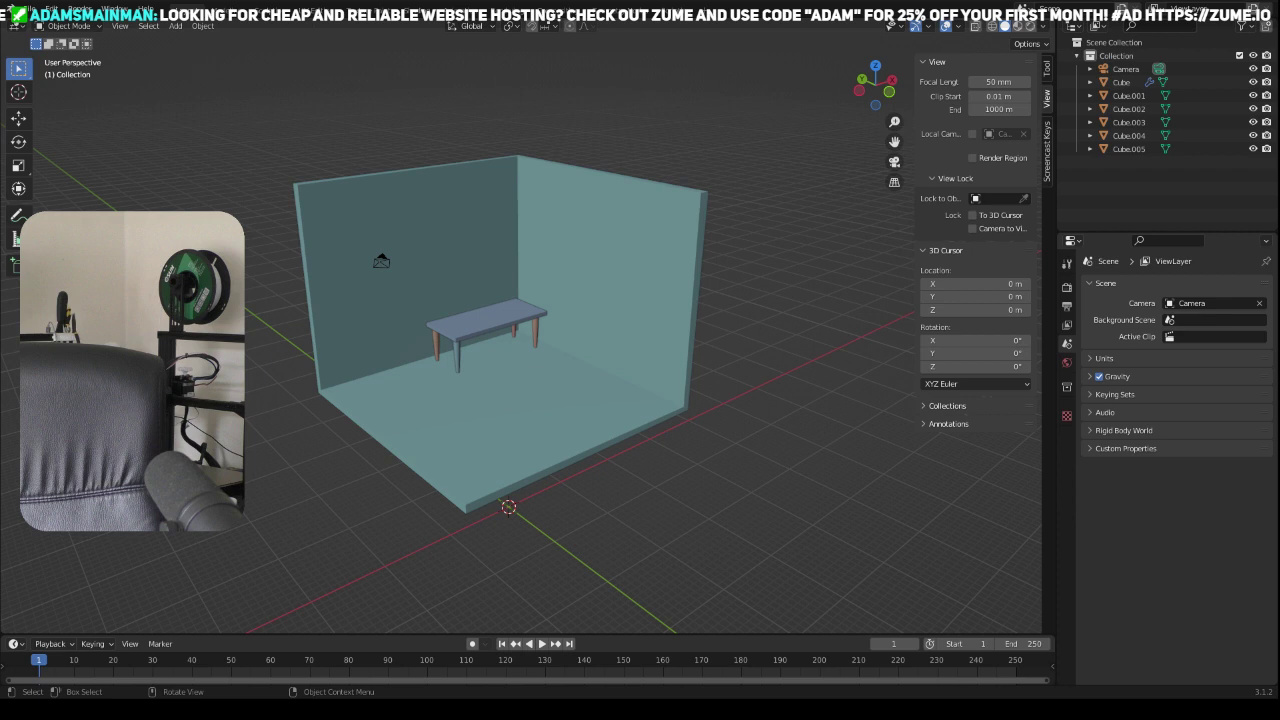
# Step: Open the recent file newroom30.blend
pyautogui.click(30, 9)
pyautogui.moveTo(57, 52)
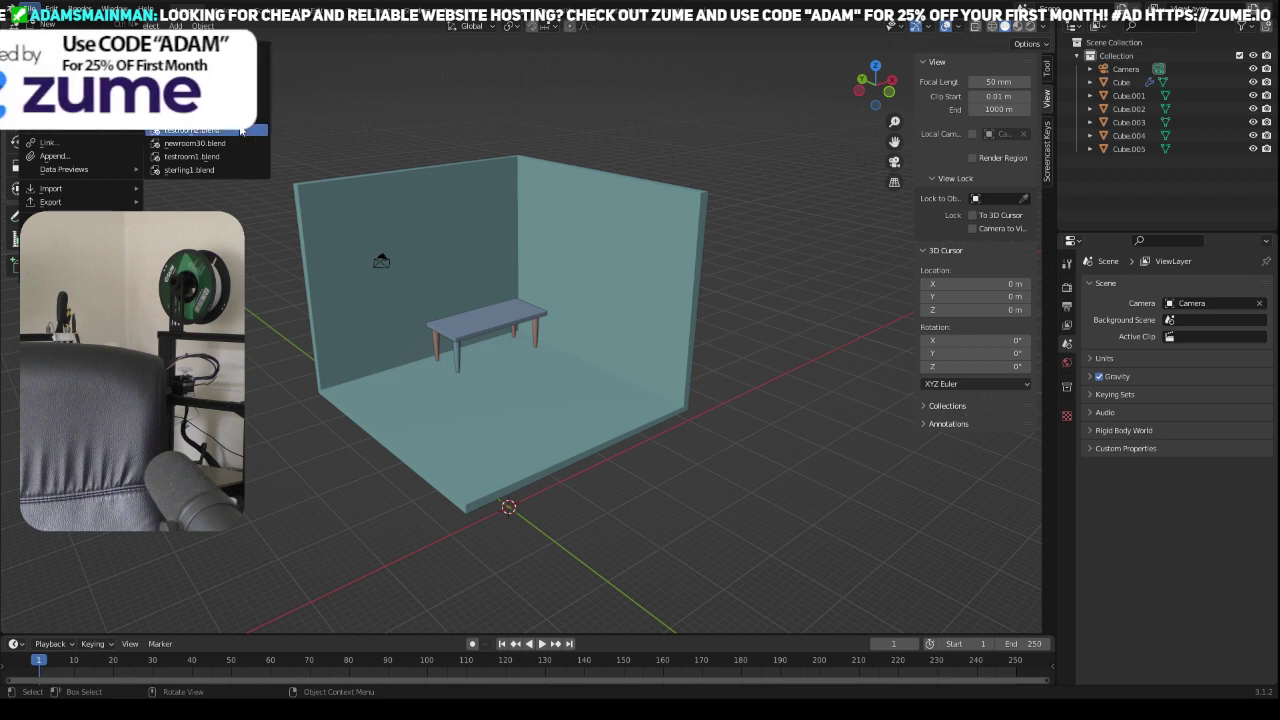
pyautogui.press('Escape')
pyautogui.click(30, 9)
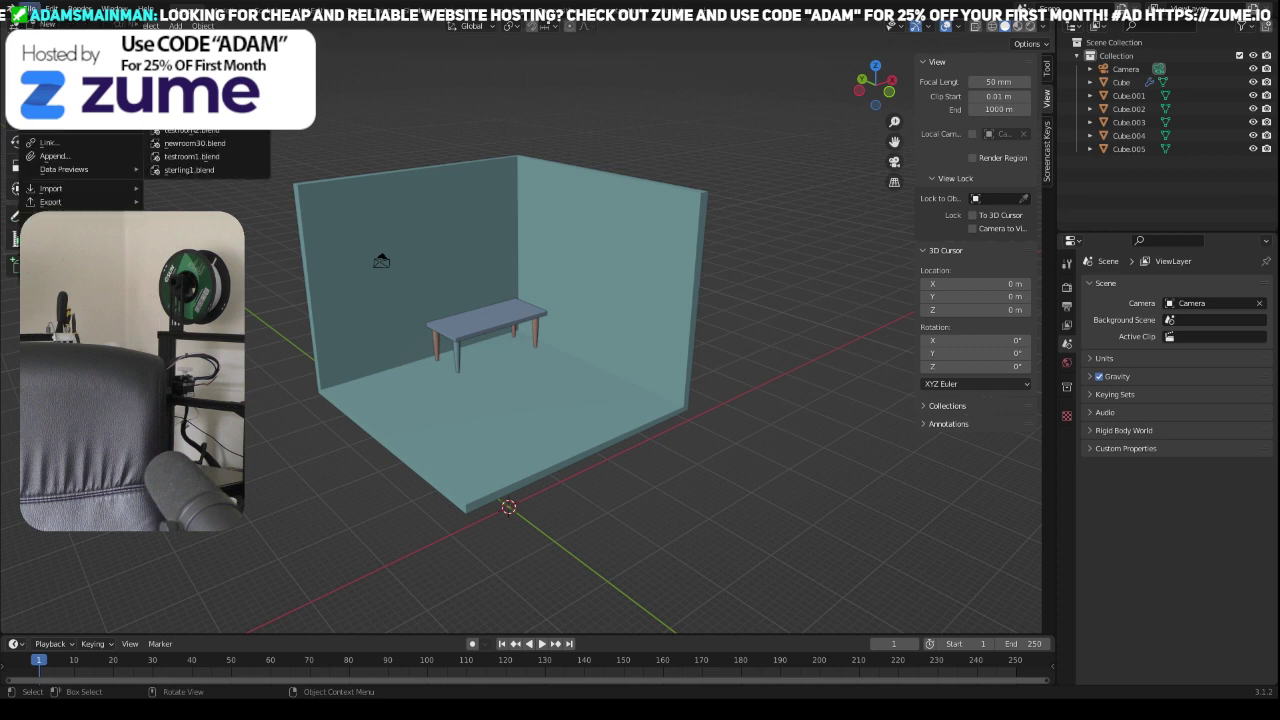
pyautogui.click(235, 148)
pyautogui.click(606, 376)
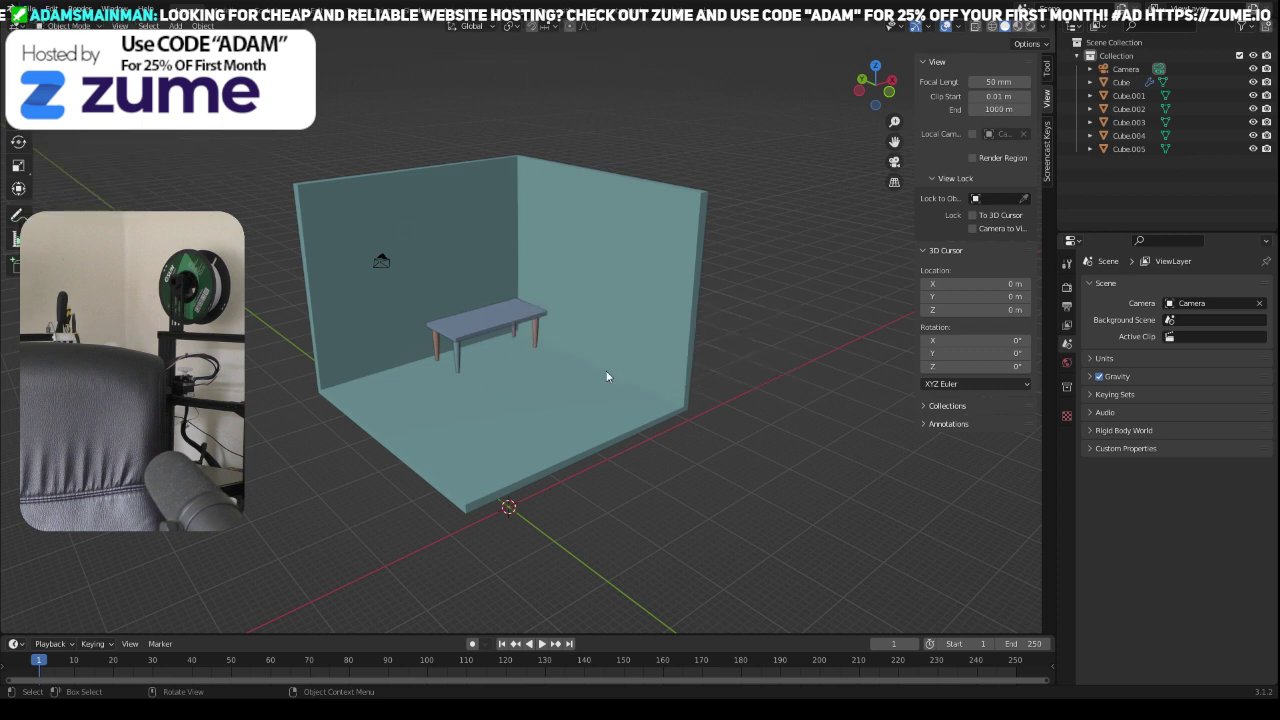
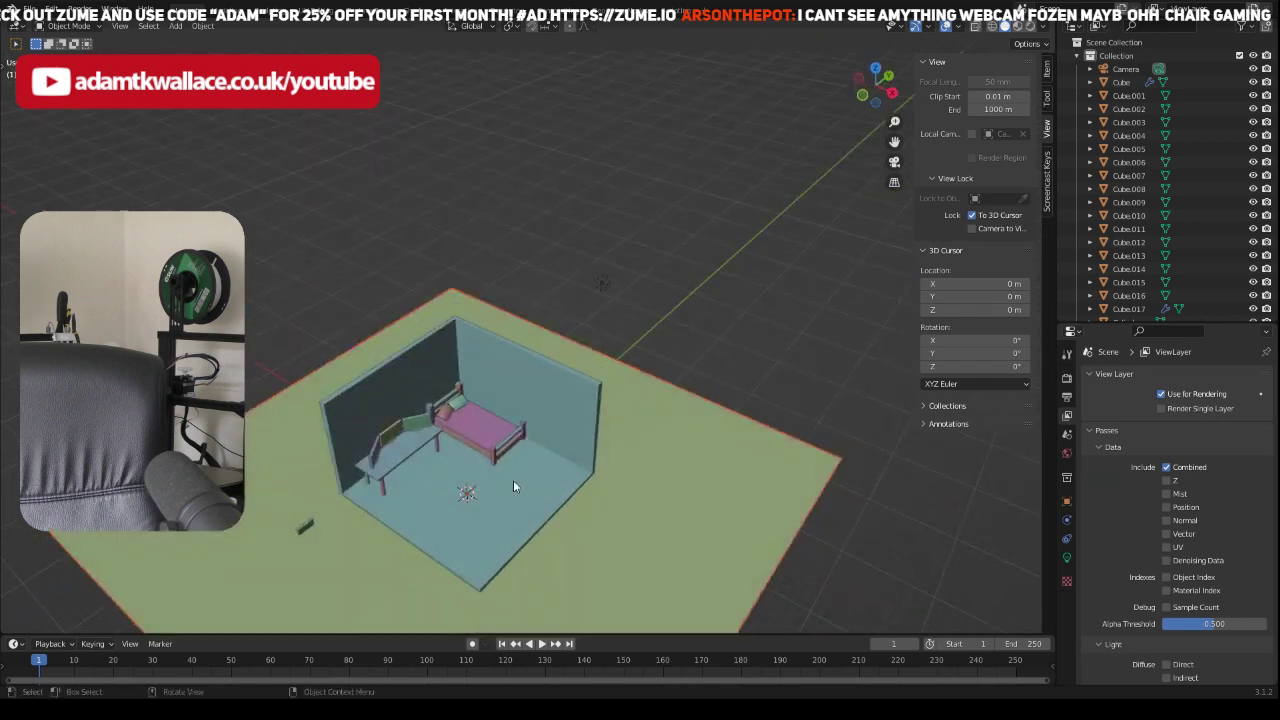
# Step: Select both pillows on the bed and lower them about 0.45 m along Z onto the mattress
pyautogui.moveTo(576, 269); pyautogui.dragTo(468, 479, button='middle')
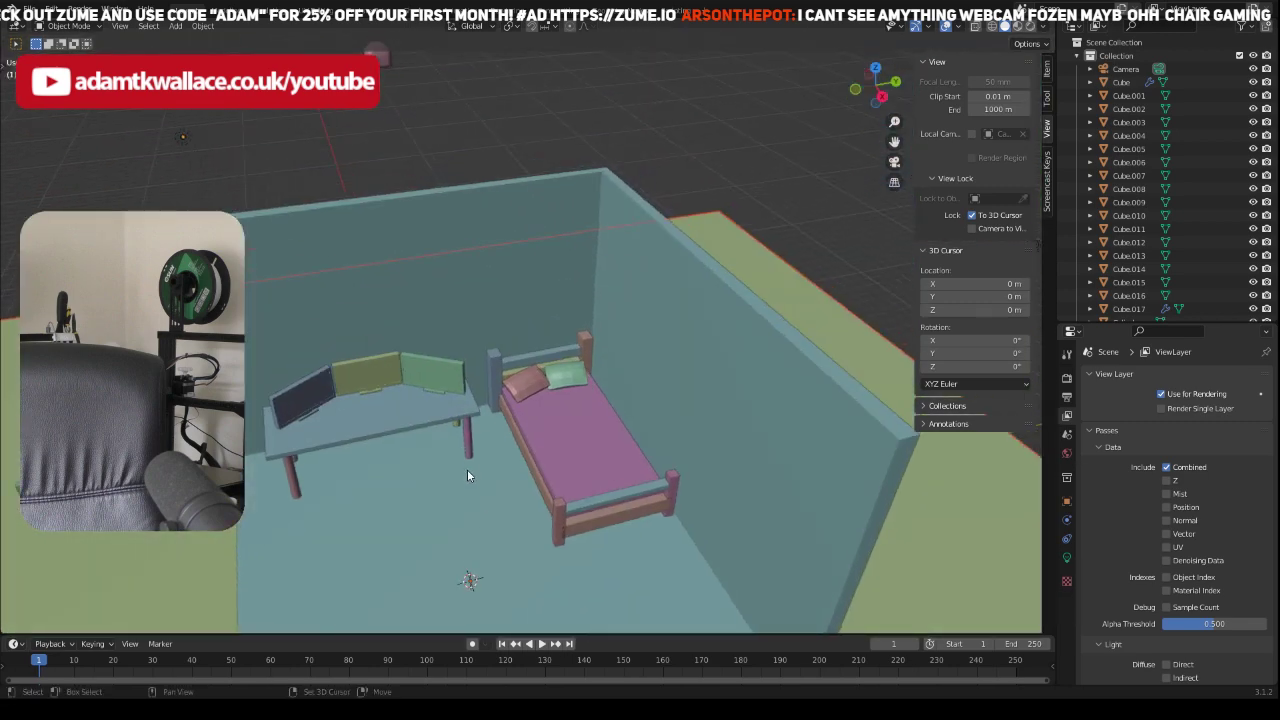
pyautogui.scroll(4, 467, 479)
pyautogui.click(602, 242)
pyautogui.moveTo(614, 300); pyautogui.dragTo(540, 380, button='middle')
pyautogui.keyDown('shift'); pyautogui.click(510, 428); pyautogui.keyUp('shift')
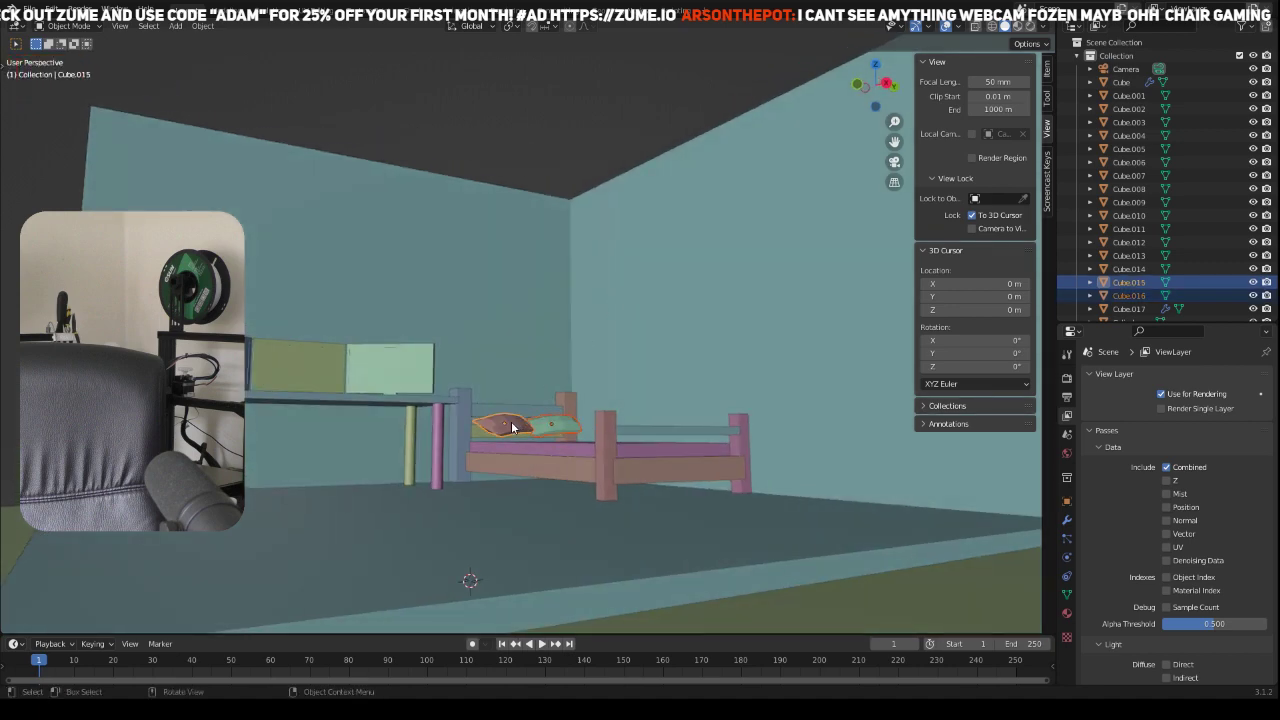
pyautogui.press('g')
pyautogui.press('z')
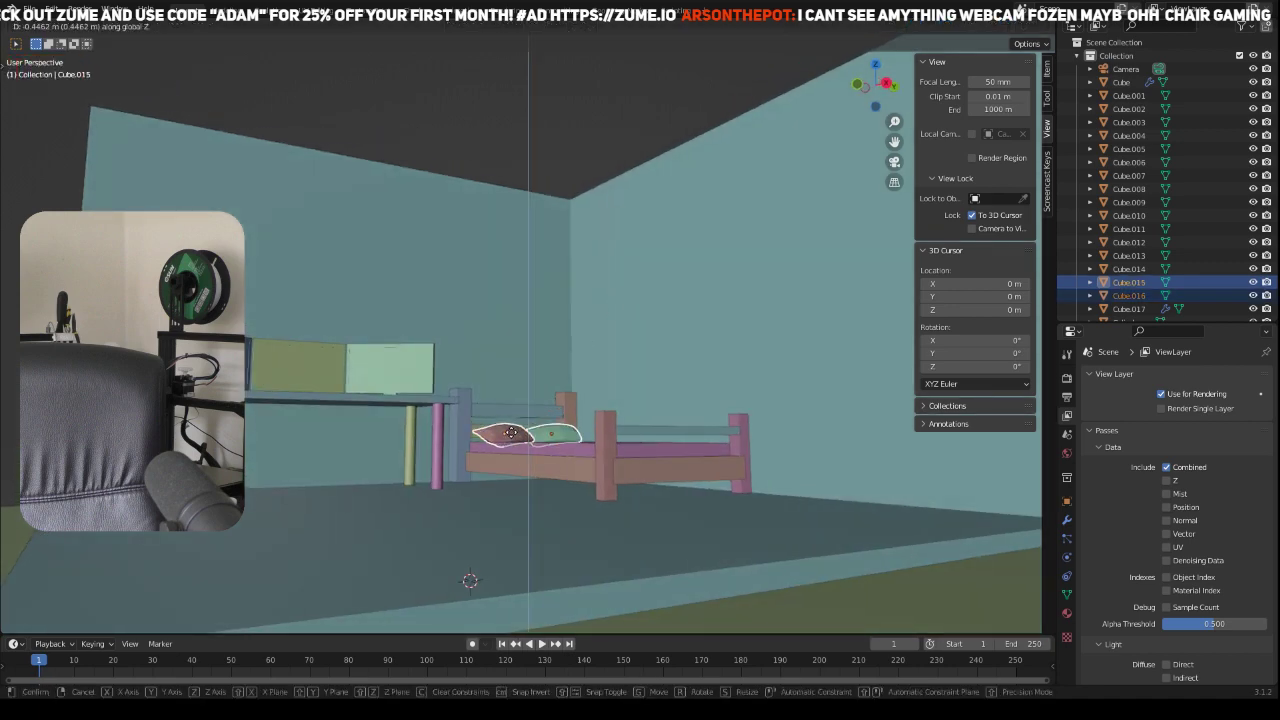
pyautogui.click(511, 433)
# Step: Try repositioning the reddish pillow and rotating it about the Z, X and Y axes
pyautogui.click(642, 353)
pyautogui.moveTo(642, 353); pyautogui.dragTo(611, 397, button='middle')
pyautogui.click(465, 318)
pyautogui.press('g')
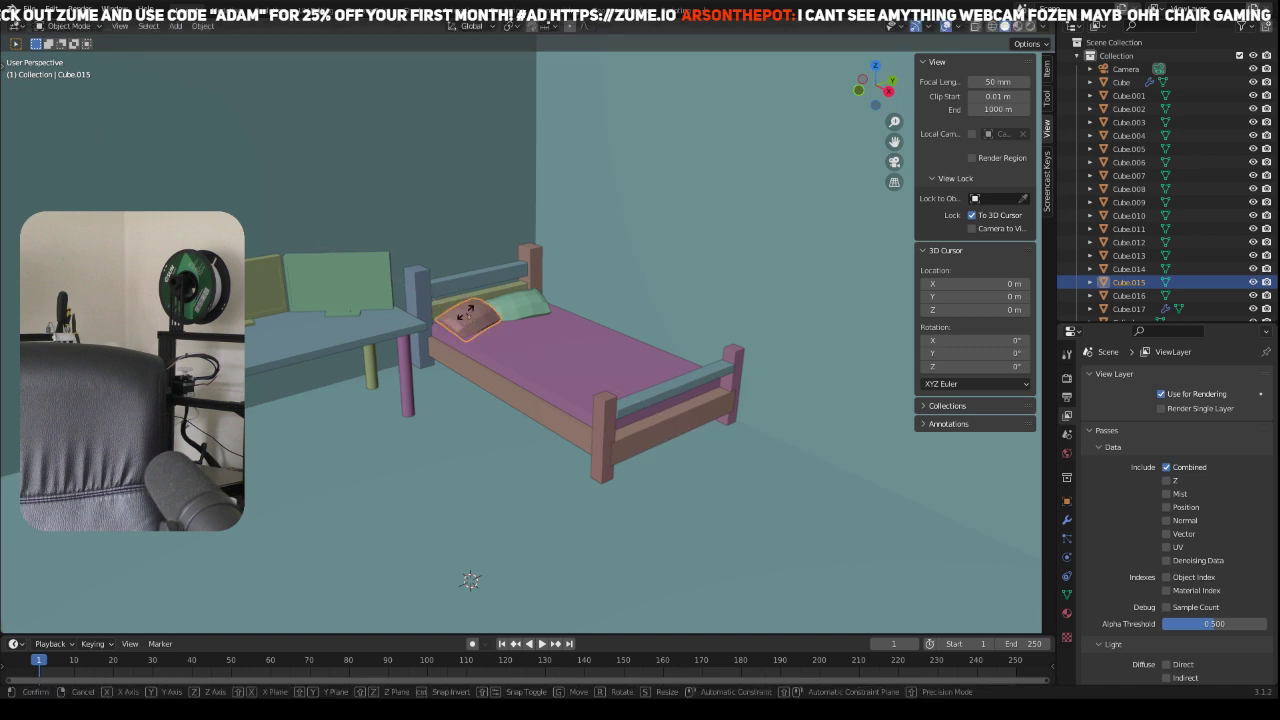
pyautogui.click(494, 300)
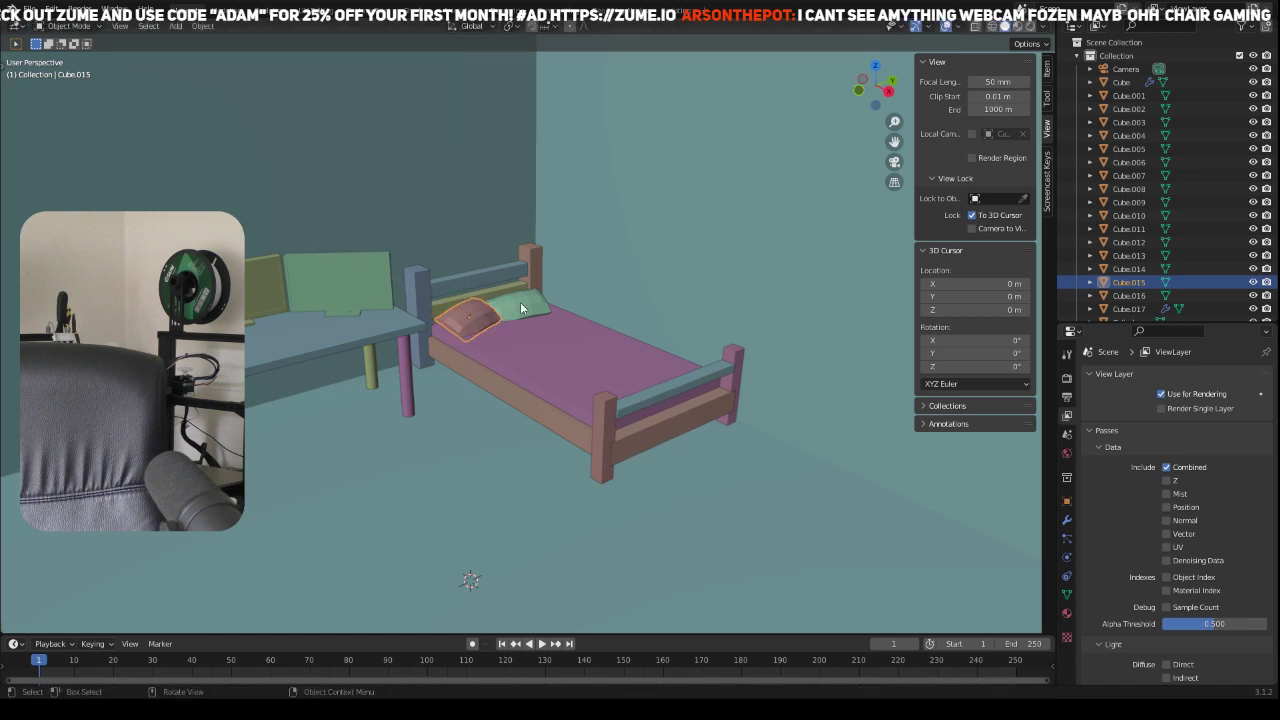
pyautogui.press('r')
pyautogui.press('z')
pyautogui.rightClick(456, 330)
pyautogui.press('r')
pyautogui.press('x')
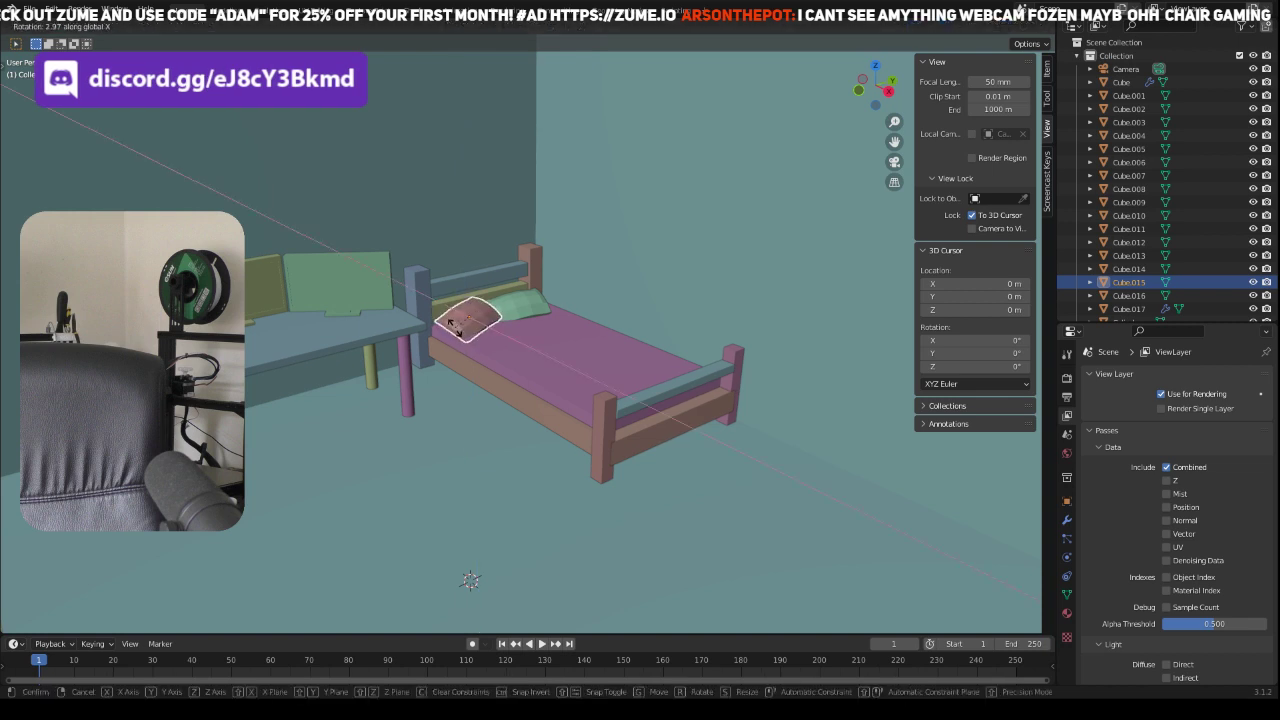
pyautogui.press('y')
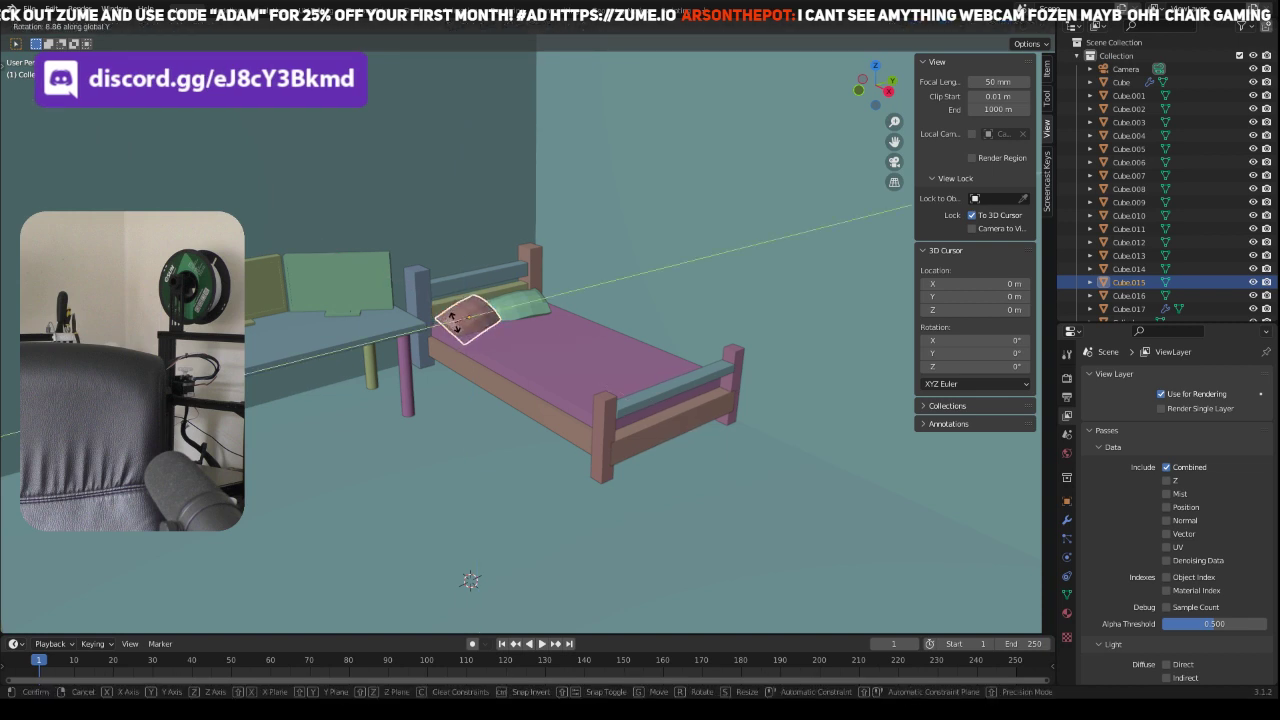
pyautogui.rightClick(454, 328)
pyautogui.click(615, 294)
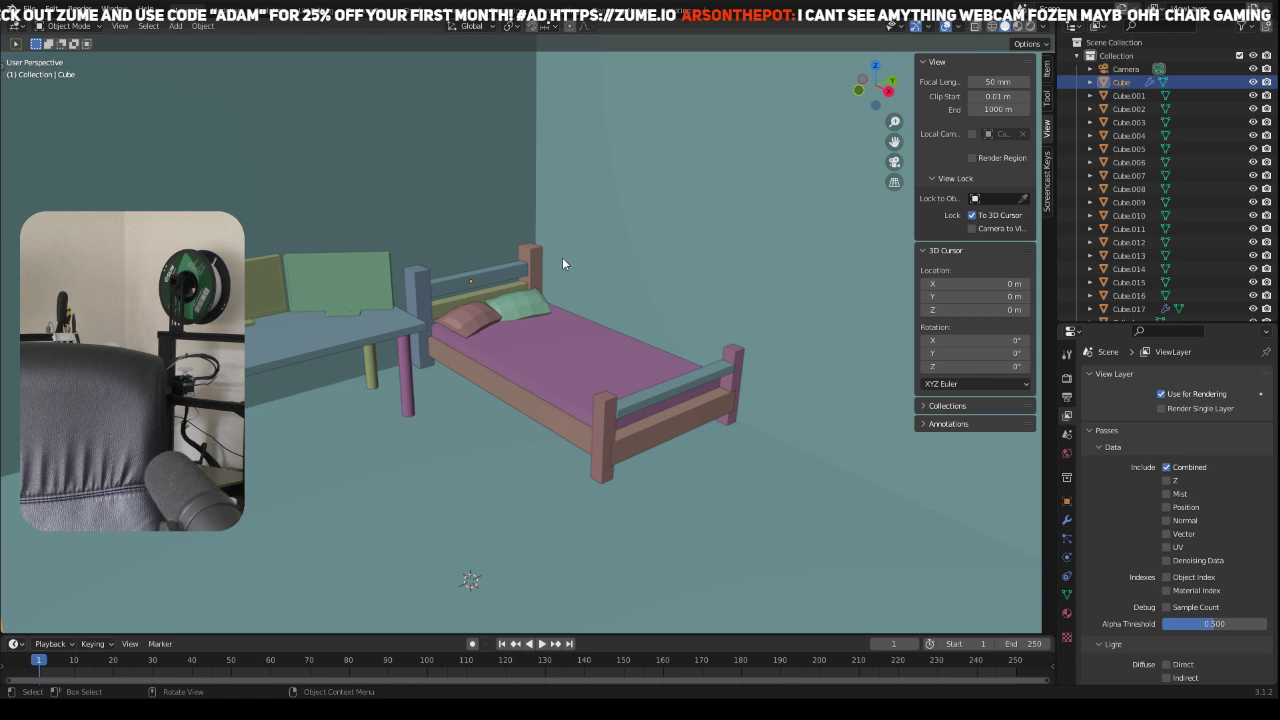
# Step: Isolate the pink rounded cube outside the room in local view and turn off the view lock to the 3D cursor
pyautogui.scroll(2, 562, 257)
pyautogui.keyDown('shift'); pyautogui.moveTo(145, 277); pyautogui.dragTo(745, 366, button='middle'); pyautogui.keyUp('shift')
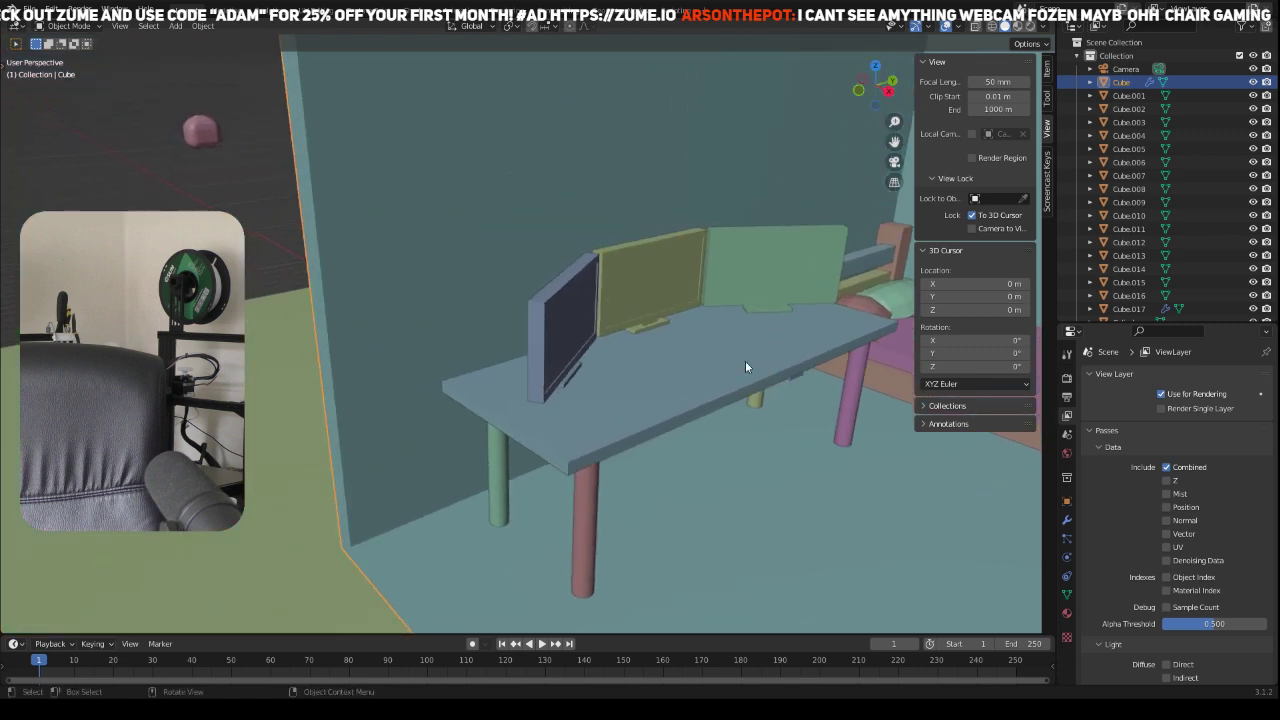
pyautogui.scroll(-4, 675, 312)
pyautogui.click(331, 206)
pyautogui.moveTo(331, 206)
pyautogui.mouseDown(button='middle')
pyautogui.moveTo(374, 222)
pyautogui.moveTo(338, 220)
pyautogui.mouseUp(button='middle')
pyautogui.scroll(-4, 300, 220)
pyautogui.scroll(2, 417, 340)
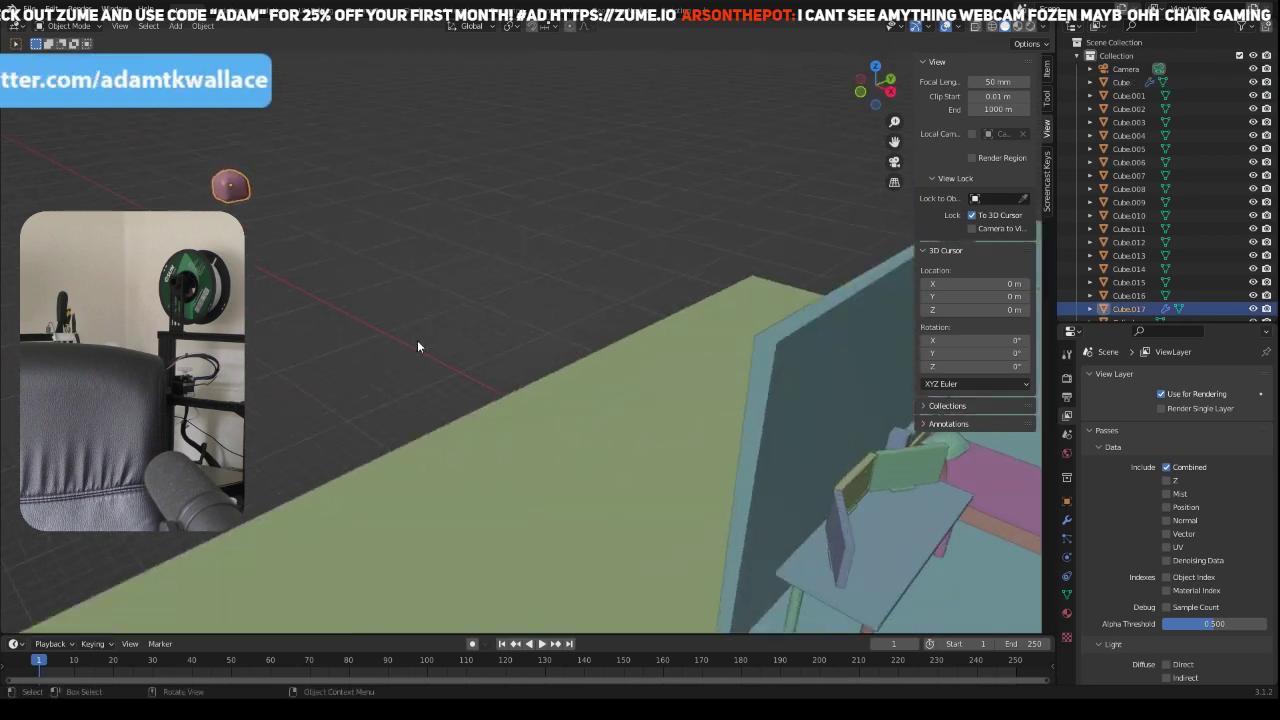
pyautogui.press('KP_Divide')
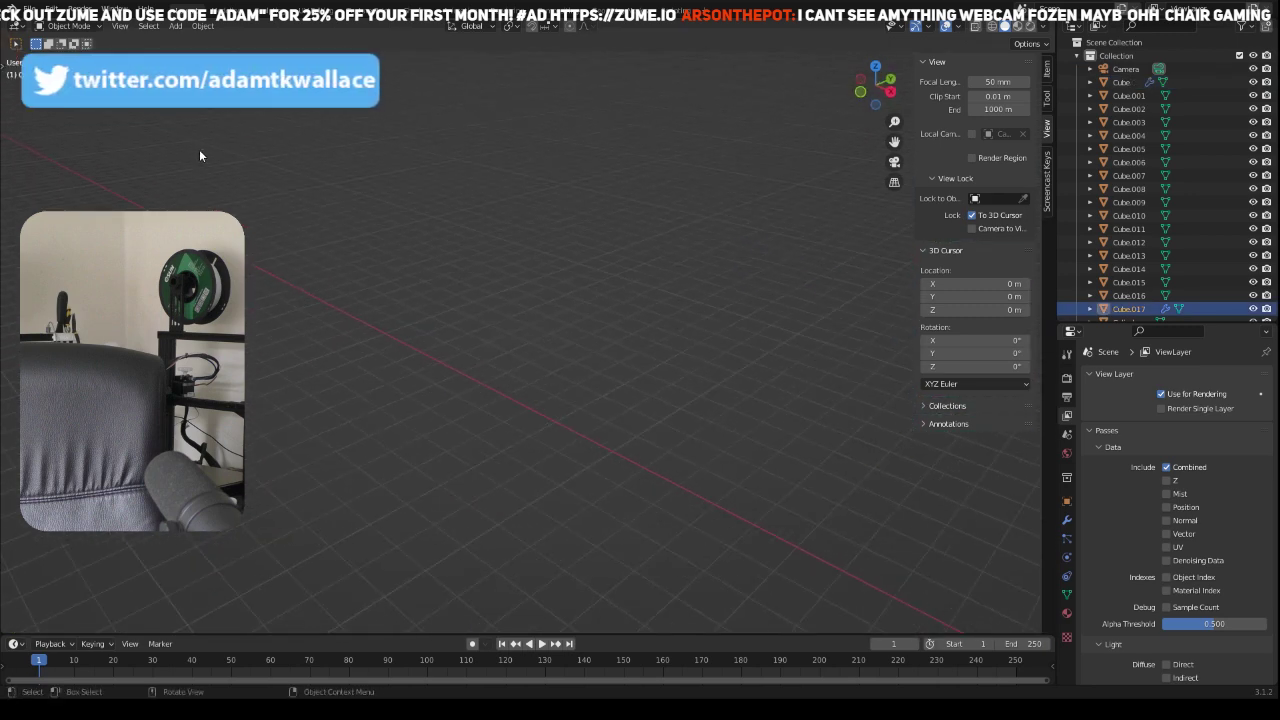
pyautogui.scroll(3, 220, 183)
pyautogui.keyDown('shift'); pyautogui.moveTo(303, 217); pyautogui.dragTo(955, 213, button='middle'); pyautogui.keyUp('shift')
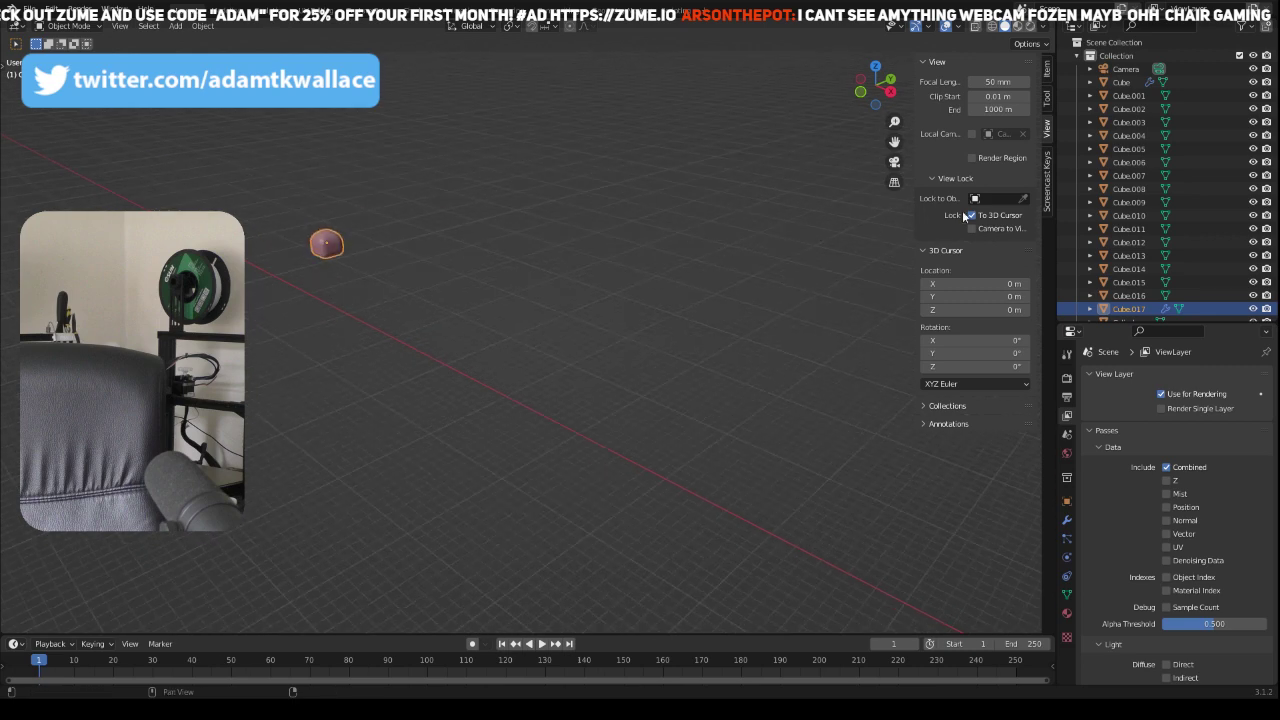
pyautogui.click(970, 216)
# Step: Examine the isolated rounded cube from several sides and leave local view
pyautogui.moveTo(428, 362); pyautogui.dragTo(553, 377, button='middle')
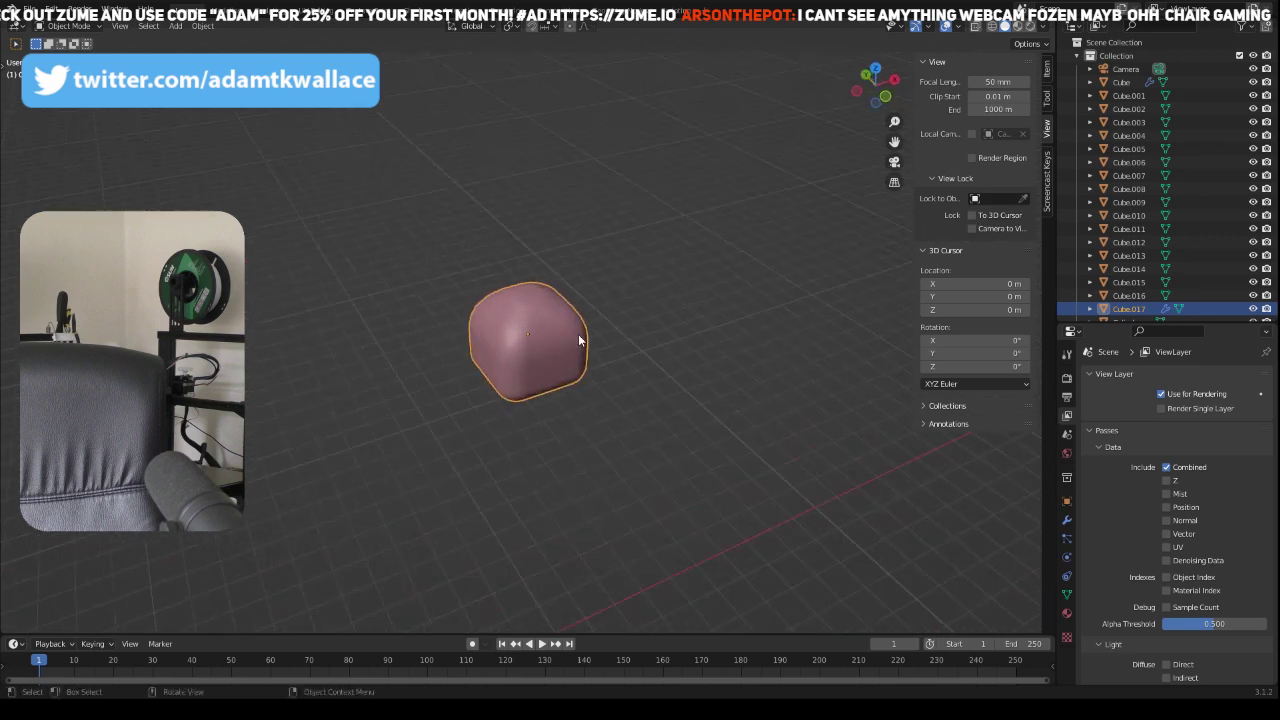
pyautogui.scroll(6, 580, 365)
pyautogui.moveTo(592, 448); pyautogui.dragTo(846, 380, button='middle')
pyautogui.moveTo(640, 354); pyautogui.dragTo(548, 420, button='middle')
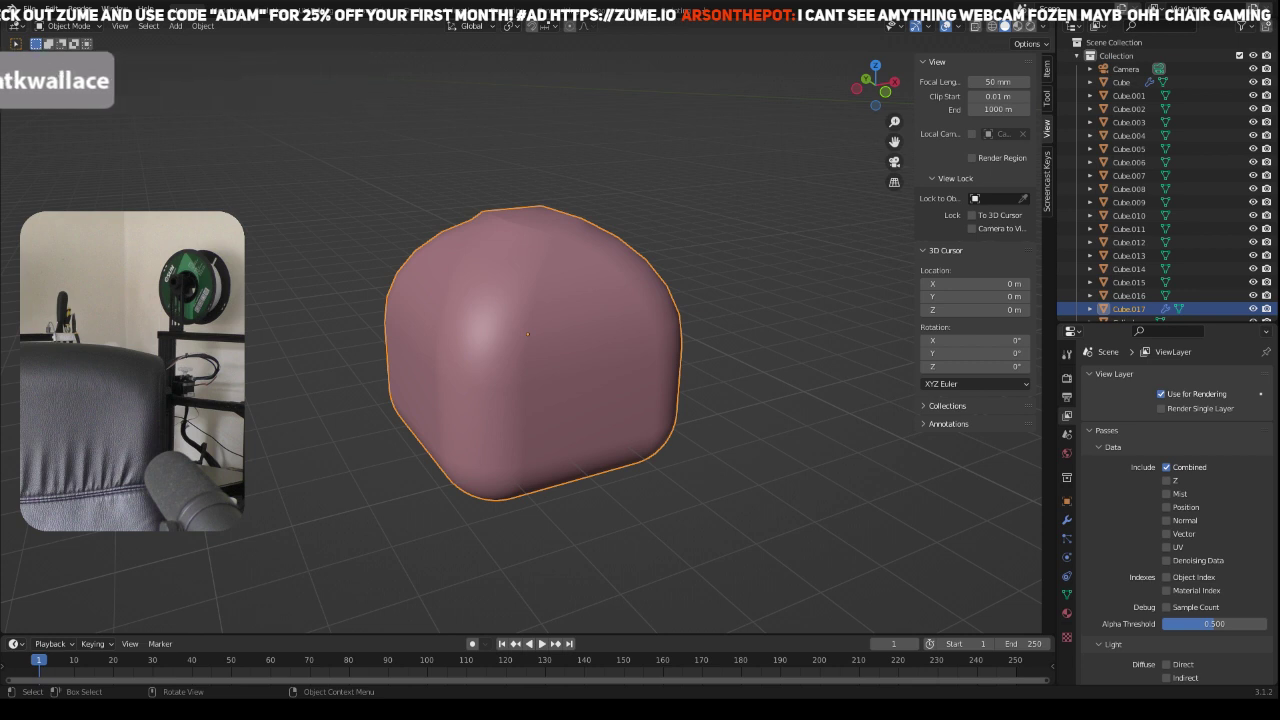
pyautogui.click(275, 424)
pyautogui.press('.')
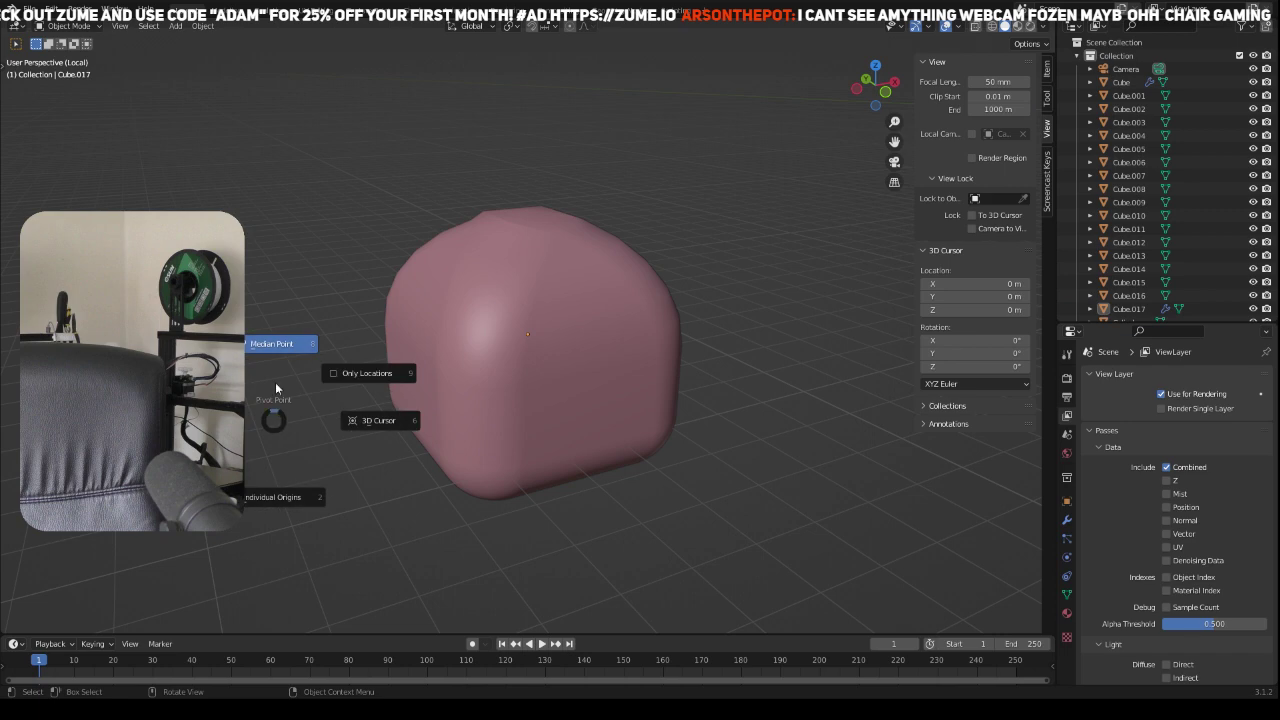
pyautogui.press('/')
# Step: Look through the camera and set its focal length to 52 mm and its sensor size to 39 mm
pyautogui.scroll(-6, 284, 190)
pyautogui.moveTo(414, 400); pyautogui.dragTo(430, 340, button='middle')
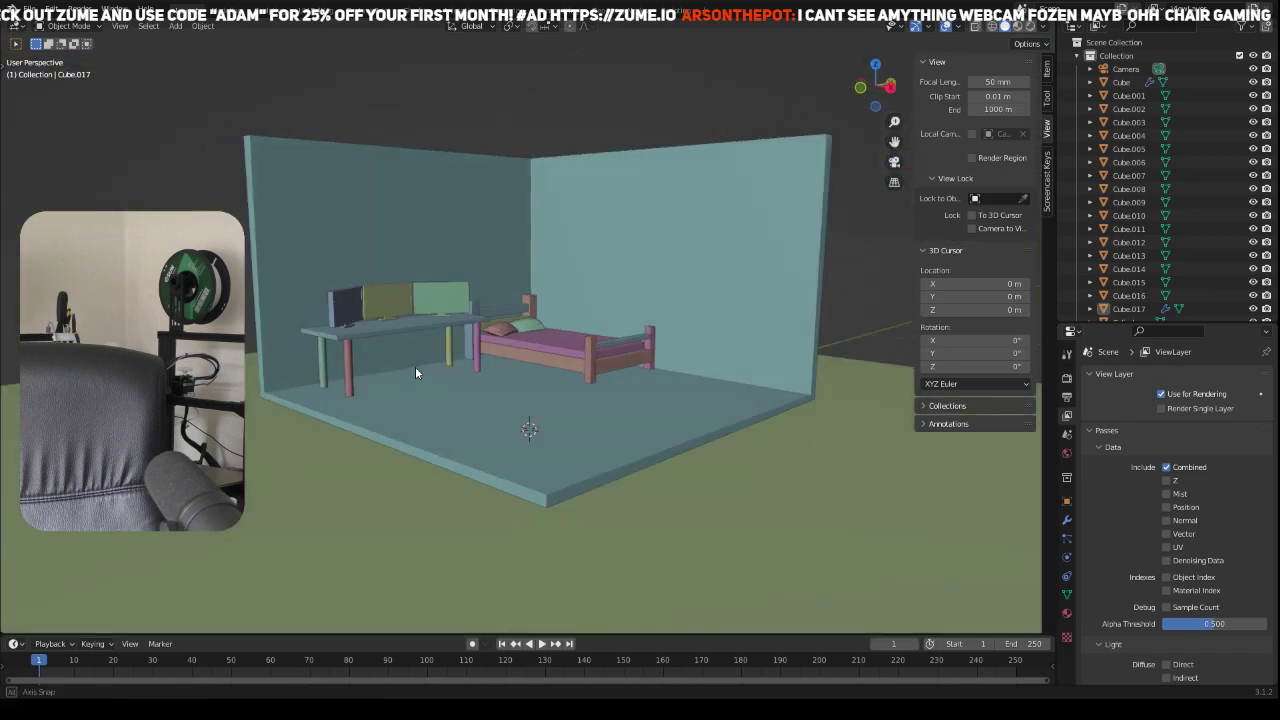
pyautogui.scroll(3, 379, 347)
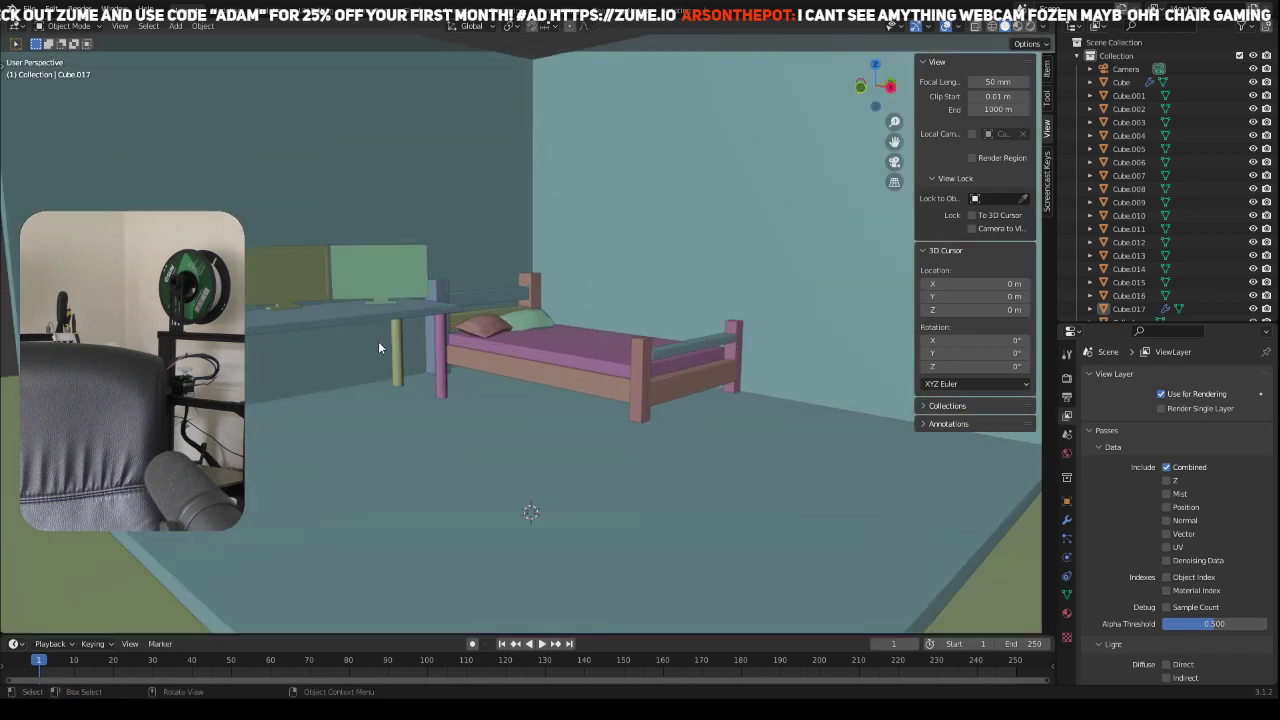
pyautogui.scroll(-5, 395, 333)
pyautogui.press('KP_0')
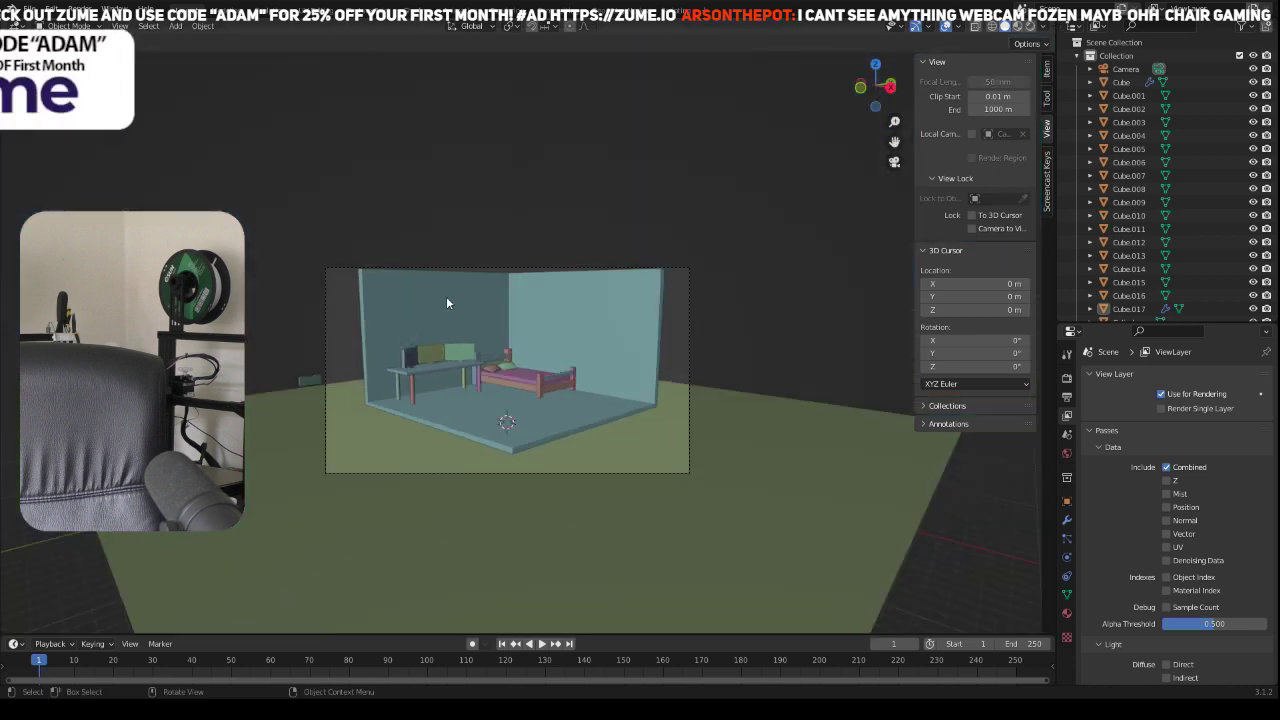
pyautogui.click(688, 400)
pyautogui.click(1066, 557)
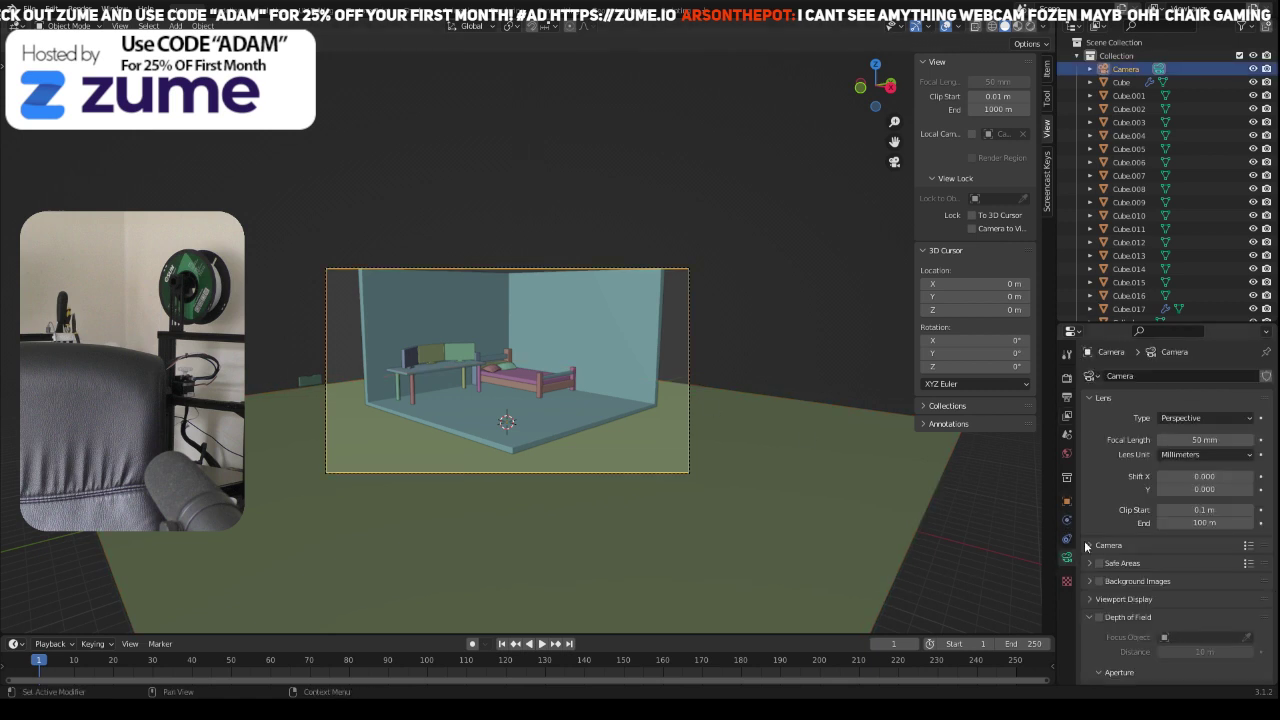
pyautogui.moveTo(1204, 439)
pyautogui.mouseDown()
pyautogui.moveTo(1190, 439)
pyautogui.moveTo(1212, 439)
pyautogui.mouseUp()
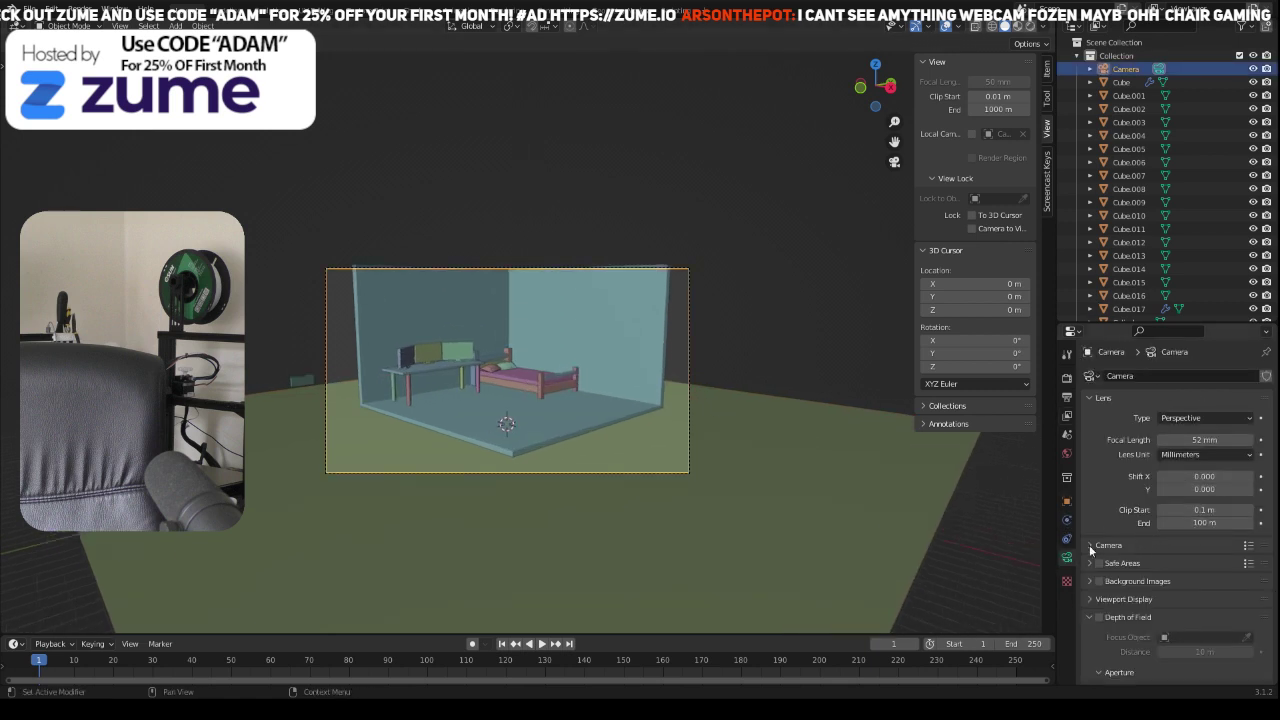
pyautogui.click(1089, 545)
pyautogui.moveTo(1204, 580); pyautogui.dragTo(1216, 580)
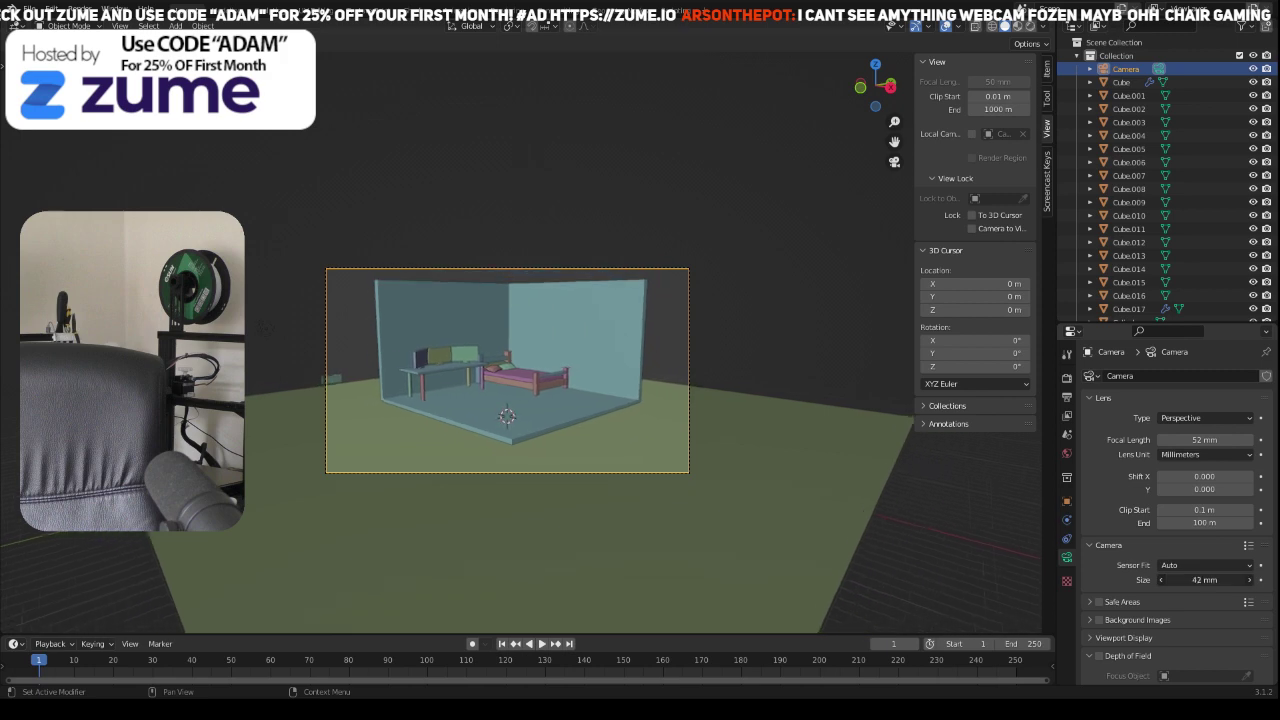
# Step: Lock the camera to the view and orbit it to look down on the room from a higher angle
pyautogui.press('KP_0')
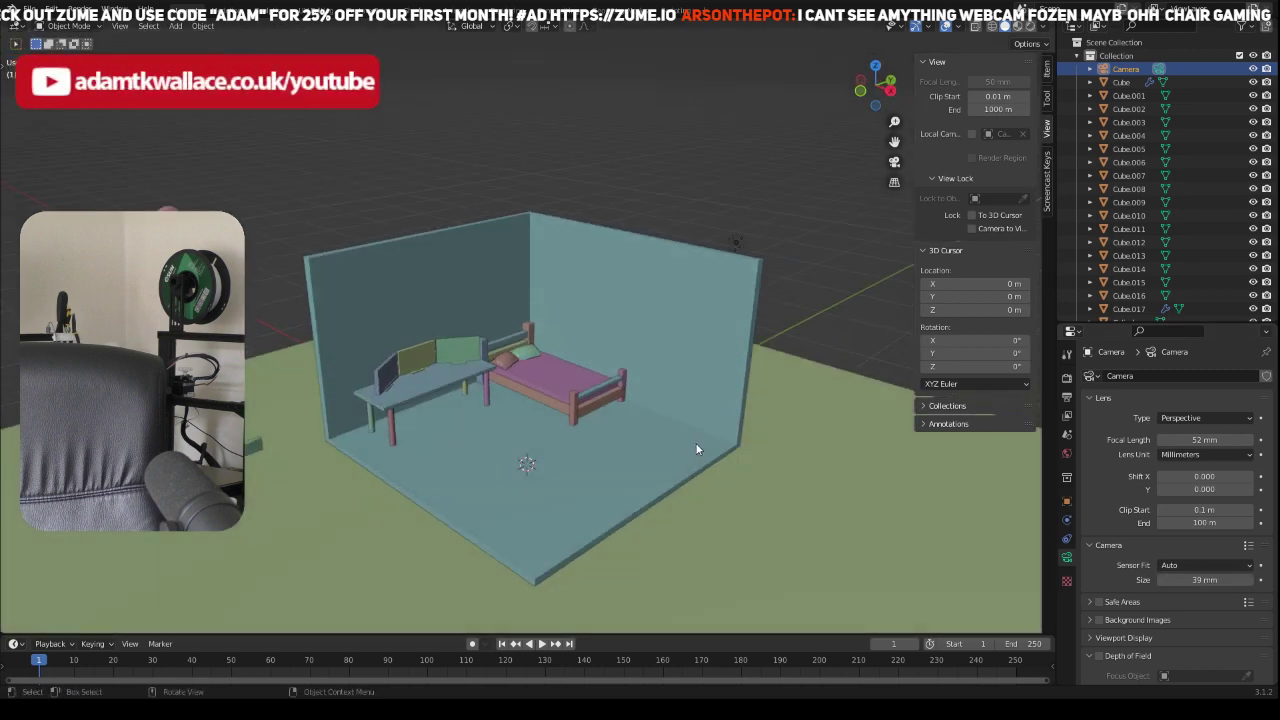
pyautogui.press('KP_0')
pyautogui.click(971, 228)
pyautogui.moveTo(644, 330); pyautogui.dragTo(603, 354, button='middle')
# Step: Set the camera's focal length to 47 mm and its sensor size to 52 mm, trying the Horizontal sensor fit before returning to Auto
pyautogui.moveTo(1206, 440)
pyautogui.mouseDown()
pyautogui.moveTo(1170, 440)
pyautogui.moveTo(1190, 440)
pyautogui.mouseUp()
pyautogui.moveTo(1205, 579)
pyautogui.mouseDown()
pyautogui.moveTo(1240, 579)
pyautogui.moveTo(1205, 572)
pyautogui.mouseUp()
pyautogui.click(1208, 566)
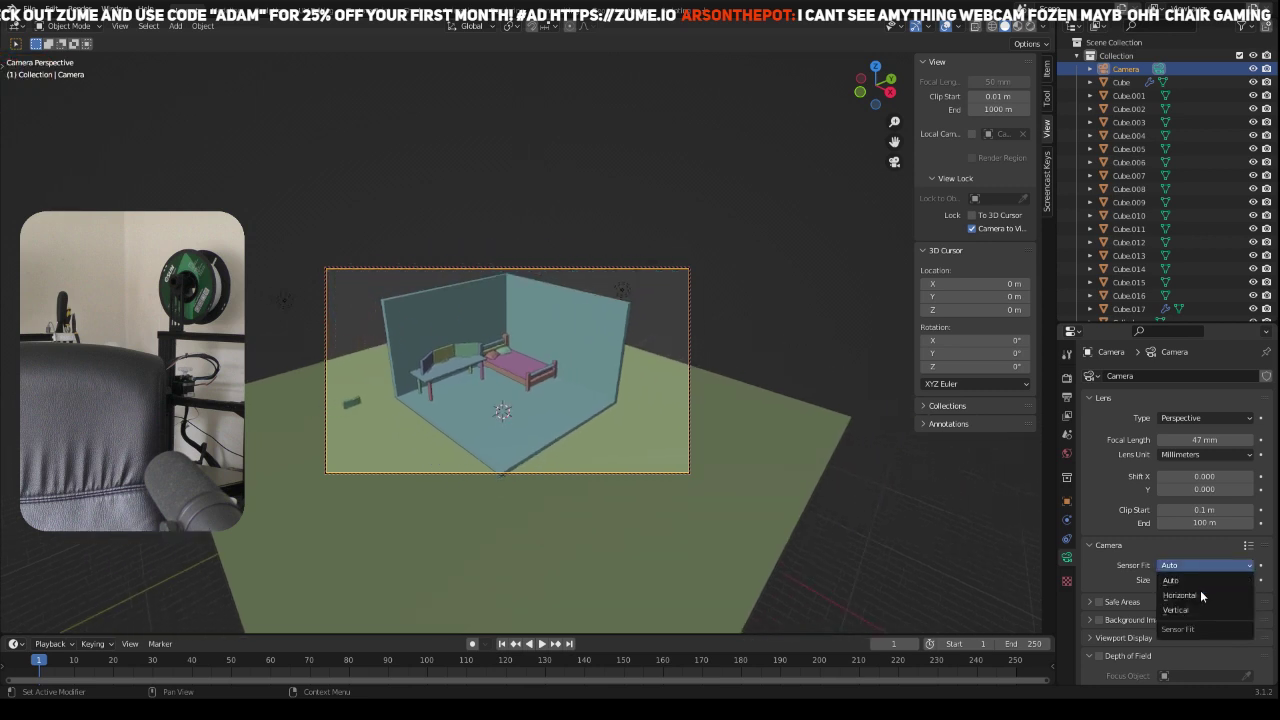
pyautogui.click(1201, 594)
pyautogui.click(1201, 566)
pyautogui.click(1201, 581)
pyautogui.moveTo(1201, 585); pyautogui.dragTo(1242, 585)
# Step: Apply the Arri Alexa Mini & SXT sensor preset to the camera and set the sensor width to 44.9 mm
pyautogui.click(1247, 546)
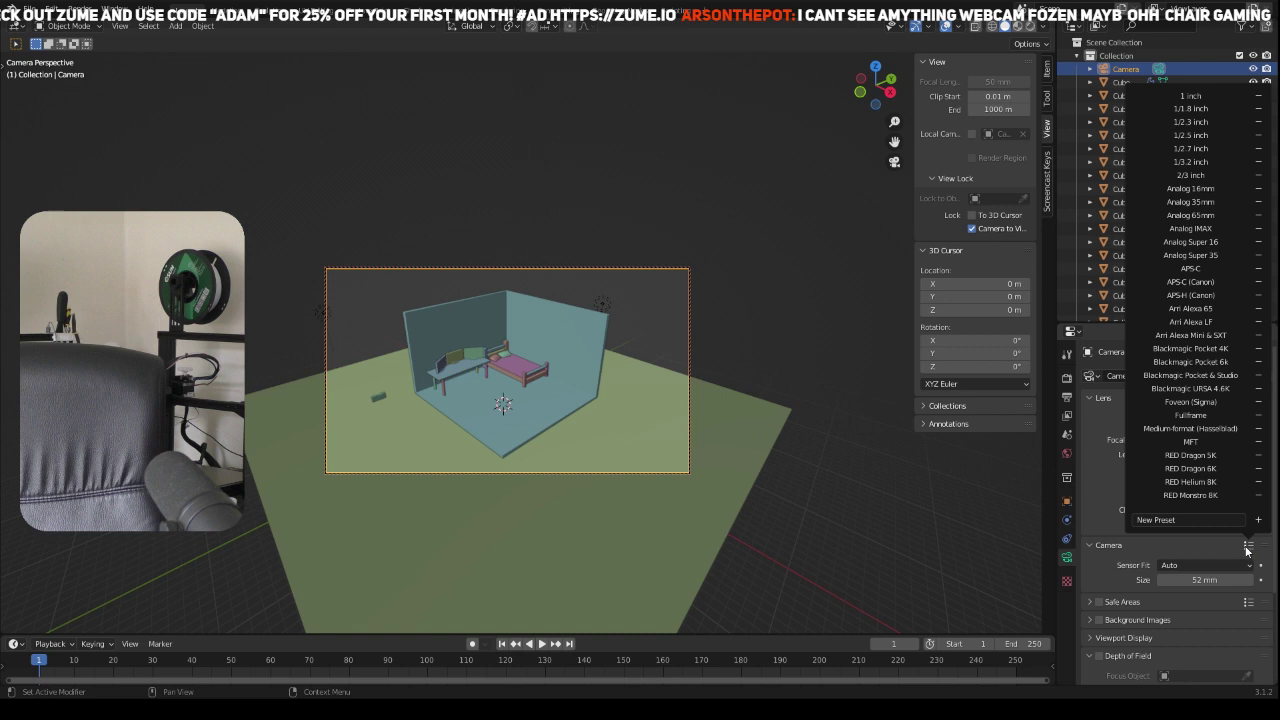
pyautogui.click(1200, 338)
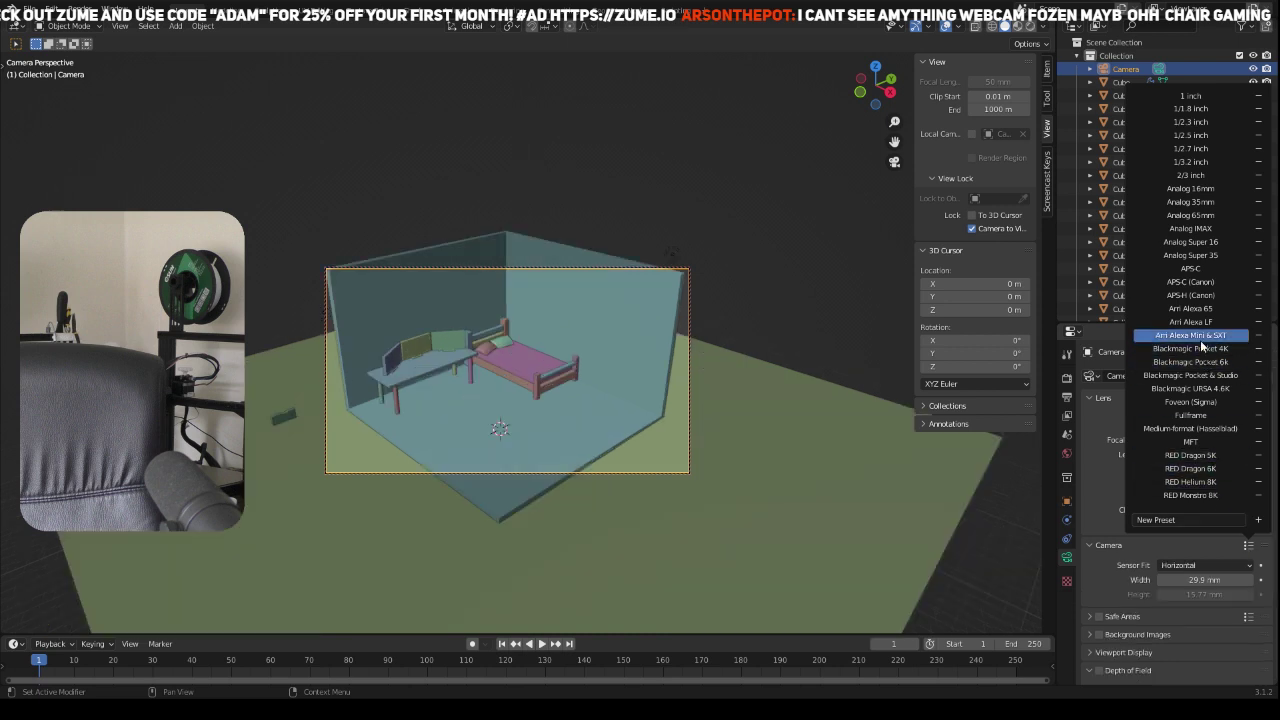
pyautogui.moveTo(1201, 580); pyautogui.dragTo(1253, 580)
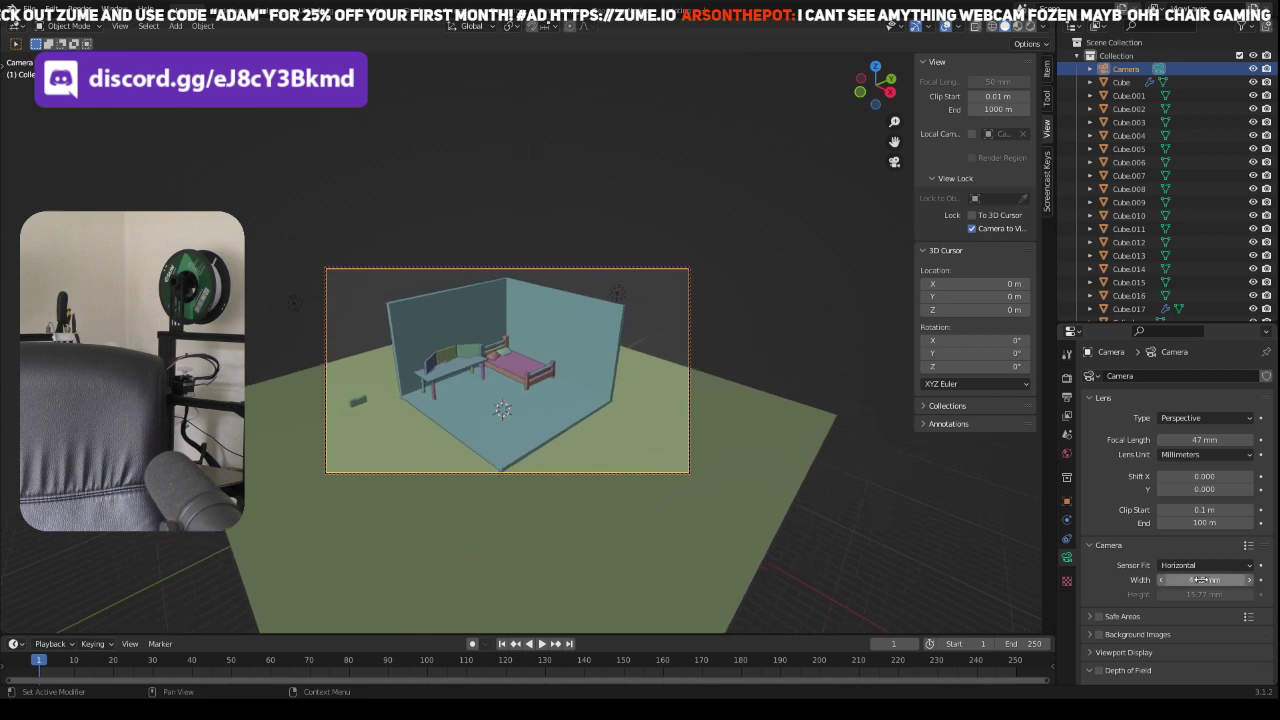
# Step: Scale the green ground plane up to roughly twice its size so it fills the camera frame's width
pyautogui.click(708, 422)
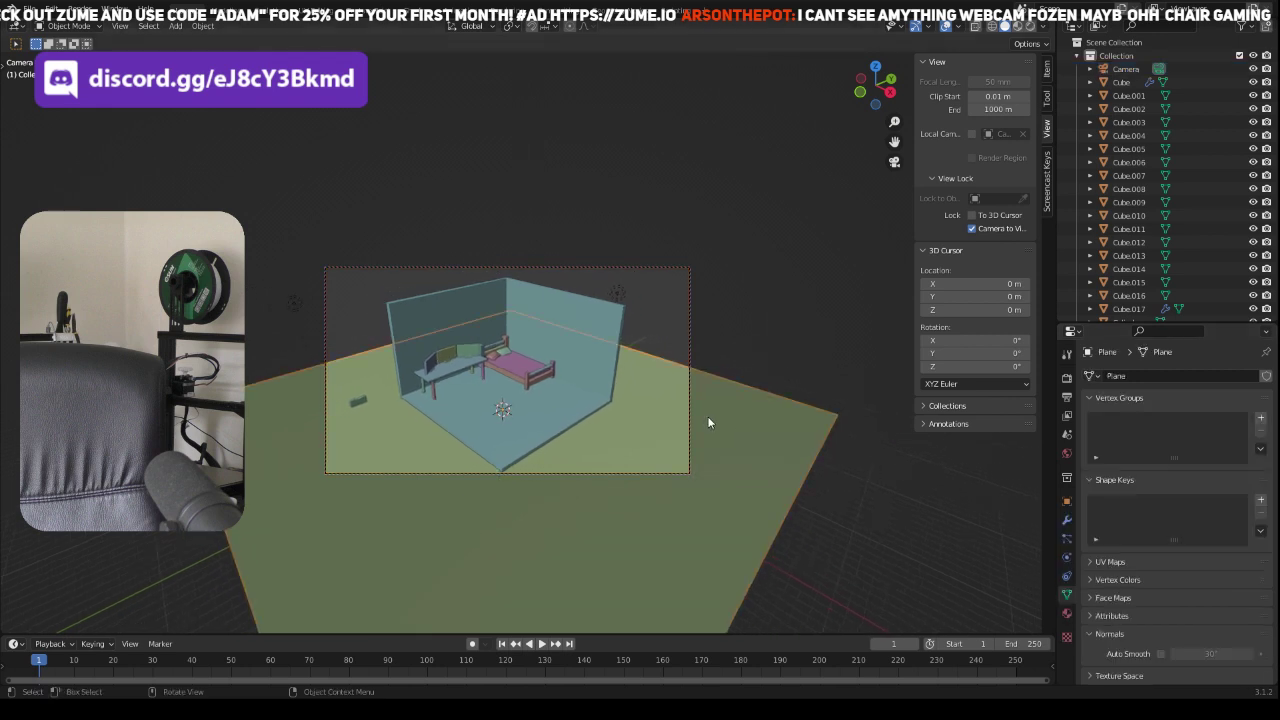
pyautogui.press('g')
pyautogui.rightClick(701, 393)
pyautogui.press('x')
pyautogui.press('Escape')
pyautogui.press('s')
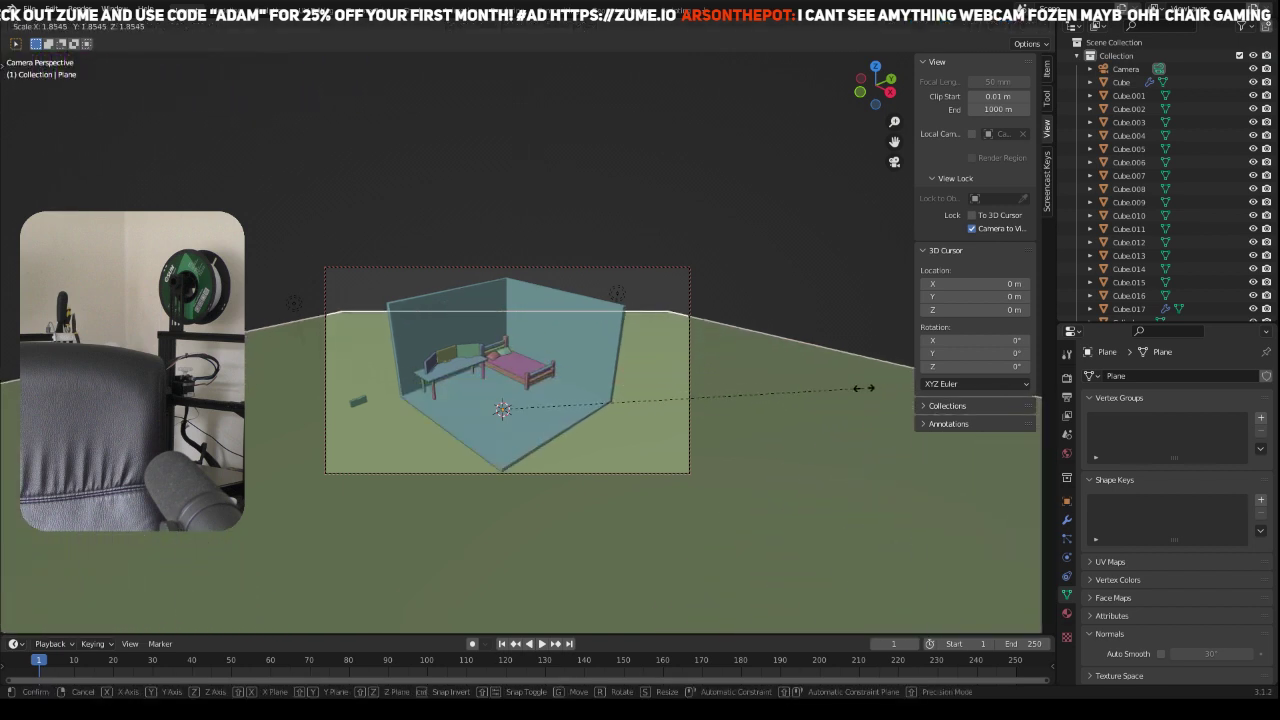
pyautogui.click(892, 390)
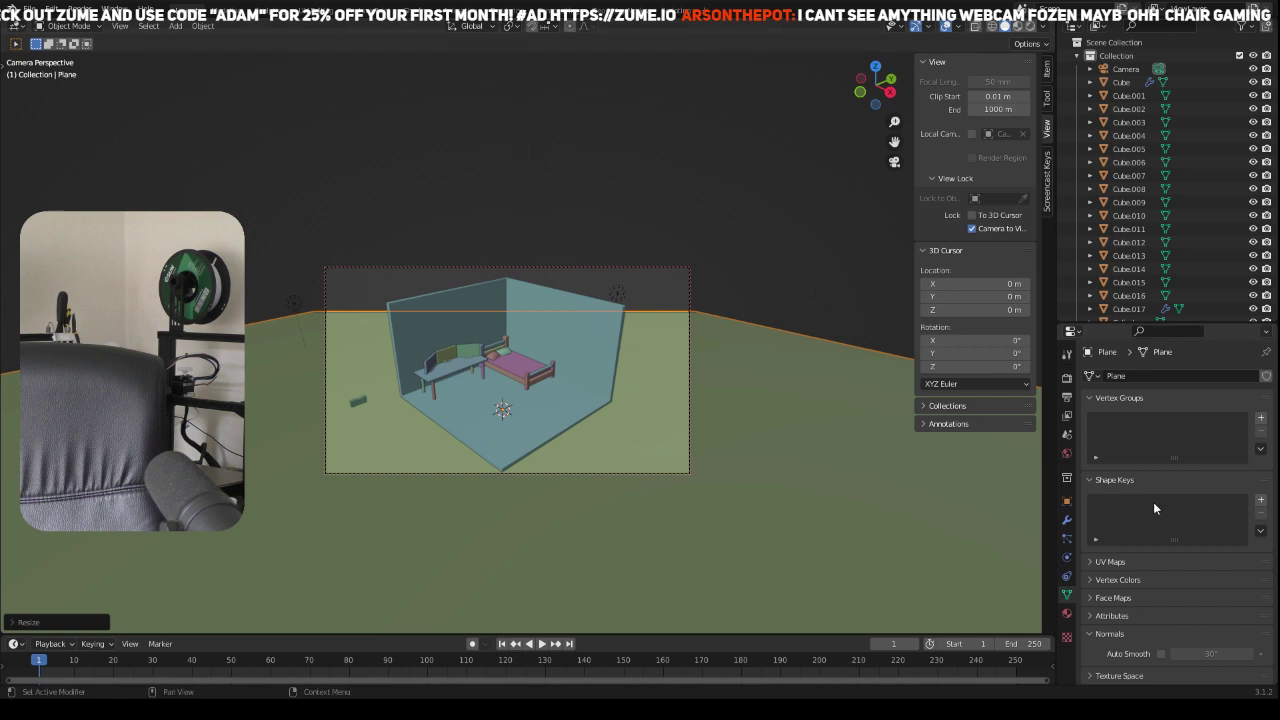
# Step: Select the camera and set its focal length to 62 mm and its sensor width to 53.9 mm
pyautogui.click(688, 407)
pyautogui.click(790, 208)
pyautogui.click(685, 272)
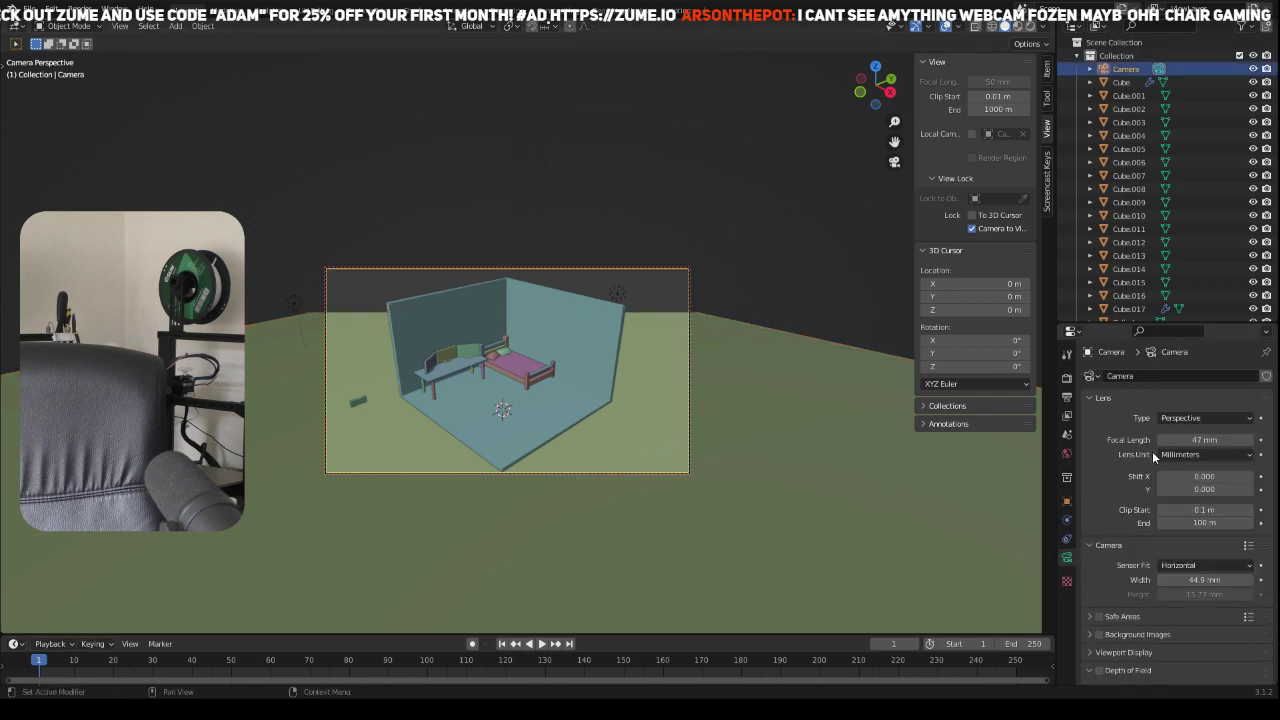
pyautogui.moveTo(1195, 440); pyautogui.dragTo(1228, 440)
pyautogui.moveTo(1205, 580); pyautogui.dragTo(1242, 580)
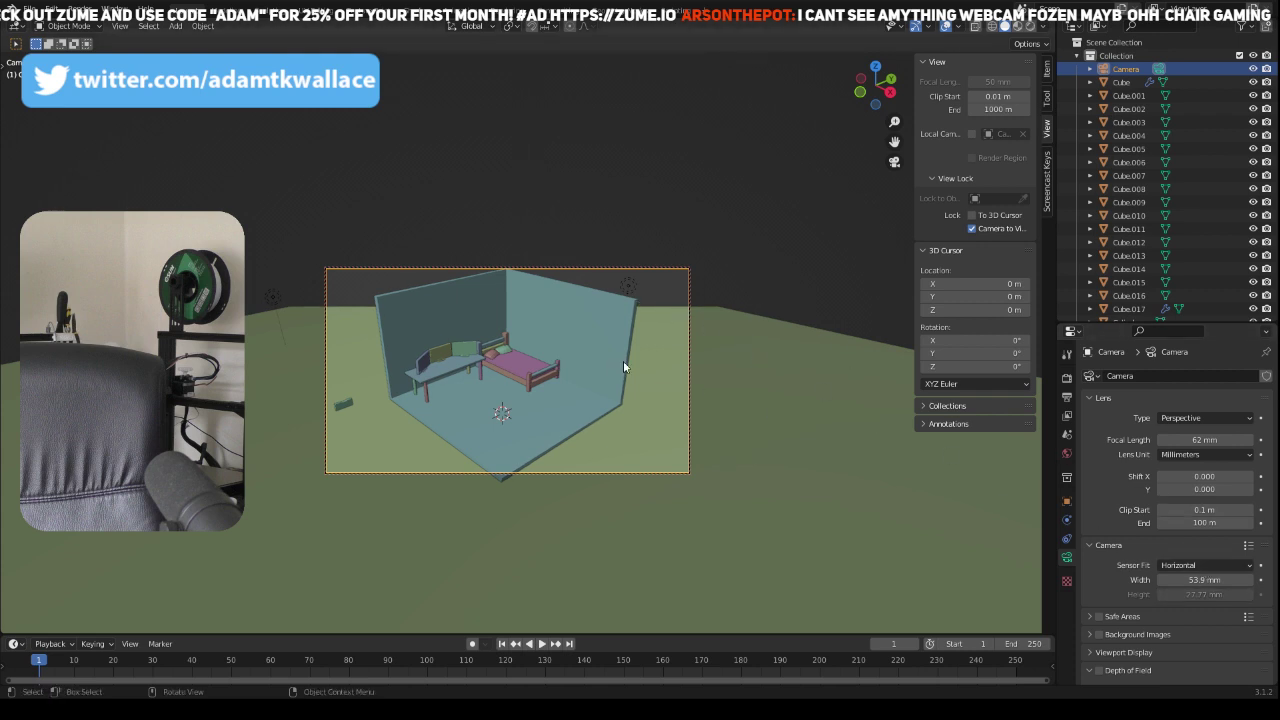
# Step: Select all objects in the scene, camera included, and scale them down to about 0.65
pyautogui.click(513, 372)
pyautogui.press('a')
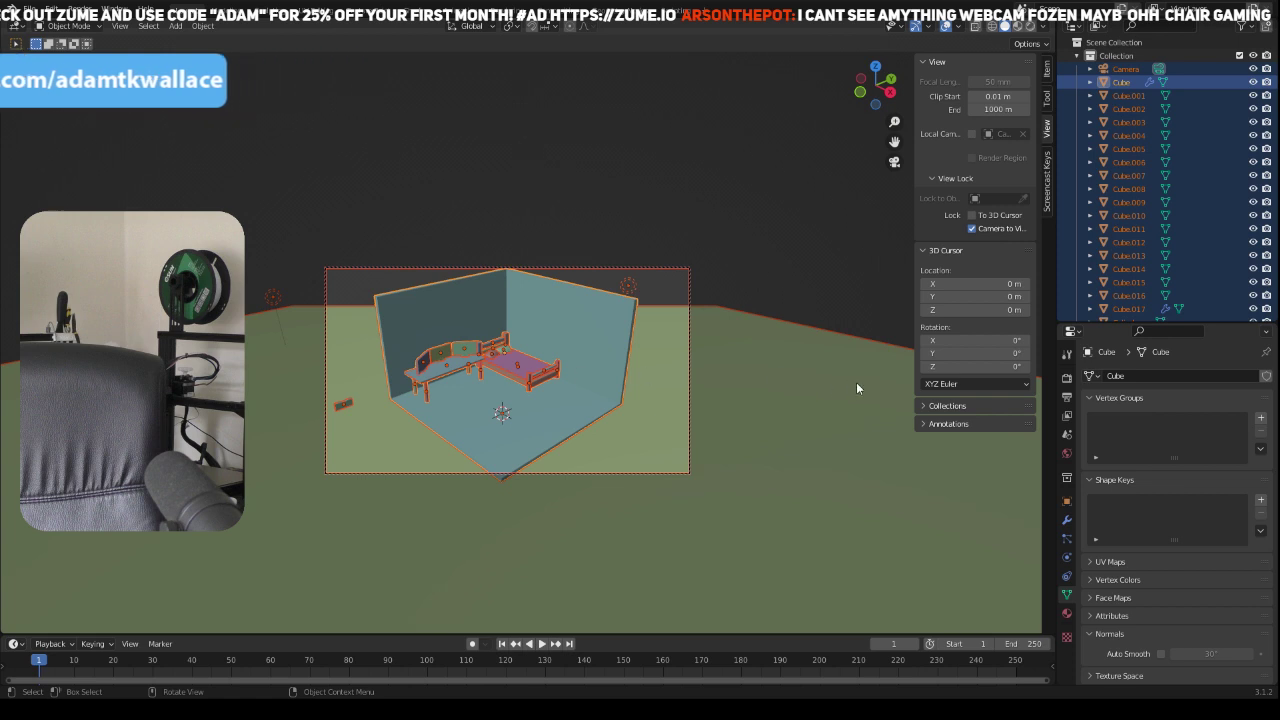
pyautogui.press('s')
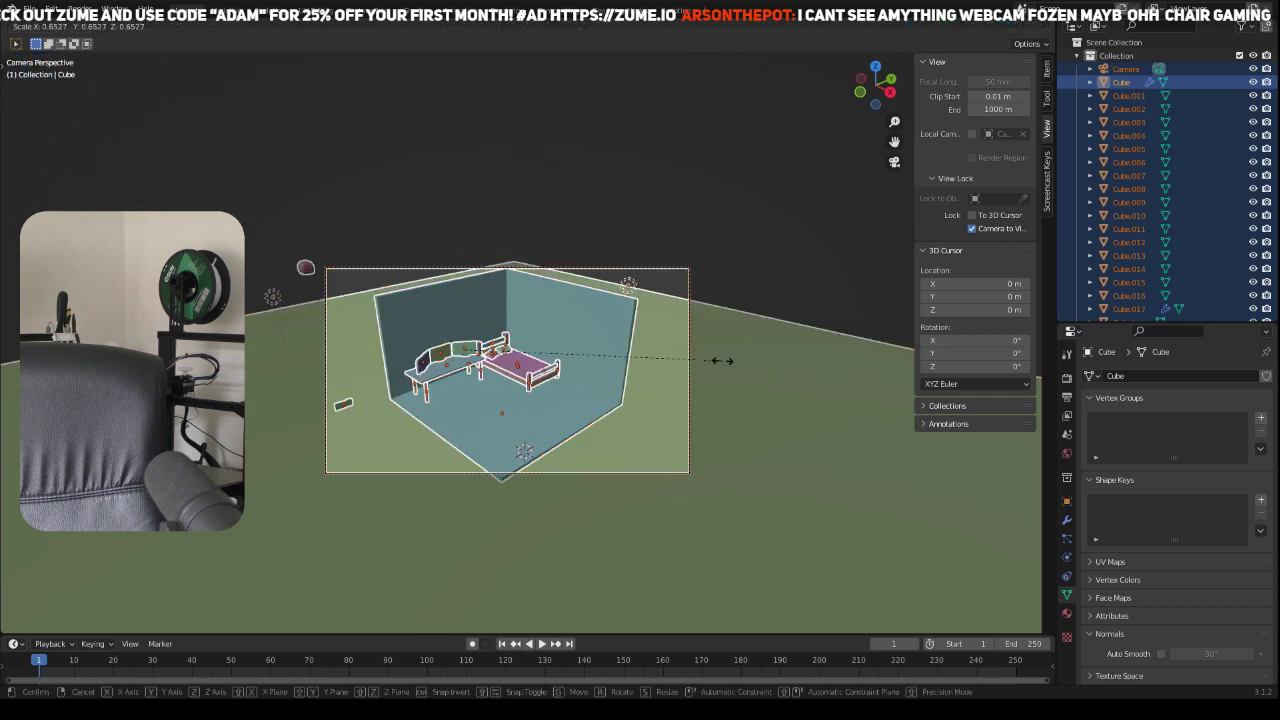
pyautogui.rightClick(690, 402)
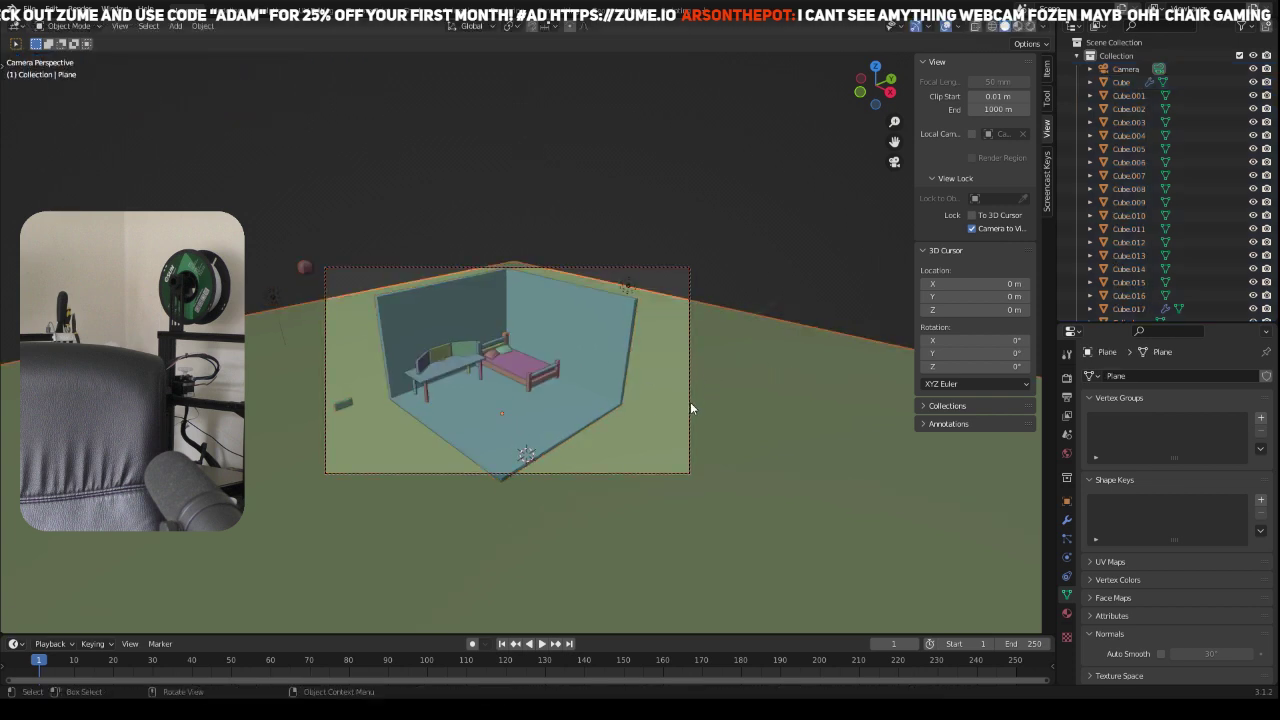
# Step: Reframe the room through the locked camera from a slightly higher angle
pyautogui.click(690, 402)
pyautogui.scroll(-3, 582, 358)
pyautogui.moveTo(683, 370); pyautogui.dragTo(682, 374, button='middle')
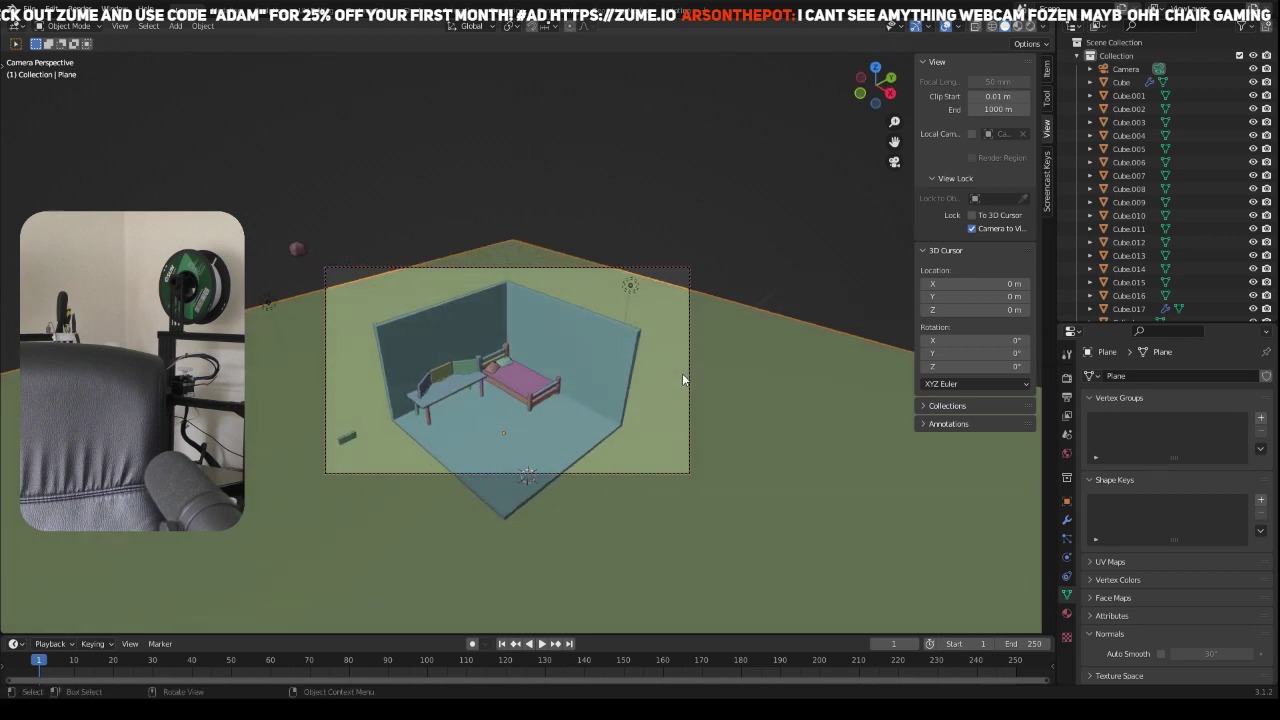
# Step: Select the camera, set its focal length to 58 mm and apply the Analog IMAX sensor preset
pyautogui.keyDown('shift'); pyautogui.moveTo(565, 397); pyautogui.dragTo(550, 367, button='middle'); pyautogui.keyUp('shift')
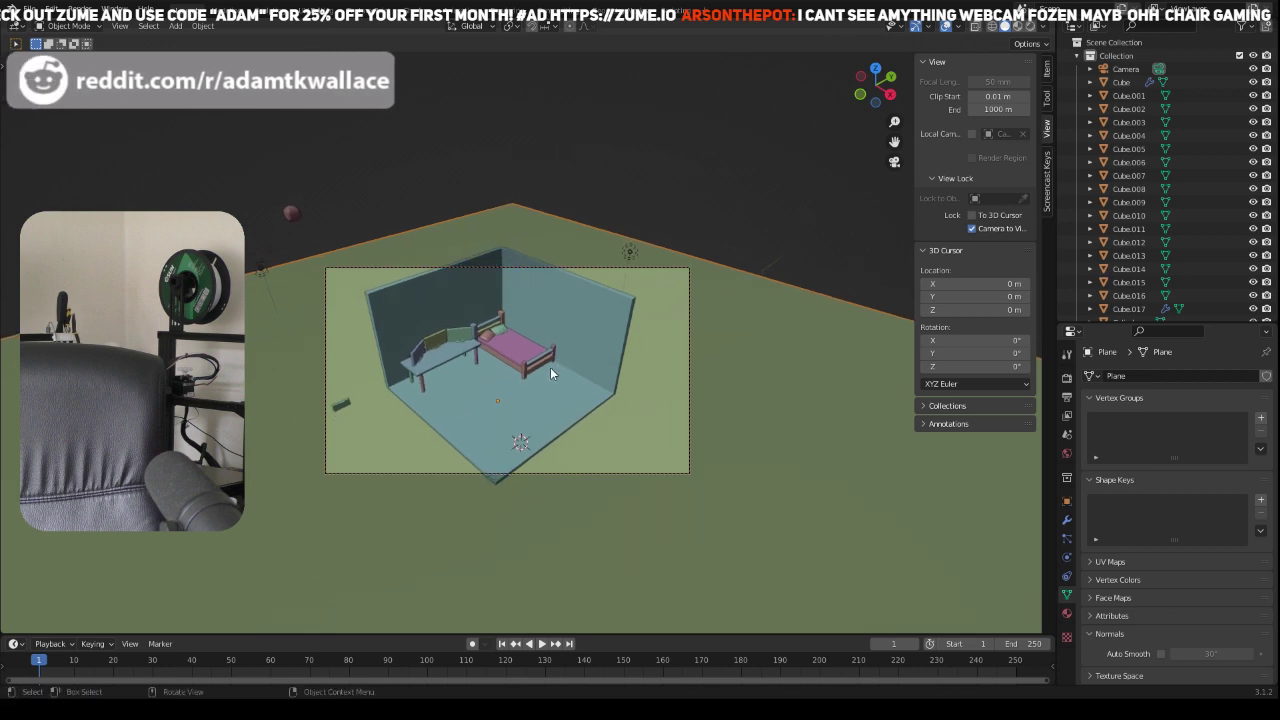
pyautogui.click(689, 428)
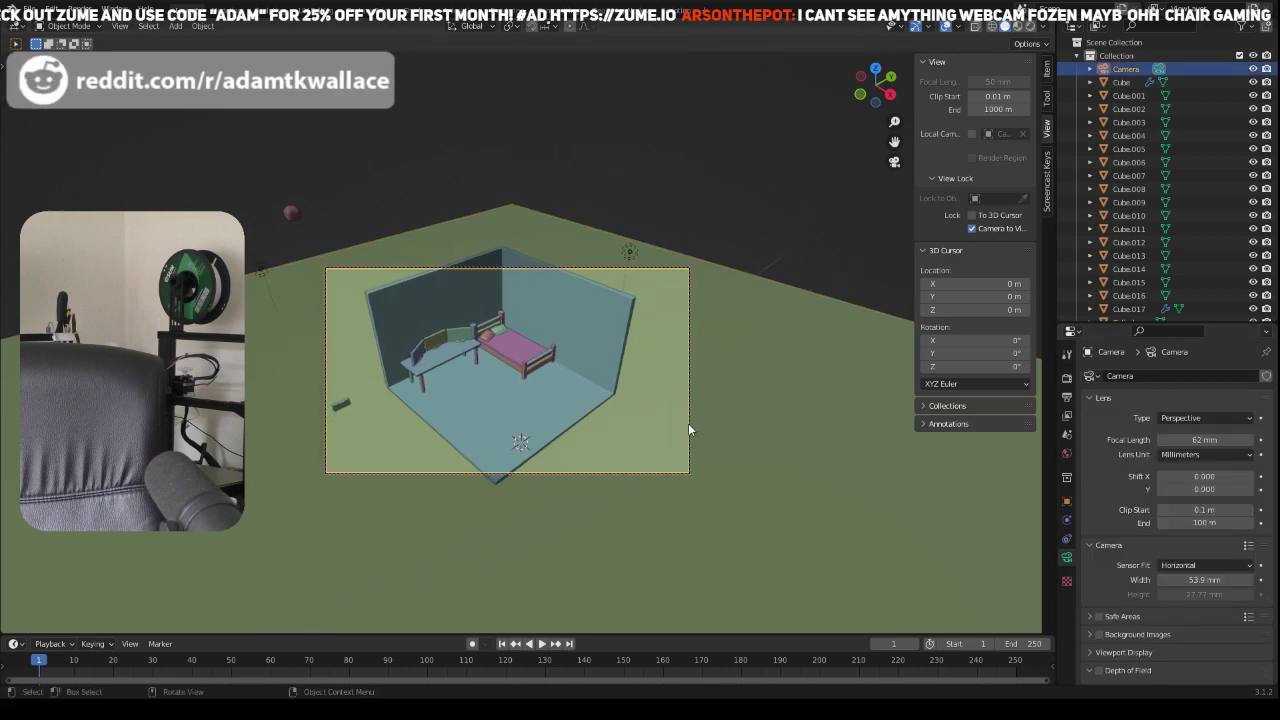
pyautogui.moveTo(1205, 440)
pyautogui.mouseDown()
pyautogui.moveTo(1180, 440)
pyautogui.moveTo(1223, 441)
pyautogui.mouseUp()
pyautogui.moveTo(1212, 580); pyautogui.dragTo(1204, 580)
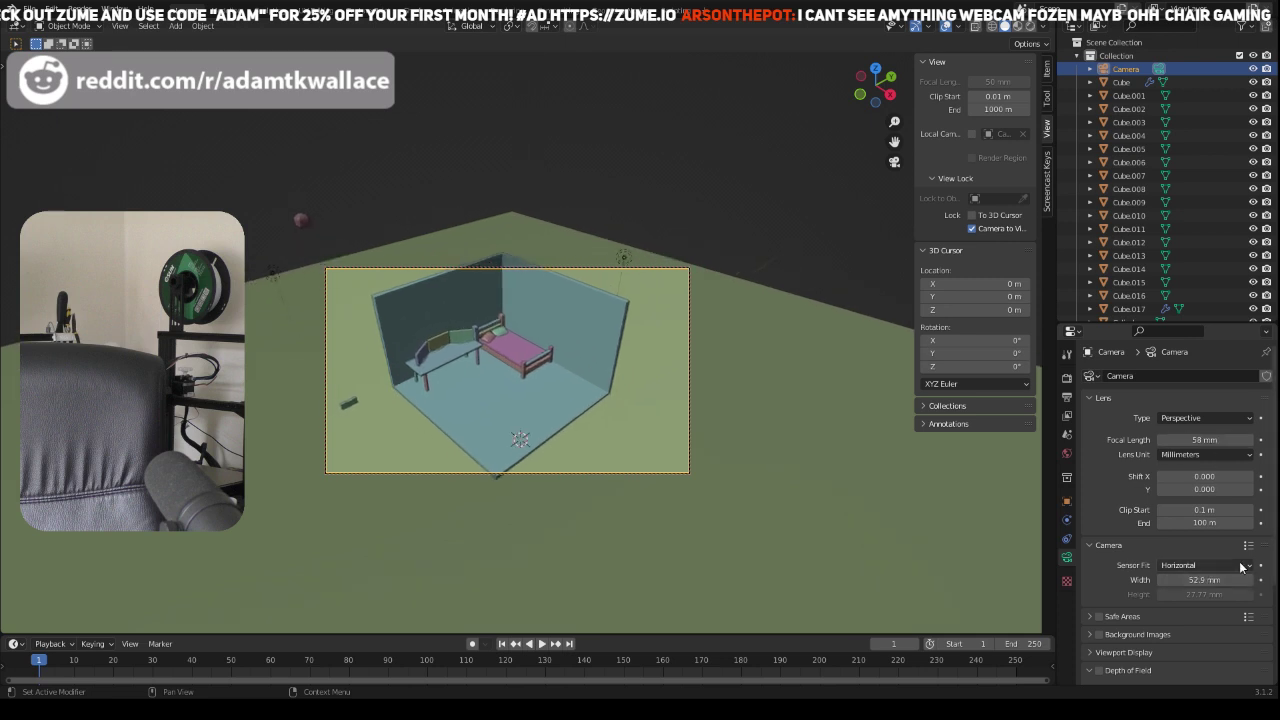
pyautogui.click(1248, 545)
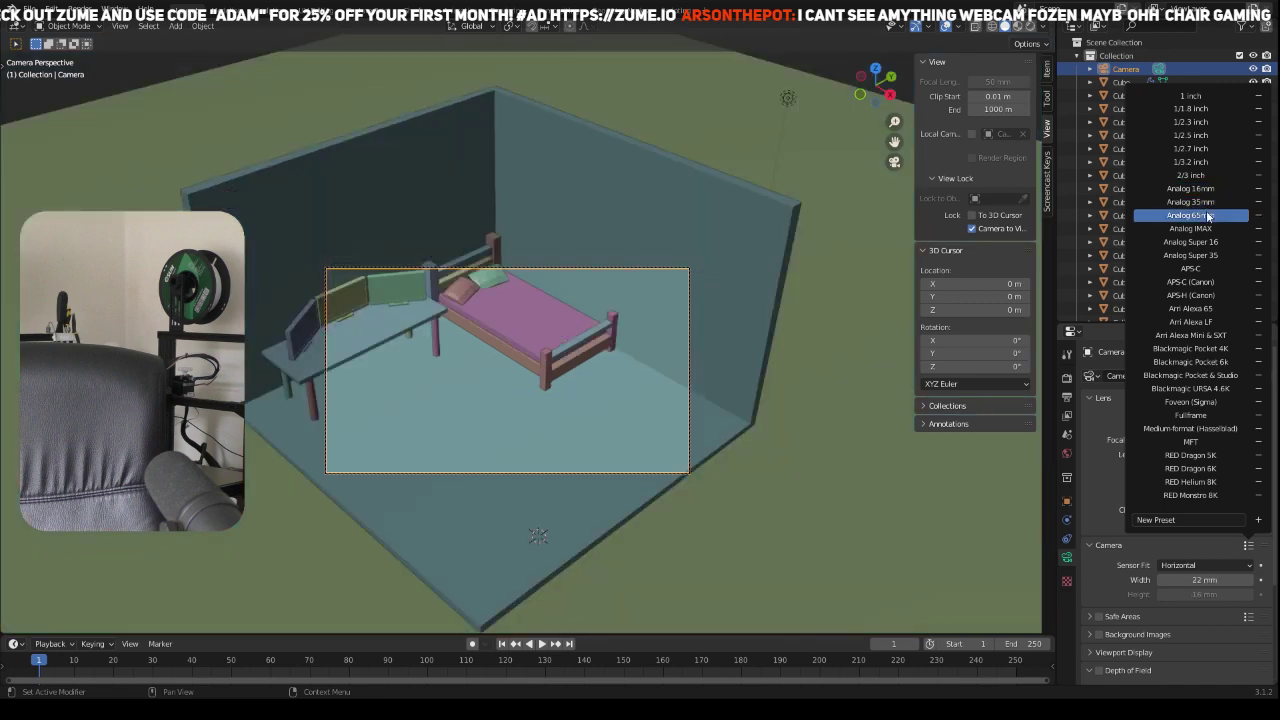
pyautogui.click(1217, 230)
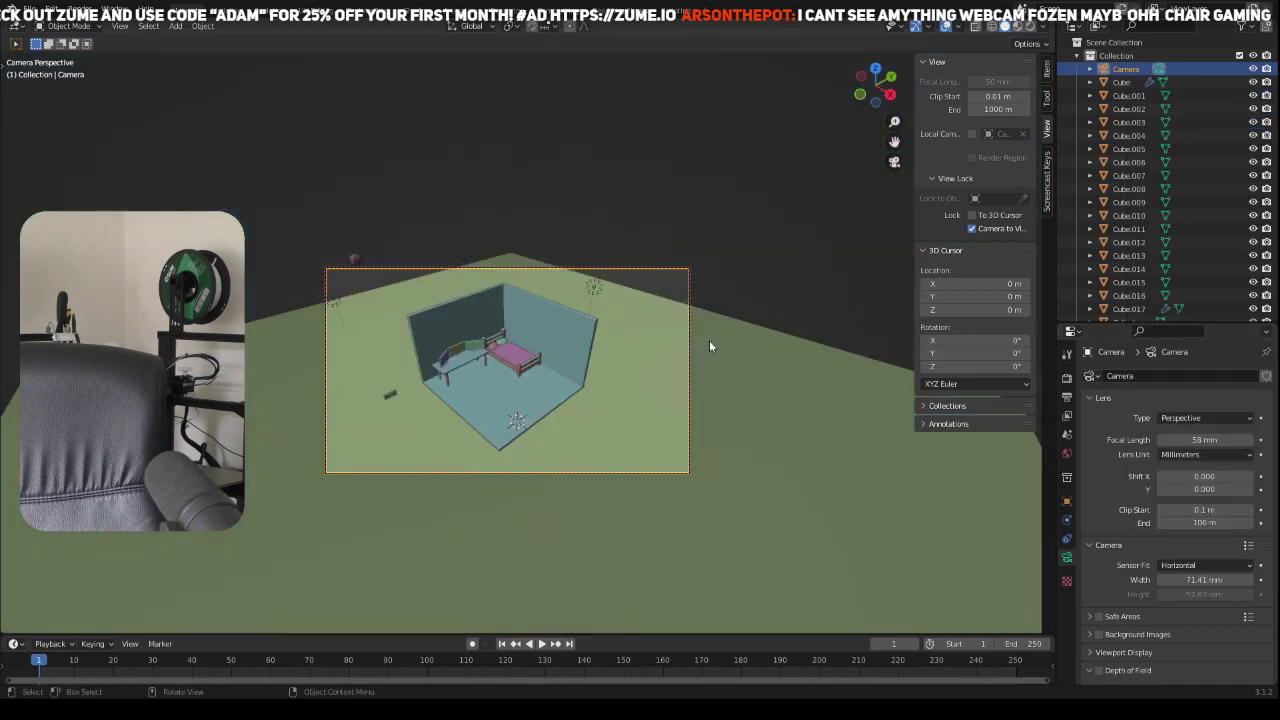
# Step: Move in and tilt the locked camera so the room fills the frame, and unlock the camera from the view
pyautogui.scroll(2, 616, 456)
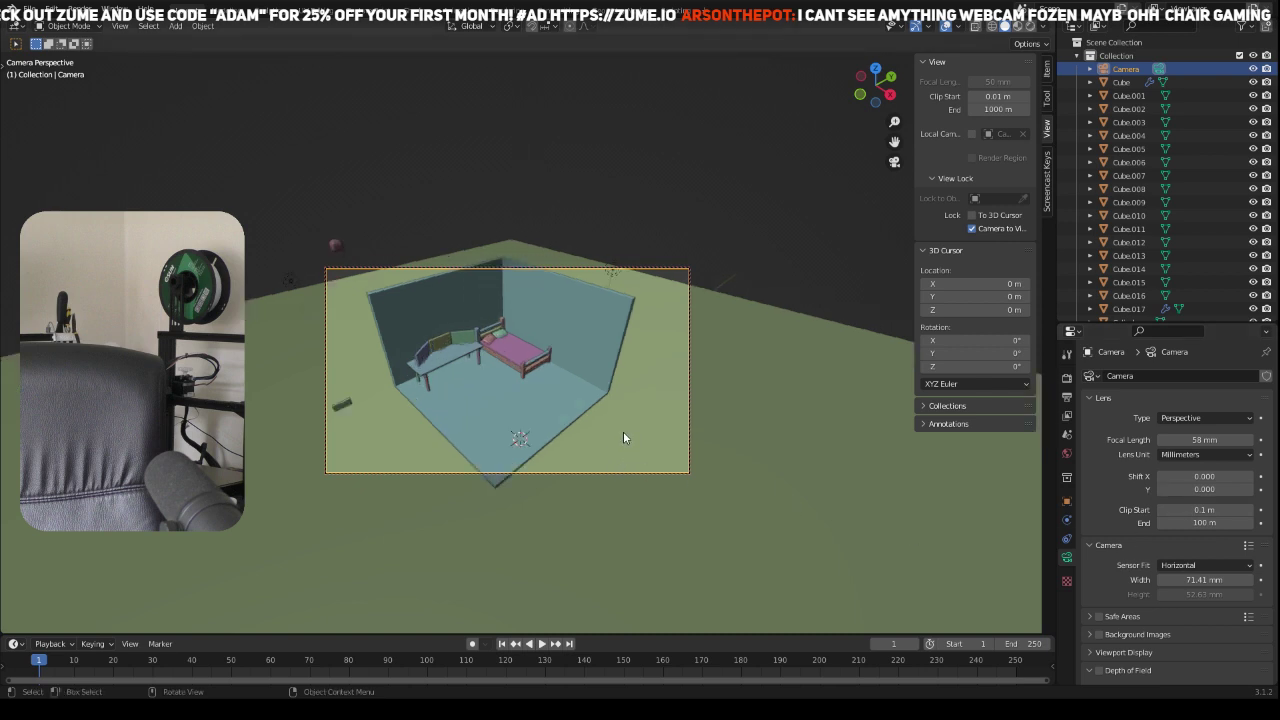
pyautogui.moveTo(623, 437); pyautogui.dragTo(592, 361, button='middle')
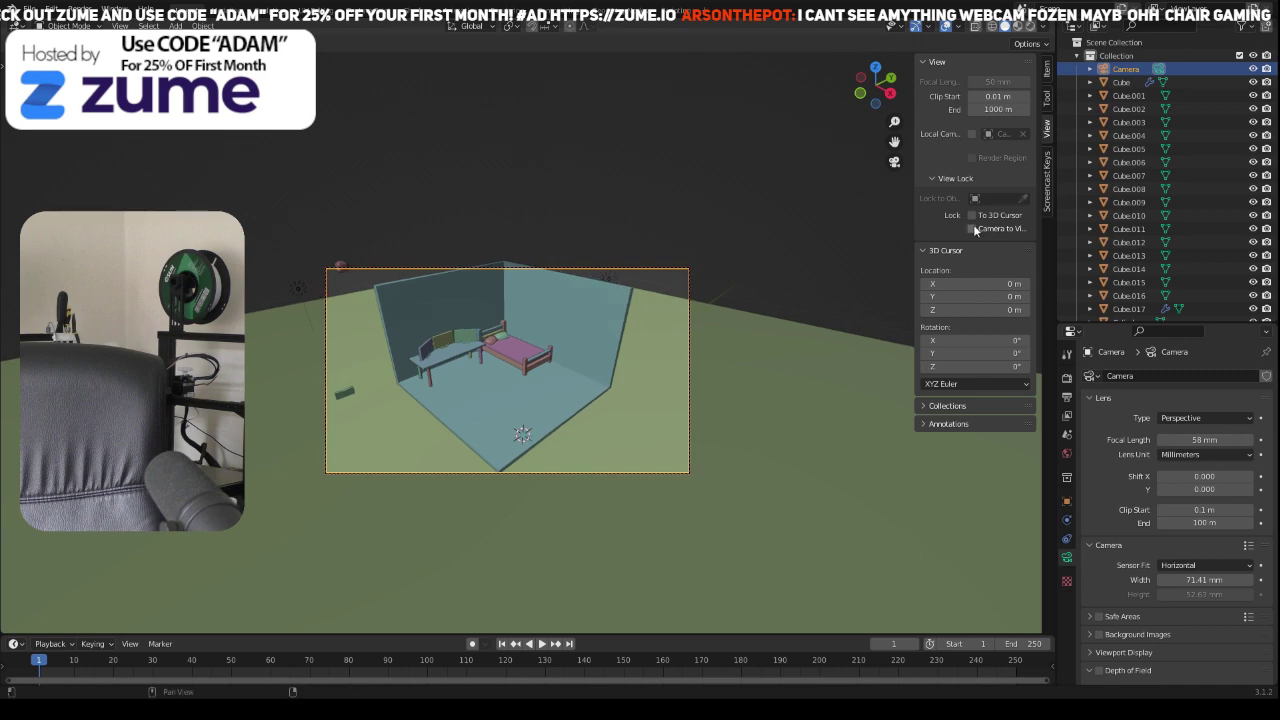
pyautogui.press('KP_0')
# Step: Examine the room, lights and ground plane from outside the camera view, both close up and from a distance
pyautogui.scroll(-4, 546, 207)
pyautogui.moveTo(547, 208); pyautogui.dragTo(575, 296, button='middle')
pyautogui.scroll(-6, 589, 186)
pyautogui.moveTo(602, 204); pyautogui.dragTo(579, 245, button='middle')
pyautogui.scroll(12, 635, 240)
pyautogui.scroll(-12, 578, 243)
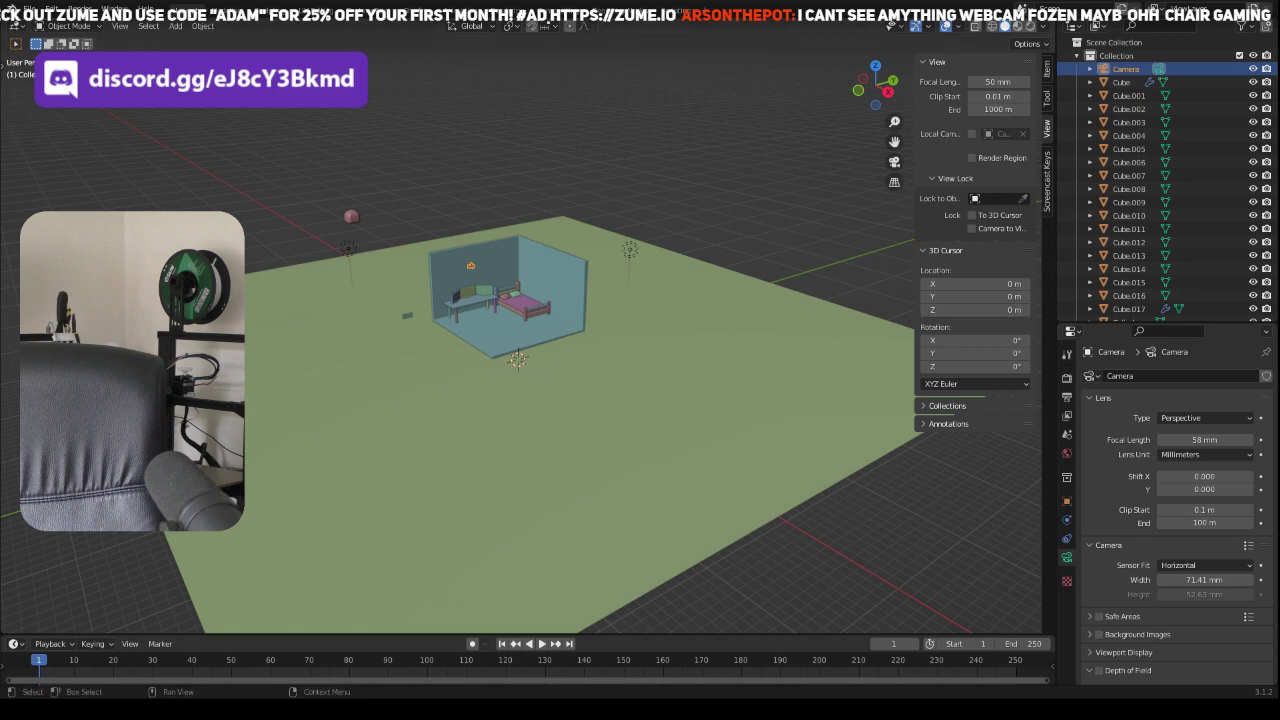
pyautogui.moveTo(680, 420); pyautogui.dragTo(730, 372, button='middle')
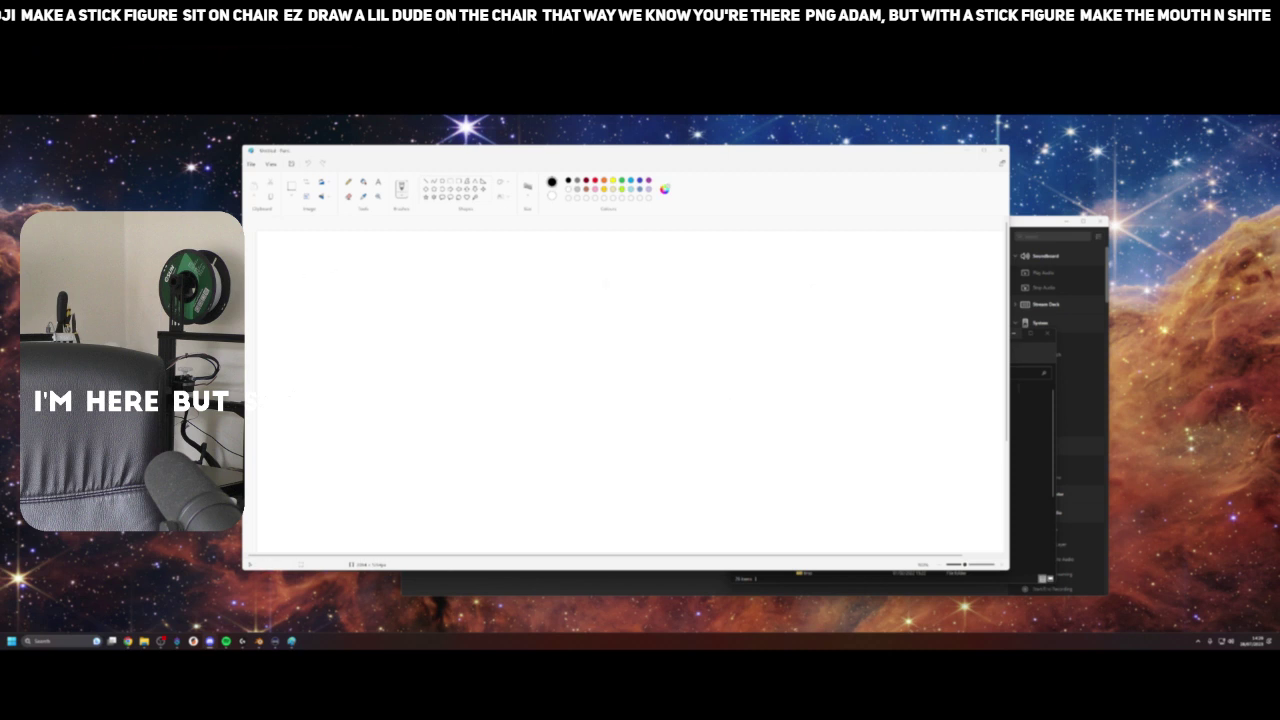
# Step: Switch to Paint and set the drawing colour to the custom skin tone F3B69B
pyautogui.click(664, 188)
pyautogui.click(672, 282)
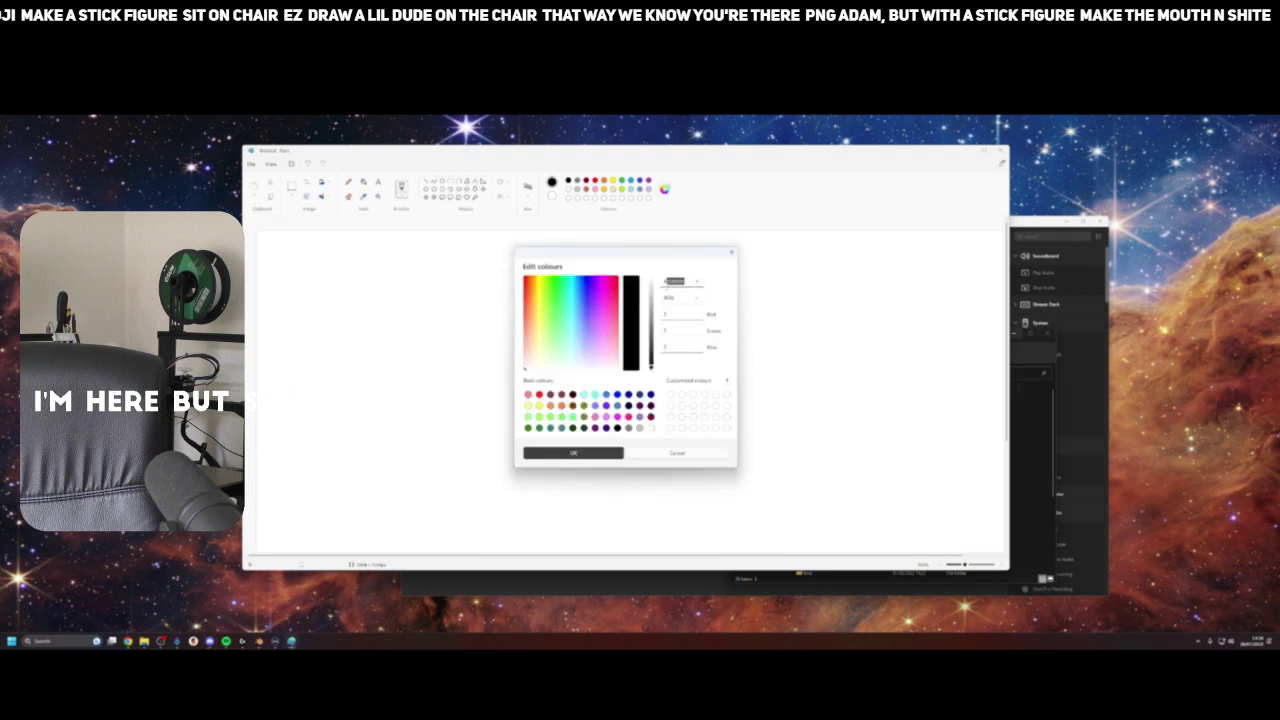
pyautogui.write('F3B69B')
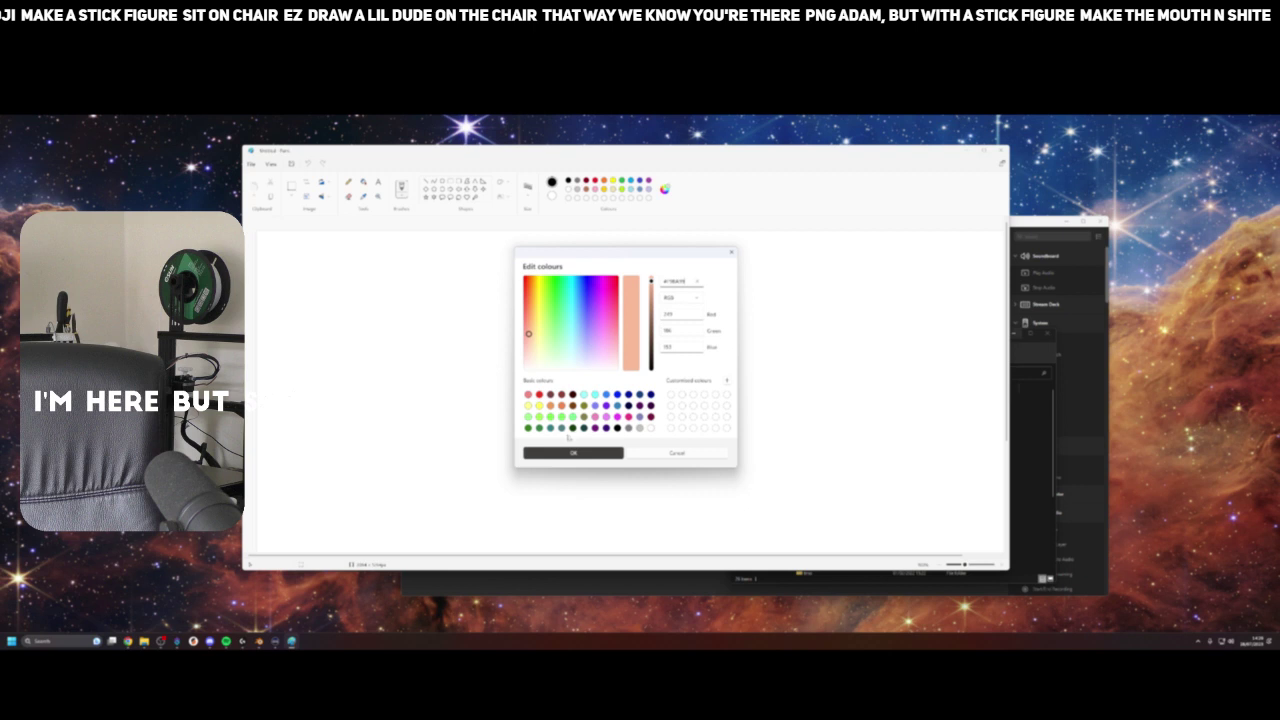
pyautogui.click(573, 453)
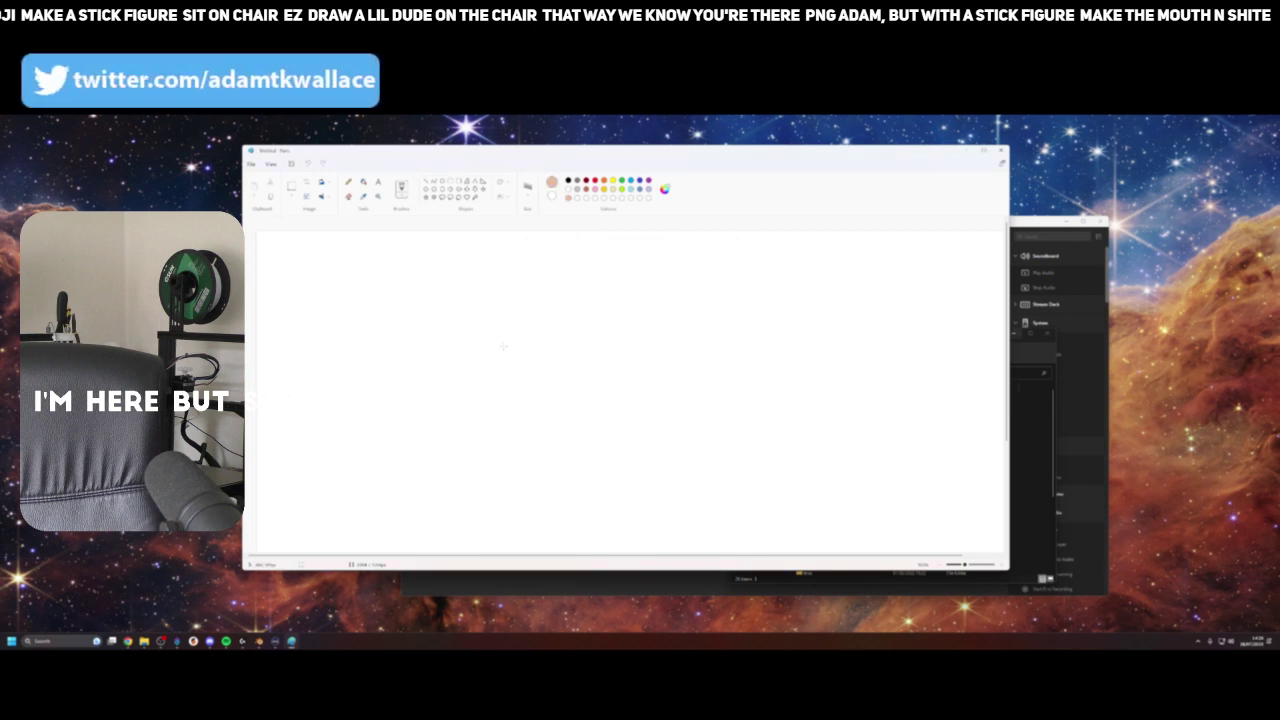
# Step: Try to sketch a head outline with a nose and an open mouth, and undo the strokes
pyautogui.moveTo(514, 310)
pyautogui.mouseDown()
pyautogui.moveTo(582, 372)
pyautogui.moveTo(592, 302)
pyautogui.moveTo(516, 295)
pyautogui.moveTo(548, 336)
pyautogui.moveTo(582, 348)
pyautogui.moveTo(582, 366)
pyautogui.moveTo(546, 358)
pyautogui.mouseUp()
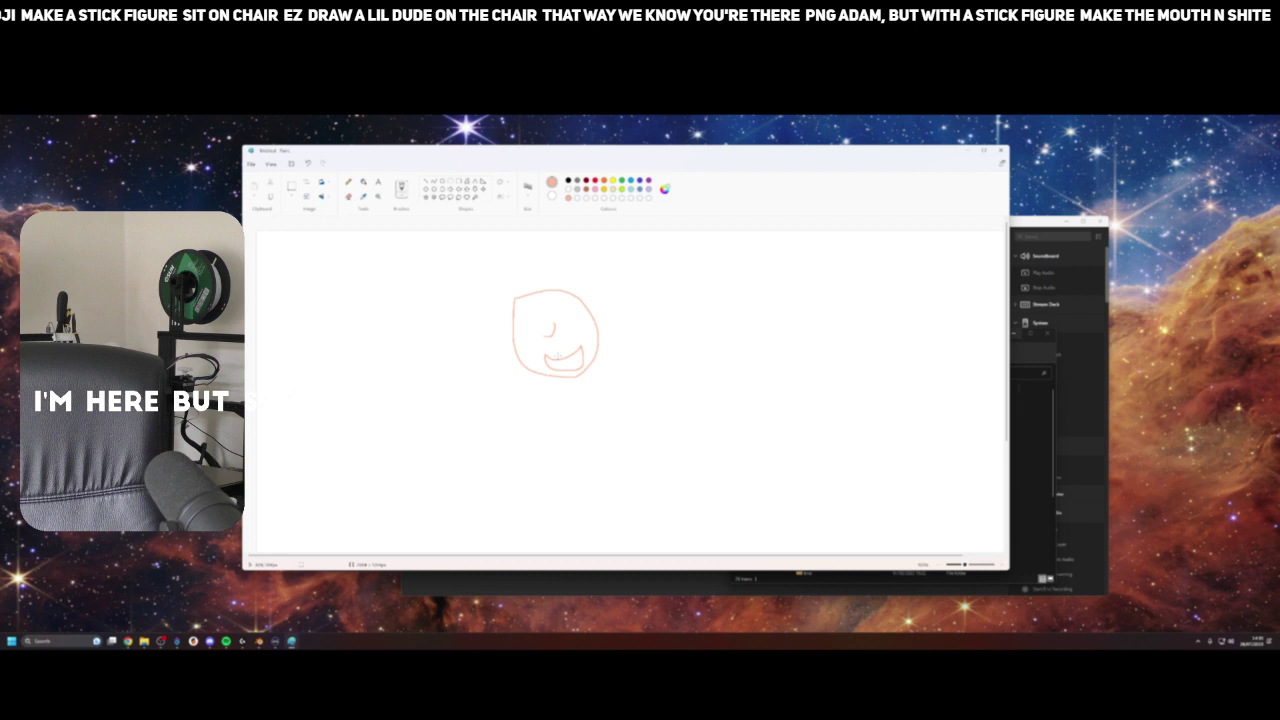
pyautogui.hotkey('ctrl', 'z')
pyautogui.hotkey('ctrl', 'z')
pyautogui.hotkey('ctrl', 'z')
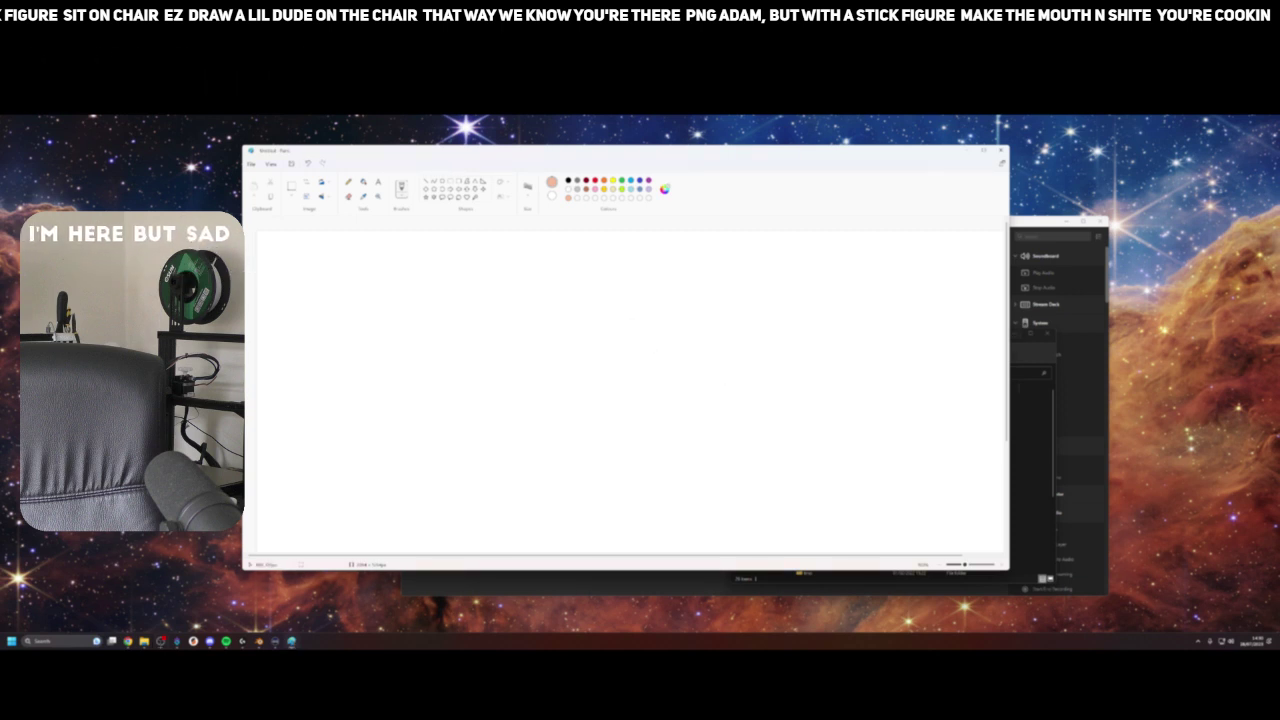
# Step: Draw a round head outline in the skin tone with a small hooked nose in its centre
pyautogui.moveTo(526, 294)
pyautogui.mouseDown()
pyautogui.moveTo(526, 396)
pyautogui.moveTo(574, 414)
pyautogui.moveTo(614, 372)
pyautogui.moveTo(598, 296)
pyautogui.moveTo(598, 370)
pyautogui.moveTo(578, 283)
pyautogui.moveTo(625, 375)
pyautogui.moveTo(626, 283)
pyautogui.moveTo(590, 314)
pyautogui.moveTo(625, 312)
pyautogui.moveTo(582, 315)
pyautogui.moveTo(614, 362)
pyautogui.moveTo(603, 317)
pyautogui.moveTo(560, 312)
pyautogui.moveTo(565, 335)
pyautogui.moveTo(582, 296)
pyautogui.mouseUp()
pyautogui.hotkey('ctrl', 'z')
pyautogui.hotkey('ctrl', 'z')
pyautogui.hotkey('ctrl', 'z')
pyautogui.hotkey('ctrl', 'z')
pyautogui.hotkey('ctrl', 'z')
pyautogui.hotkey('ctrl', 'z')
pyautogui.hotkey('ctrl', 'z')
pyautogui.hotkey('ctrl', 'z')
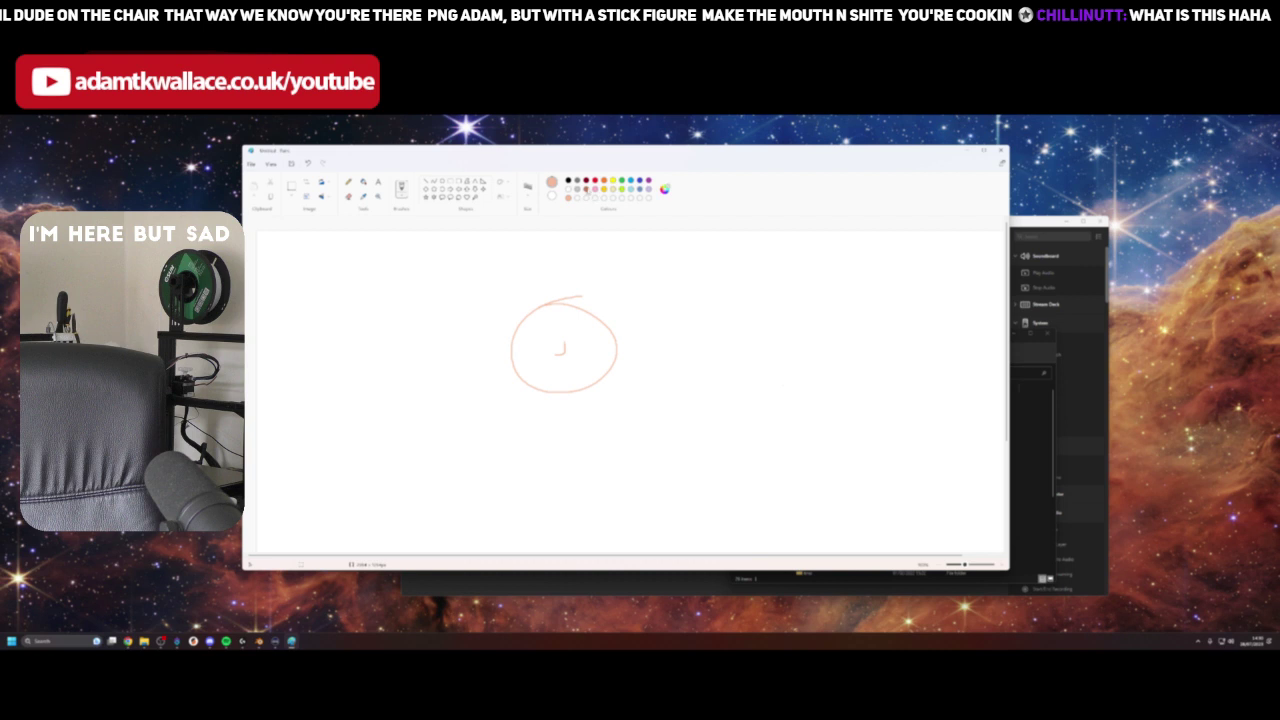
# Step: Draw two brown eyebrows above the nose and outline both eyes beneath them in black
pyautogui.moveTo(570, 321)
pyautogui.mouseDown()
pyautogui.moveTo(585, 320)
pyautogui.moveTo(532, 324)
pyautogui.mouseUp()
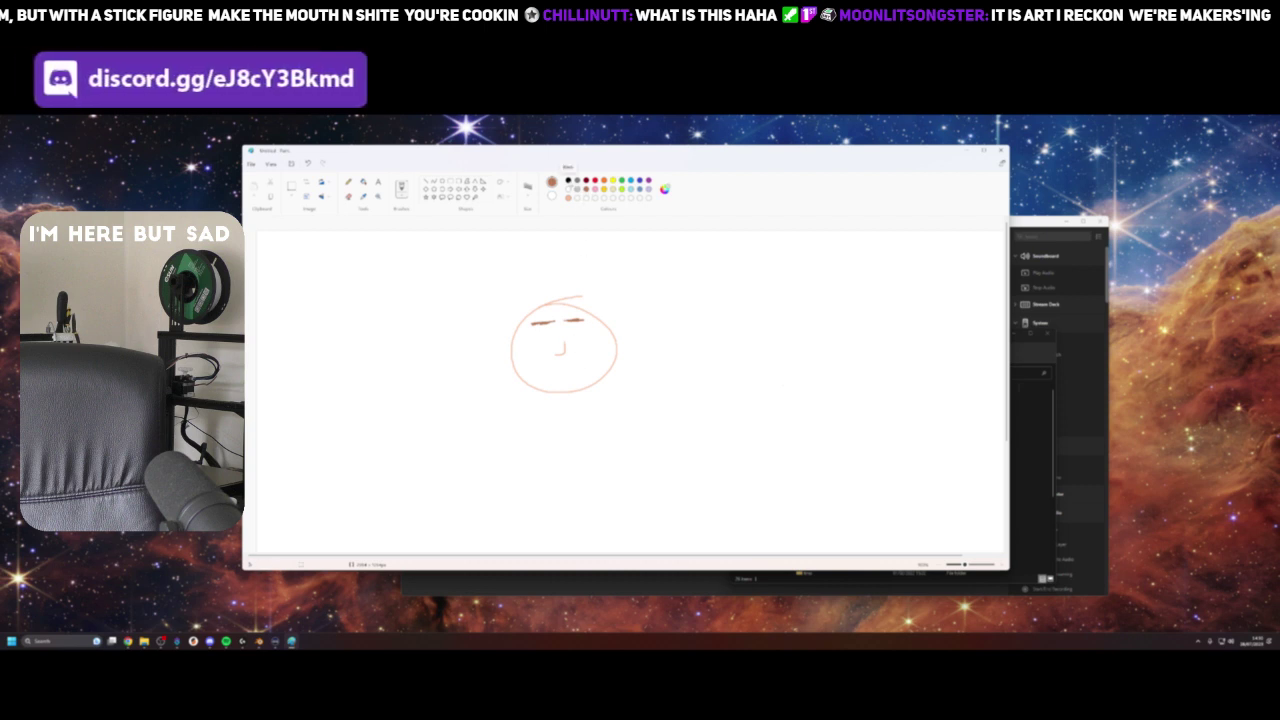
pyautogui.click(568, 180)
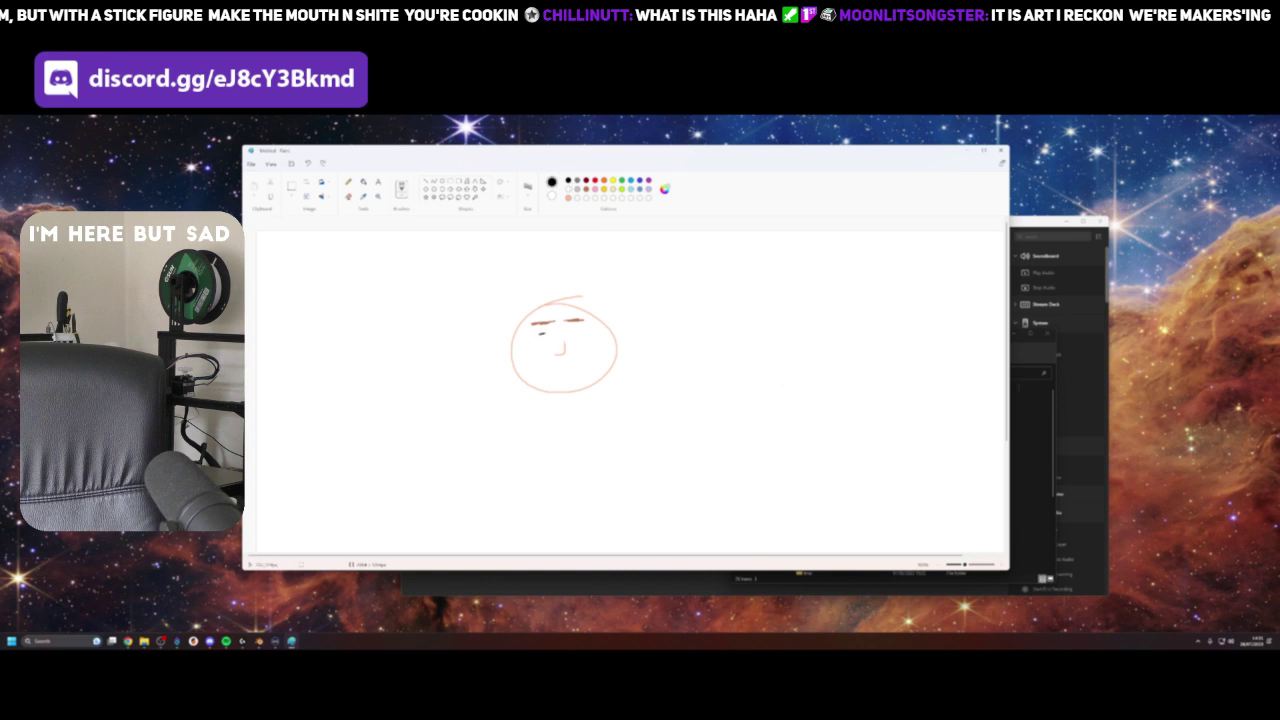
pyautogui.moveTo(536, 340)
pyautogui.mouseDown()
pyautogui.moveTo(592, 336)
pyautogui.moveTo(572, 343)
pyautogui.moveTo(569, 329)
pyautogui.mouseUp()
# Step: Draw a round brown iris in each eye and fill both irises with brown
pyautogui.click(586, 190)
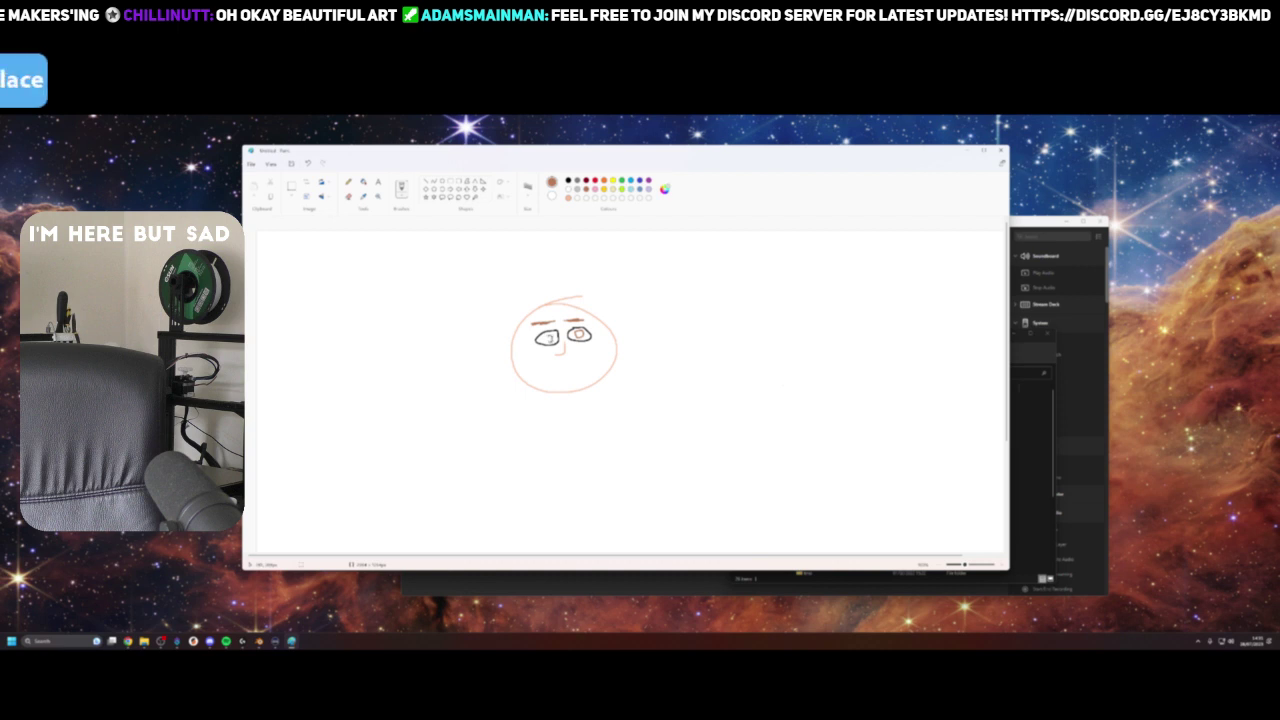
pyautogui.click(364, 181)
pyautogui.click(549, 338)
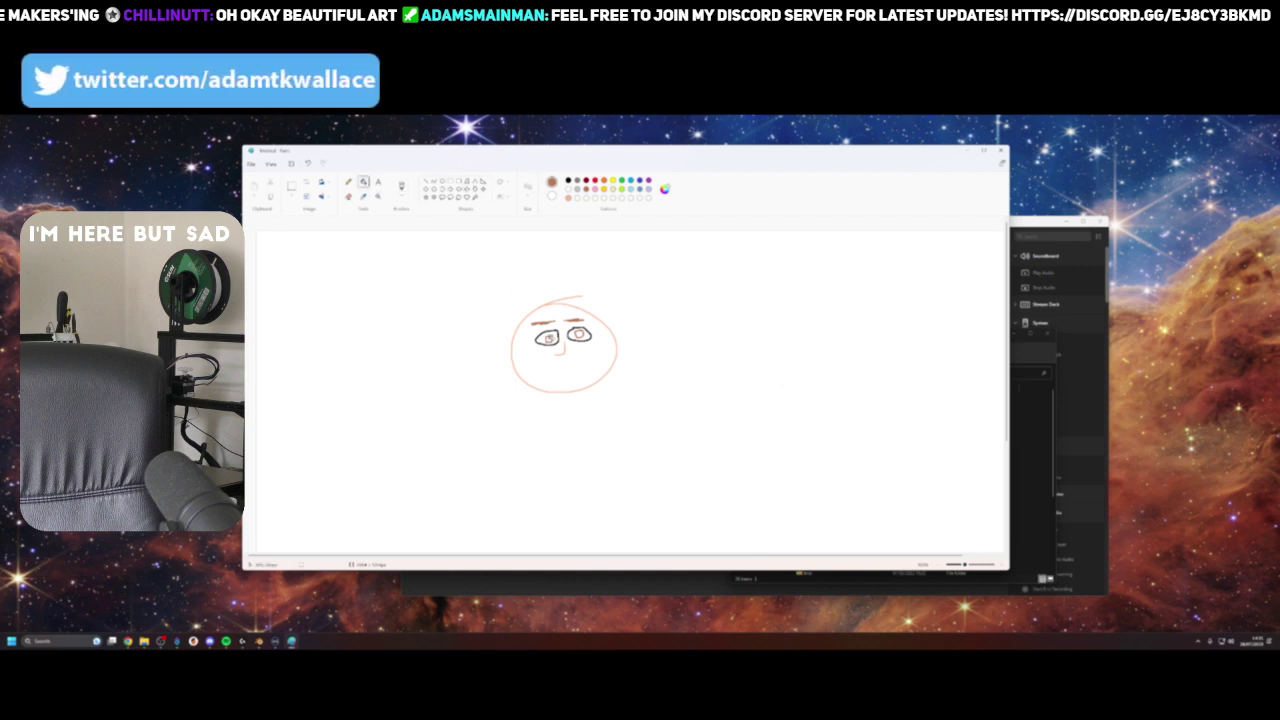
pyautogui.click(579, 334)
# Step: Change the pencil's line size, dot a black pupil in each eye and draw a wide, open black grin
pyautogui.click(349, 182)
pyautogui.click(568, 180)
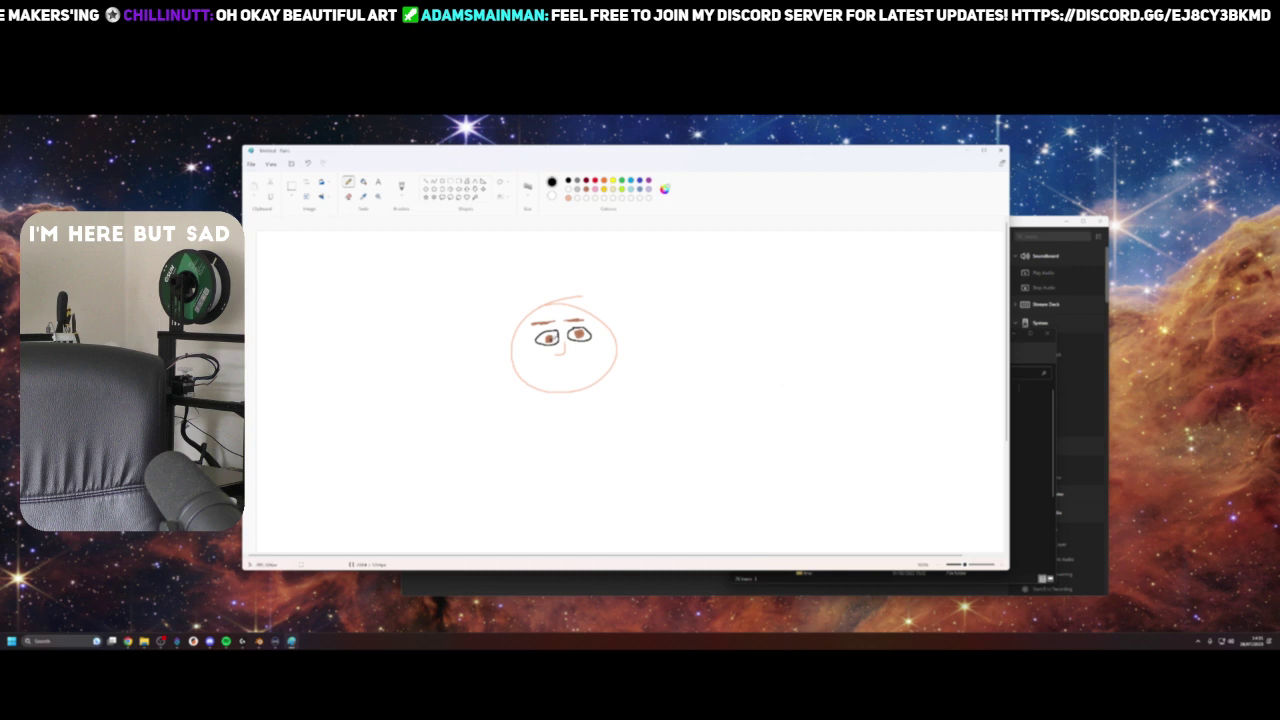
pyautogui.click(527, 190)
pyautogui.click(527, 243)
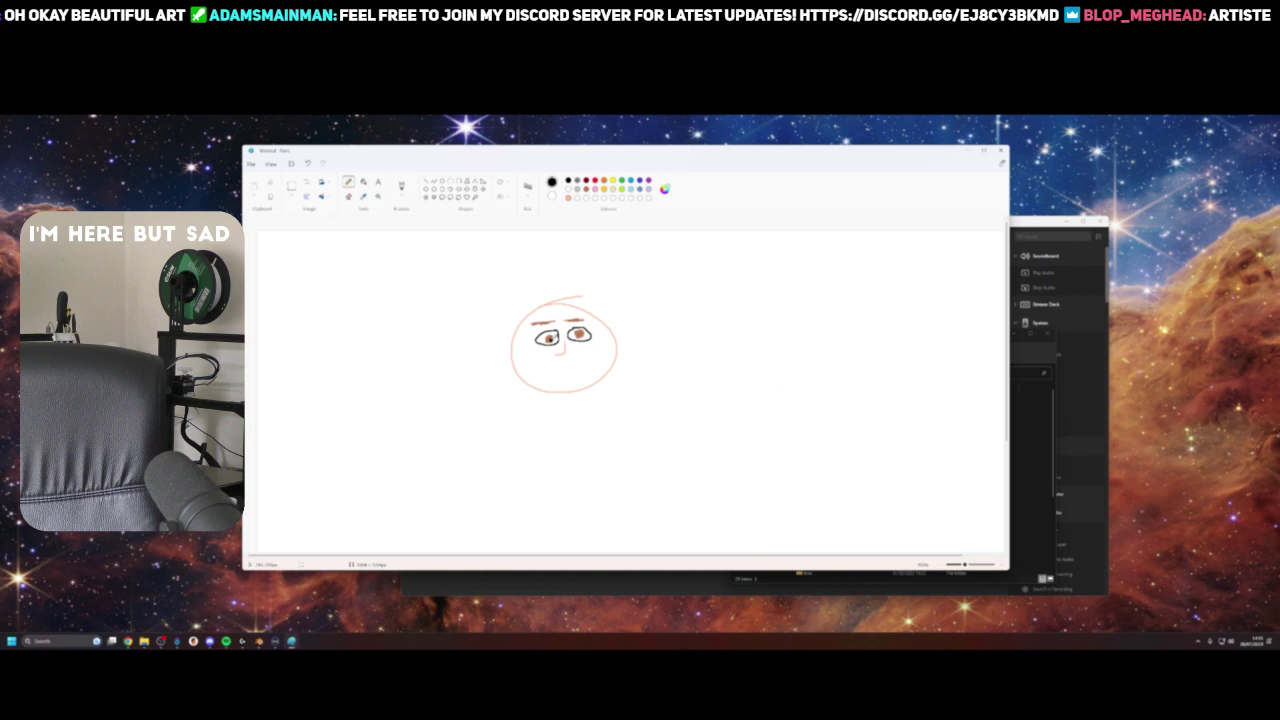
pyautogui.click(581, 334)
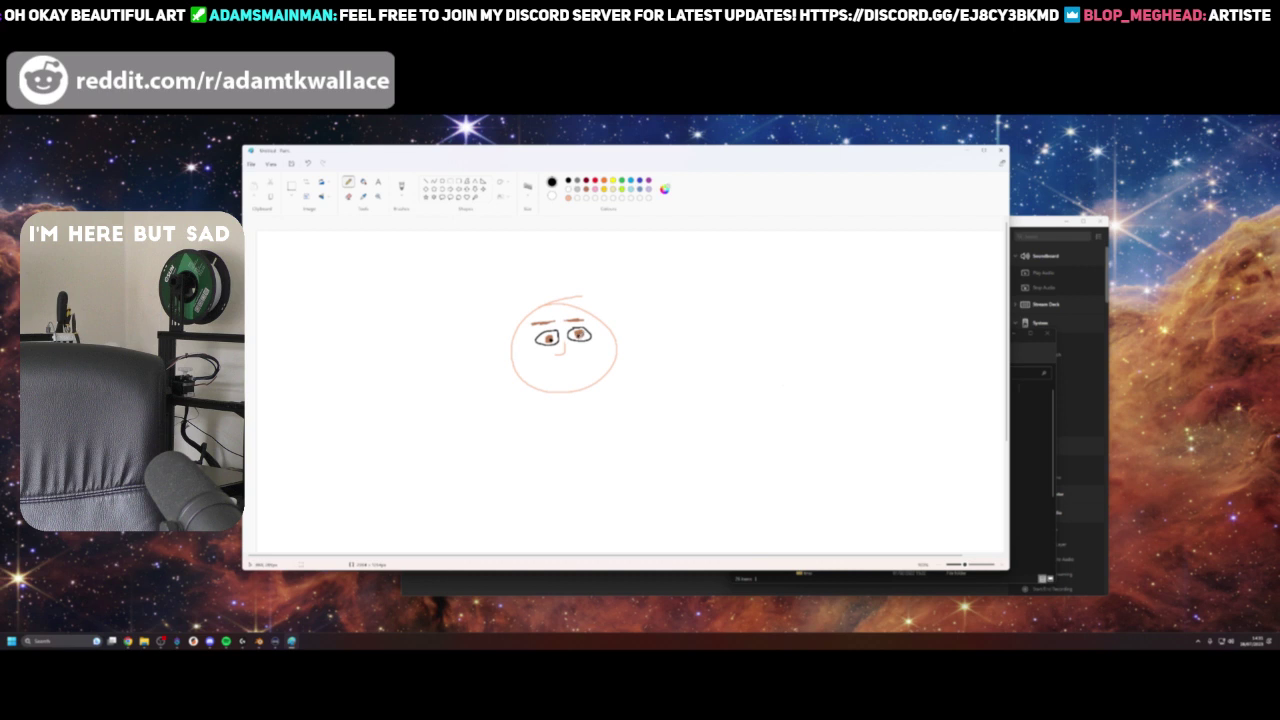
pyautogui.moveTo(540, 356)
pyautogui.mouseDown()
pyautogui.moveTo(582, 362)
pyautogui.moveTo(590, 342)
pyautogui.moveTo(542, 366)
pyautogui.mouseUp()
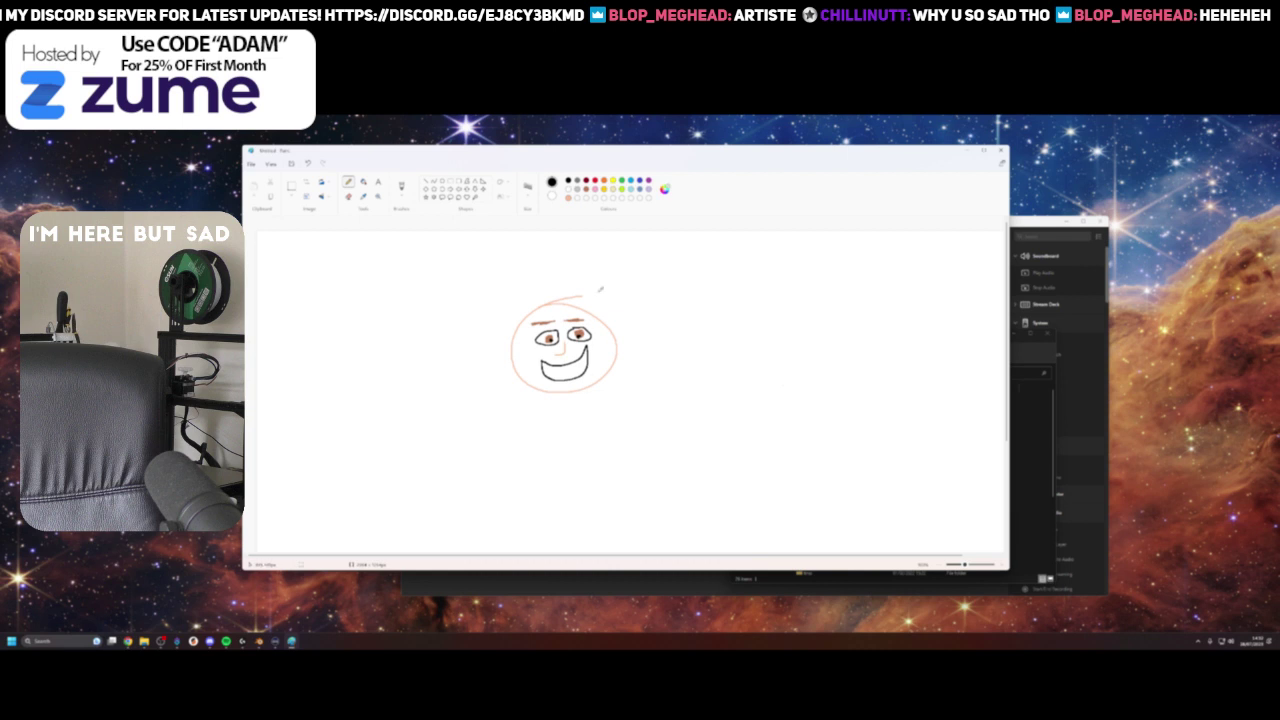
# Step: Try several brown hairlines across the top of the head, undoing each one
pyautogui.click(586, 189)
pyautogui.moveTo(518, 320)
pyautogui.mouseDown()
pyautogui.moveTo(550, 290)
pyautogui.moveTo(618, 288)
pyautogui.moveTo(610, 322)
pyautogui.mouseUp()
pyautogui.hotkey('ctrl', 'z')
pyautogui.moveTo(520, 316)
pyautogui.mouseDown()
pyautogui.moveTo(545, 285)
pyautogui.moveTo(612, 320)
pyautogui.mouseUp()
pyautogui.hotkey('ctrl', 'z')
pyautogui.moveTo(518, 324)
pyautogui.mouseDown()
pyautogui.moveTo(551, 273)
pyautogui.moveTo(626, 325)
pyautogui.moveTo(530, 288)
pyautogui.moveTo(578, 292)
pyautogui.moveTo(617, 322)
pyautogui.mouseUp()
pyautogui.hotkey('ctrl', 'z')
pyautogui.moveTo(518, 318)
pyautogui.mouseDown()
pyautogui.moveTo(576, 294)
pyautogui.moveTo(617, 324)
pyautogui.mouseUp()
pyautogui.hotkey('ctrl', 'z')
pyautogui.hotkey('ctrl', 'z')
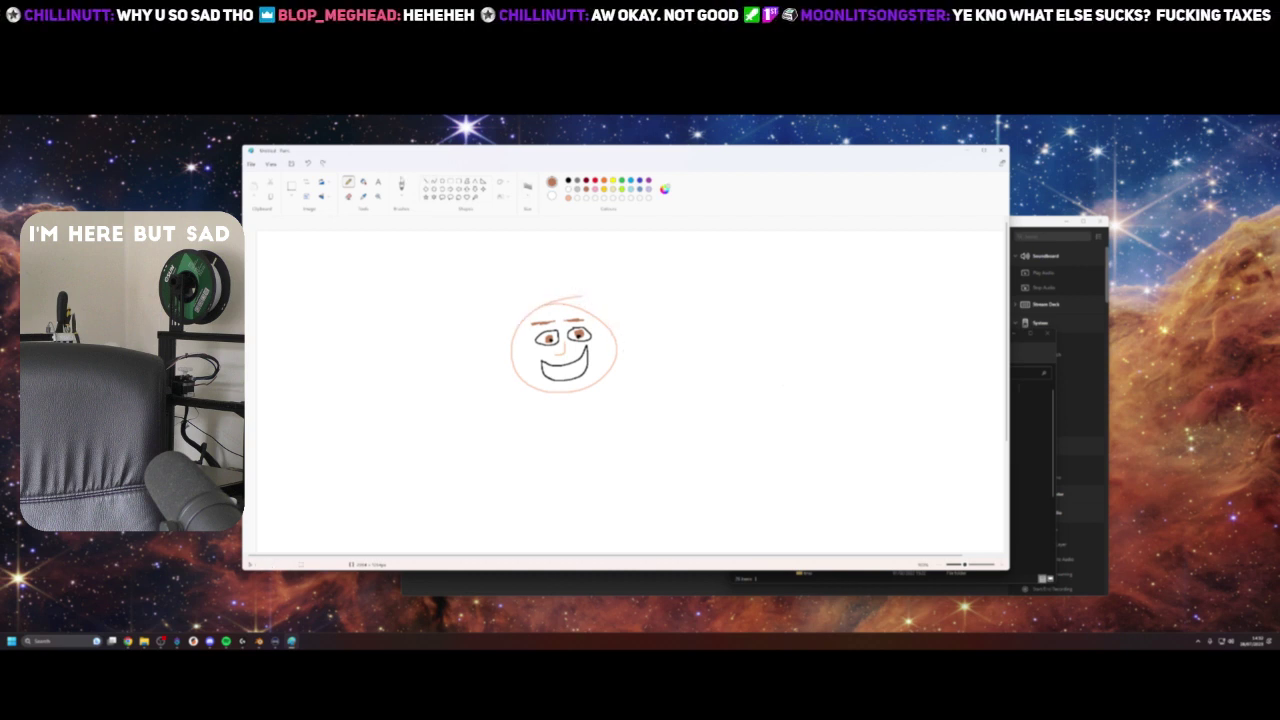
# Step: Erase the stray stroke sticking out above the head outline
pyautogui.click(349, 196)
pyautogui.moveTo(575, 296); pyautogui.dragTo(564, 298)
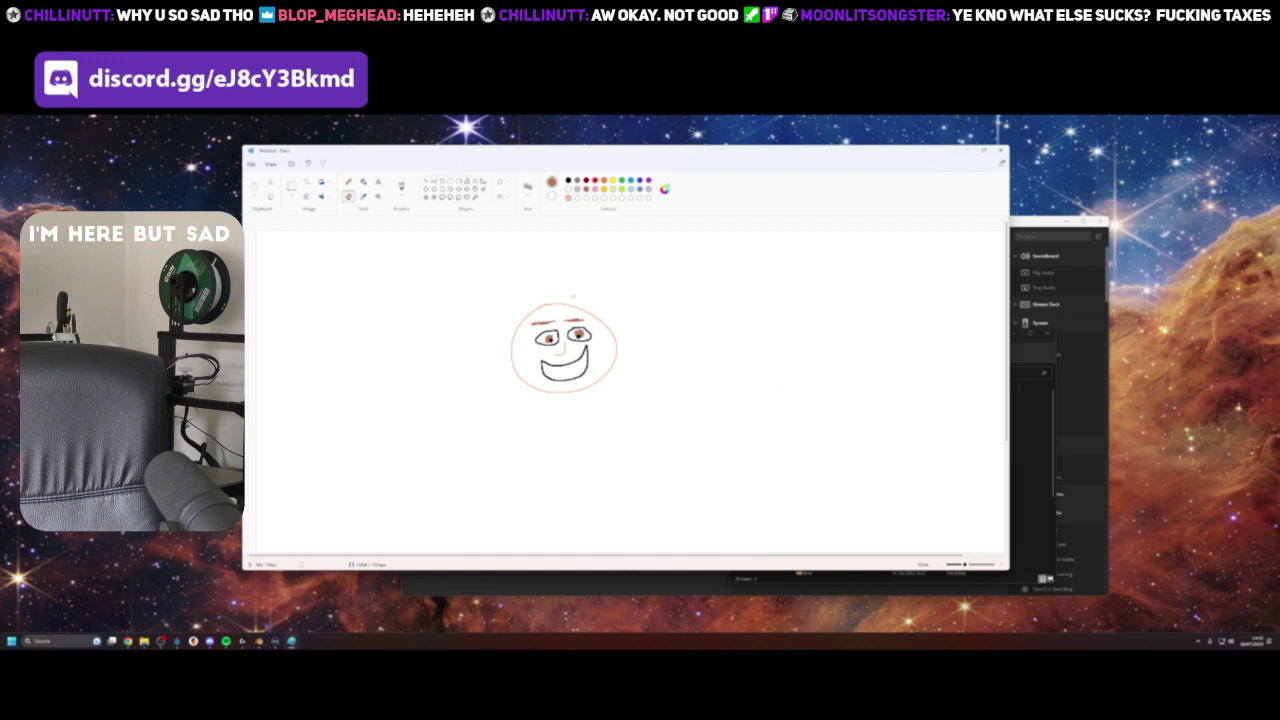
pyautogui.click(348, 182)
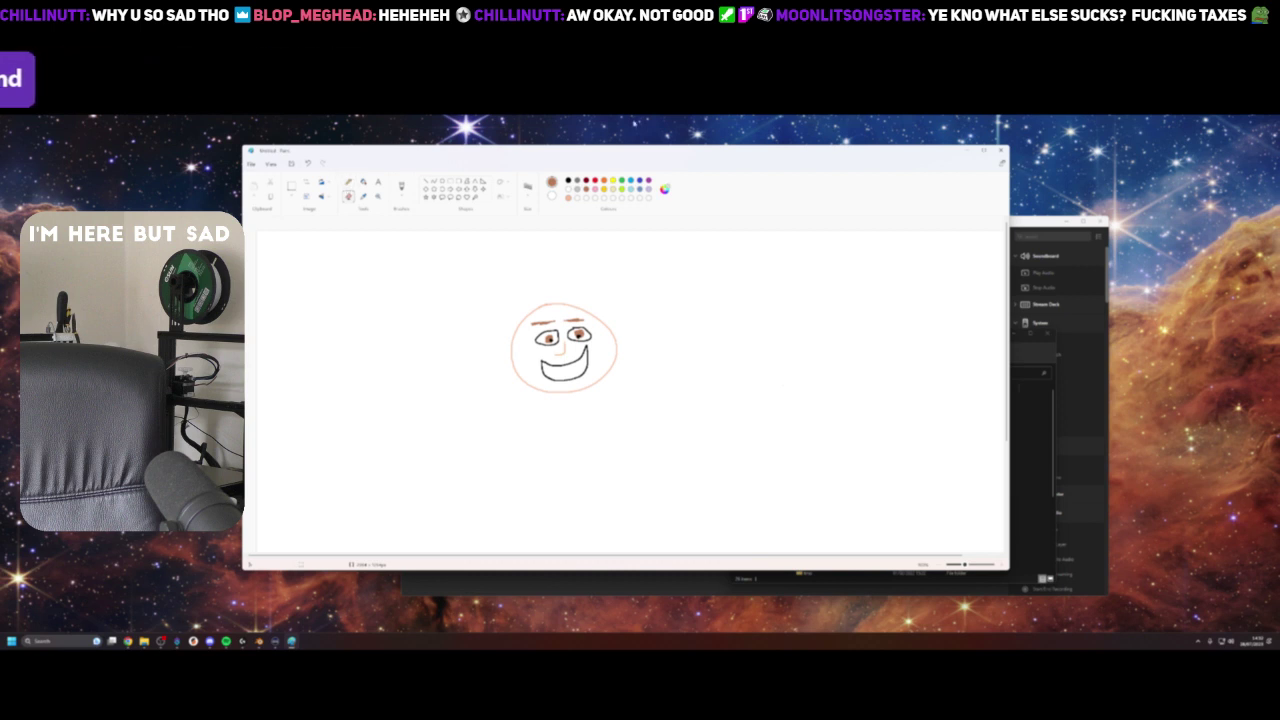
# Step: Reposition the Paint window and draw spiky zigzag brown hair along the top of the head
pyautogui.moveTo(761, 150)
pyautogui.mouseDown()
pyautogui.moveTo(723, 403)
pyautogui.moveTo(685, 183)
pyautogui.mouseUp()
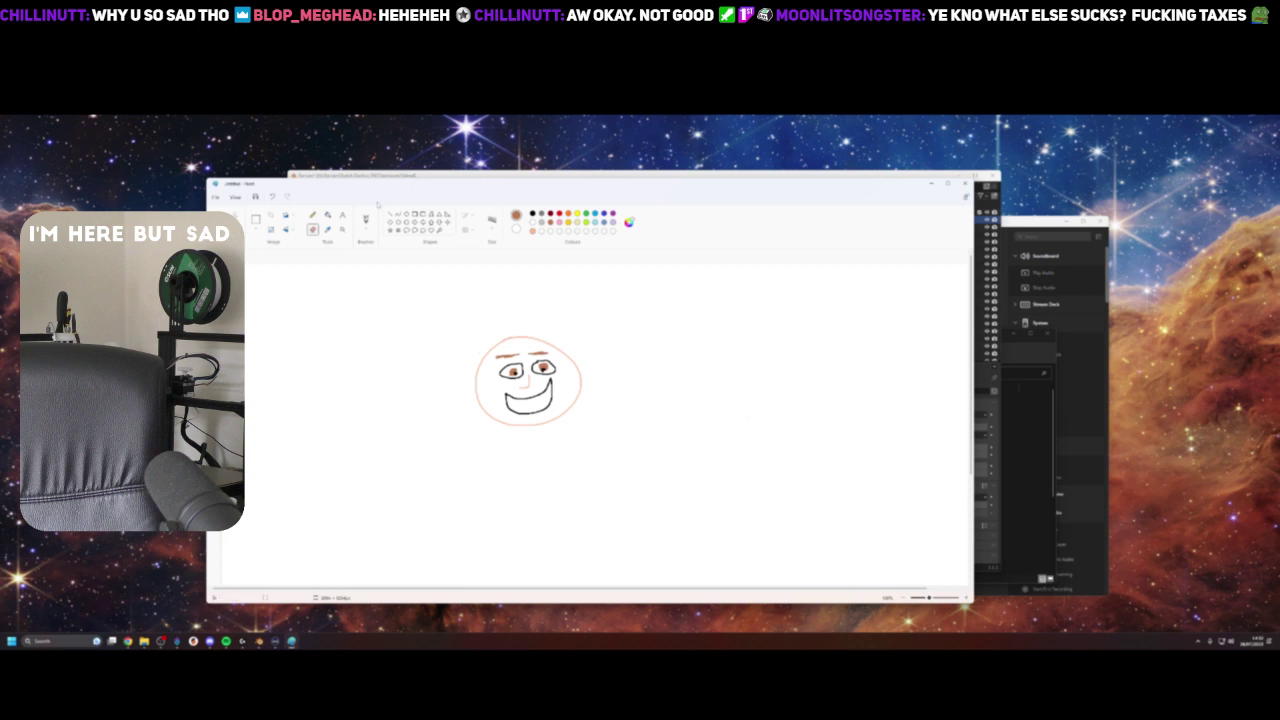
pyautogui.click(313, 215)
pyautogui.moveTo(484, 356)
pyautogui.mouseDown()
pyautogui.moveTo(504, 324)
pyautogui.moveTo(554, 330)
pyautogui.moveTo(570, 358)
pyautogui.mouseUp()
pyautogui.hotkey('ctrl', 'z')
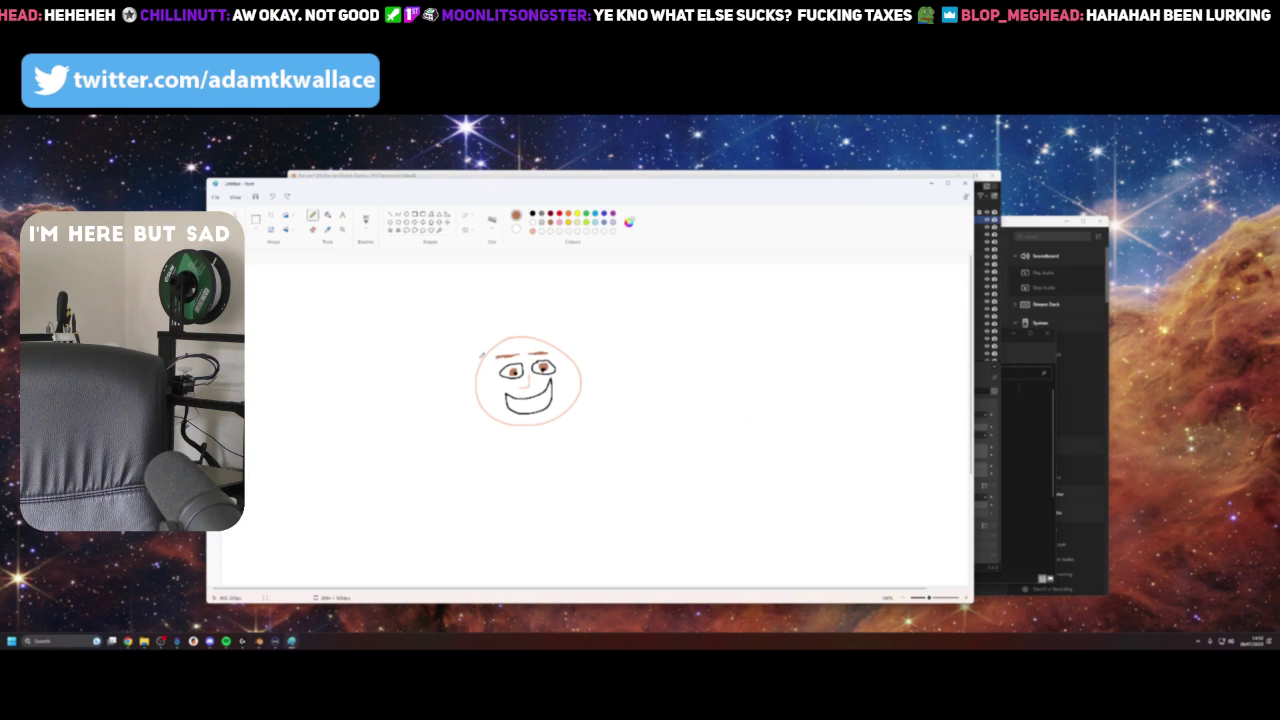
pyautogui.moveTo(481, 354)
pyautogui.mouseDown()
pyautogui.moveTo(506, 330)
pyautogui.moveTo(566, 322)
pyautogui.moveTo(579, 360)
pyautogui.mouseUp()
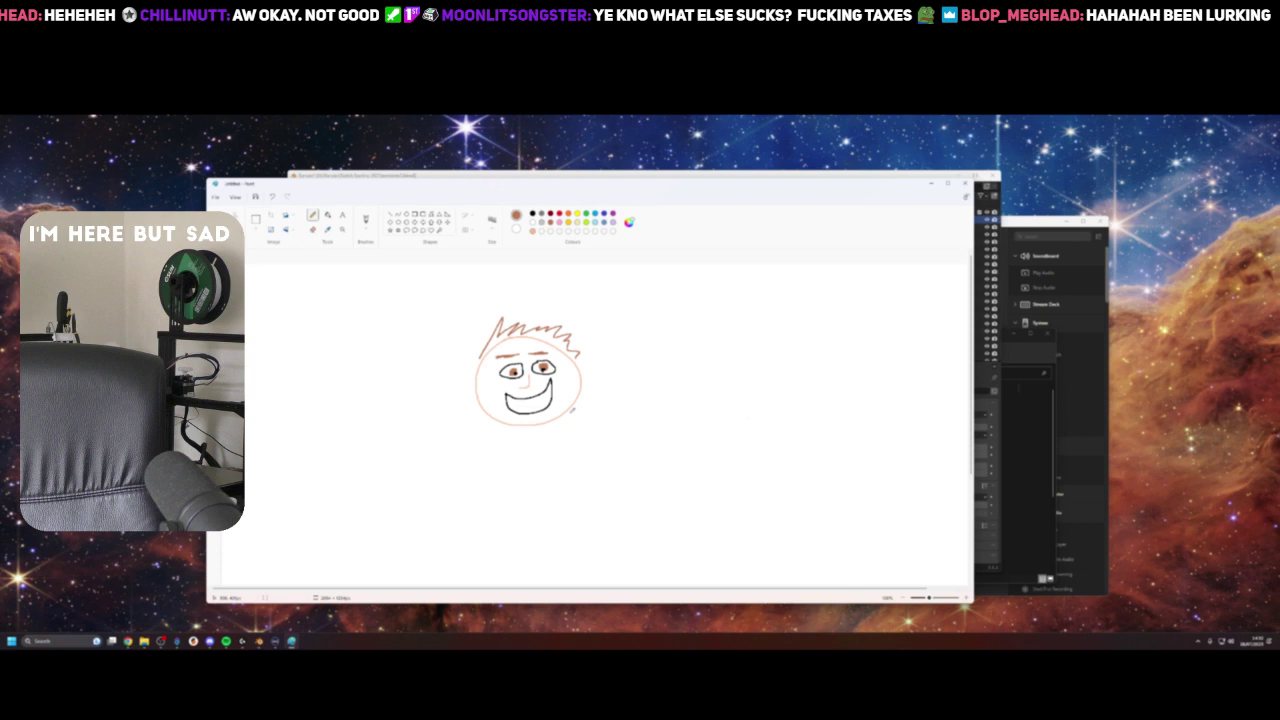
# Step: Try to draw the stick figure's body and first leg below the chin, and undo the strokes
pyautogui.moveTo(530, 424)
pyautogui.mouseDown()
pyautogui.moveTo(530, 464)
pyautogui.moveTo(458, 480)
pyautogui.mouseUp()
pyautogui.hotkey('ctrl', 'z')
pyautogui.hotkey('ctrl', 'z')
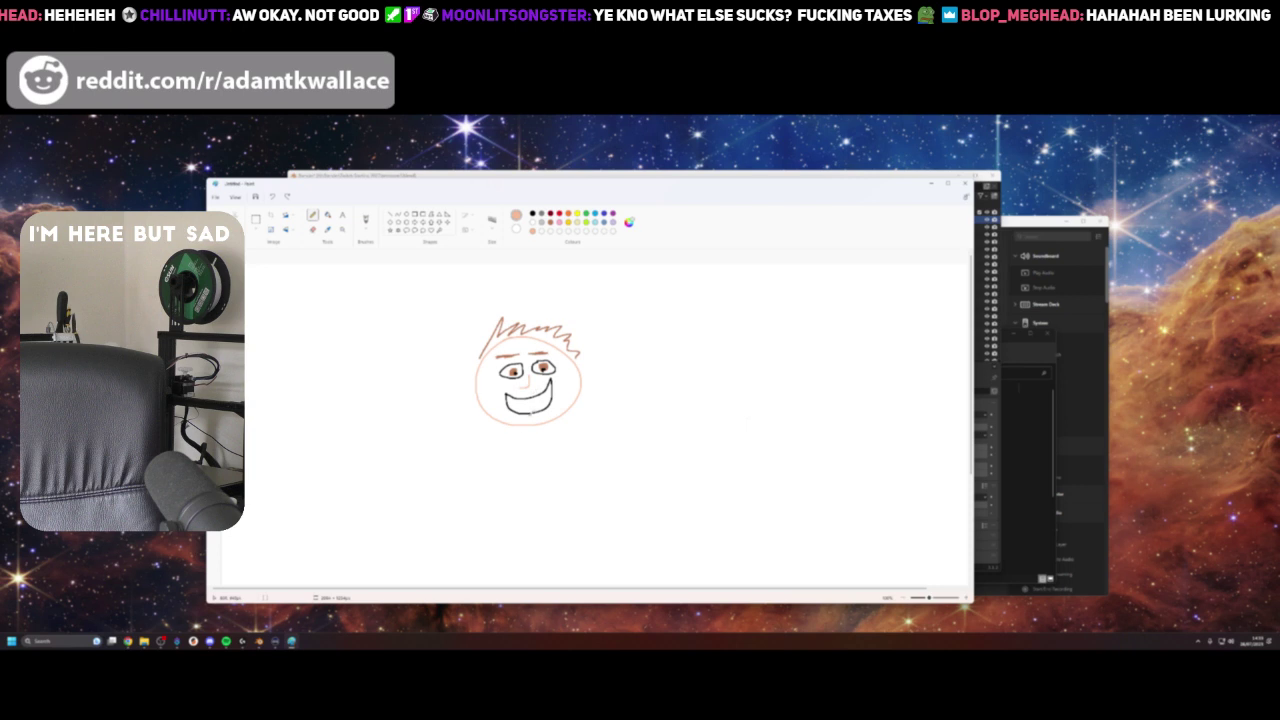
# Step: Draw a skin-tone stick body below the head with two spread legs, one raised arm and one short arm
pyautogui.moveTo(528, 425)
pyautogui.mouseDown()
pyautogui.moveTo(494, 464)
pyautogui.moveTo(448, 484)
pyautogui.mouseUp()
pyautogui.moveTo(523, 457)
pyautogui.mouseDown()
pyautogui.moveTo(572, 479)
pyautogui.moveTo(546, 436)
pyautogui.moveTo(604, 401)
pyautogui.mouseUp()
pyautogui.moveTo(518, 441); pyautogui.dragTo(494, 442)
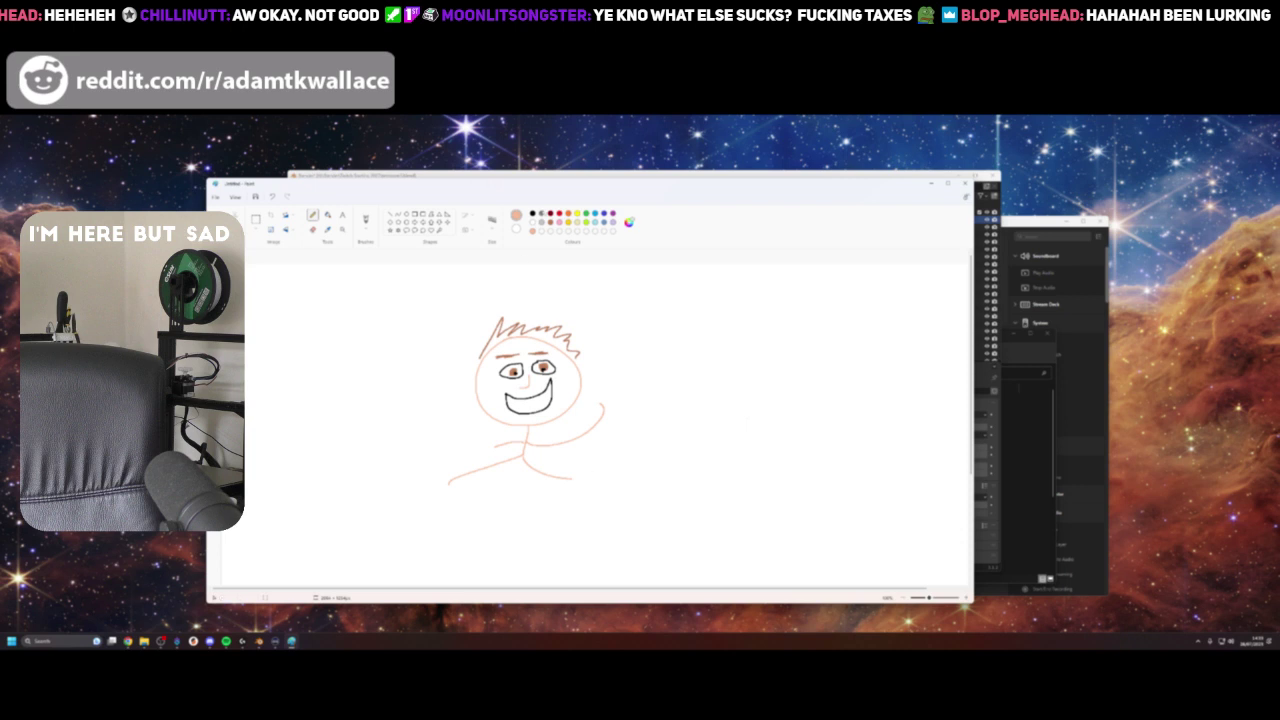
# Step: Try black strokes where the raised arm meets the body, undoing each one
pyautogui.click(532, 213)
pyautogui.moveTo(530, 440)
pyautogui.mouseDown()
pyautogui.moveTo(512, 452)
pyautogui.moveTo(535, 455)
pyautogui.mouseUp()
pyautogui.hotkey('ctrl', 'z')
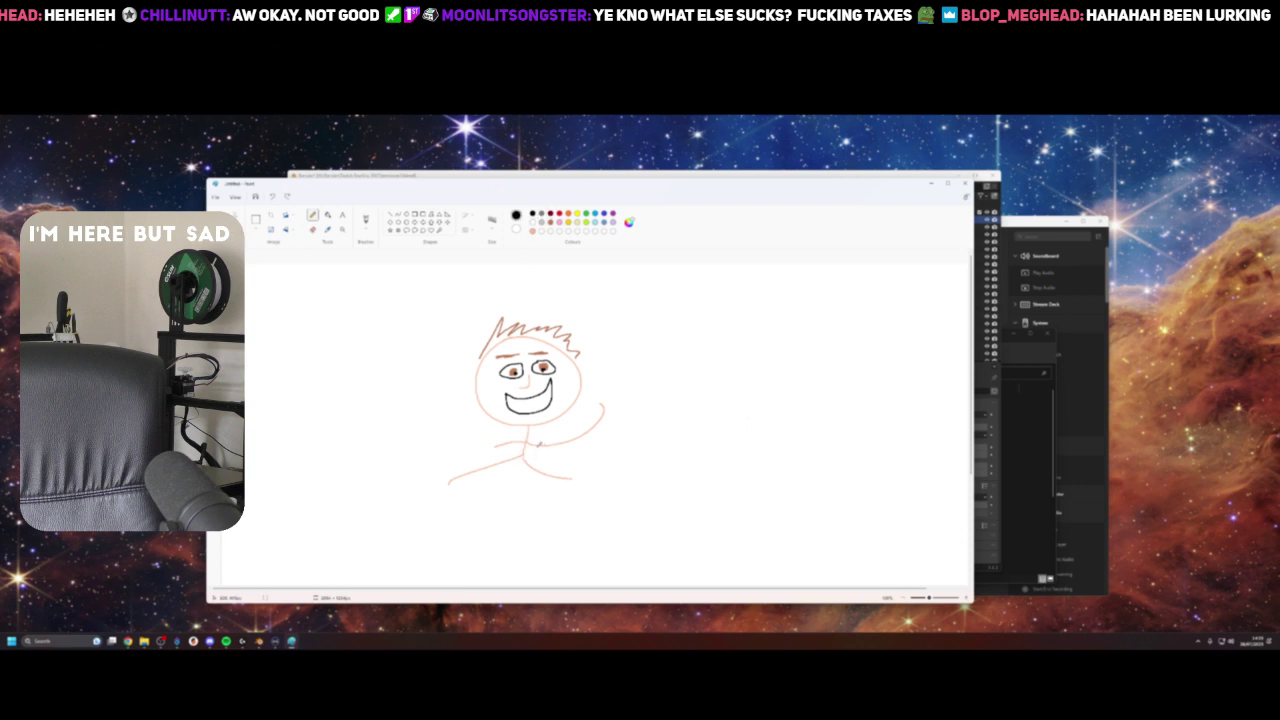
pyautogui.moveTo(526, 442)
pyautogui.mouseDown()
pyautogui.moveTo(524, 454)
pyautogui.moveTo(530, 440)
pyautogui.mouseUp()
pyautogui.hotkey('ctrl', 'z')
pyautogui.moveTo(527, 441); pyautogui.dragTo(527, 441)
pyautogui.hotkey('ctrl', 'z')
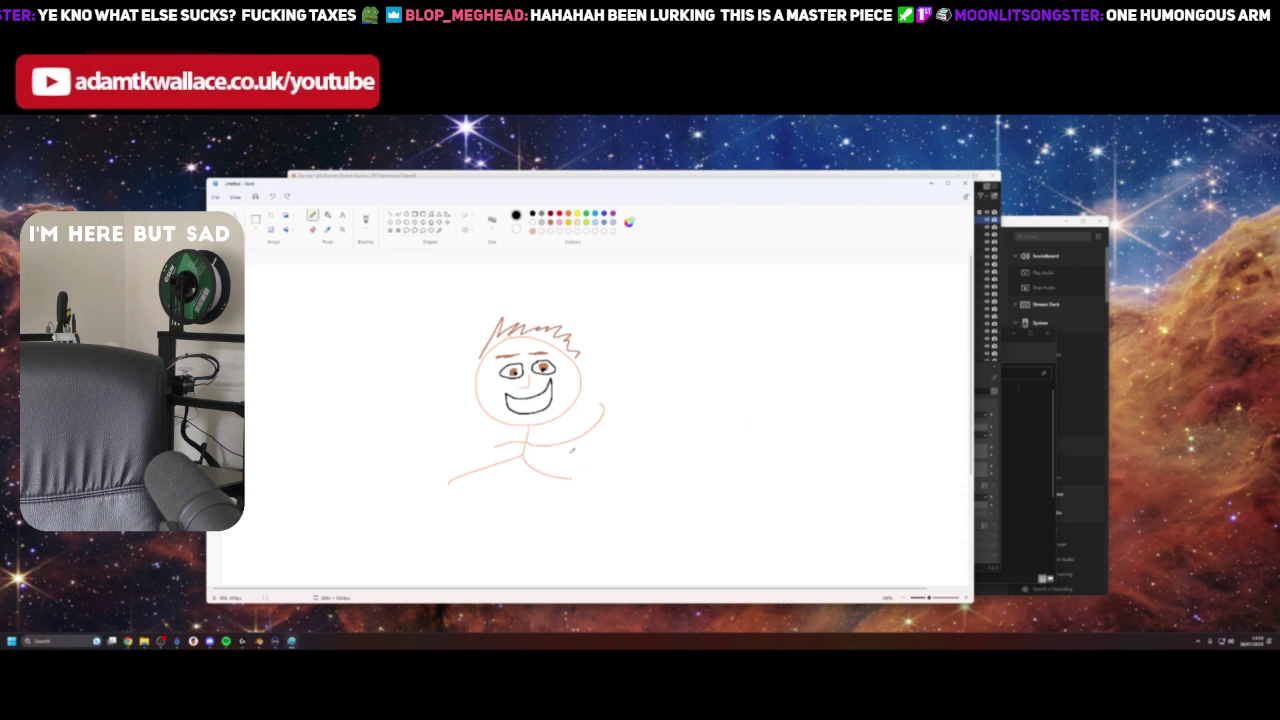
# Step: Draw two rounded skin-tone muscle bumps along the upper edge of the raised arm
pyautogui.click(532, 231)
pyautogui.moveTo(540, 443); pyautogui.dragTo(573, 438)
pyautogui.hotkey('ctrl', 'z')
pyautogui.moveTo(537, 443)
pyautogui.mouseDown()
pyautogui.moveTo(572, 440)
pyautogui.moveTo(551, 445)
pyautogui.moveTo(557, 466)
pyautogui.mouseUp()
pyautogui.hotkey('ctrl', 'z')
pyautogui.click(544, 442)
pyautogui.hotkey('ctrl', 'z')
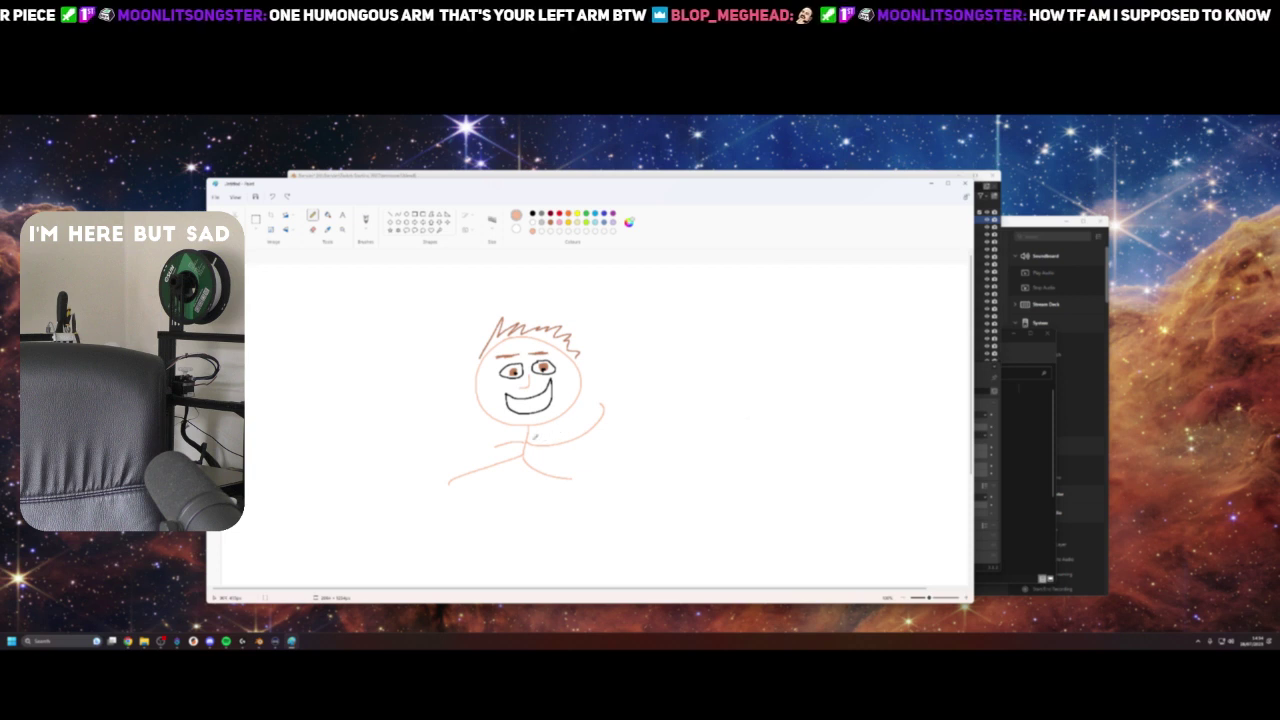
pyautogui.moveTo(530, 444)
pyautogui.mouseDown()
pyautogui.moveTo(546, 429)
pyautogui.moveTo(562, 440)
pyautogui.moveTo(566, 422)
pyautogui.moveTo(582, 432)
pyautogui.mouseUp()
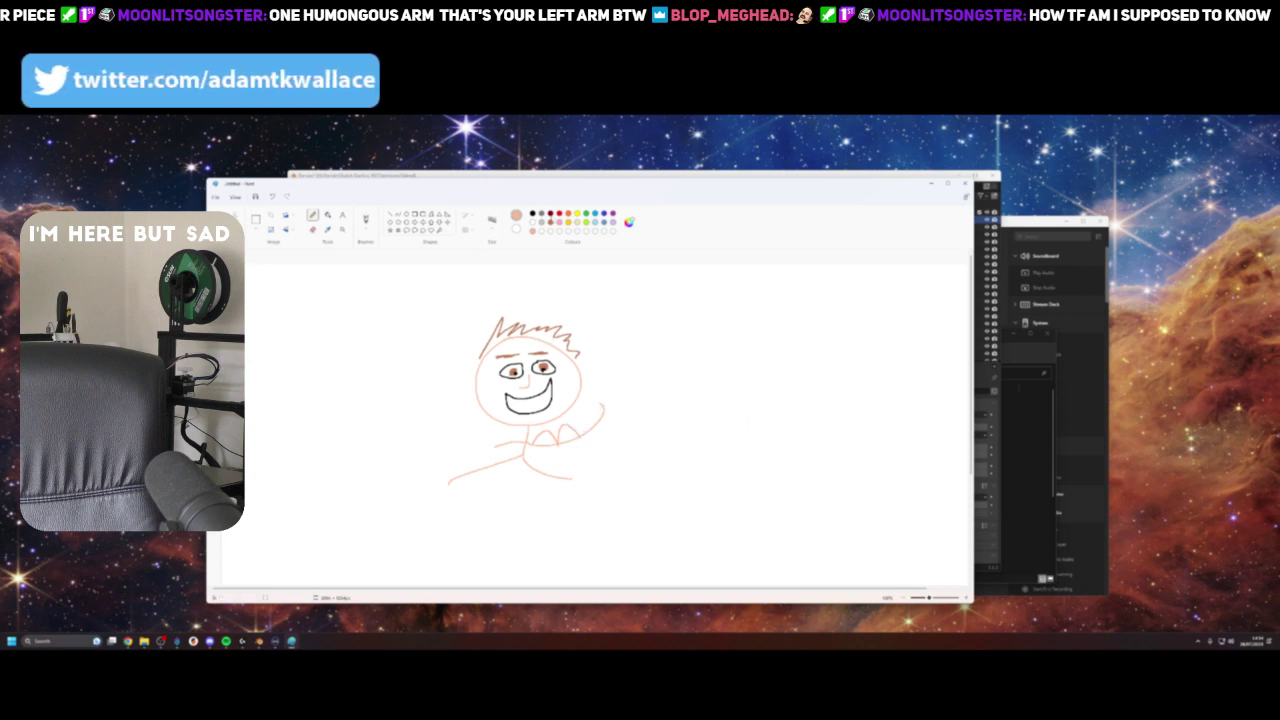
# Step: Pick black as the drawing colour and erase the black outlines around both eyes, keeping the brown pupils
pyautogui.click(532, 213)
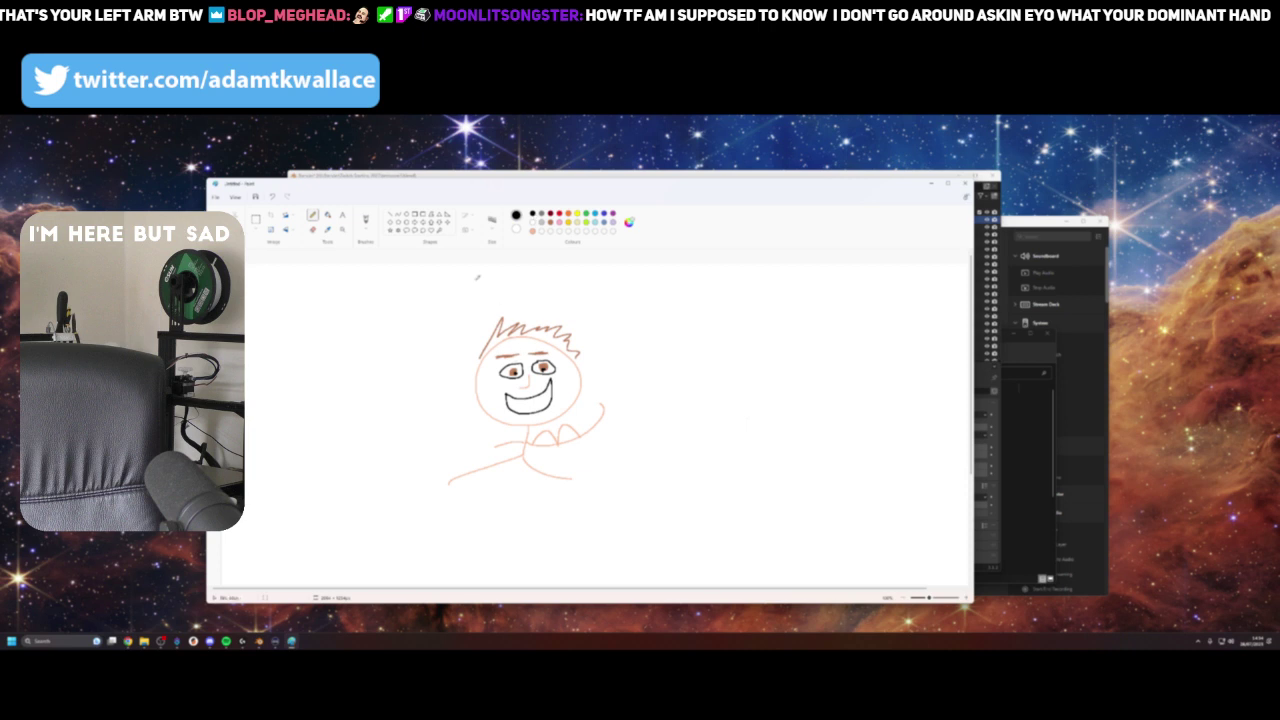
pyautogui.click(313, 229)
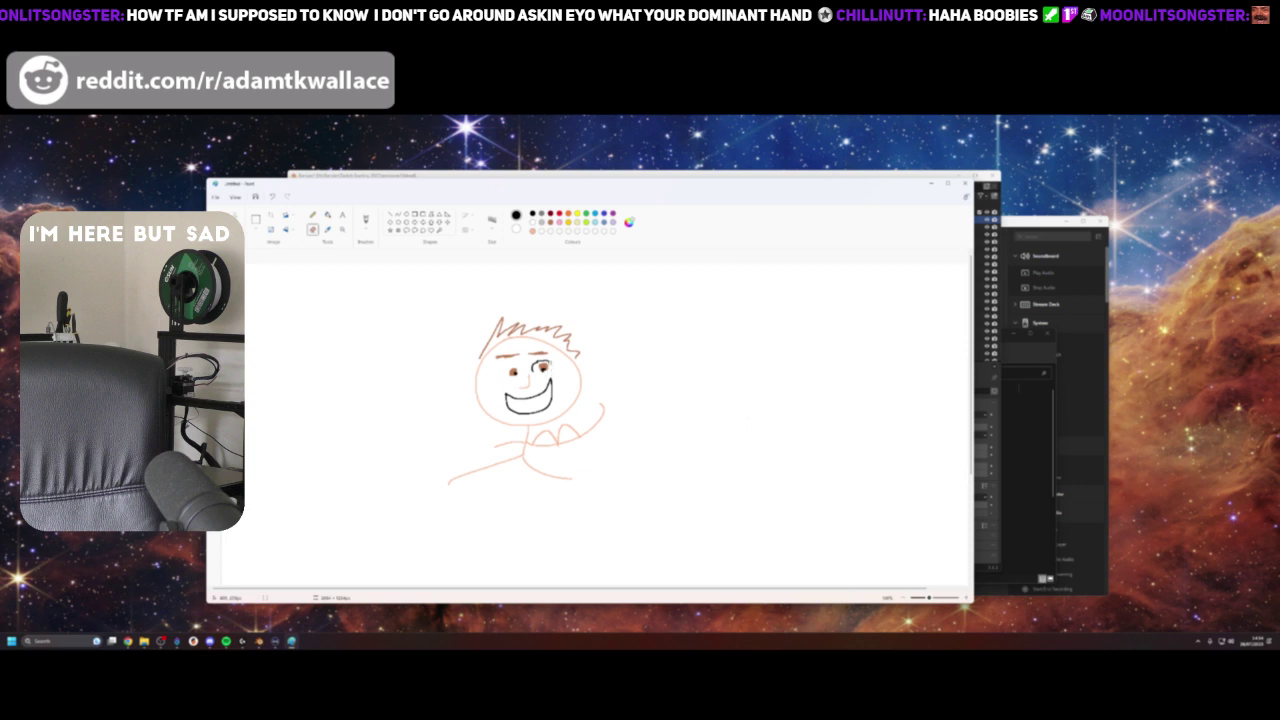
pyautogui.moveTo(548, 361); pyautogui.dragTo(543, 362)
# Step: Draw black square-framed glasses with a bridge and side arms around the eyes, undoing the failed attempts
pyautogui.click(313, 215)
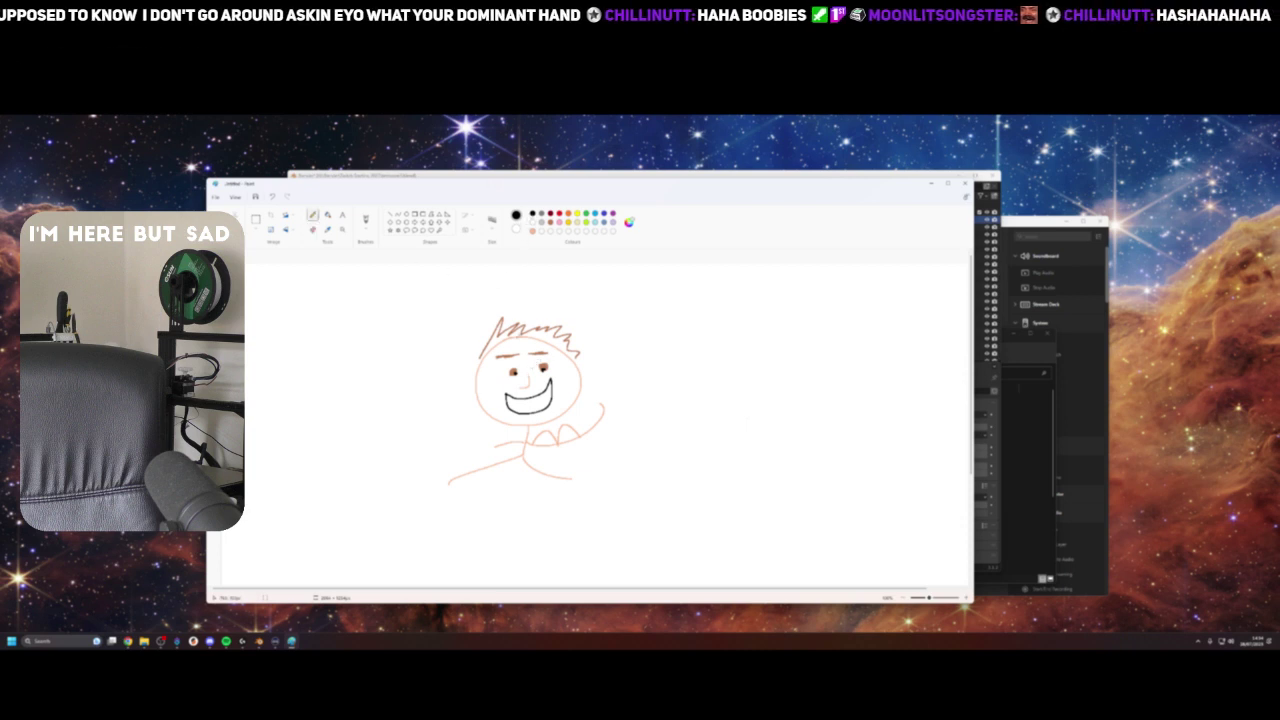
pyautogui.moveTo(510, 374)
pyautogui.mouseDown()
pyautogui.moveTo(522, 368)
pyautogui.moveTo(508, 361)
pyautogui.moveTo(510, 380)
pyautogui.mouseUp()
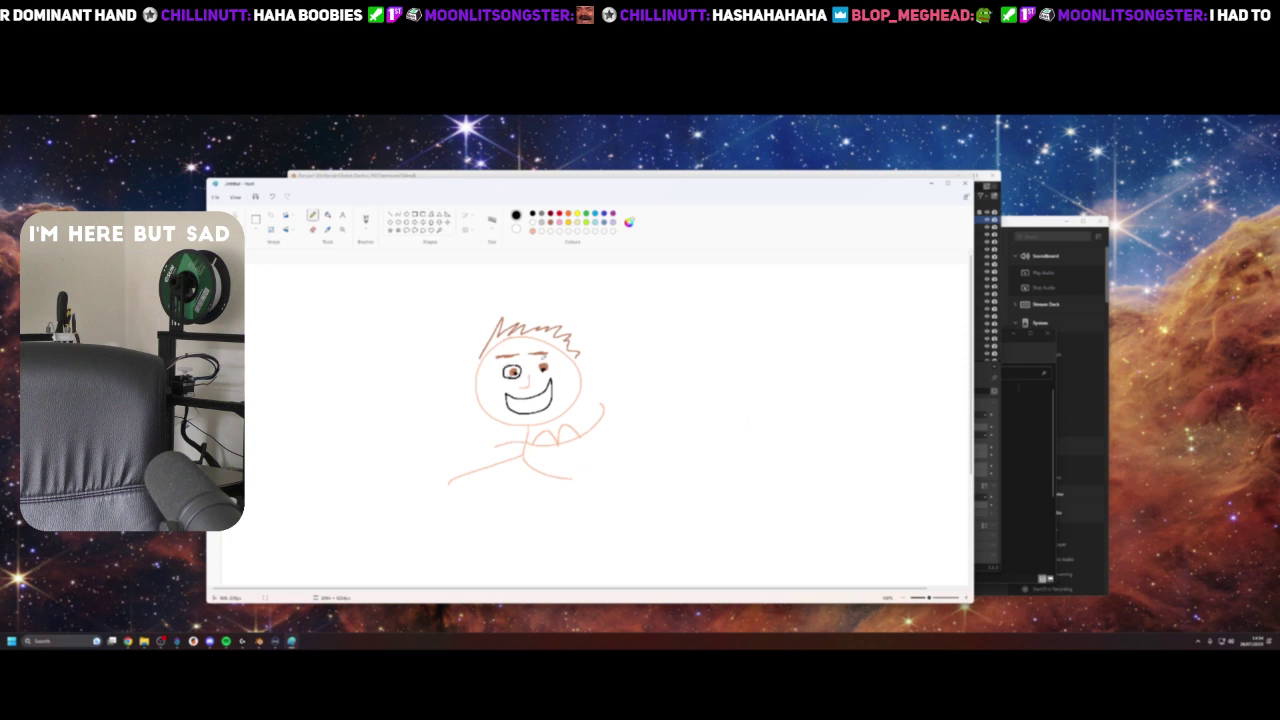
pyautogui.hotkey('ctrl', 'z')
pyautogui.moveTo(500, 358)
pyautogui.mouseDown()
pyautogui.moveTo(522, 356)
pyautogui.moveTo(525, 381)
pyautogui.moveTo(476, 369)
pyautogui.moveTo(542, 368)
pyautogui.mouseUp()
pyautogui.hotkey('ctrl', 'z')
pyautogui.moveTo(533, 361)
pyautogui.mouseDown()
pyautogui.moveTo(555, 378)
pyautogui.moveTo(548, 356)
pyautogui.moveTo(531, 365)
pyautogui.mouseUp()
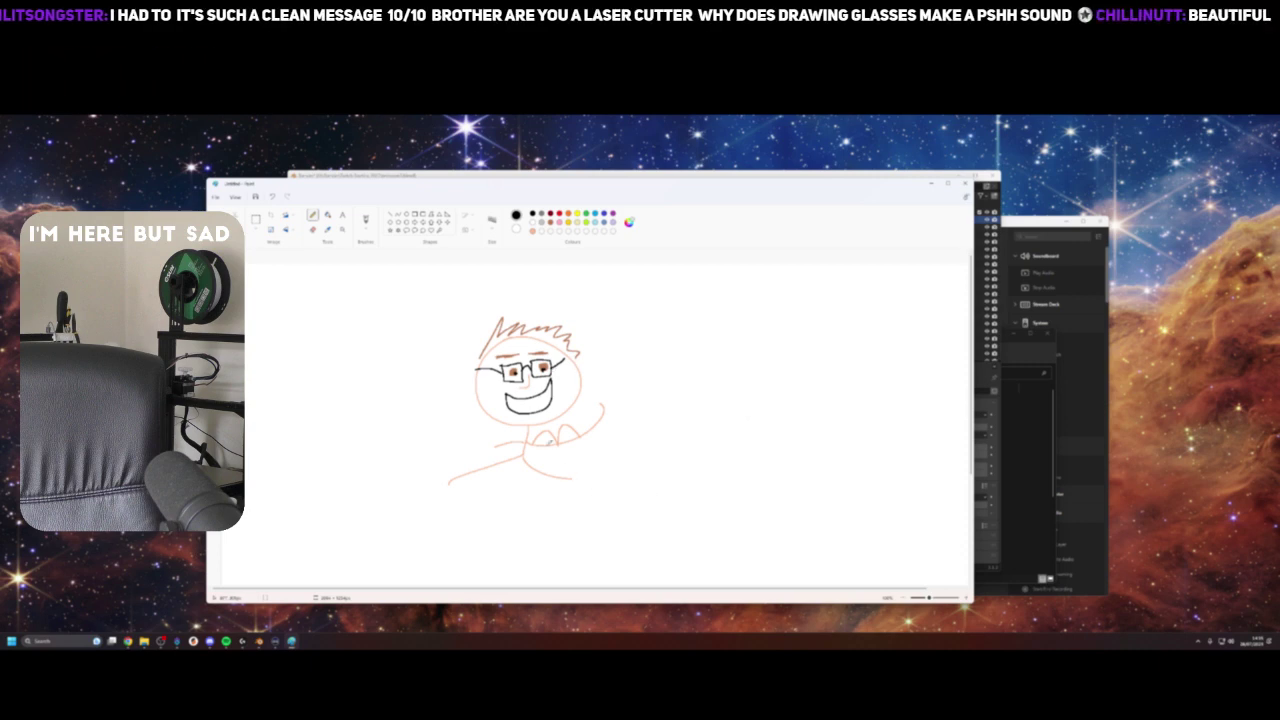
# Step: Capture a rectangular screenshot of the whole stick figure
pyautogui.press('super+shift+s')
pyautogui.moveTo(409, 293)
pyautogui.mouseDown()
pyautogui.moveTo(695, 507)
pyautogui.moveTo(663, 510)
pyautogui.mouseUp()
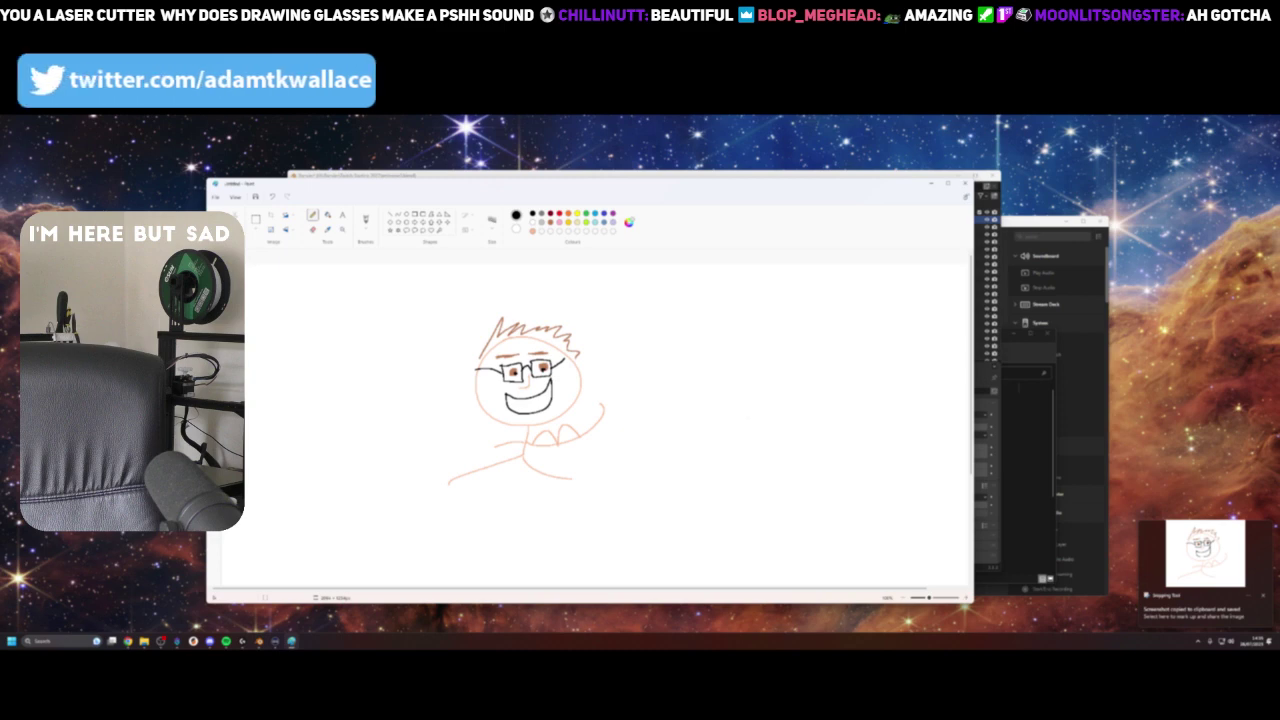
# Step: Bring the OBS Studio window over the Paint canvas and enlarge its height
pyautogui.moveTo(1279, 308); pyautogui.dragTo(572, 252)
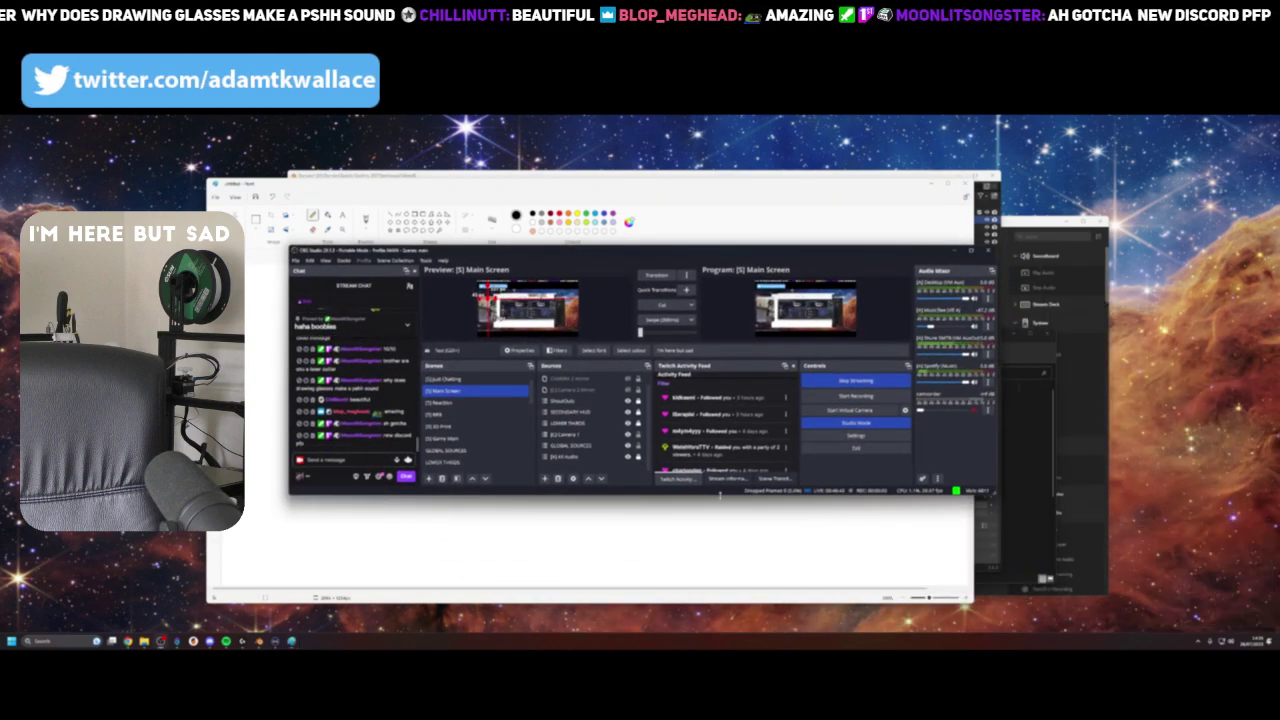
pyautogui.moveTo(720, 495); pyautogui.dragTo(720, 573)
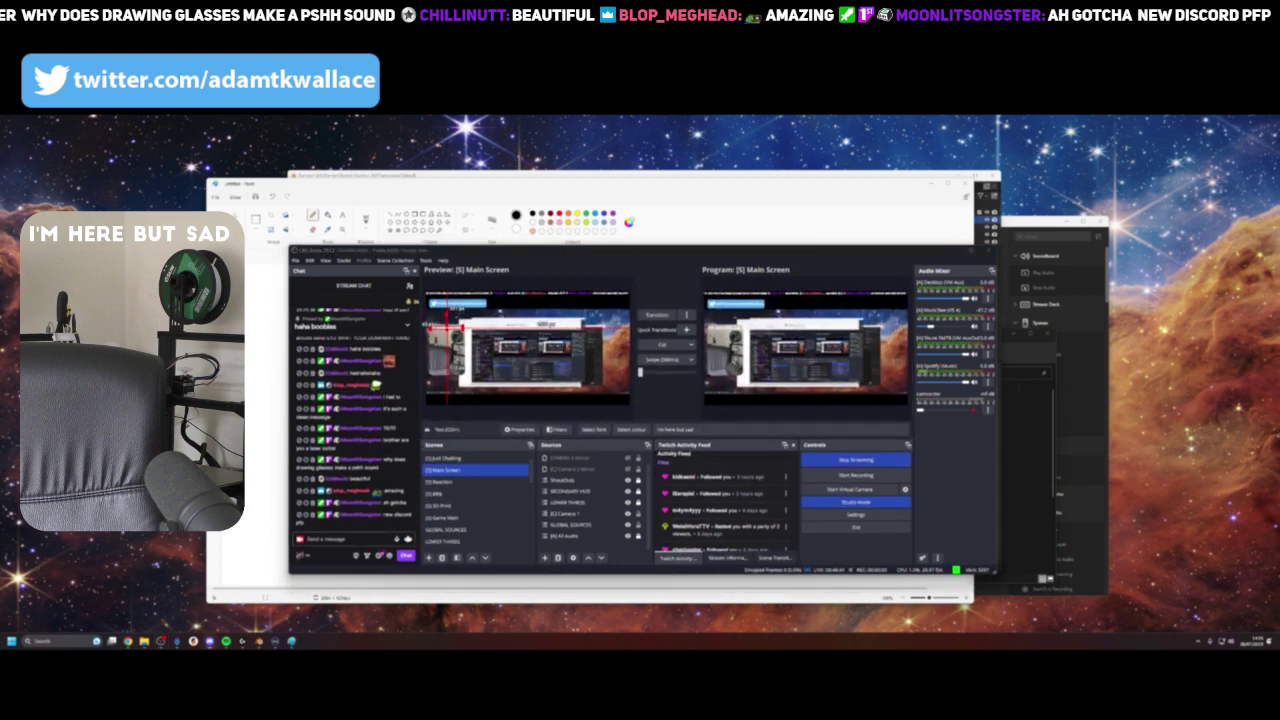
# Step: Switch to Discord, open the streamer's full profile from the member list, and move the window out of view
pyautogui.click(209, 641)
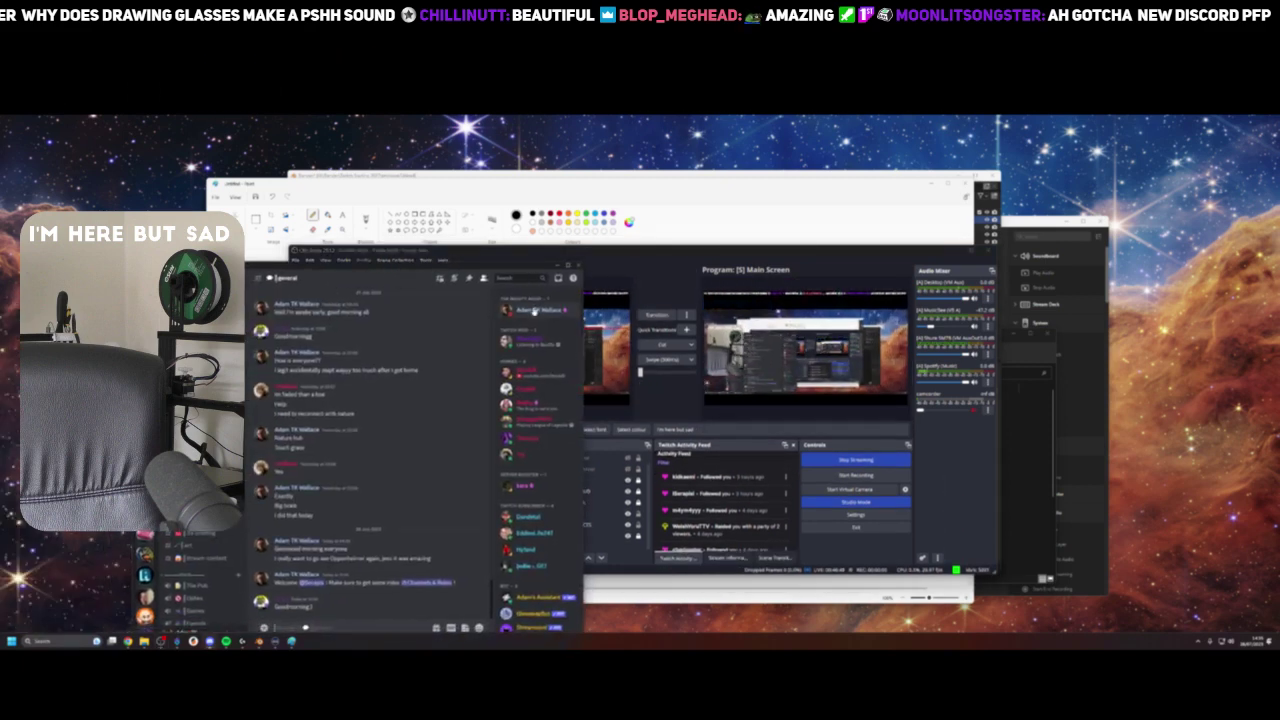
pyautogui.click(532, 310)
pyautogui.click(390, 346)
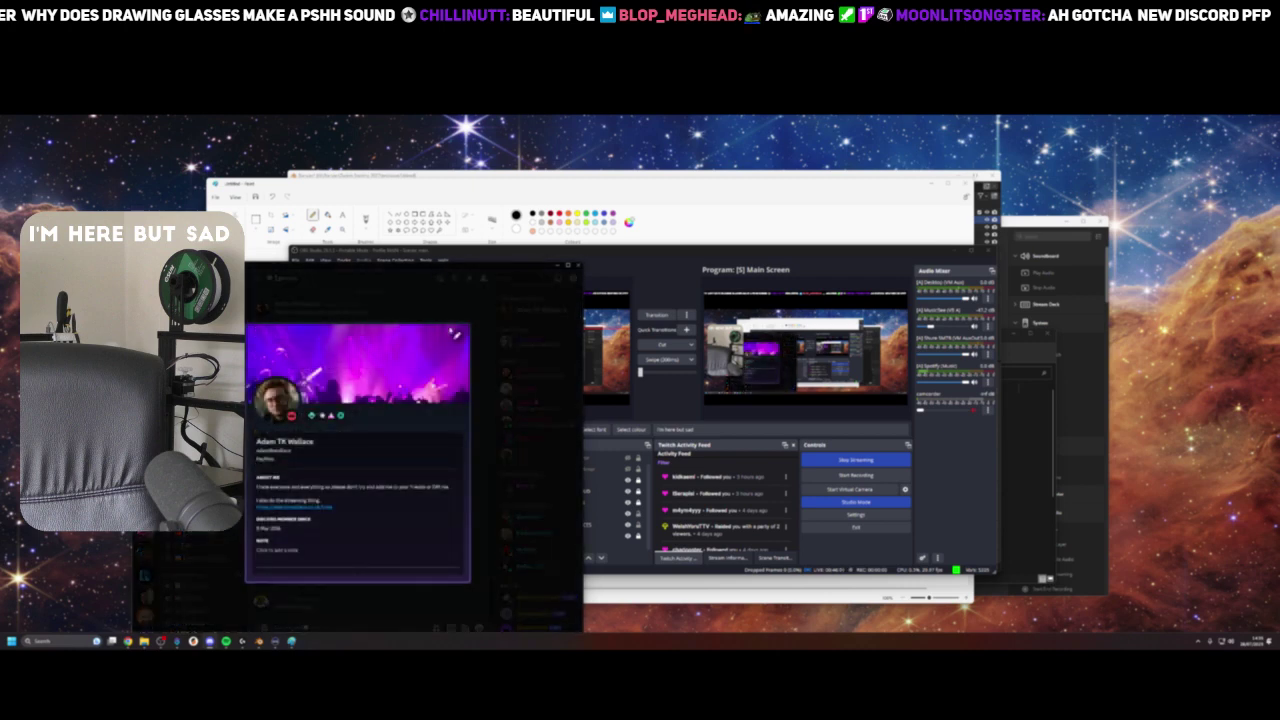
pyautogui.moveTo(429, 267); pyautogui.dragTo(0, 285)
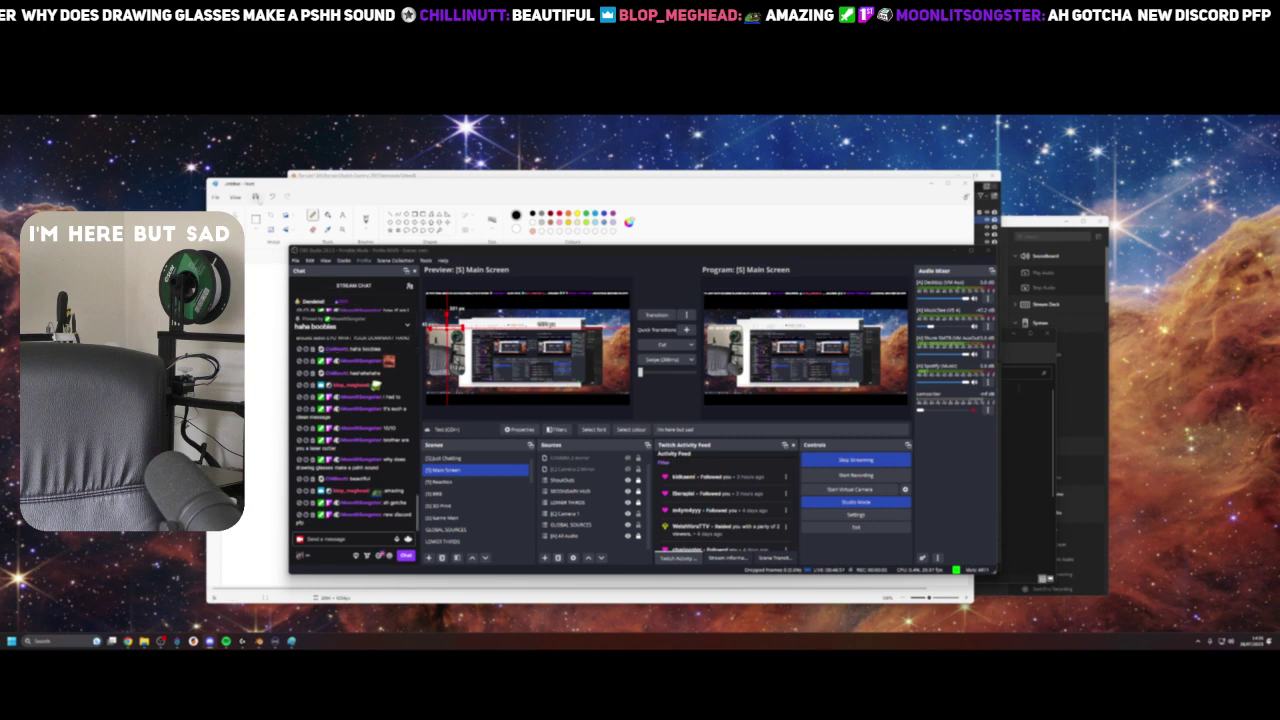
# Step: Switch to Paint and save the smiling drawing as a PNG on the Desktop, named after the streamer
pyautogui.click(325, 188)
pyautogui.hotkey('ctrl', 's')
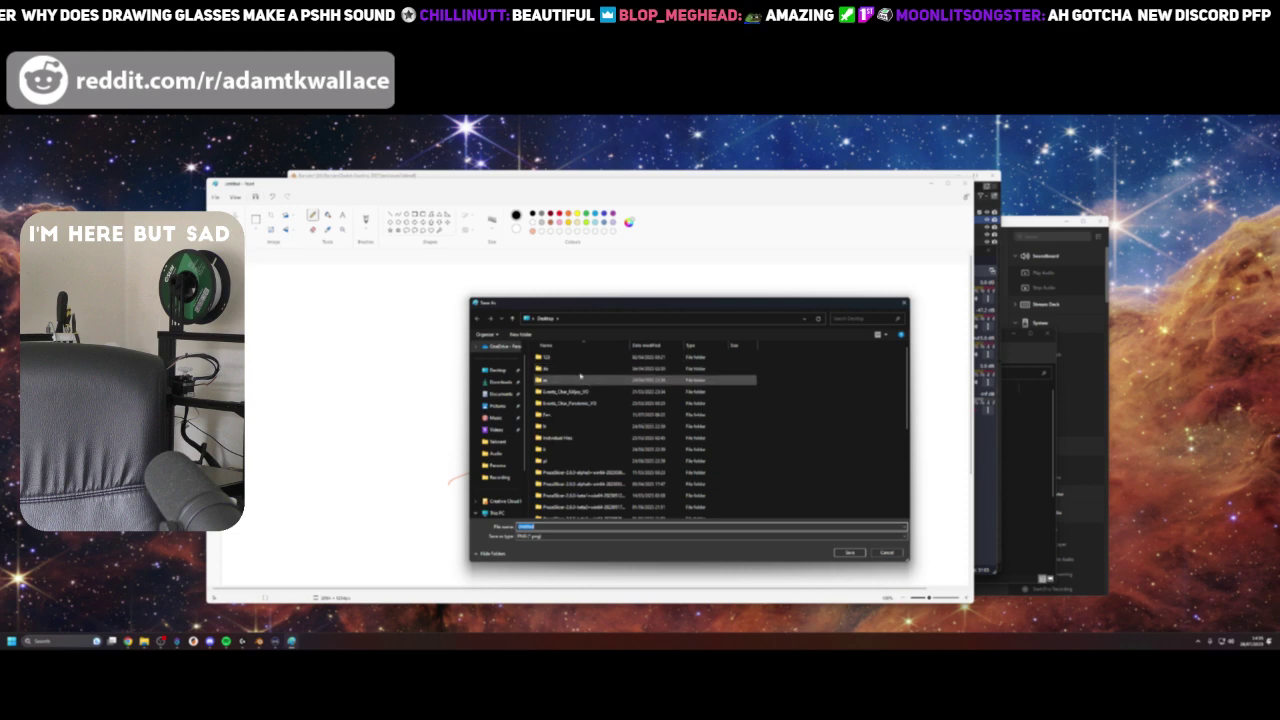
pyautogui.write('adam p')
pyautogui.press('Return')
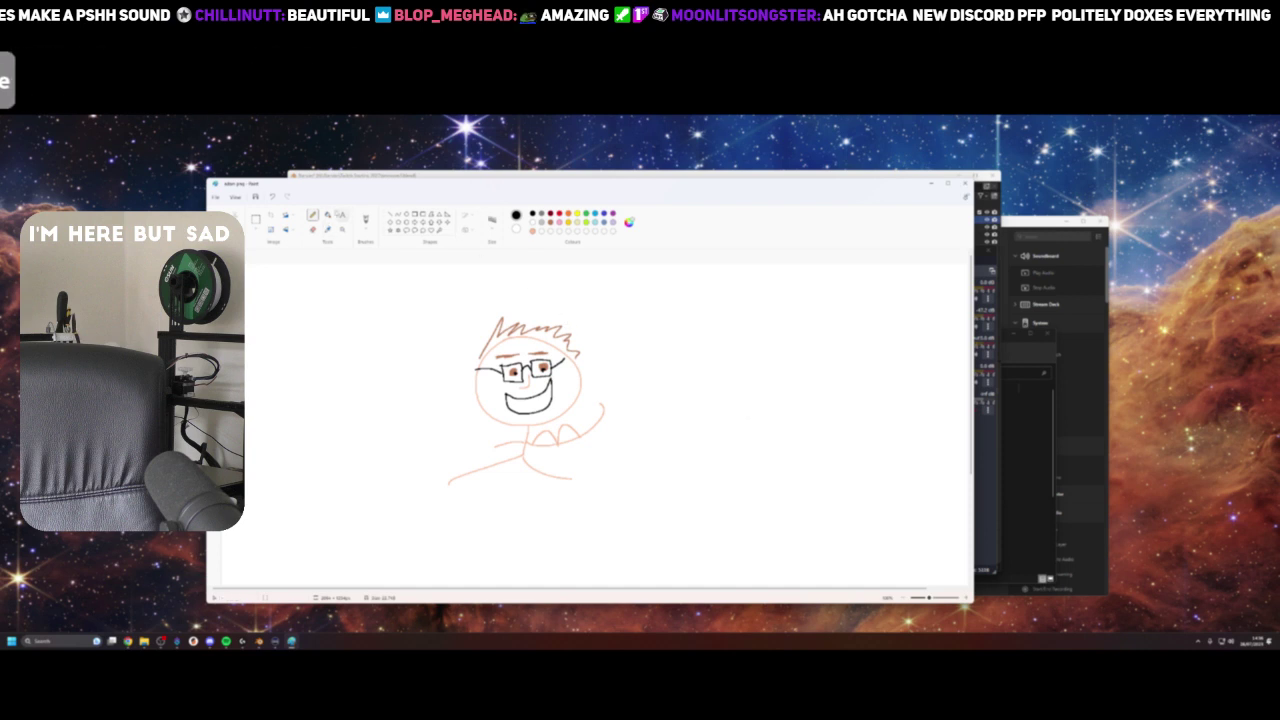
# Step: Erase the open smile and draw a straight black line as the mouth below the nose
pyautogui.click(313, 229)
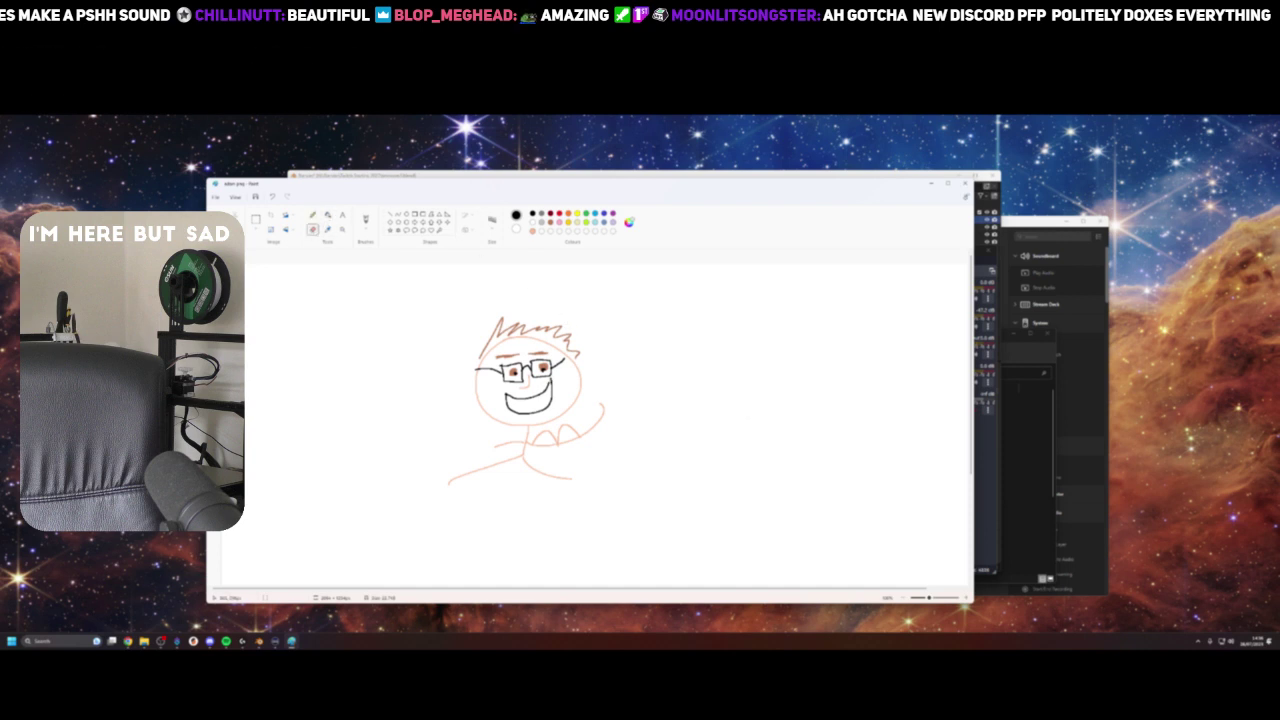
pyautogui.moveTo(545, 386); pyautogui.dragTo(509, 398)
pyautogui.moveTo(552, 404)
pyautogui.mouseDown()
pyautogui.moveTo(522, 413)
pyautogui.moveTo(512, 396)
pyautogui.mouseUp()
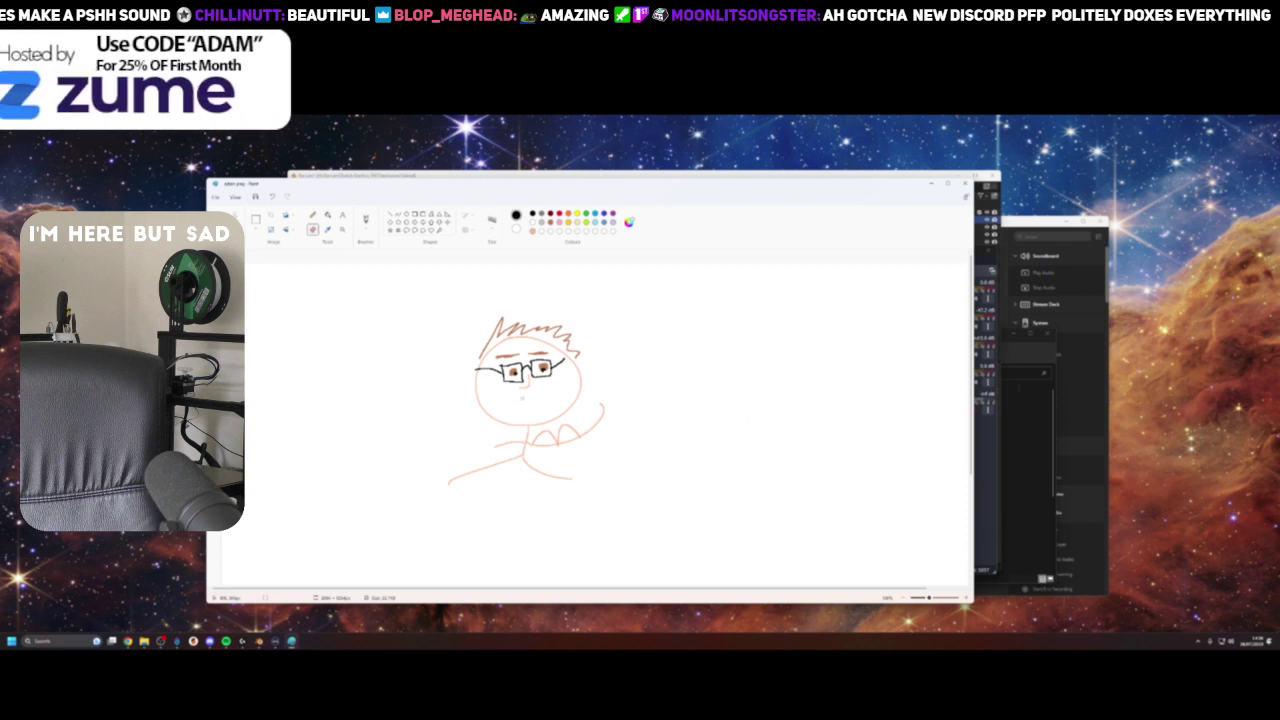
pyautogui.click(313, 215)
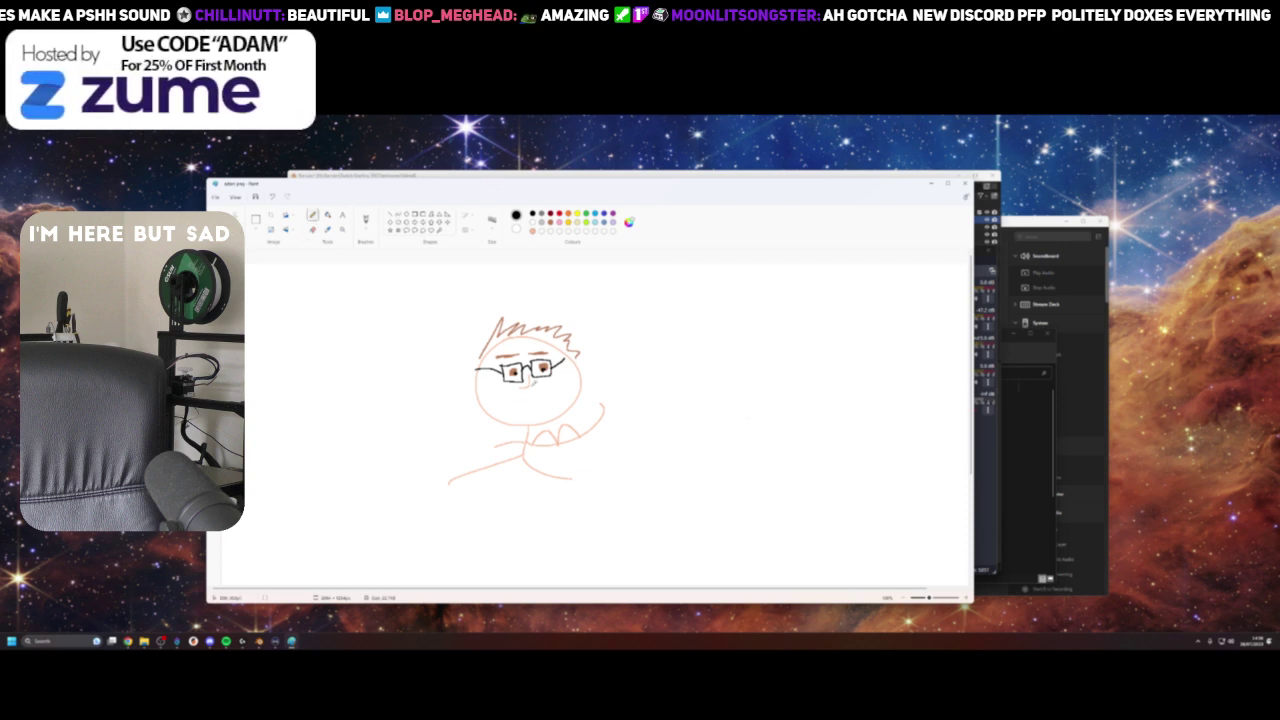
pyautogui.moveTo(517, 403); pyautogui.dragTo(557, 396)
# Step: Undo back to the open smile and save that version of the drawing as a PNG on the Desktop
pyautogui.hotkey('ctrl', 'z')
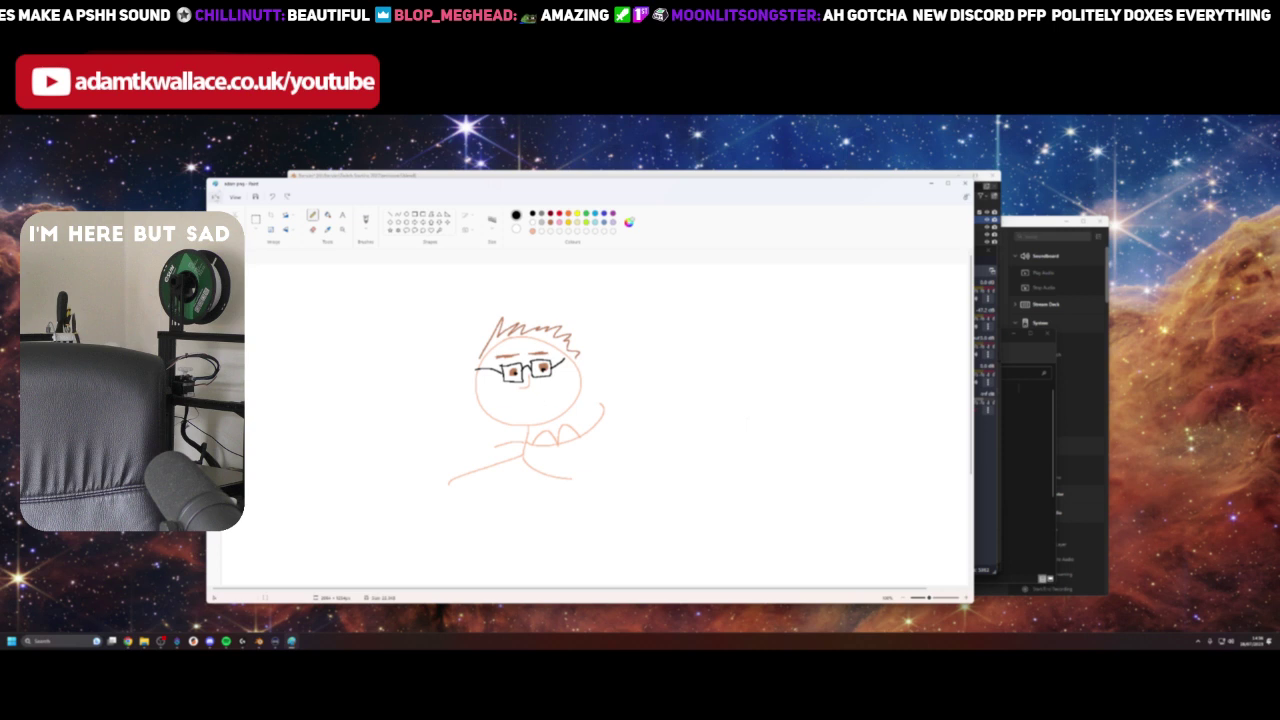
pyautogui.hotkey('ctrl', 'y')
pyautogui.click(215, 197)
pyautogui.moveTo(262, 259)
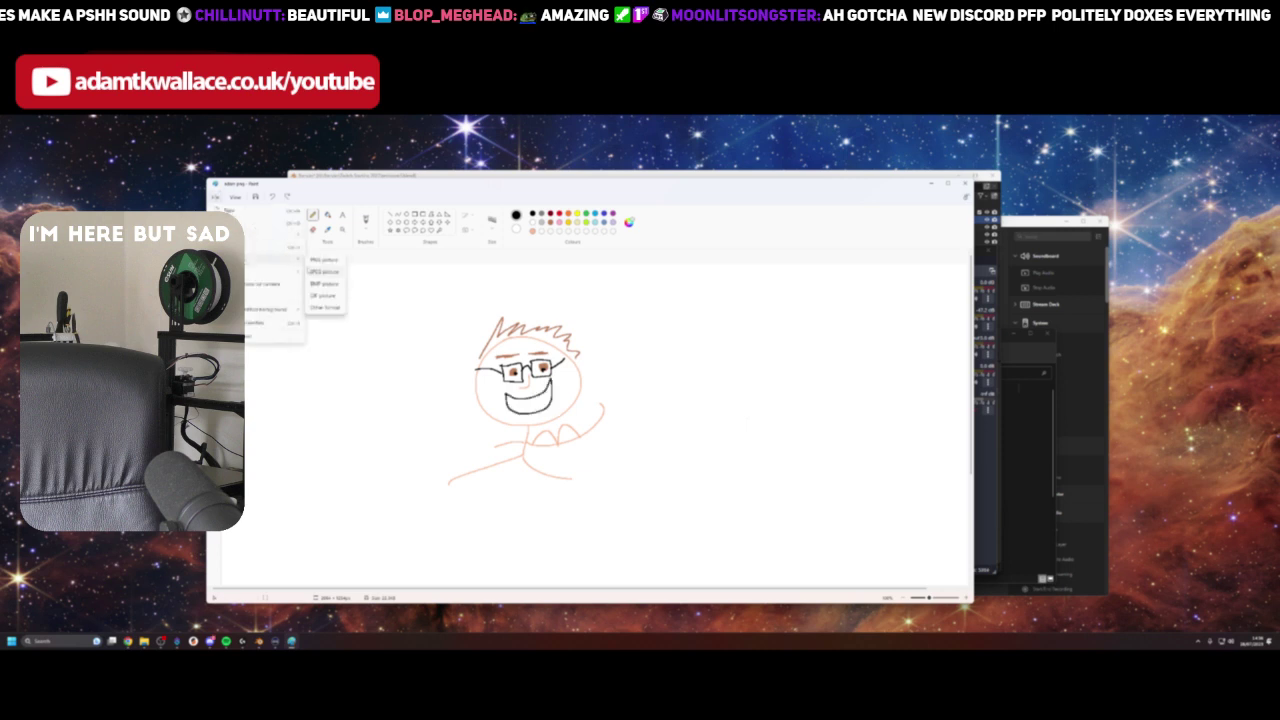
pyautogui.click(324, 260)
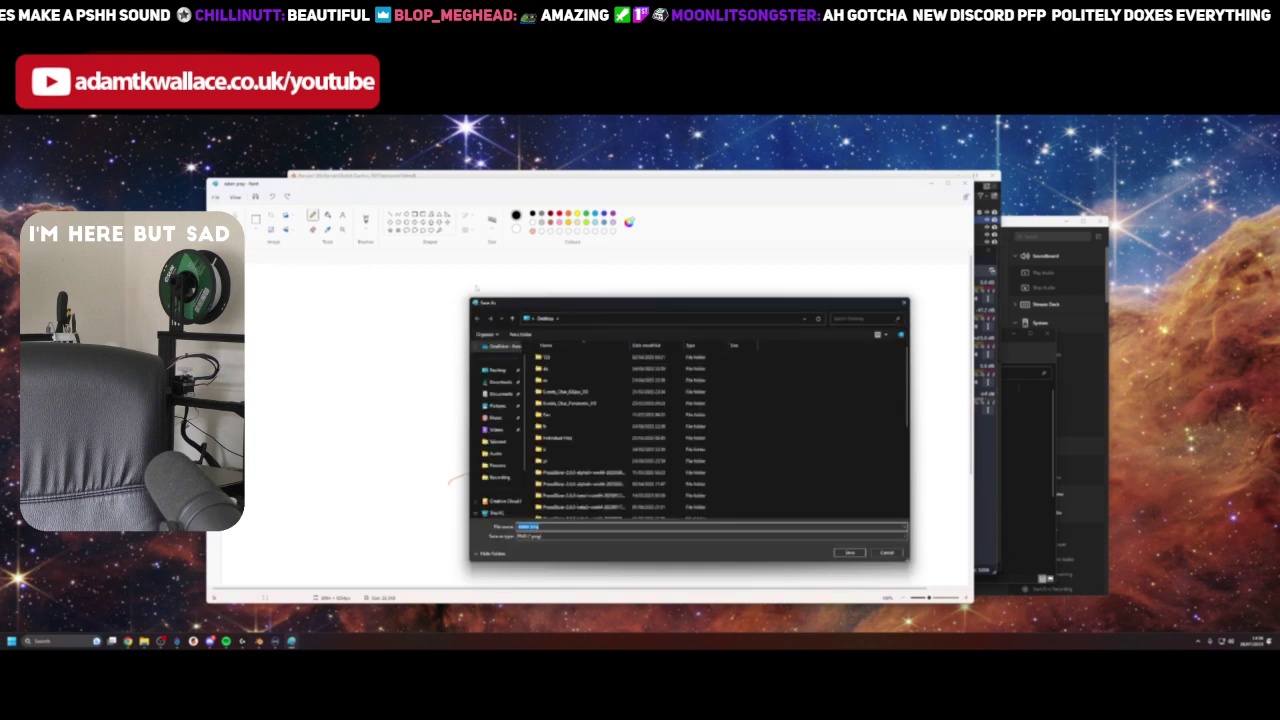
pyautogui.press('Return')
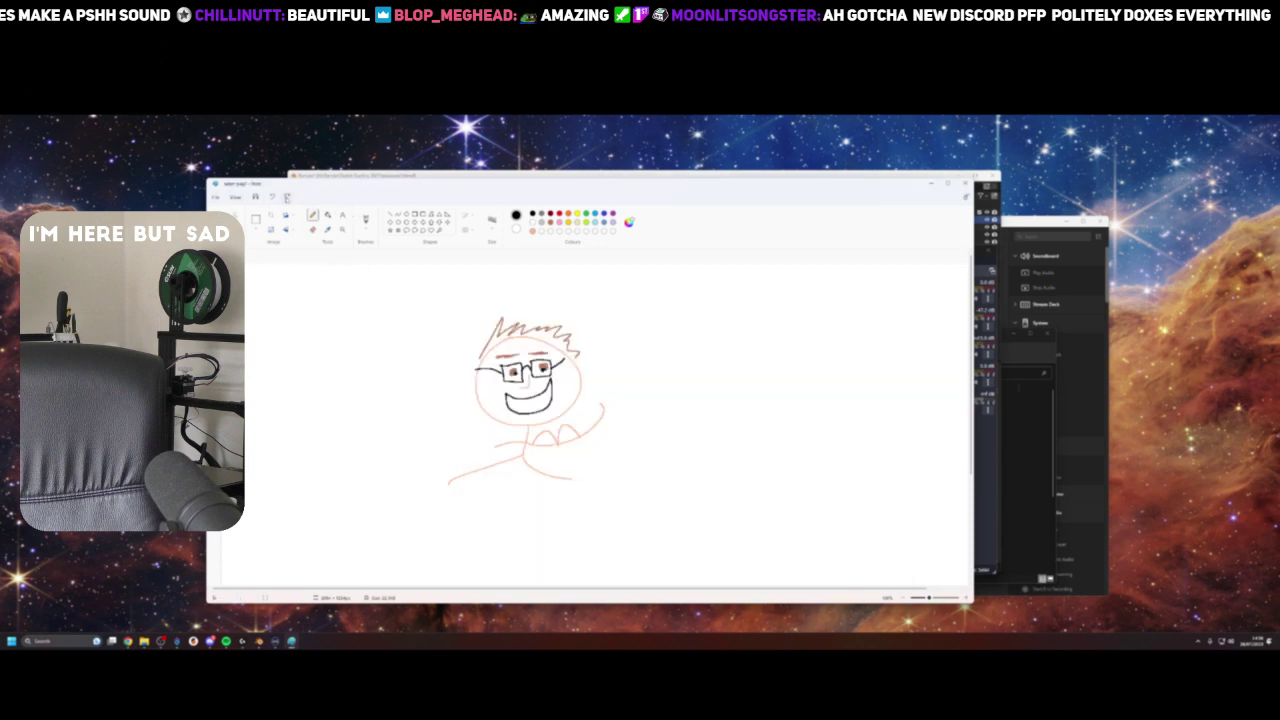
# Step: Redo the changes up to the straight mouth and save this version as a PNG on the Desktop
pyautogui.click(287, 198)
pyautogui.click(287, 198)
pyautogui.click(216, 197)
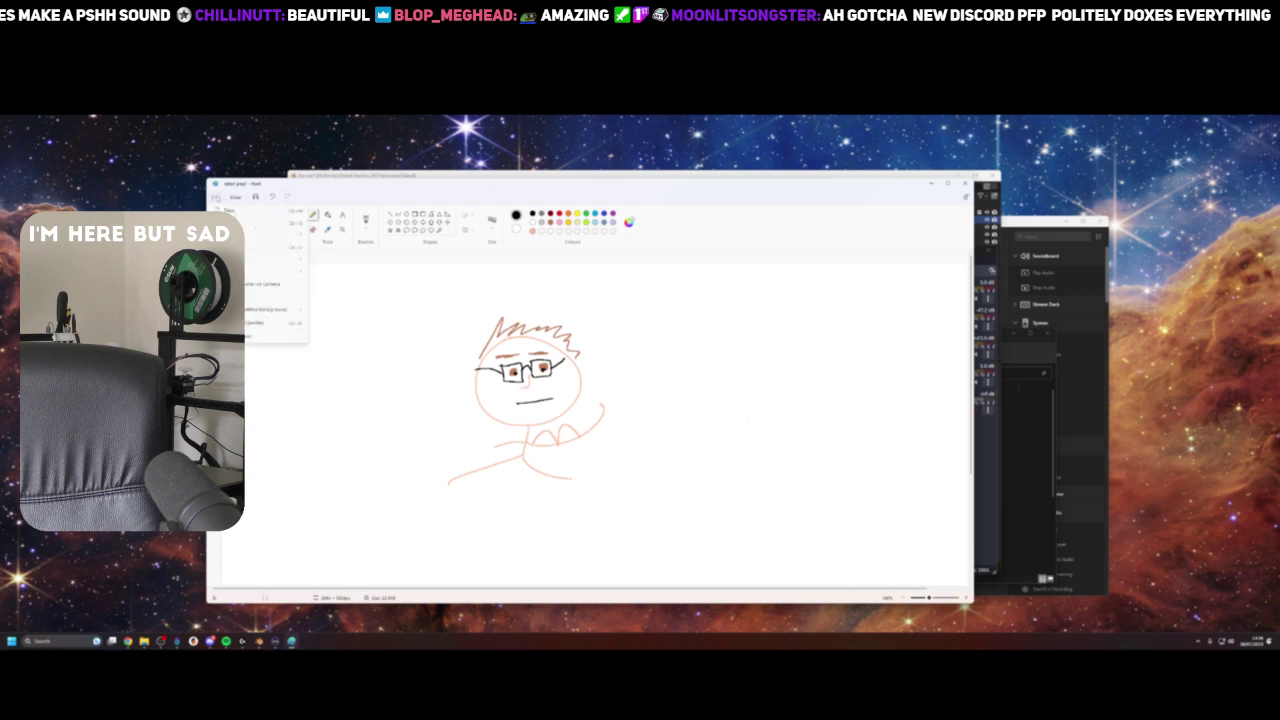
pyautogui.moveTo(285, 272)
pyautogui.click(326, 264)
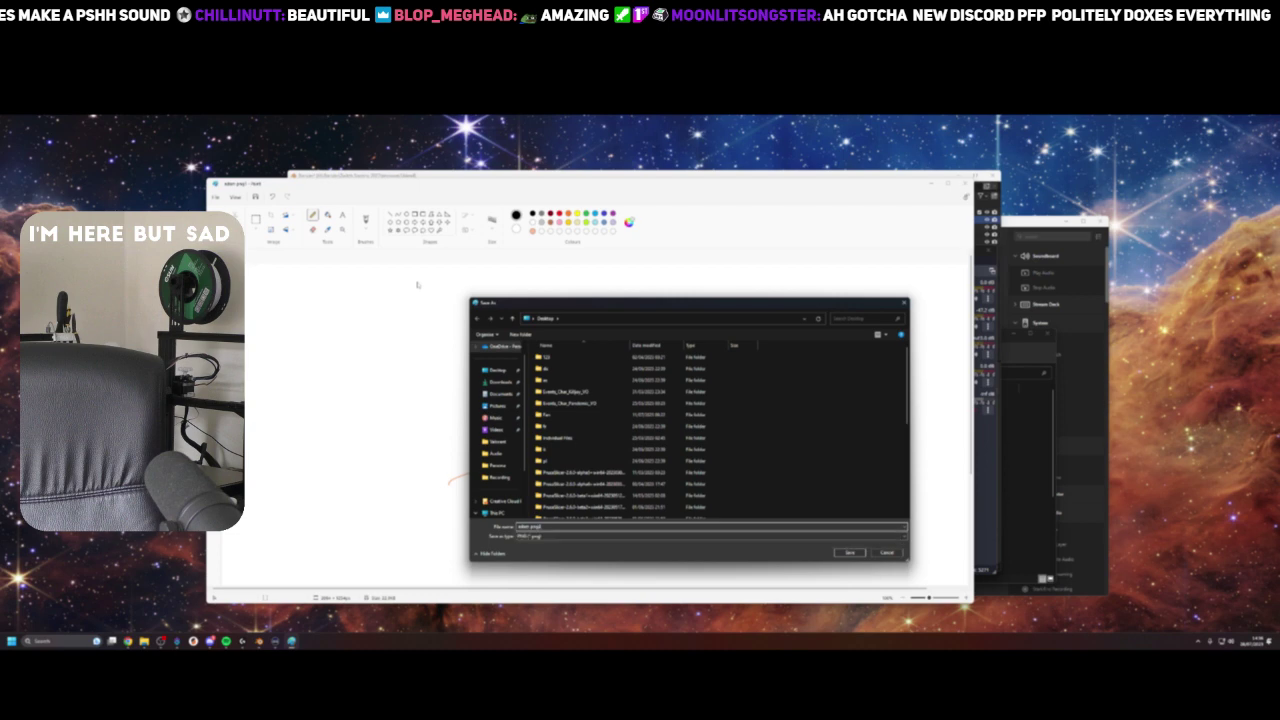
pyautogui.press('Return')
# Step: Move Paint aside to turn off Studio Mode in OBS Studio, and return to the Blender room scene
pyautogui.moveTo(624, 181)
pyautogui.mouseDown()
pyautogui.moveTo(703, 320)
pyautogui.moveTo(1122, 416)
pyautogui.moveTo(1279, 356)
pyautogui.moveTo(1279, 235)
pyautogui.mouseUp()
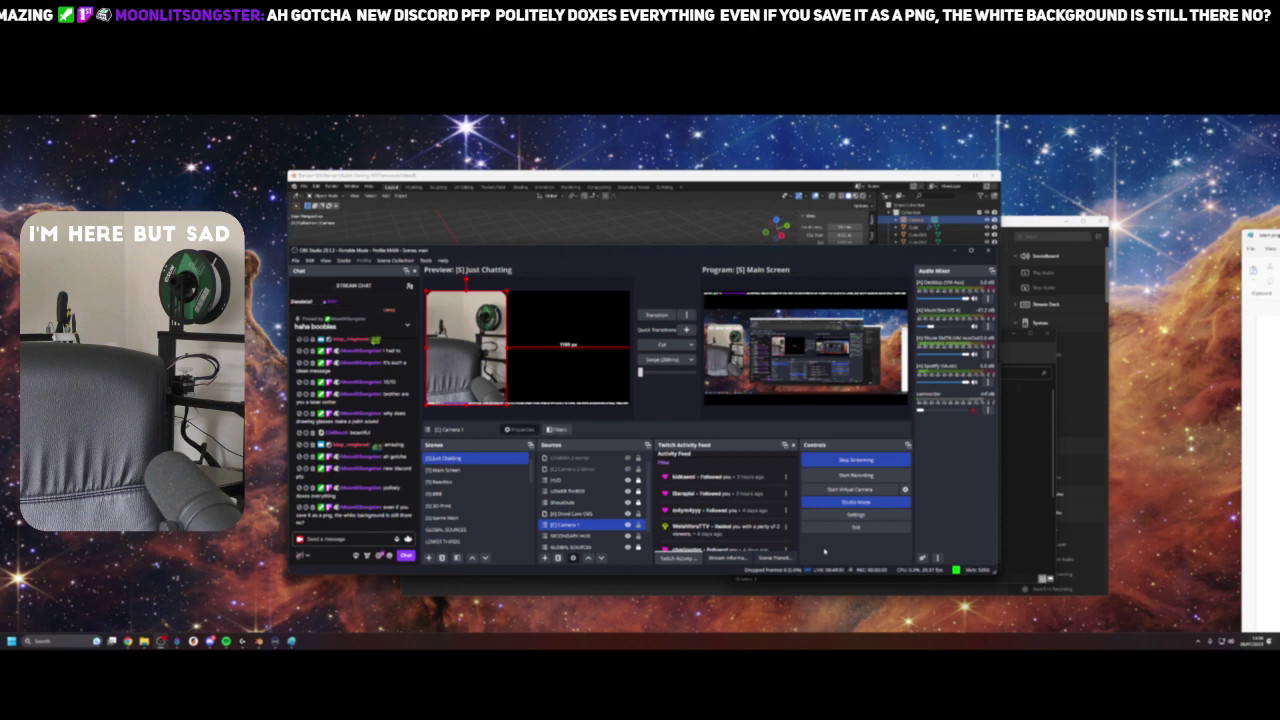
pyautogui.click(855, 502)
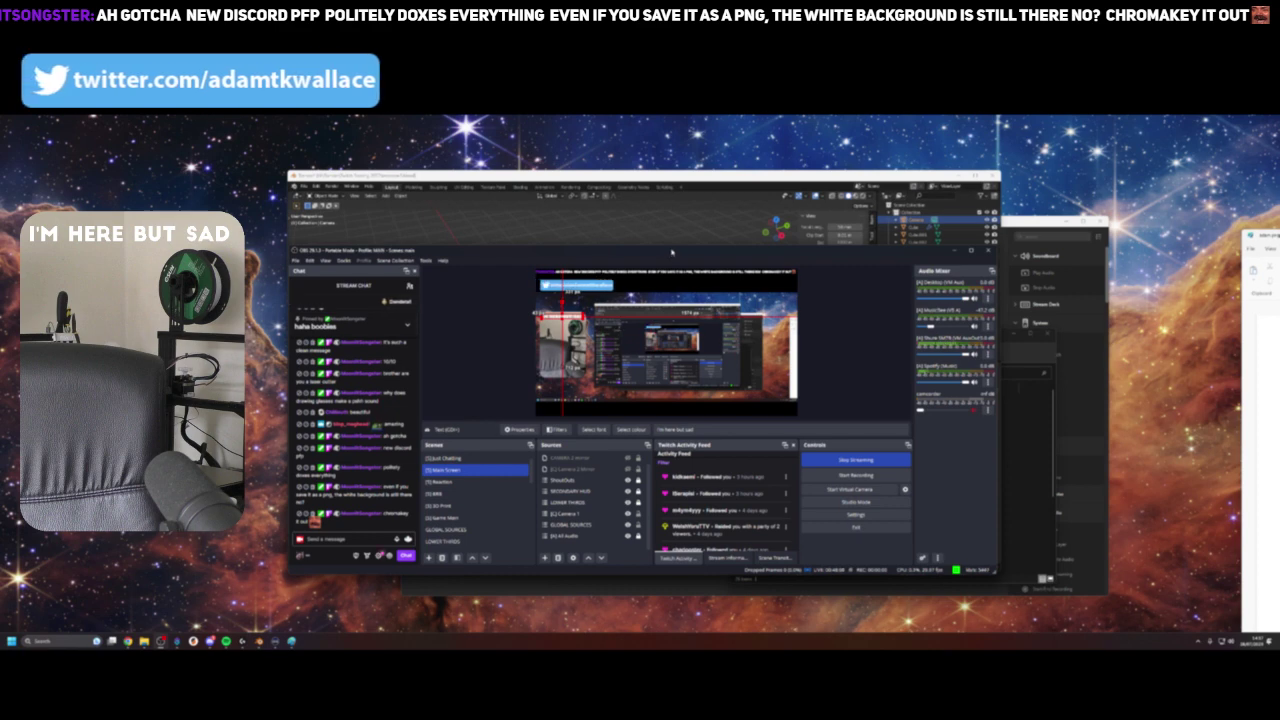
pyautogui.press('F2')
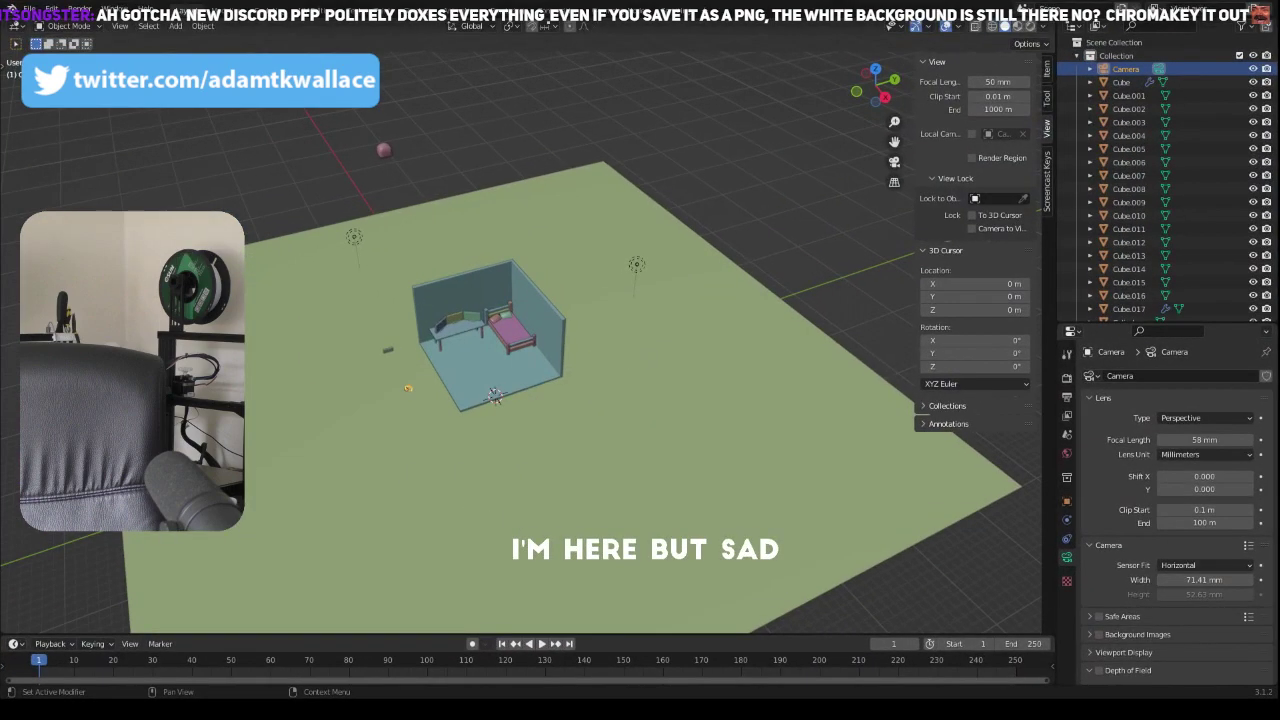